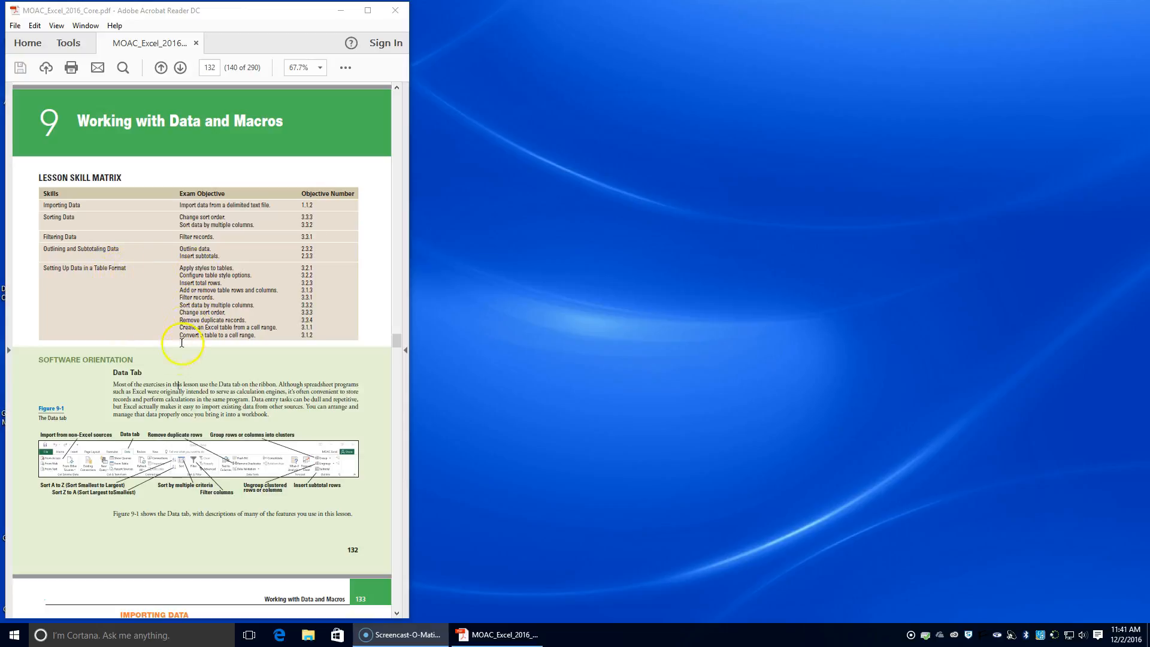
# Read the lesson's Importing Data section through to the step-by-step exercise, and launch Excel 2016
pyautogui.scroll(-5, 169, 384)
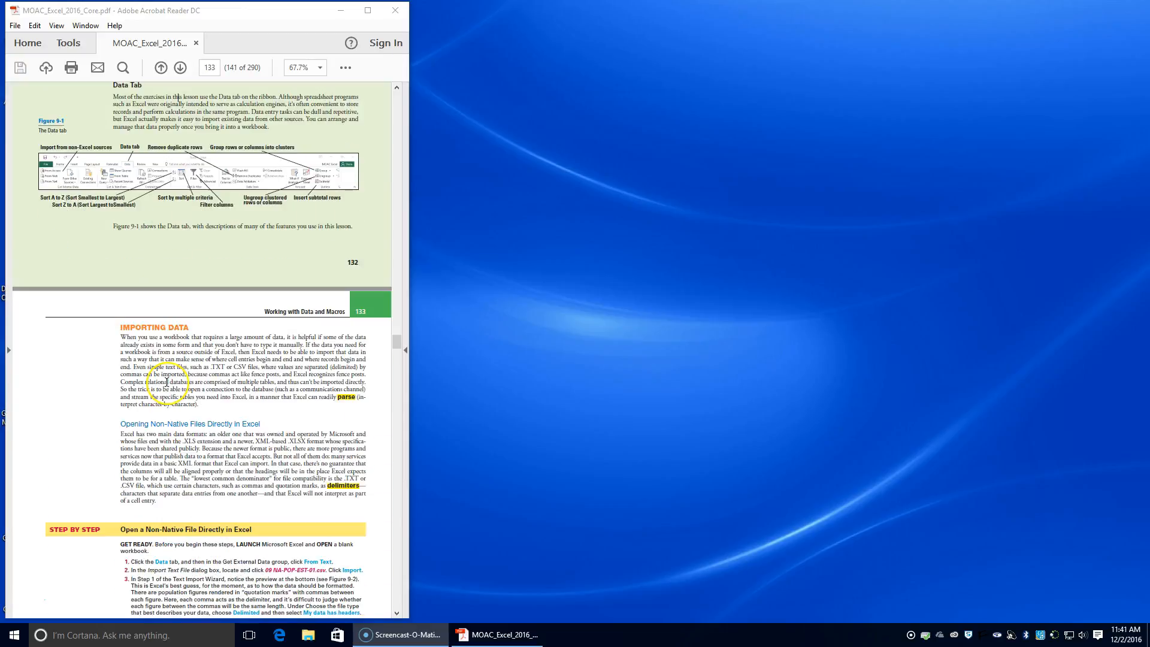
pyautogui.scroll(-3, 167, 382)
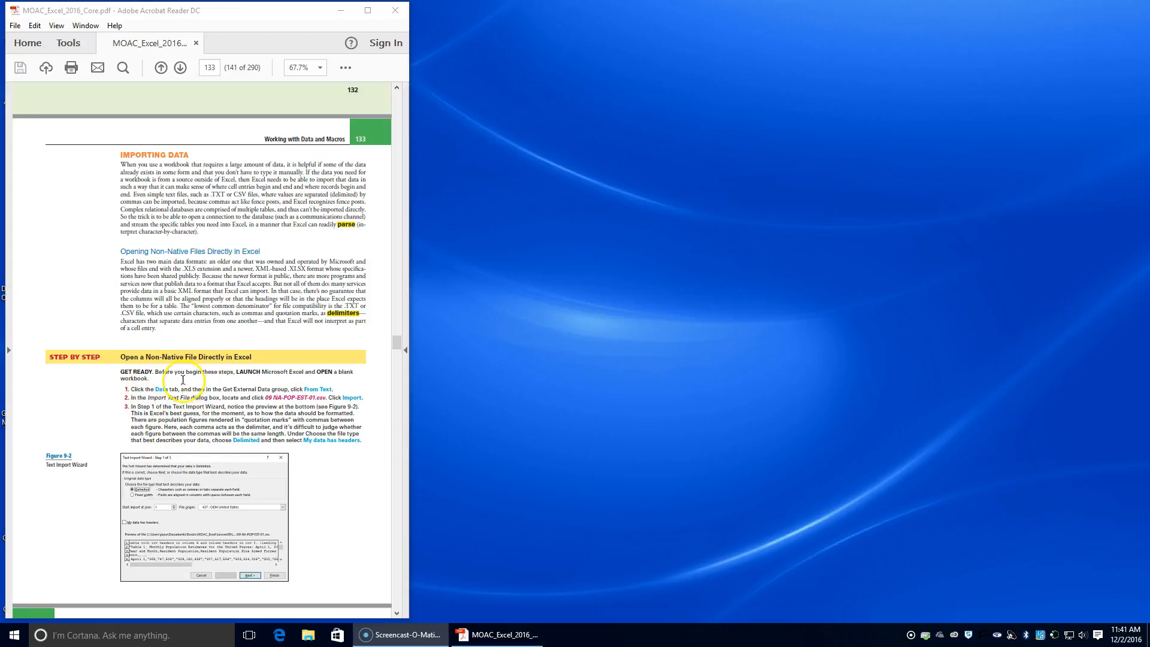
pyautogui.click(91, 632)
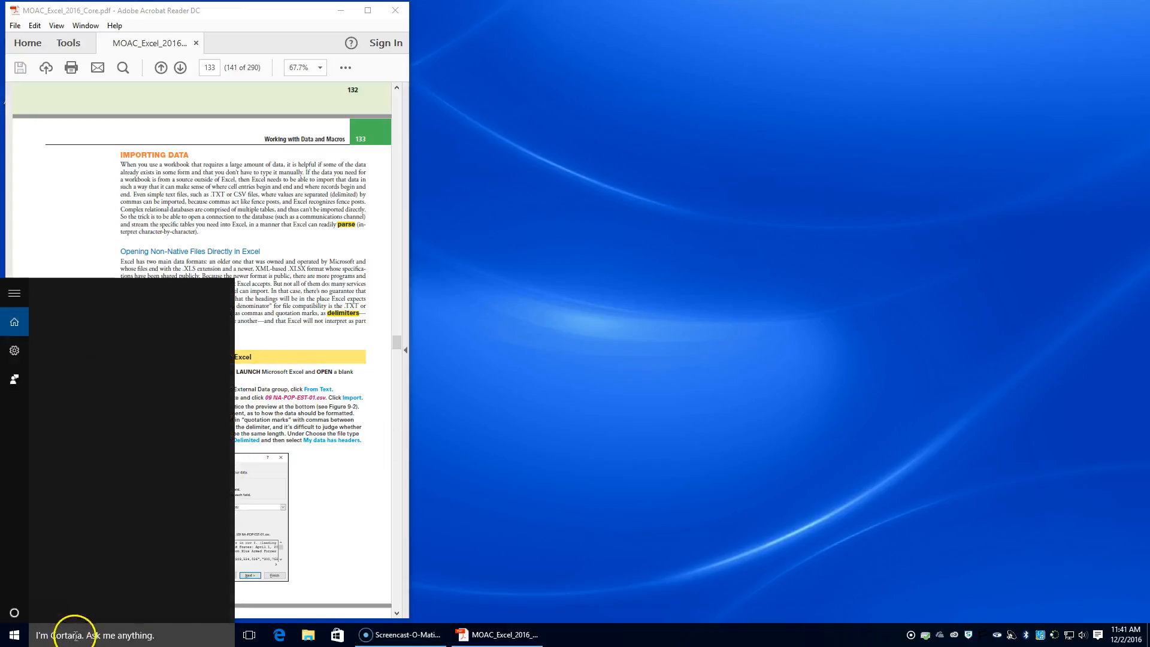
pyautogui.write('ex')
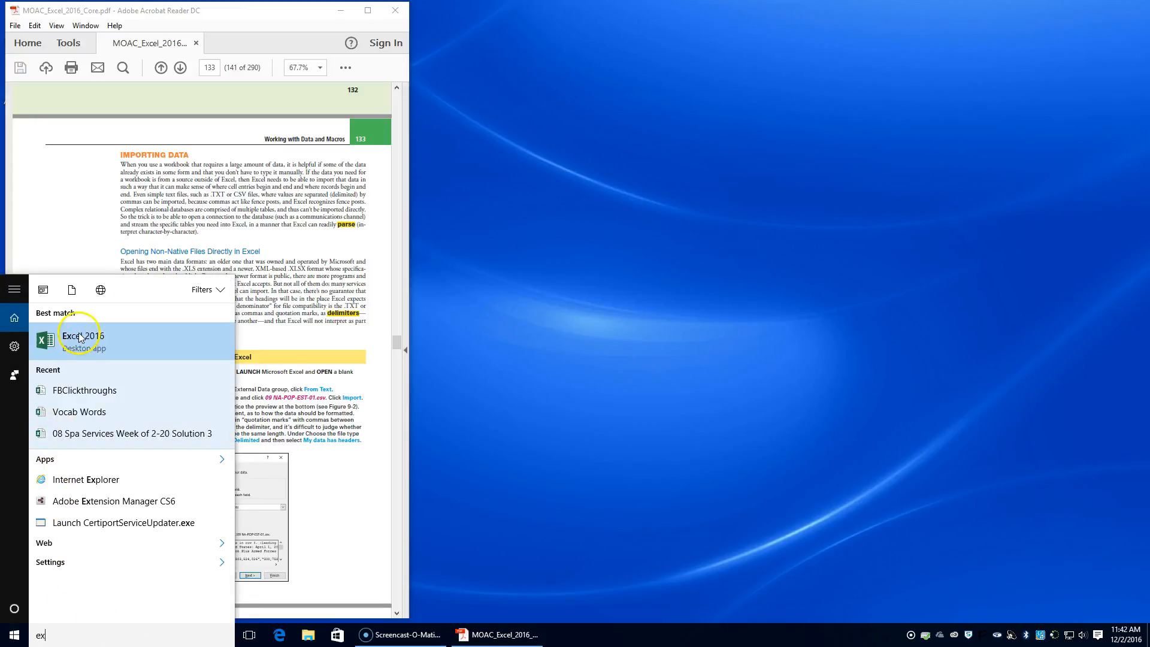
pyautogui.click(82, 335)
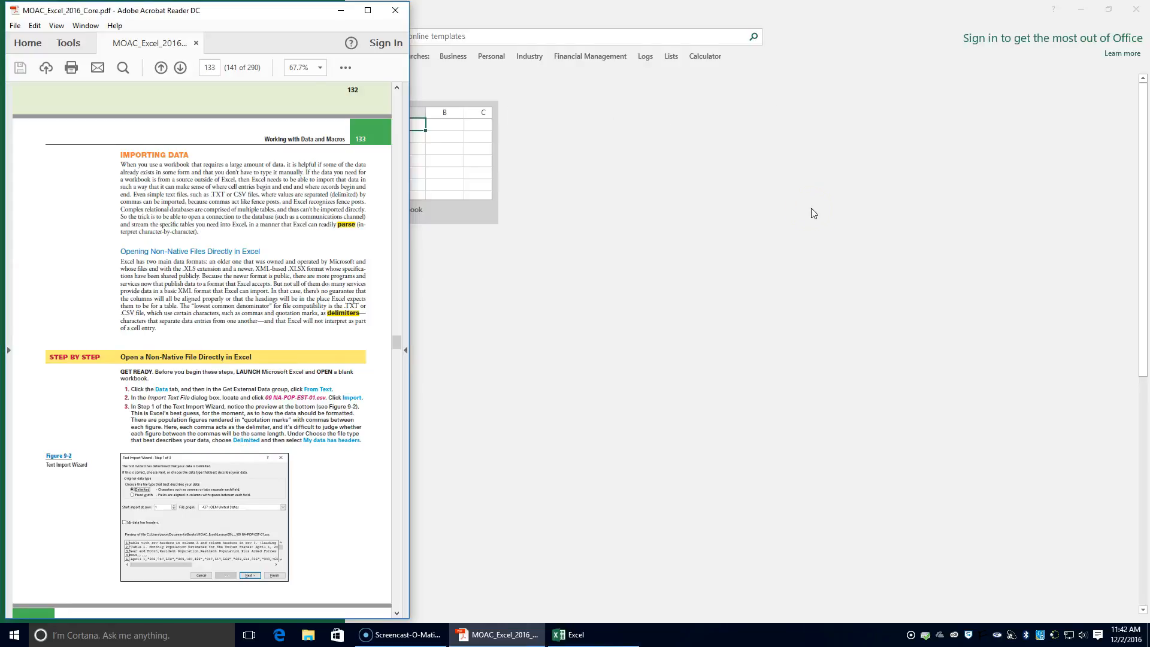
# Resize the Excel window to fill the space beside the PDF guide and create a blank workbook
pyautogui.click(1110, 9)
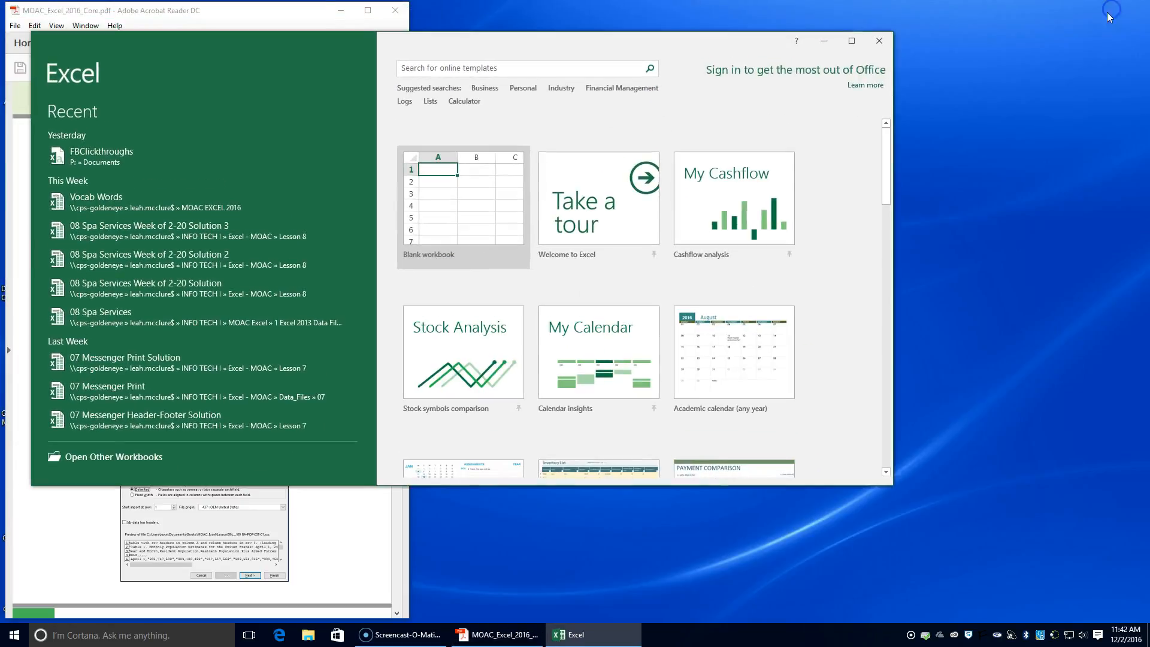
pyautogui.moveTo(540, 50); pyautogui.dragTo(793, 24)
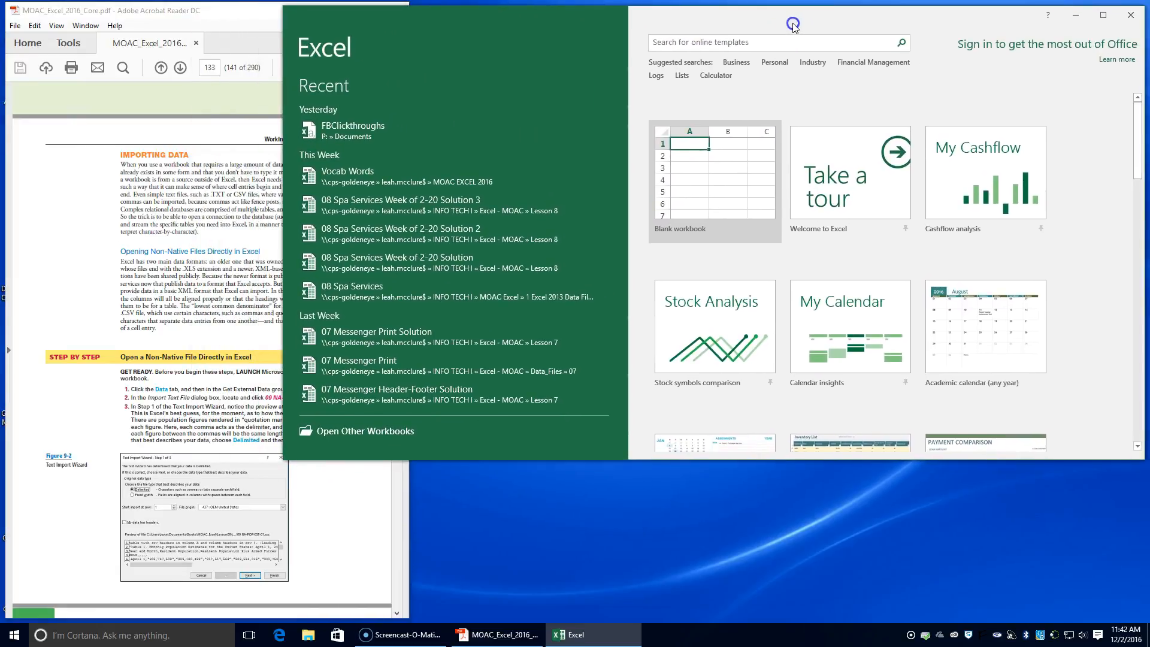
pyautogui.moveTo(284, 174); pyautogui.dragTo(407, 168)
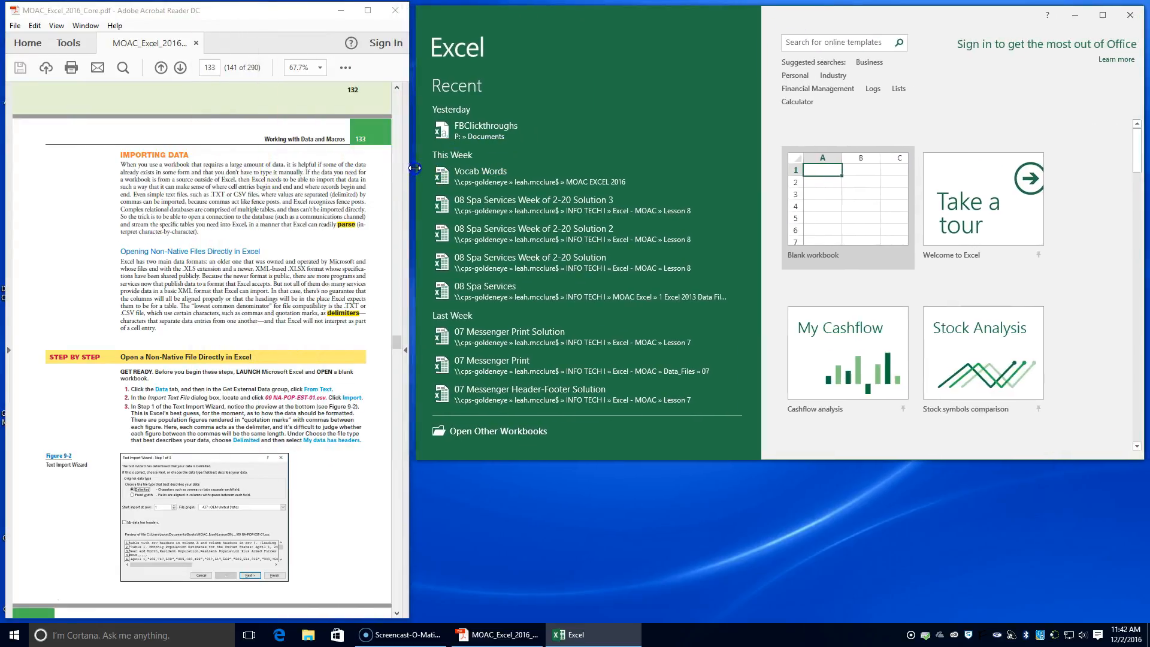
pyautogui.moveTo(785, 458); pyautogui.dragTo(784, 615)
pyautogui.click(831, 264)
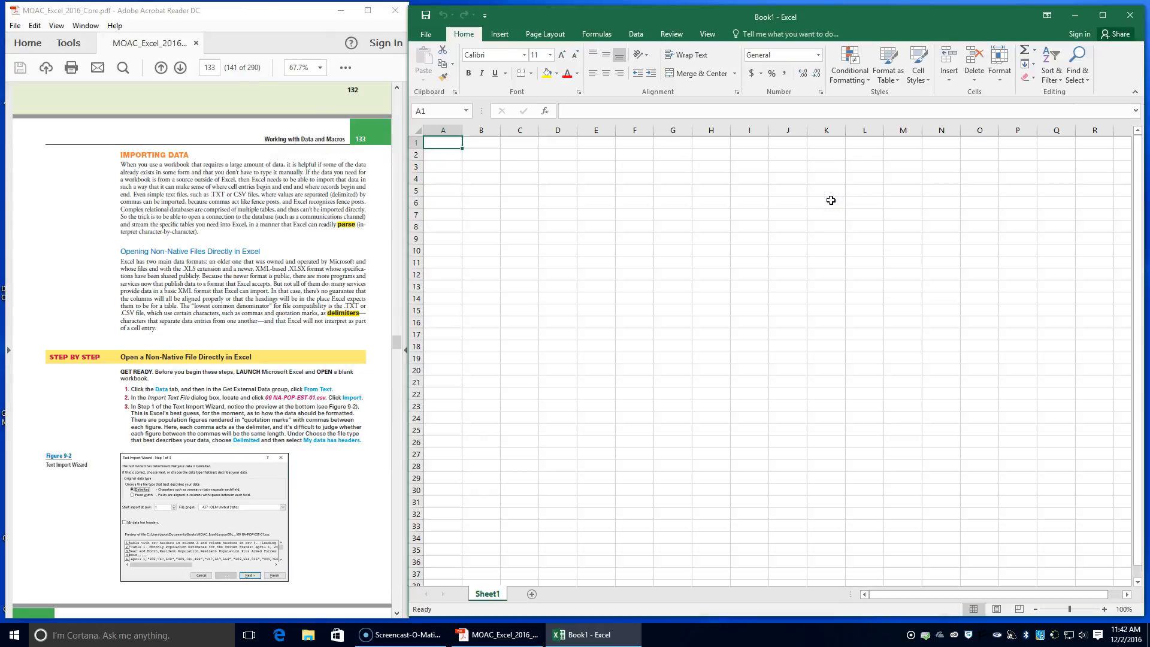
pyautogui.click(634, 35)
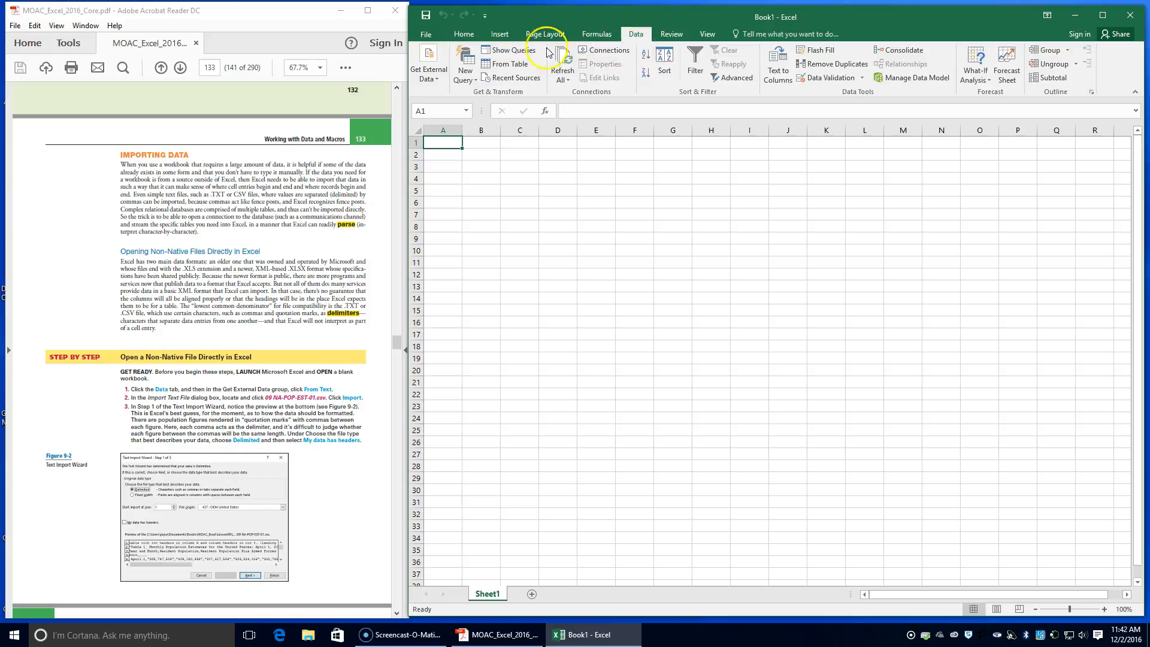
pyautogui.click(497, 34)
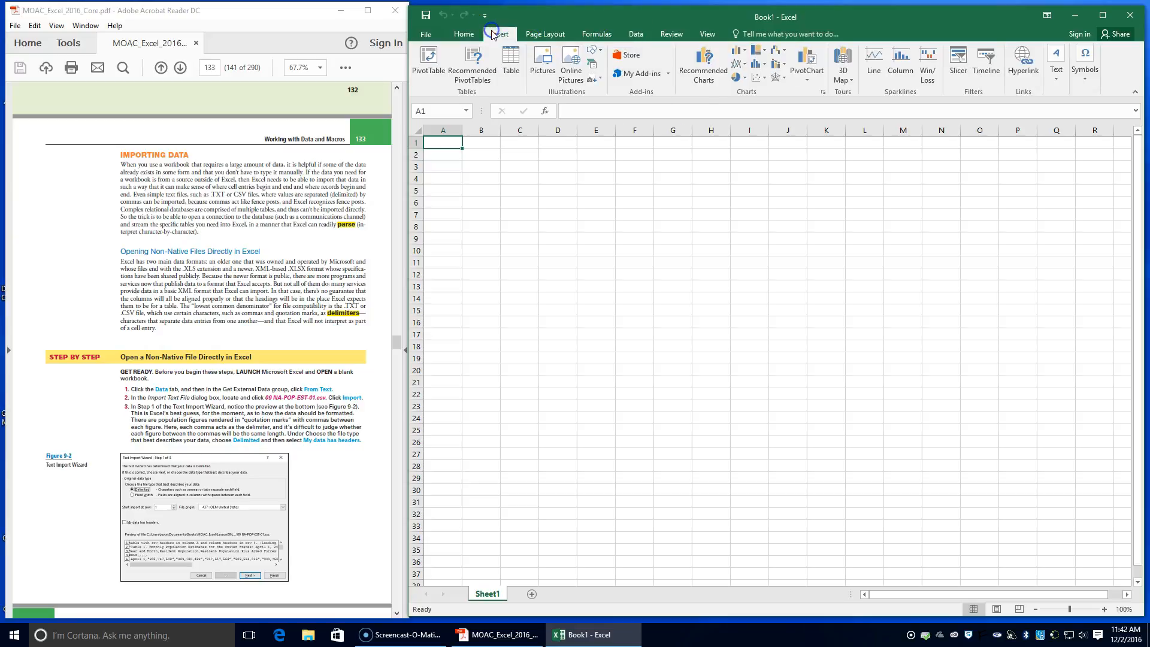
pyautogui.click(1056, 67)
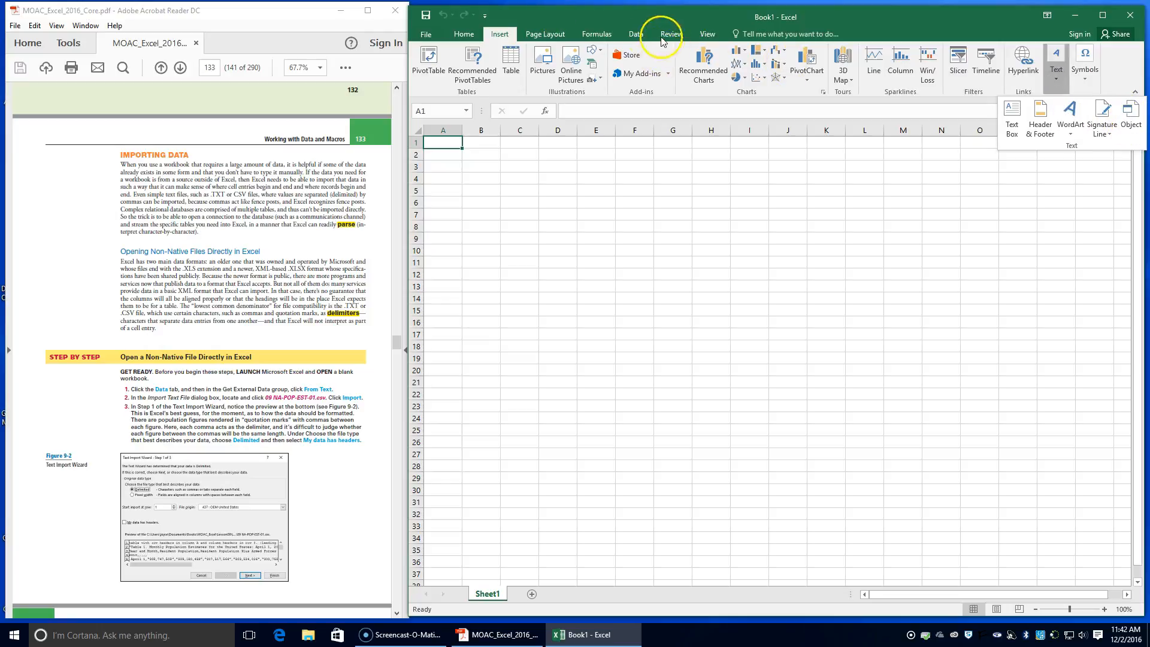
# Import external data from the text file 09 NA-POP-EST-01 in INFO TECH I > Excel - MOAC > Data_Files > 09
pyautogui.click(636, 34)
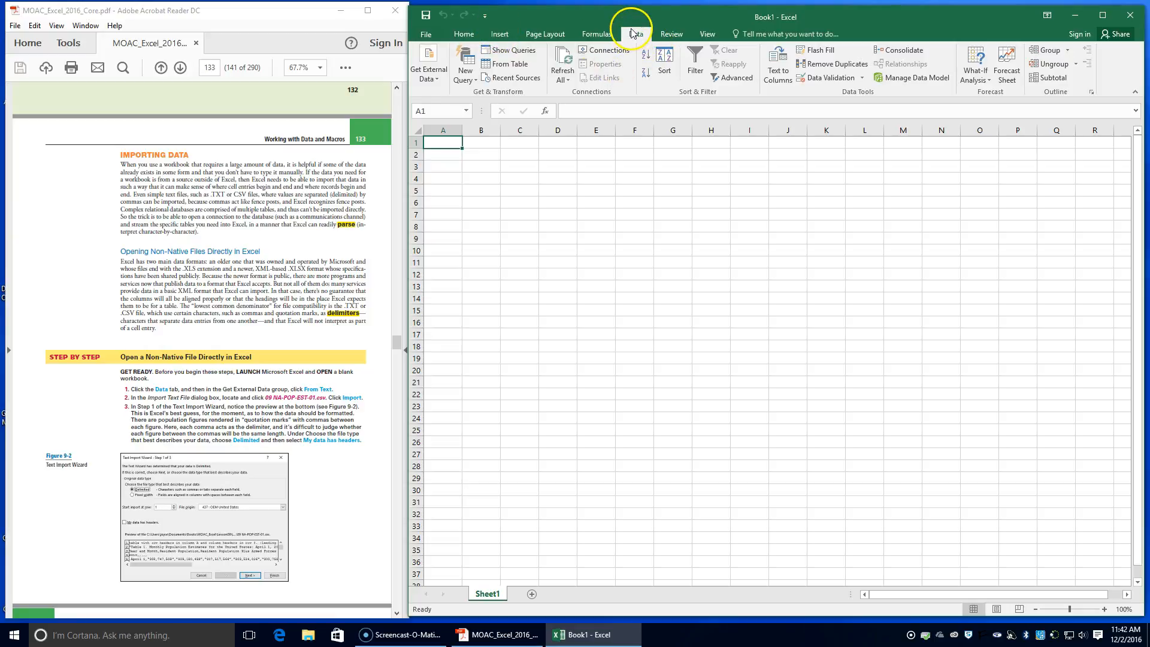
pyautogui.click(437, 81)
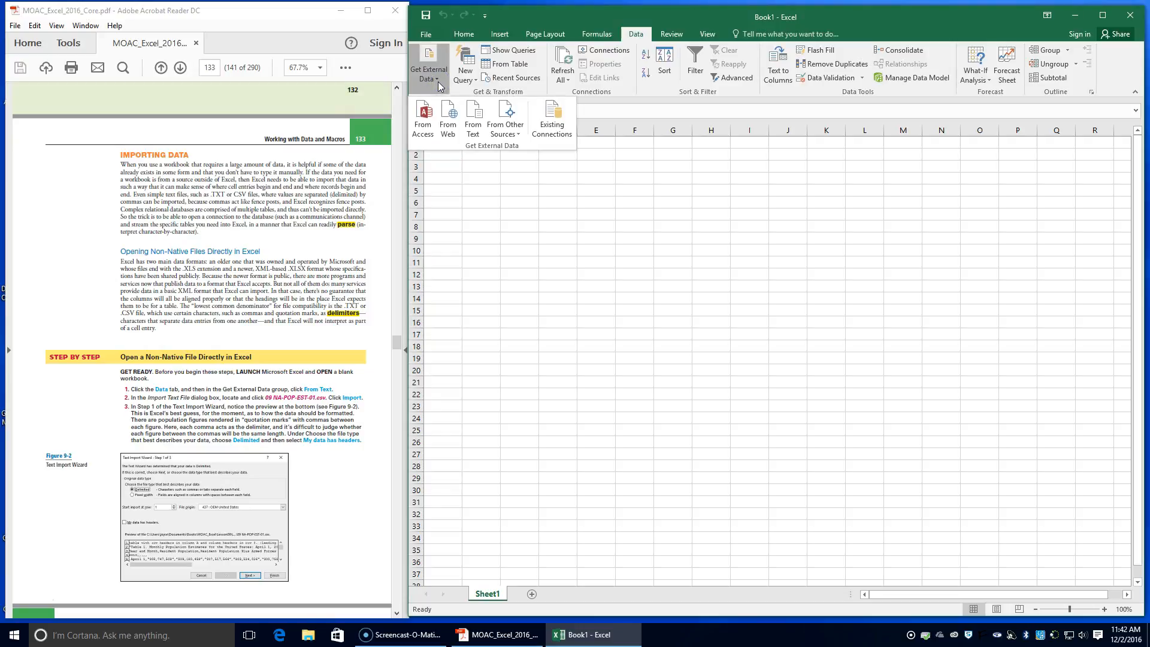
pyautogui.click(474, 127)
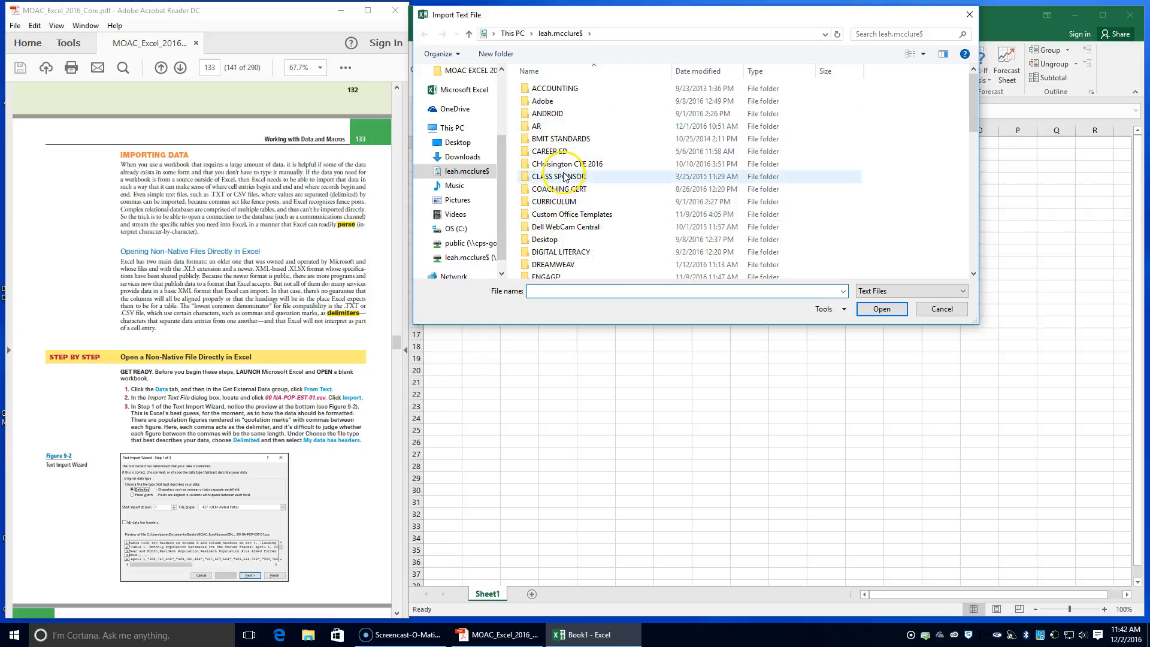
pyautogui.scroll(-4, 562, 191)
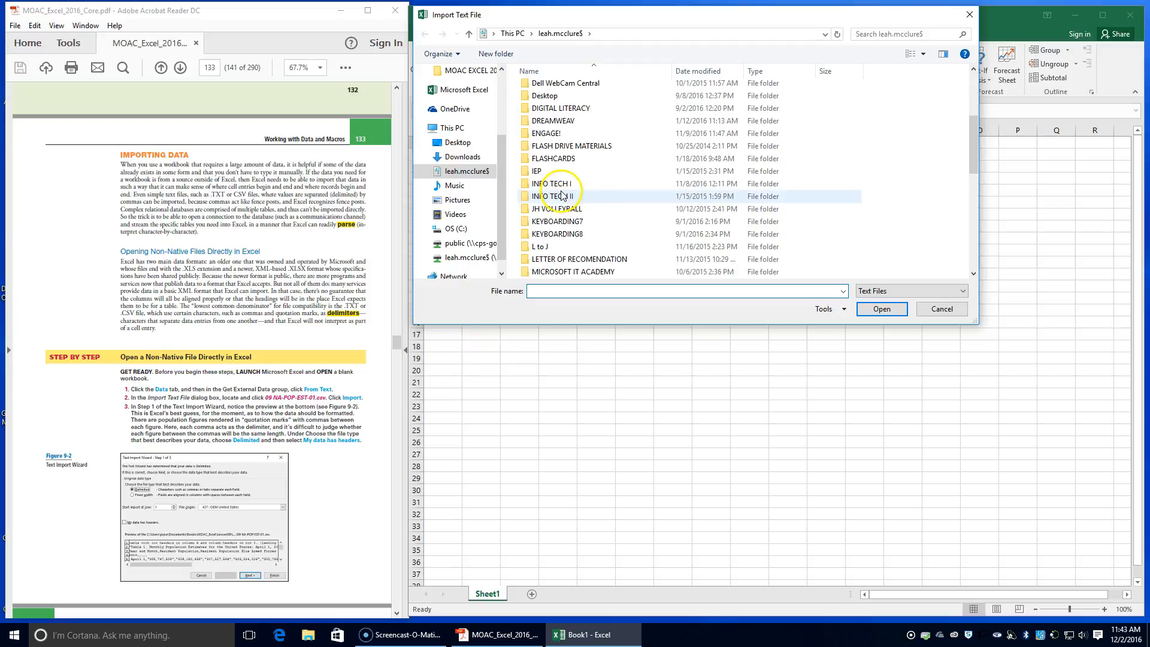
pyautogui.scroll(-1, 562, 186)
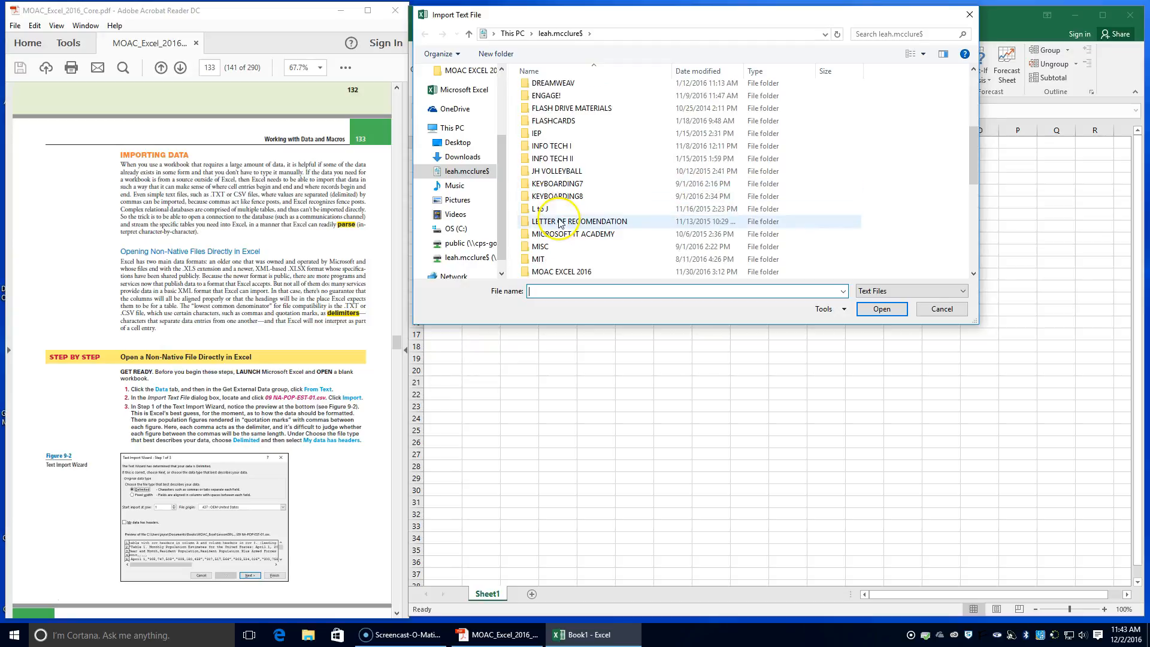
pyautogui.doubleClick(554, 150)
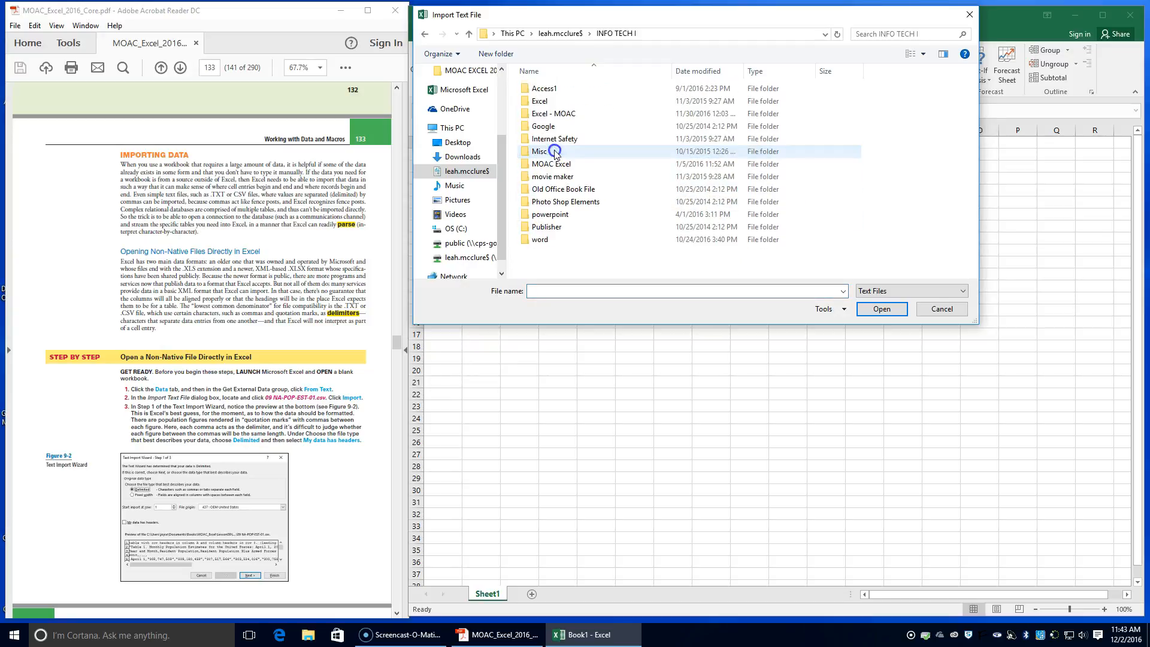
pyautogui.doubleClick(554, 113)
pyautogui.doubleClick(551, 89)
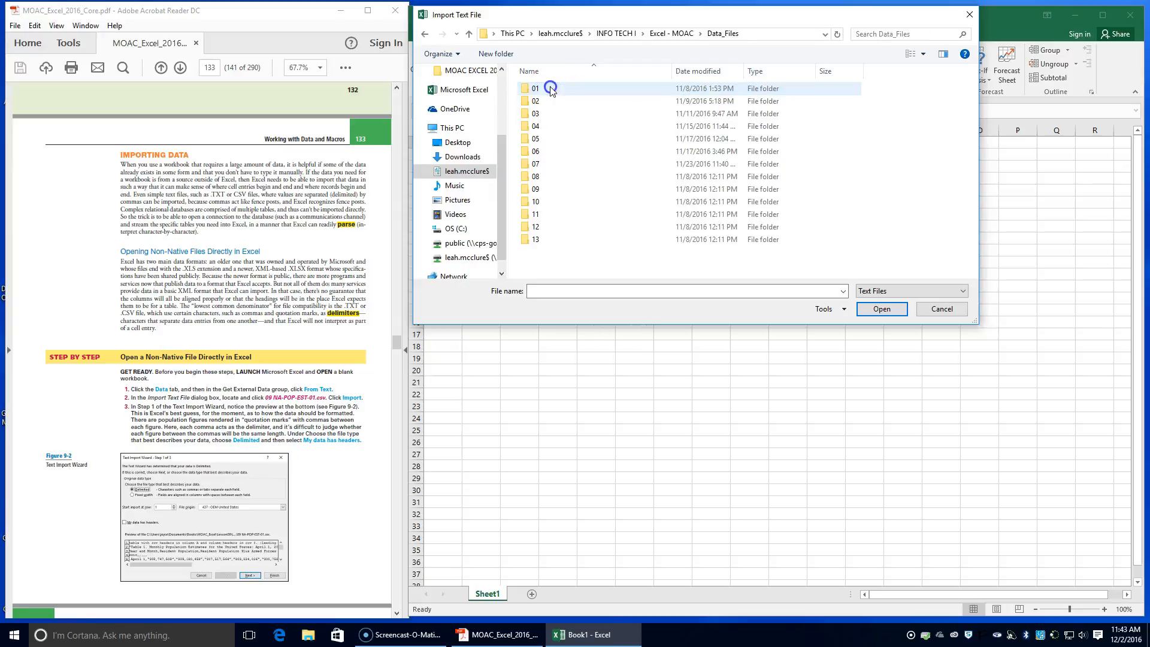
pyautogui.doubleClick(536, 190)
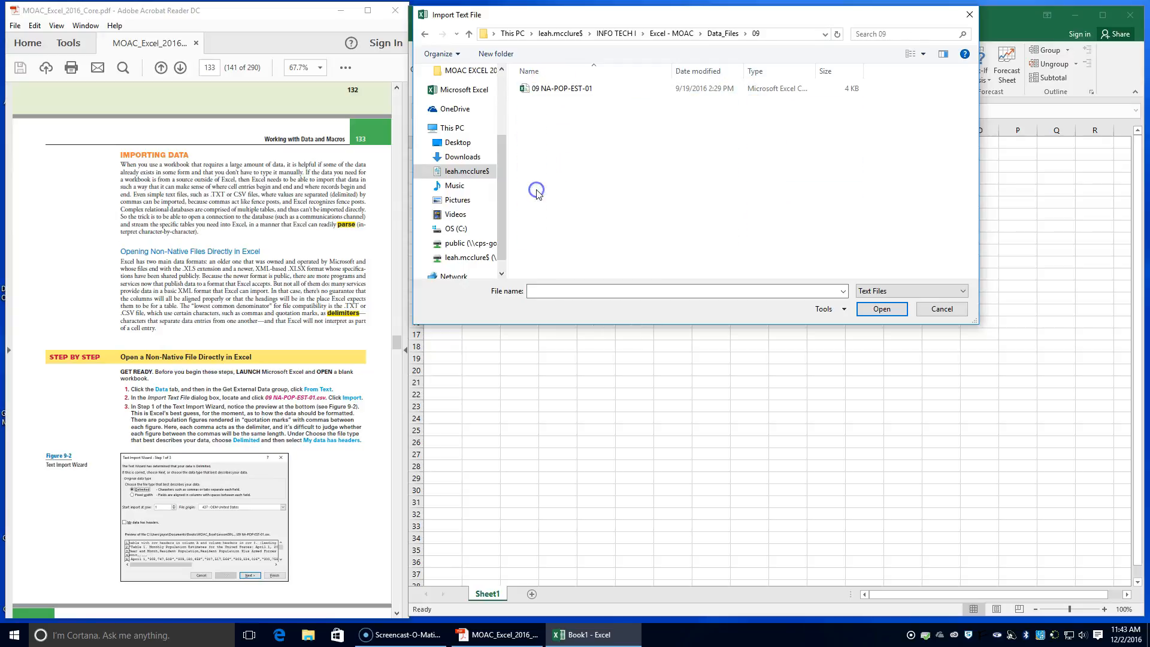
pyautogui.doubleClick(539, 91)
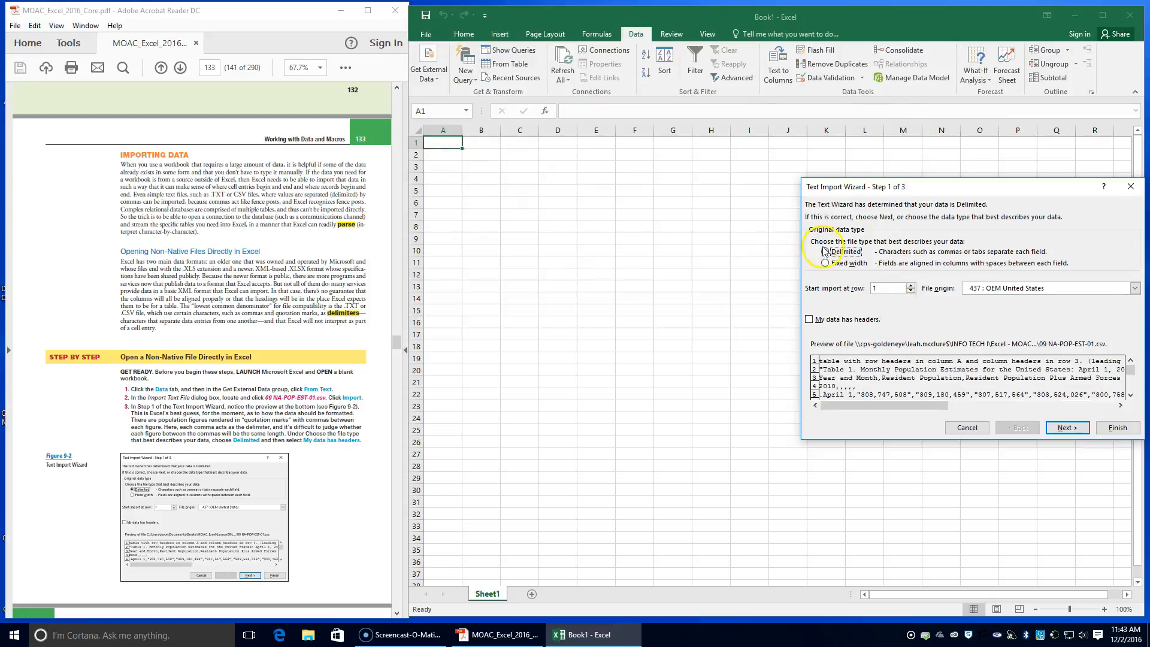
# Choose Delimited as the original data type in the Text Import Wizard and specify that the data has headers
pyautogui.moveTo(924, 190); pyautogui.dragTo(717, 167)
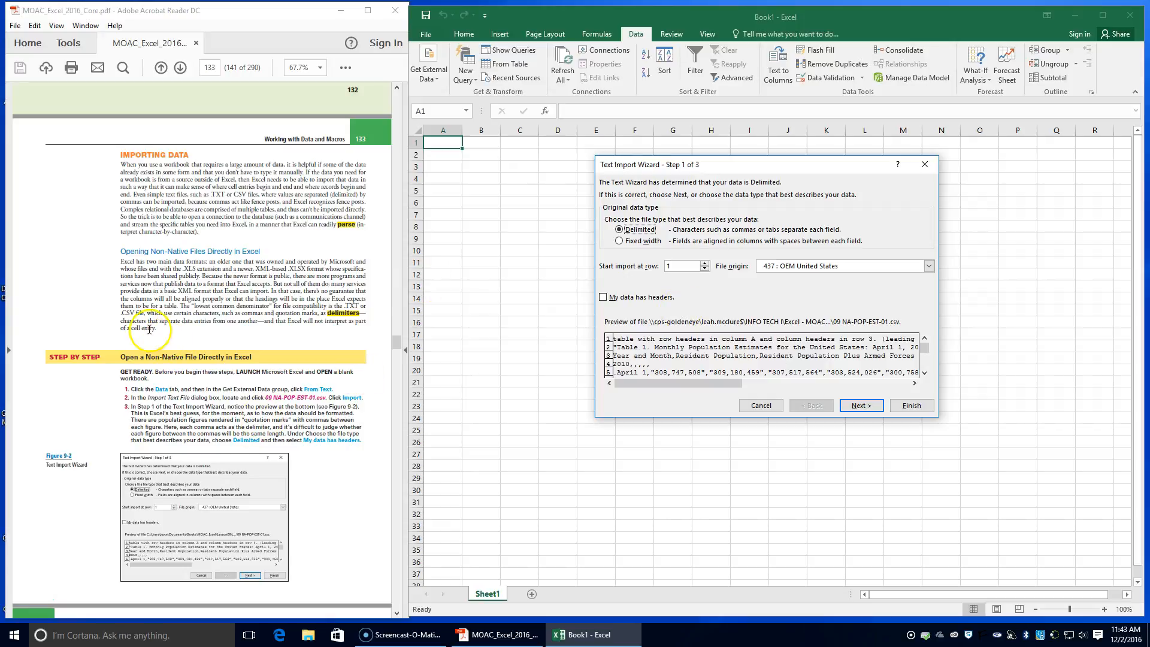
pyautogui.click(178, 322)
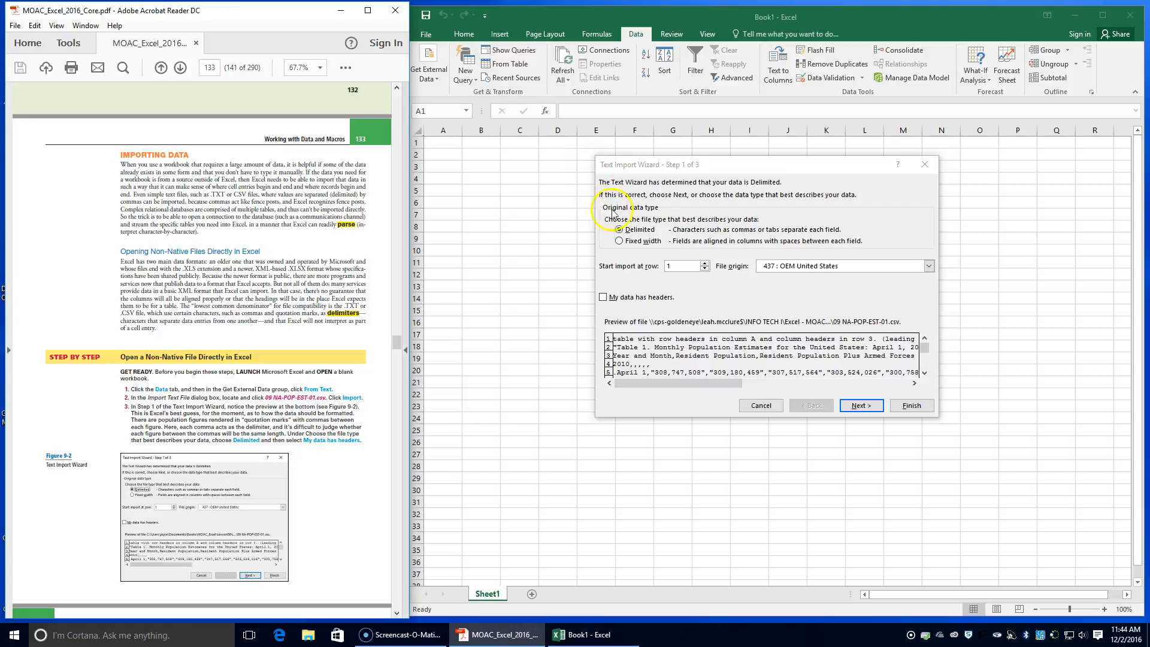
pyautogui.click(620, 231)
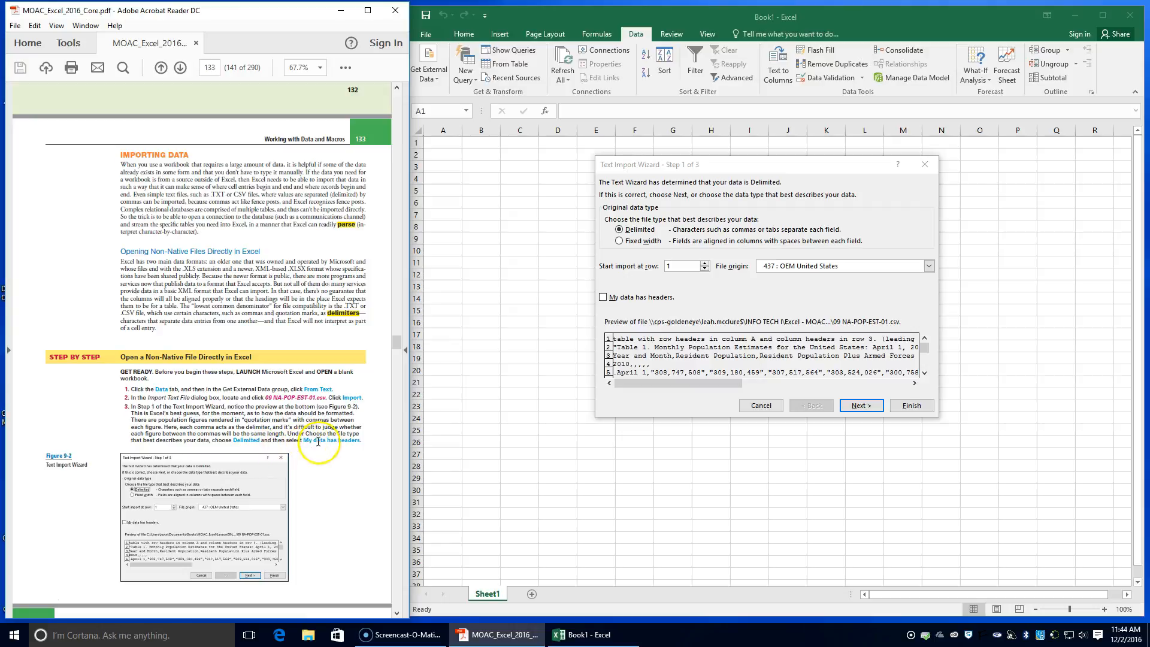
pyautogui.click(604, 297)
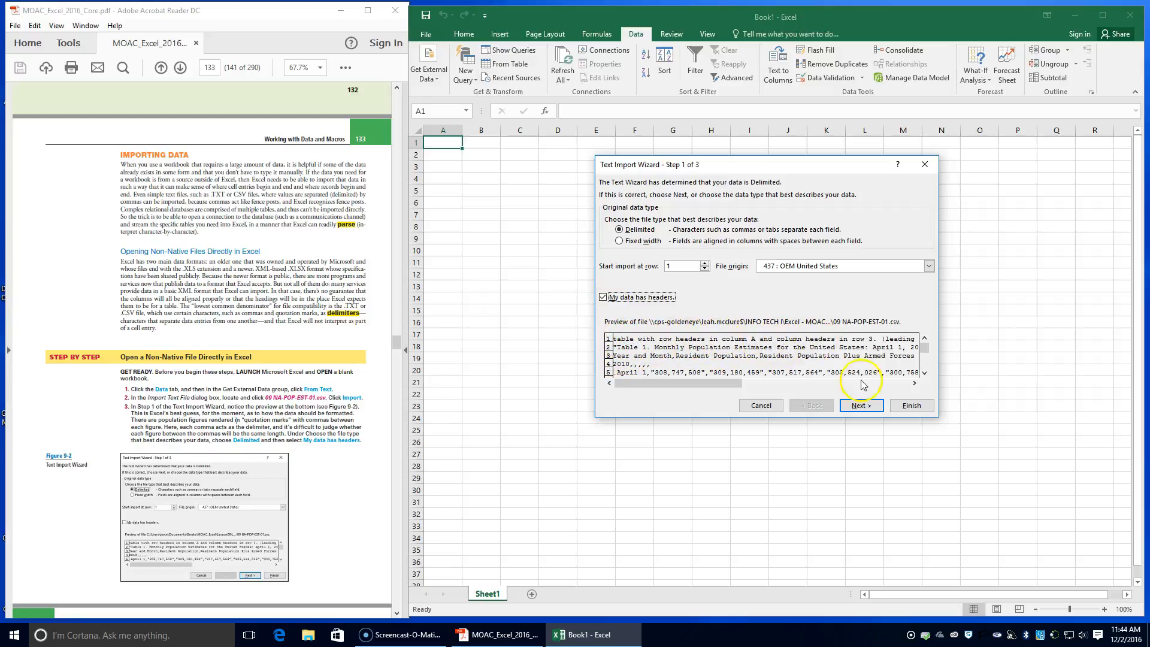
# Set the import to start at row 3 and advance to step 2 of the Text Import Wizard
pyautogui.scroll(-3, 270, 516)
pyautogui.scroll(-2, 270, 516)
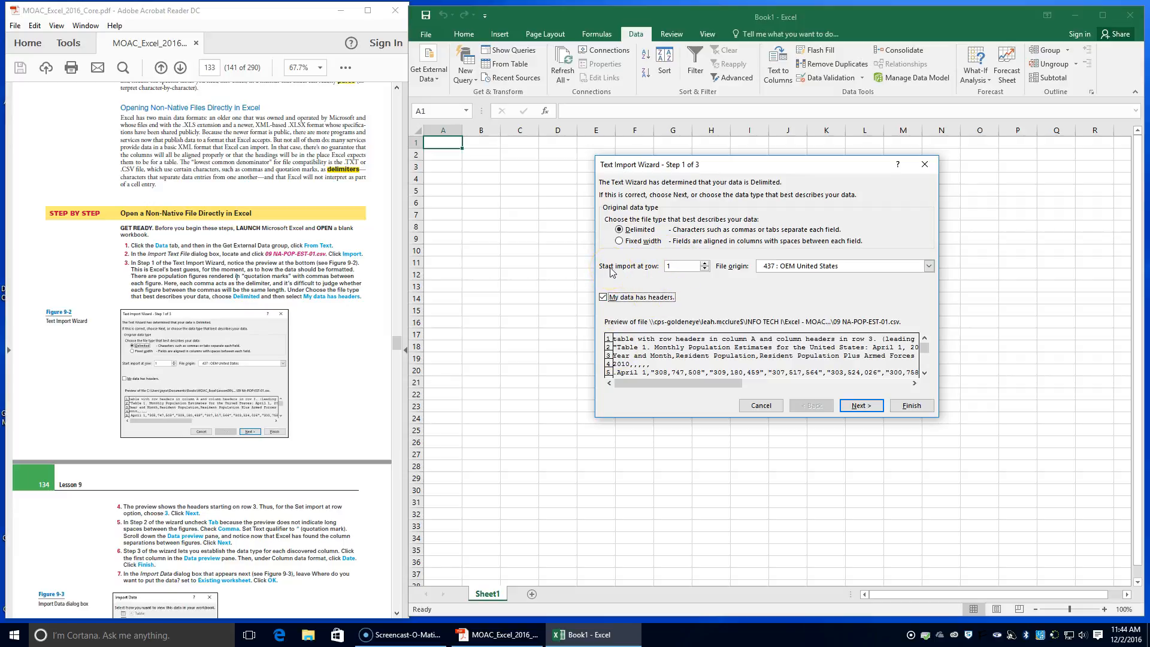
pyautogui.click(706, 263)
pyautogui.click(861, 405)
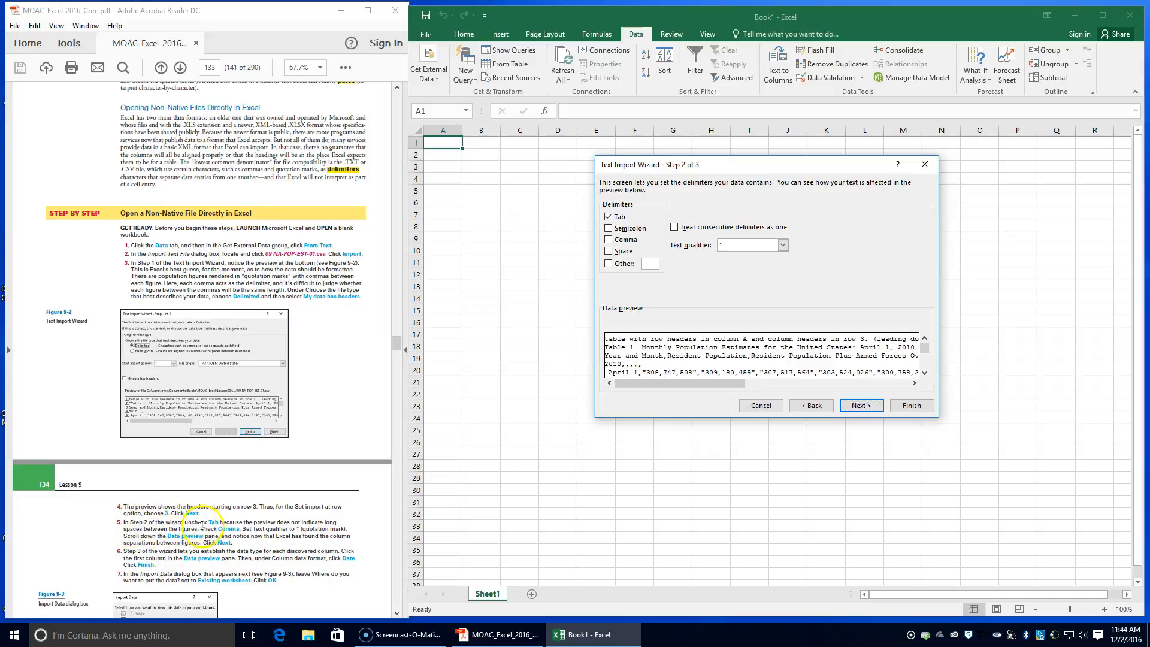
# Use Comma instead of Tab as the delimiter and set the text qualifier to the double quotation mark
pyautogui.click(609, 217)
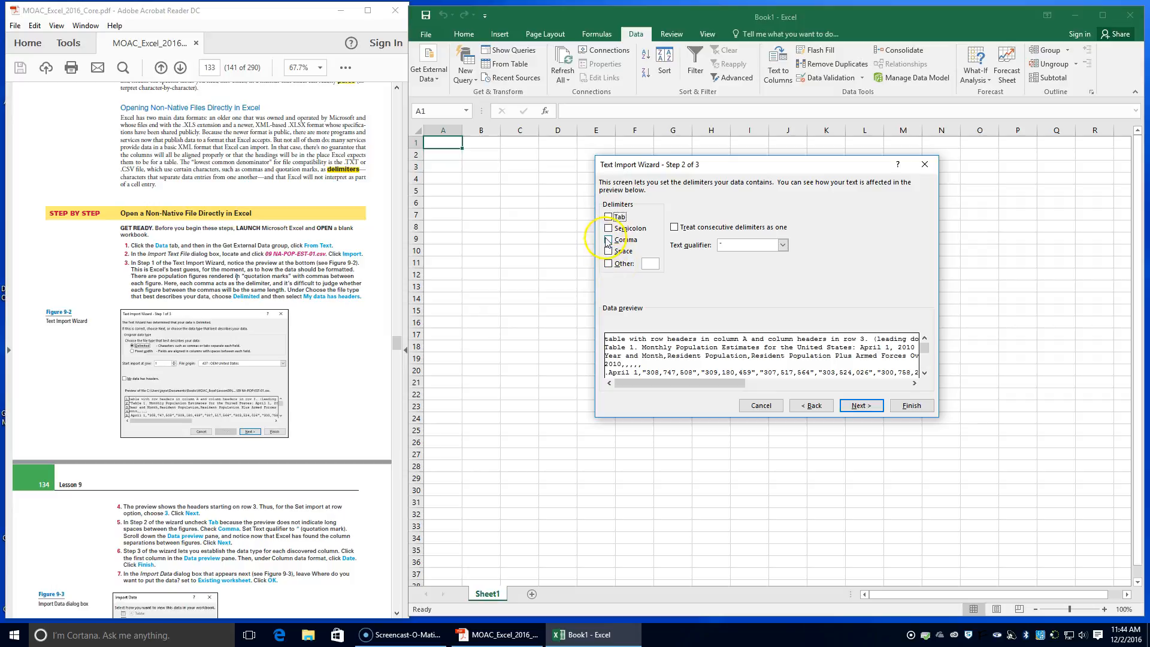
pyautogui.click(608, 240)
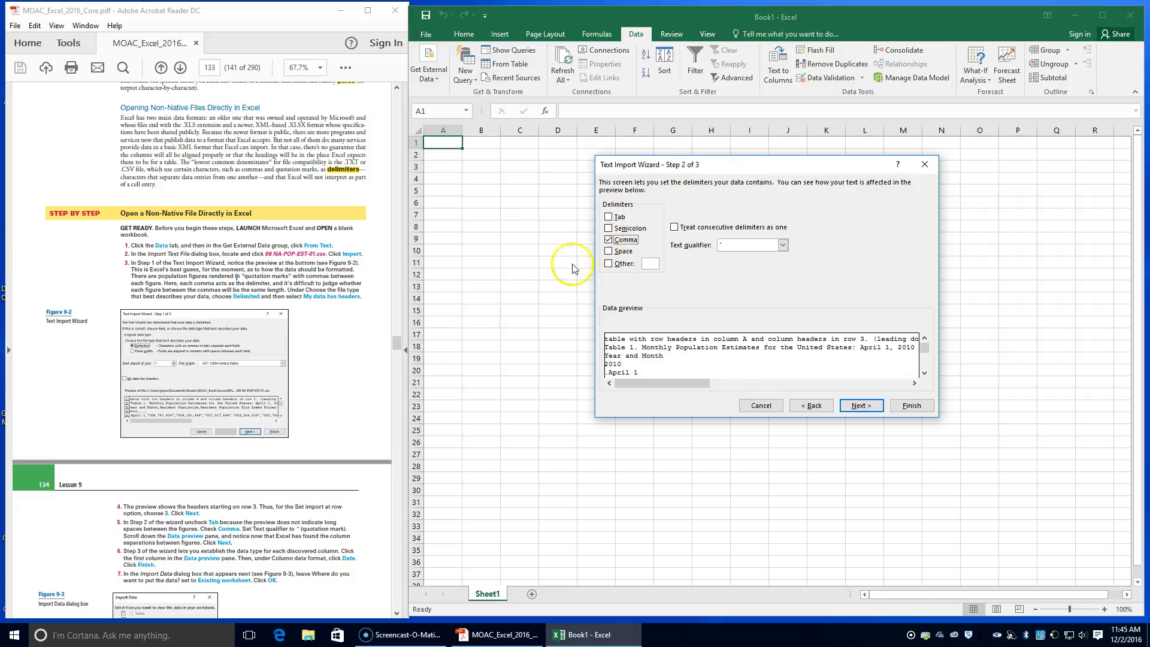
pyautogui.scroll(-1, 159, 533)
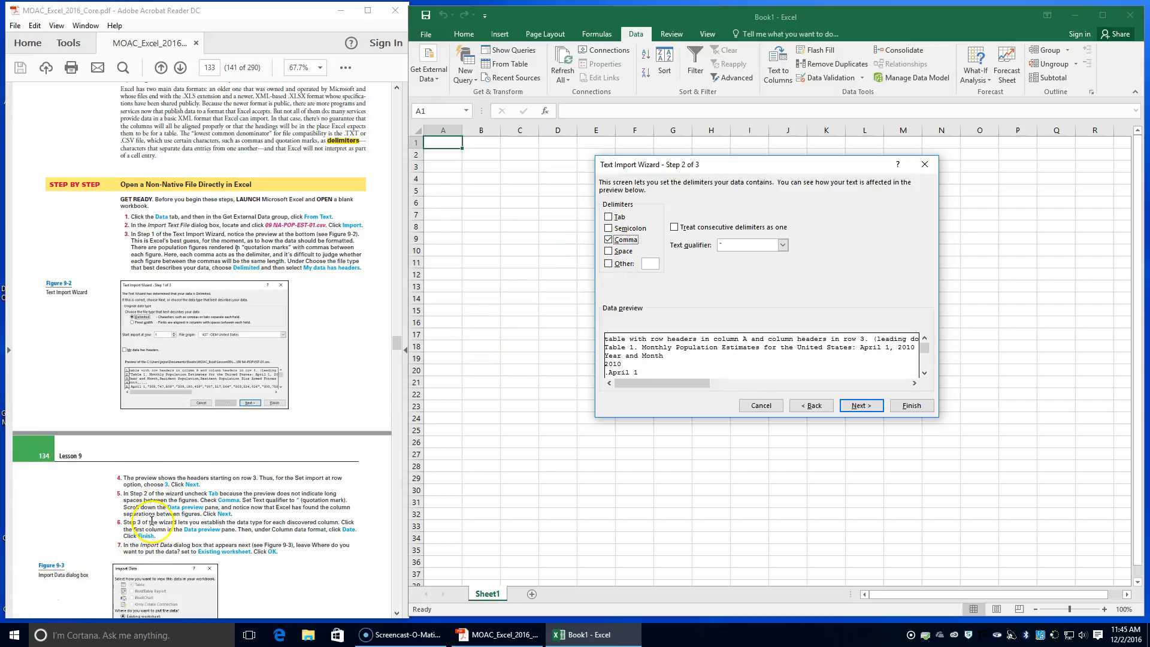
pyautogui.scroll(-1, 156, 527)
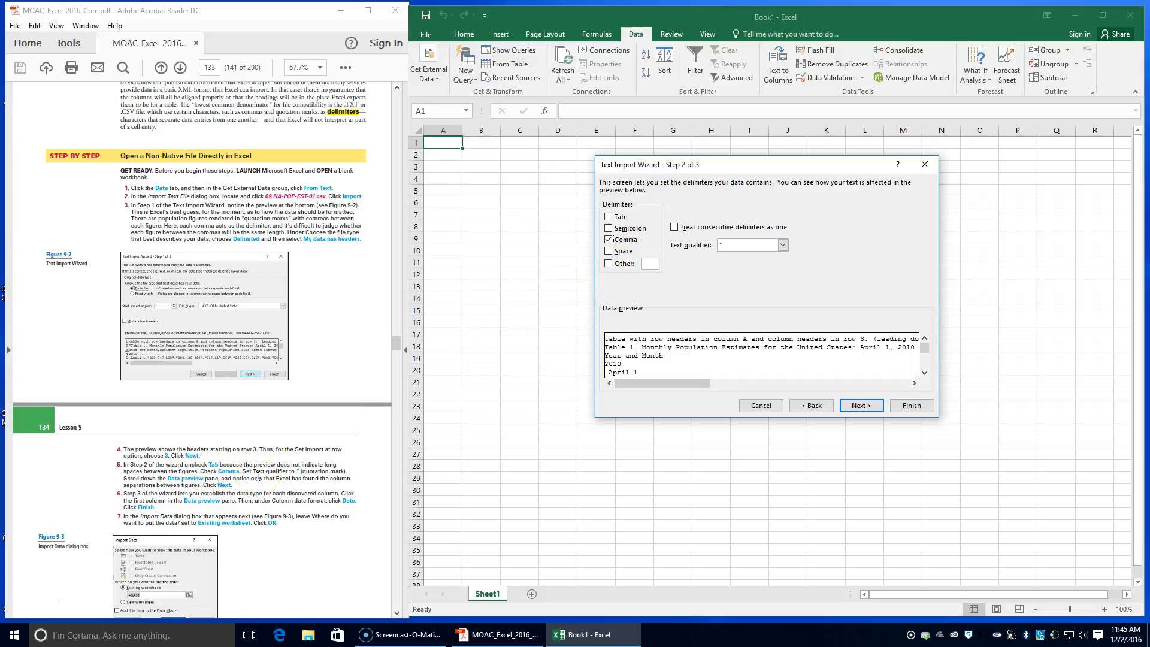
pyautogui.click(783, 245)
pyautogui.click(743, 255)
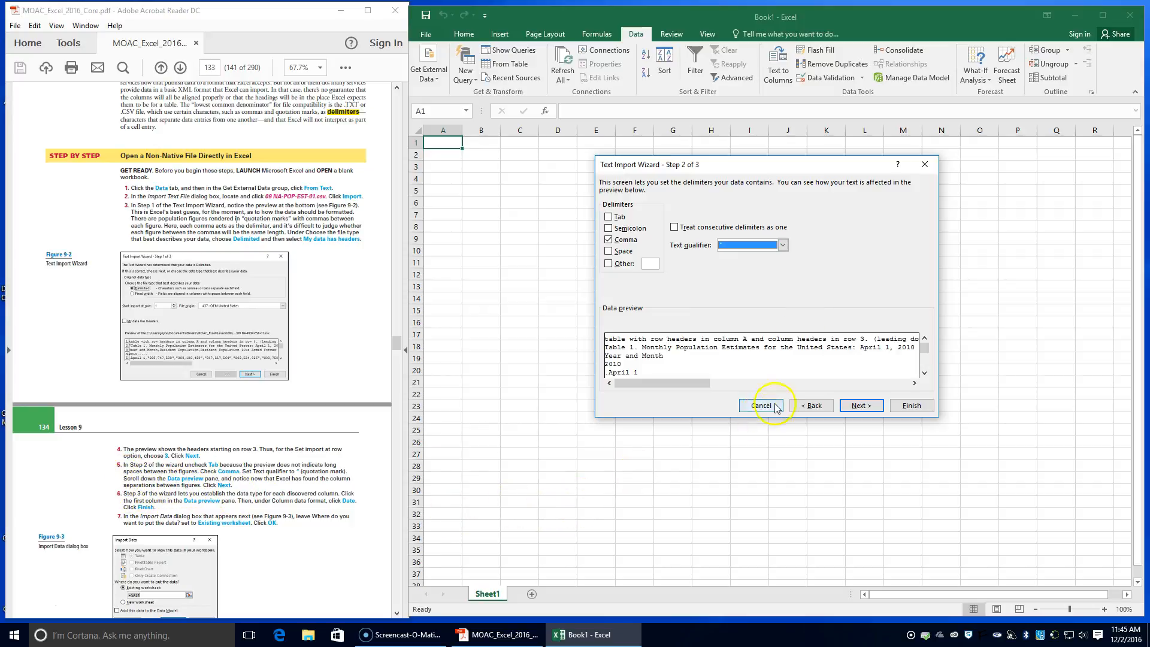
# Examine further rows of the data preview to check how the population figures are separated into columns
pyautogui.click(924, 373)
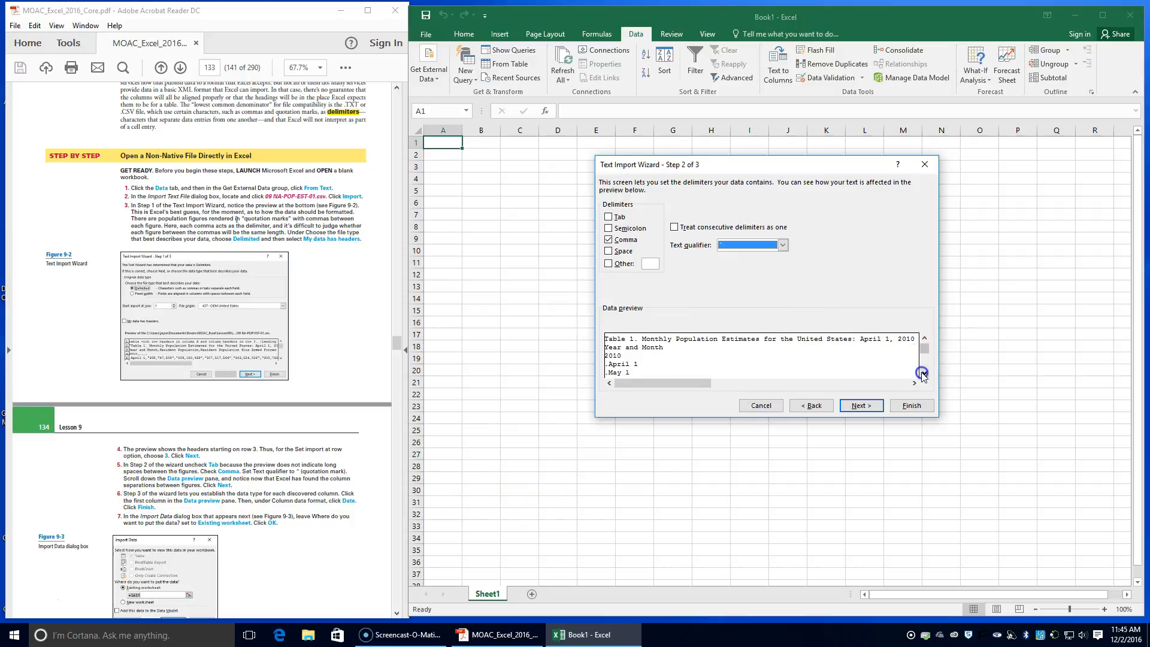
pyautogui.click(925, 372)
pyautogui.click(924, 373)
pyautogui.click(924, 372)
pyautogui.click(924, 372)
pyautogui.click(924, 372)
pyautogui.click(924, 373)
pyautogui.click(924, 372)
pyautogui.click(924, 373)
pyautogui.click(924, 373)
pyautogui.click(924, 373)
pyautogui.click(924, 373)
pyautogui.click(924, 373)
pyautogui.click(924, 373)
pyautogui.click(925, 372)
pyautogui.click(924, 372)
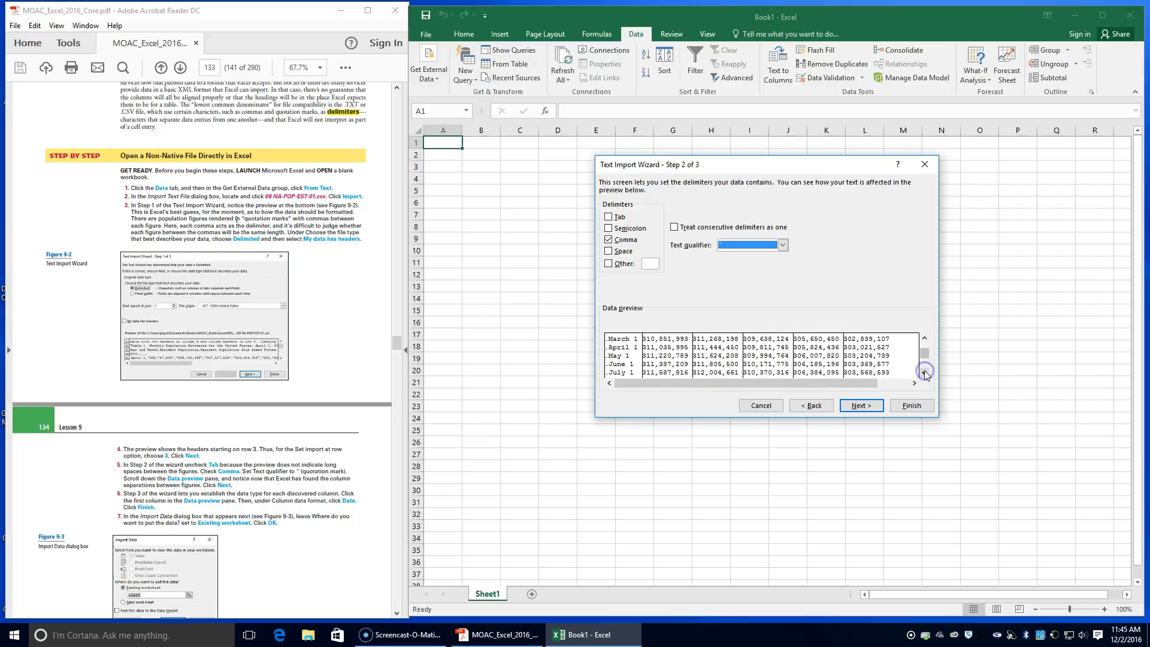
# Advance to step 3 of the Text Import Wizard, set the first column's data format to Date (MDY), and finish the wizard
pyautogui.click(853, 384)
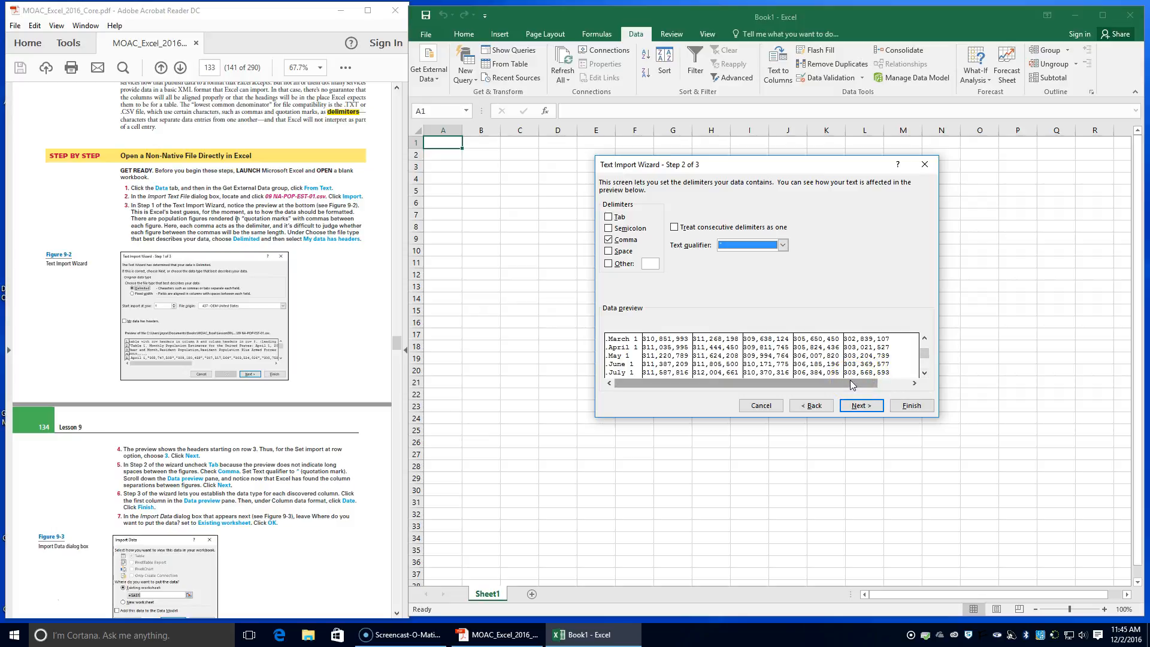
pyautogui.click(861, 405)
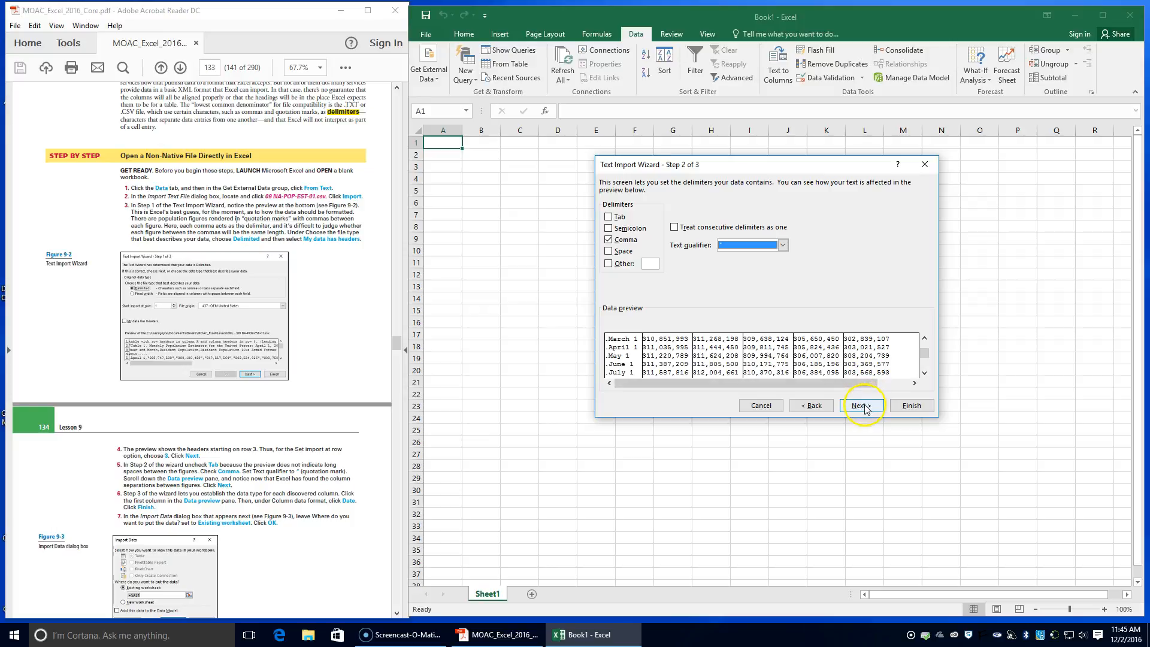
pyautogui.click(863, 407)
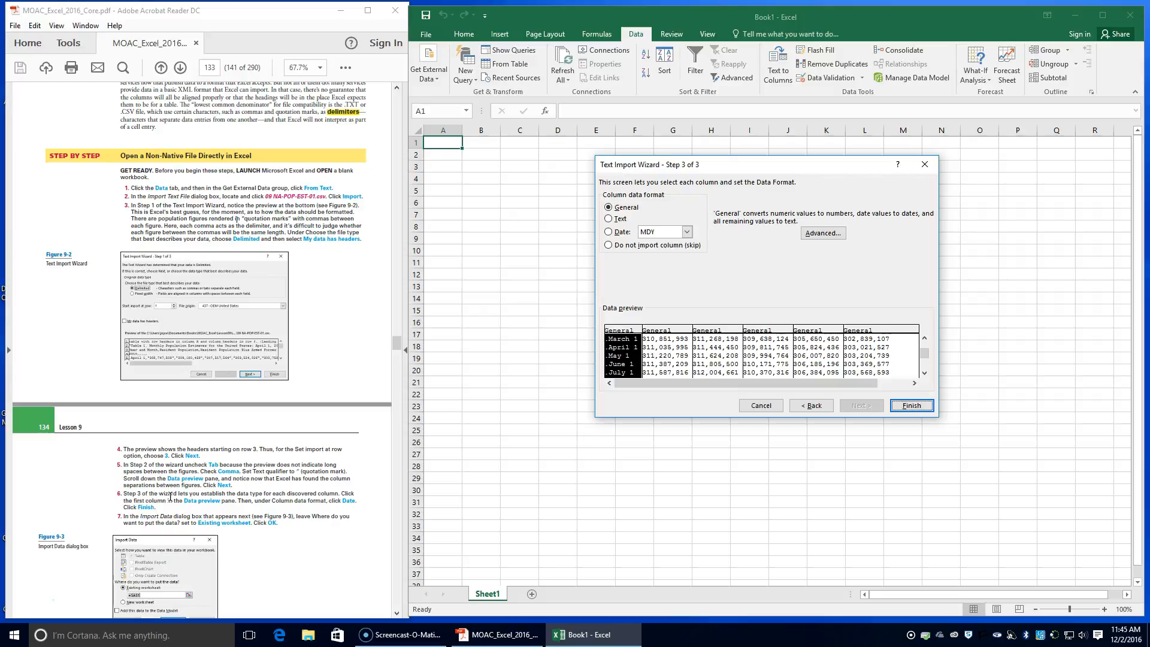
pyautogui.click(617, 345)
pyautogui.click(609, 233)
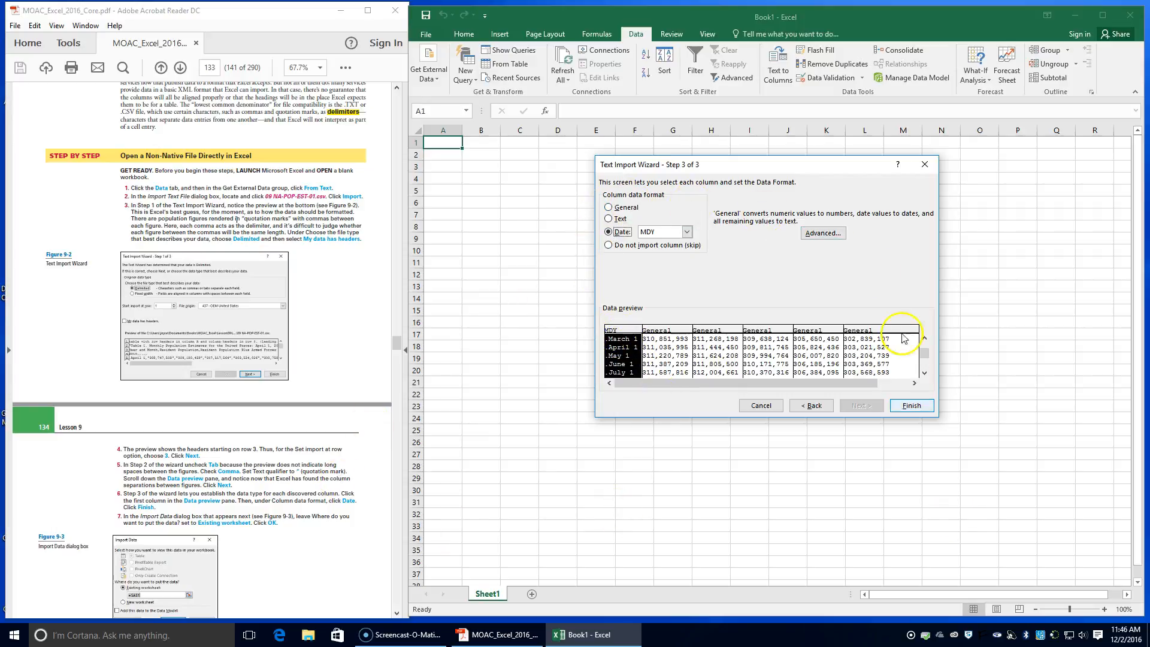
pyautogui.click(906, 403)
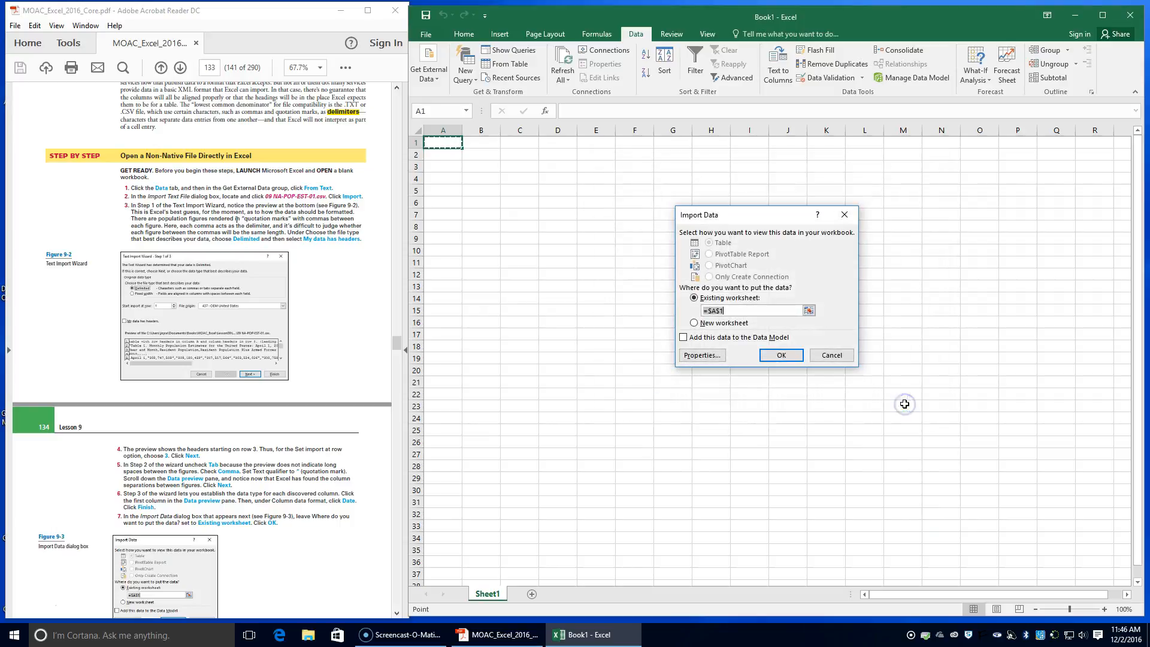
# Place the imported data in the existing worksheet at =$A$1
pyautogui.scroll(-1, 155, 510)
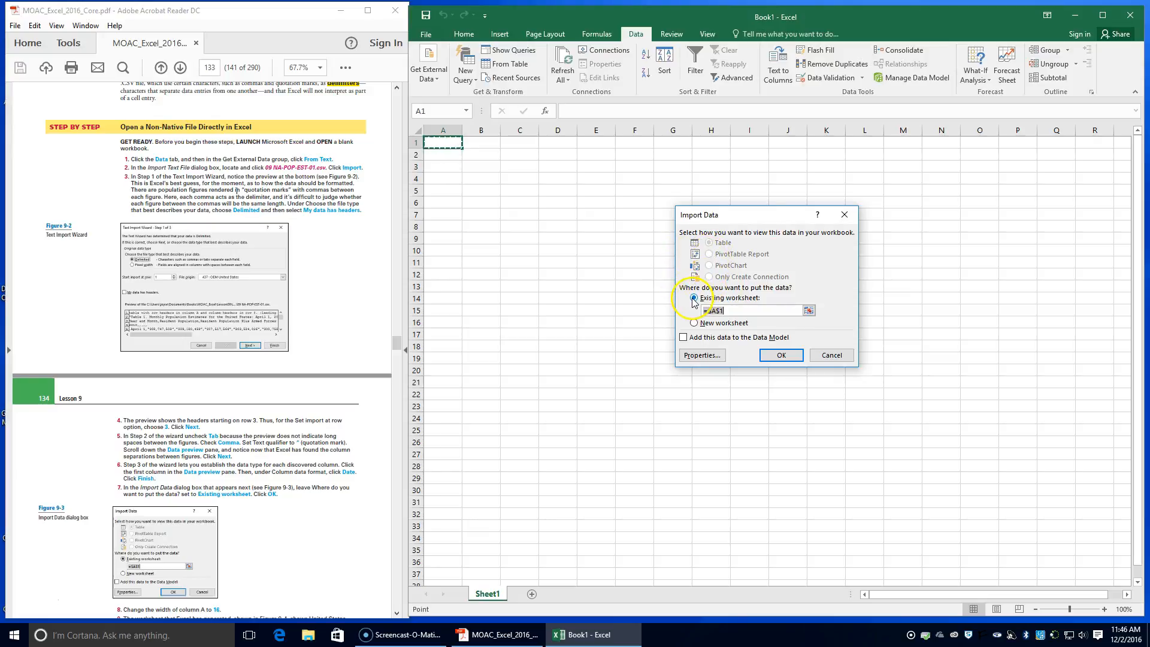
pyautogui.scroll(-2, 299, 437)
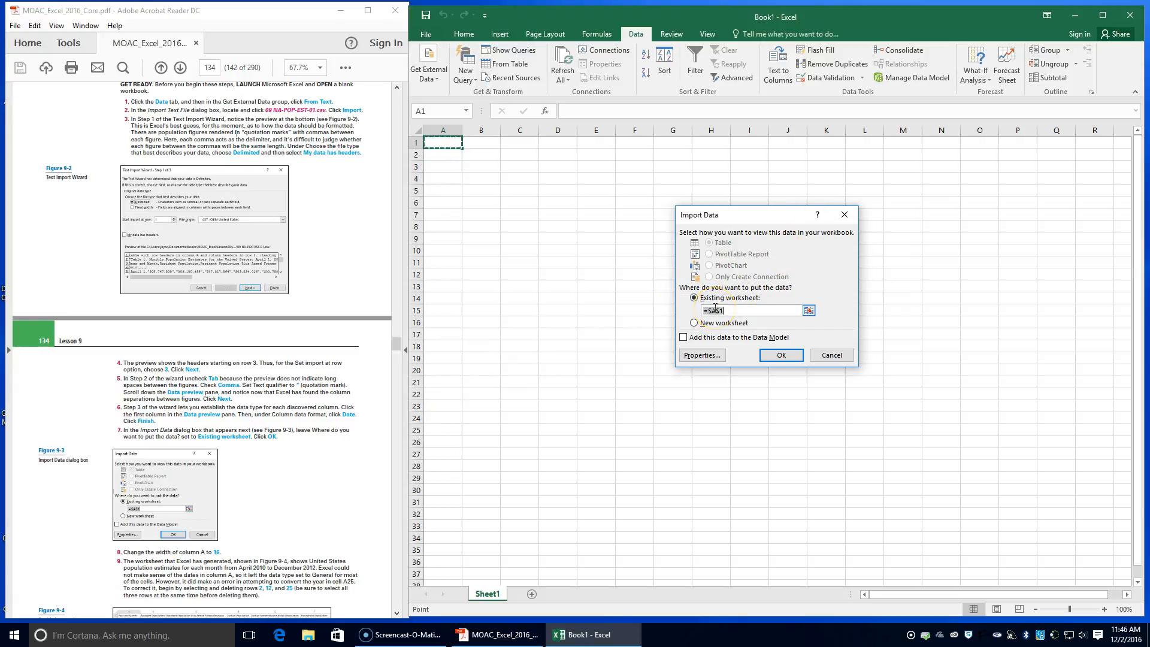
pyautogui.click(780, 356)
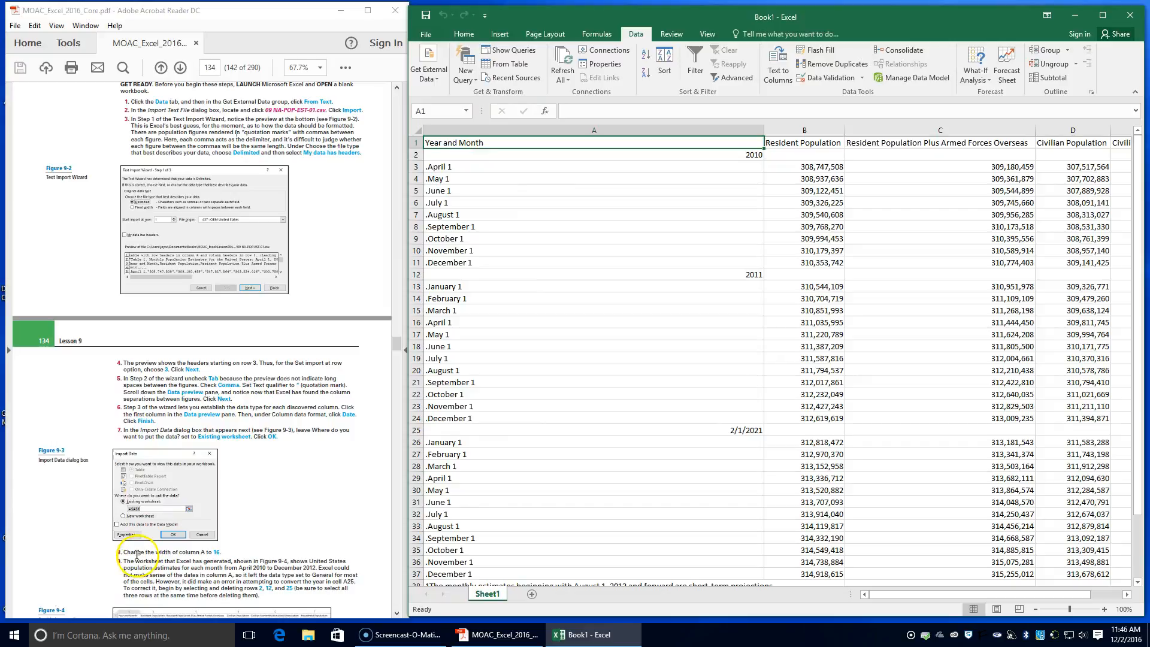
# Set the width of column A to 16
pyautogui.click(641, 131)
pyautogui.click(464, 35)
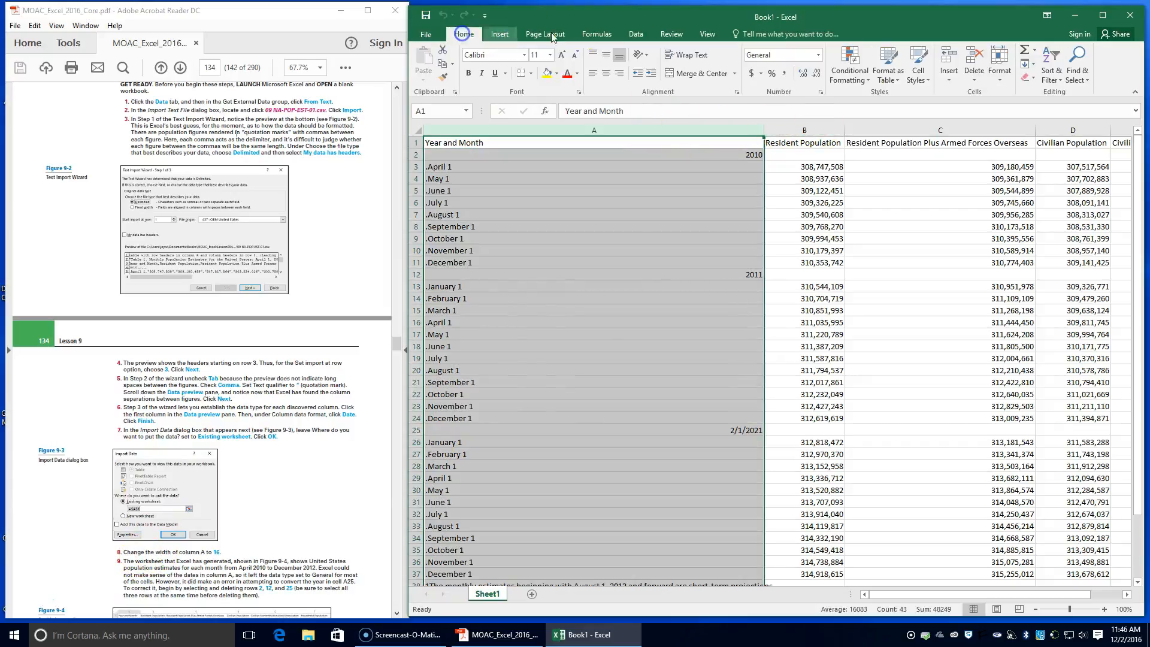
pyautogui.click(999, 65)
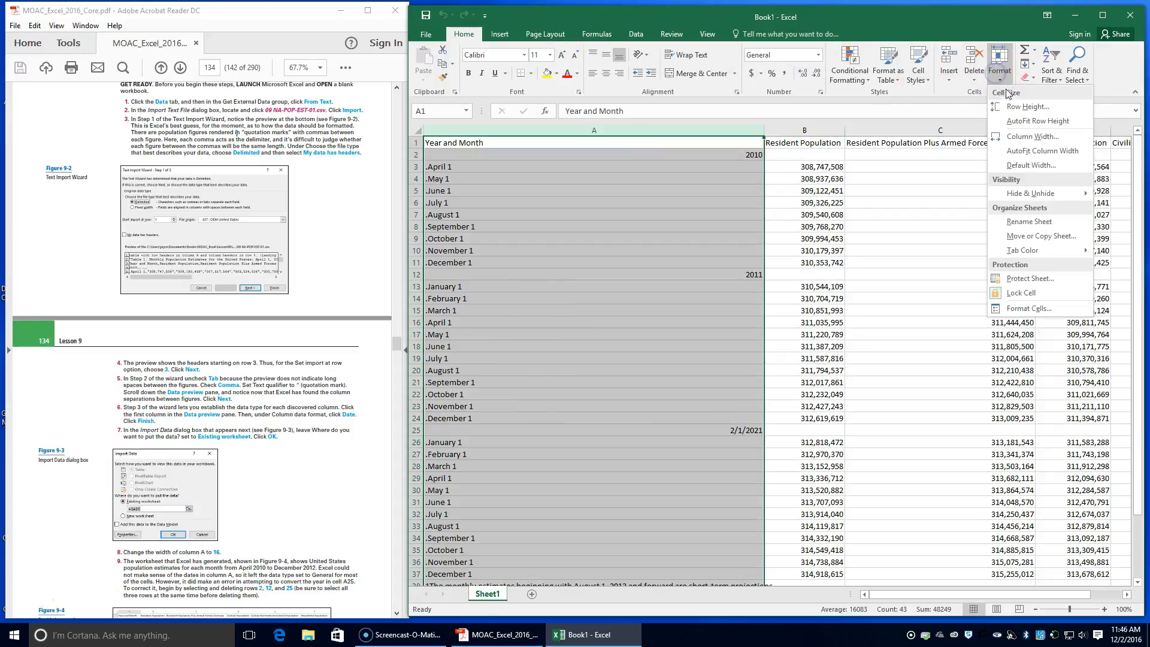
pyautogui.click(1032, 136)
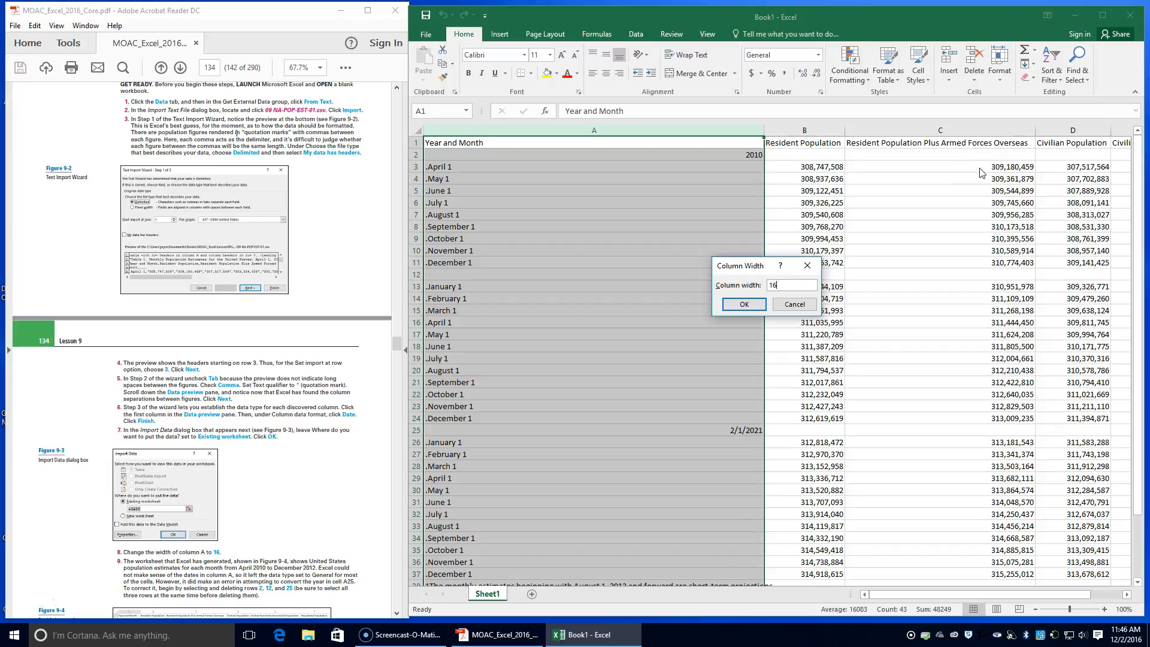
pyautogui.write('16')
pyautogui.press('Return')
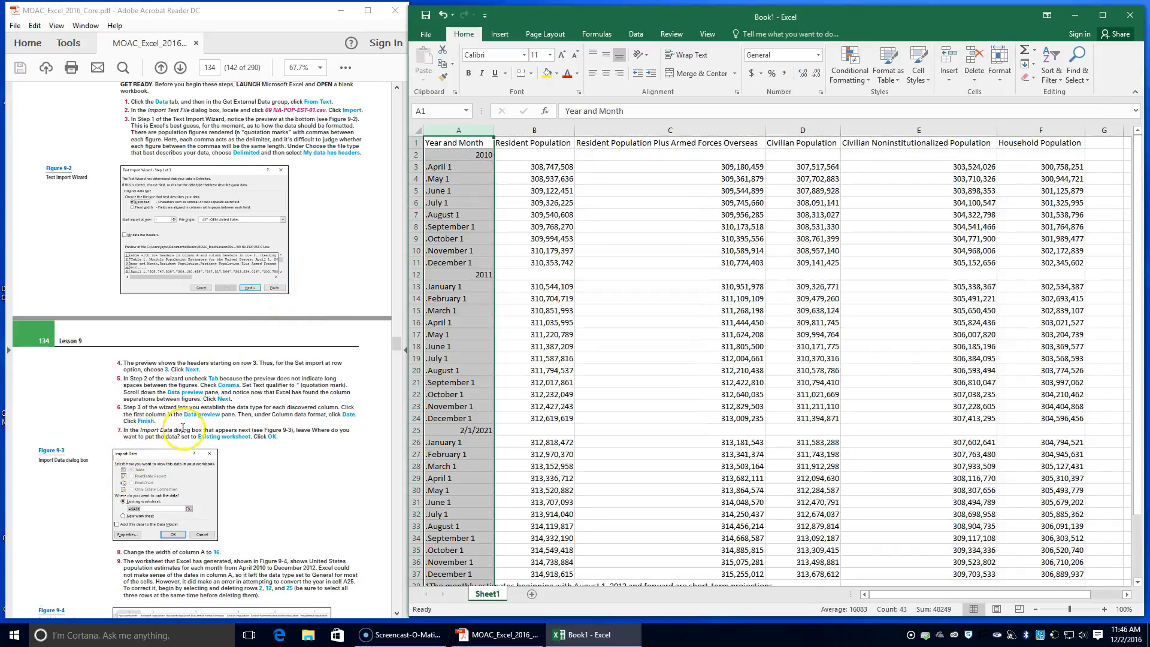
# Delete rows 2, 12 and 25, which hold only year entries, in a single operation
pyautogui.scroll(-4, 236, 446)
pyautogui.scroll(-2, 225, 478)
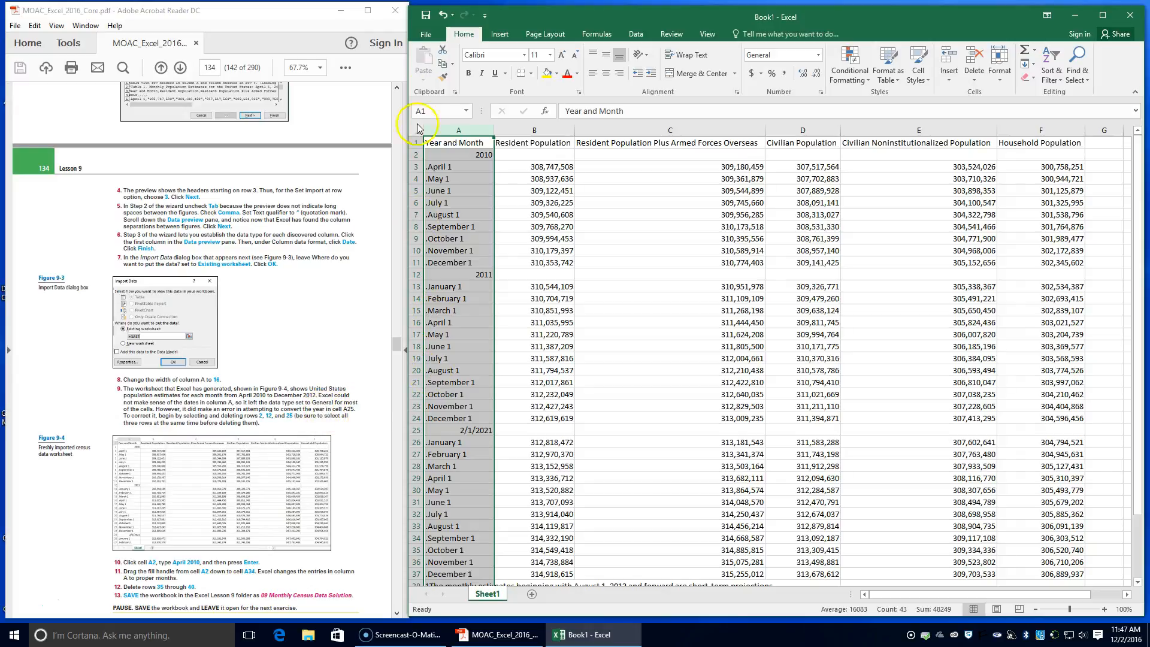
pyautogui.click(417, 430)
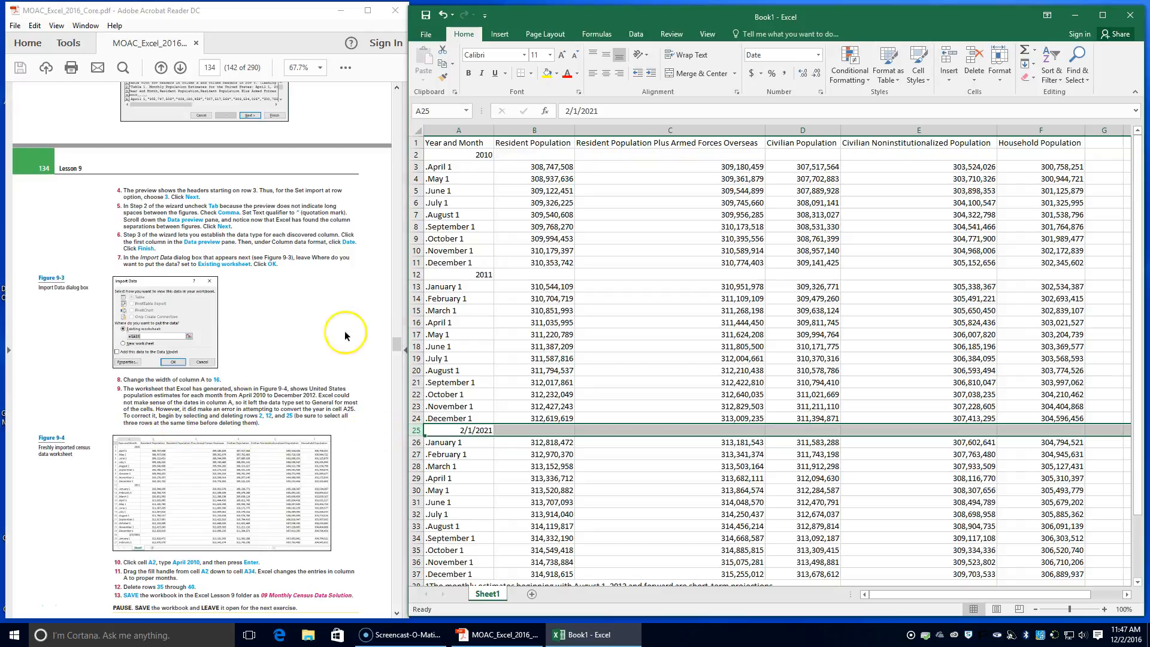
pyautogui.click(413, 155)
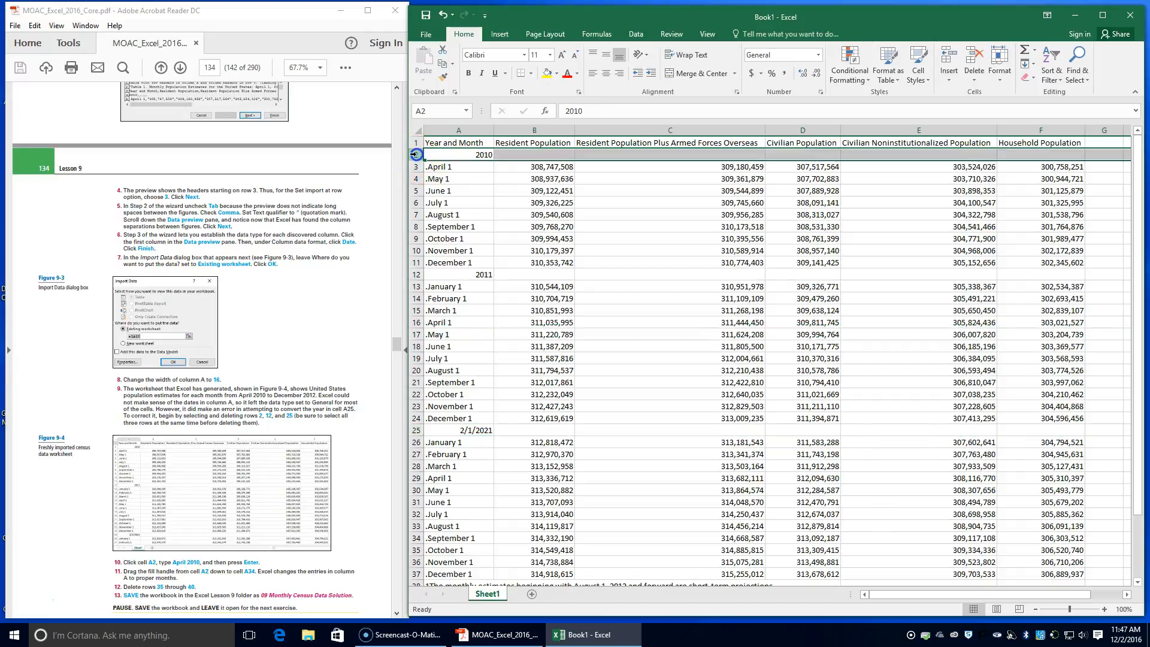
pyautogui.keyDown('ctrl'); pyautogui.click(415, 274); pyautogui.keyUp('ctrl')
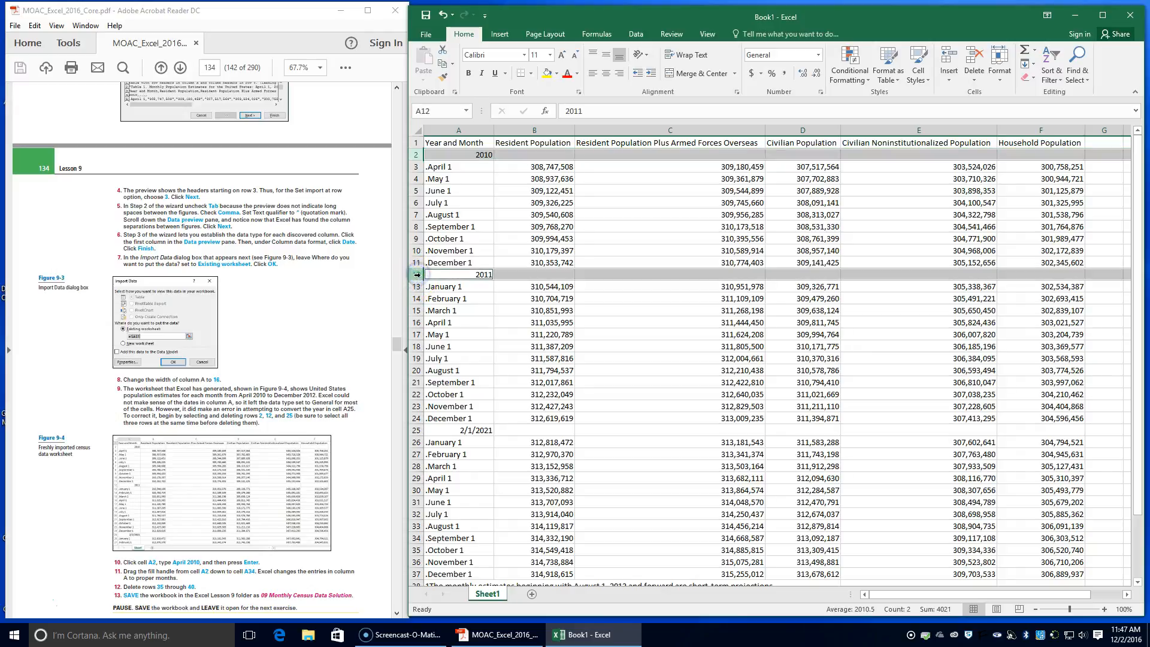
pyautogui.keyDown('ctrl'); pyautogui.click(416, 430); pyautogui.keyUp('ctrl')
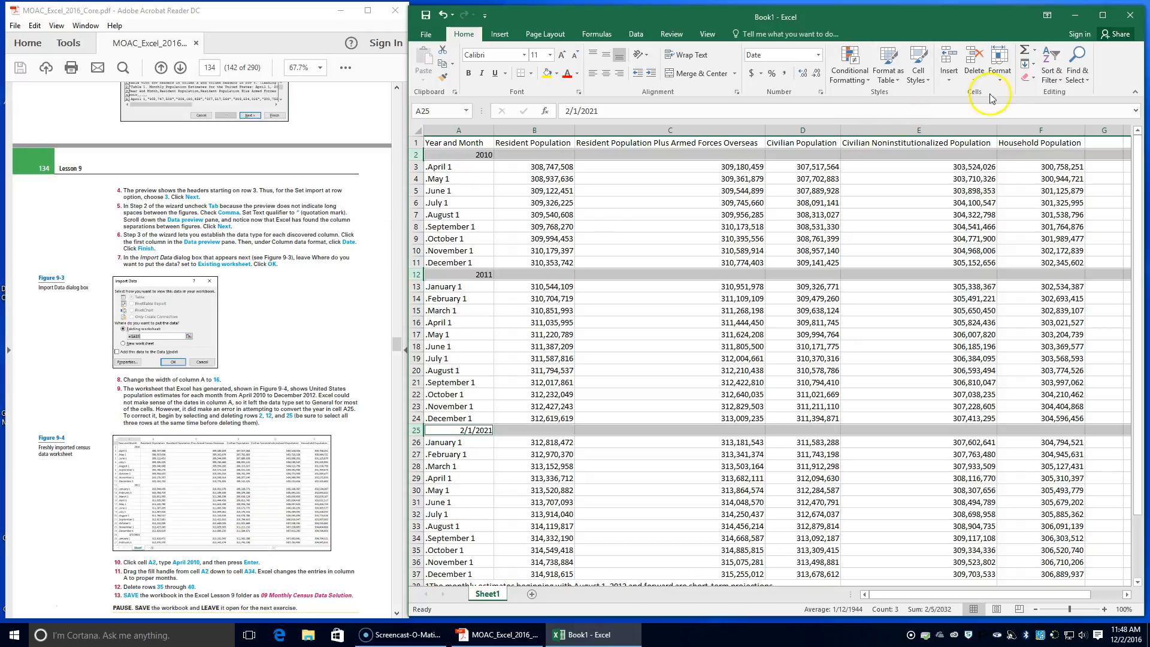
pyautogui.click(975, 55)
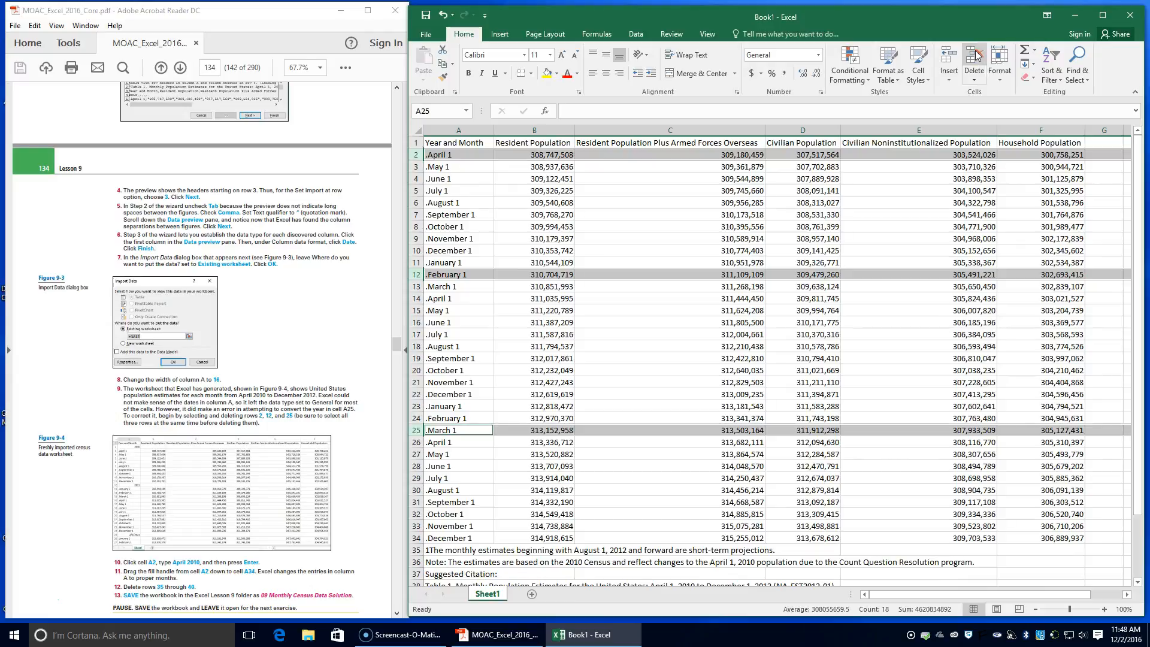
# Enter April 2010 in cell A2 and fill the month series down to cell A34
pyautogui.scroll(-1, 180, 476)
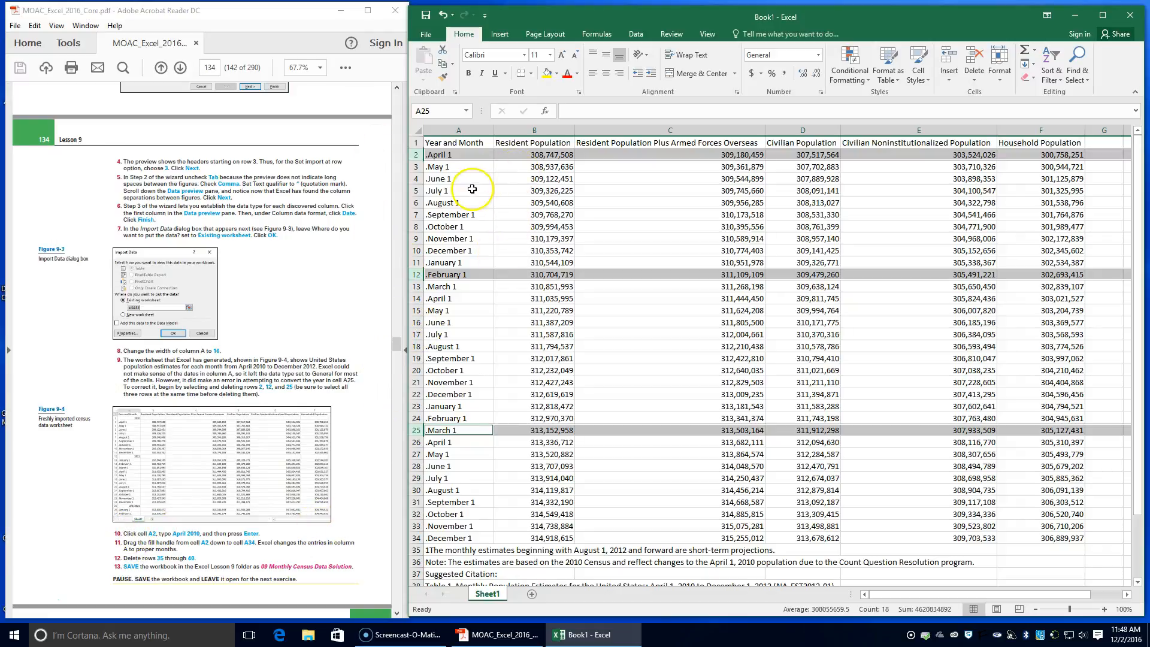
pyautogui.click(443, 154)
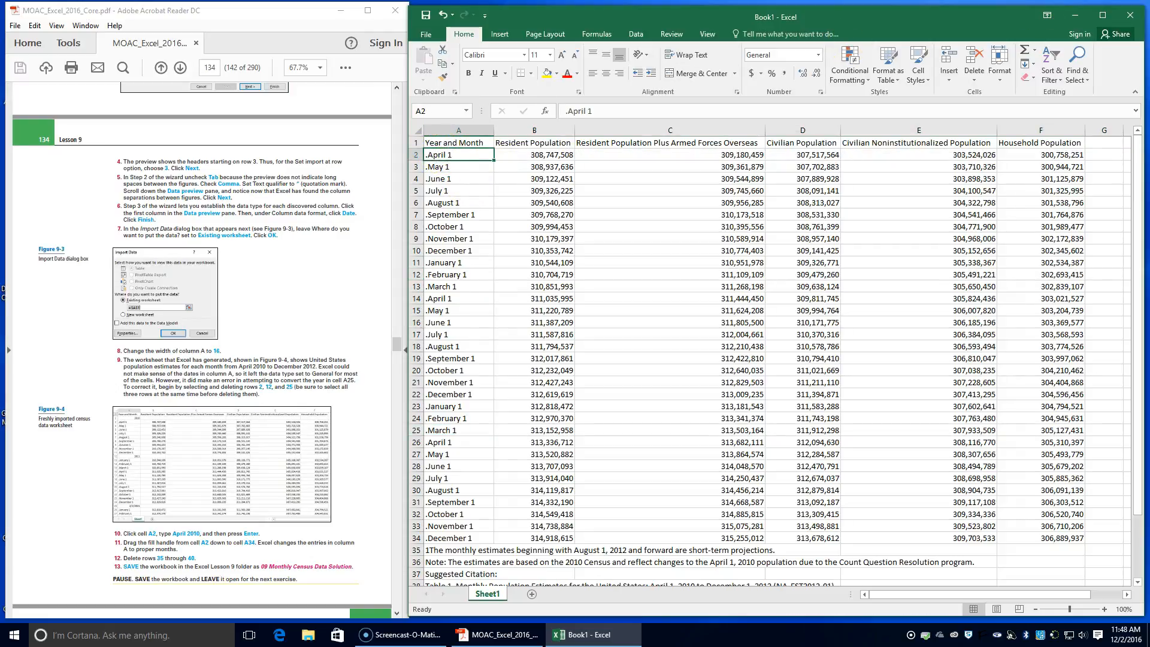
pyautogui.write('A')
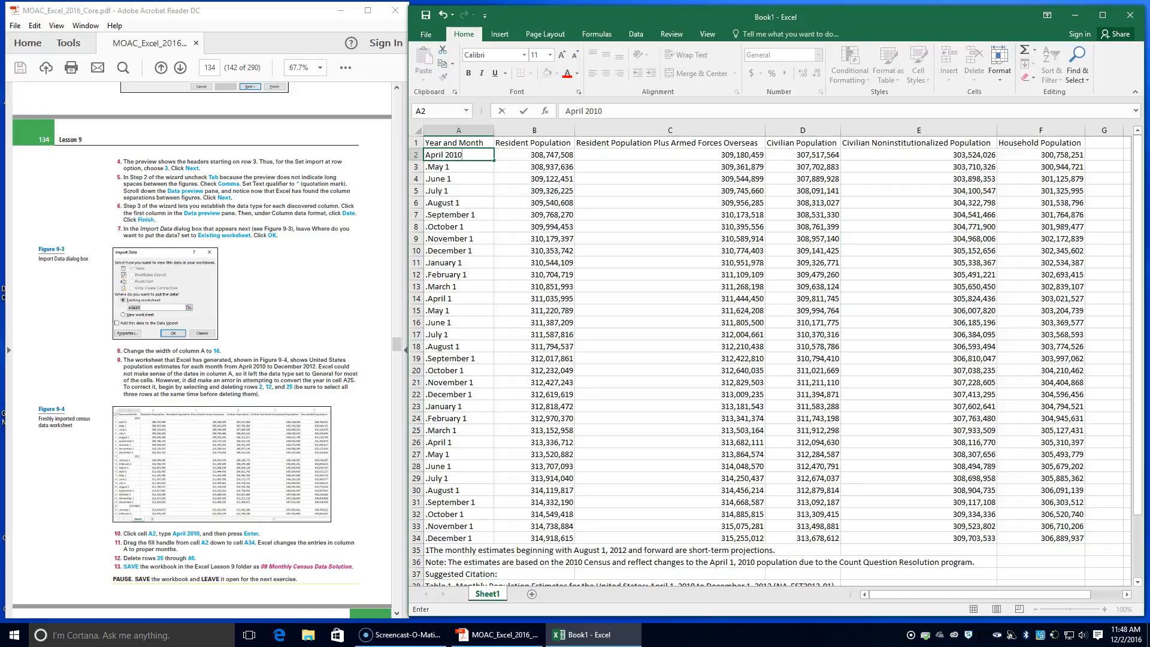
pyautogui.press('Return')
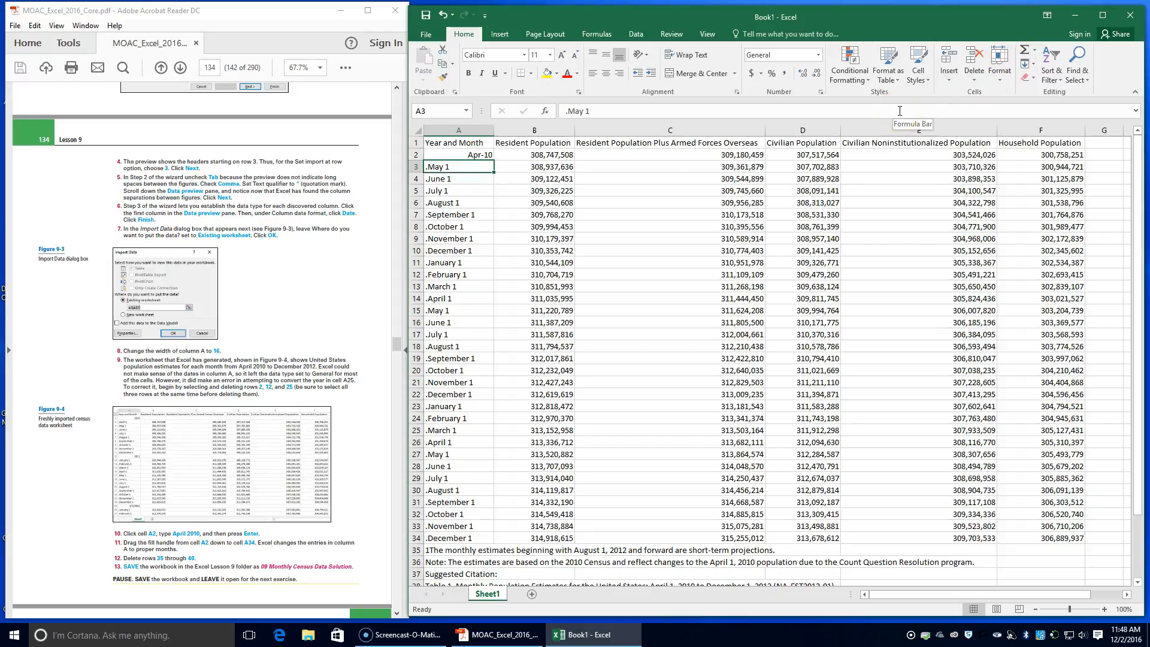
pyautogui.click(456, 154)
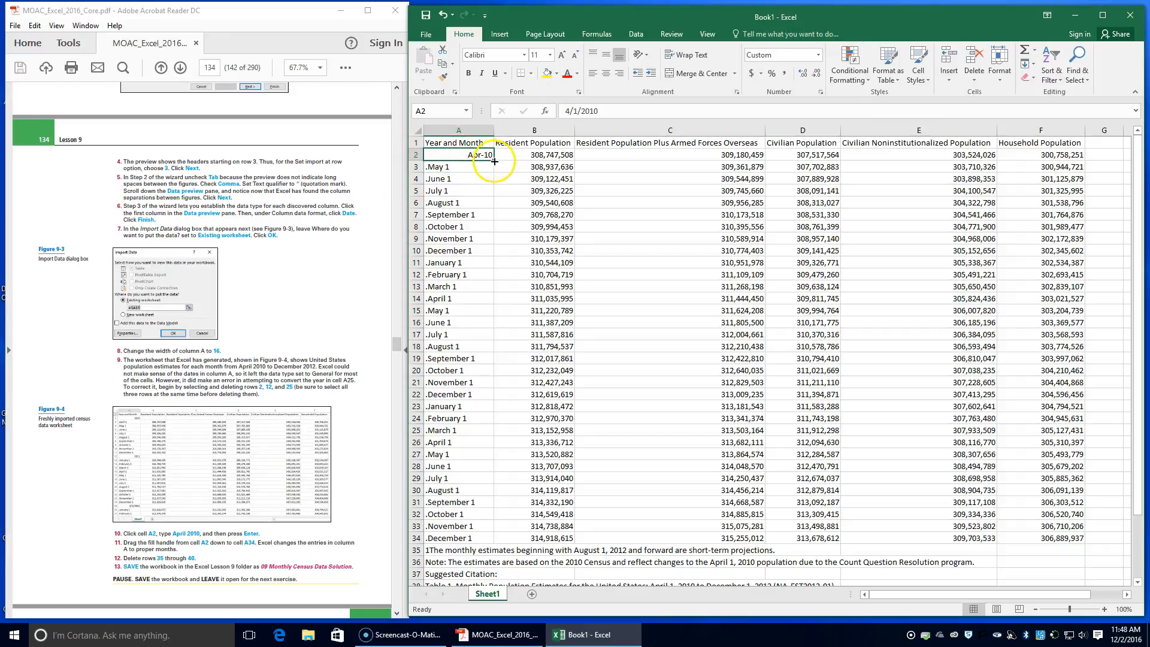
pyautogui.moveTo(494, 161); pyautogui.dragTo(464, 543)
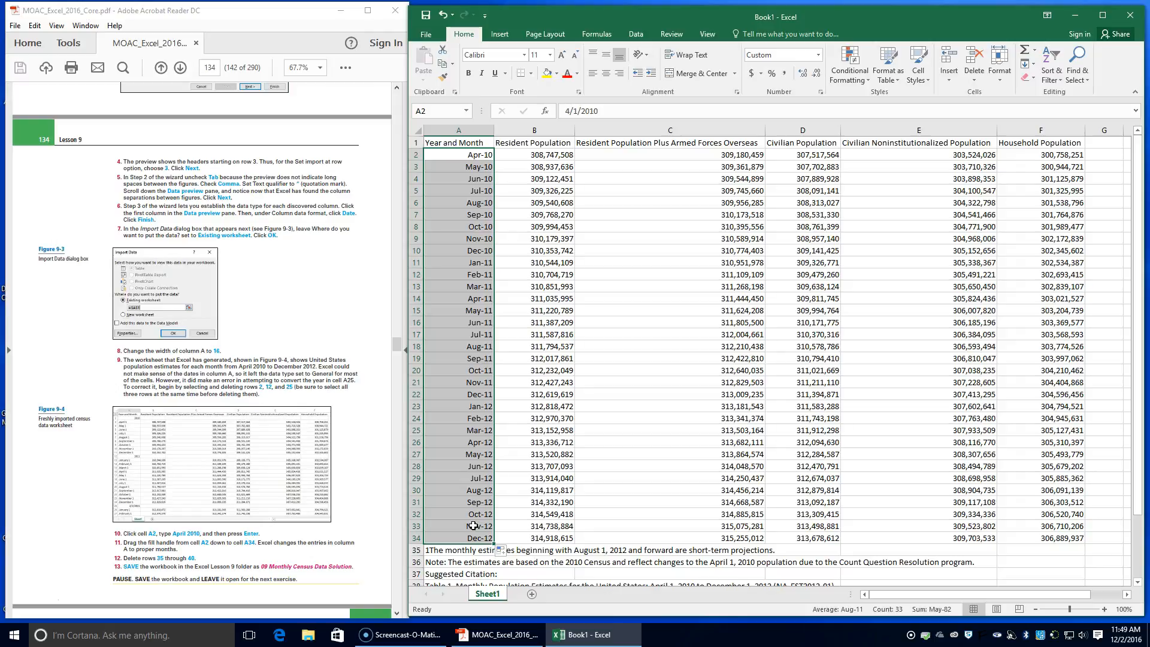
# Delete rows 35 through 40, which contain the notes and source citation below the data
pyautogui.scroll(-4, 475, 411)
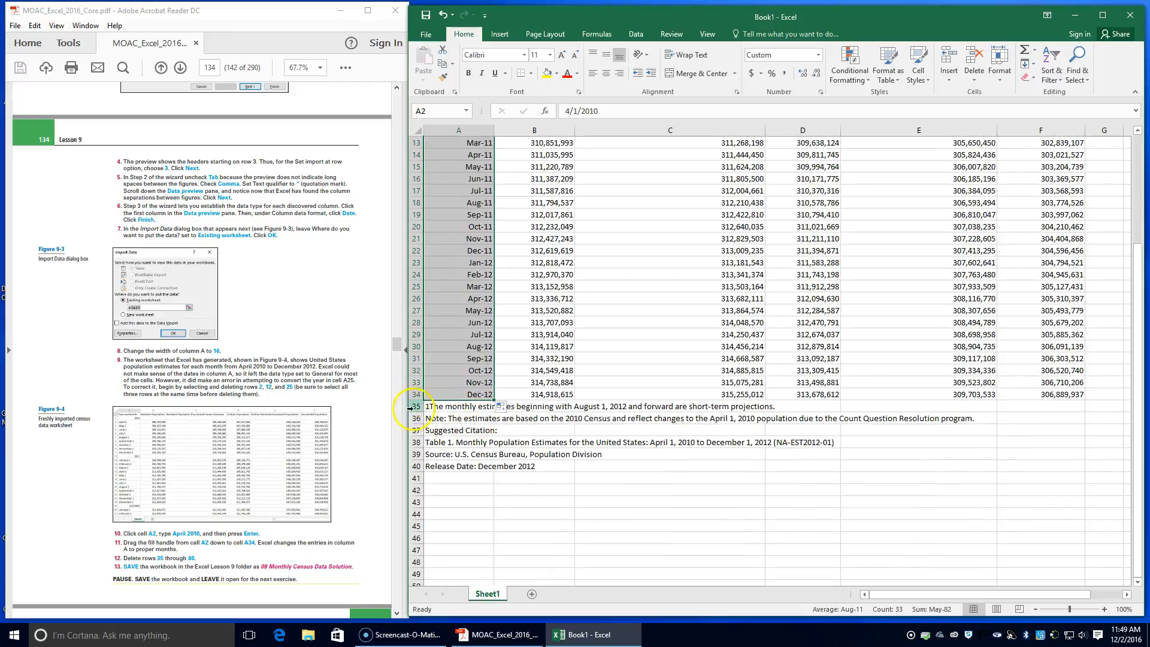
pyautogui.moveTo(416, 406); pyautogui.dragTo(417, 466)
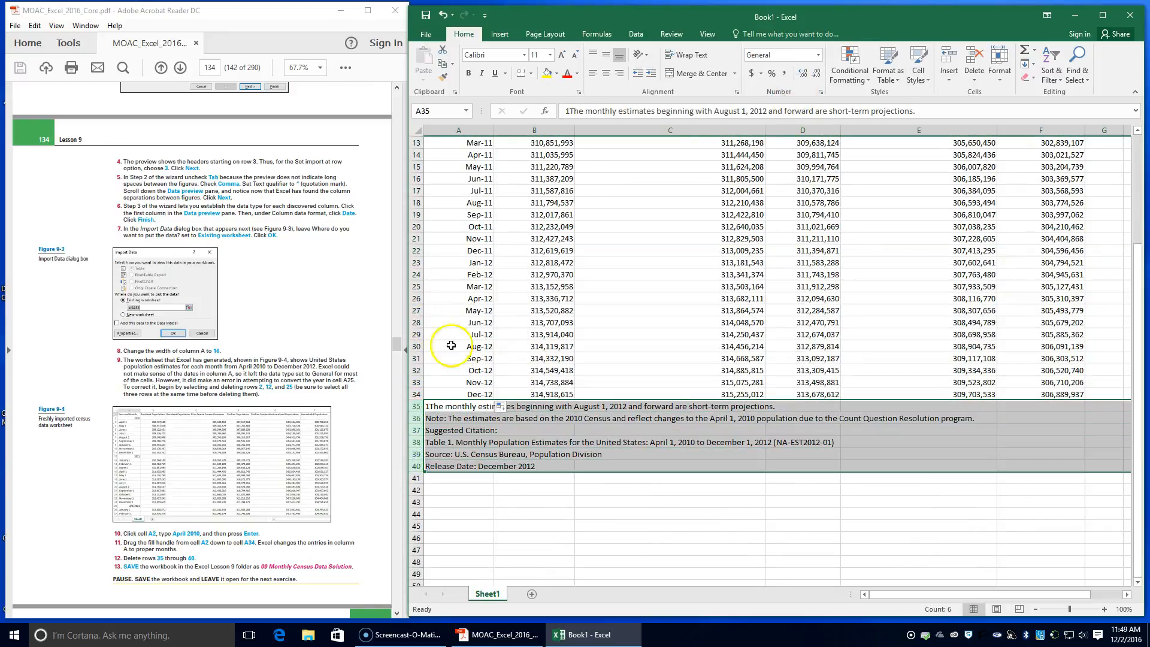
pyautogui.click(970, 58)
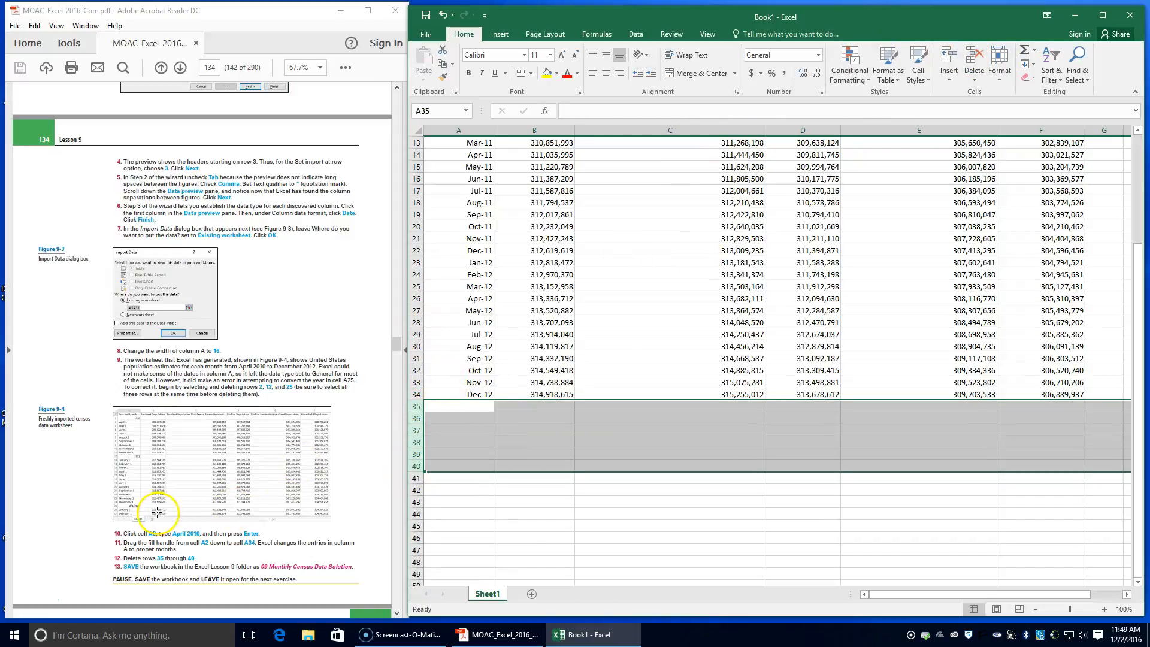
# Start saving the workbook under a new name and browse to the Excel - MOAC folder inside INFO TECH I
pyautogui.scroll(-1, 157, 512)
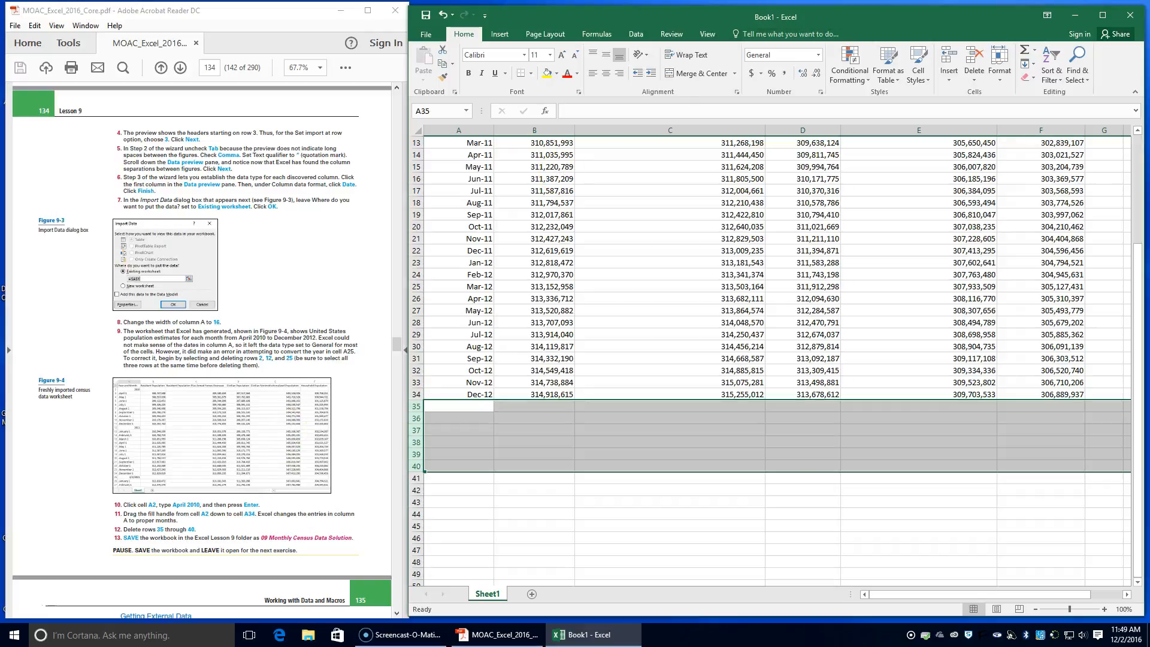
pyautogui.click(421, 35)
pyautogui.click(436, 154)
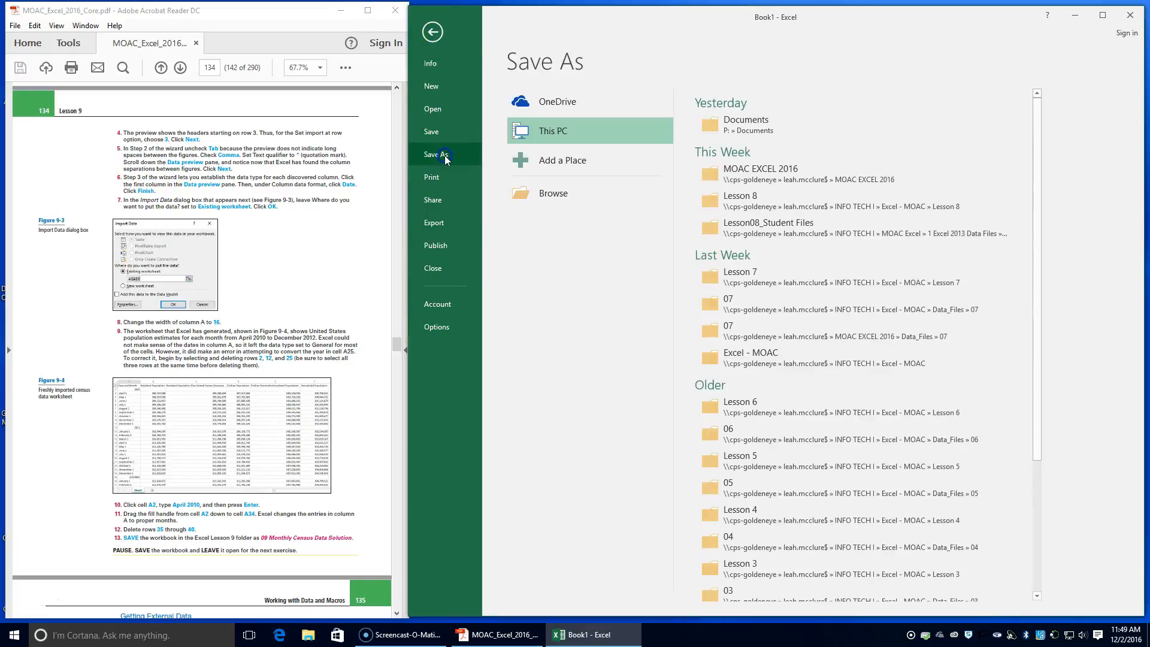
pyautogui.click(700, 172)
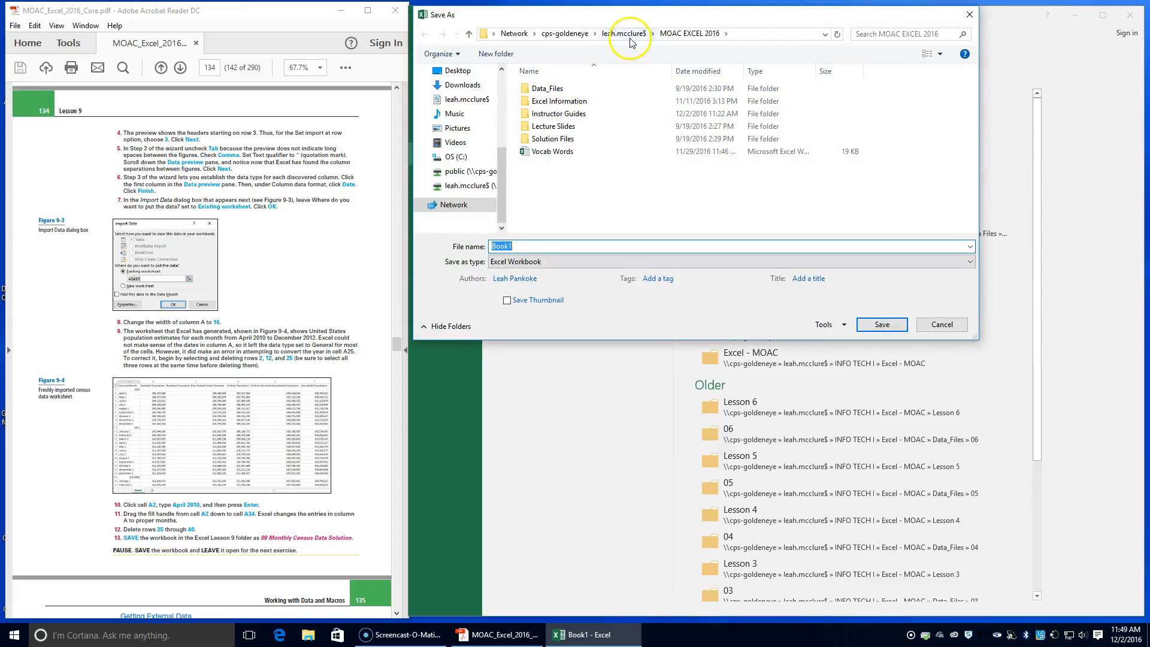
pyautogui.click(624, 34)
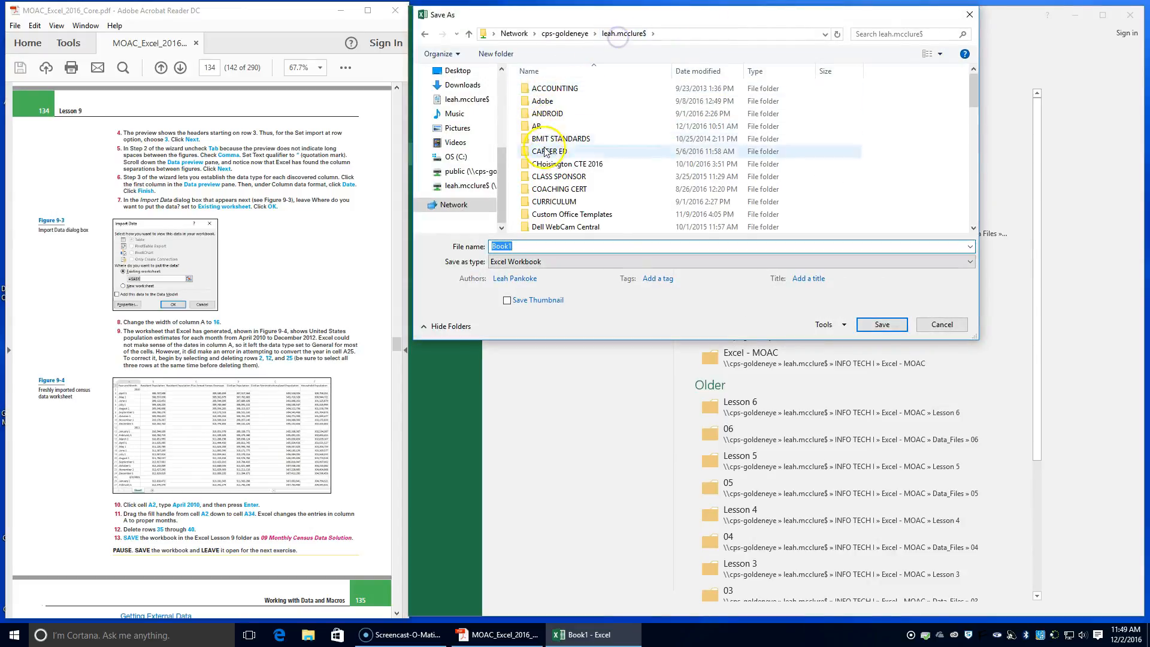
pyautogui.scroll(-2, 554, 200)
pyautogui.scroll(-3, 554, 199)
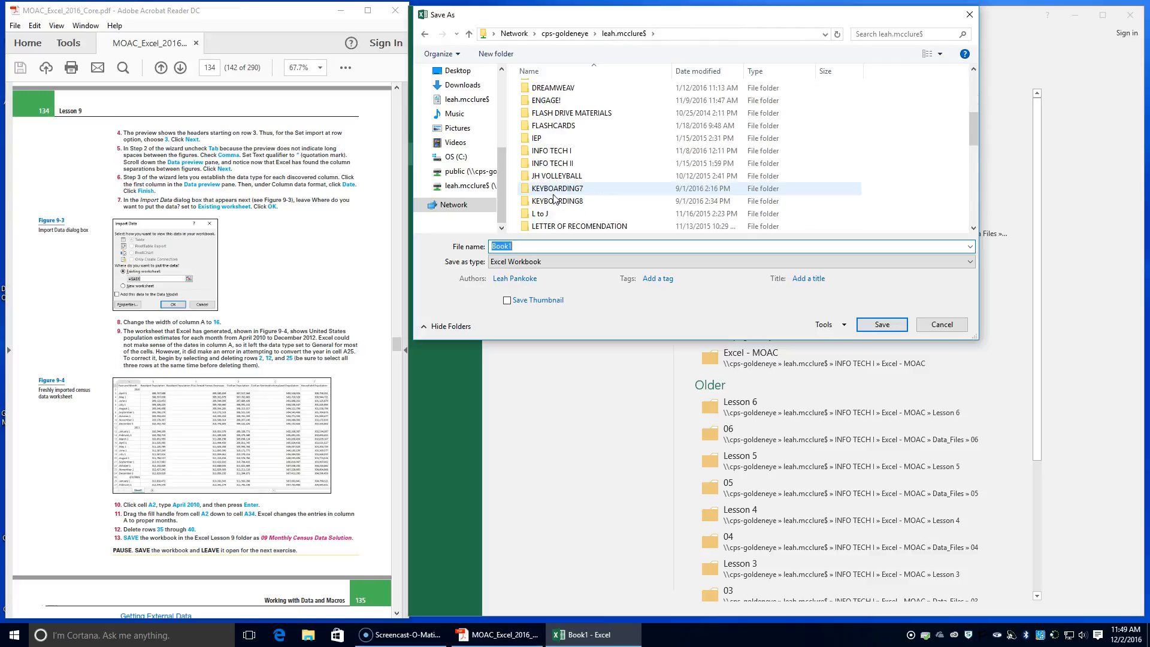
pyautogui.doubleClick(554, 160)
pyautogui.doubleClick(548, 113)
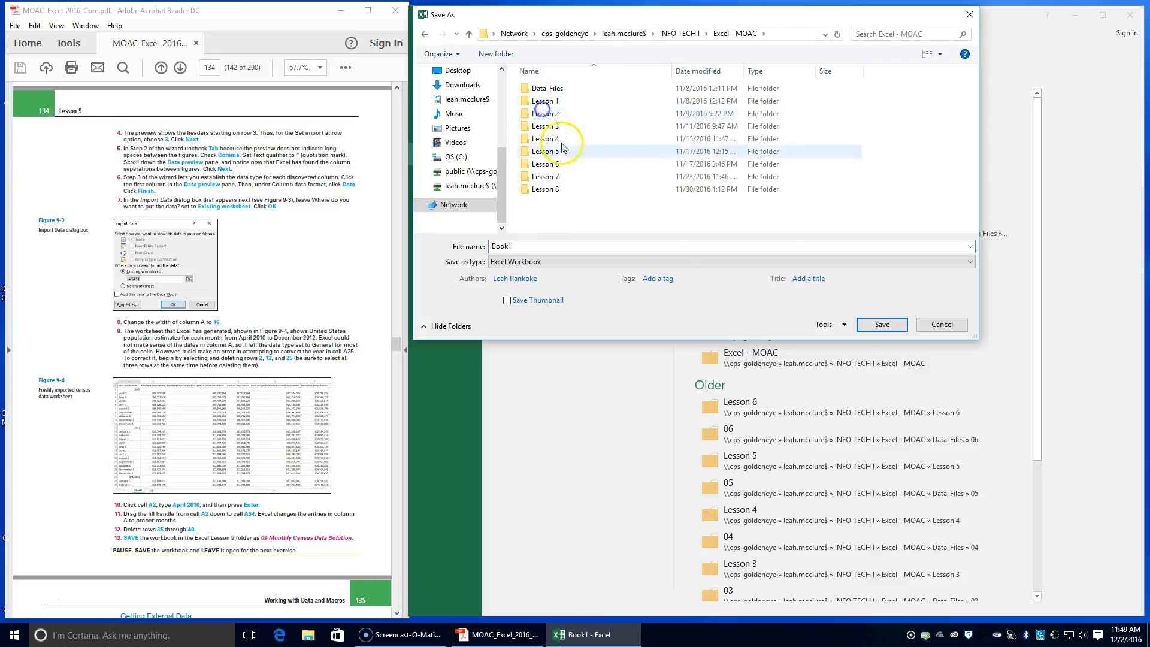
# Create a new folder named Lesson 9 inside the Excel - MOAC folder
pyautogui.click(502, 54)
pyautogui.write('Lesson 9')
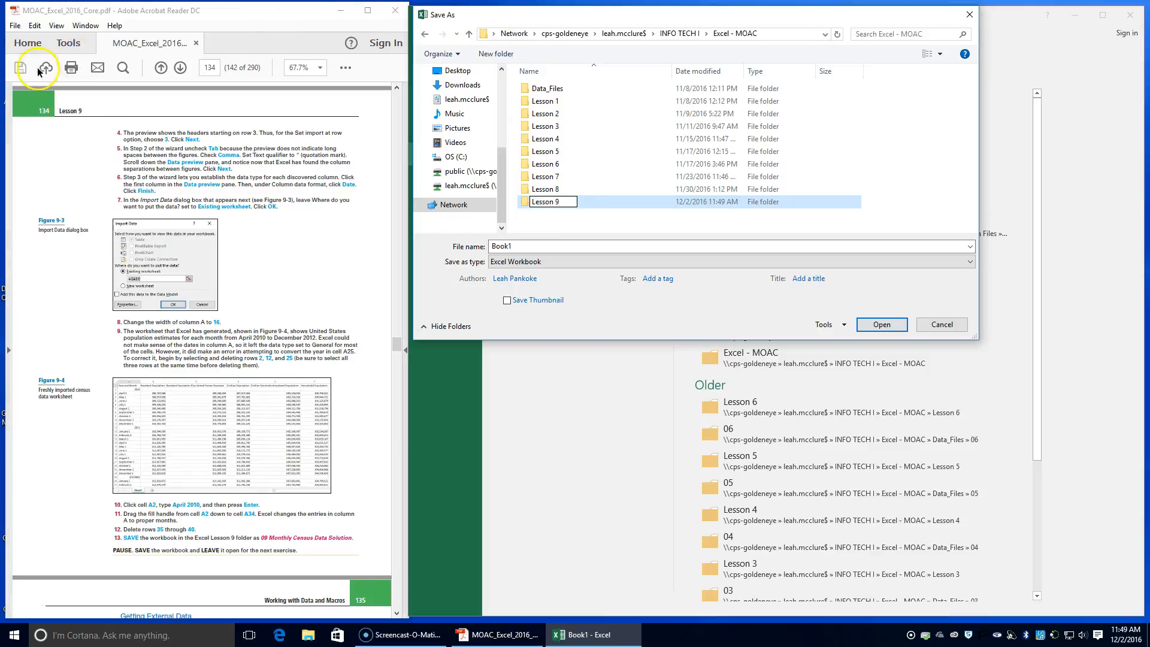
pyautogui.click(880, 324)
# Save the workbook as 09 Monthly Census Data Solution in the Excel - MOAC folder
pyautogui.click(525, 246)
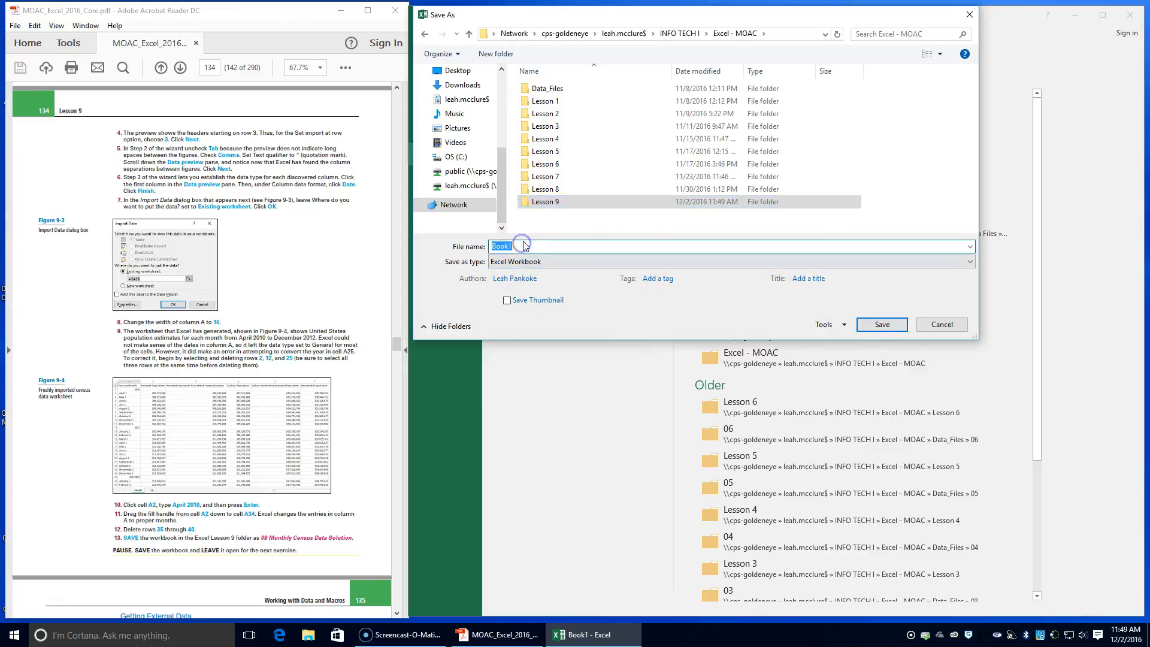
pyautogui.write('09 Monthly')
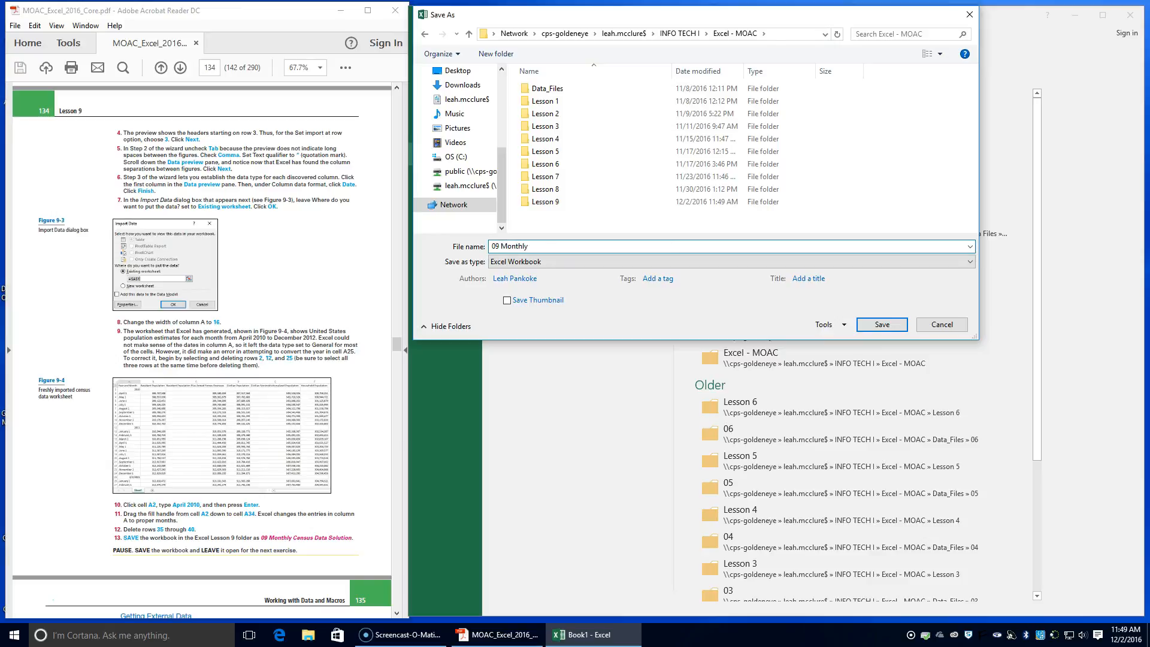
pyautogui.write(' Census S')
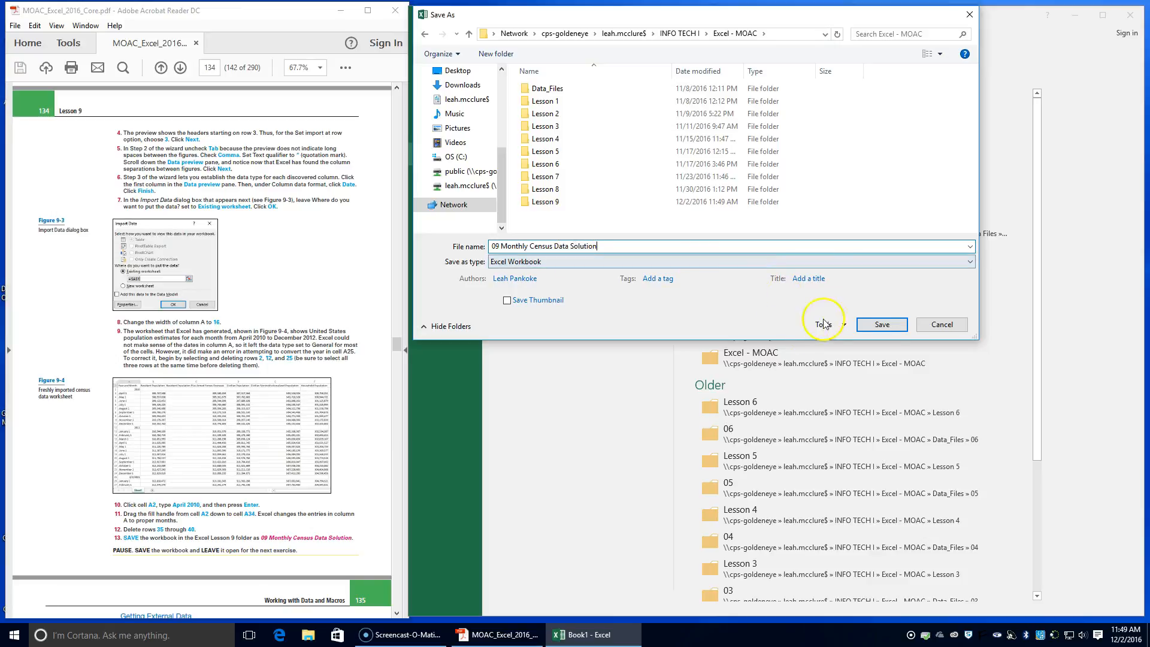
pyautogui.click(881, 325)
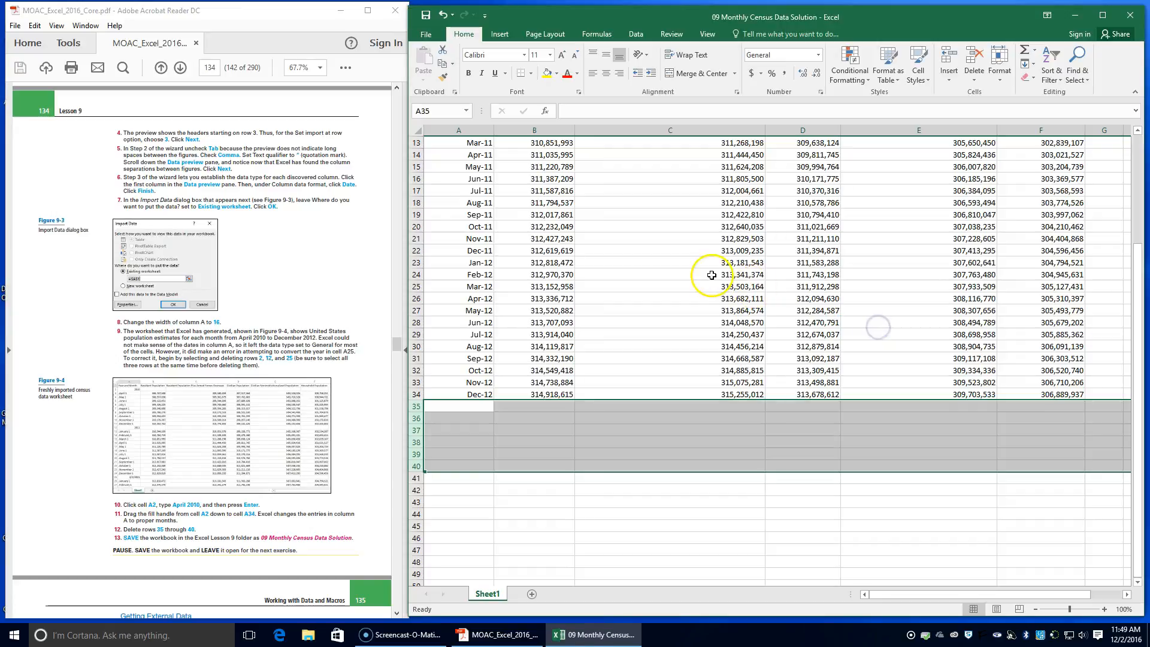
# Read the Get External Data section and its exercise steps on page 135 of the lesson PDF and look over the census sheet
pyautogui.scroll(-2, 235, 440)
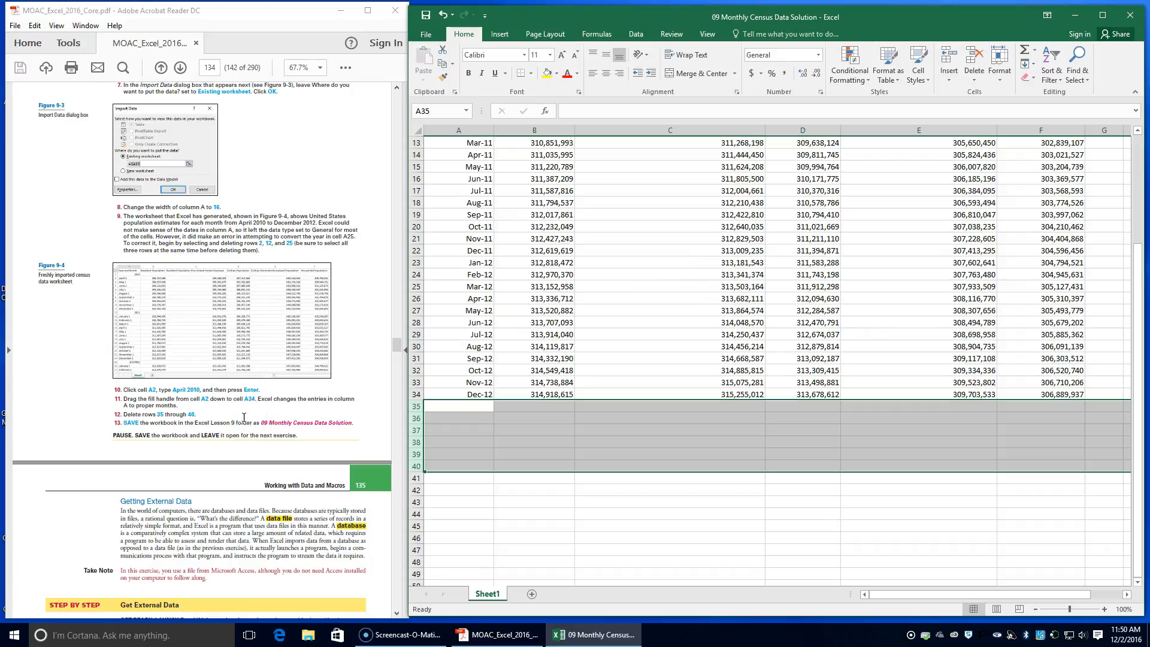
pyautogui.scroll(-3, 244, 418)
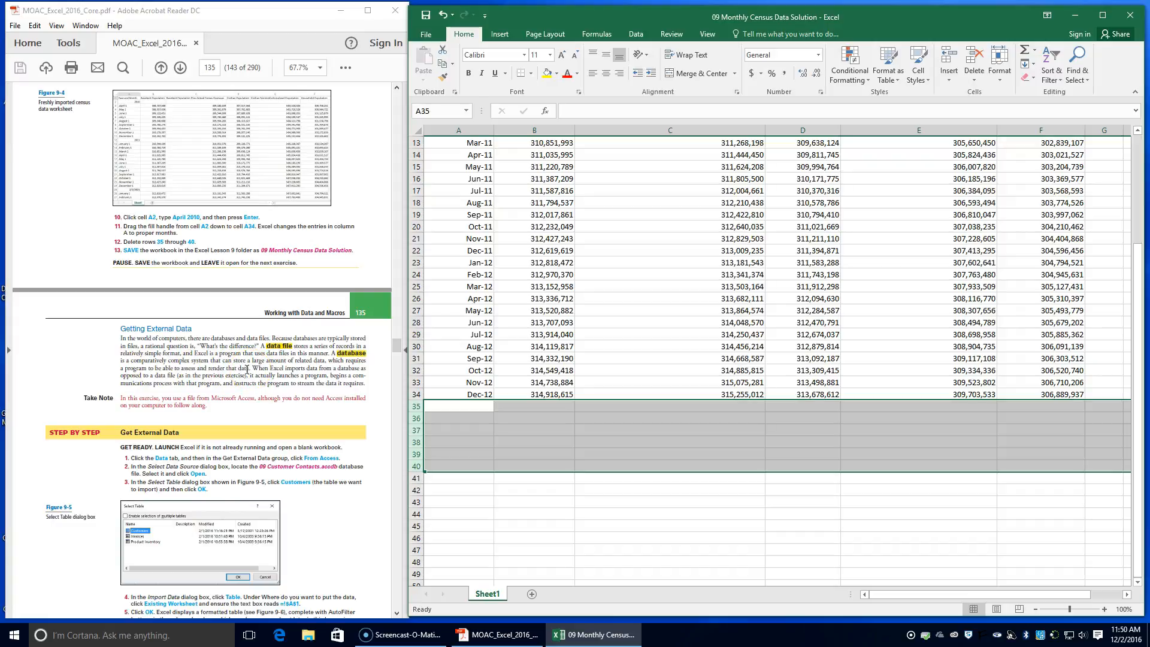
pyautogui.scroll(-3, 201, 402)
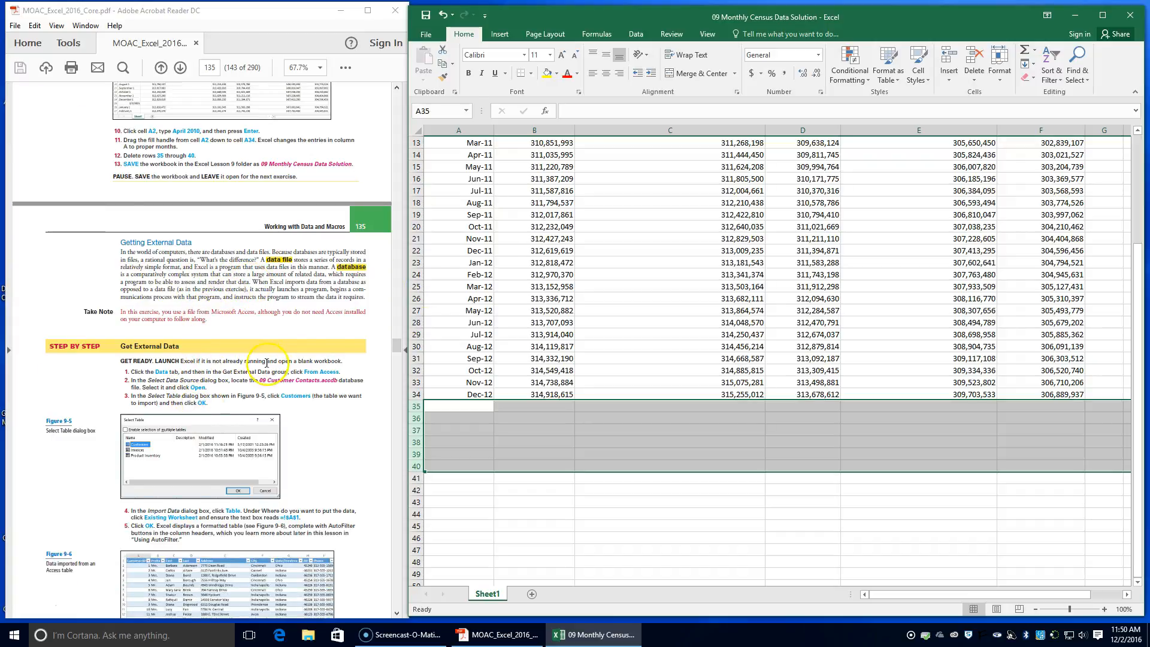
pyautogui.scroll(2, 670, 326)
pyautogui.scroll(2, 666, 324)
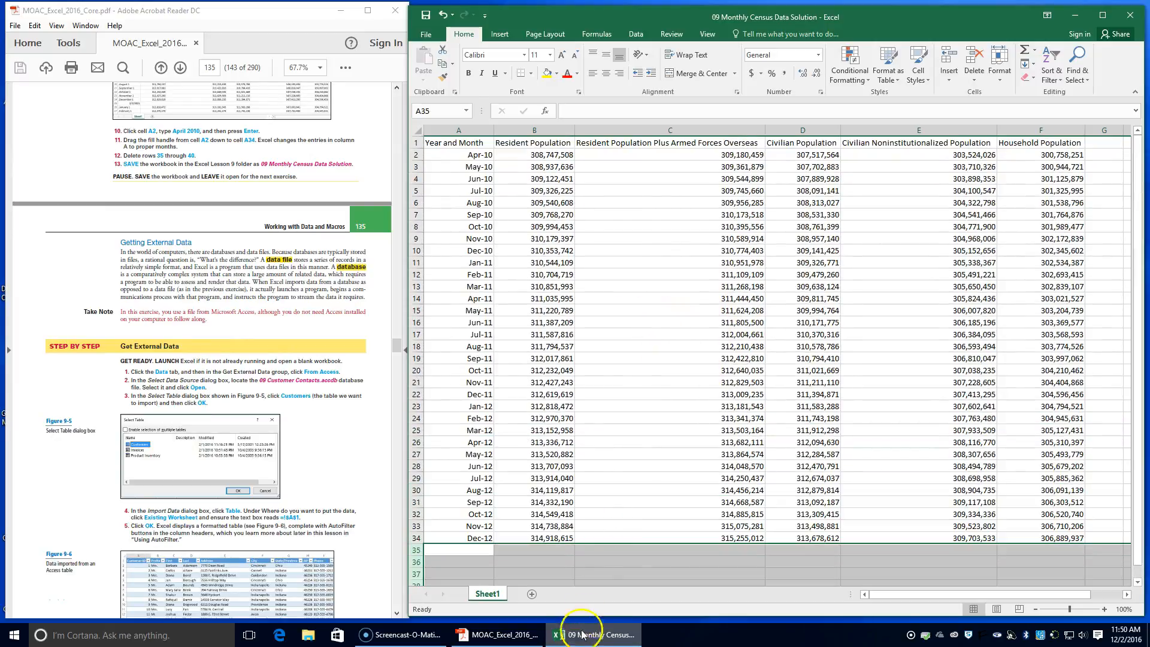
pyautogui.scroll(-2, 118, 551)
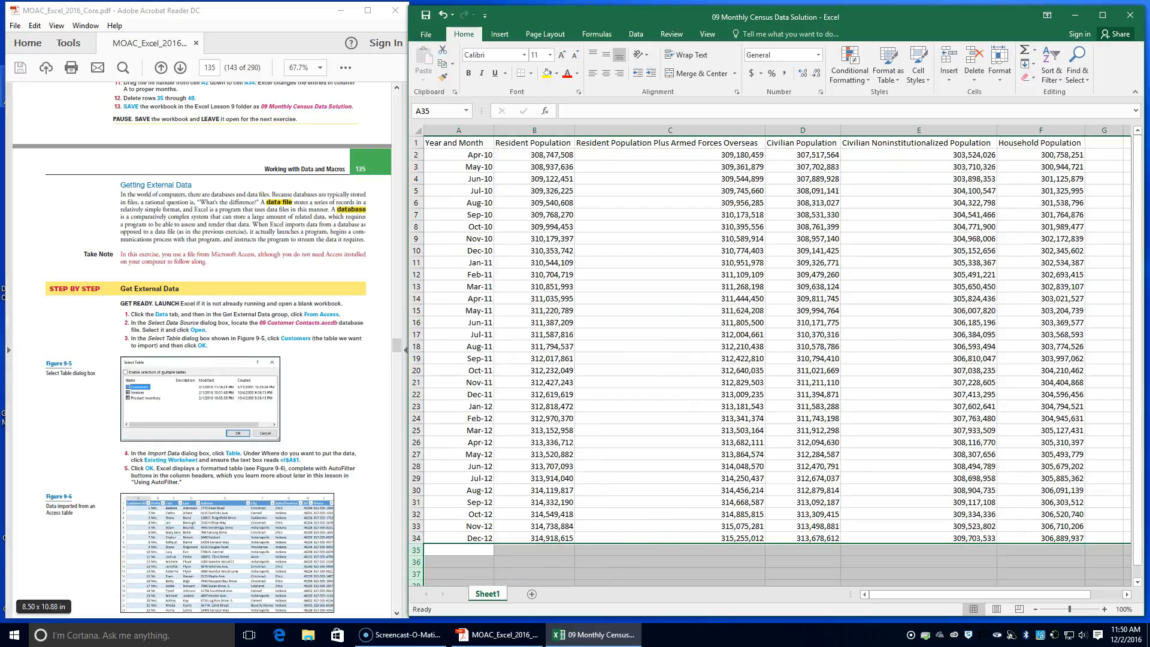
pyautogui.click(643, 41)
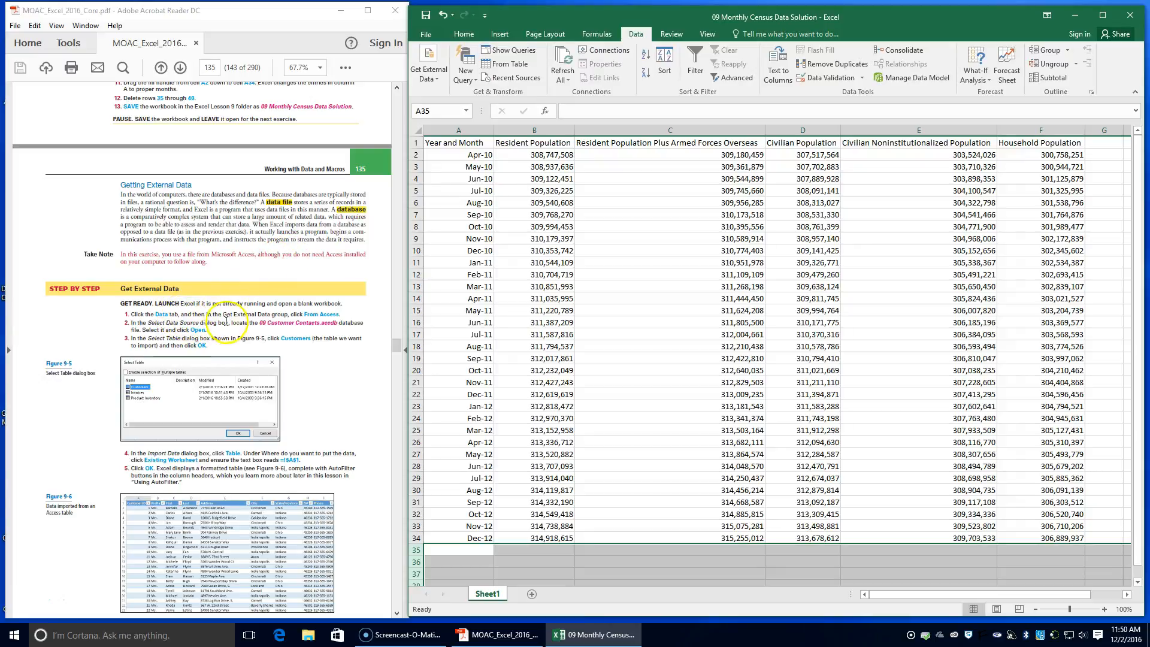
pyautogui.click(429, 80)
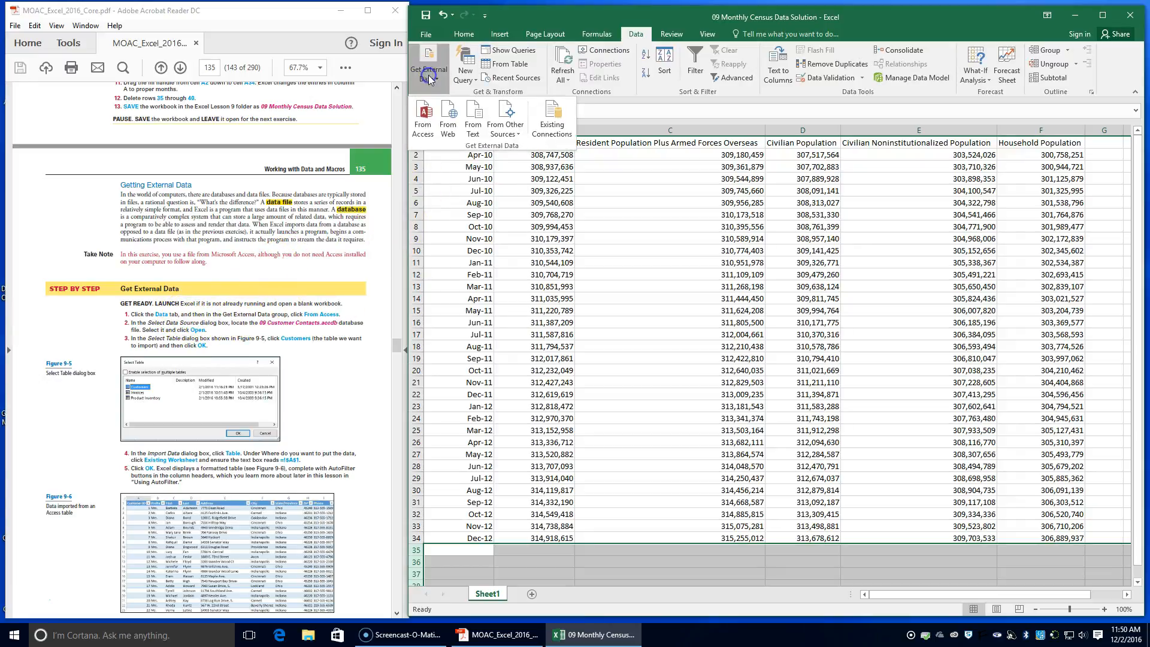
pyautogui.click(426, 130)
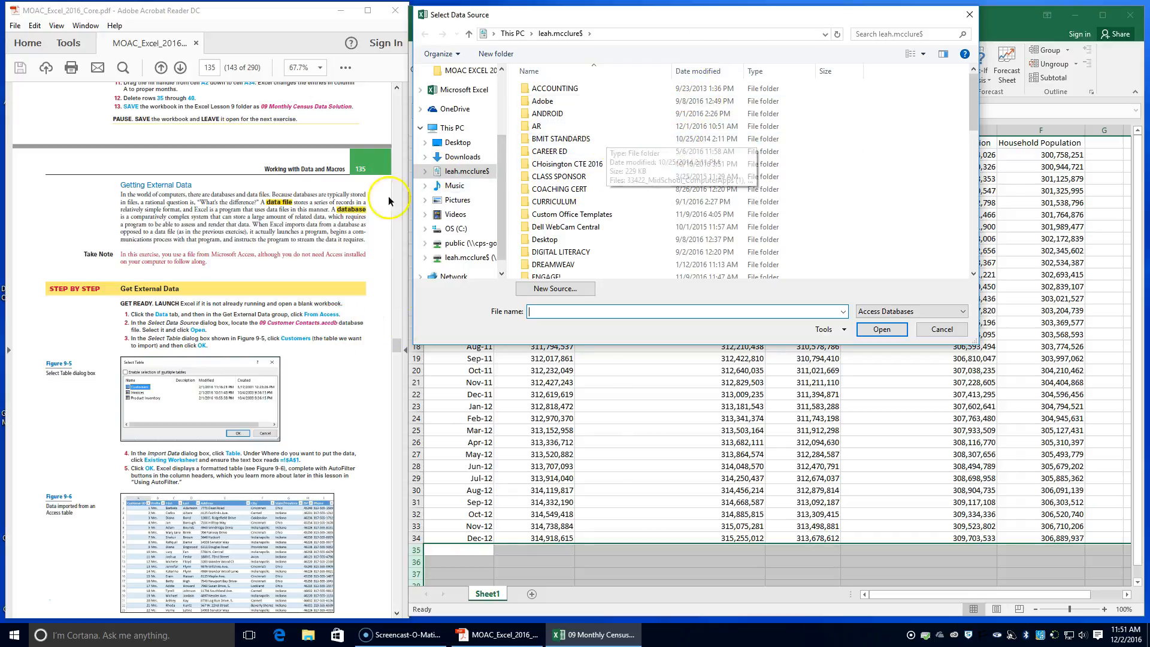
pyautogui.click(943, 329)
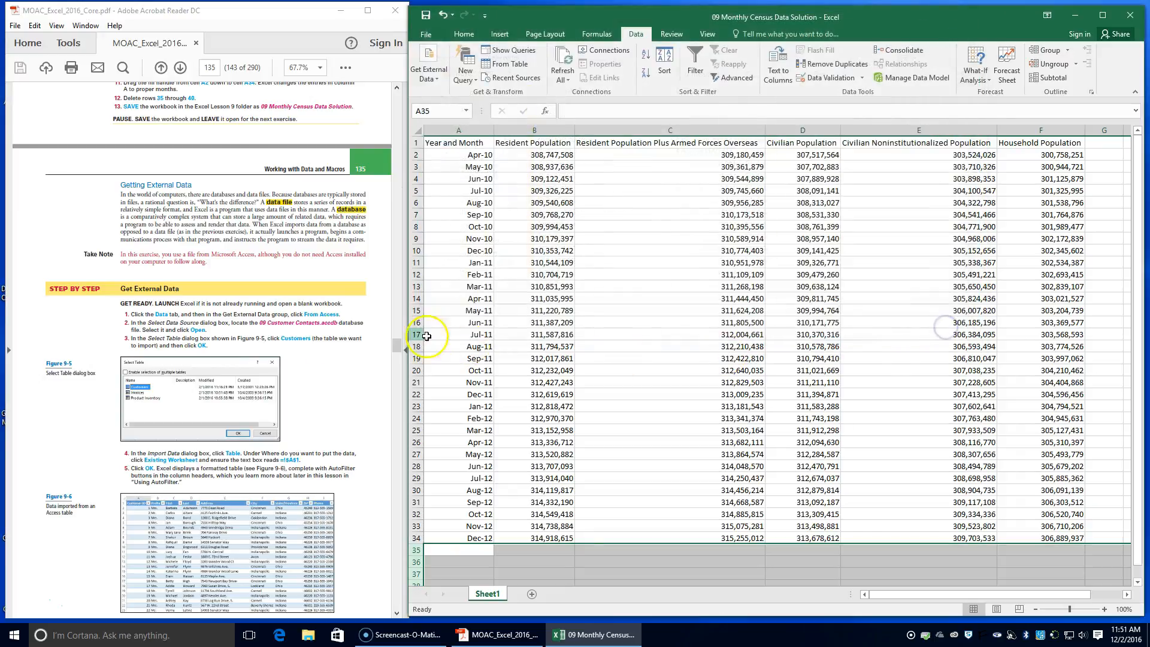
# Create a new blank workbook, as the Get External Data exercise instructs
pyautogui.moveTo(181, 303); pyautogui.dragTo(348, 304)
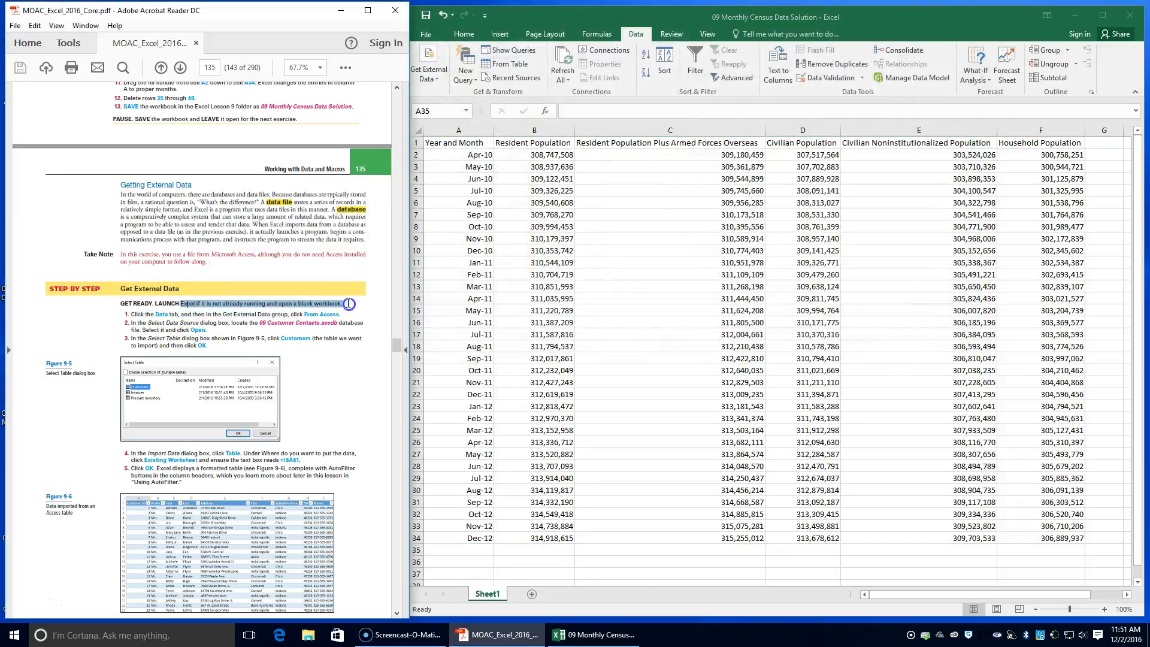
pyautogui.click(427, 34)
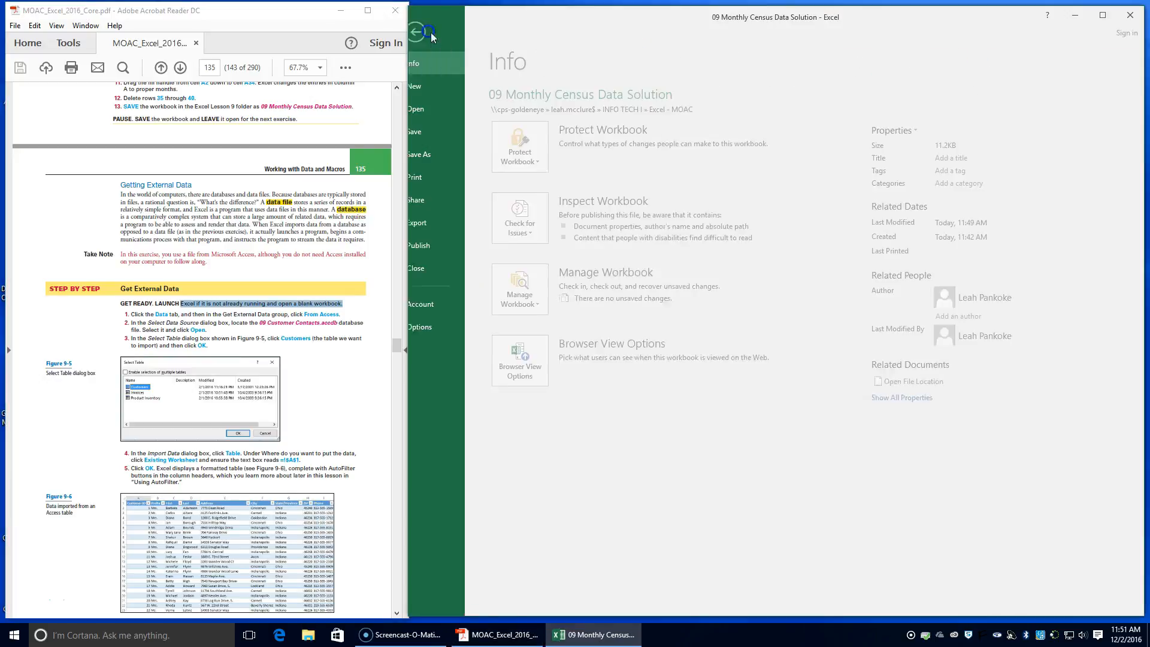
pyautogui.click(458, 91)
pyautogui.click(569, 204)
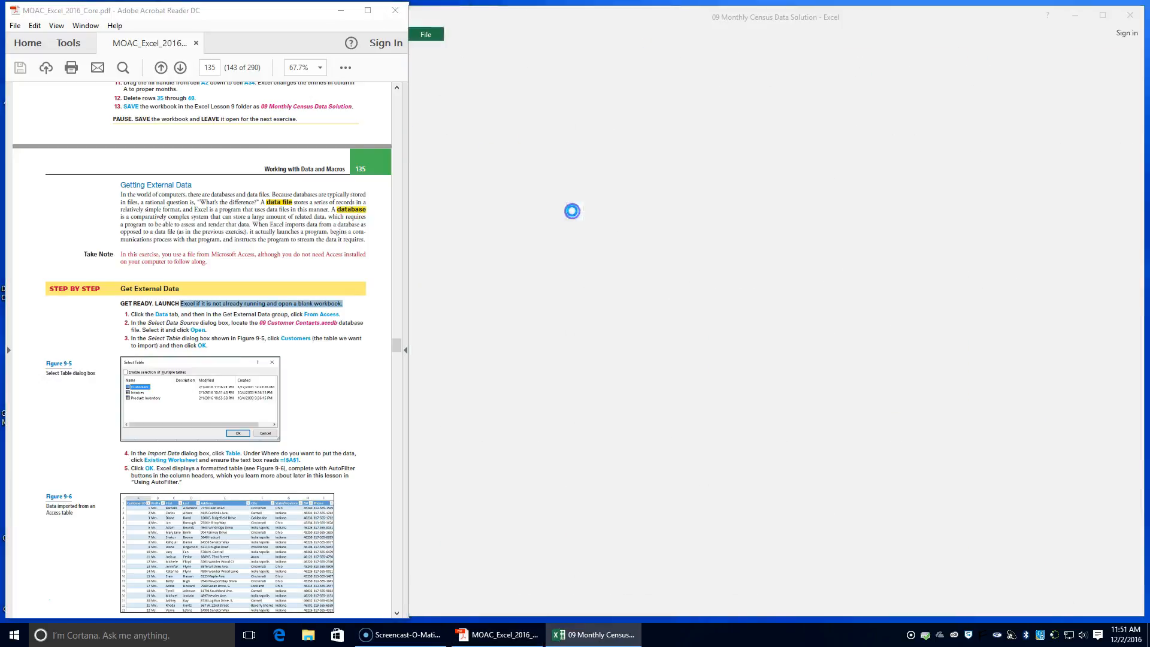
pyautogui.moveTo(468, 45); pyautogui.dragTo(1147, 47)
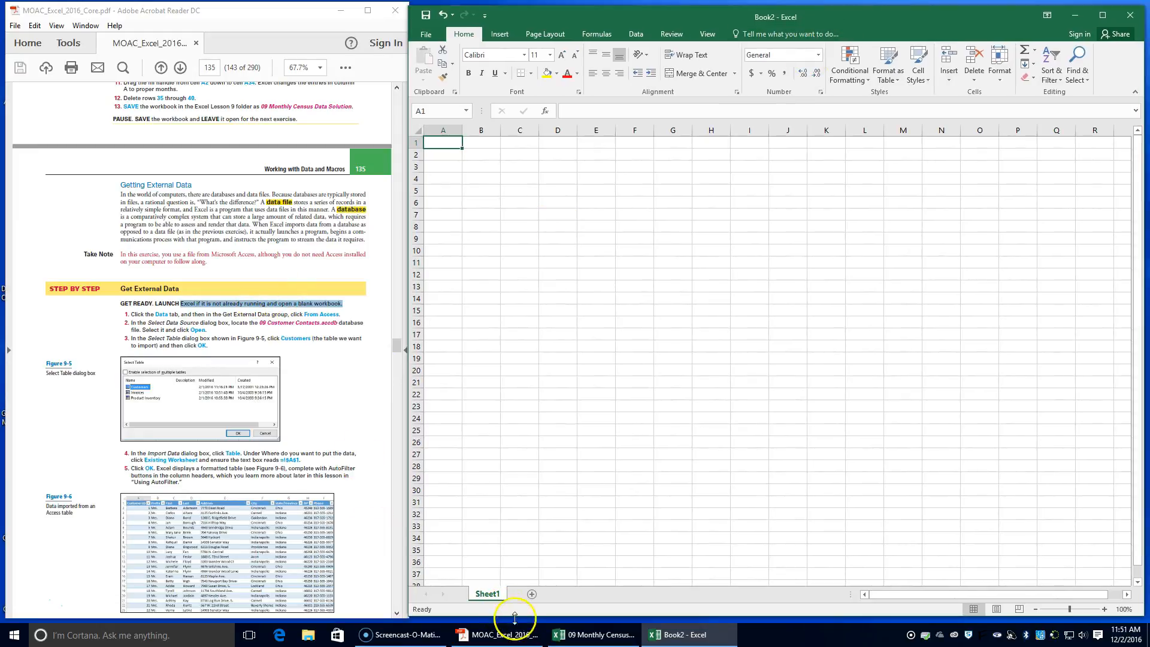
# Start an Access data import and open the 09 Customer Contacts database from INFO TECH I, Excel - MOAC, Data_Files, 09
pyautogui.click(636, 34)
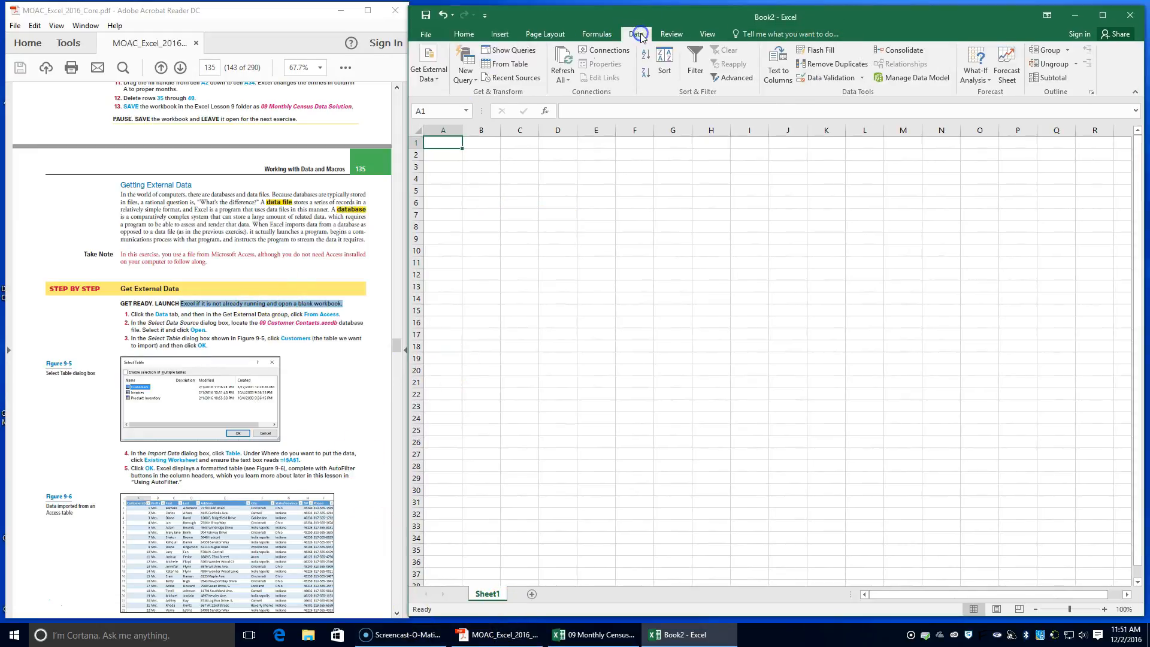
pyautogui.click(428, 67)
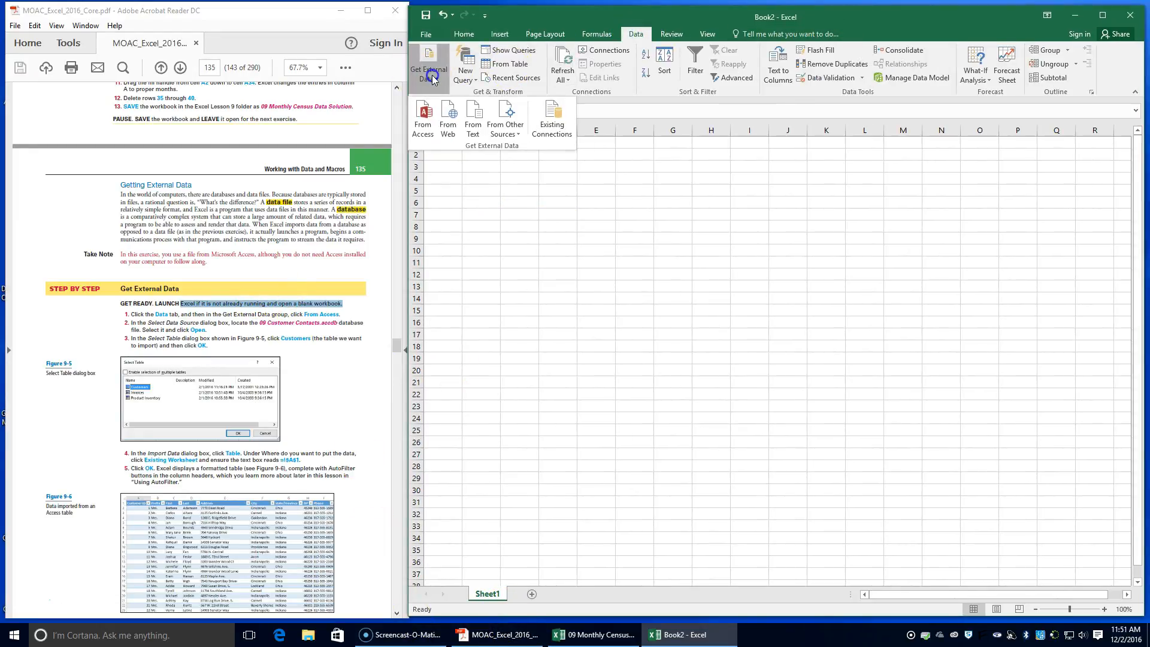
pyautogui.click(429, 129)
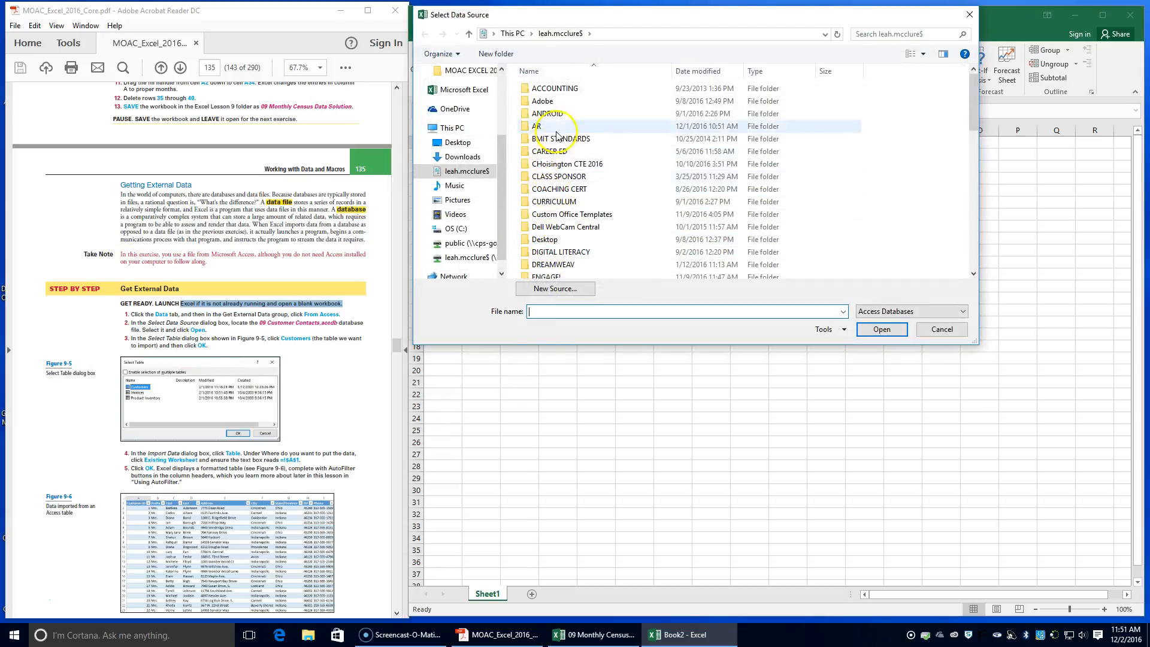
pyautogui.scroll(-3, 547, 217)
pyautogui.doubleClick(545, 226)
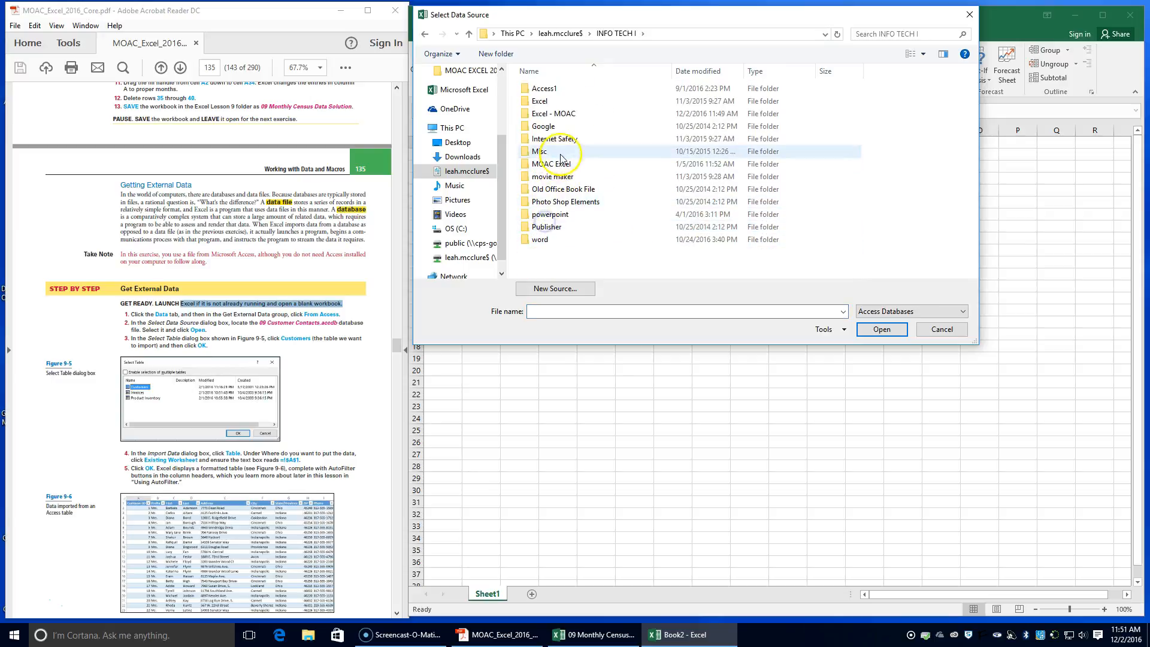
pyautogui.doubleClick(560, 113)
pyautogui.doubleClick(552, 87)
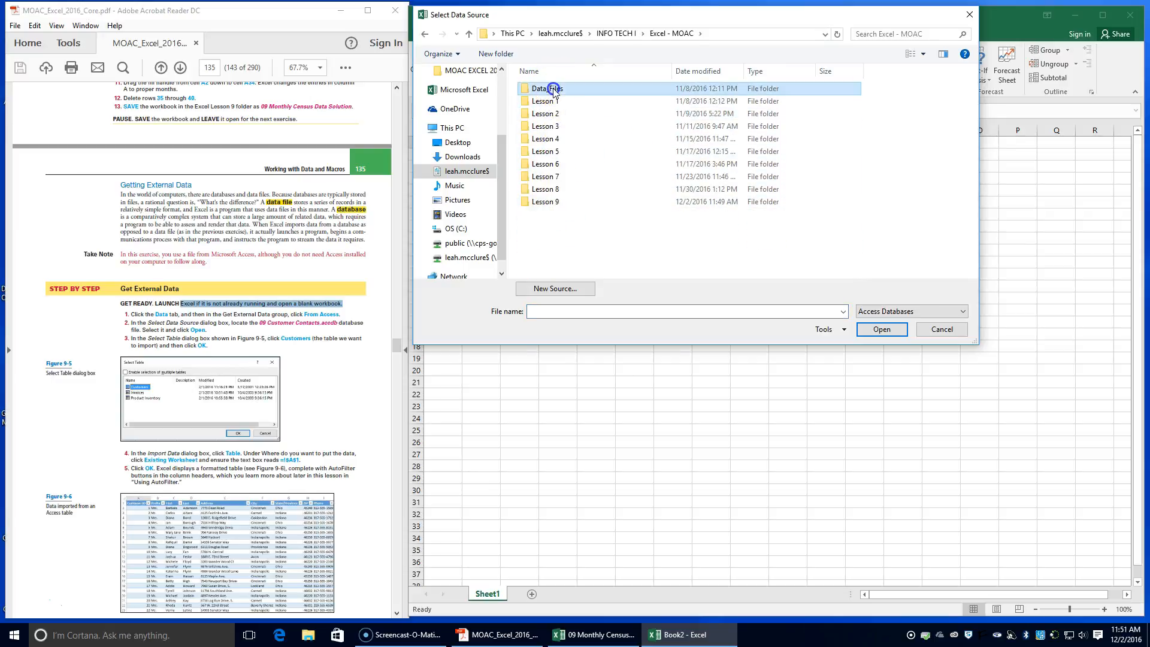
pyautogui.doubleClick(545, 189)
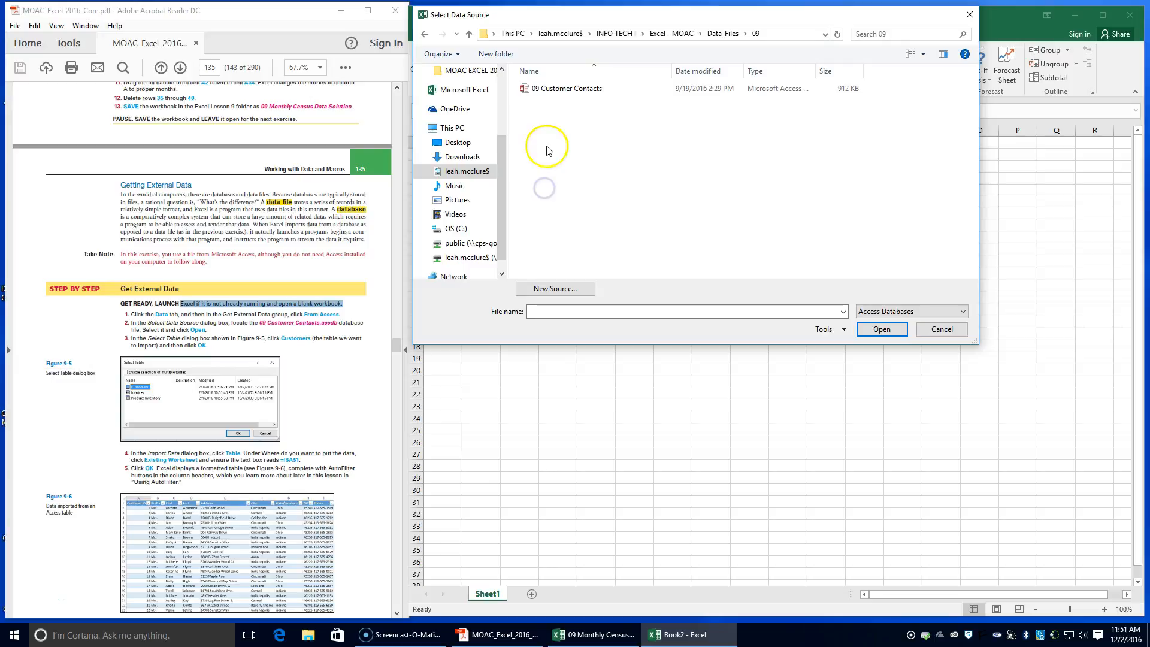
pyautogui.click(553, 94)
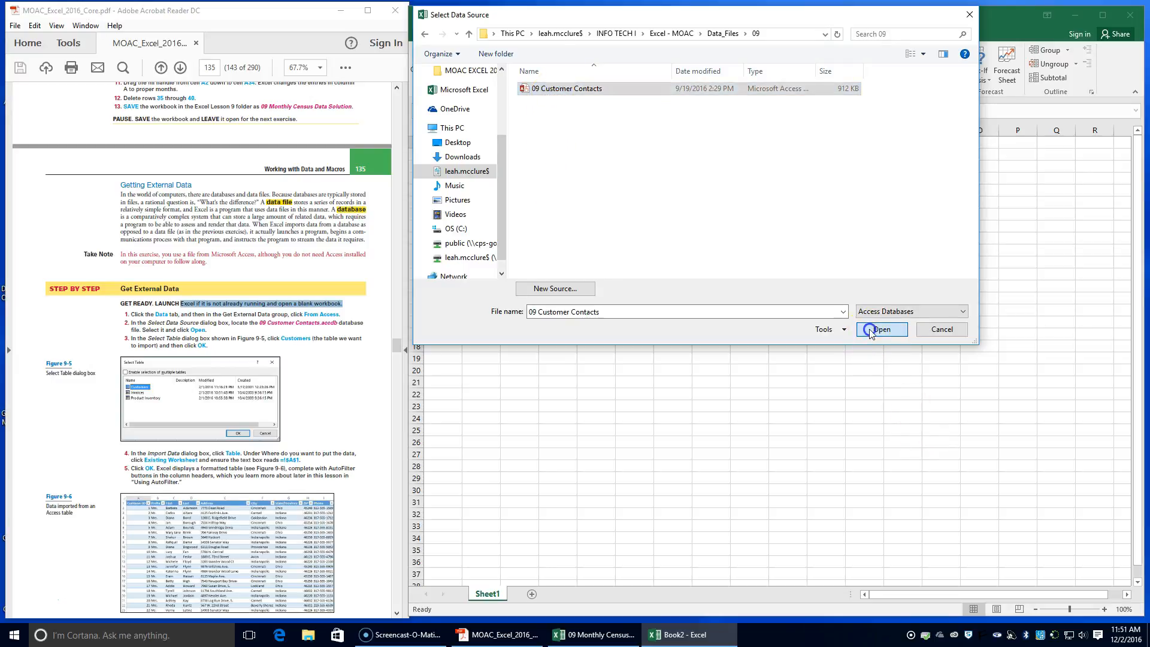
pyautogui.click(880, 328)
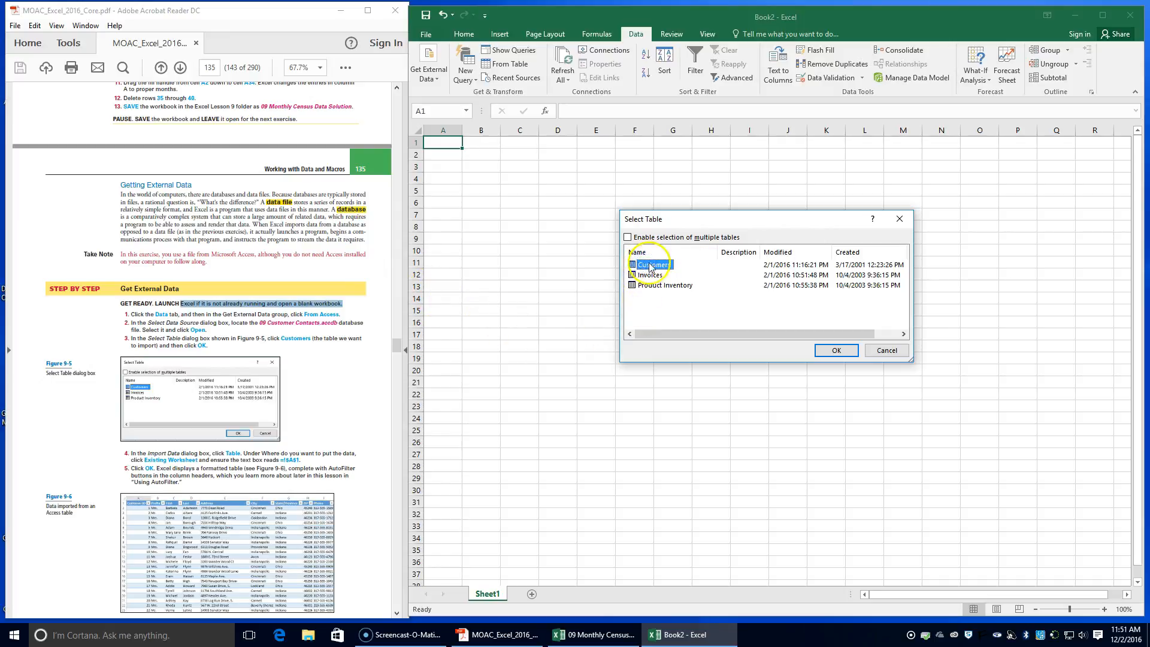
# Choose the Customers table and set it to be placed as a table in the existing worksheet
pyautogui.click(845, 352)
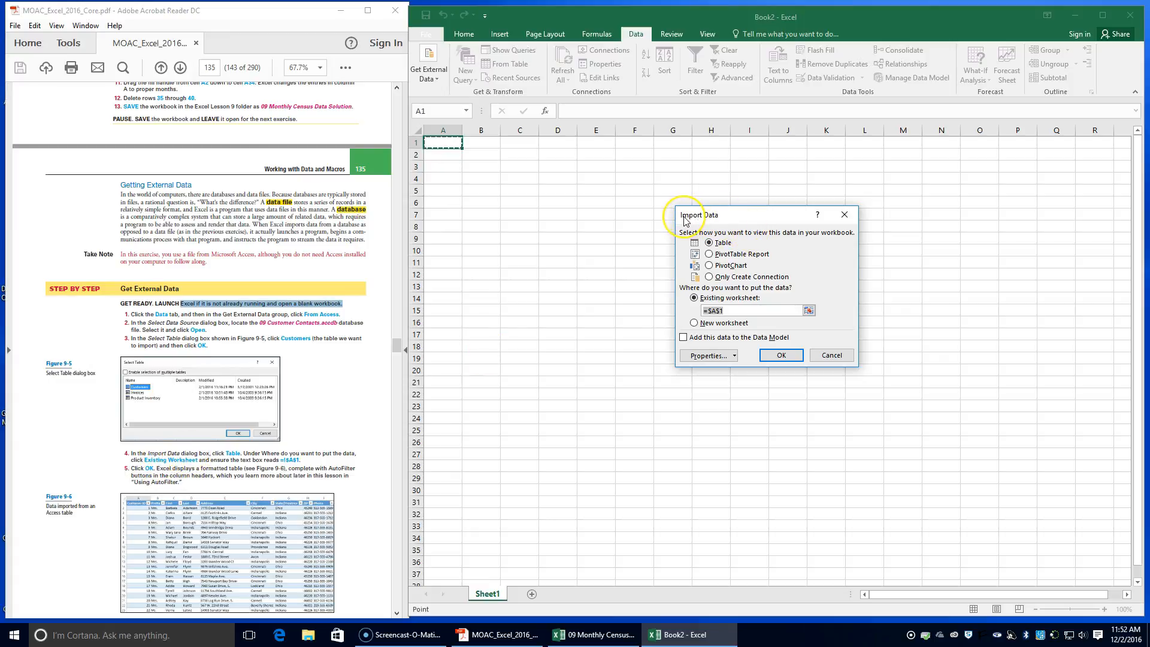
pyautogui.click(711, 243)
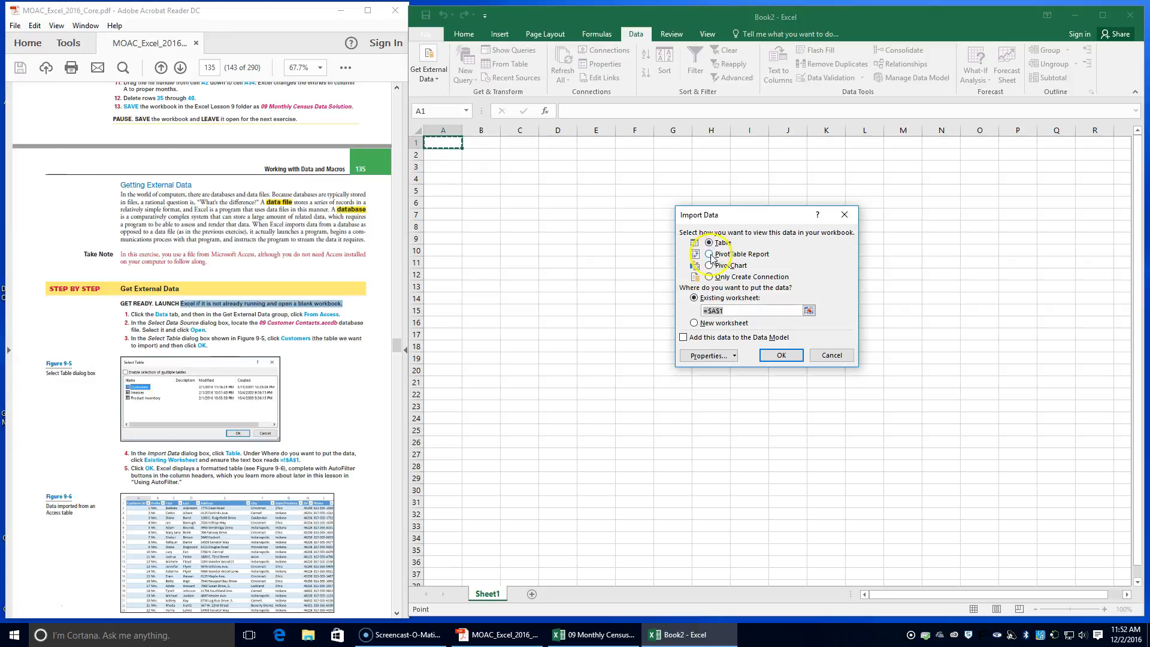
pyautogui.click(696, 298)
# Try to import the data with the worksheet location entered as =!$A$1
pyautogui.click(710, 311)
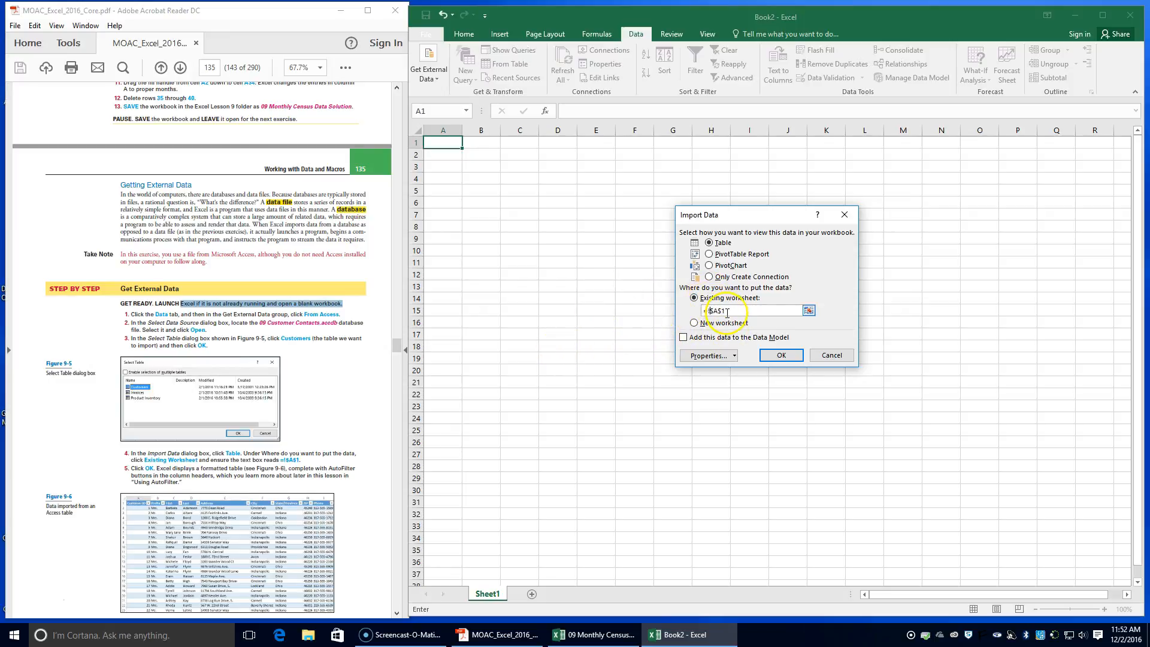
pyautogui.click(781, 357)
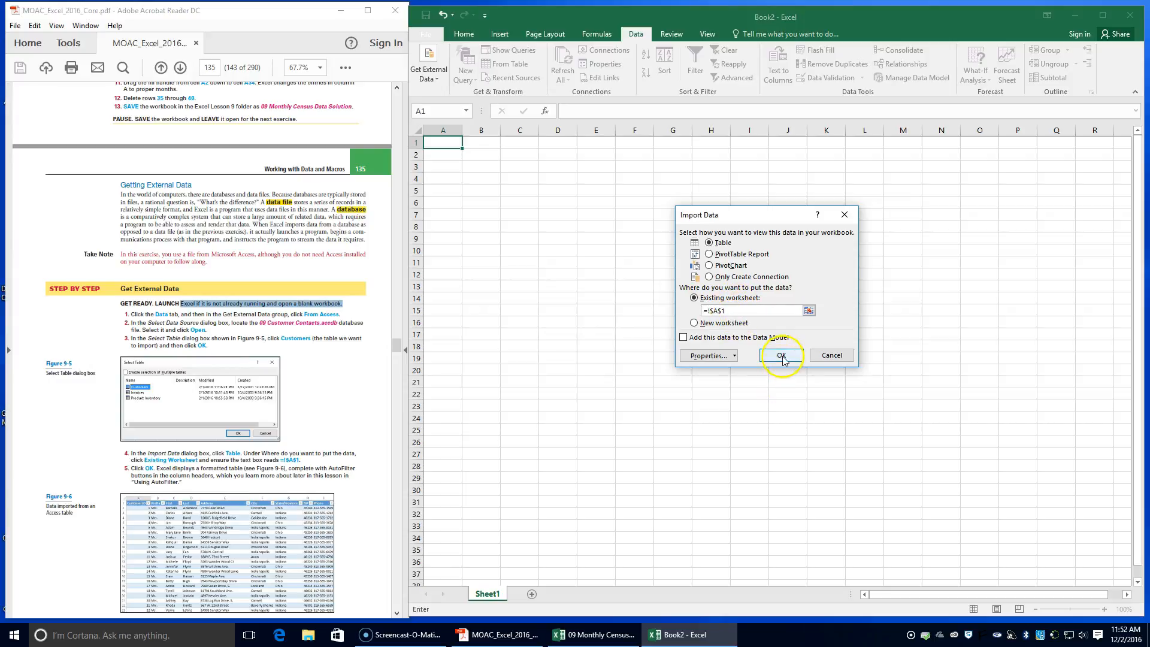
pyautogui.click(782, 356)
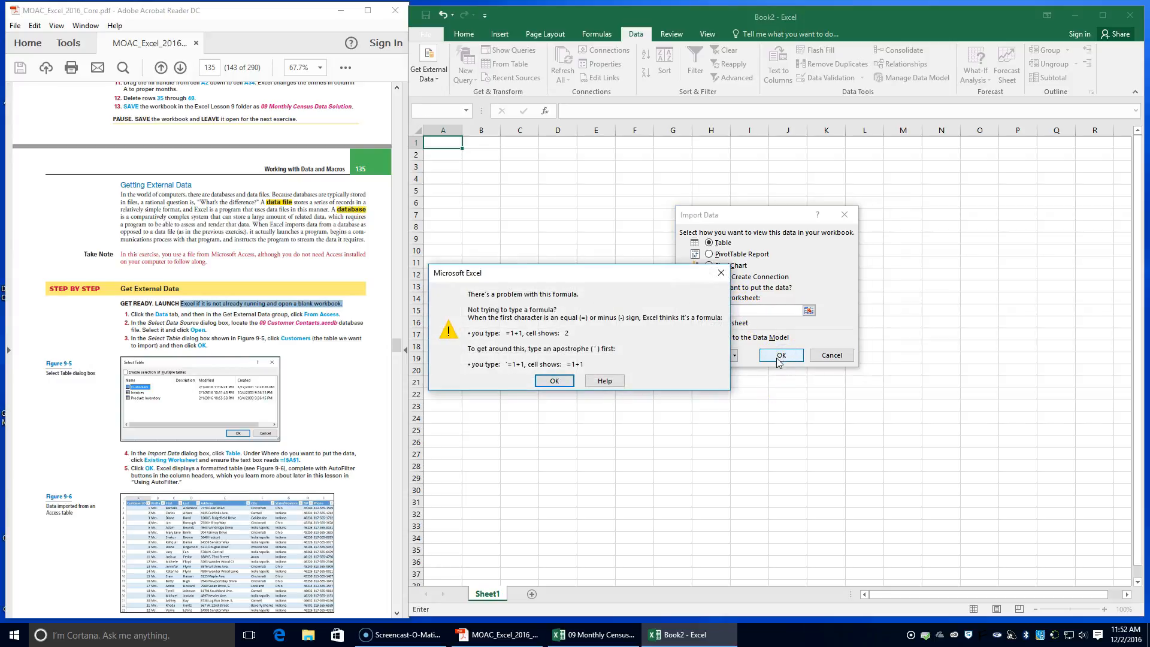
pyautogui.click(554, 381)
# Correct the worksheet location to =$A$1 and import the Customers table
pyautogui.click(707, 310)
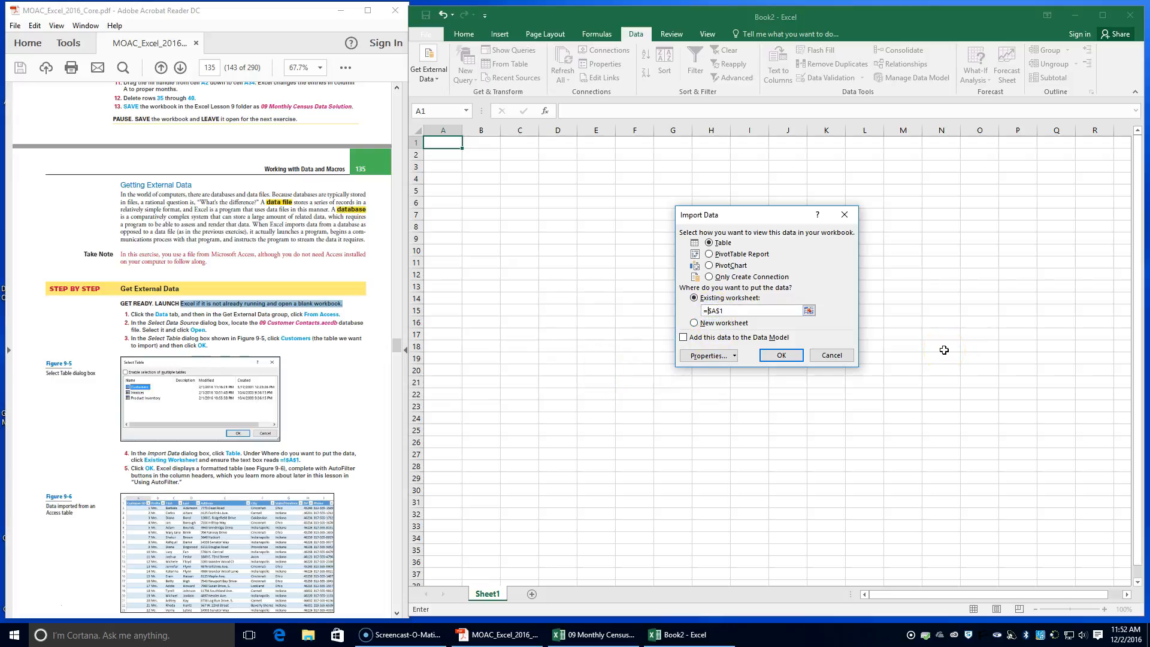
pyautogui.click(782, 357)
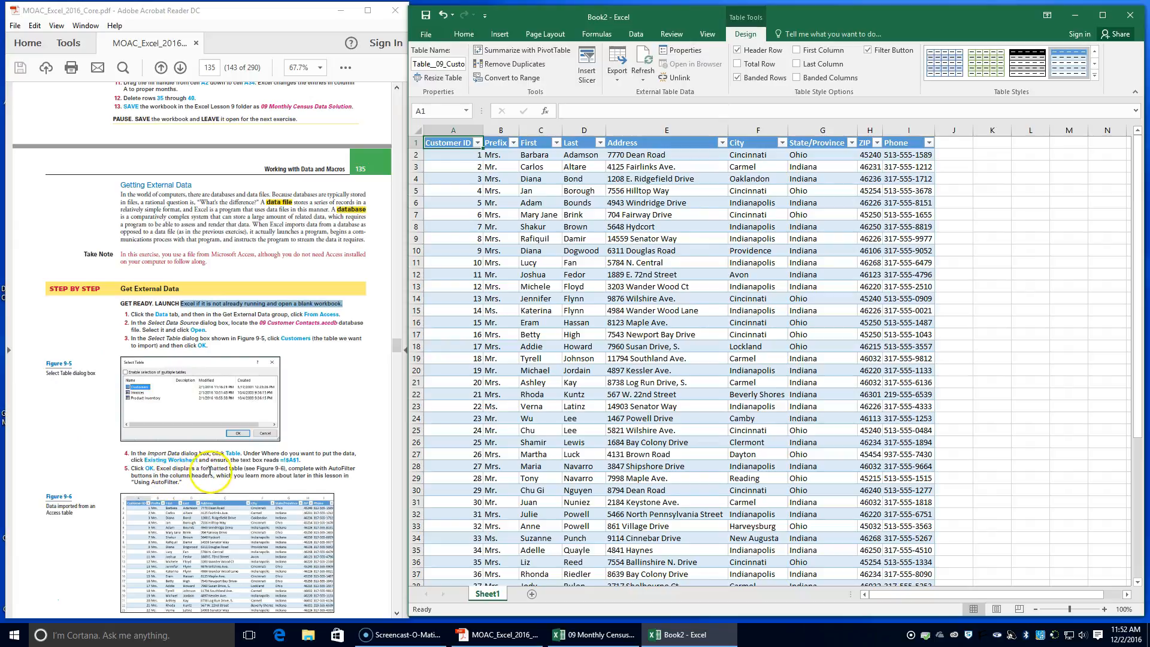
pyautogui.scroll(-2, 243, 470)
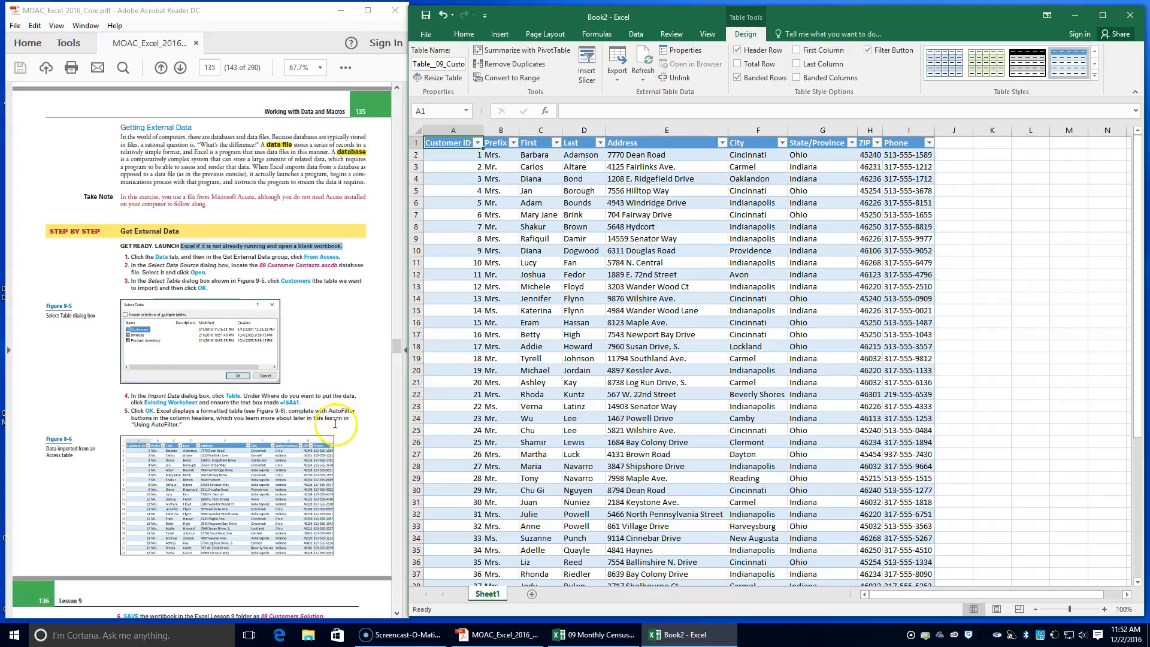
pyautogui.scroll(-1, 152, 430)
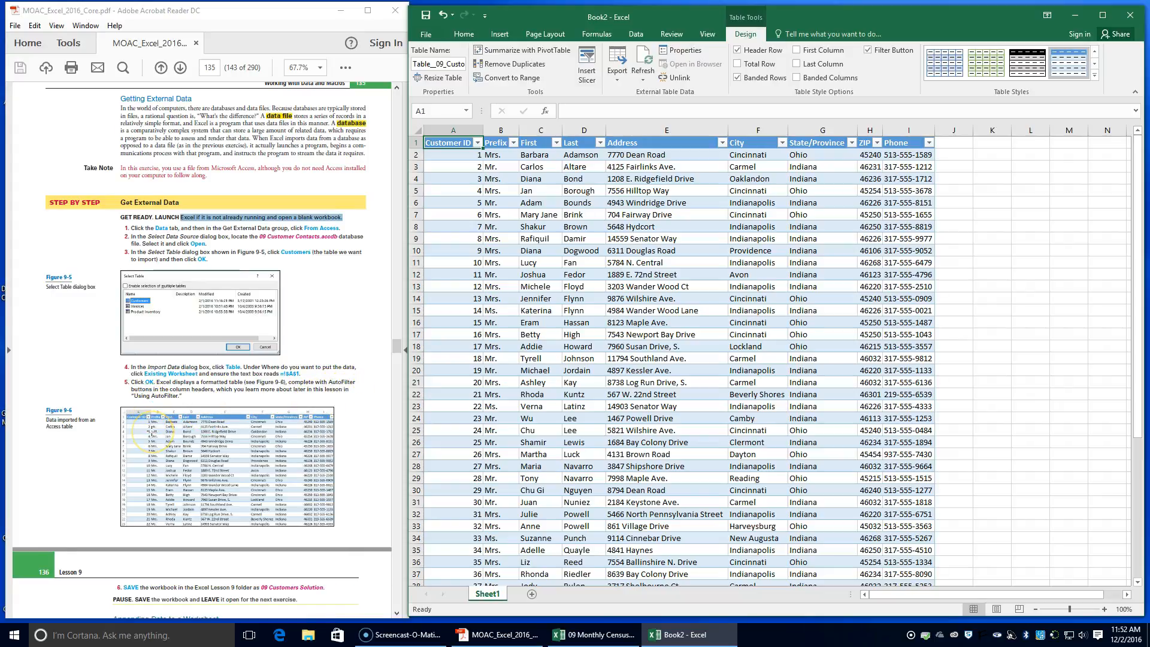
# Start saving the imported customer workbook under a new name, beginning in the Excel - MOAC folder
pyautogui.scroll(-3, 152, 430)
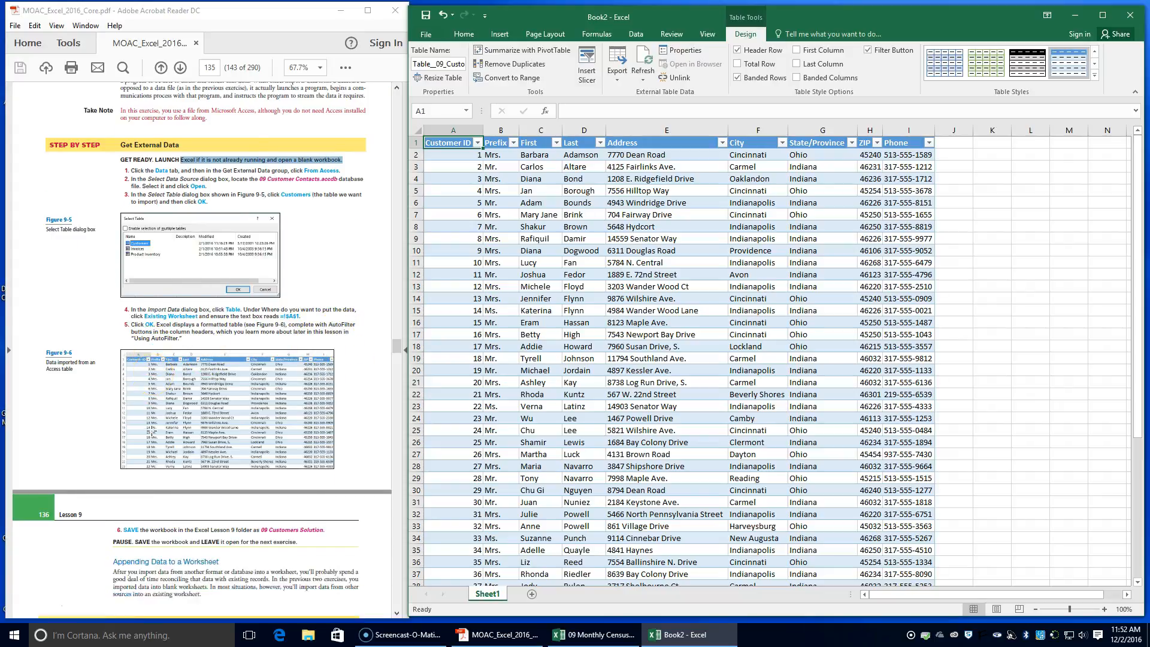
pyautogui.scroll(-1, 153, 430)
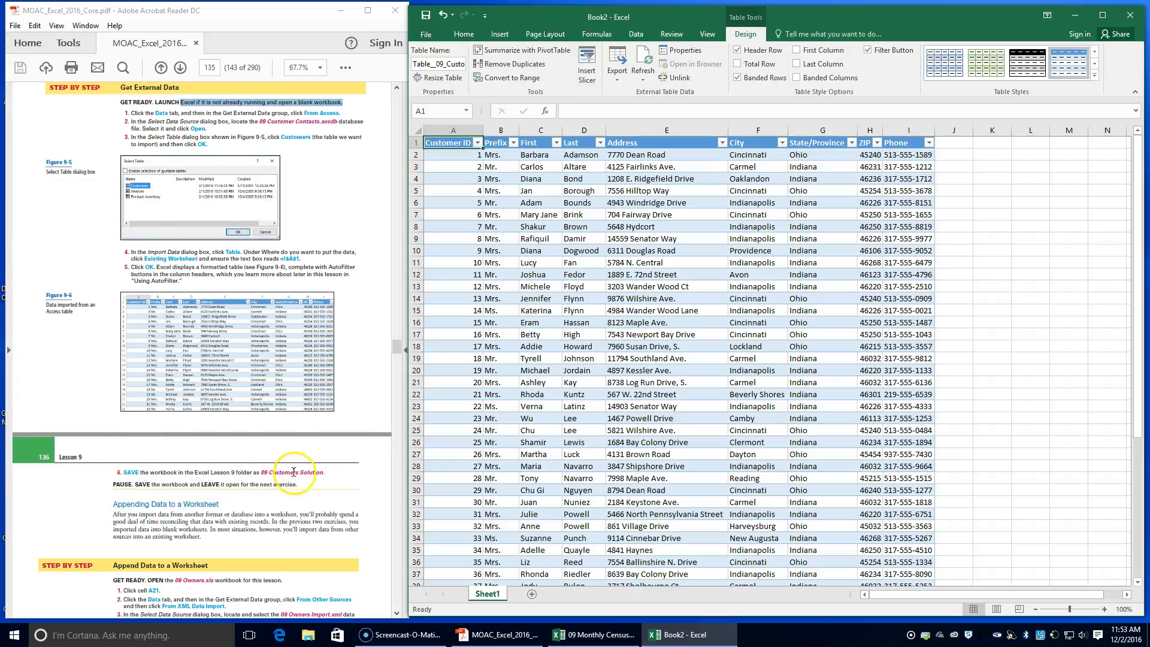
pyautogui.click(426, 36)
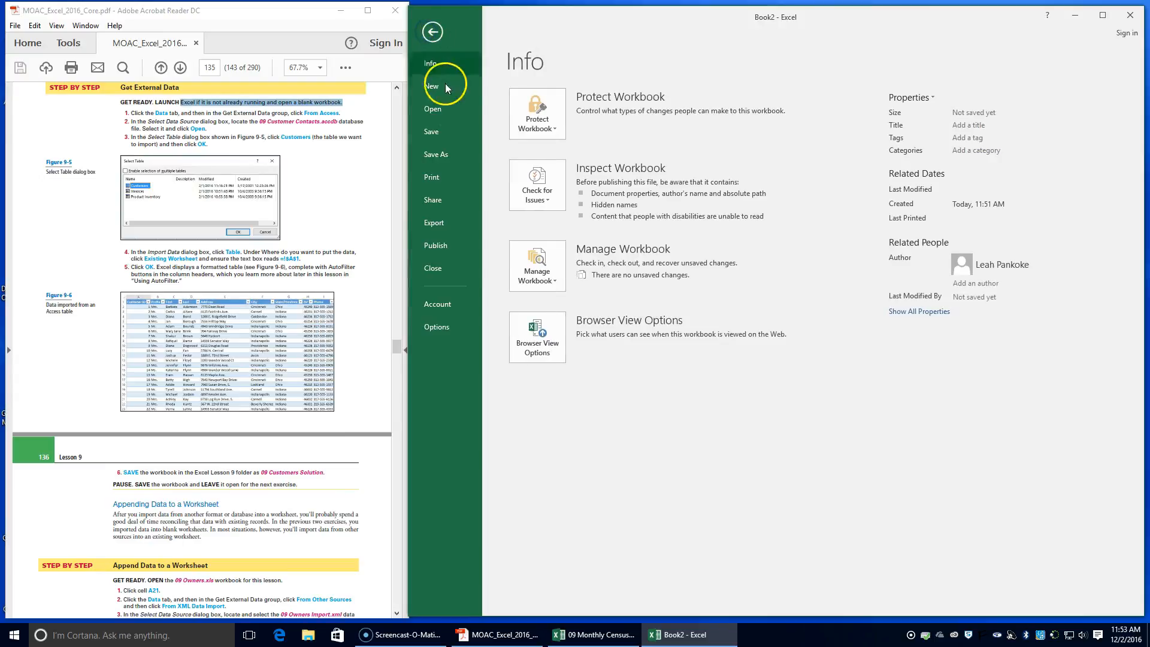
pyautogui.click(438, 154)
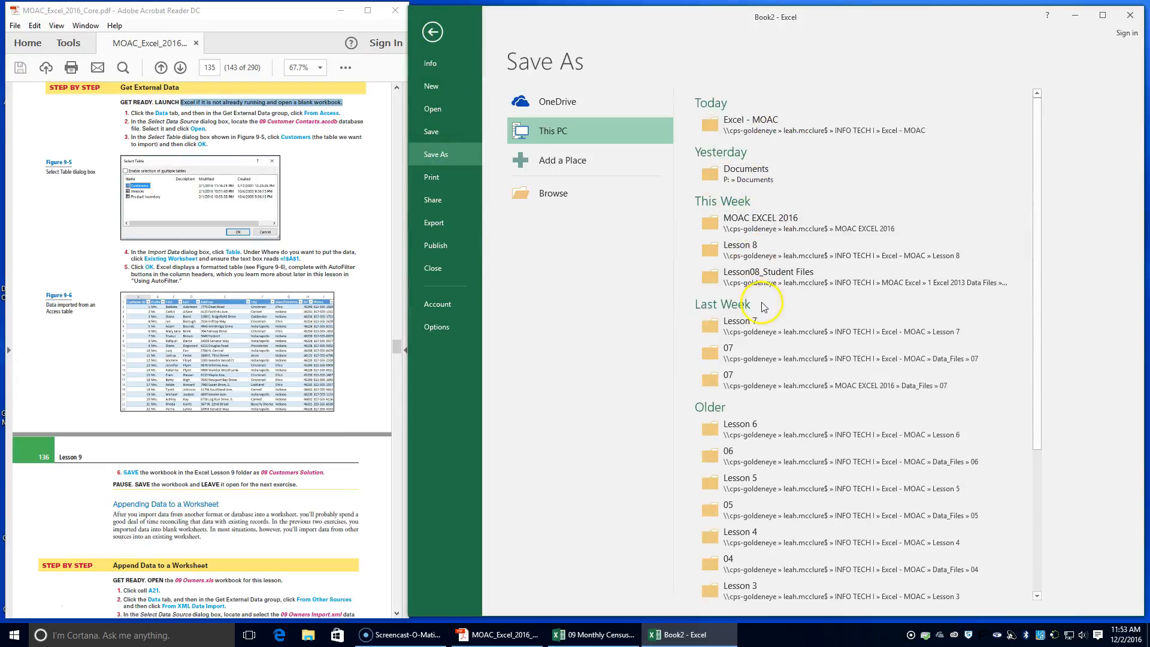
pyautogui.click(765, 131)
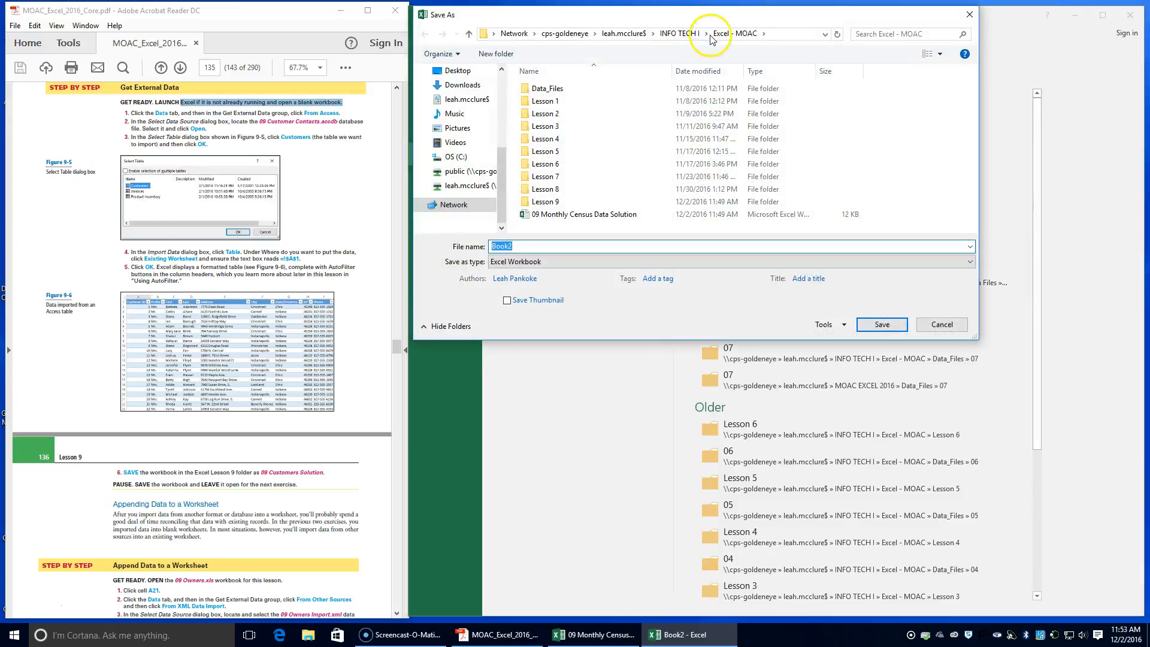
# Try to move the 09 Monthly Census Data Solution file into Lesson 9, and open the Lesson 9 folder
pyautogui.click(558, 215)
pyautogui.doubleClick(564, 202)
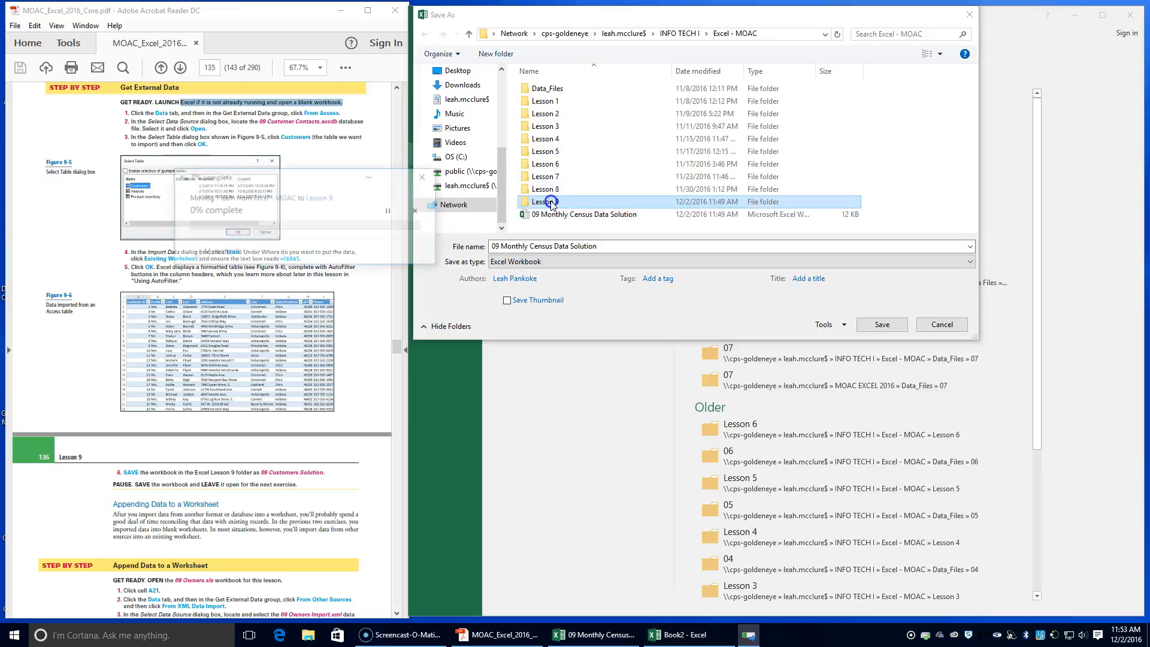
pyautogui.click(386, 269)
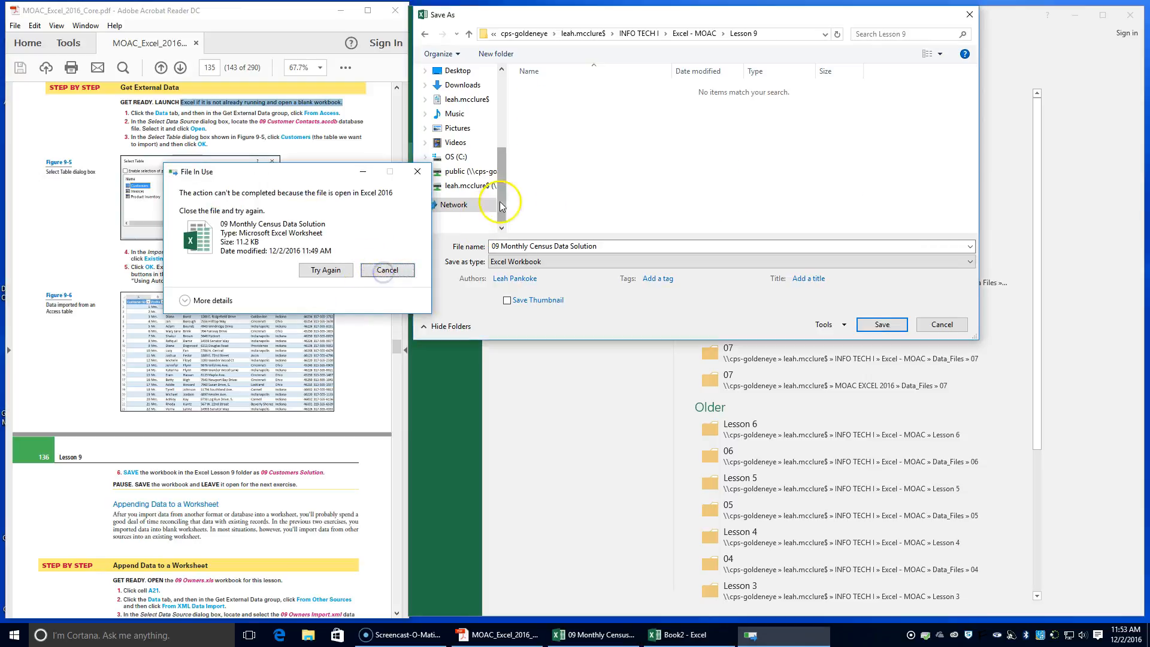
# Save the workbook in the Lesson 9 folder as 09 Customers Solution
pyautogui.click(635, 262)
pyautogui.click(618, 246)
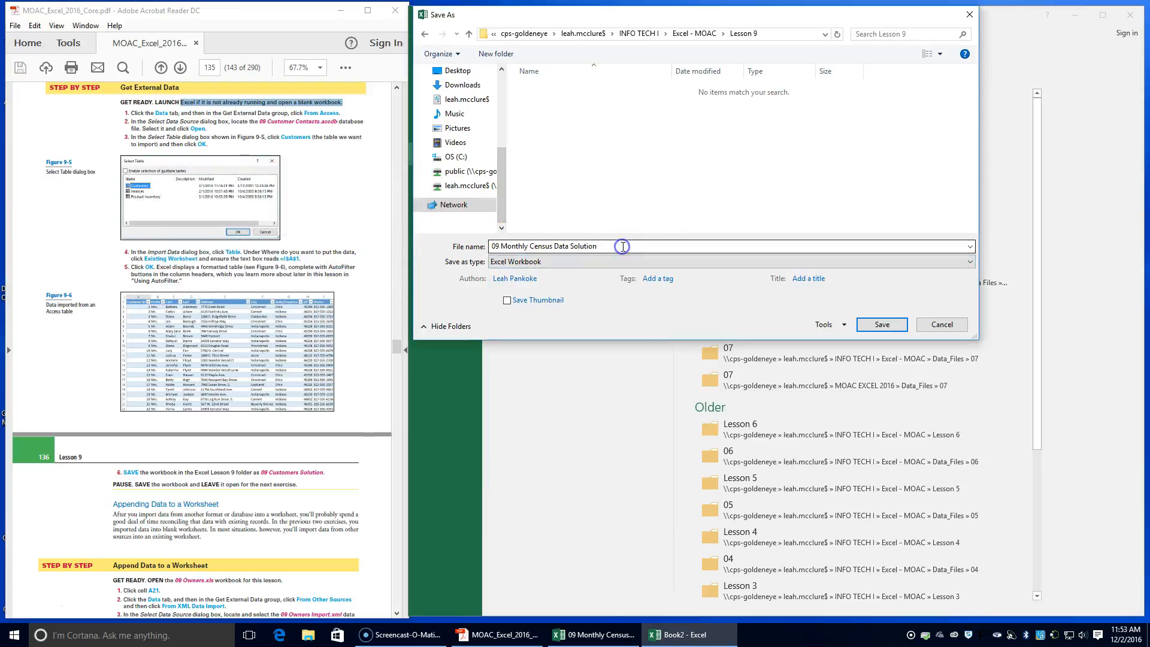
pyautogui.write('09')
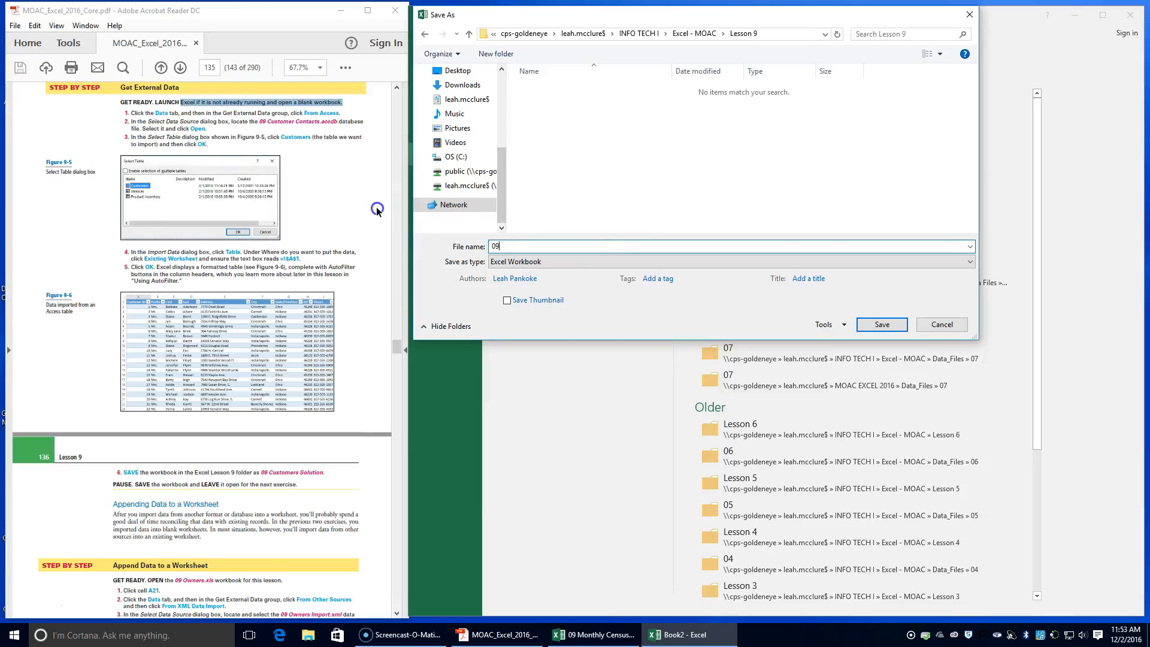
pyautogui.write(' Customers Solution')
pyautogui.press('Return')
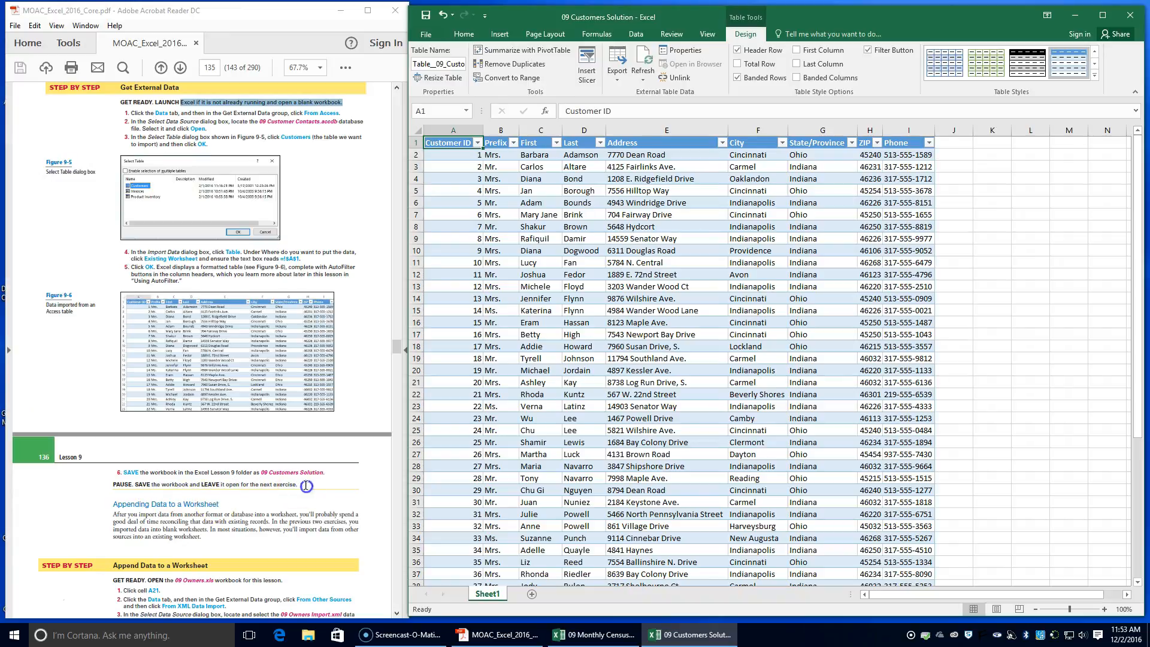
# Switch to File Explorer and open the 09 Owners workbook from INFO TECH I, Excel - MOAC, Data_Files, 09
pyautogui.scroll(-3, 147, 525)
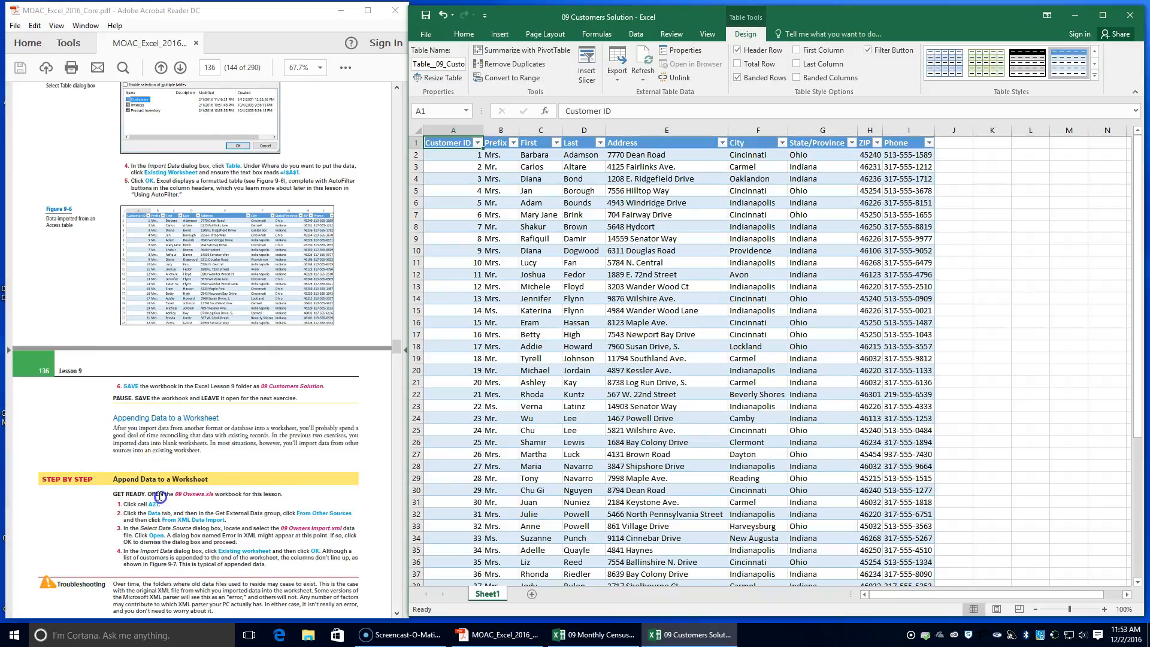
pyautogui.scroll(-1, 160, 496)
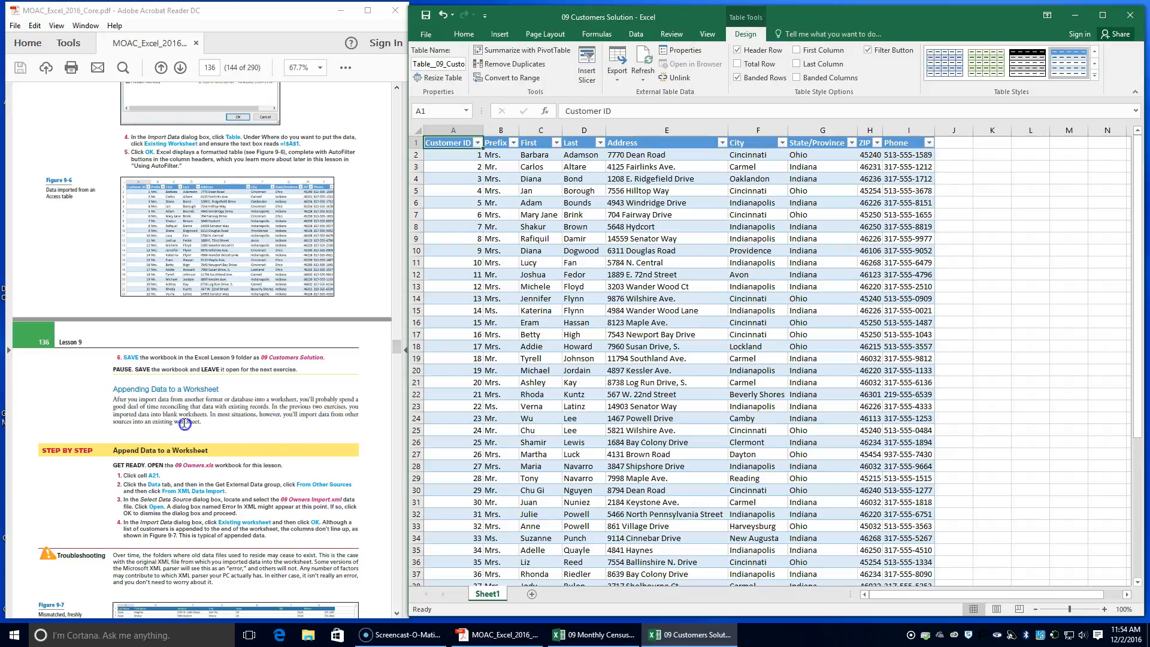
pyautogui.scroll(-1, 177, 433)
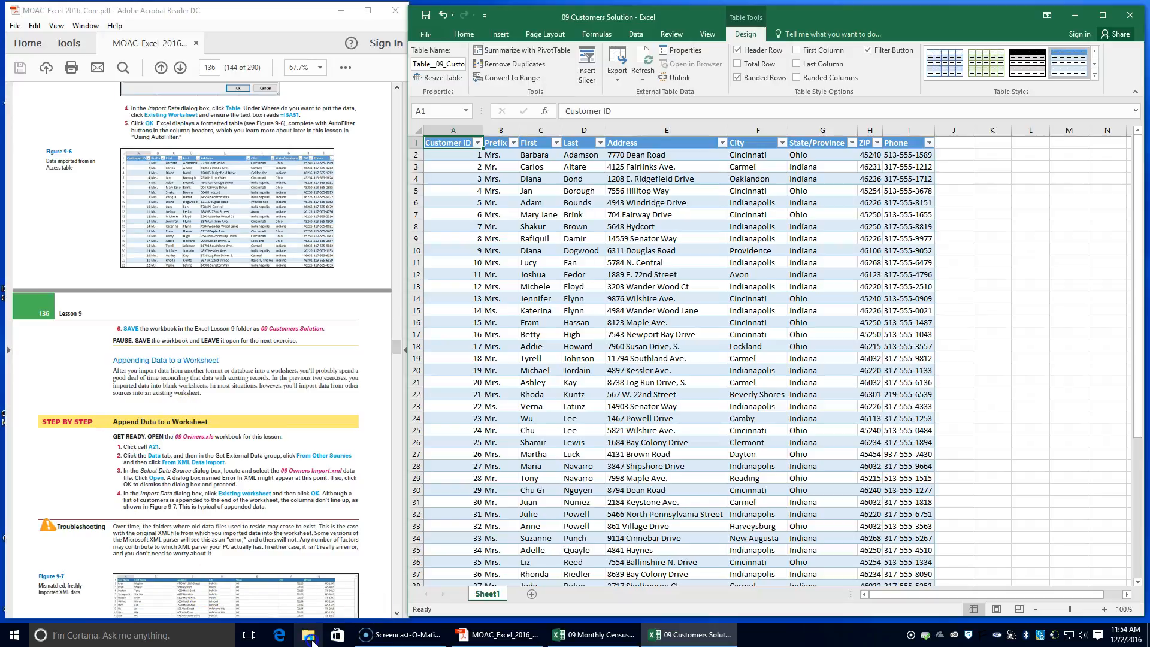
pyautogui.click(309, 635)
pyautogui.doubleClick(522, 220)
pyautogui.click(505, 440)
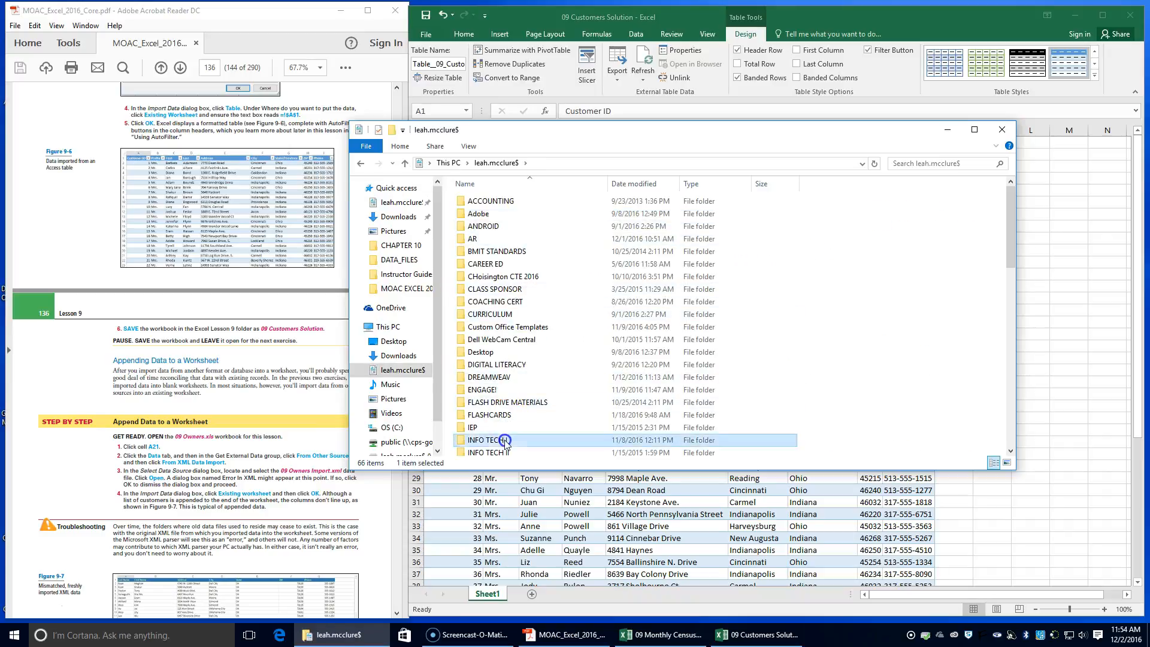
pyautogui.doubleClick(505, 440)
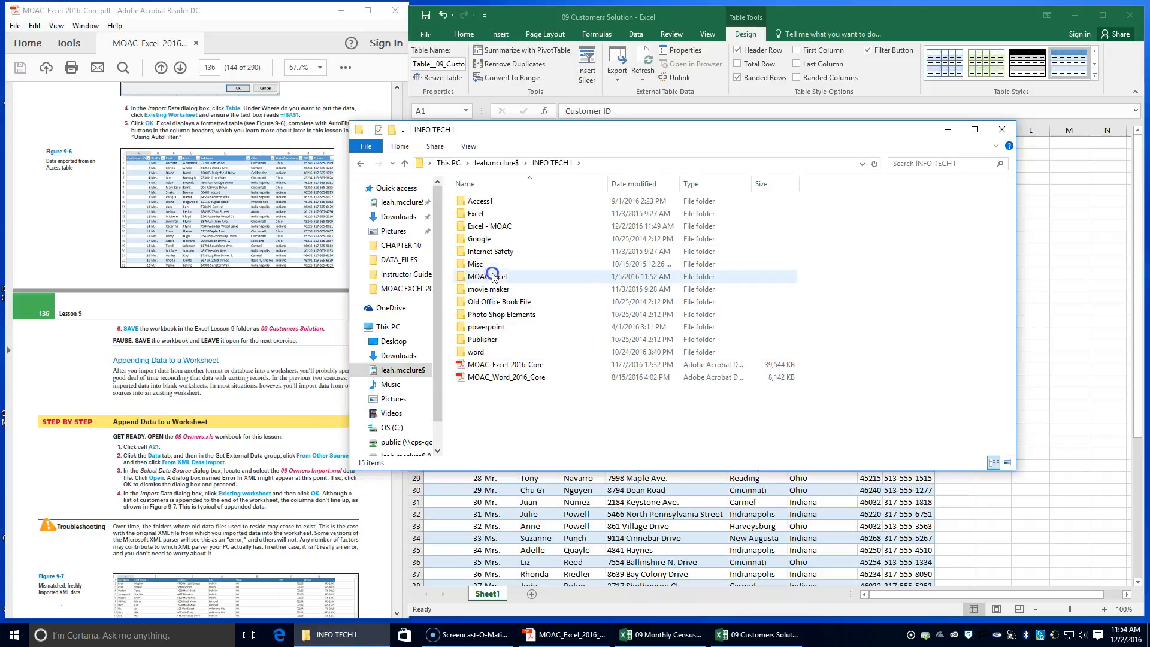
pyautogui.doubleClick(486, 226)
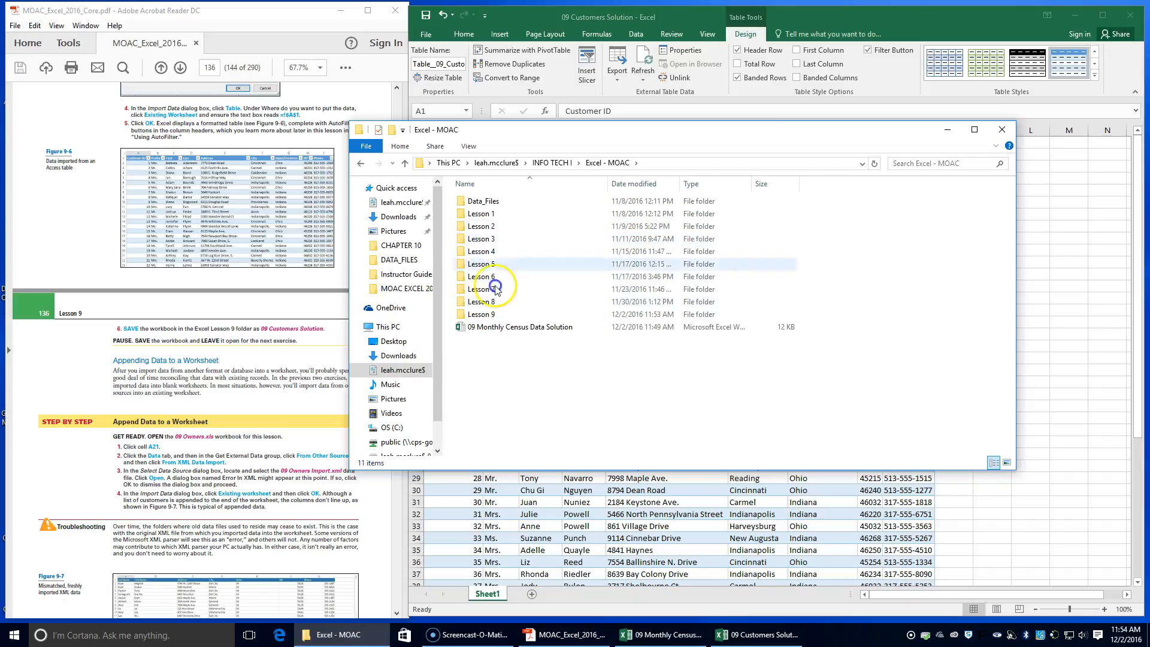
pyautogui.doubleClick(482, 202)
pyautogui.click(487, 304)
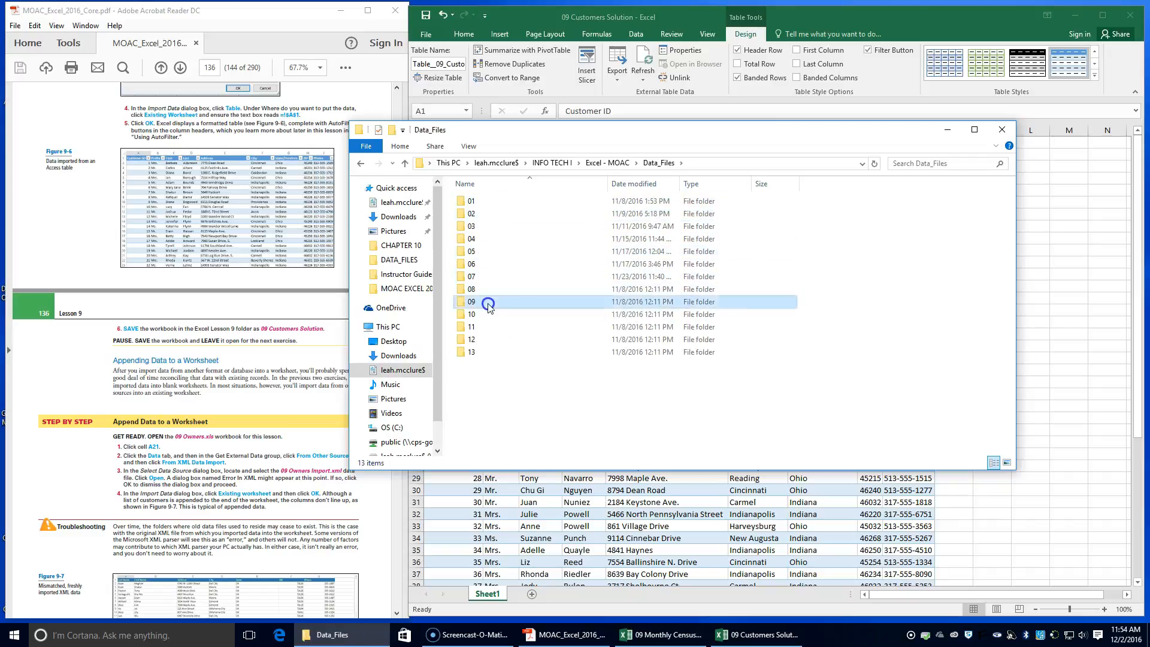
pyautogui.doubleClick(488, 305)
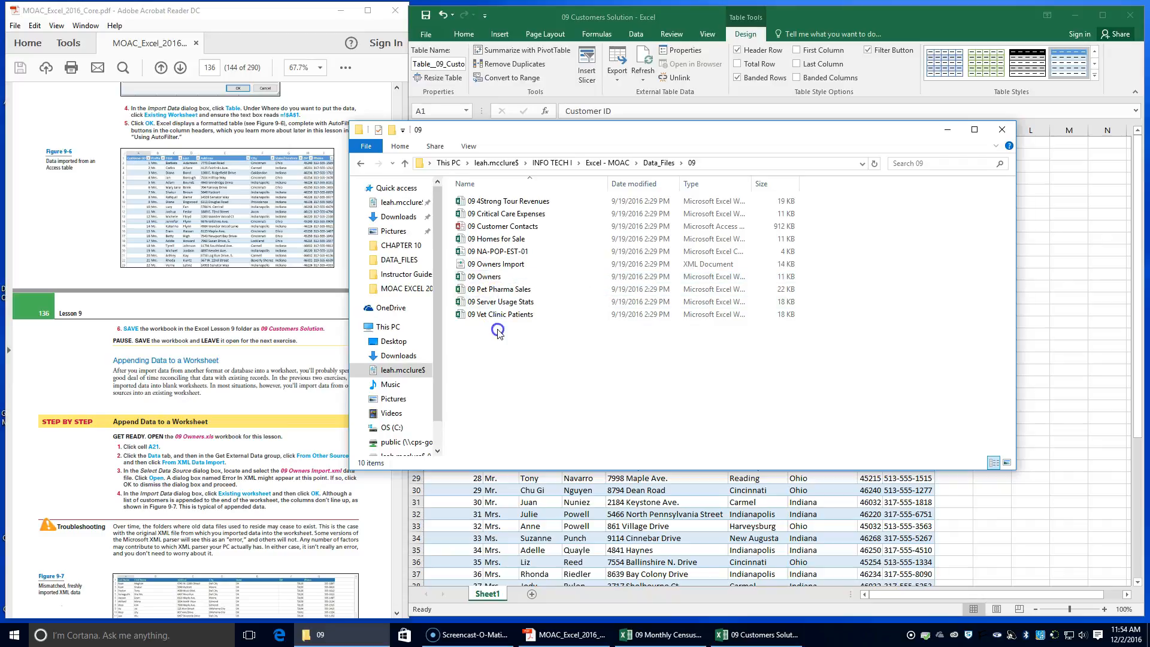
pyautogui.doubleClick(487, 276)
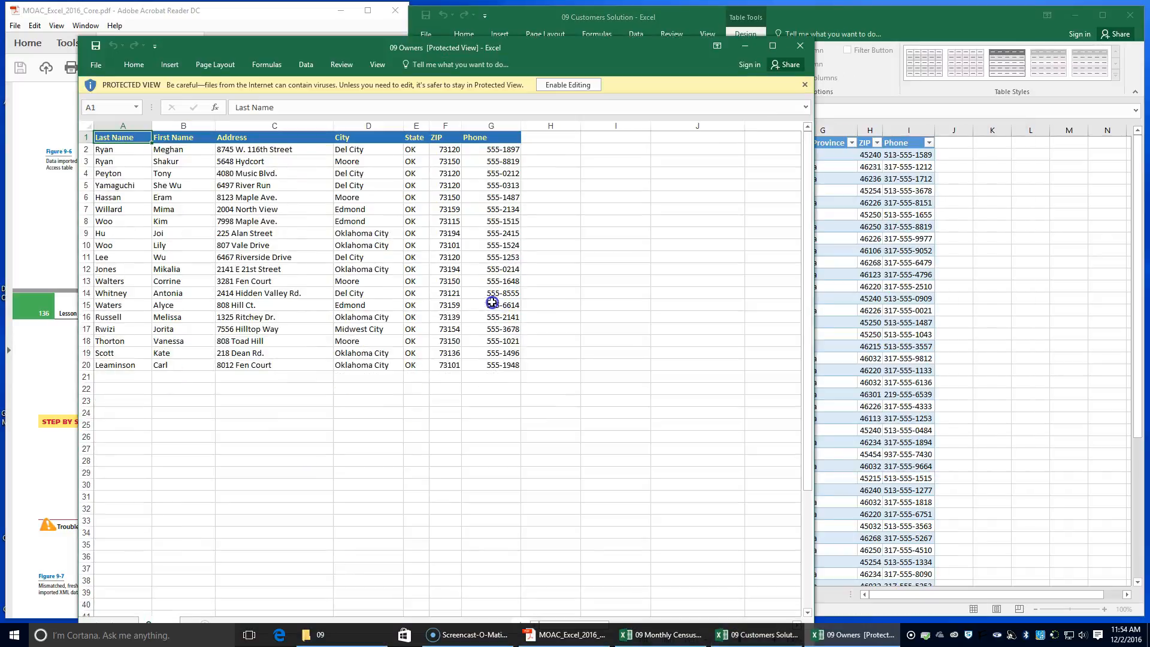
# Enable editing in the 09 Owners workbook and align its window beside the PDF instructions
pyautogui.moveTo(535, 46); pyautogui.dragTo(865, 35)
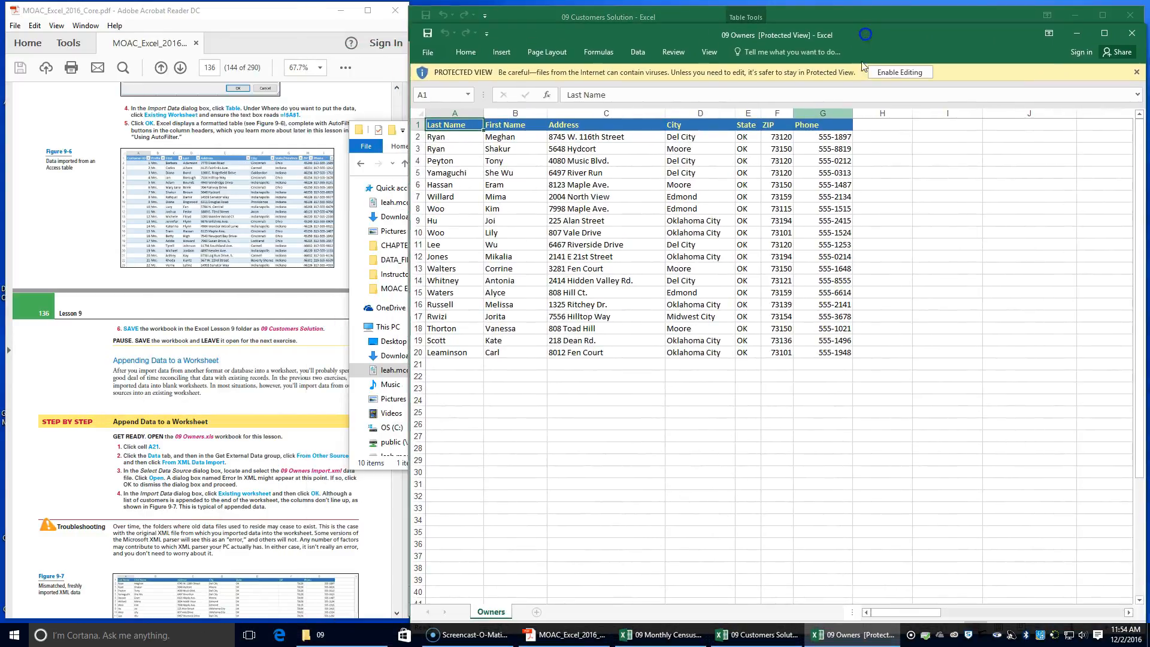
pyautogui.click(899, 71)
pyautogui.moveTo(584, 48); pyautogui.dragTo(878, 23)
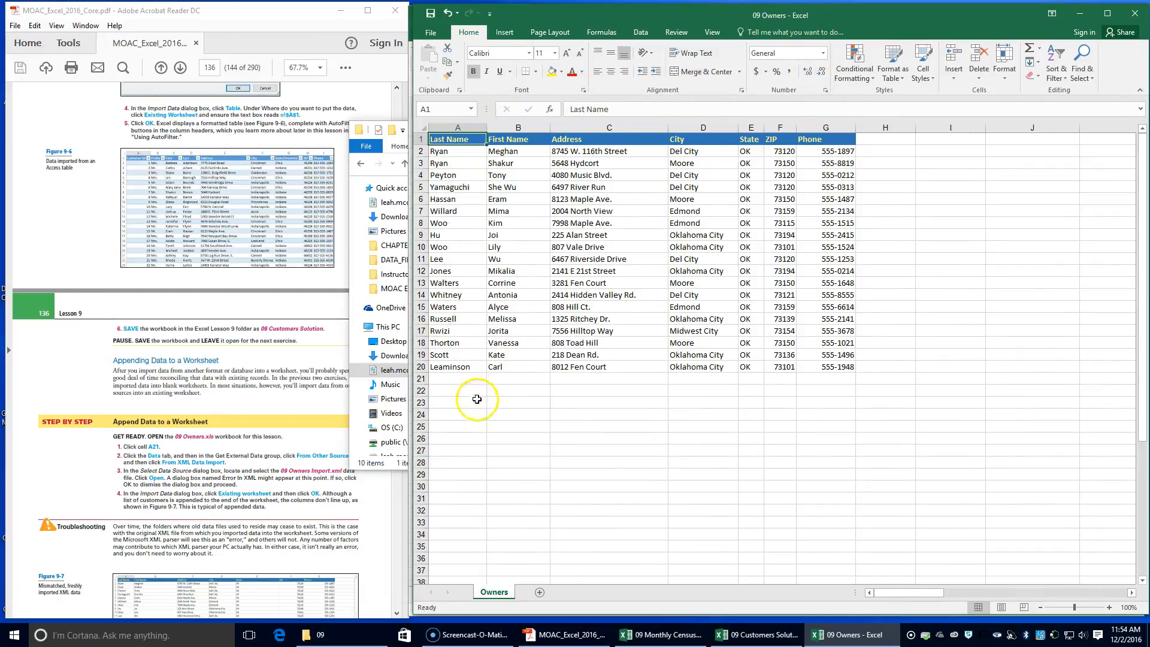
# Select cell A21 in the Owners worksheet and close the File Explorer window
pyautogui.click(465, 378)
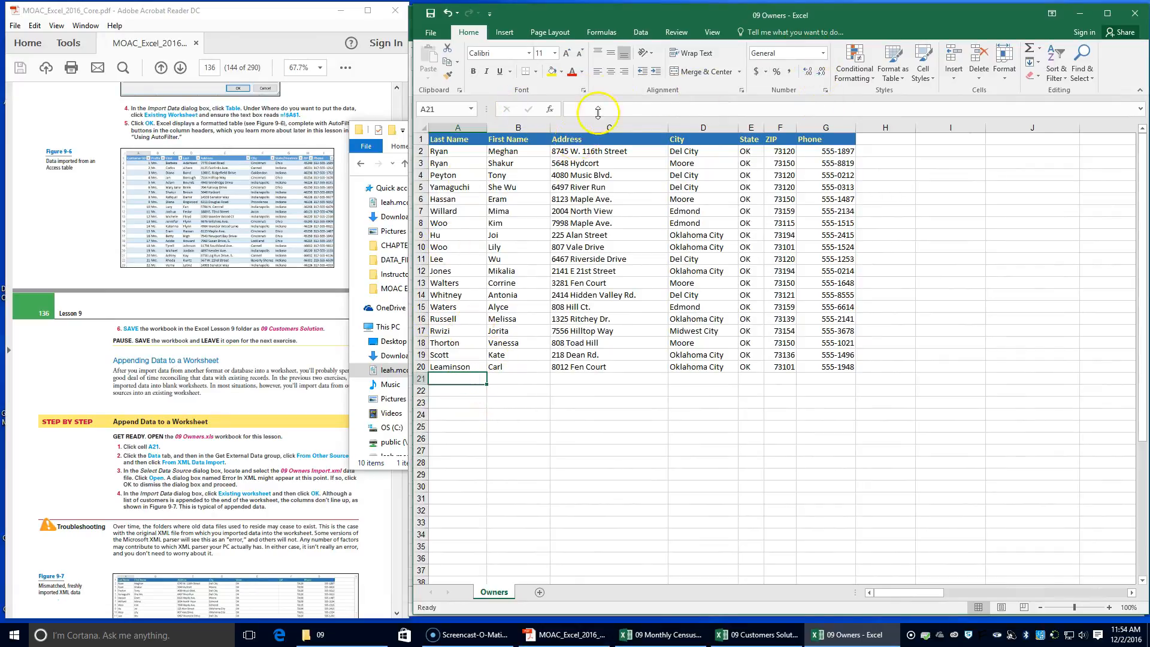
pyautogui.click(641, 32)
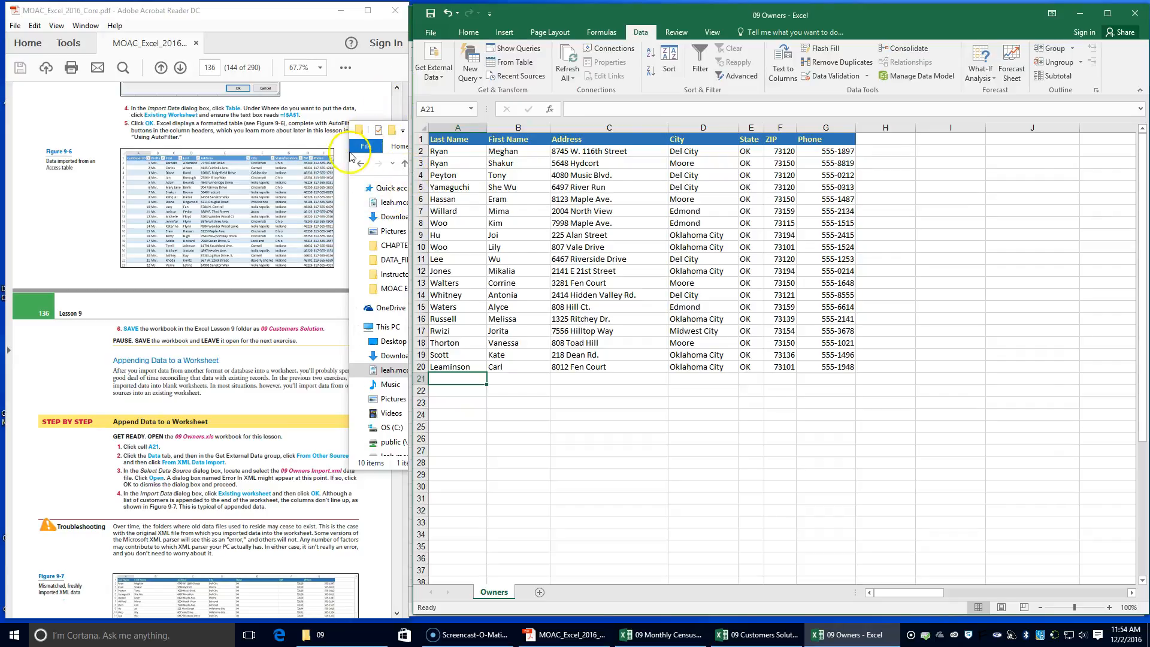
pyautogui.click(358, 130)
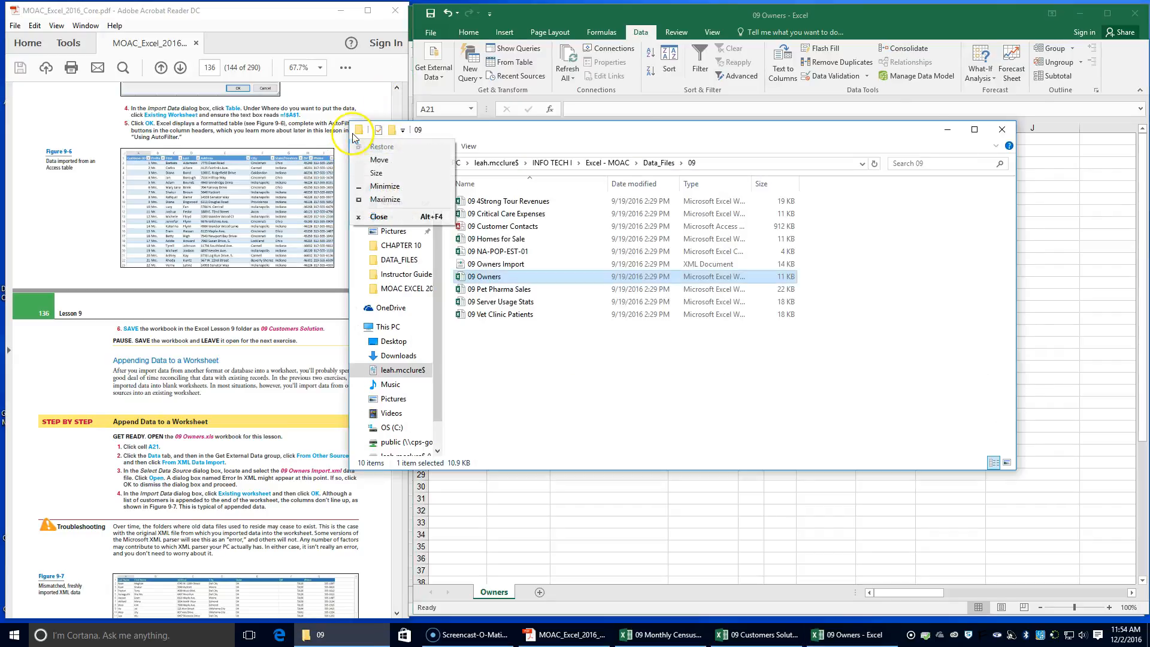
pyautogui.click(1001, 131)
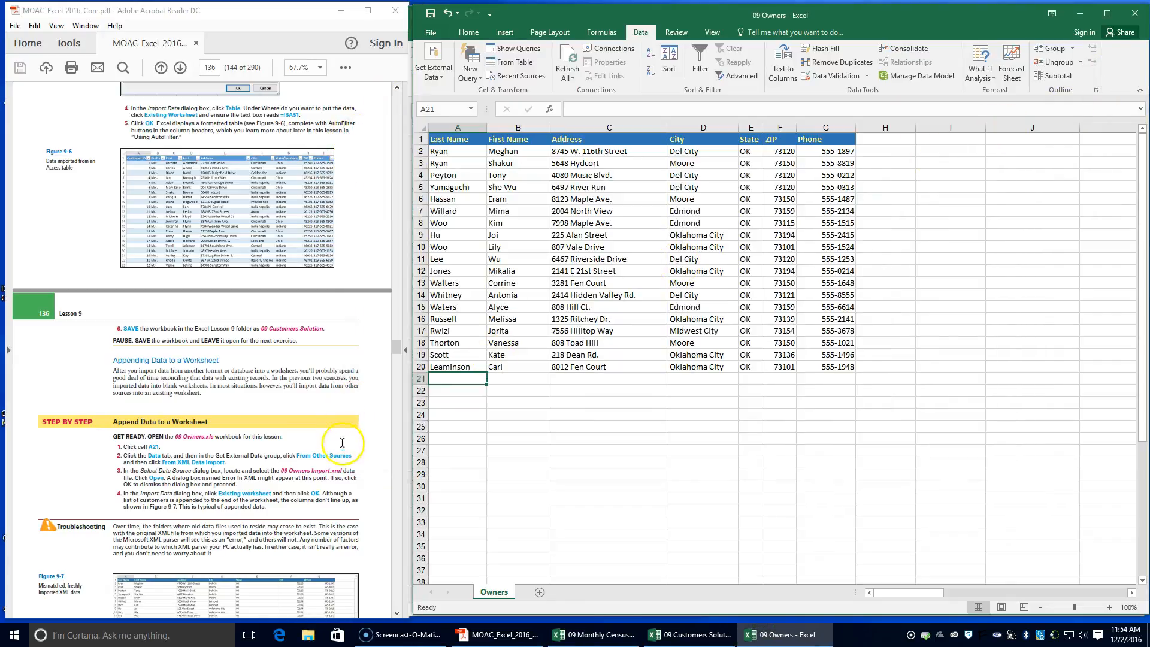
# Start an XML data import and open the 09 Owners Import file from INFO TECH I, Excel - MOAC, Data_Files, 09
pyautogui.click(442, 64)
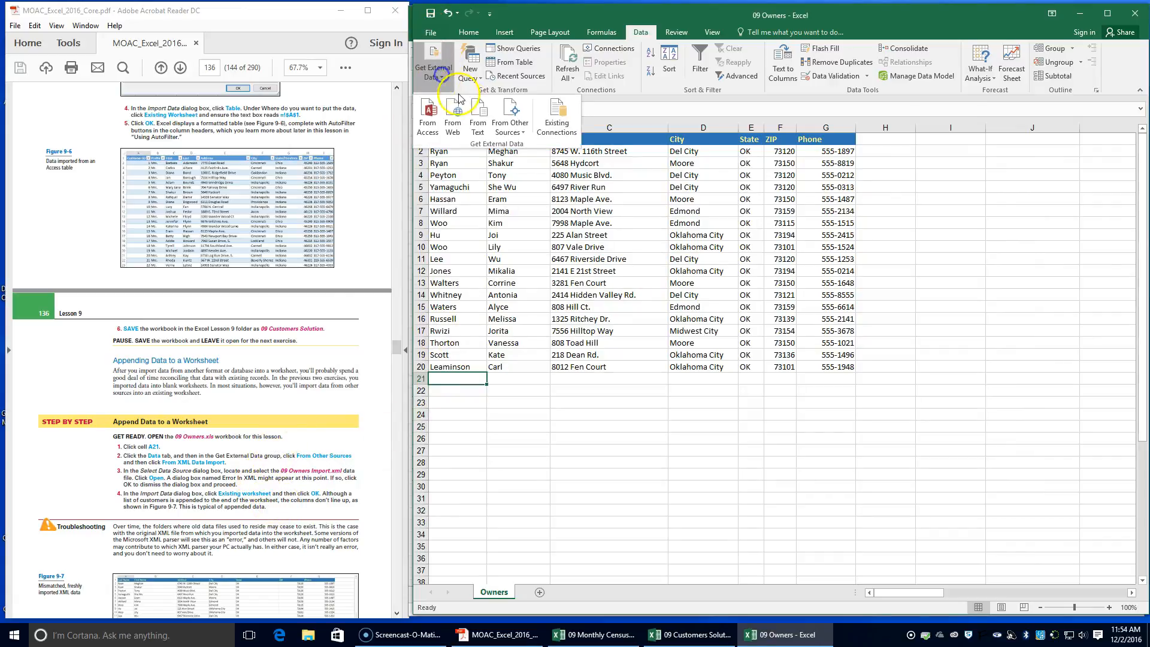
pyautogui.click(511, 126)
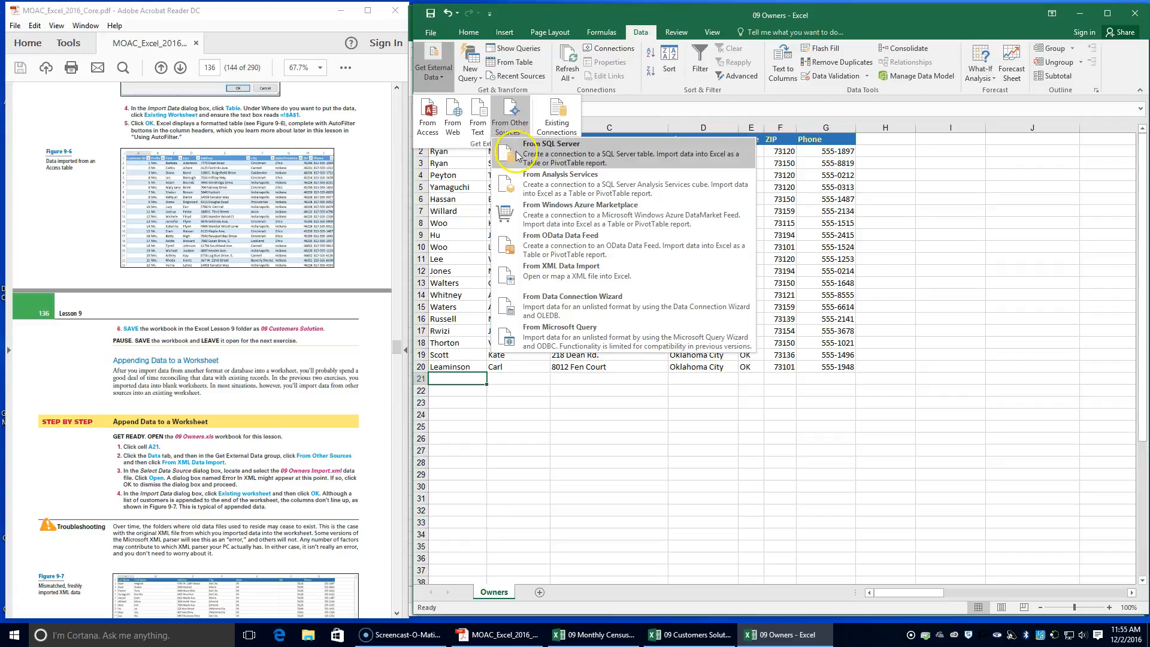
pyautogui.click(540, 282)
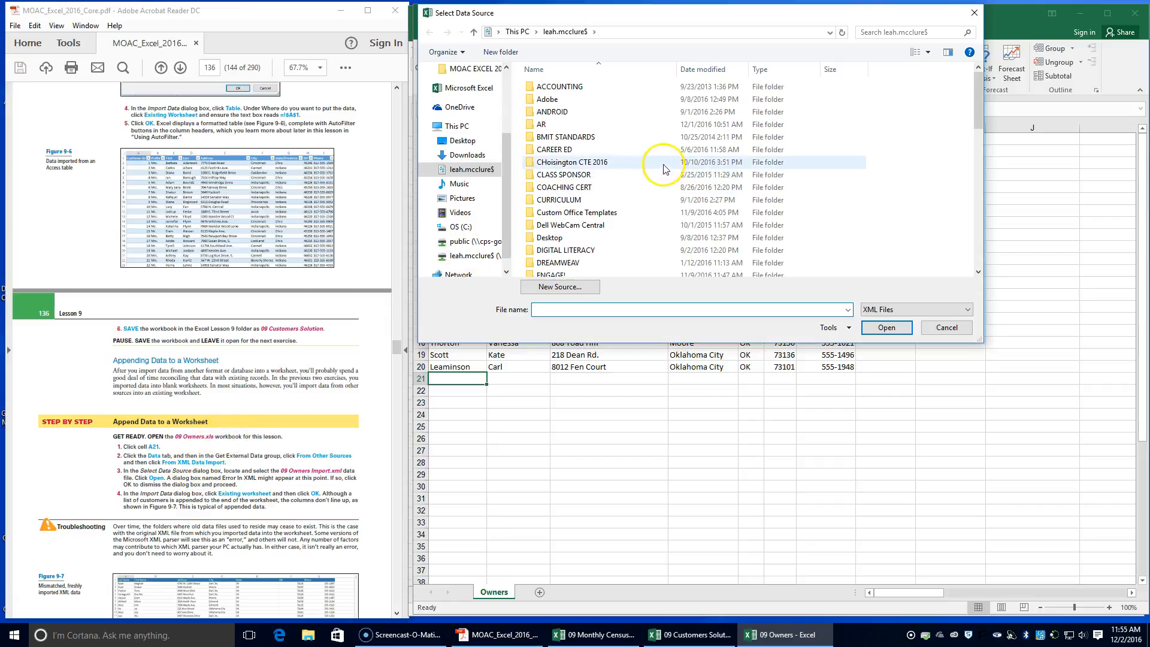
pyautogui.scroll(-4, 579, 174)
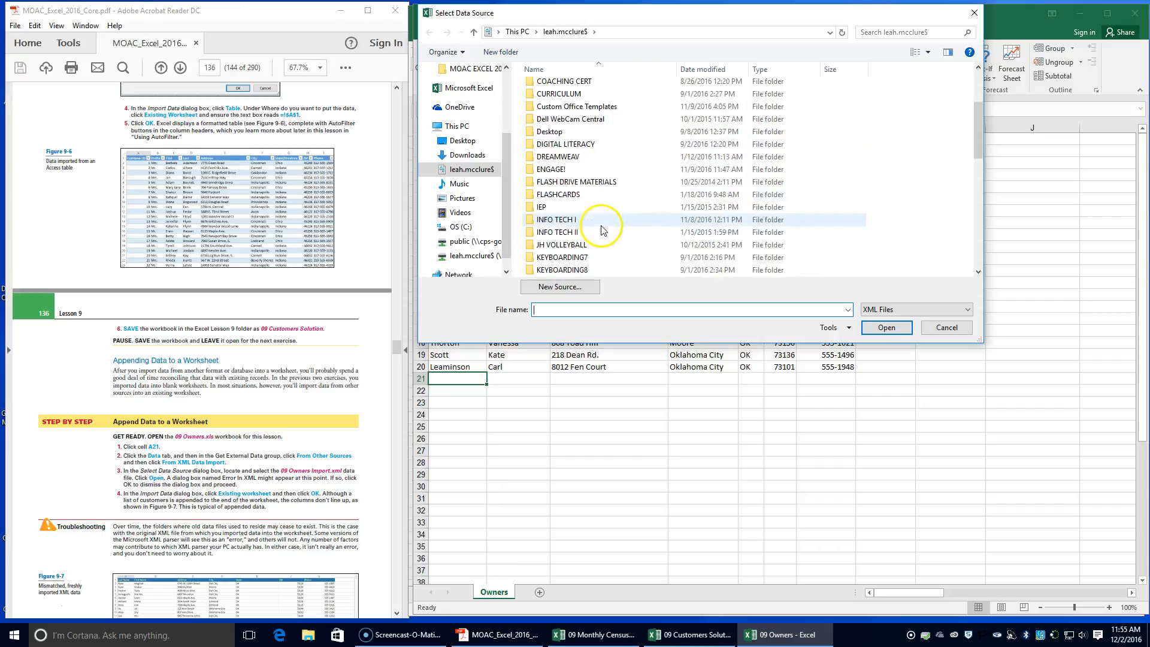
pyautogui.click(580, 182)
pyautogui.doubleClick(578, 111)
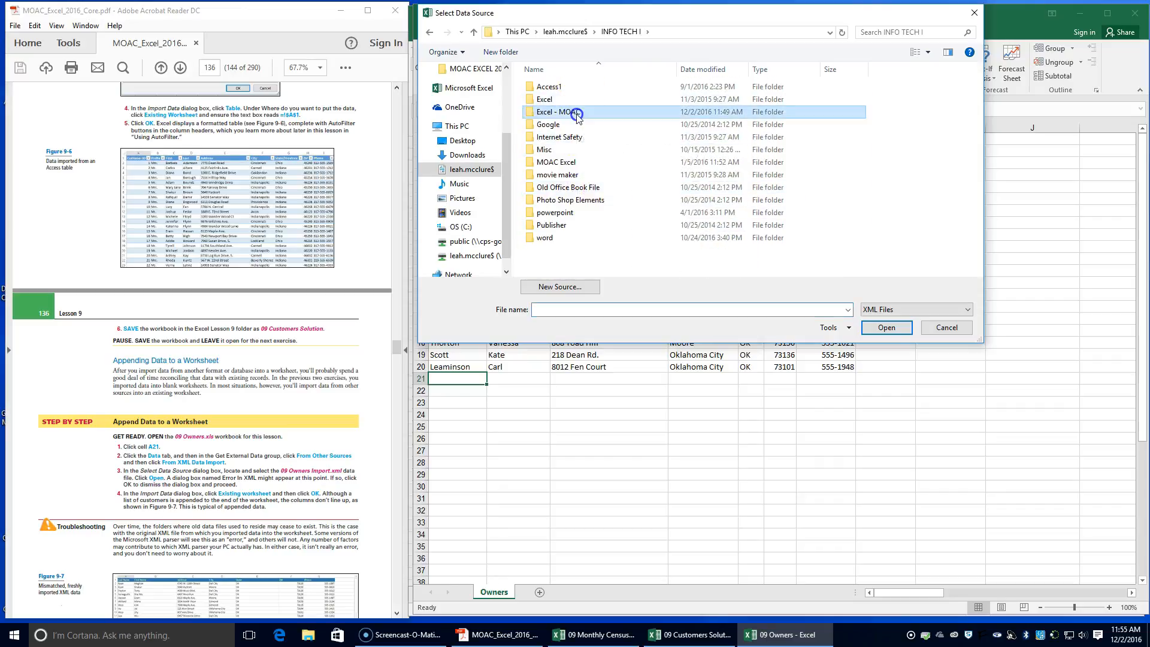
pyautogui.doubleClick(567, 88)
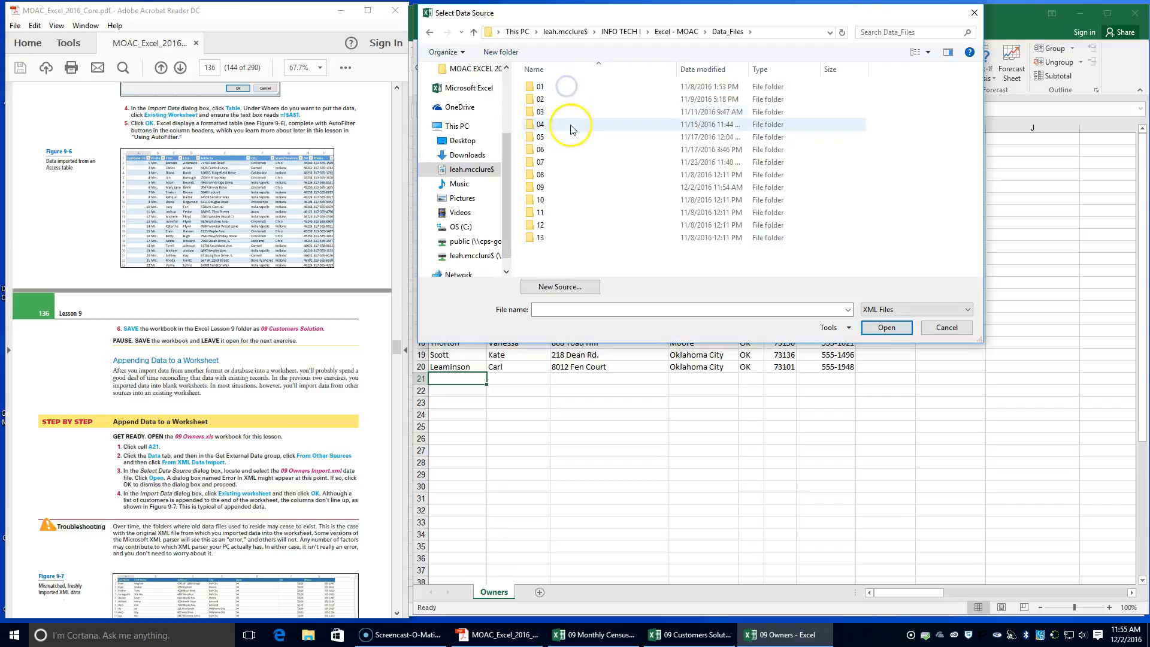
pyautogui.doubleClick(547, 187)
pyautogui.click(562, 89)
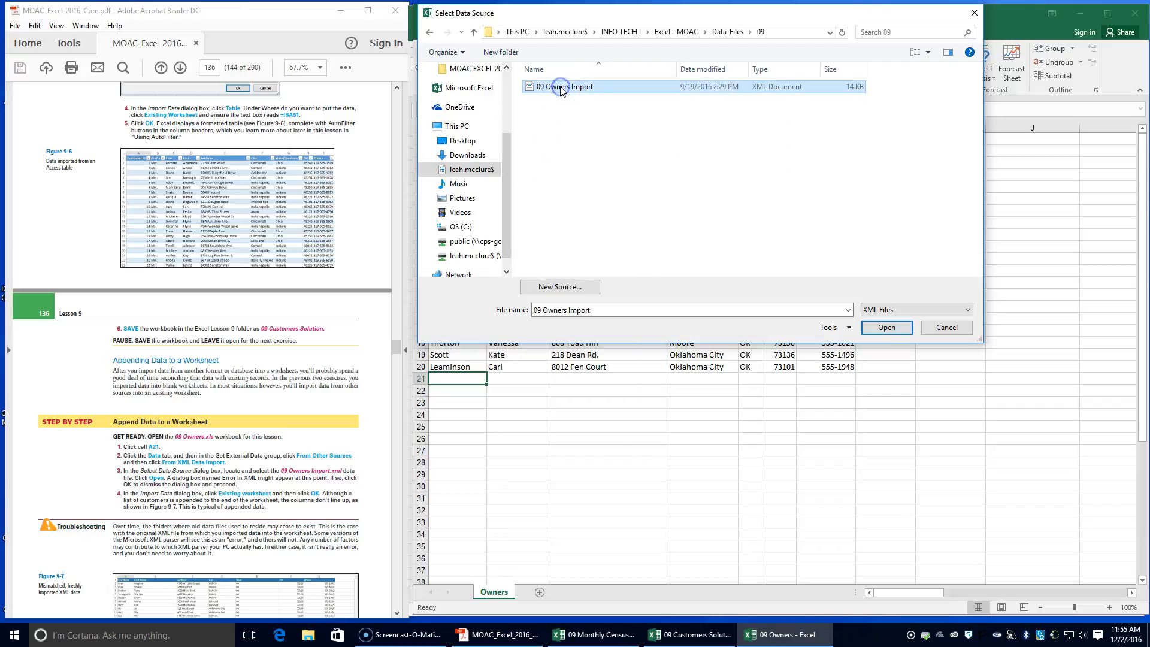
pyautogui.click(888, 327)
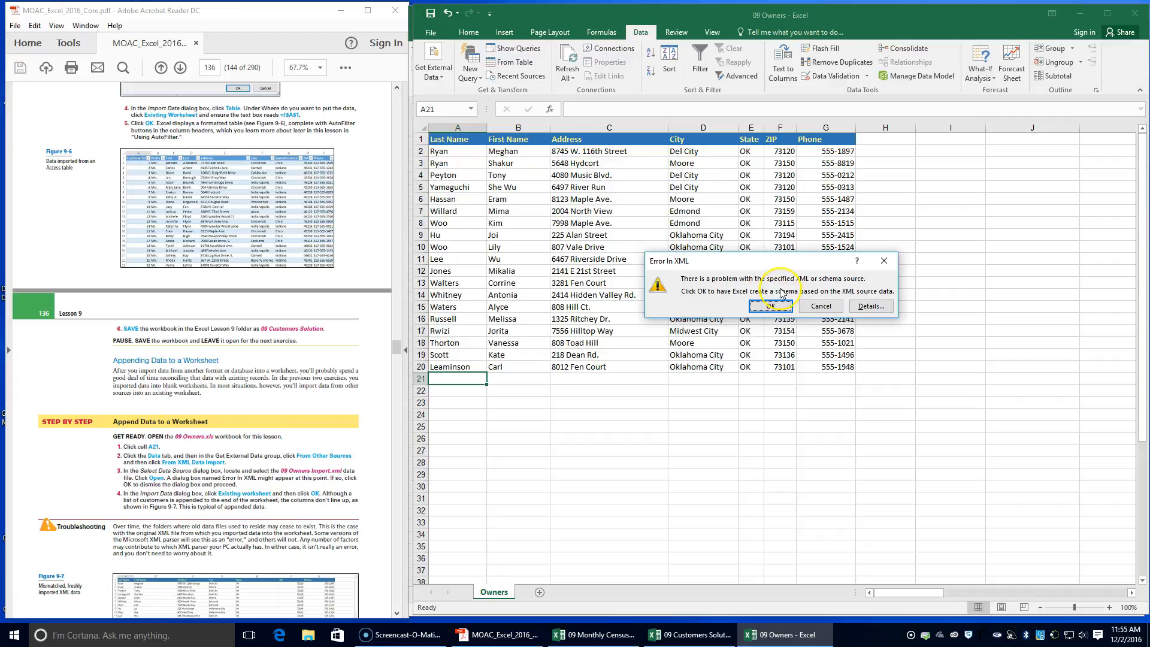
# Accept creating a schema based on the XML source data and continue to the import placement options
pyautogui.click(781, 307)
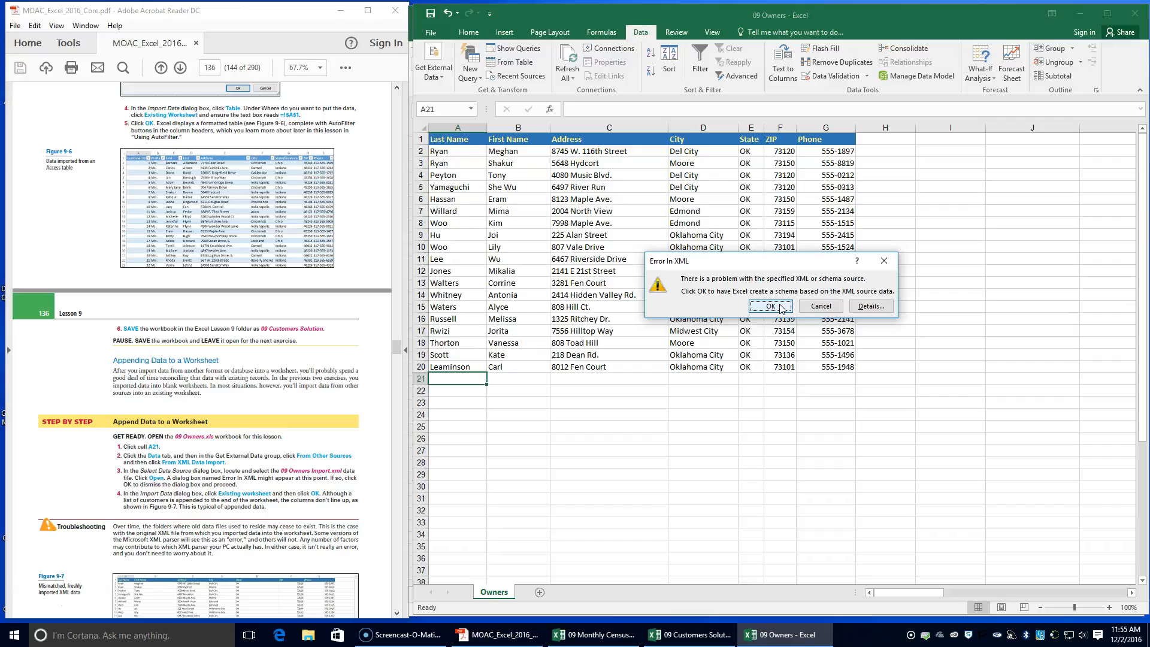
pyautogui.click(779, 296)
pyautogui.click(771, 307)
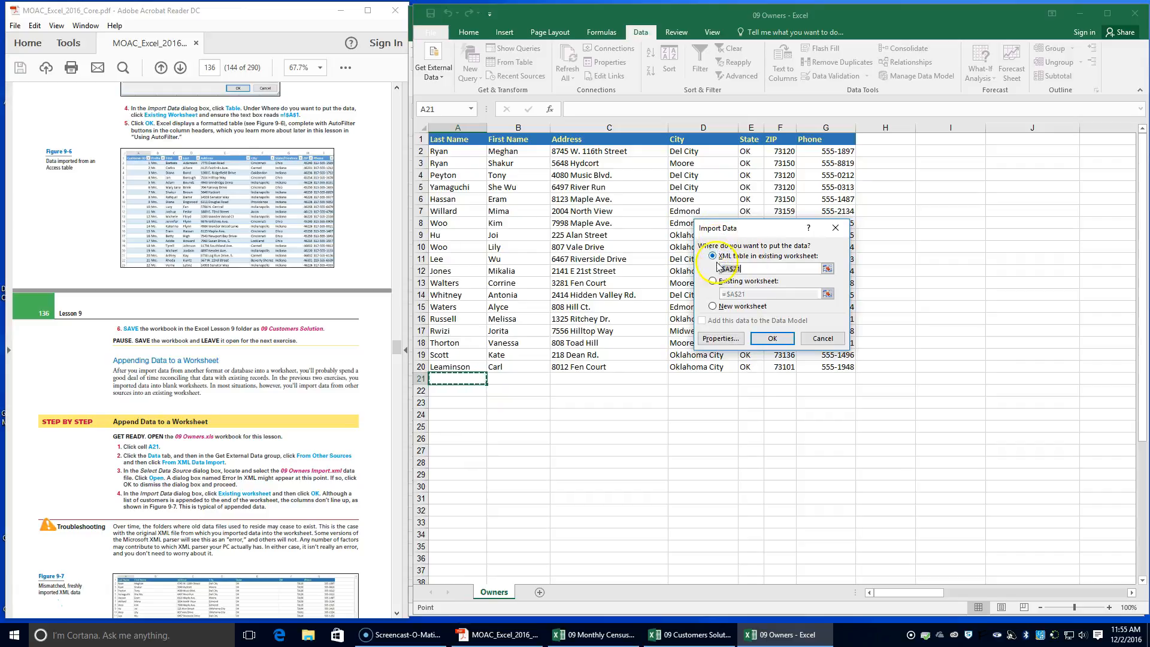
# Place the XML data in the existing worksheet at cell A21 and review the PDF instructions for correcting the mismatched columns
pyautogui.click(713, 280)
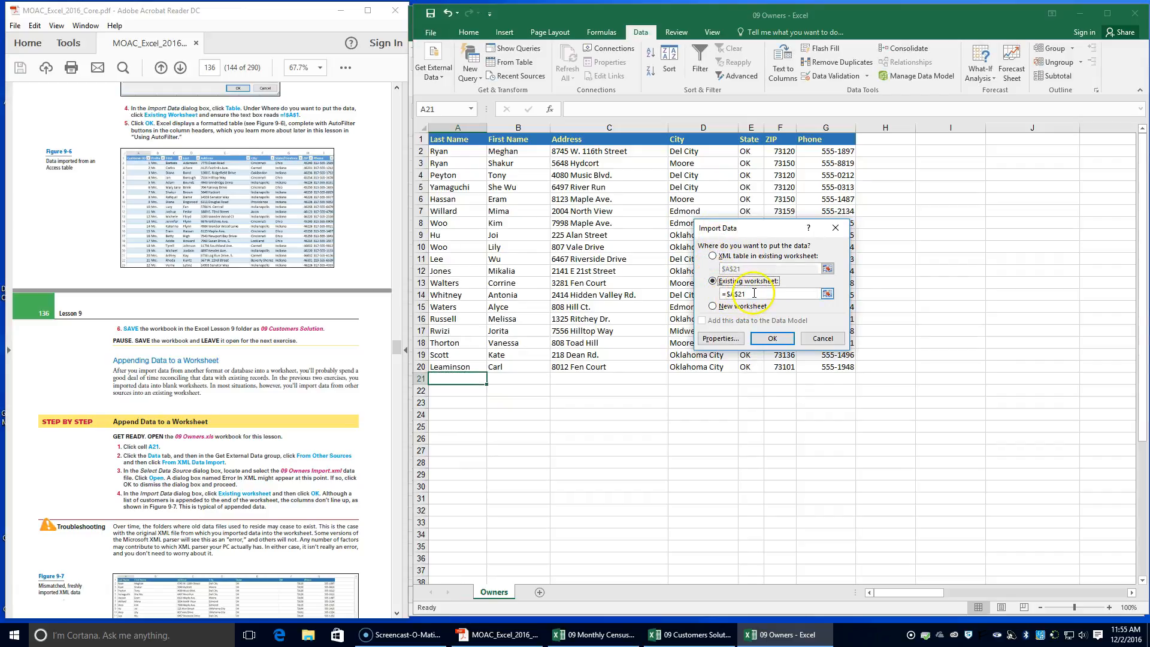
pyautogui.click(778, 340)
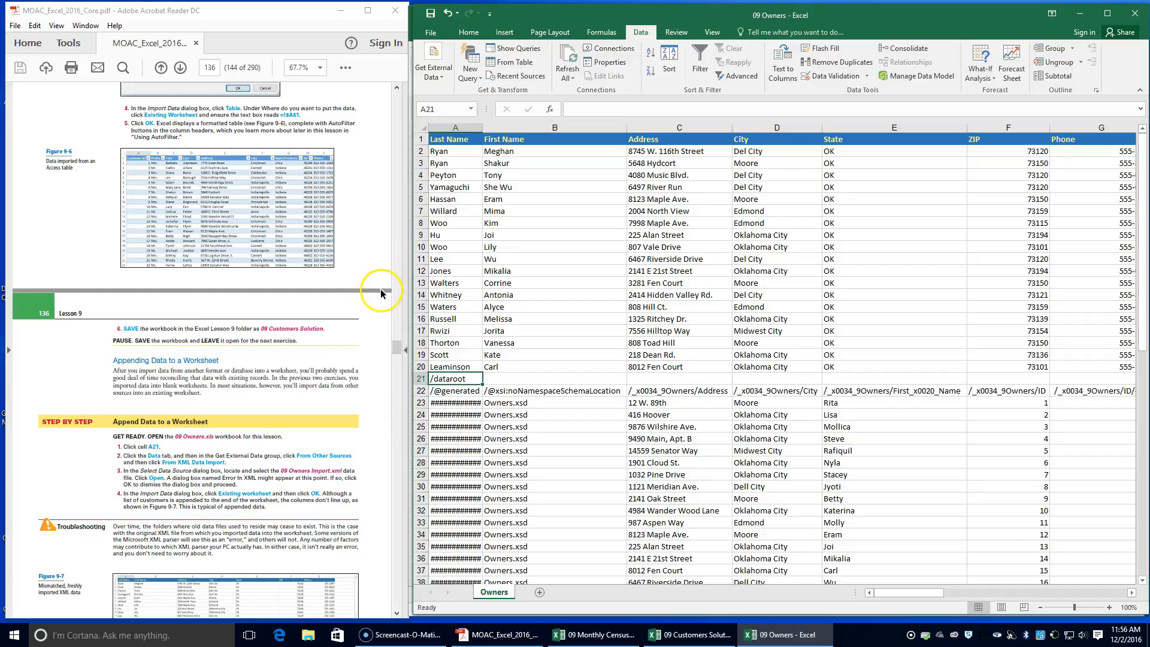
pyautogui.scroll(-4, 222, 442)
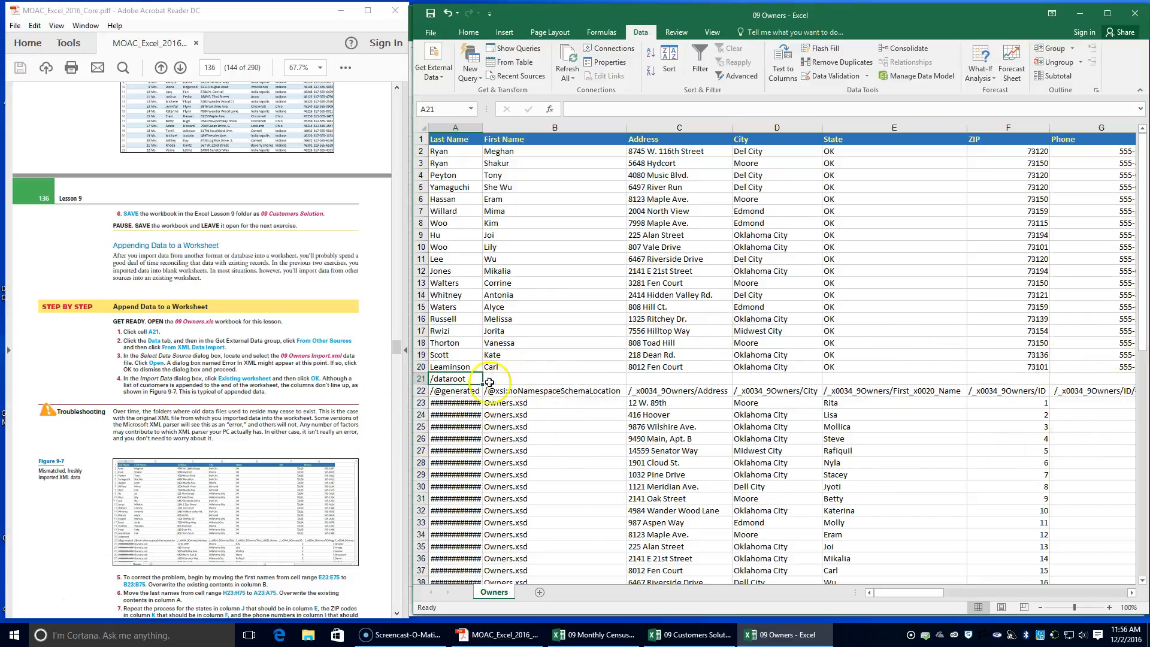
pyautogui.scroll(-3, 121, 388)
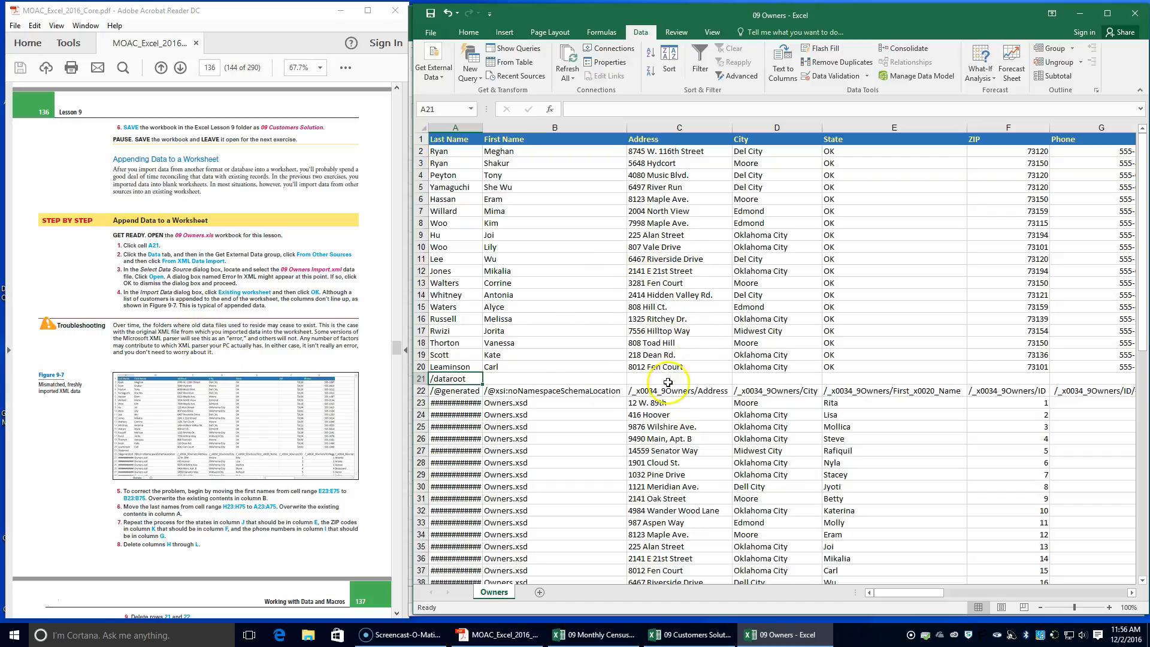
pyautogui.scroll(-2, 168, 398)
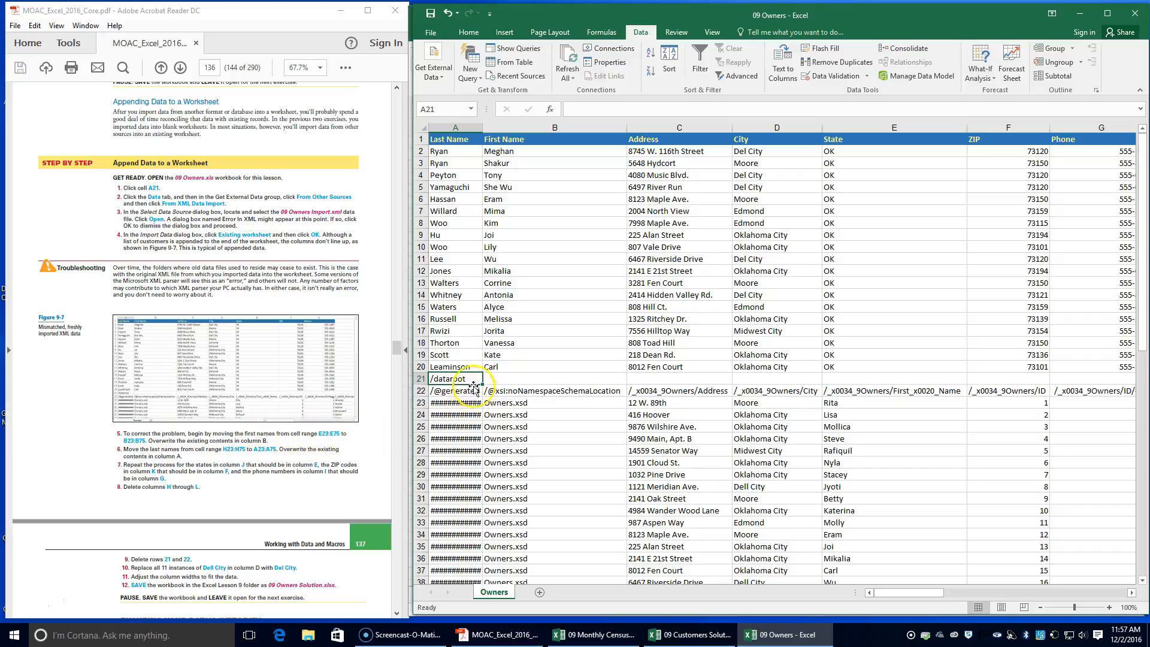
# Move the imported first names from E23:E75 to B23:B75, replacing the existing contents of column B
pyautogui.click(446, 402)
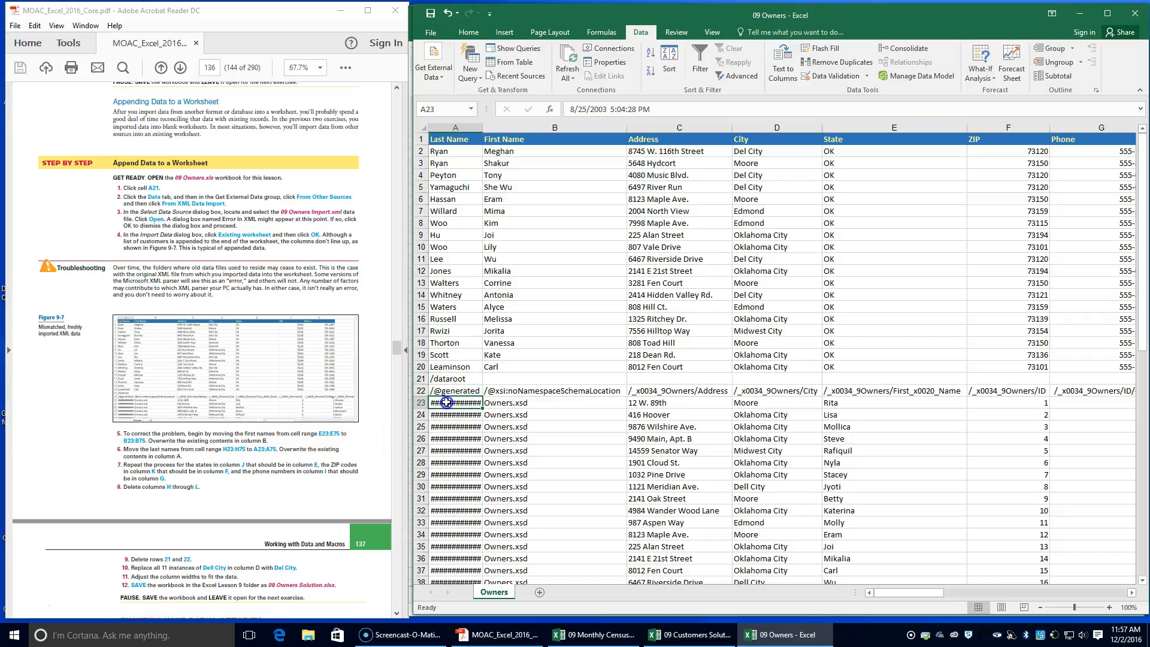
pyautogui.click(855, 403)
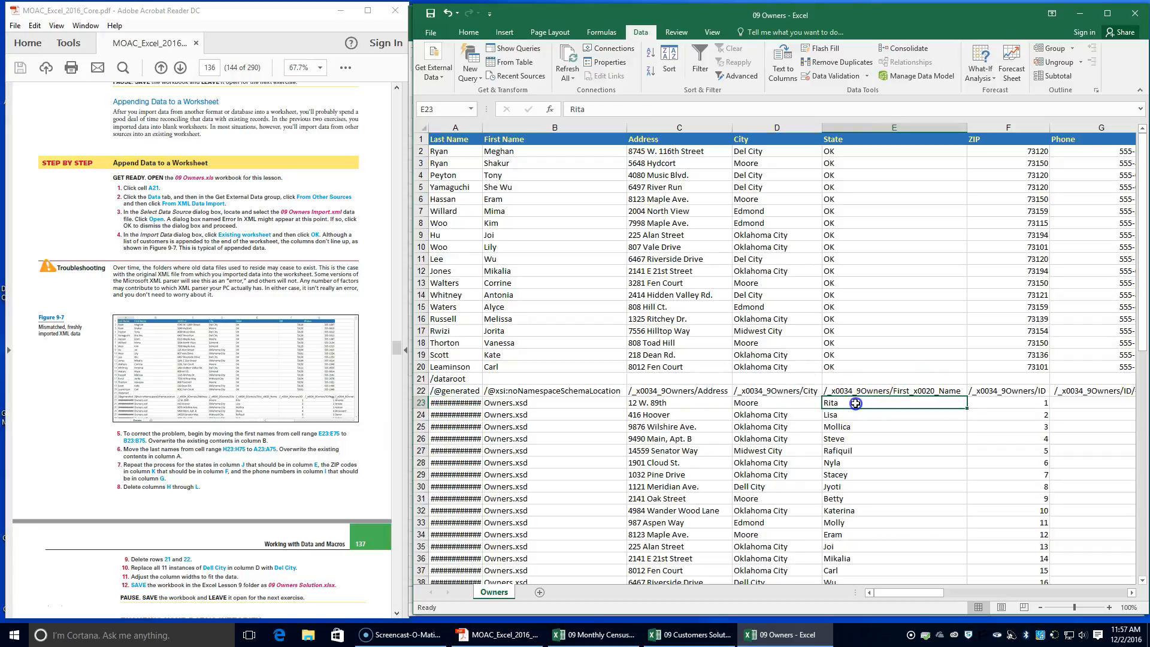
pyautogui.moveTo(855, 404); pyautogui.dragTo(880, 568)
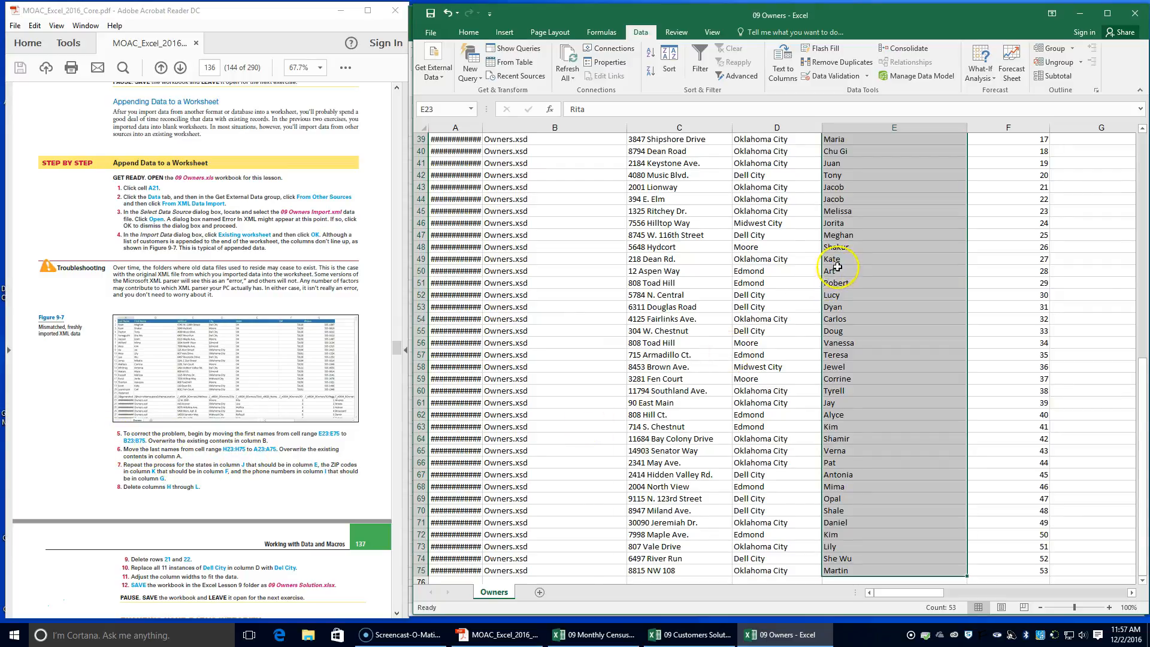
pyautogui.scroll(6, 837, 267)
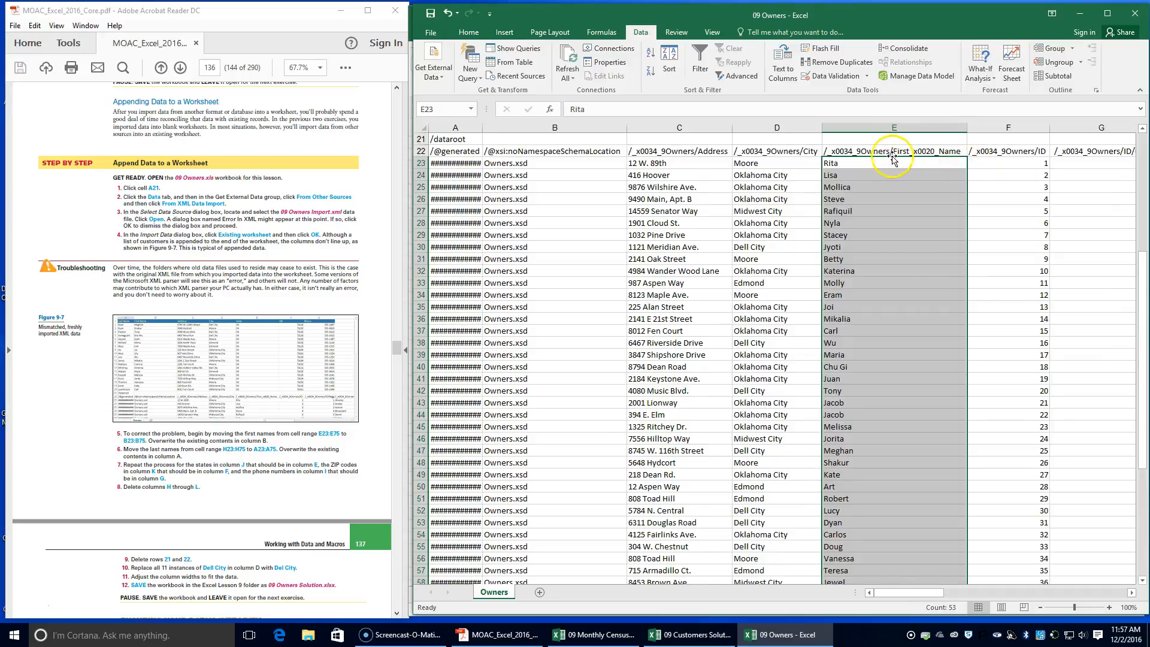
pyautogui.moveTo(882, 159); pyautogui.dragTo(576, 174)
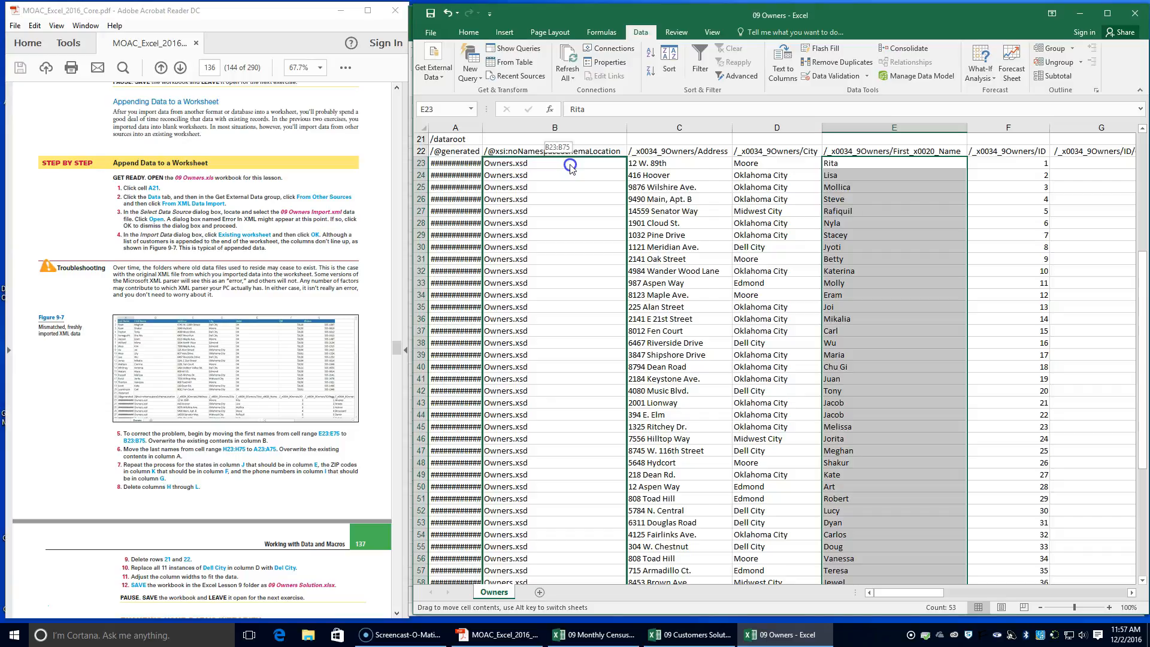
pyautogui.moveTo(561, 166); pyautogui.dragTo(557, 166)
pyautogui.moveTo(557, 166); pyautogui.dragTo(557, 166)
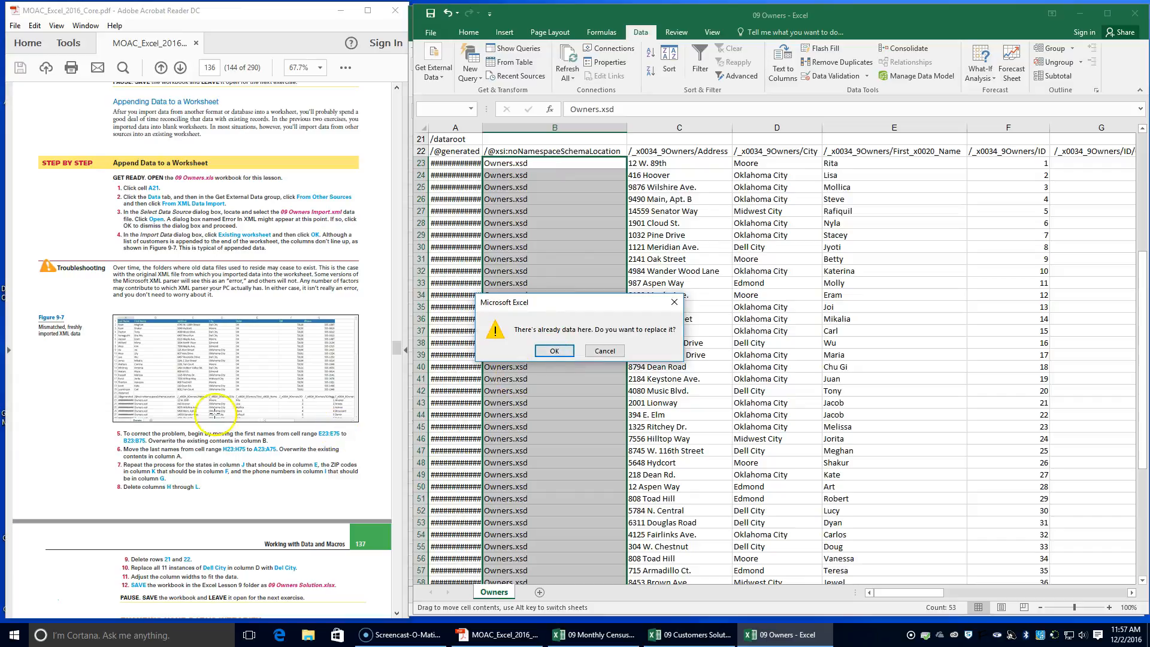
pyautogui.click(556, 351)
# Move the imported last names from H23:H75 to A23:A75, replacing the existing contents of column A
pyautogui.scroll(-1, 195, 437)
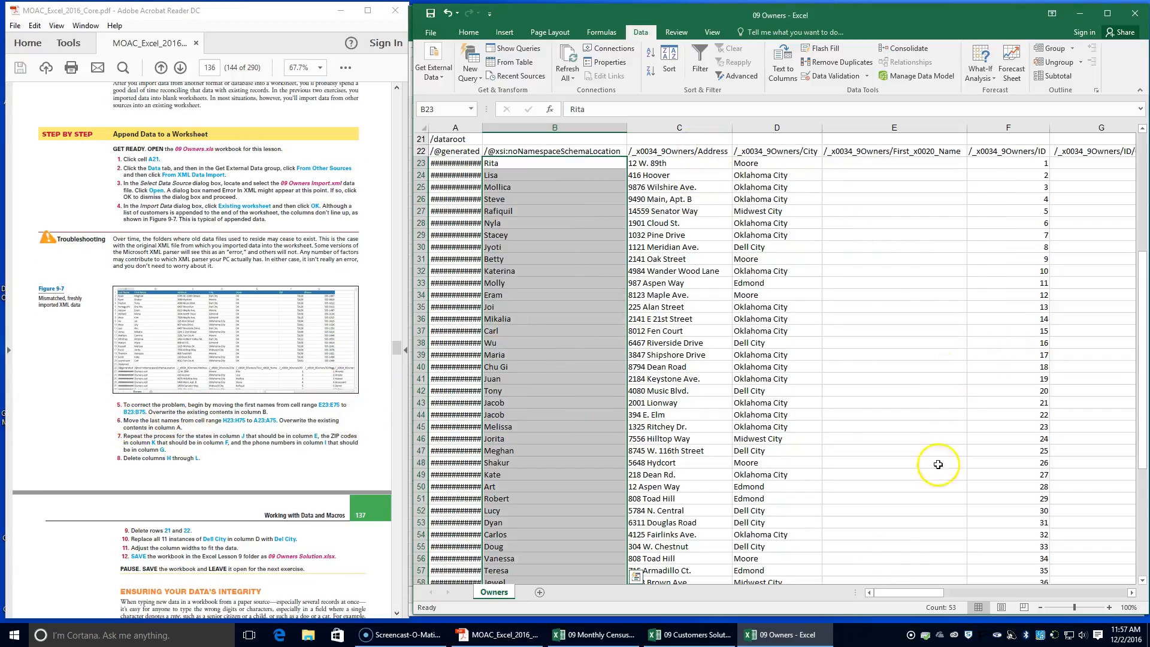
pyautogui.moveTo(900, 598); pyautogui.dragTo(948, 584)
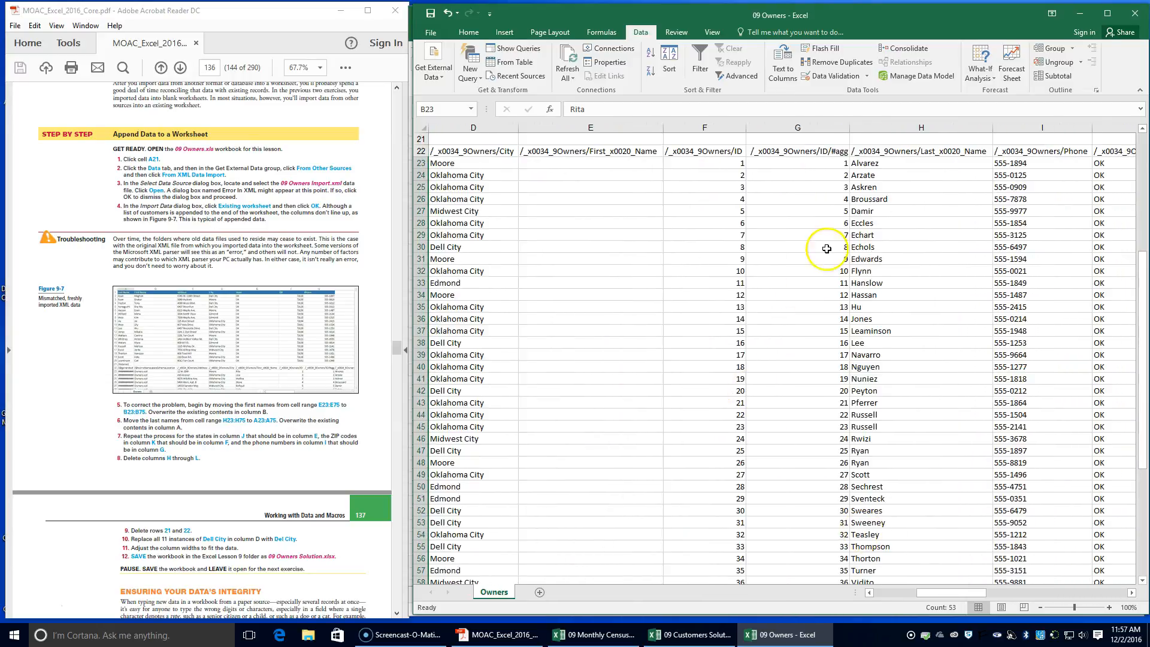
pyautogui.click(891, 164)
pyautogui.moveTo(892, 163); pyautogui.dragTo(908, 557)
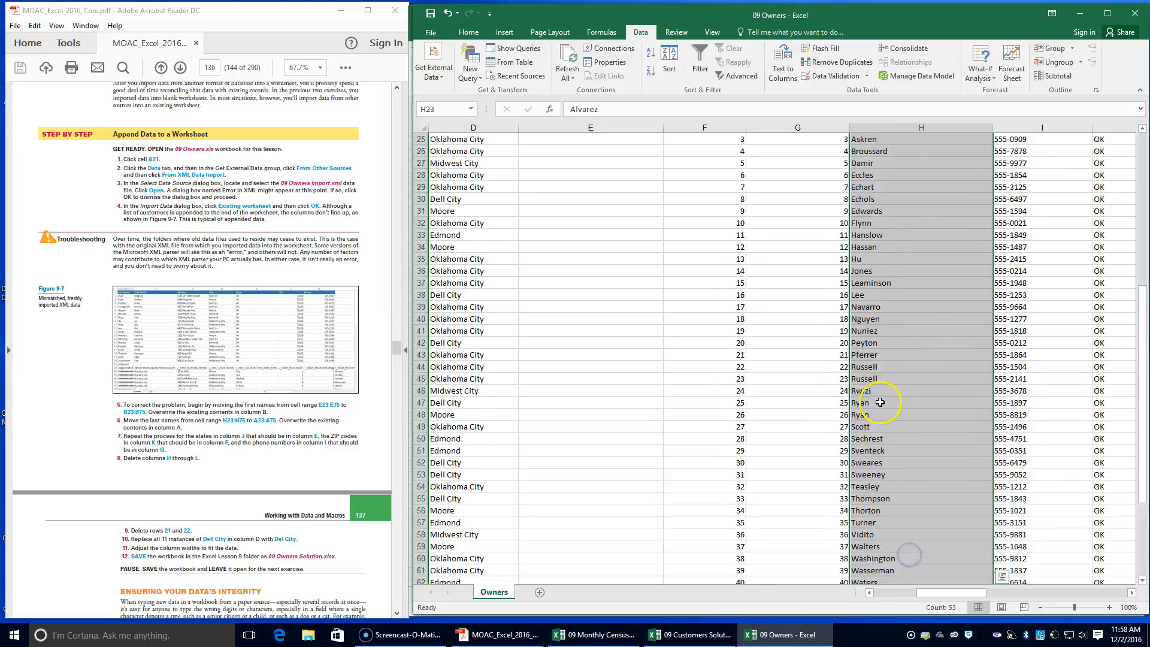
pyautogui.scroll(11, 885, 393)
pyautogui.moveTo(942, 596)
pyautogui.mouseDown()
pyautogui.moveTo(915, 594)
pyautogui.moveTo(933, 589)
pyautogui.mouseUp()
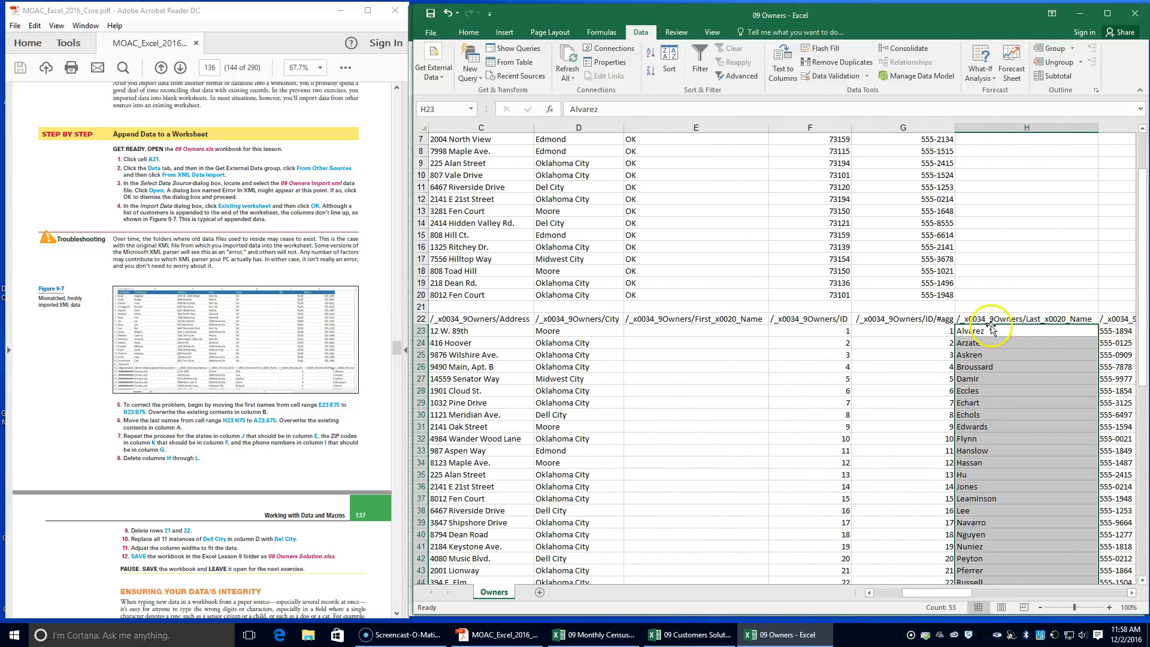
pyautogui.moveTo(991, 326); pyautogui.dragTo(453, 333)
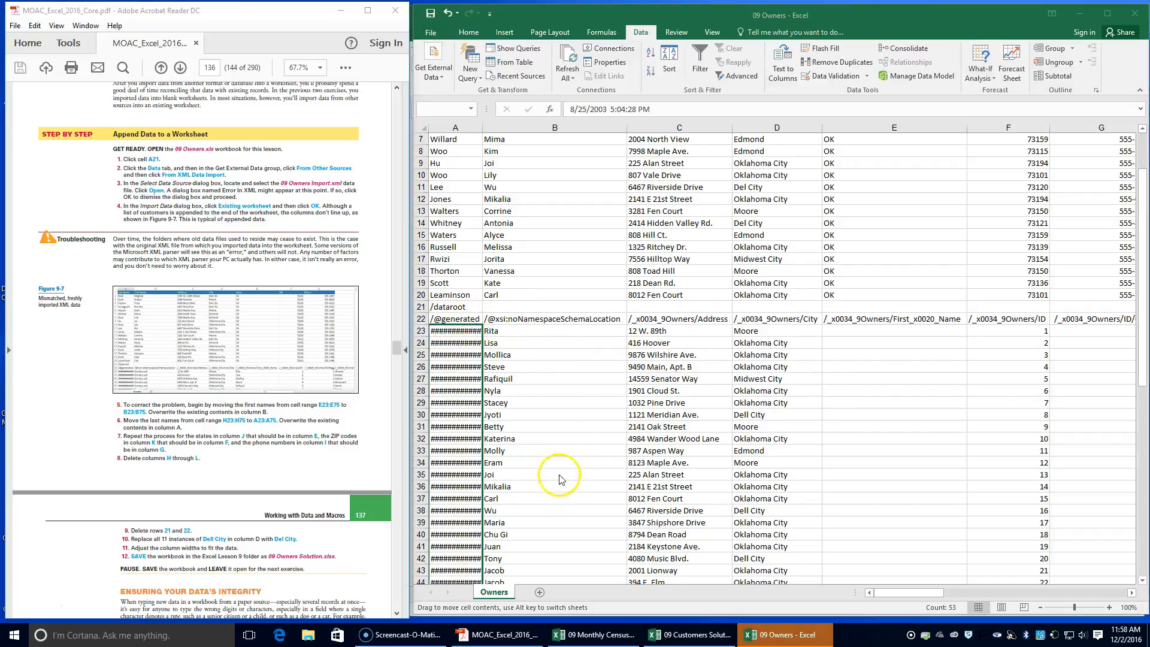
pyautogui.scroll(-2, 557, 482)
pyautogui.scroll(2, 455, 371)
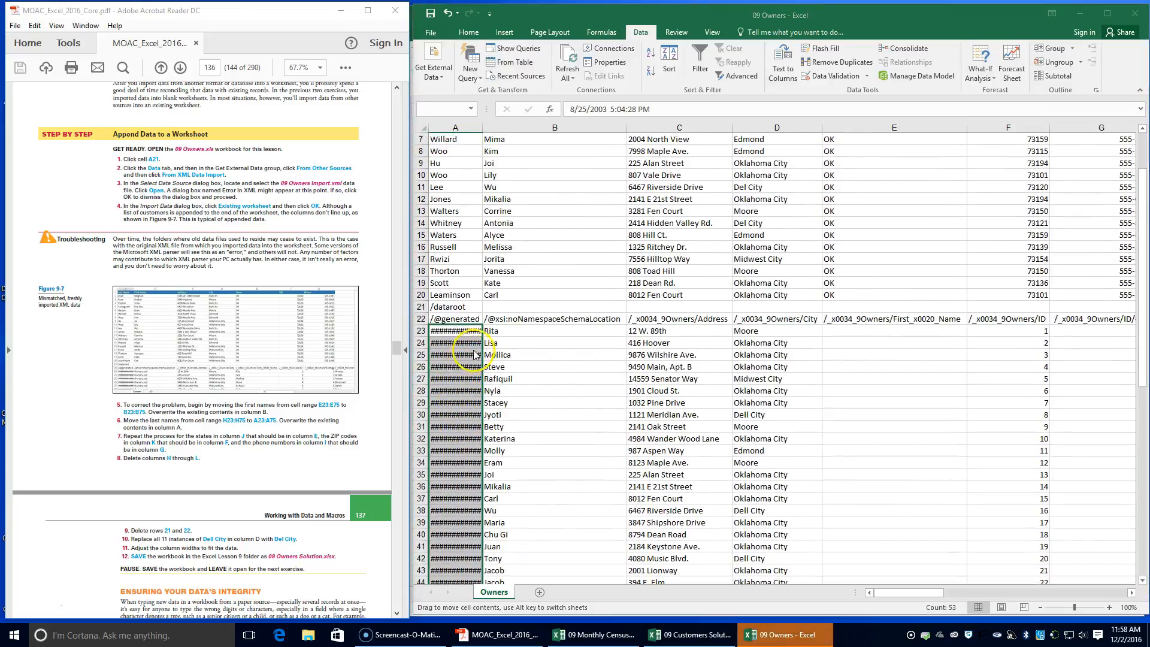
pyautogui.moveTo(486, 319); pyautogui.dragTo(486, 319)
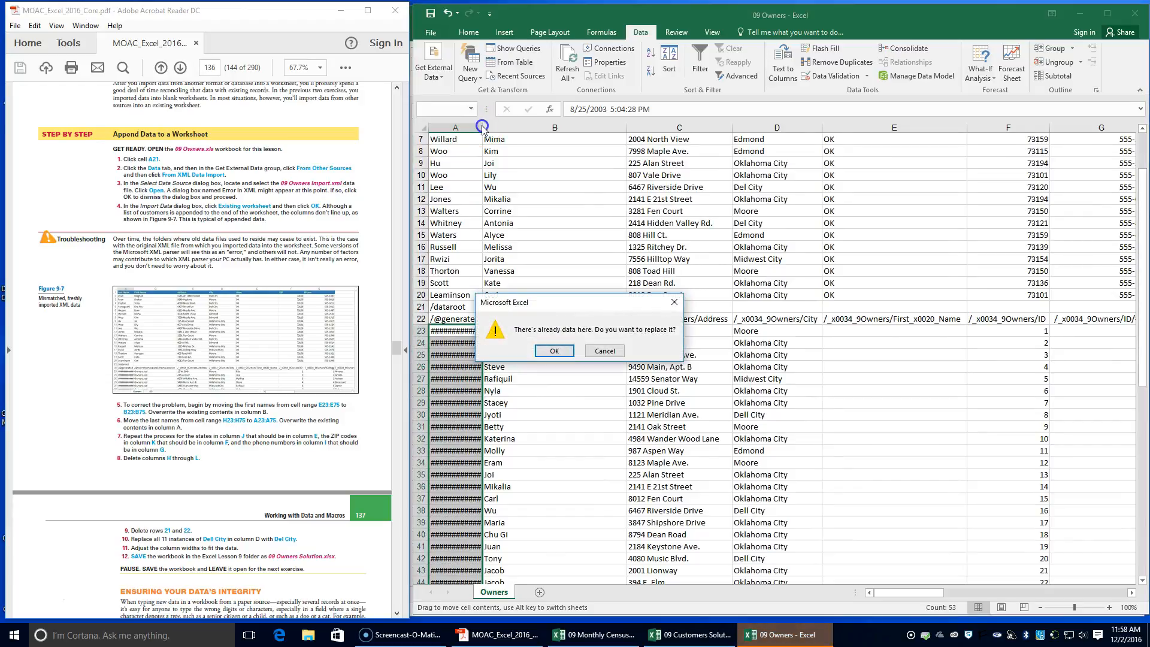
pyautogui.click(554, 351)
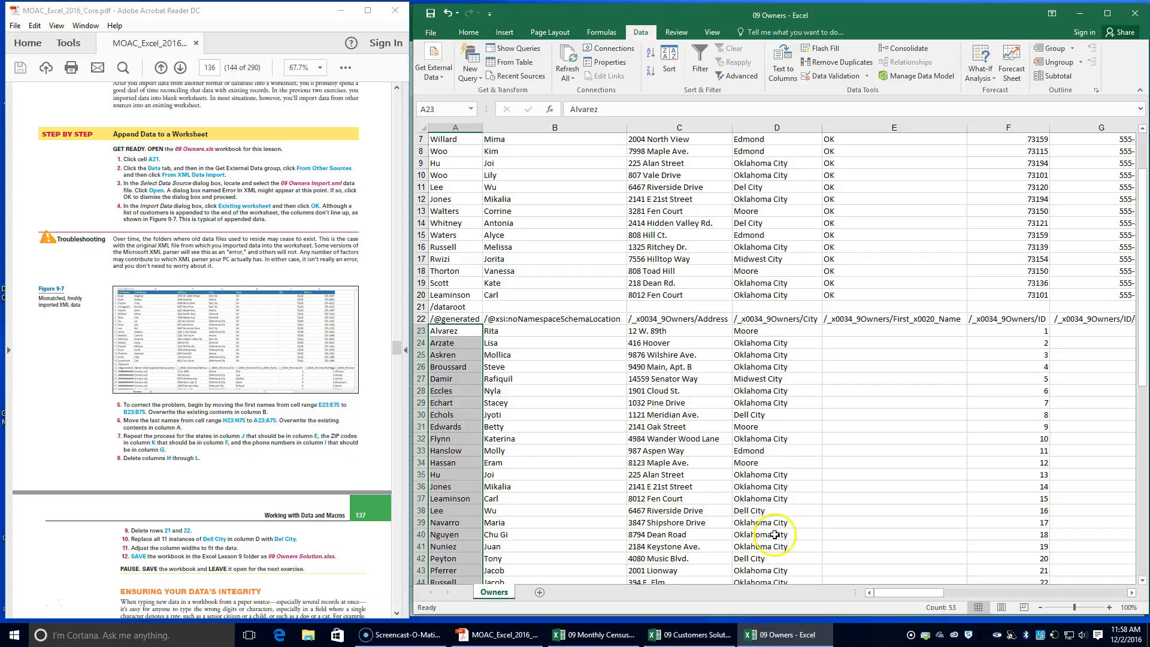
# Move the imported states from J23:J75 to the State column at E23:E75
pyautogui.moveTo(884, 594); pyautogui.dragTo(953, 577)
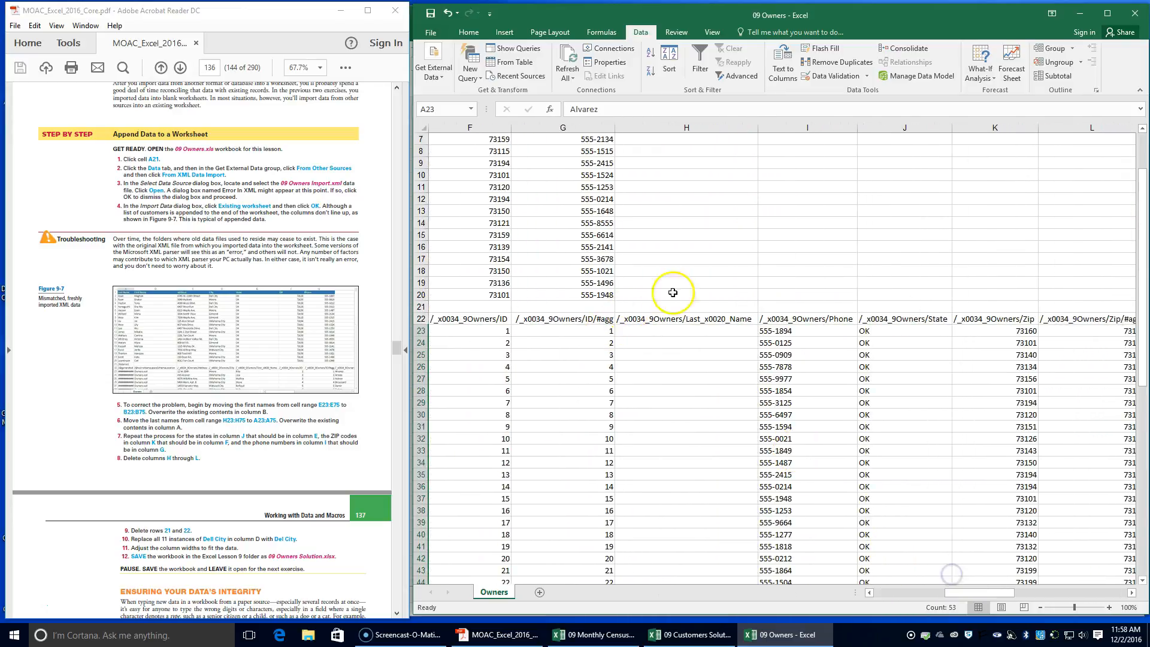
pyautogui.moveTo(931, 330); pyautogui.dragTo(902, 507)
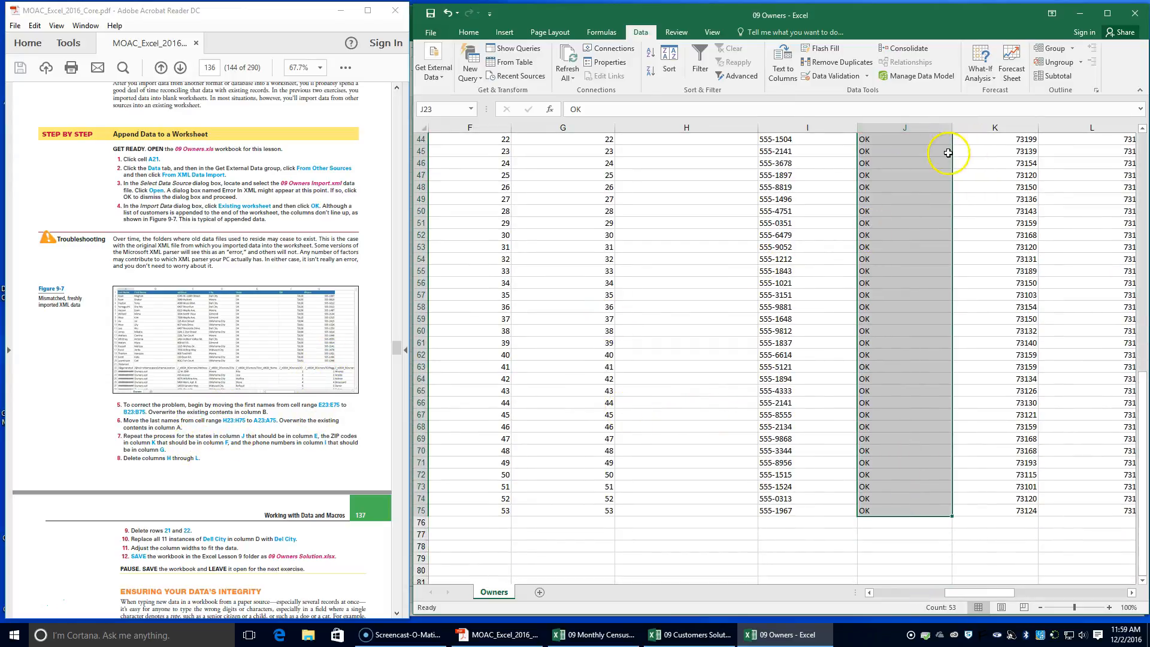
pyautogui.moveTo(953, 153); pyautogui.dragTo(689, 153)
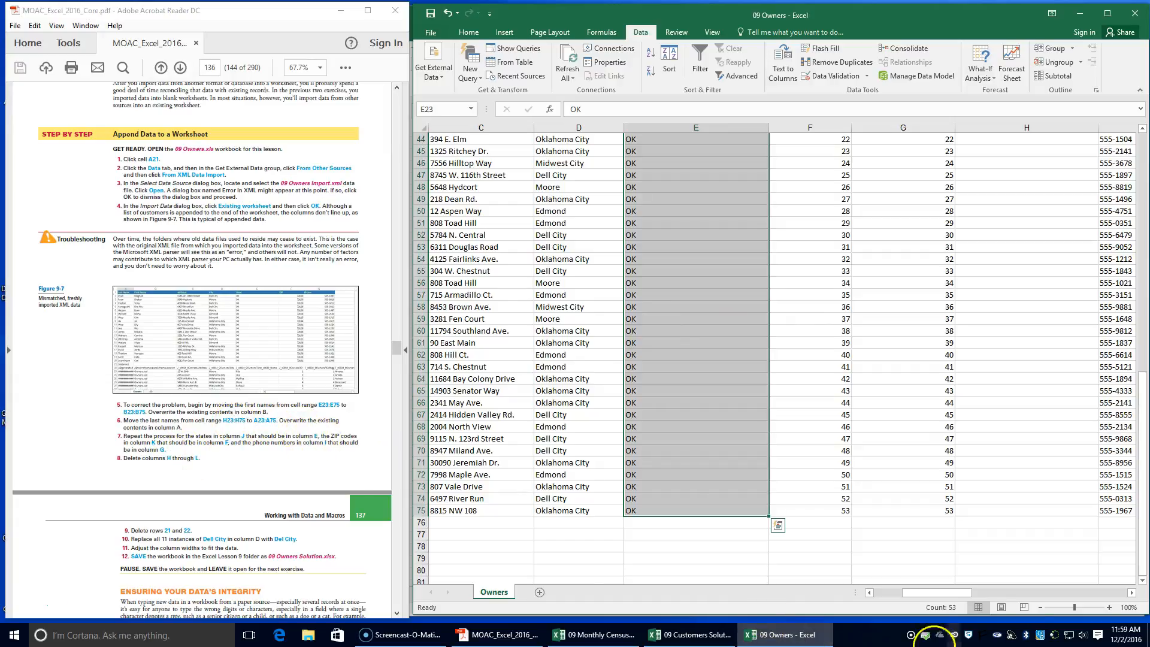
# Move the imported ZIP codes from K23:K75 to F23:F75, replacing the ID numbers there
pyautogui.moveTo(960, 599); pyautogui.dragTo(1005, 584)
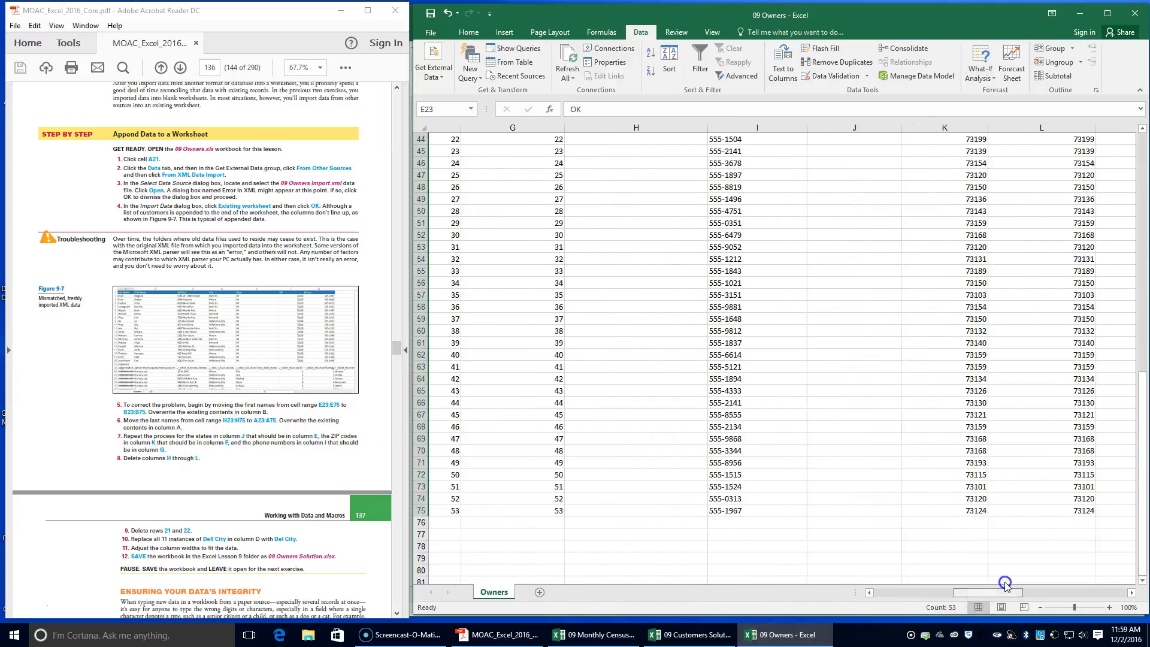
pyautogui.moveTo(914, 511); pyautogui.dragTo(946, 346)
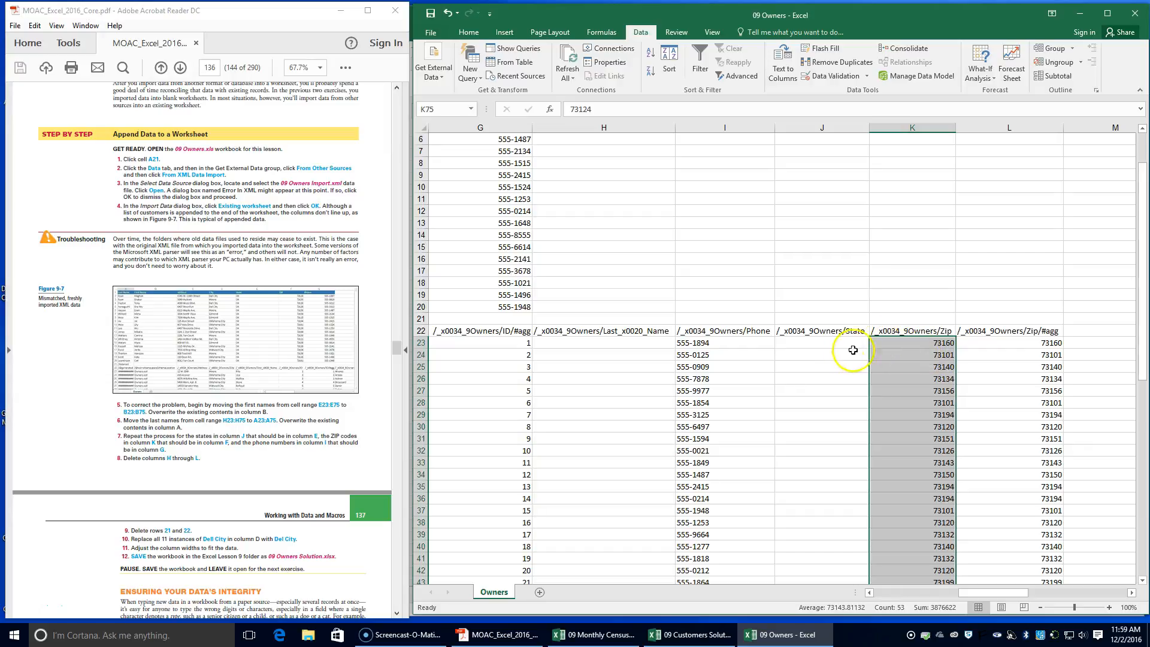
pyautogui.moveTo(956, 344); pyautogui.dragTo(688, 342)
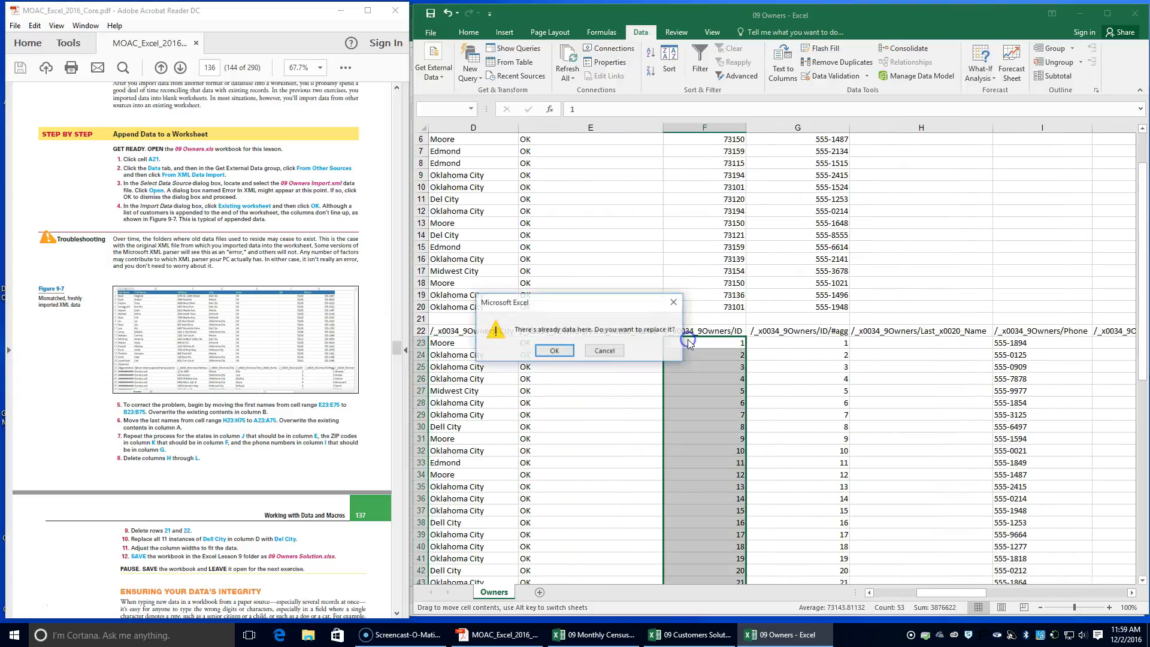
pyautogui.click(552, 352)
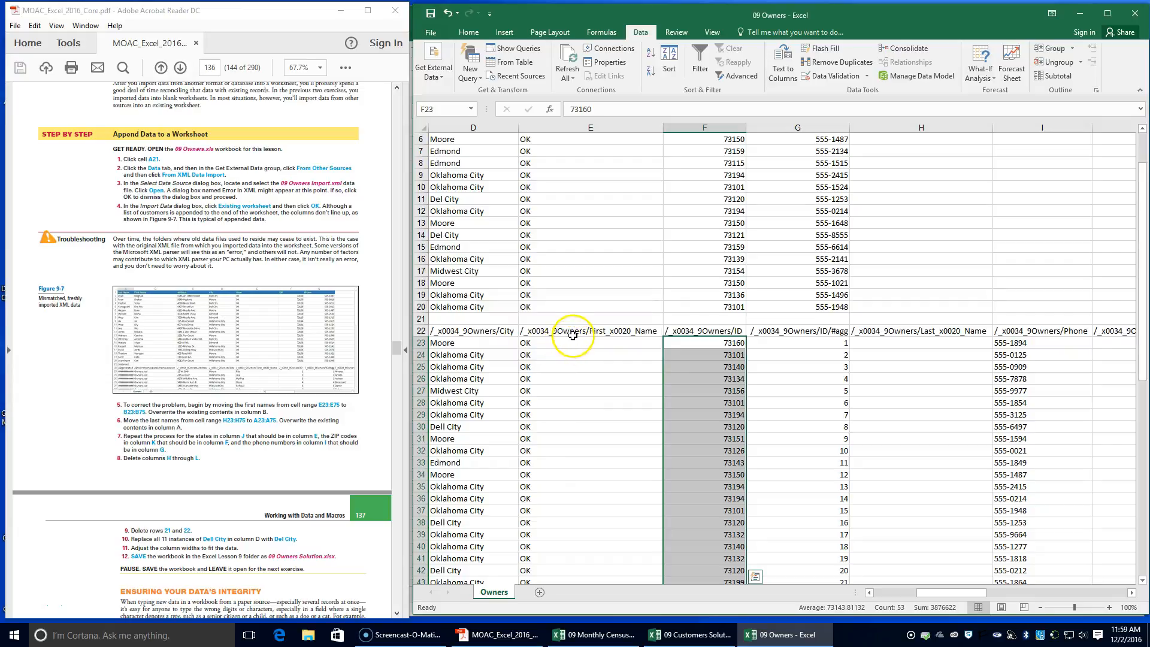
# Move the imported phone numbers from I23:I75 to G23:G75, replacing the existing contents of column G
pyautogui.click(942, 593)
pyautogui.moveTo(942, 593); pyautogui.dragTo(966, 581)
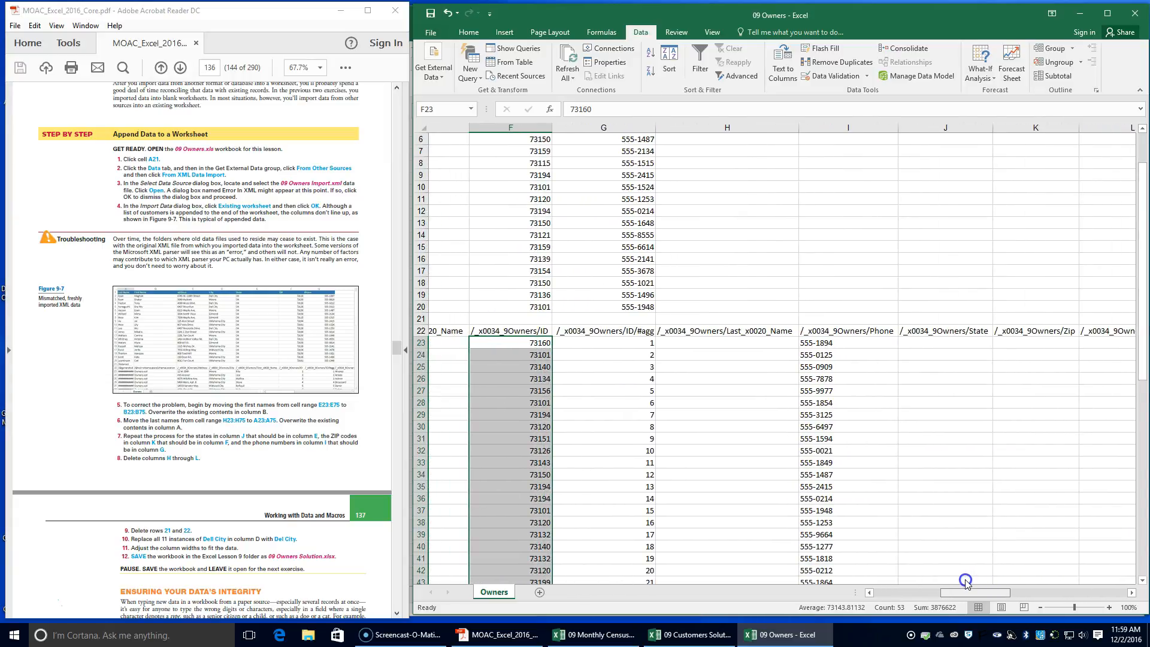
pyautogui.moveTo(965, 581); pyautogui.dragTo(980, 578)
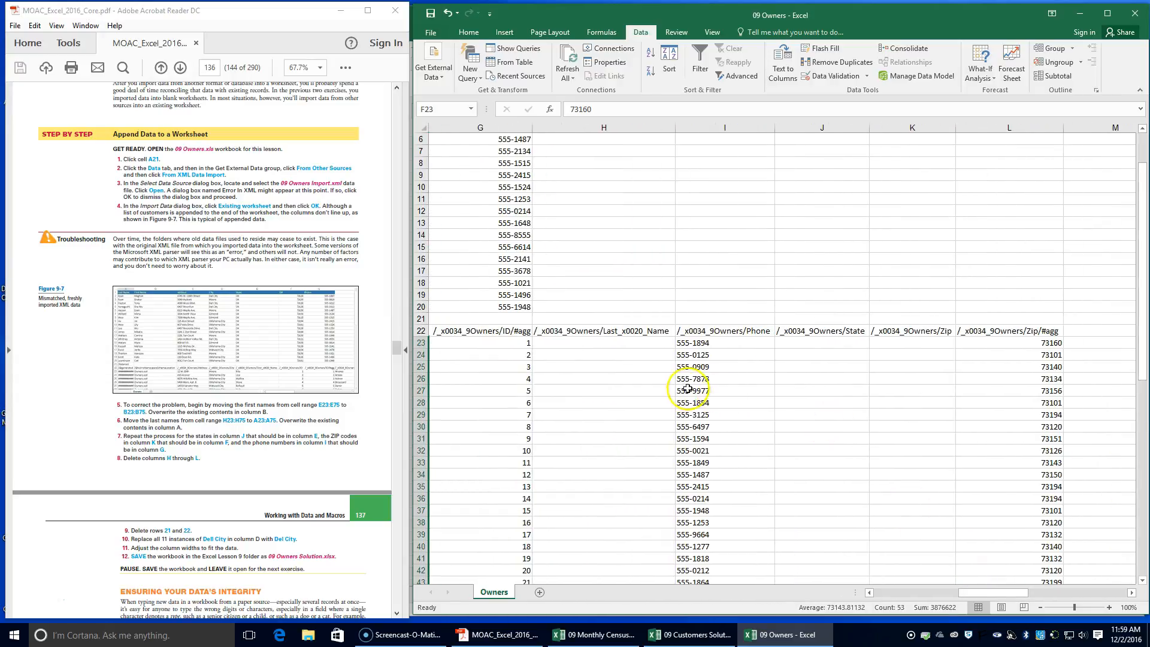
pyautogui.moveTo(728, 345); pyautogui.dragTo(718, 563)
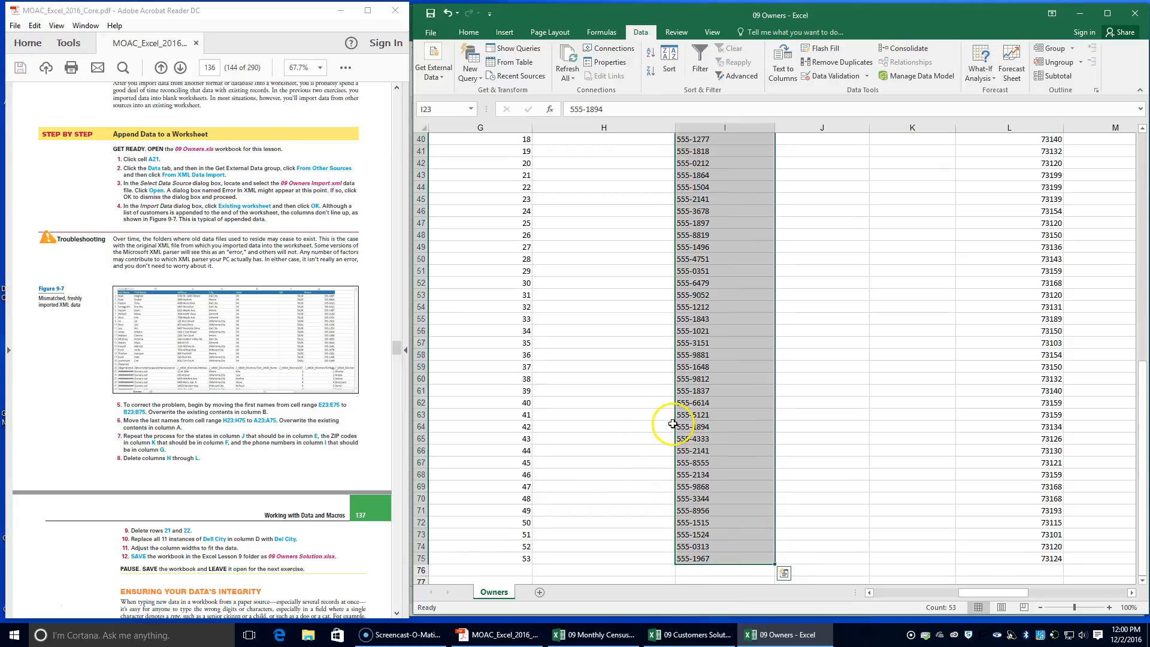
pyautogui.moveTo(678, 421); pyautogui.dragTo(502, 422)
pyautogui.click(557, 349)
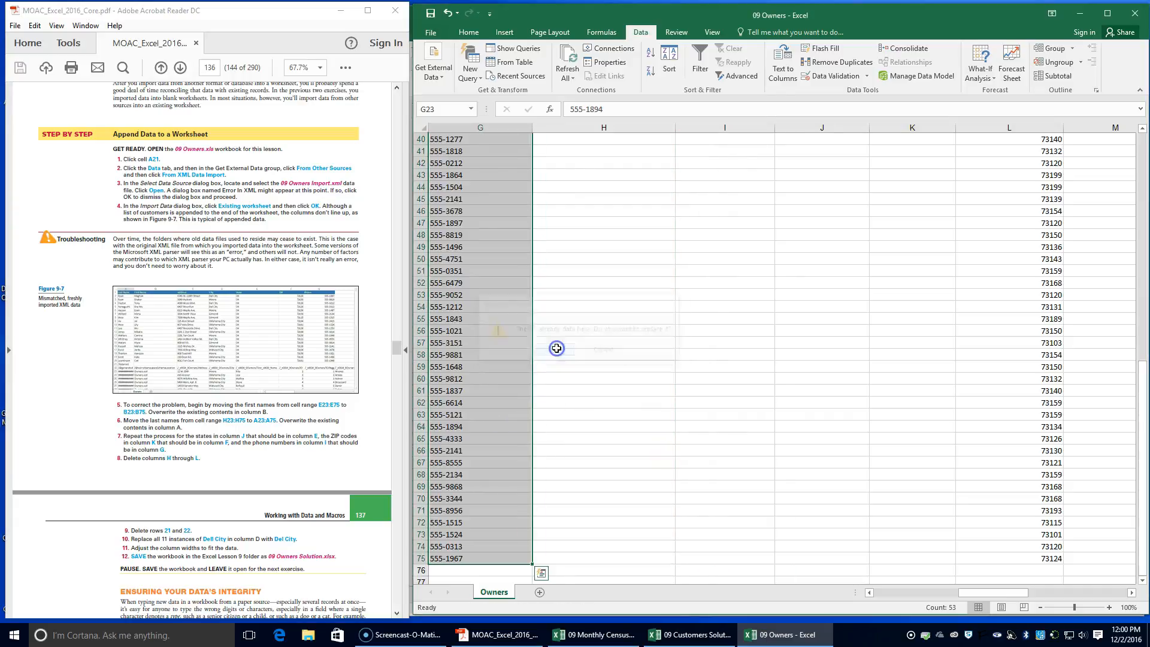
# Delete columns H through L from the Owners worksheet and return to the start of the sheet
pyautogui.moveTo(994, 592); pyautogui.dragTo(867, 599)
pyautogui.scroll(13, 1039, 419)
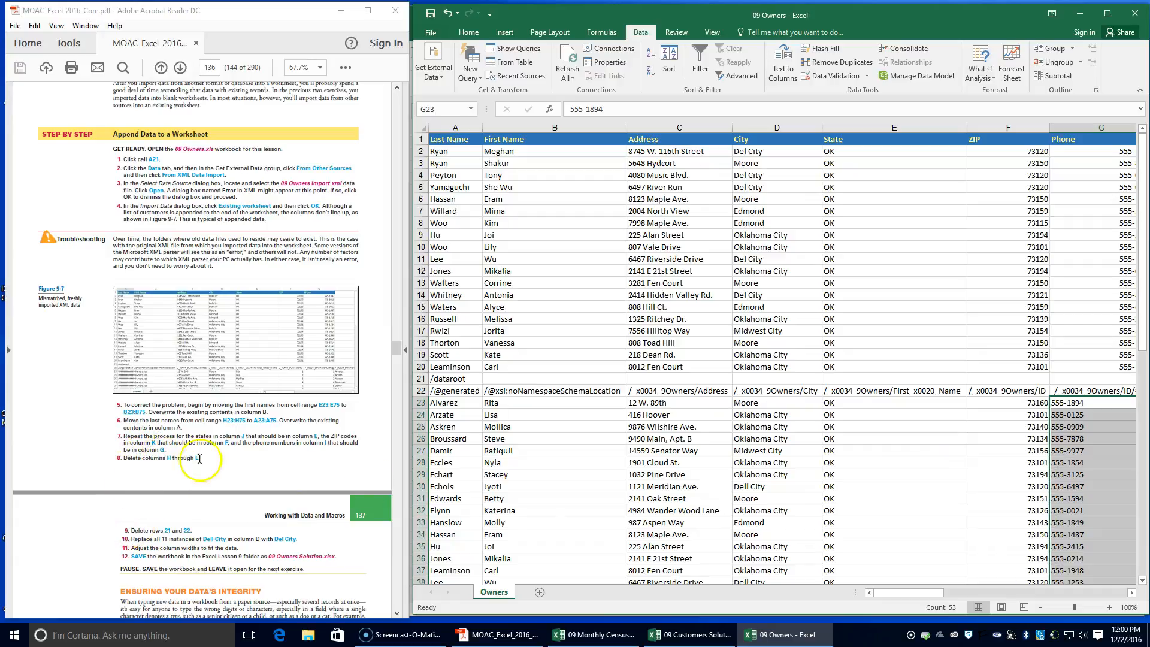
pyautogui.moveTo(895, 592); pyautogui.dragTo(997, 580)
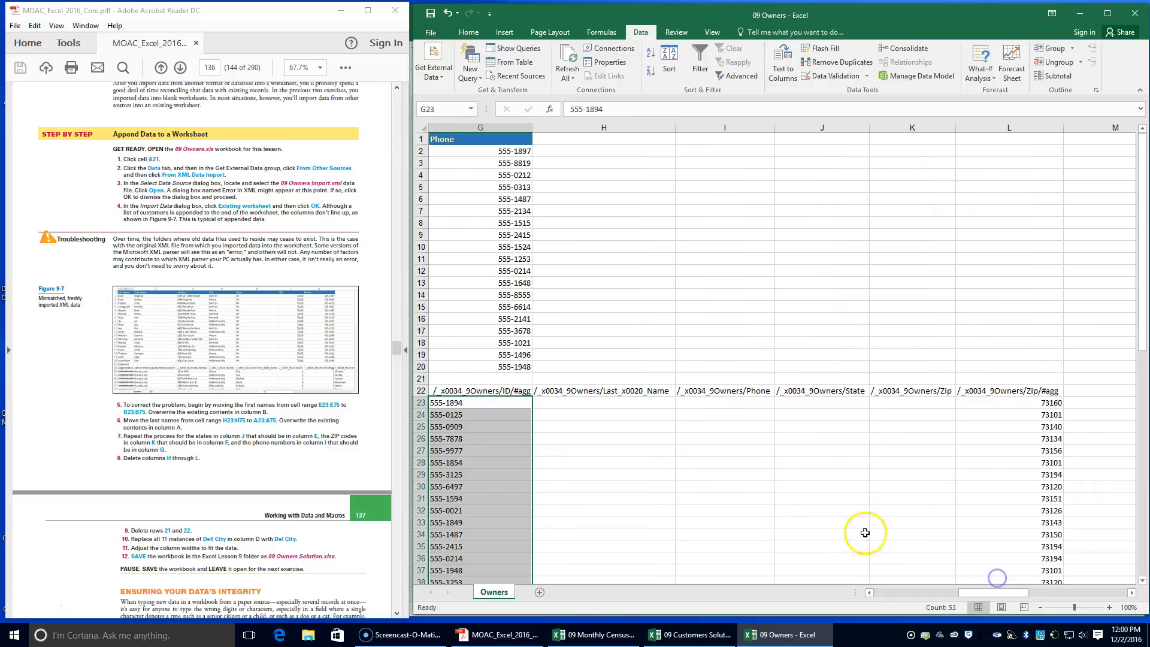
pyautogui.click(629, 127)
pyautogui.moveTo(632, 128); pyautogui.dragTo(1017, 120)
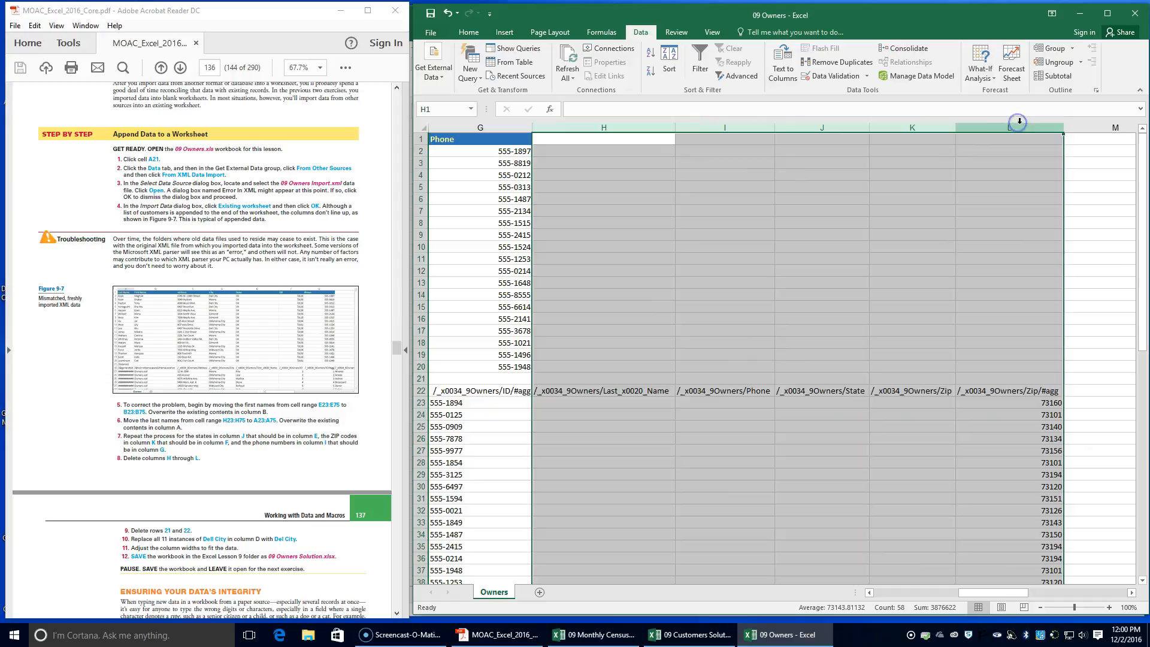
pyautogui.click(468, 32)
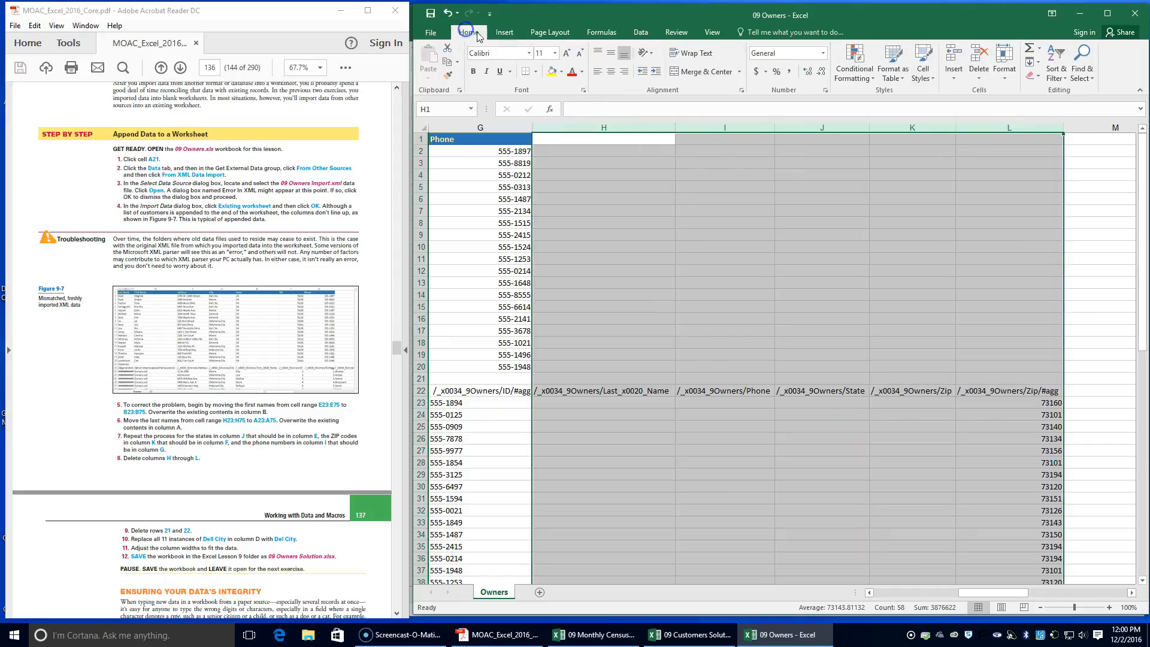
pyautogui.click(979, 55)
pyautogui.moveTo(964, 592); pyautogui.dragTo(845, 609)
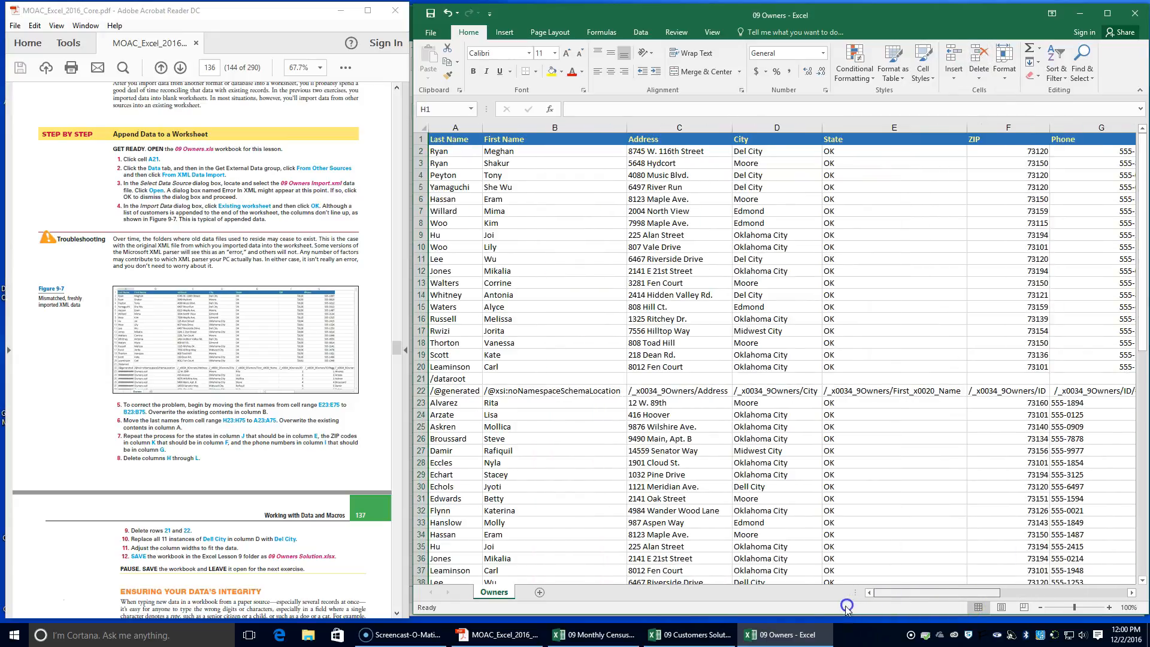
# Delete rows 21 and 22, which hold the stray XML root and field-path text, from the Owners worksheet
pyautogui.scroll(-1, 157, 492)
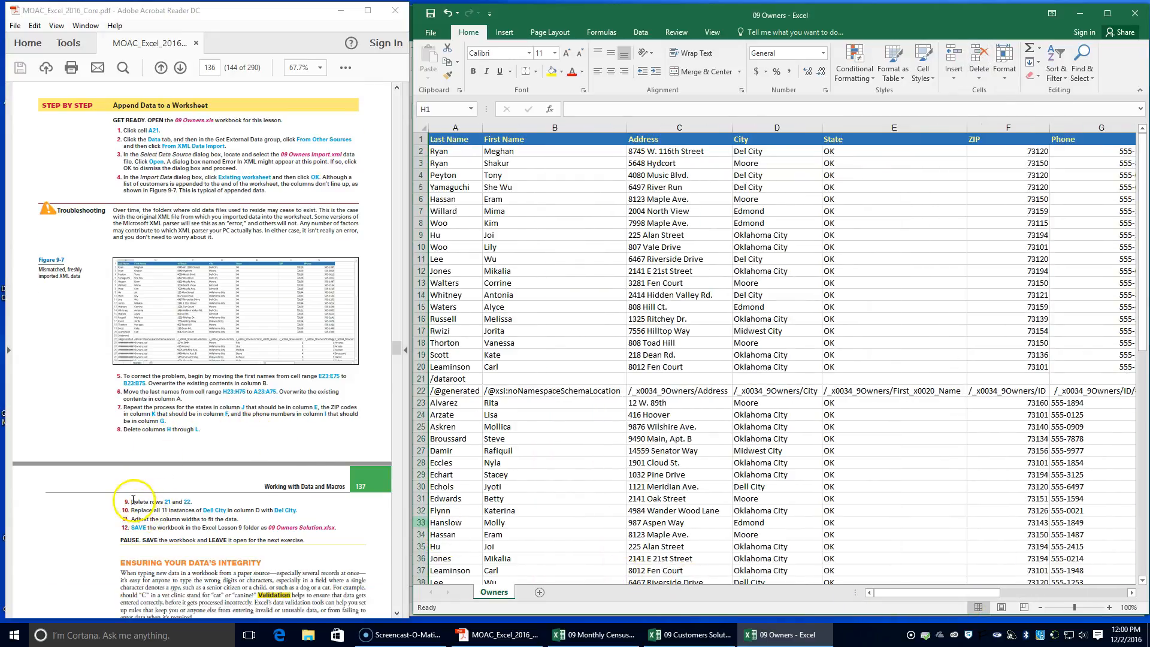
pyautogui.moveTo(421, 379); pyautogui.dragTo(419, 394)
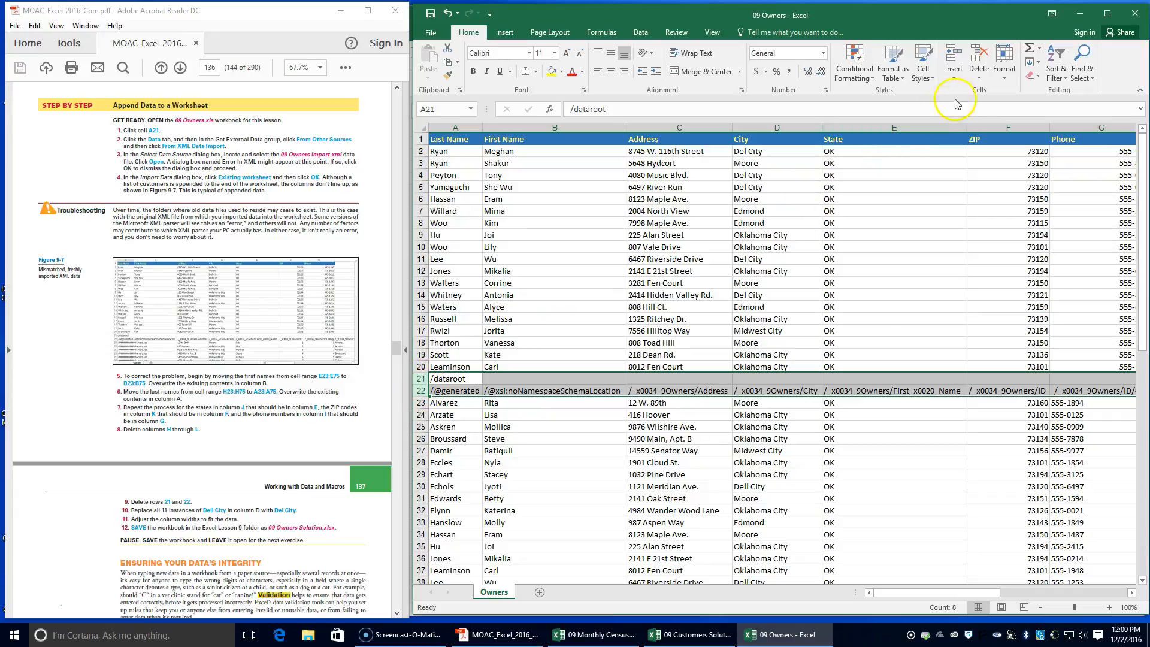
pyautogui.click(983, 55)
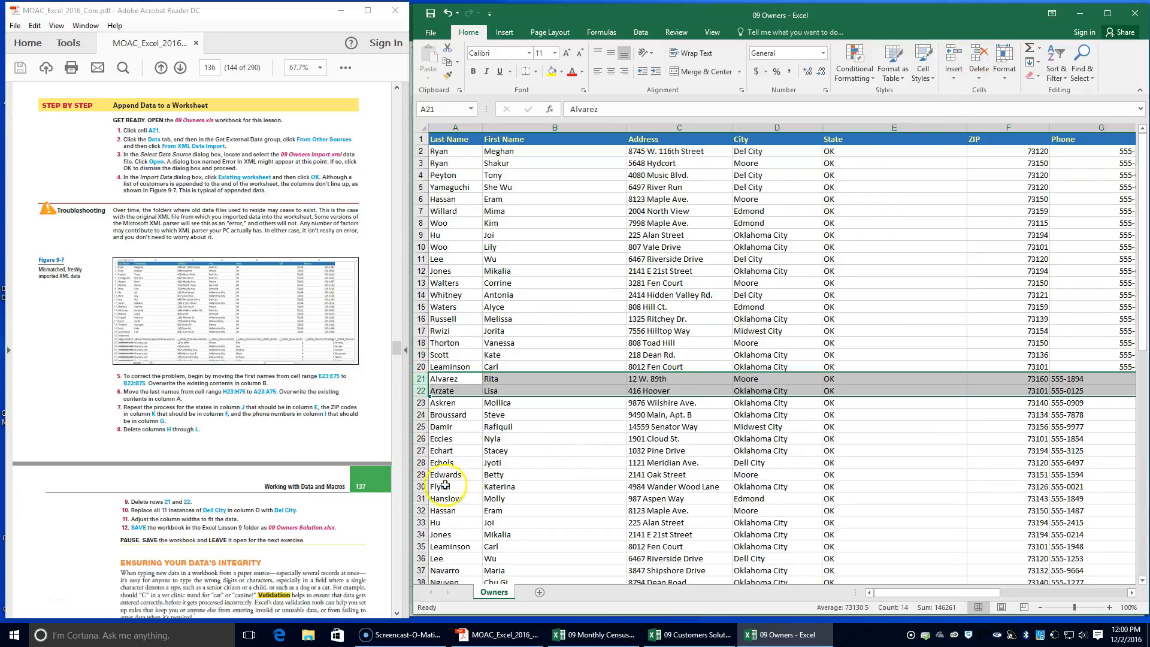
pyautogui.click(578, 261)
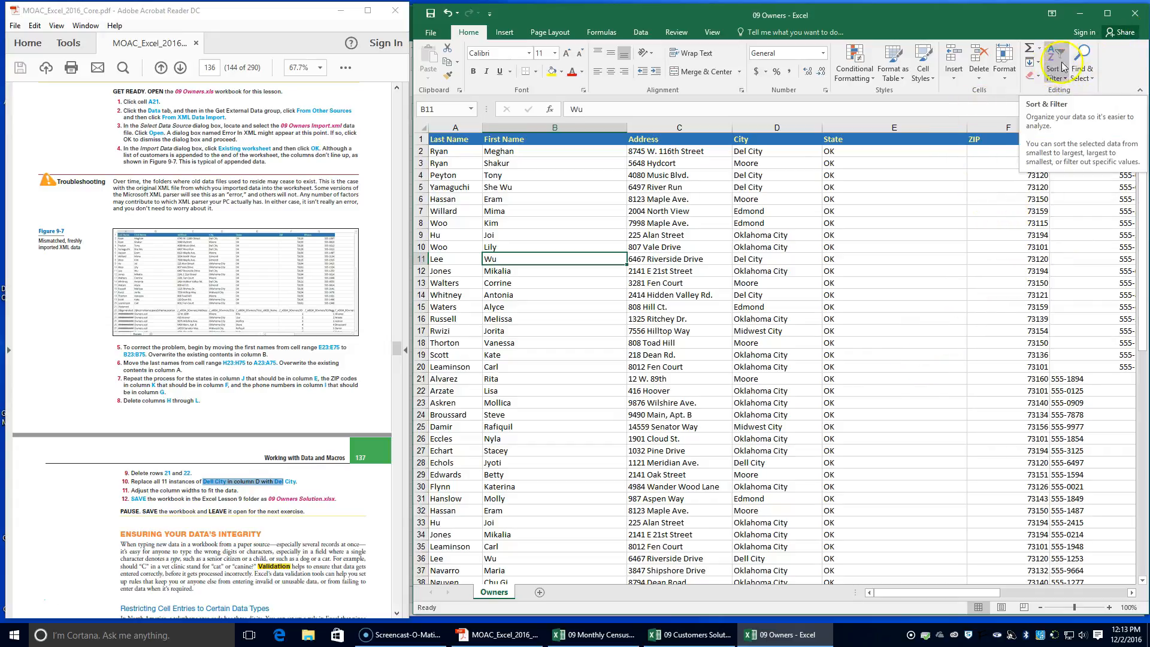
# Replace all instances of "Dell City" with "Del City" within the workbook, keeping the search by columns and looking in formulas
pyautogui.click(1085, 70)
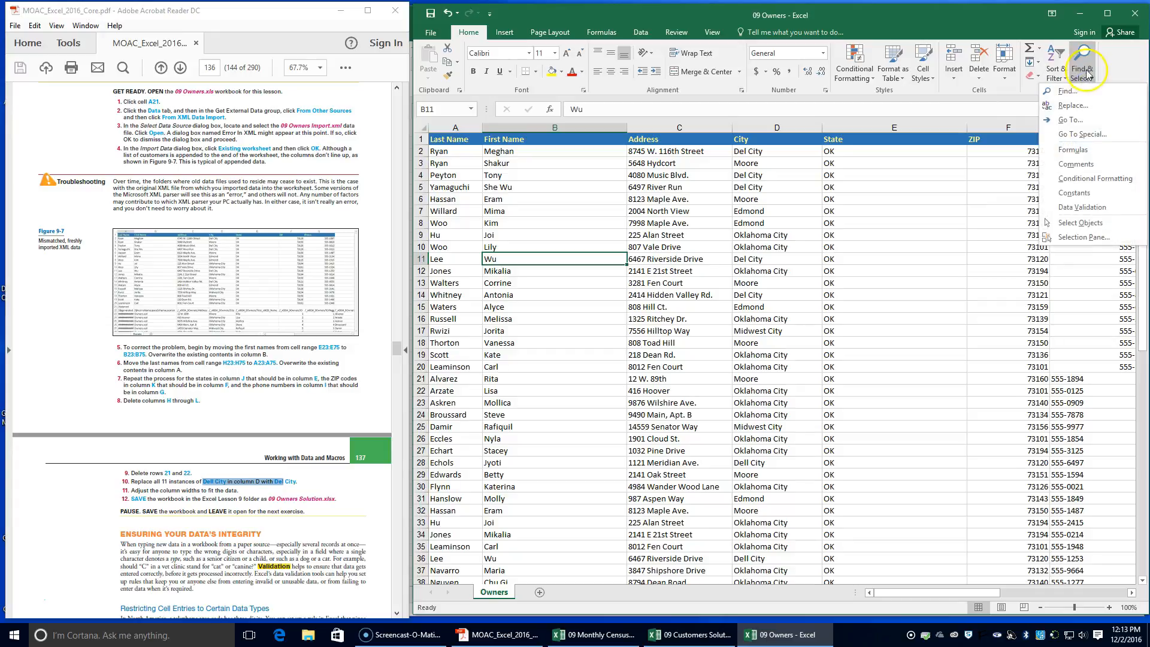
pyautogui.click(1072, 105)
pyautogui.click(753, 342)
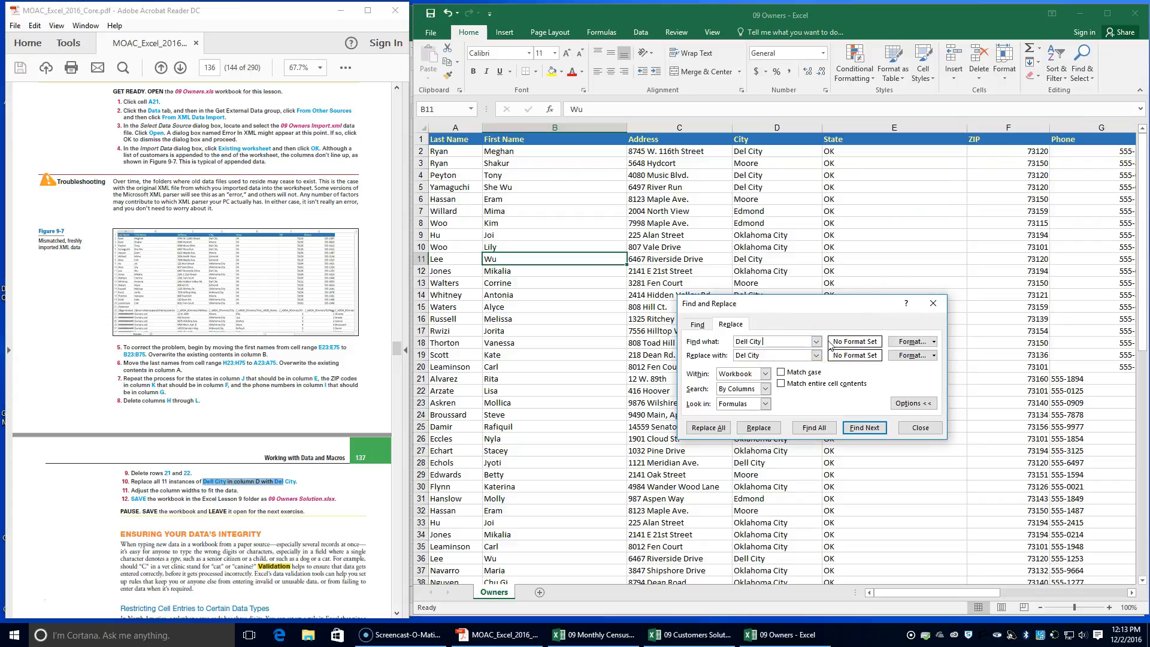
pyautogui.click(764, 360)
pyautogui.click(767, 404)
pyautogui.click(767, 404)
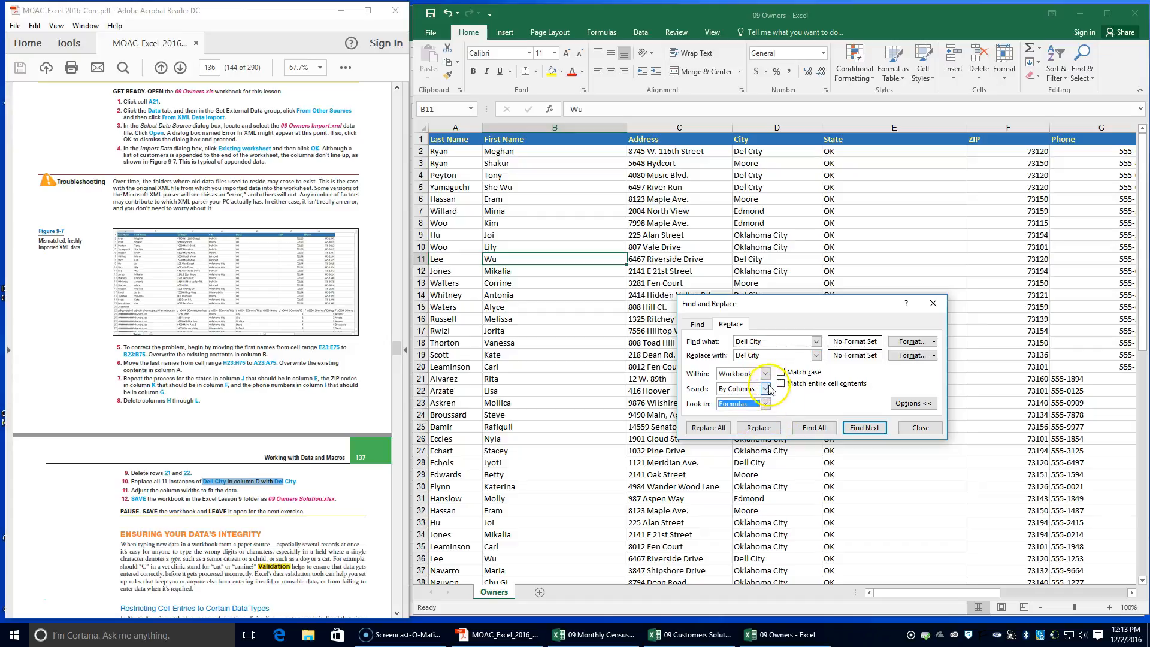
pyautogui.click(766, 374)
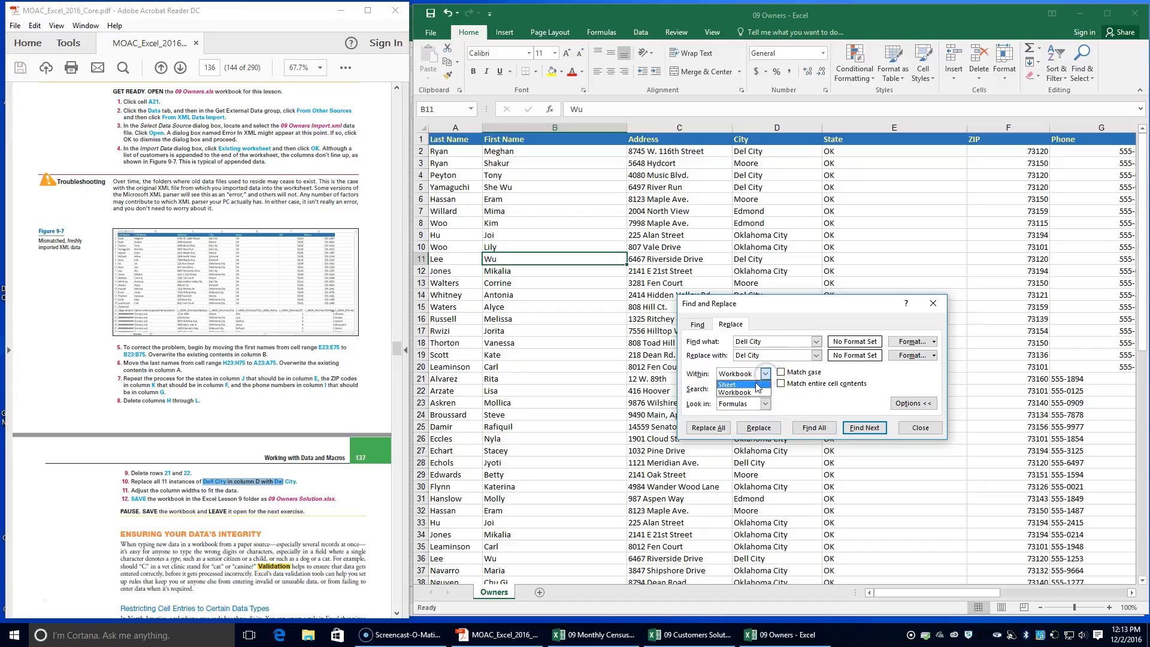
pyautogui.click(766, 375)
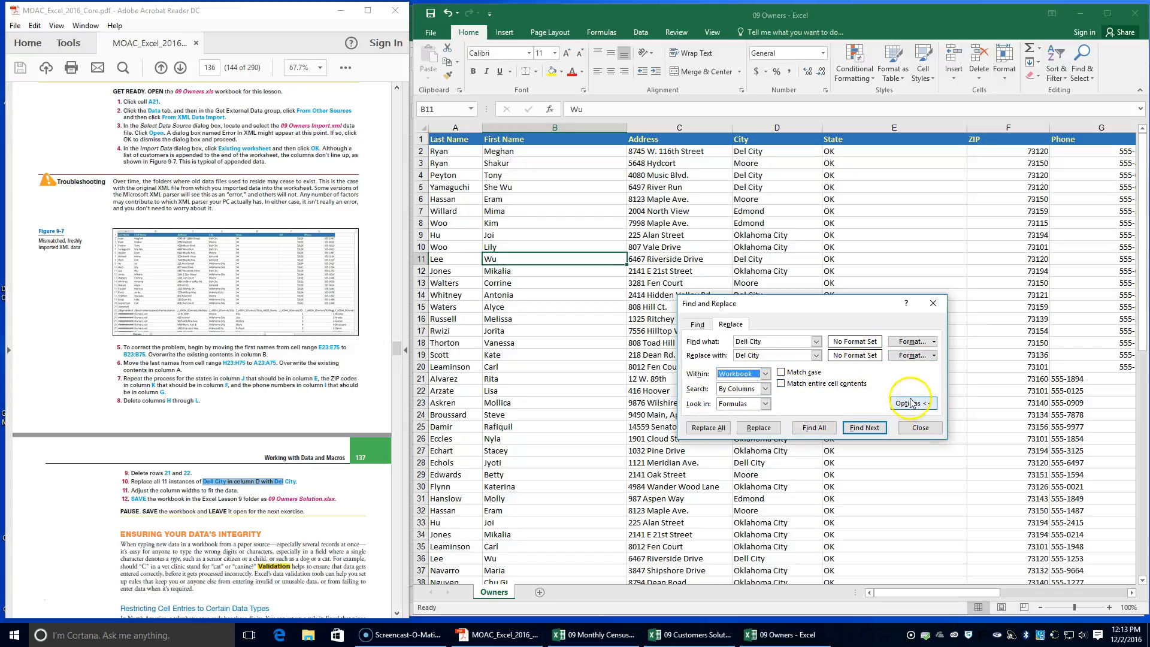
pyautogui.click(717, 430)
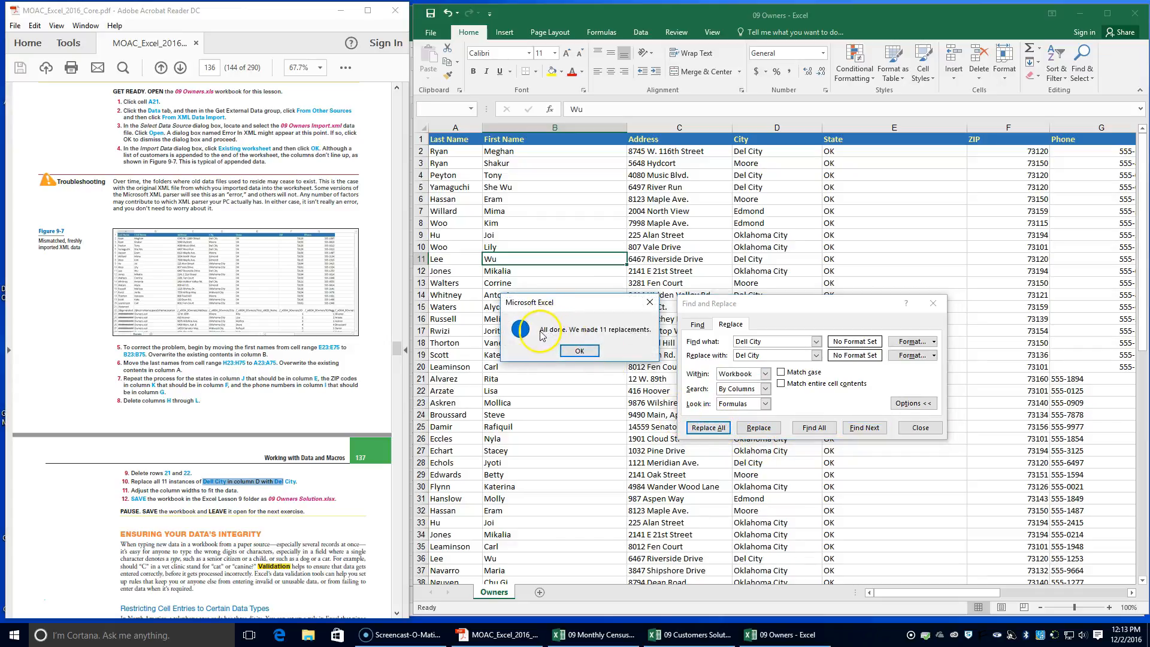
pyautogui.click(580, 352)
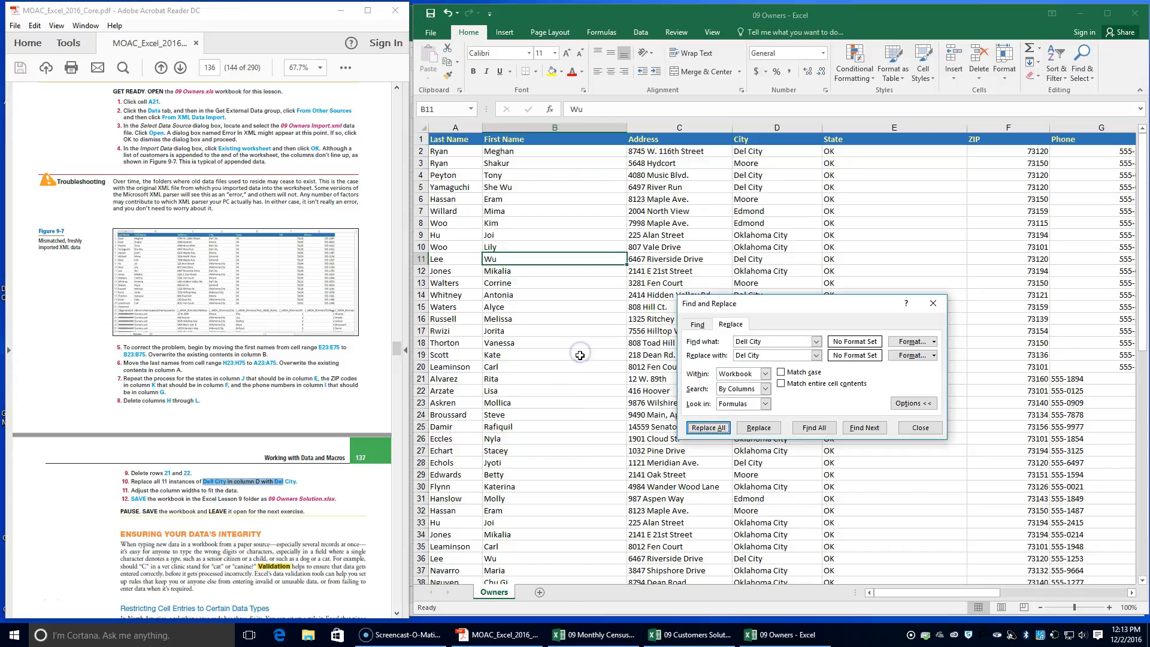
pyautogui.click(920, 429)
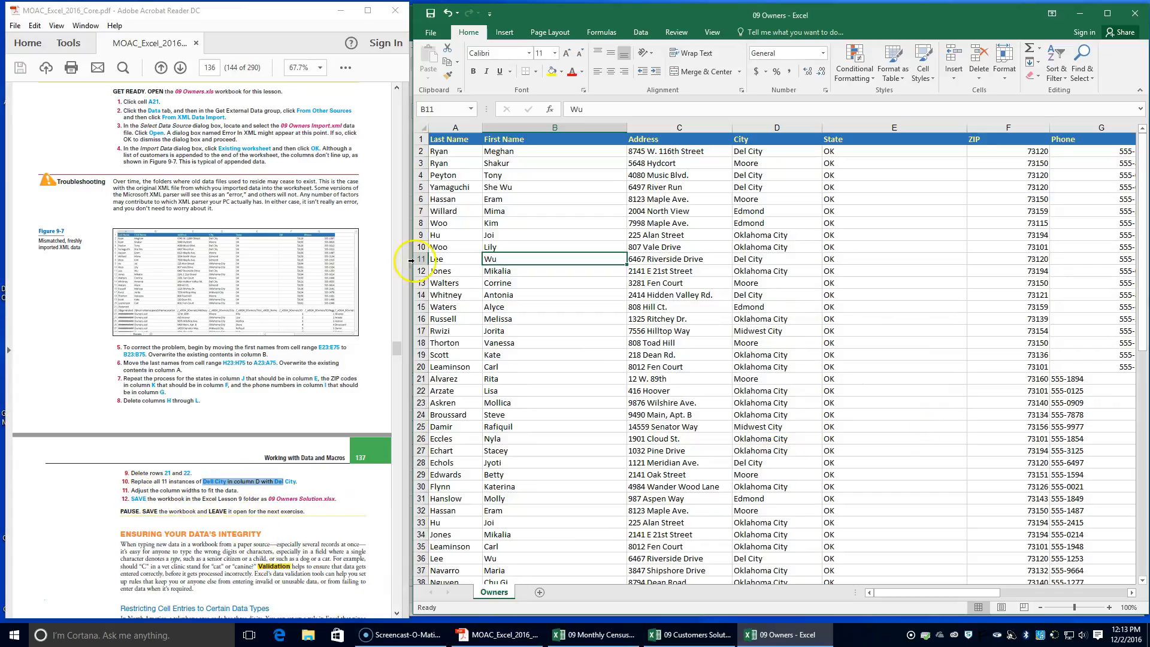
# AutoFit the widths of columns A through G to their contents
pyautogui.doubleClick(483, 127)
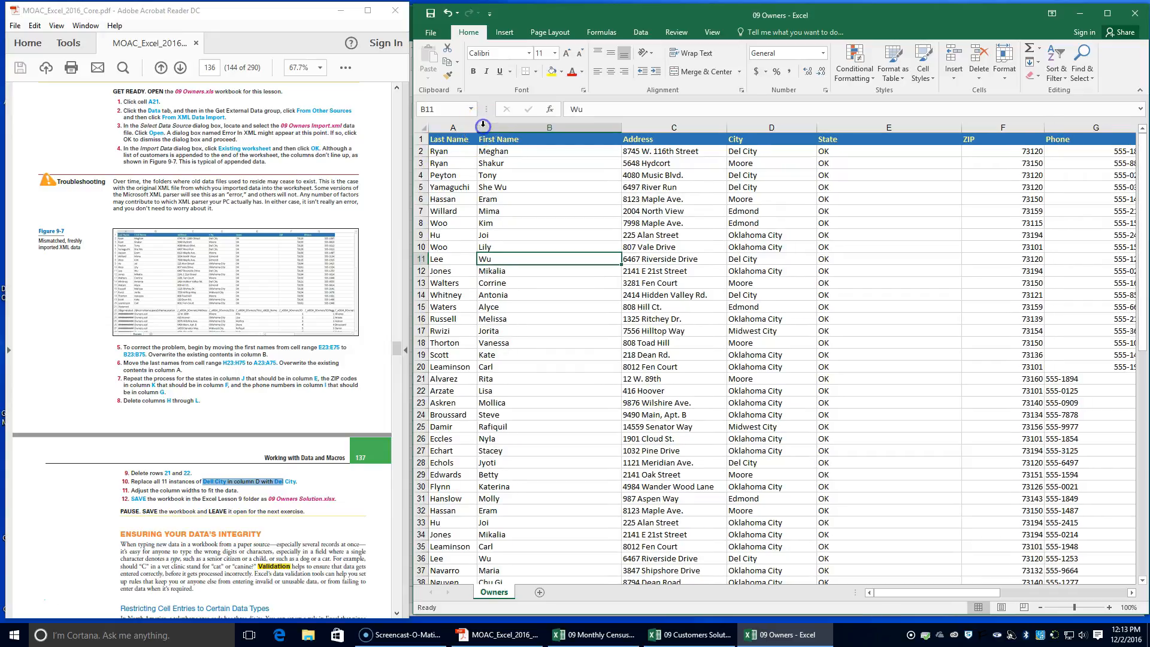
pyautogui.doubleClick(623, 126)
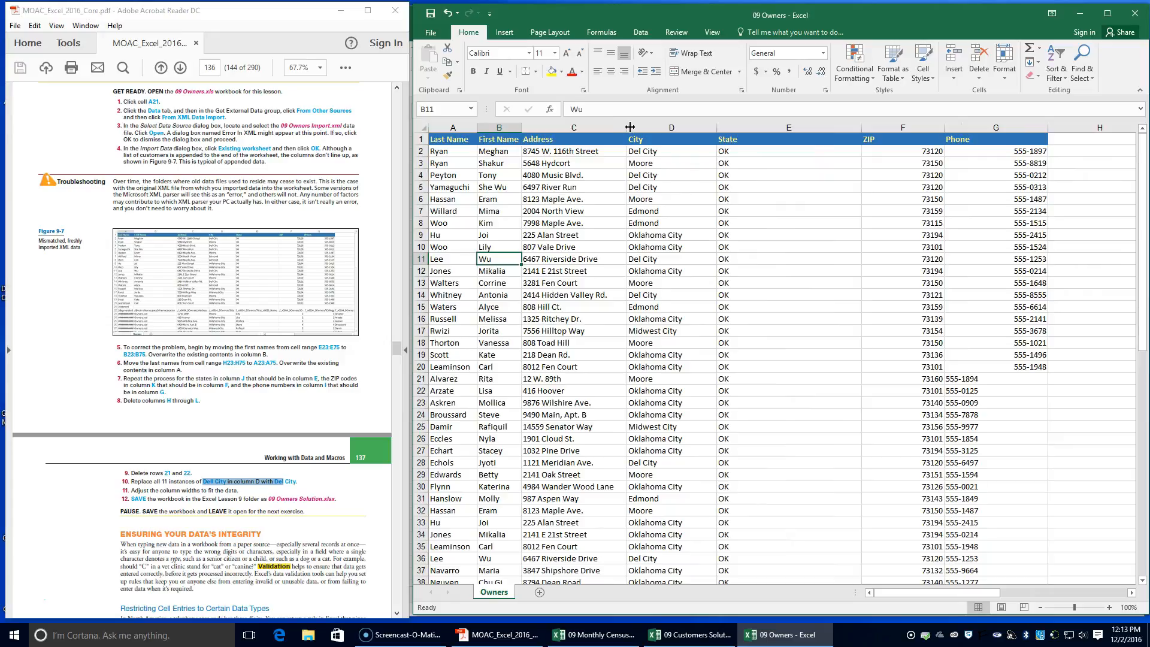
pyautogui.doubleClick(628, 126)
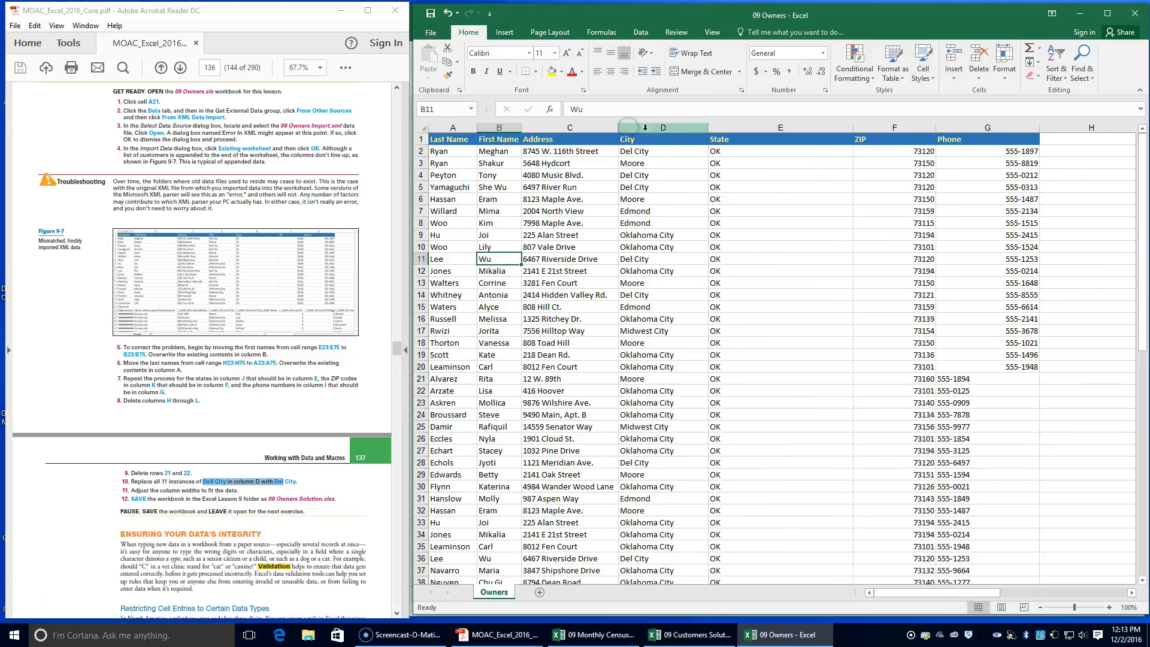
pyautogui.doubleClick(709, 127)
pyautogui.doubleClick(822, 127)
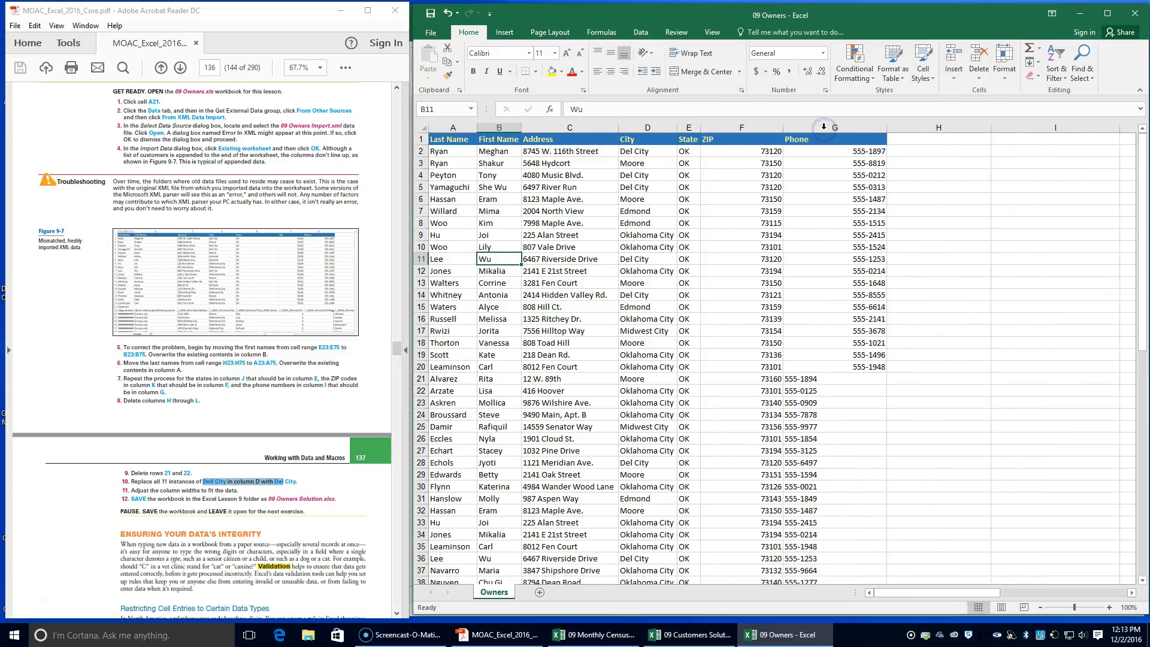
pyautogui.doubleClick(783, 127)
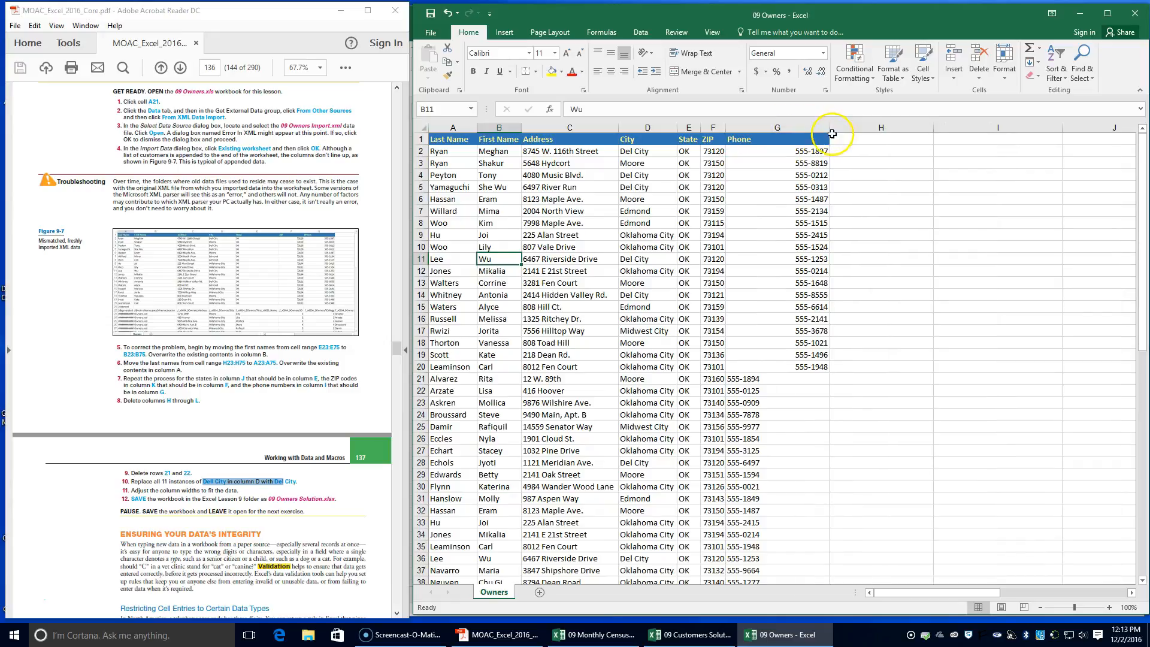
pyautogui.doubleClick(830, 127)
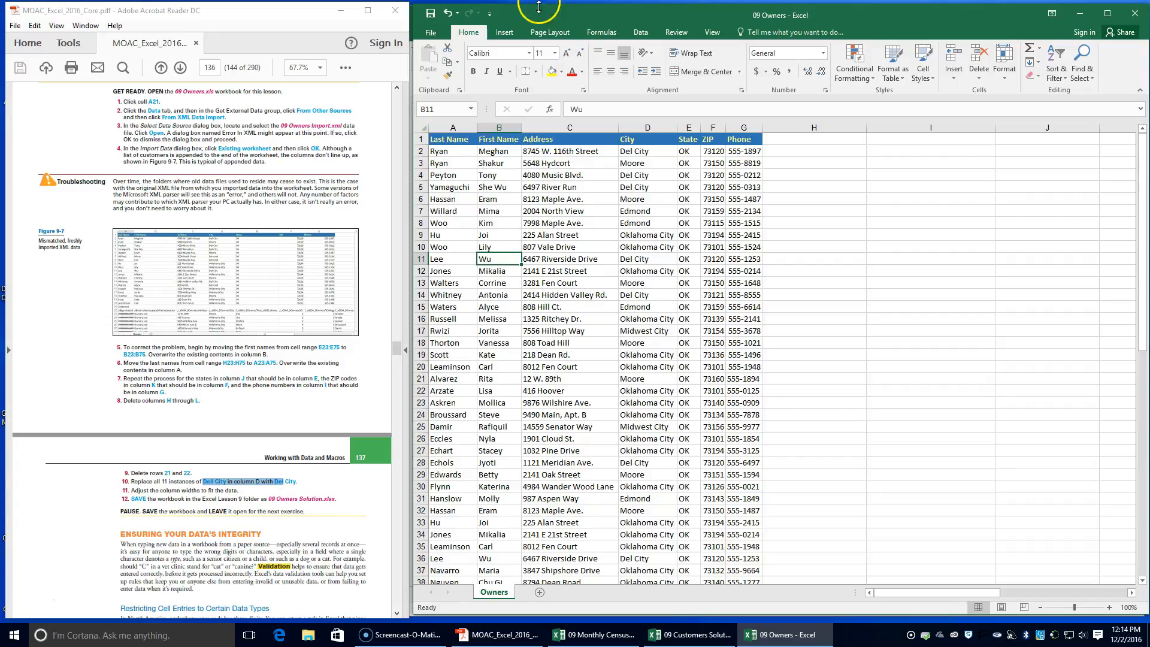
# Save the workbook in the Lesson 9 folder as 09 Owners Solution
pyautogui.click(431, 33)
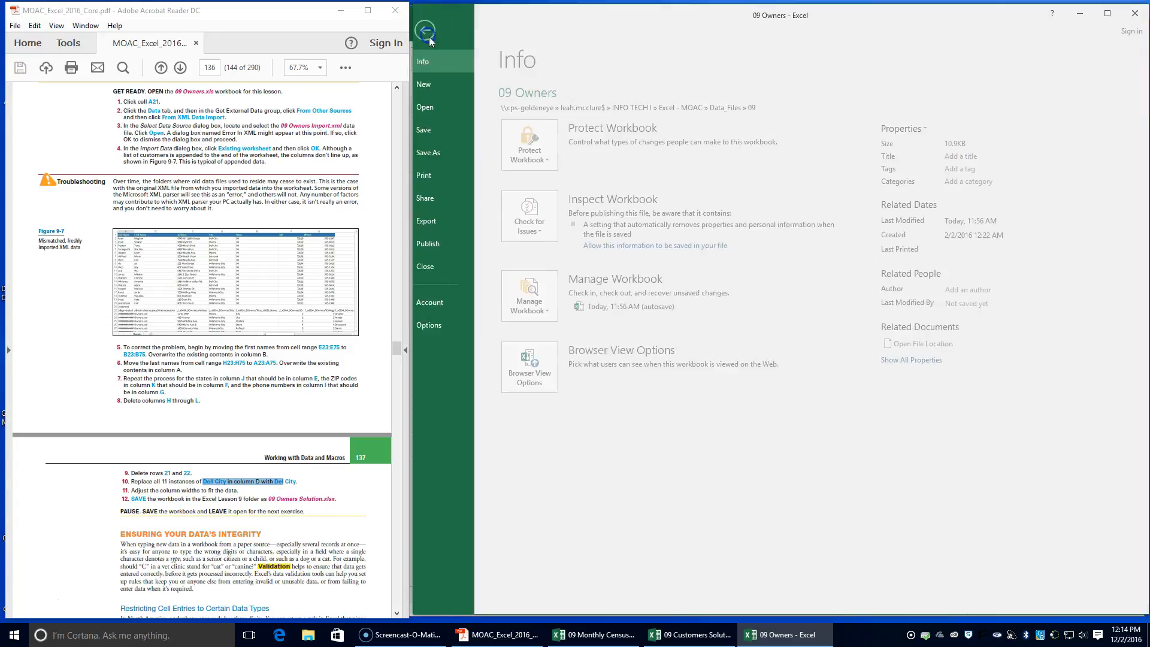
pyautogui.click(450, 152)
pyautogui.click(746, 195)
pyautogui.click(561, 243)
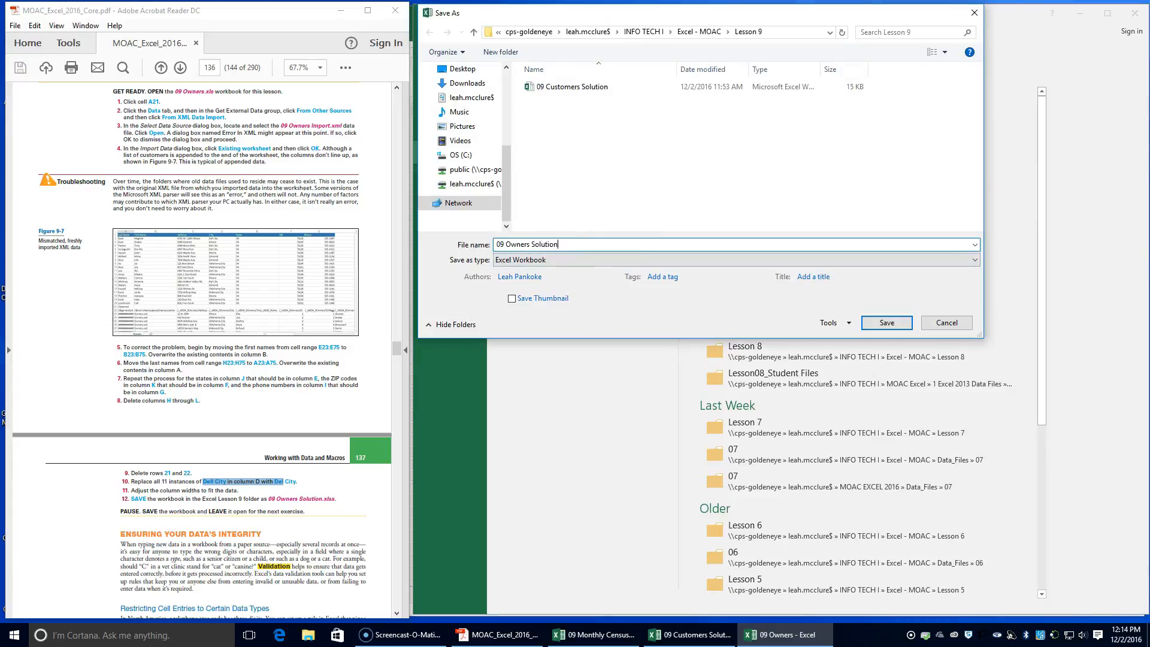
pyautogui.press('Return')
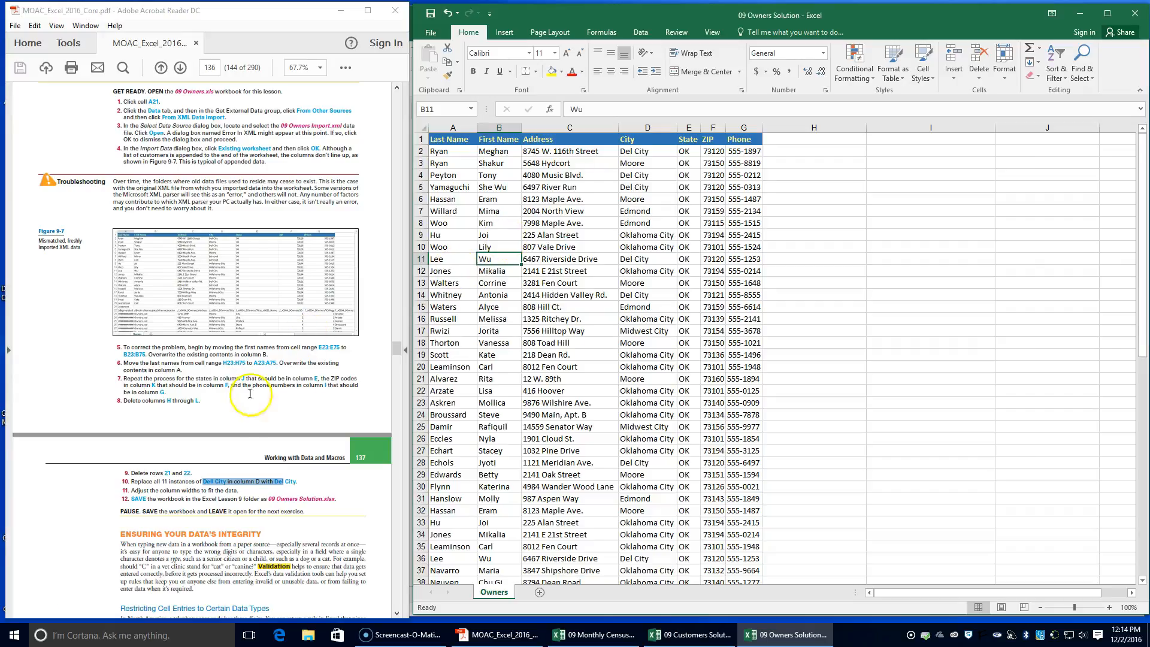
# Open 09 Vet Clinic Patients from the 09 folder in INFO TECH I > Excel - MOAC > Data_Files, beside the instructions, and enable editing
pyautogui.scroll(-1, 239, 440)
pyautogui.scroll(-3, 238, 455)
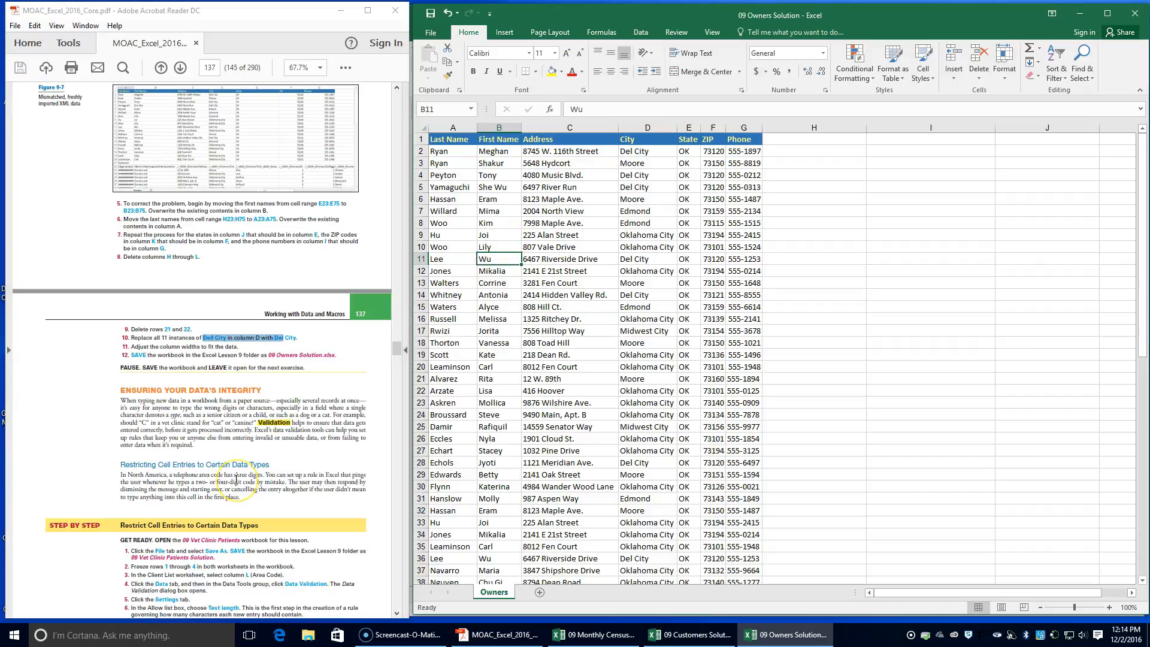
pyautogui.scroll(-3, 236, 479)
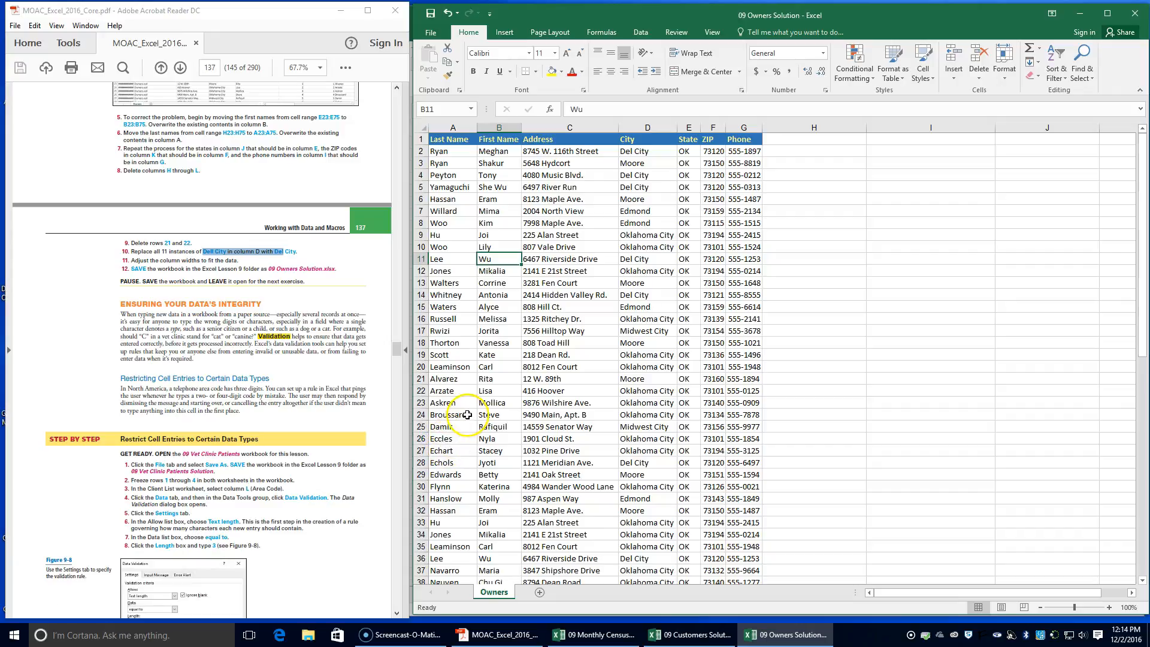
pyautogui.click(309, 636)
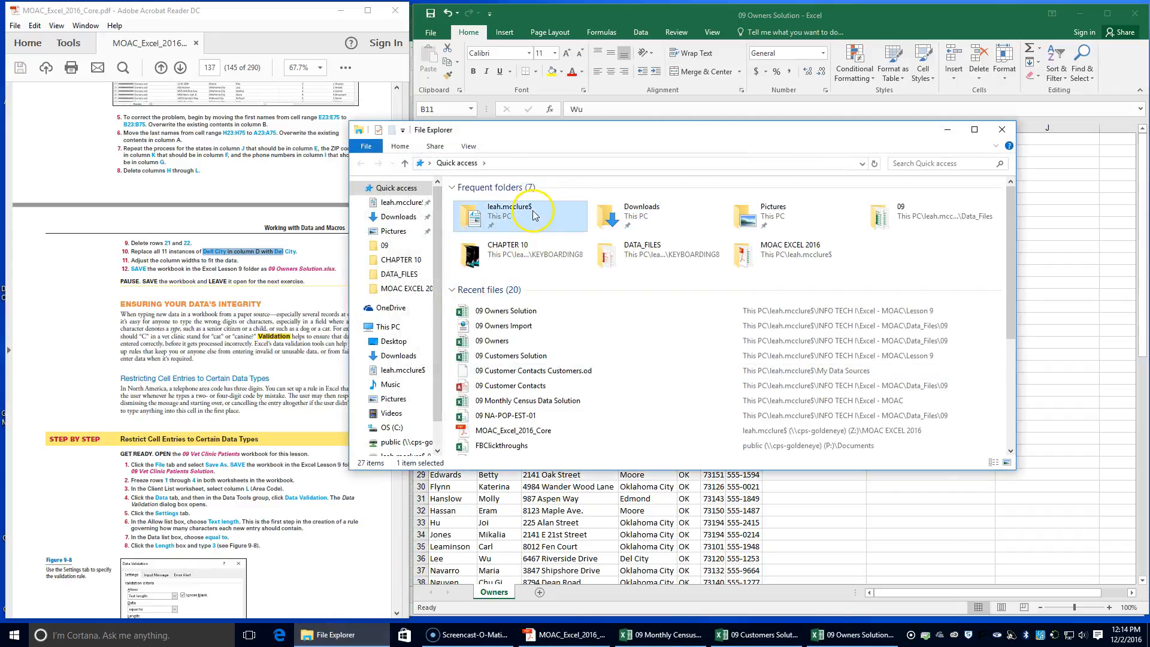
pyautogui.doubleClick(510, 210)
pyautogui.doubleClick(488, 440)
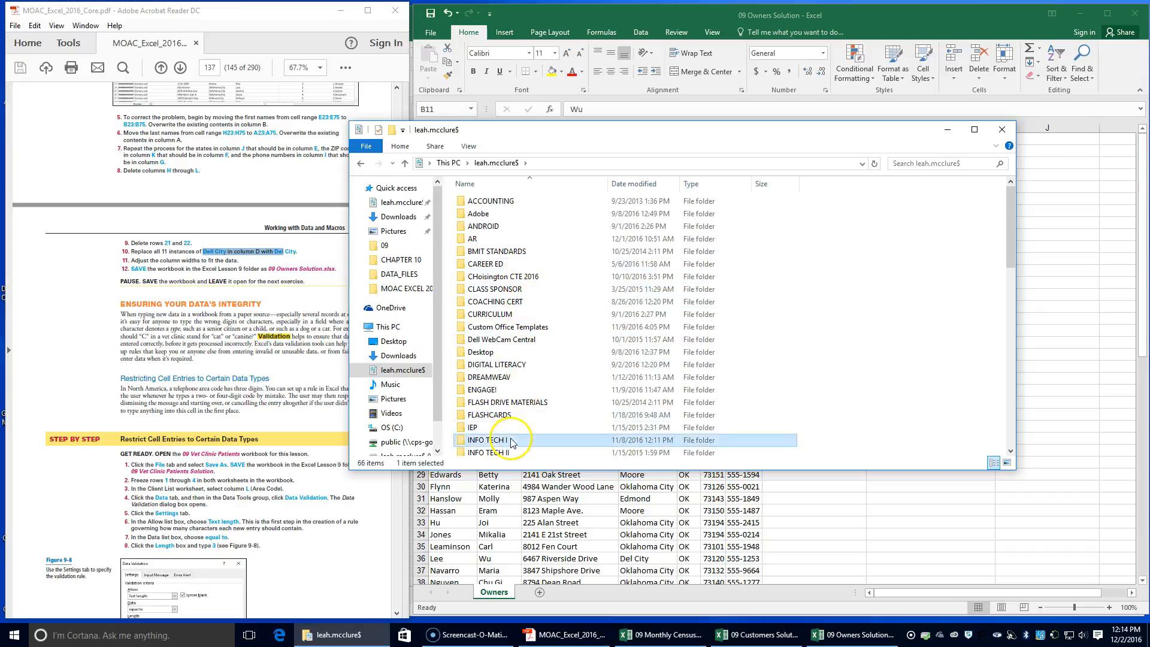
pyautogui.doubleClick(509, 227)
pyautogui.doubleClick(510, 203)
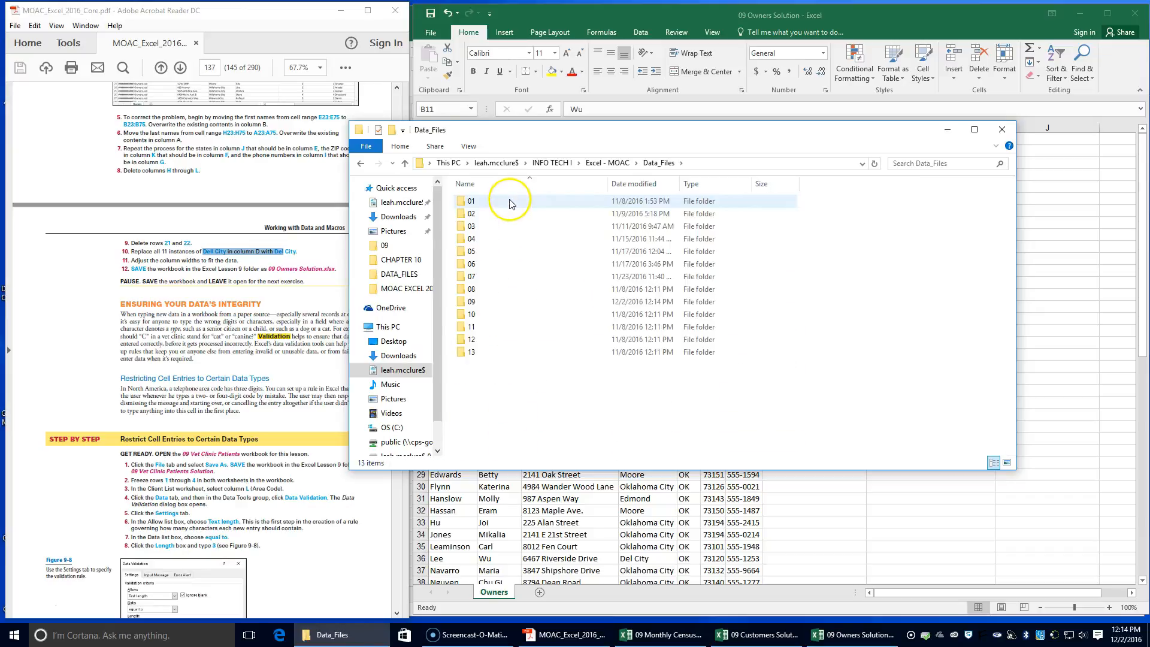
pyautogui.doubleClick(486, 302)
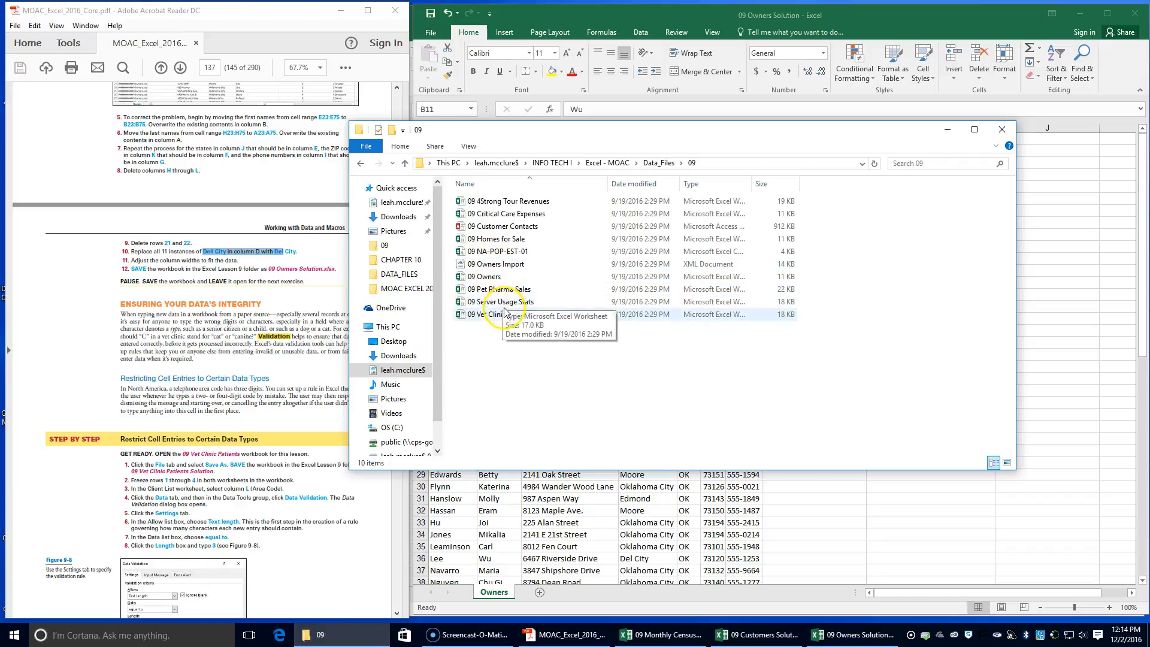
pyautogui.doubleClick(499, 314)
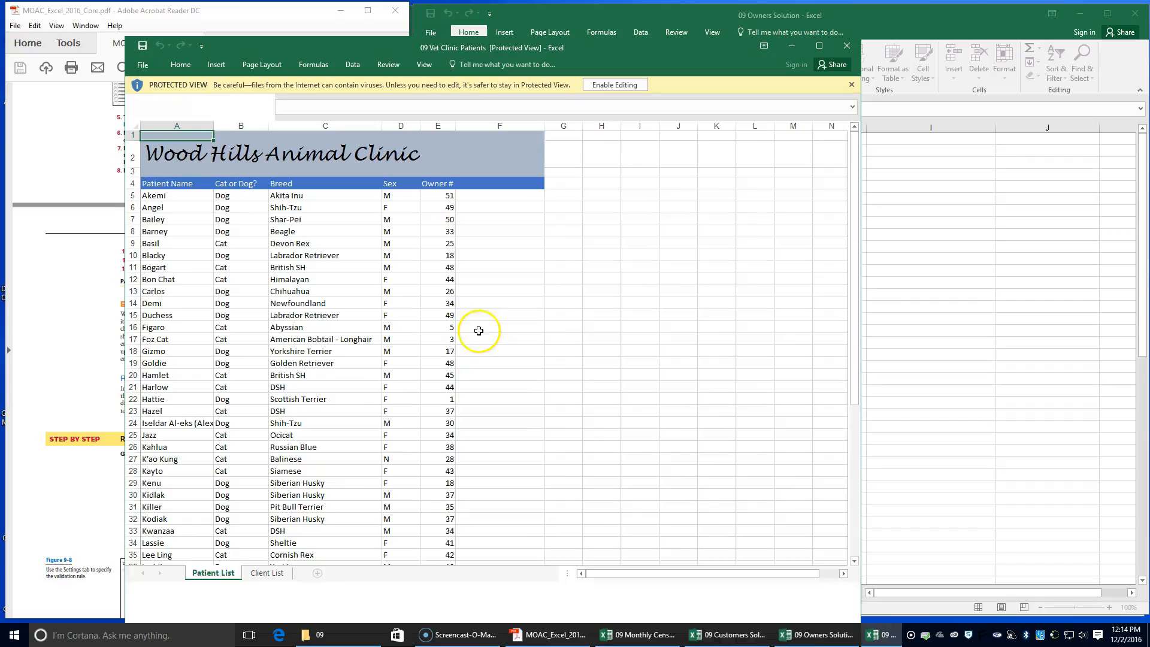
pyautogui.moveTo(518, 48); pyautogui.dragTo(800, 16)
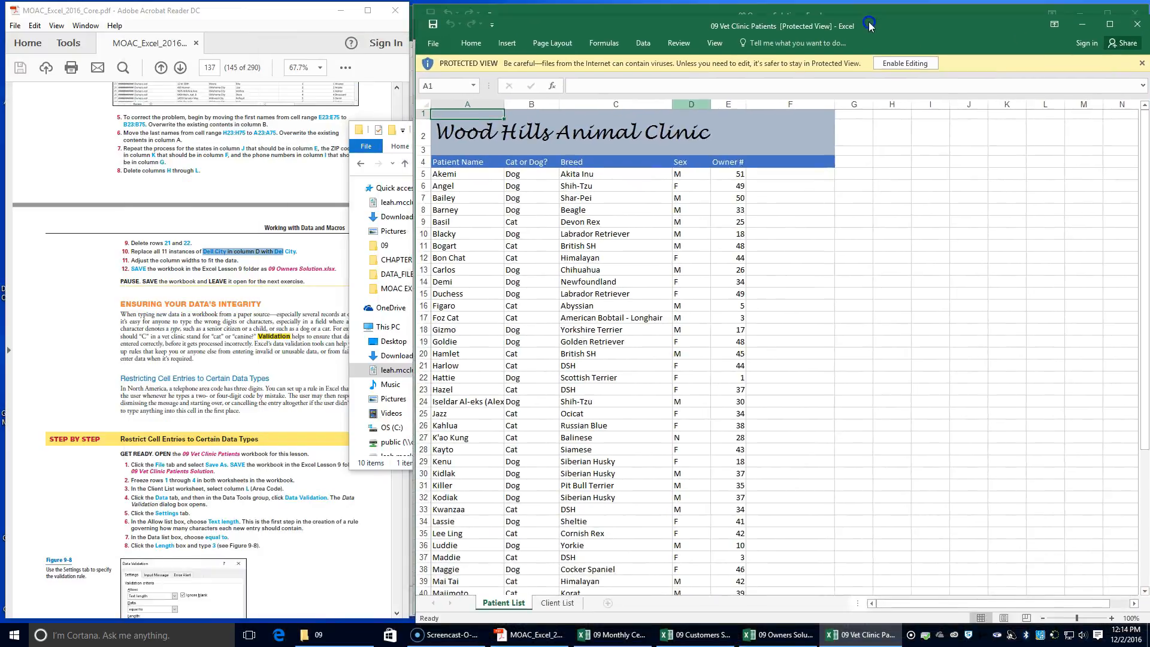
pyautogui.click(883, 53)
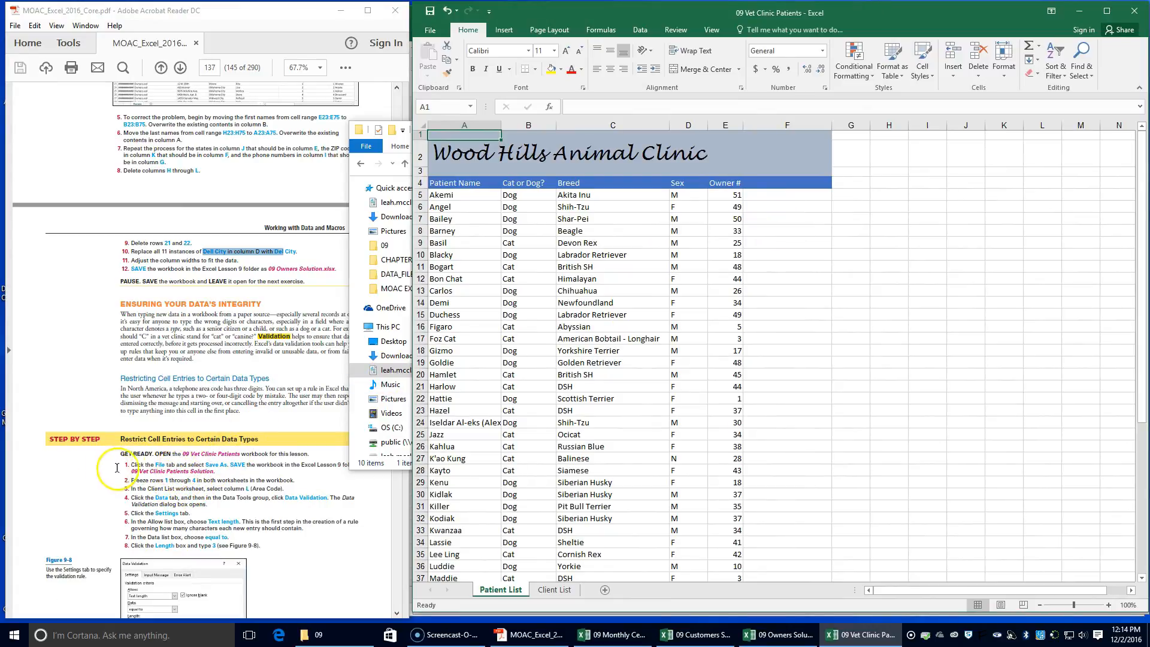
# Close the Data_Files folder window and save the workbook in the Lesson 9 folder as 09 Vet Clinic Patients Solution
pyautogui.click(429, 33)
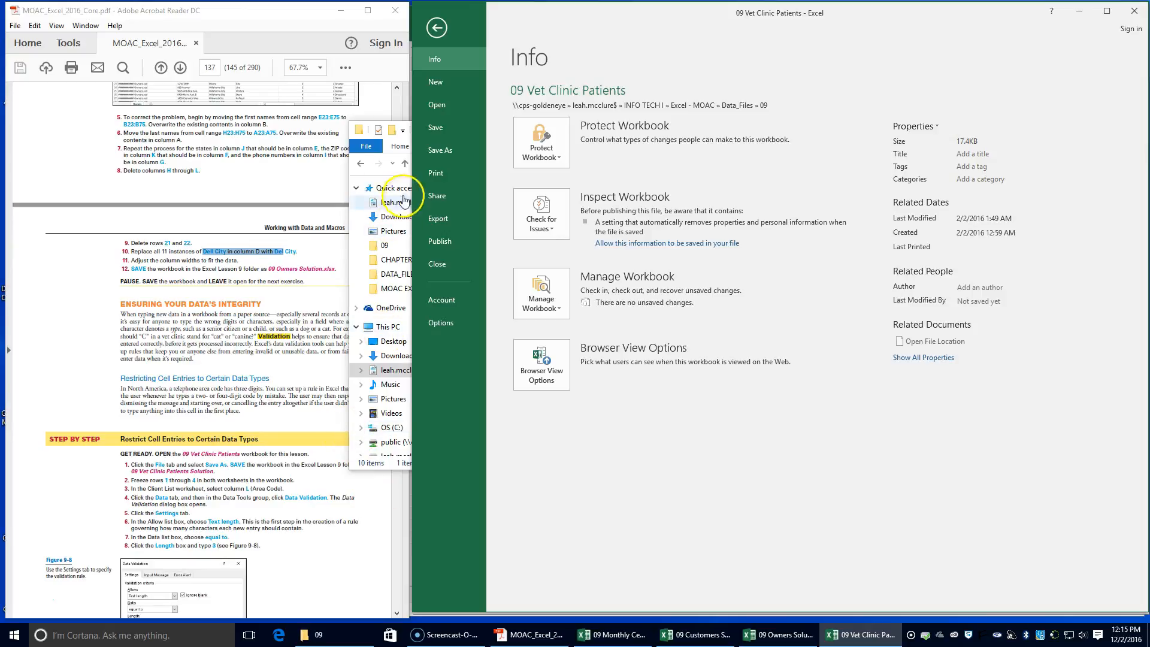
pyautogui.click(361, 163)
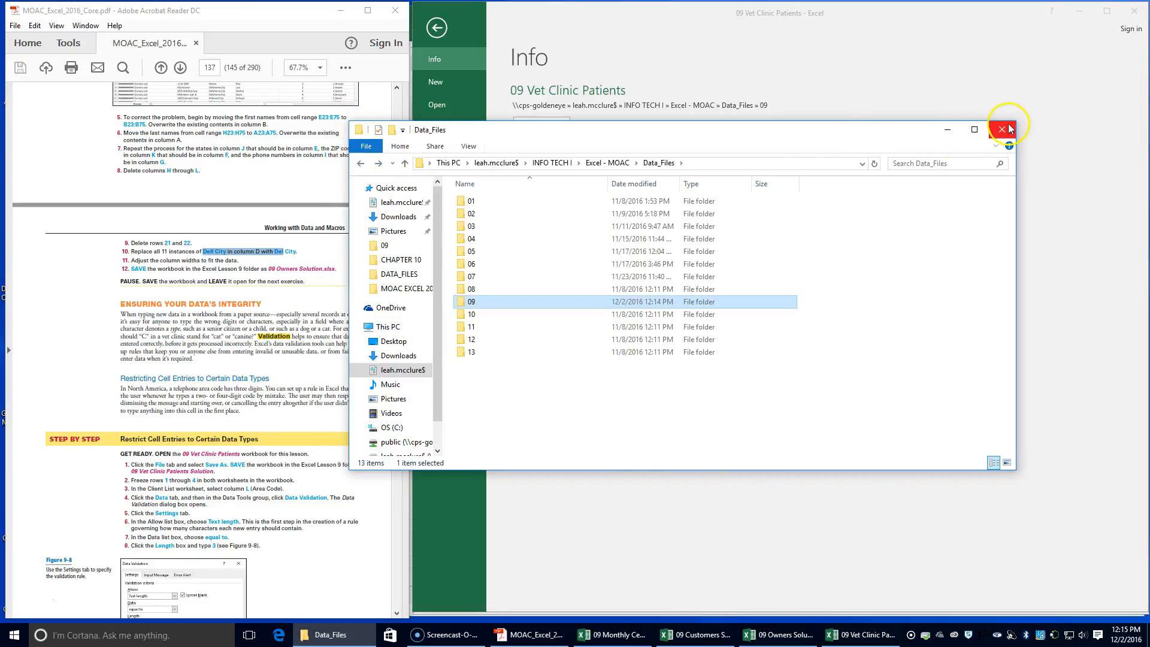
pyautogui.click(1002, 129)
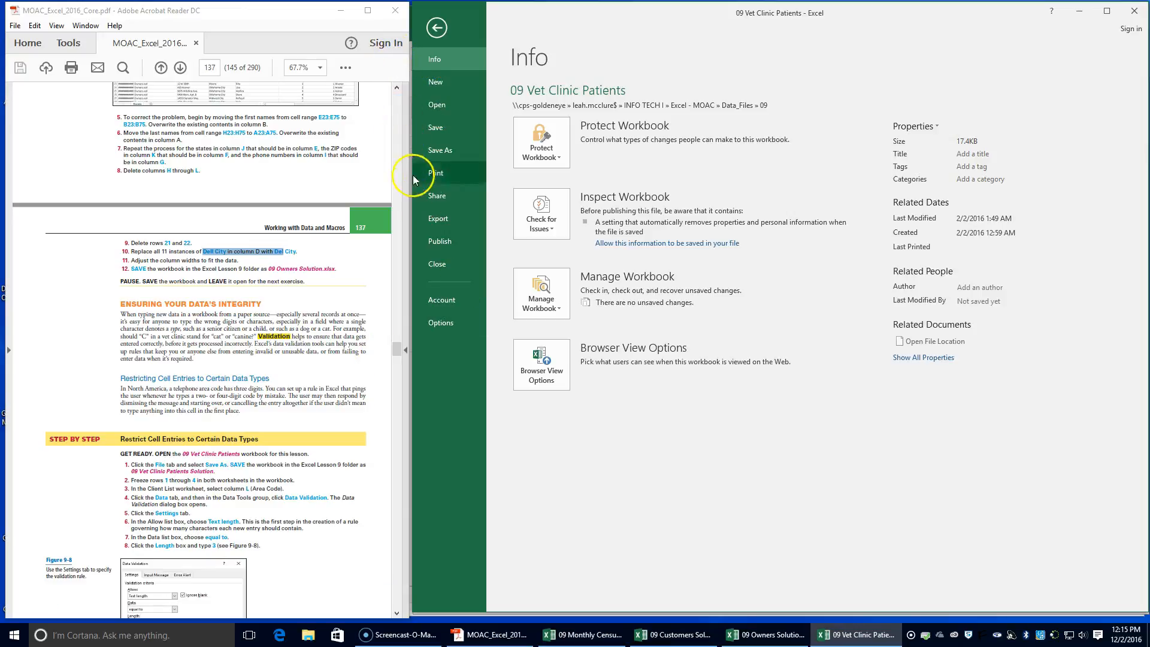
pyautogui.click(448, 145)
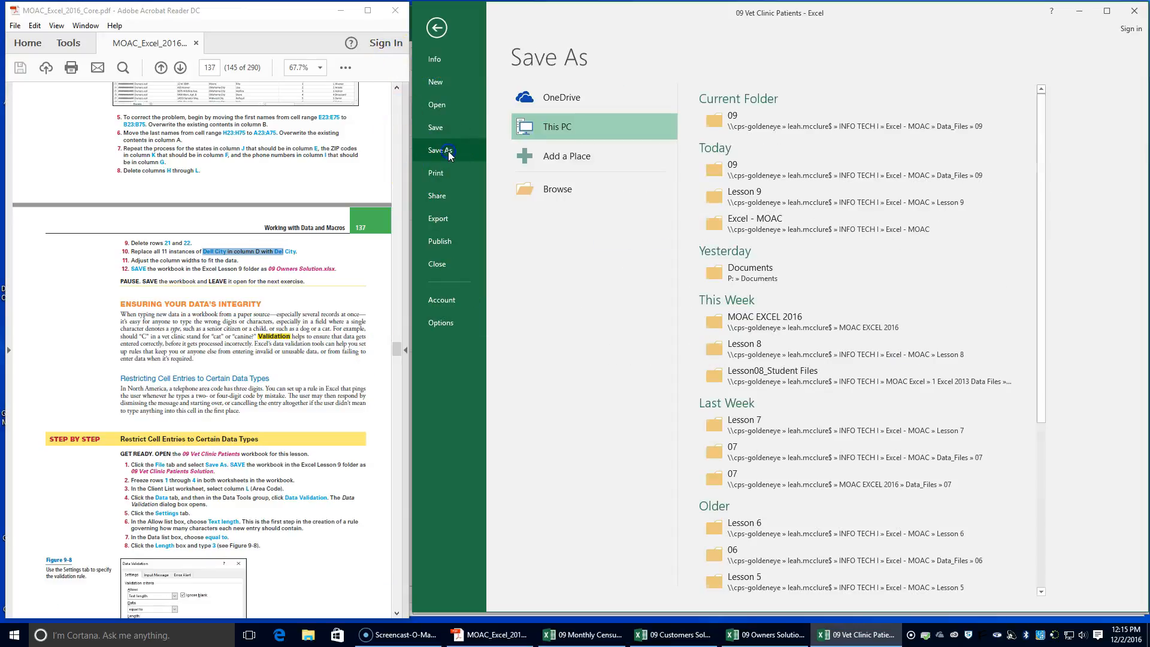
pyautogui.click(753, 194)
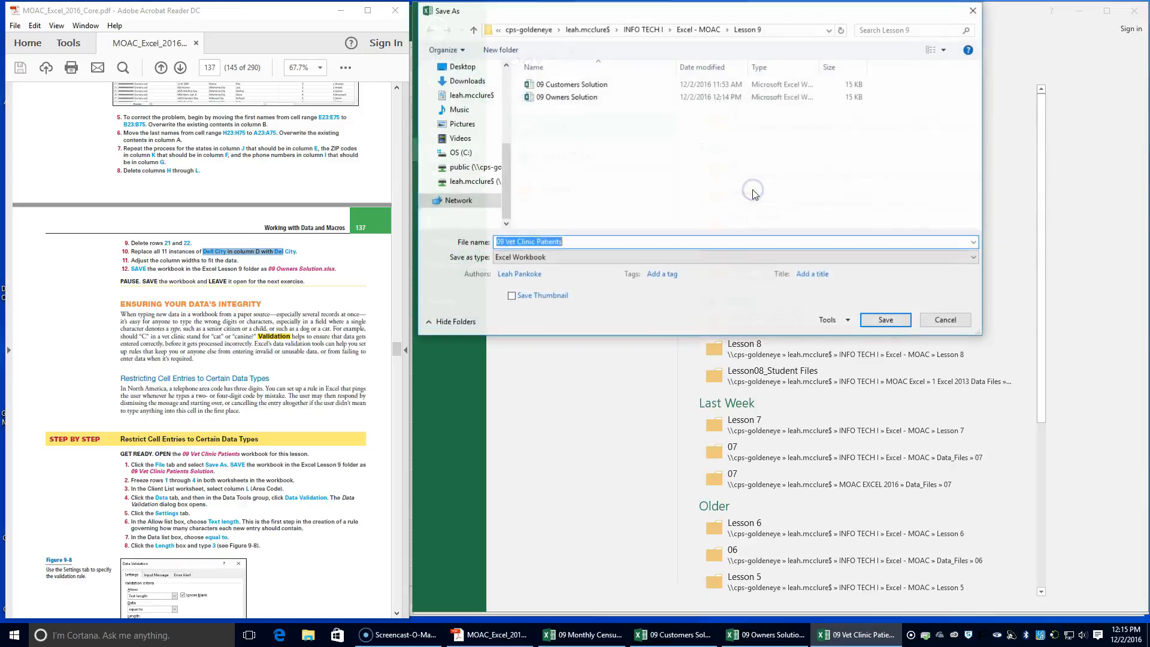
pyautogui.click(584, 241)
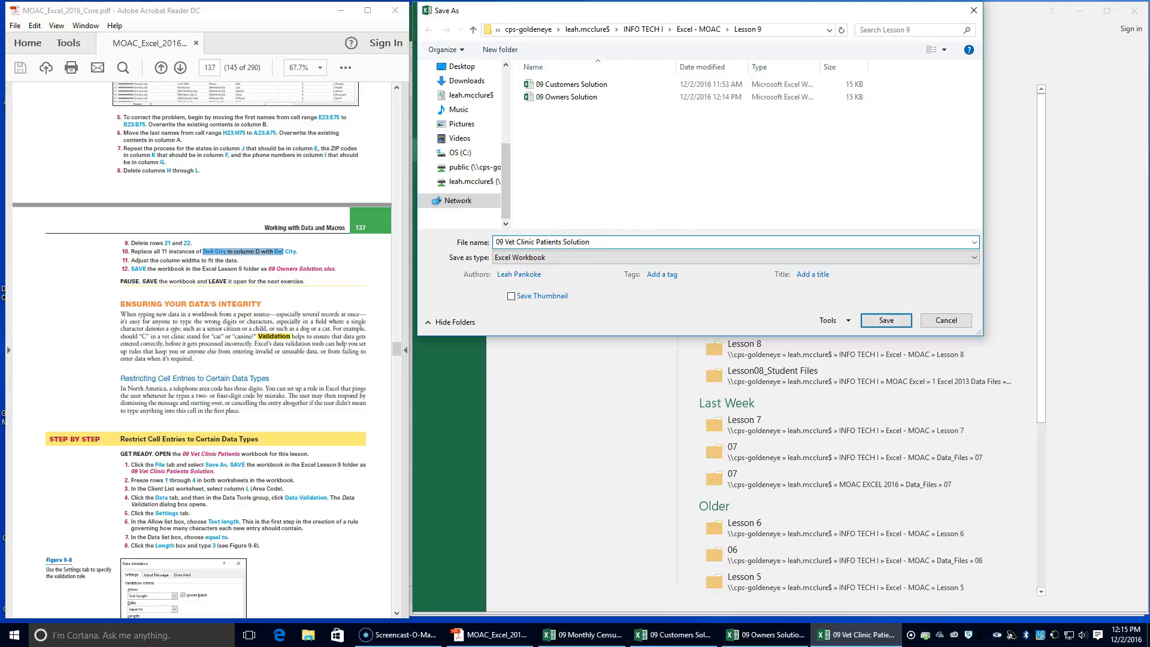
pyautogui.write('Solution')
pyautogui.press('Return')
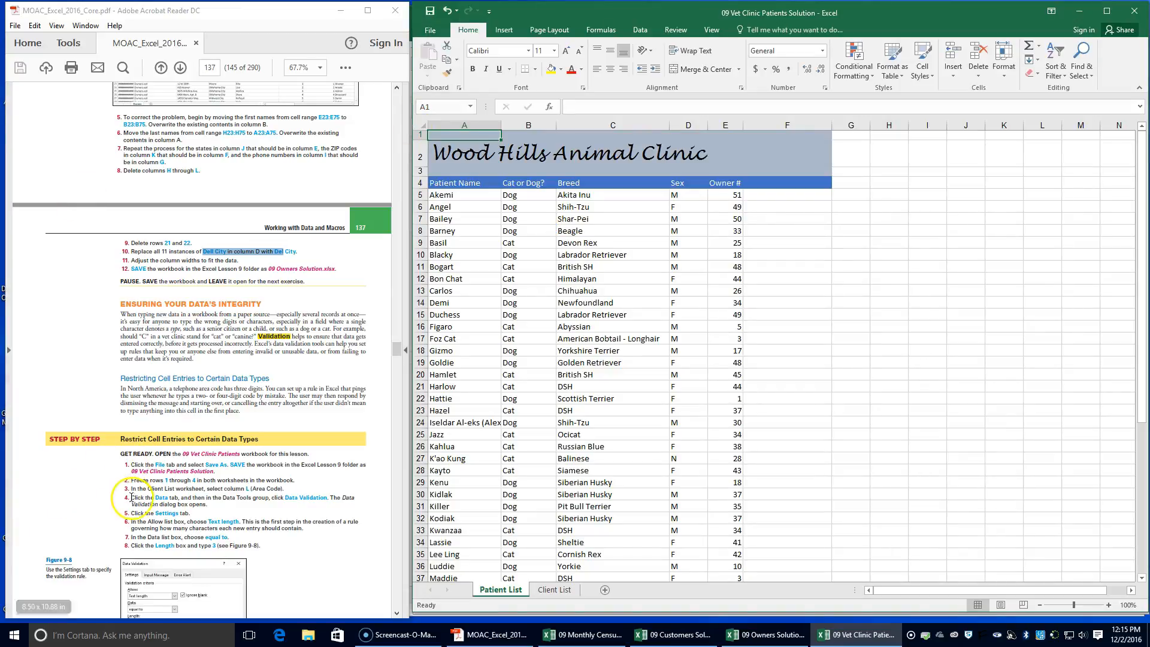
# Apply Freeze Panes with rows 1 through 4 selected in the Patient List worksheet
pyautogui.click(151, 474)
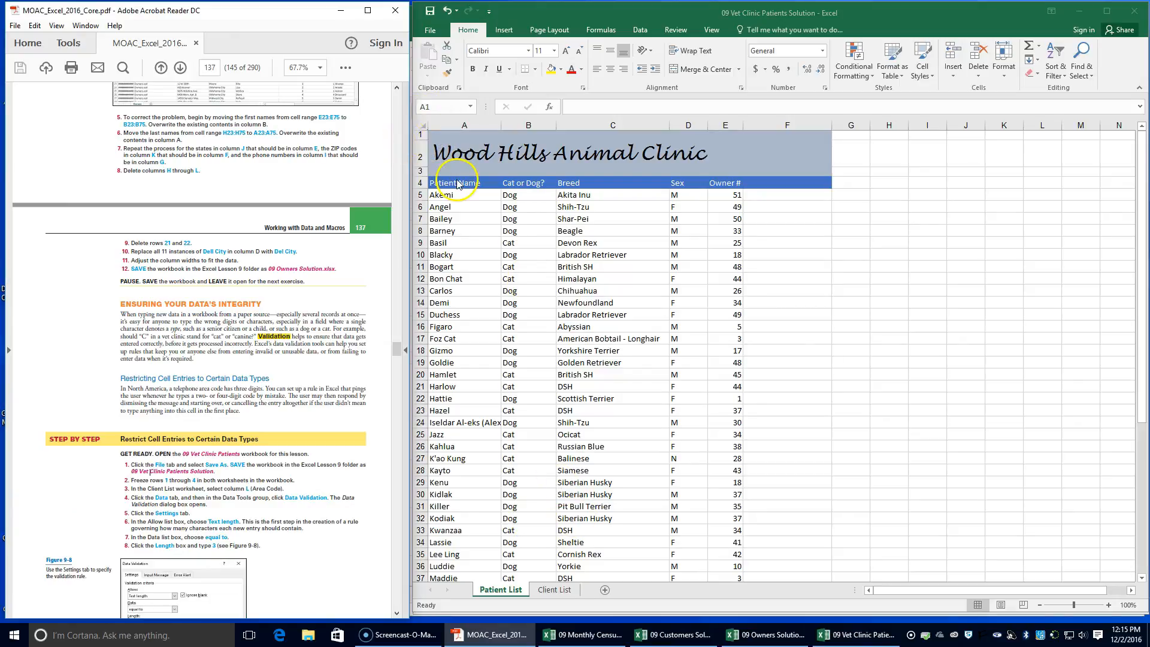
pyautogui.click(1141, 259)
pyautogui.moveTo(421, 141); pyautogui.dragTo(420, 187)
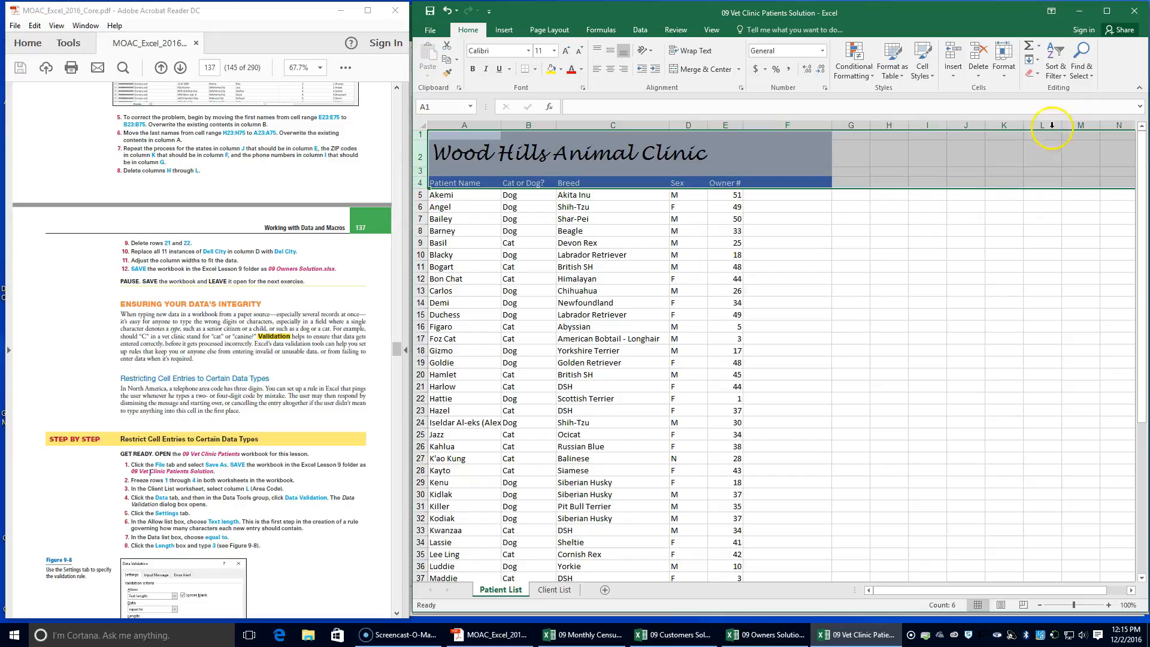
pyautogui.click(712, 29)
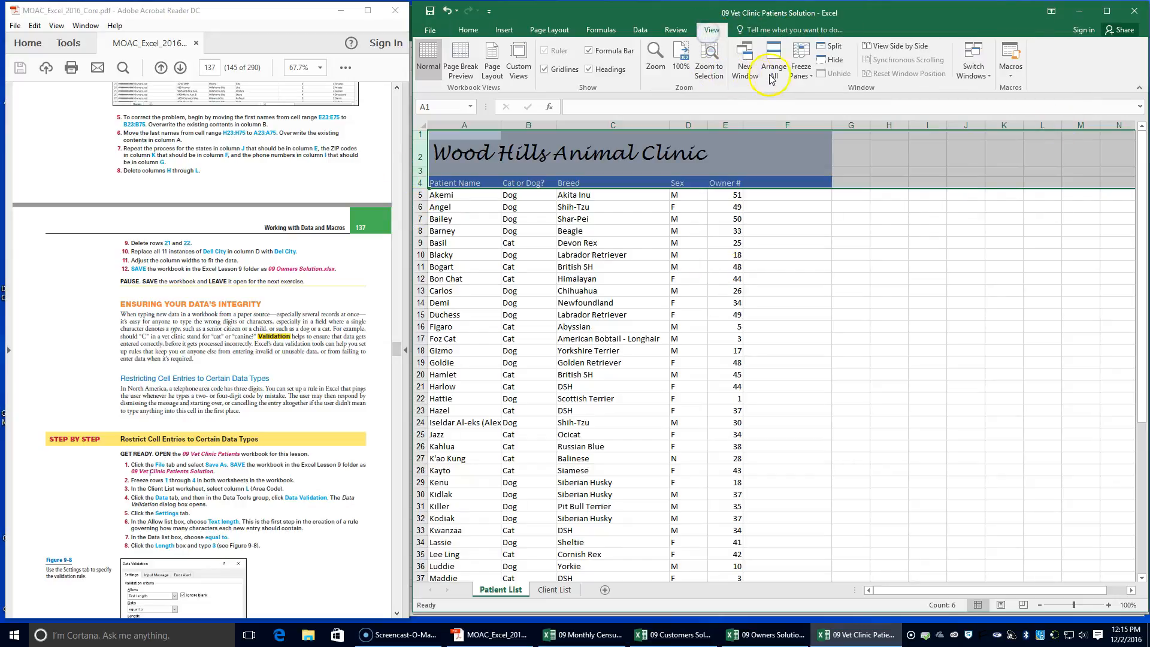
pyautogui.click(802, 73)
pyautogui.click(814, 106)
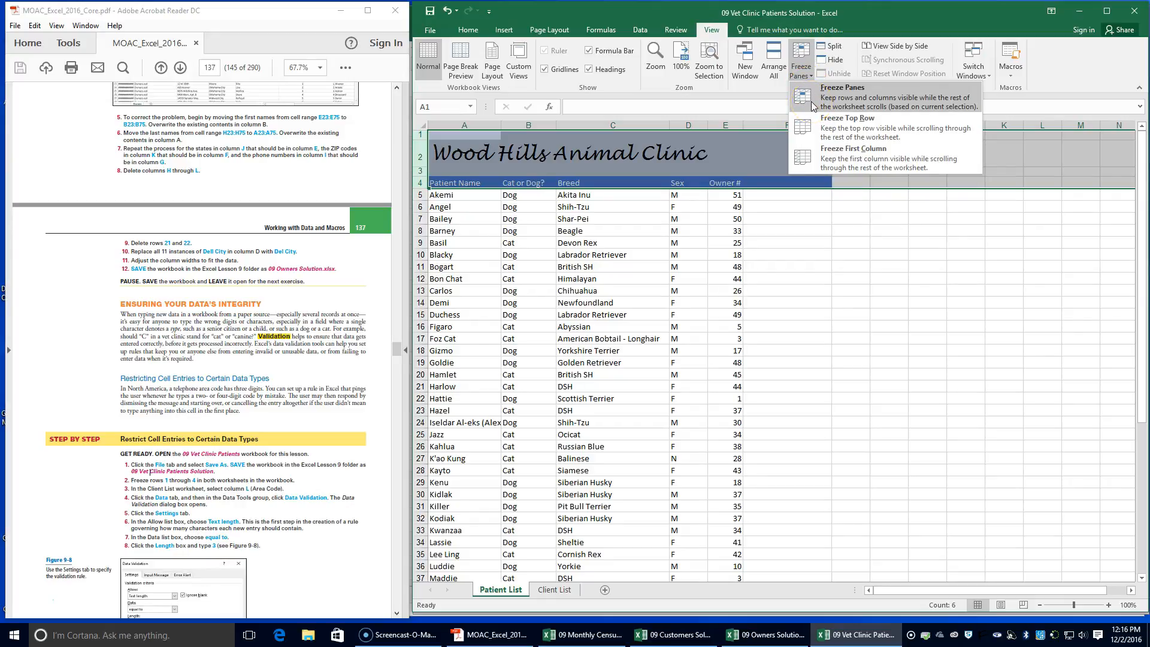
pyautogui.click(813, 106)
# Apply Freeze Panes with rows 1 through 4 selected in the Client List worksheet
pyautogui.click(555, 590)
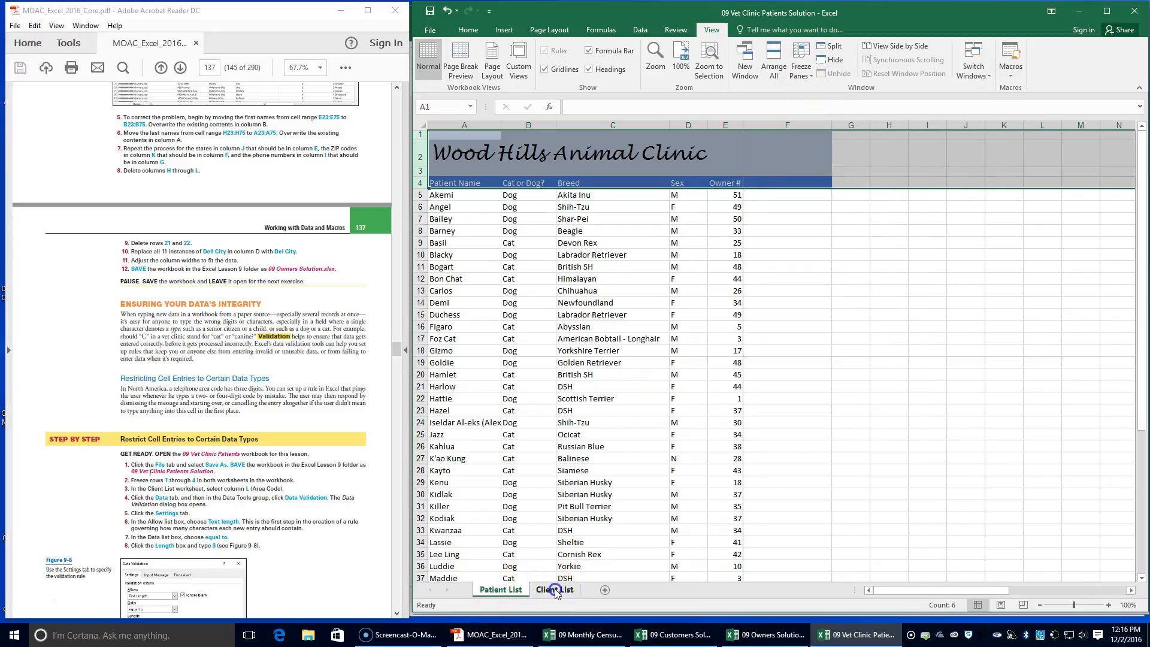
pyautogui.moveTo(421, 135); pyautogui.dragTo(418, 186)
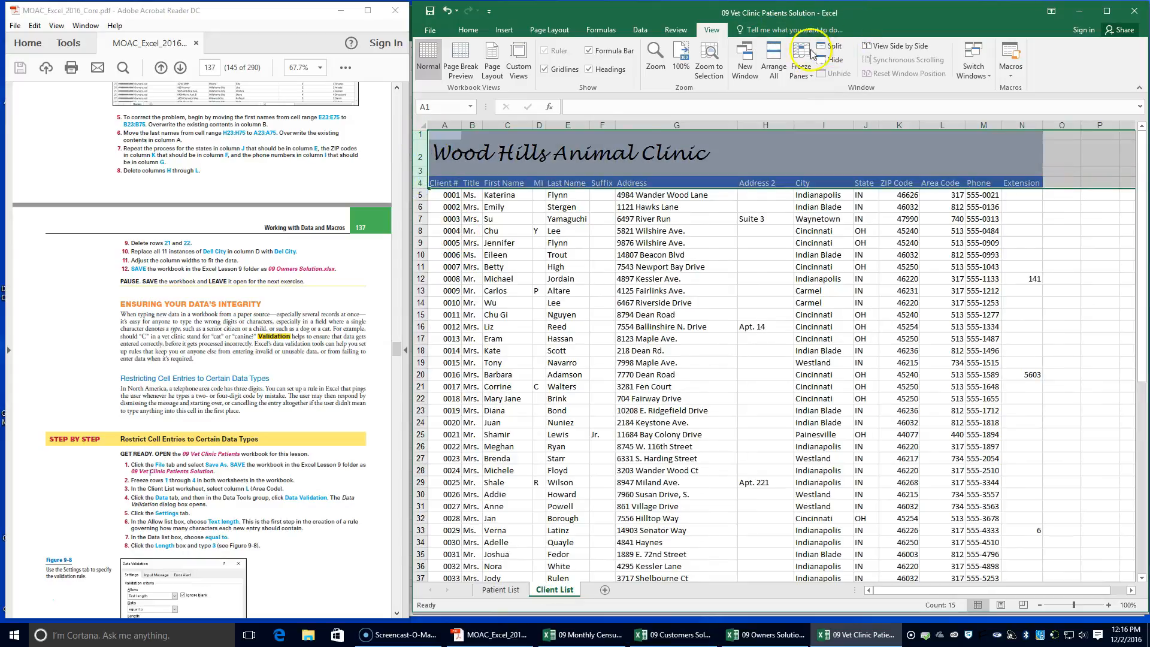
pyautogui.click(800, 70)
pyautogui.click(815, 99)
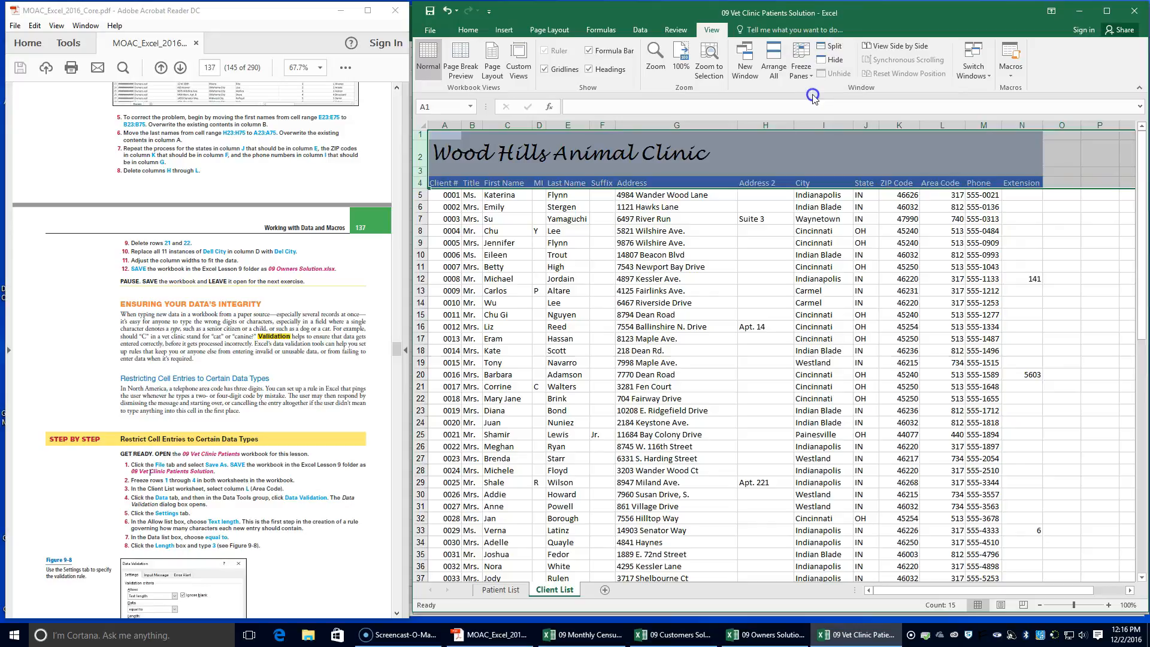
pyautogui.click(494, 592)
pyautogui.click(548, 591)
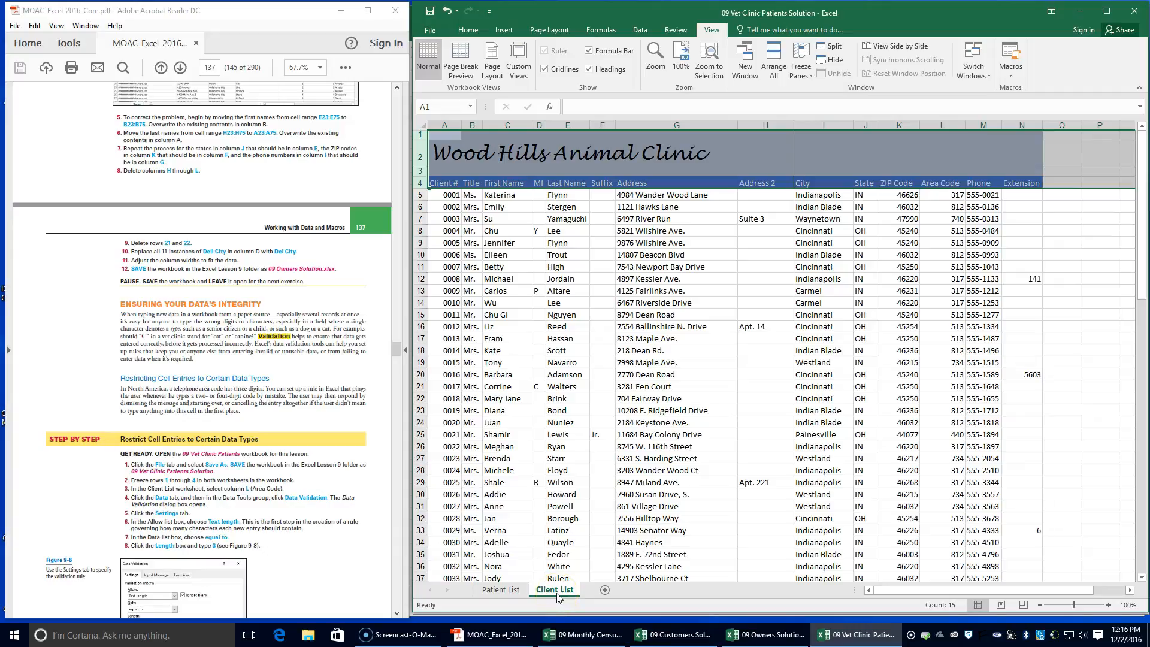
# Set a data validation rule for the Area Code column L that allows only a text length equal to 3
pyautogui.click(935, 124)
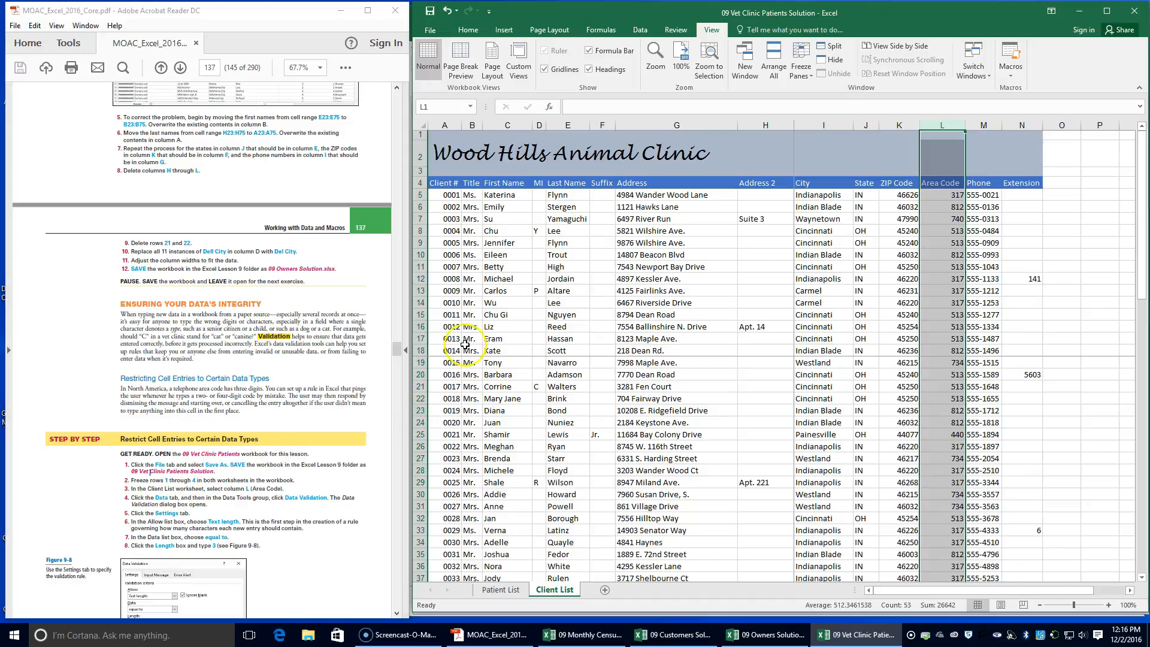
pyautogui.click(641, 31)
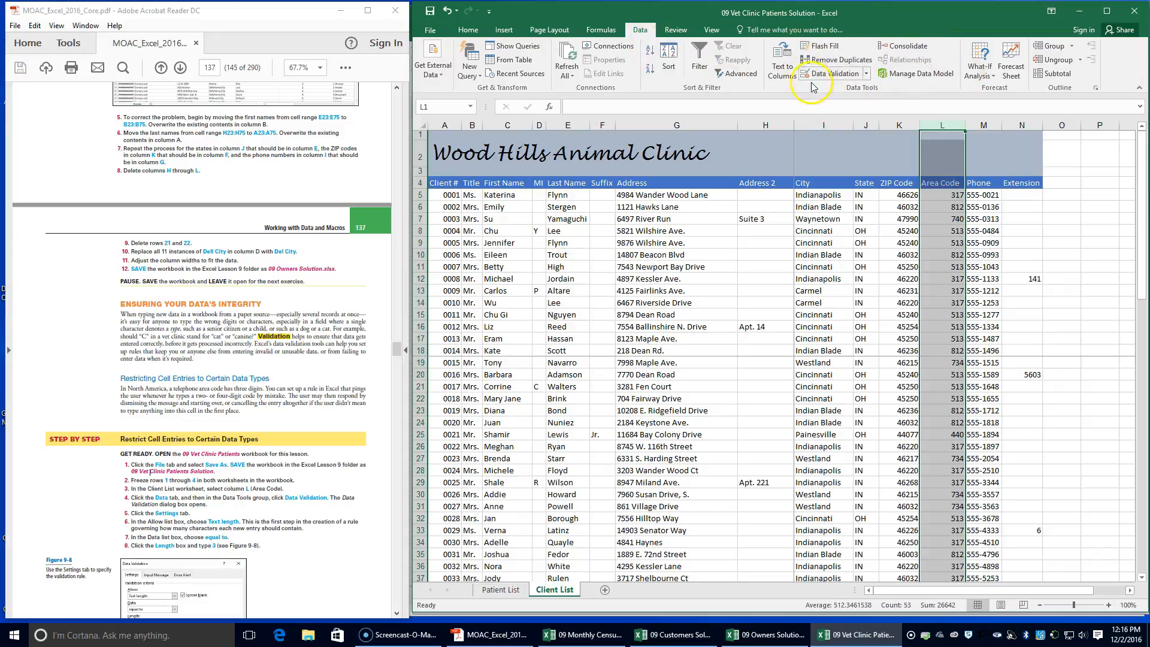
pyautogui.click(853, 79)
pyautogui.moveTo(754, 200); pyautogui.dragTo(806, 179)
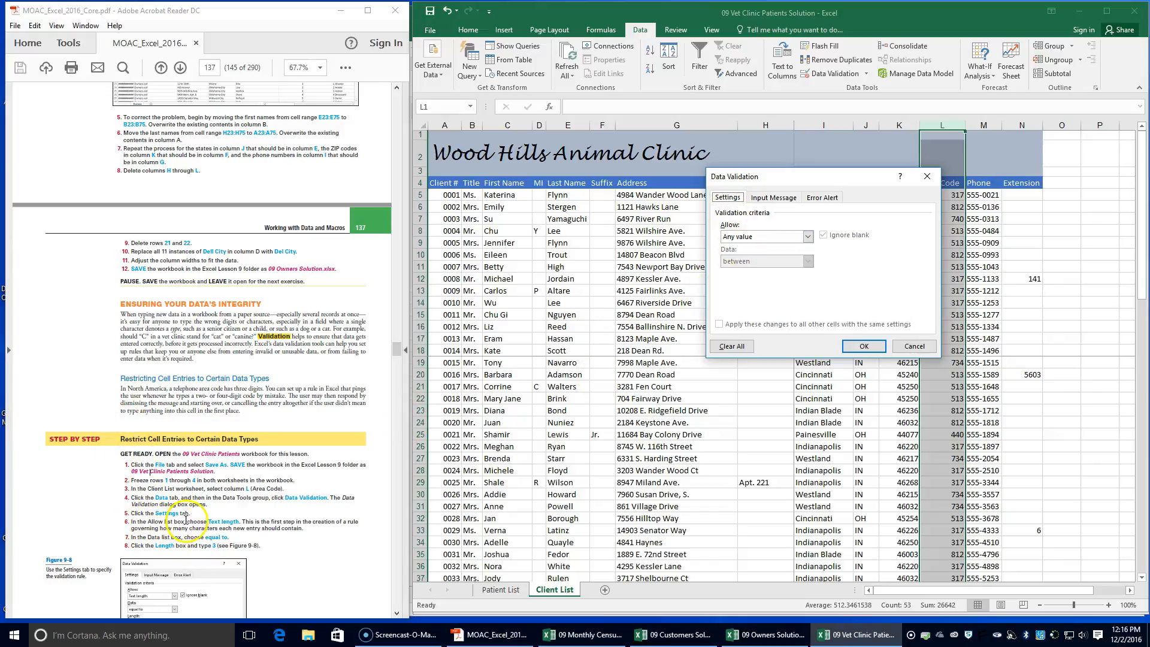
pyautogui.click(808, 237)
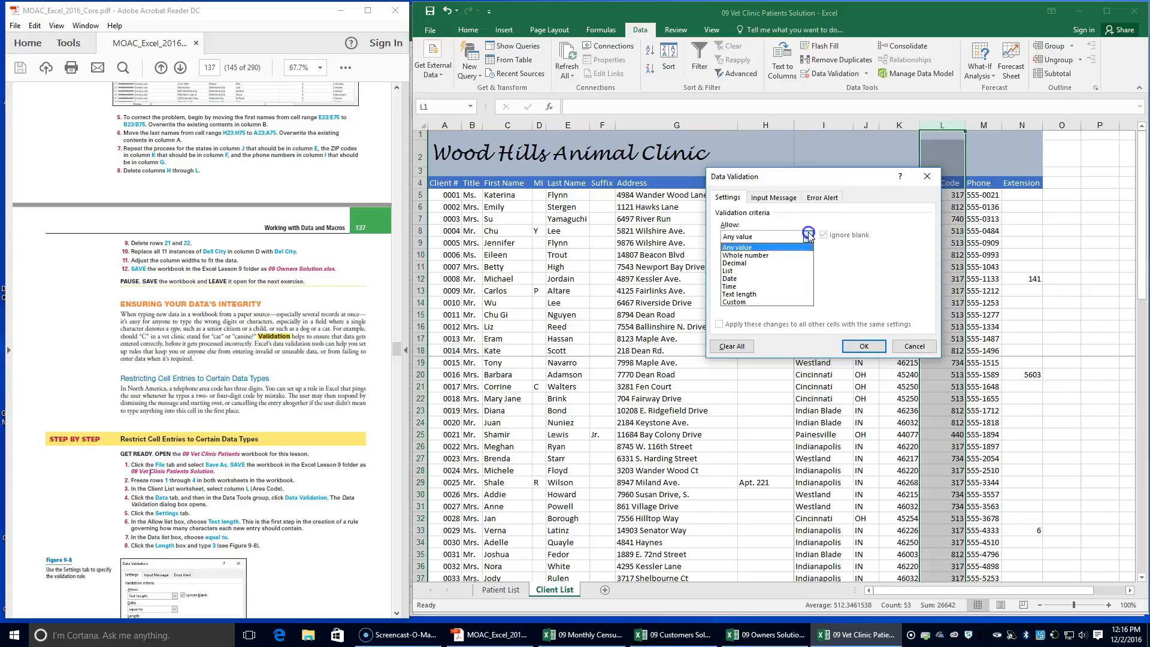
pyautogui.click(788, 299)
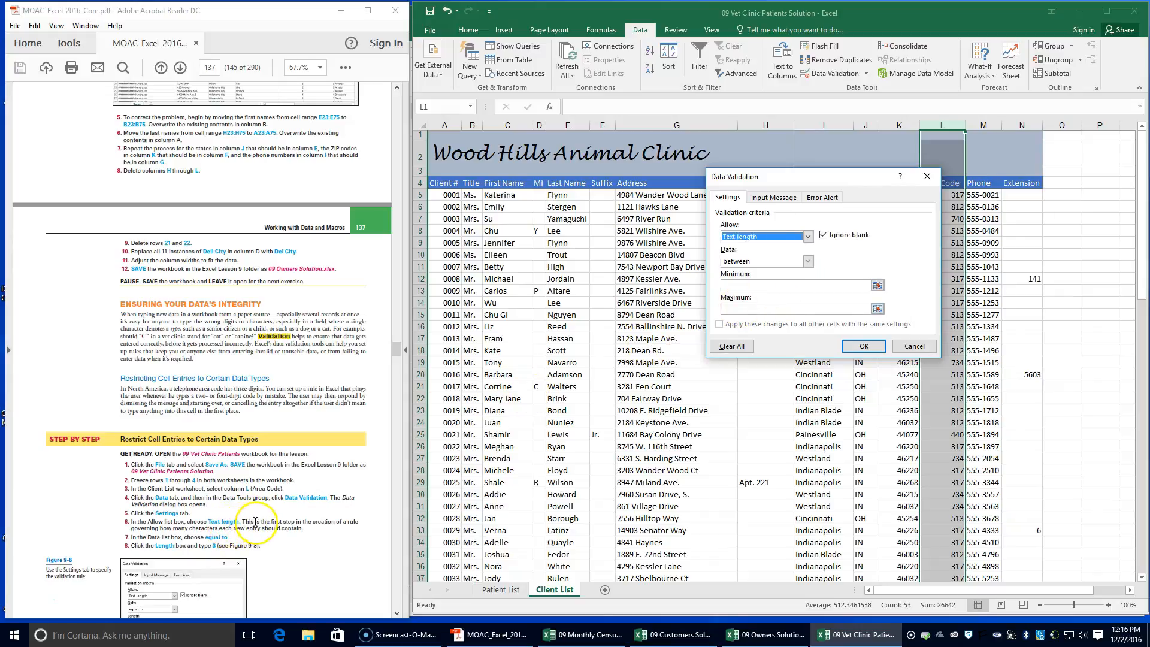
pyautogui.scroll(-2, 252, 515)
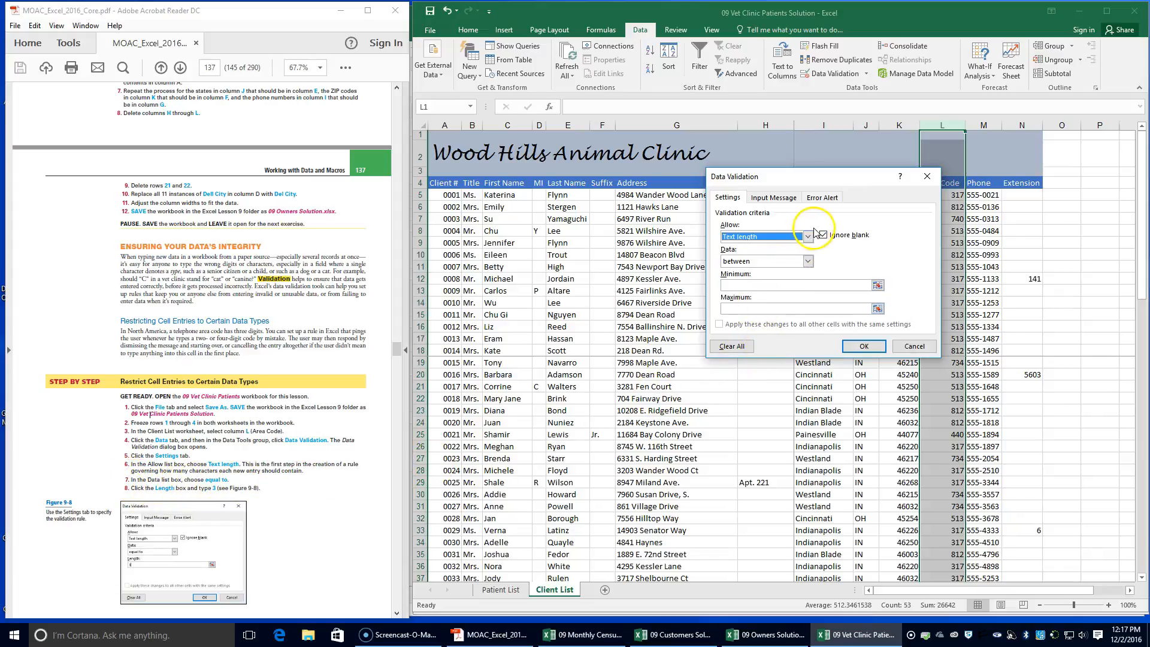
pyautogui.click(808, 262)
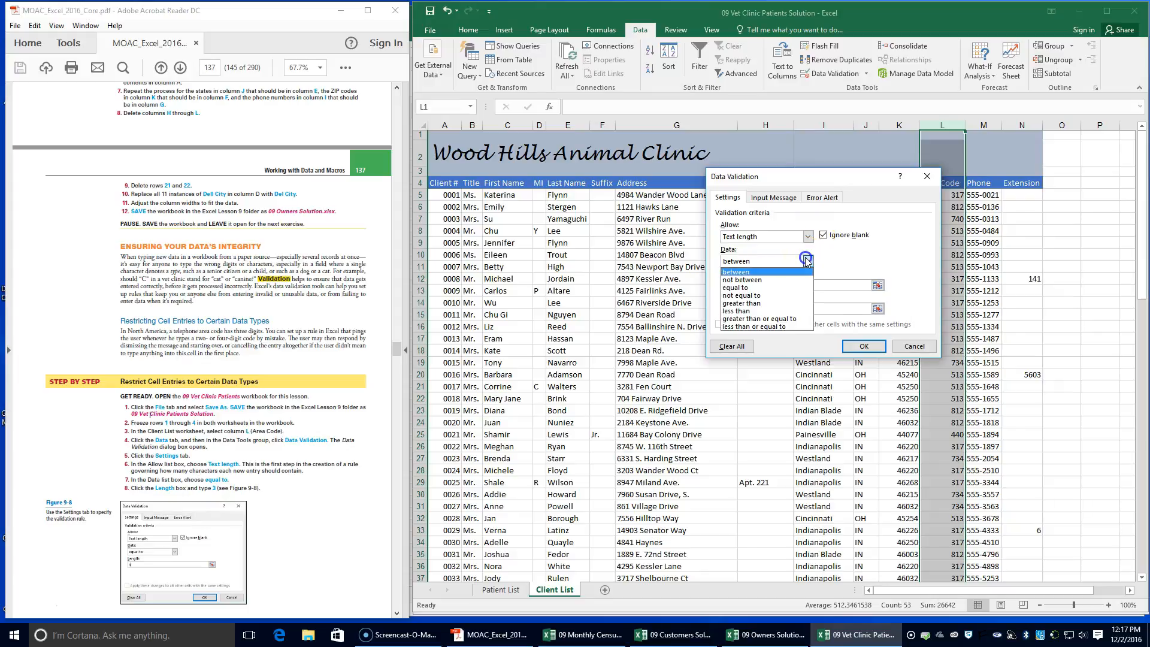
pyautogui.click(792, 292)
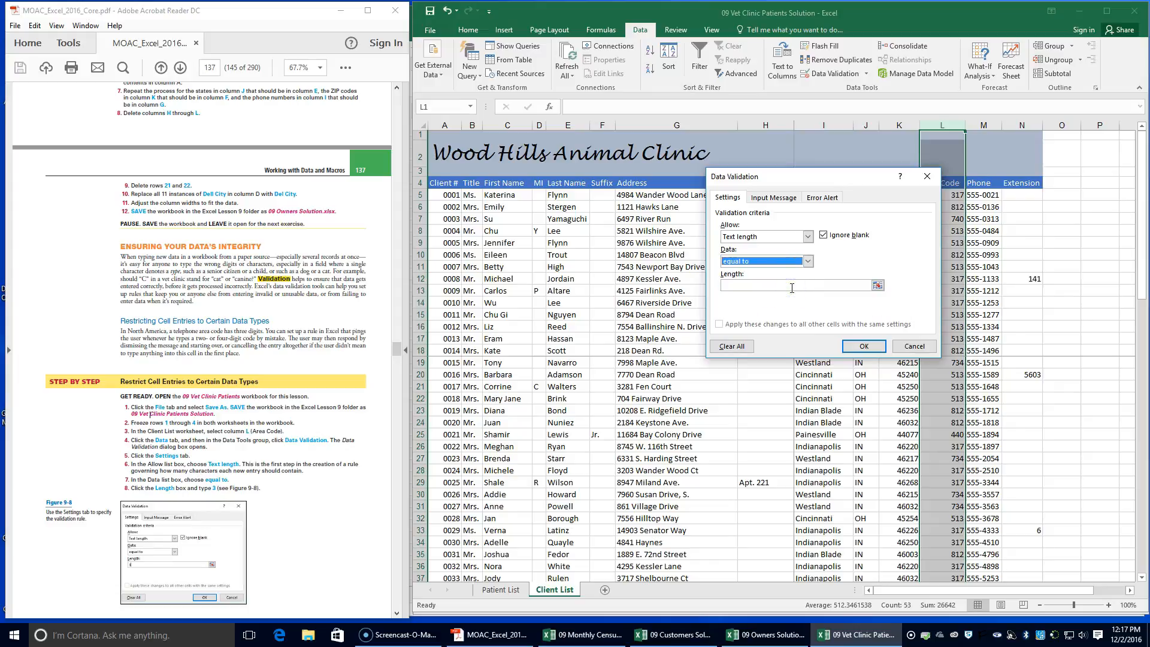
pyautogui.click(759, 285)
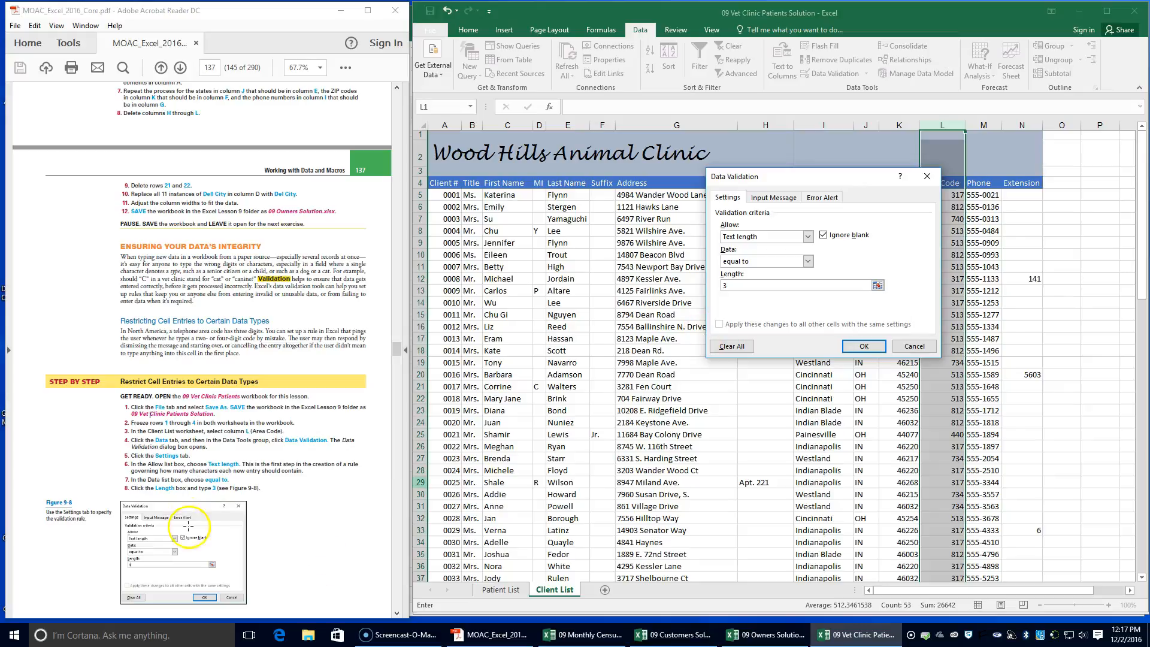
# Give the validation rule an input message titled "Rule:" with the text "Please enter a three-digit area code."
pyautogui.scroll(-5, 186, 503)
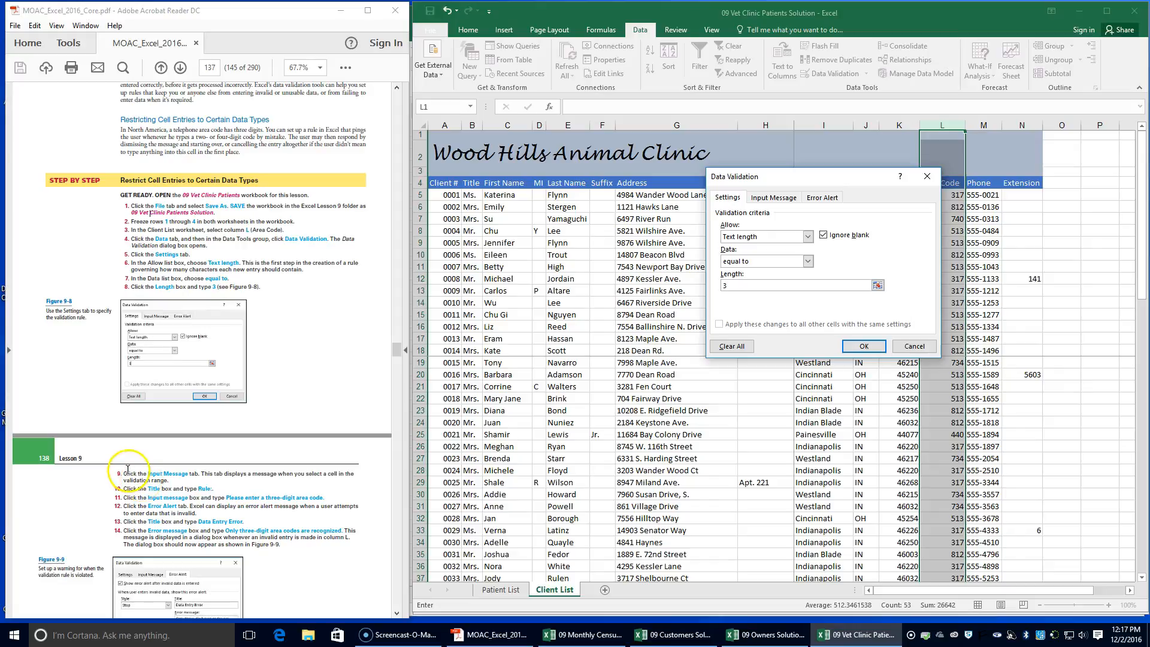
pyautogui.click(785, 201)
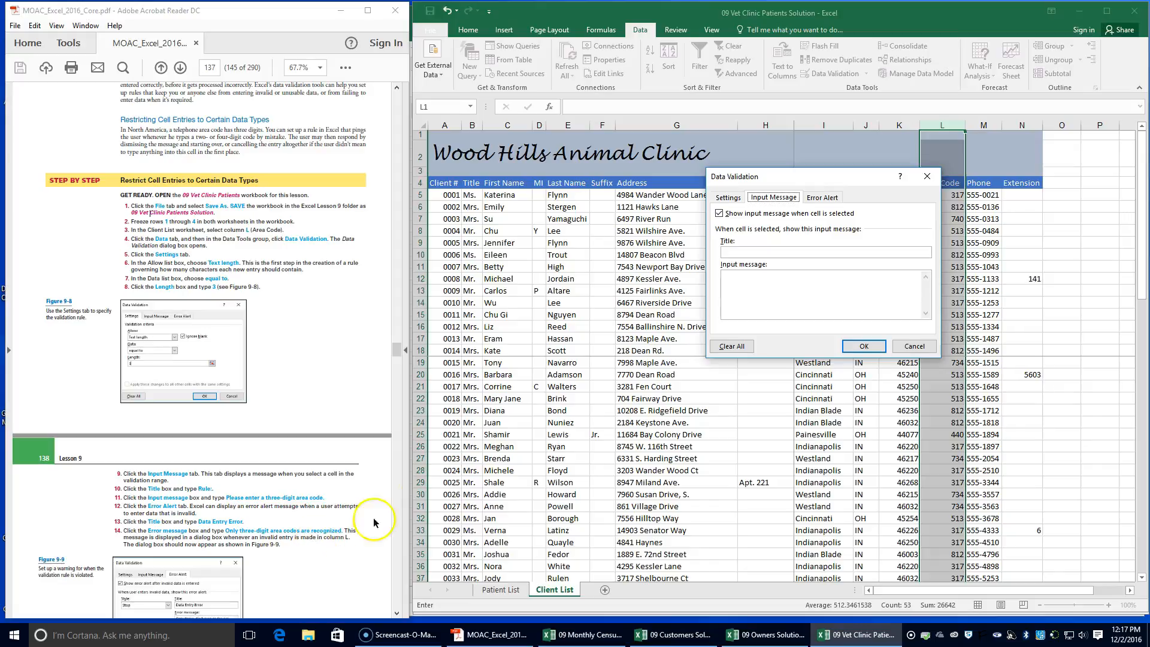
pyautogui.click(736, 251)
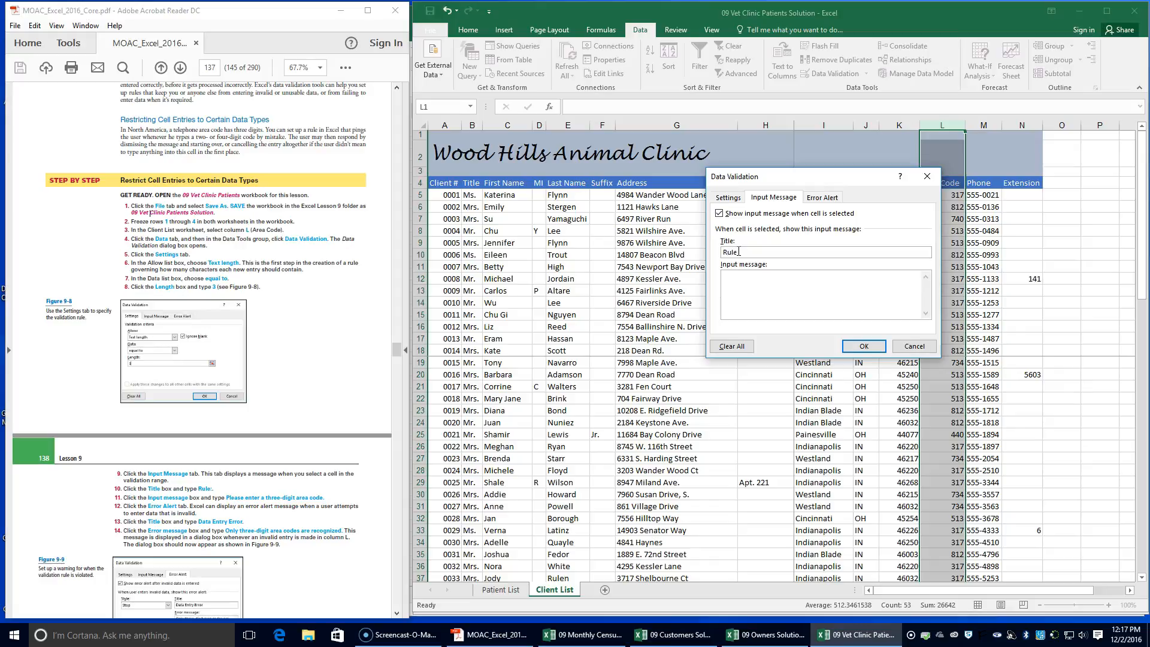
pyautogui.click(742, 277)
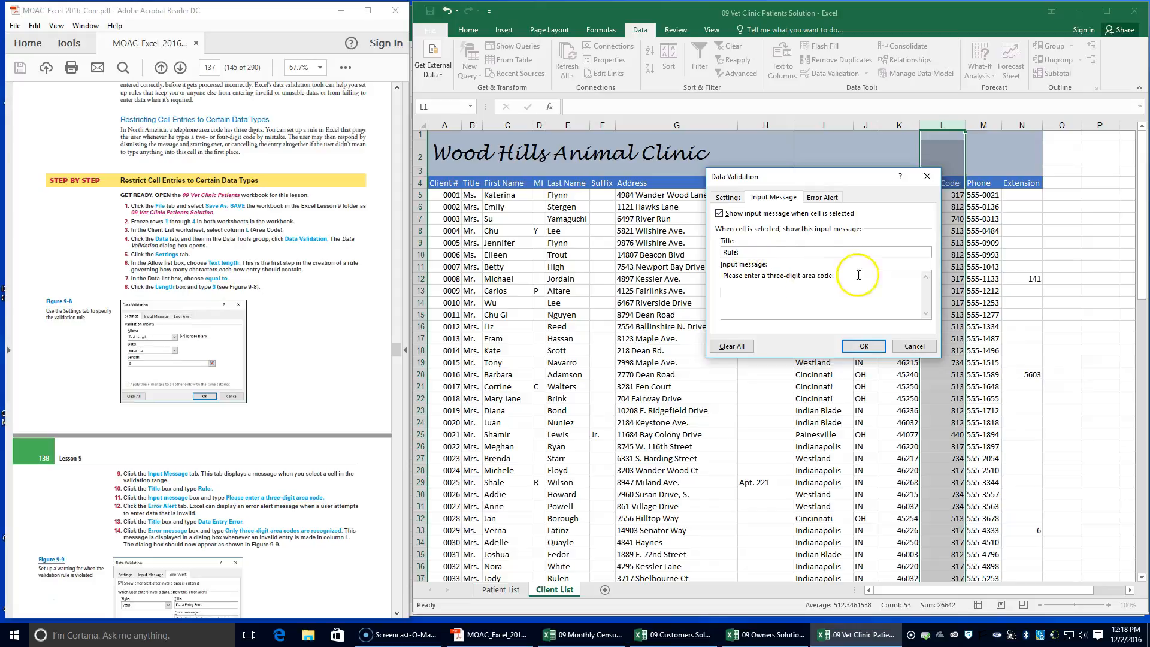
# Add a Stop error alert titled "Data Entry Error" with the message "Only three-digit area codes are recognized." and apply the validation rule
pyautogui.click(820, 199)
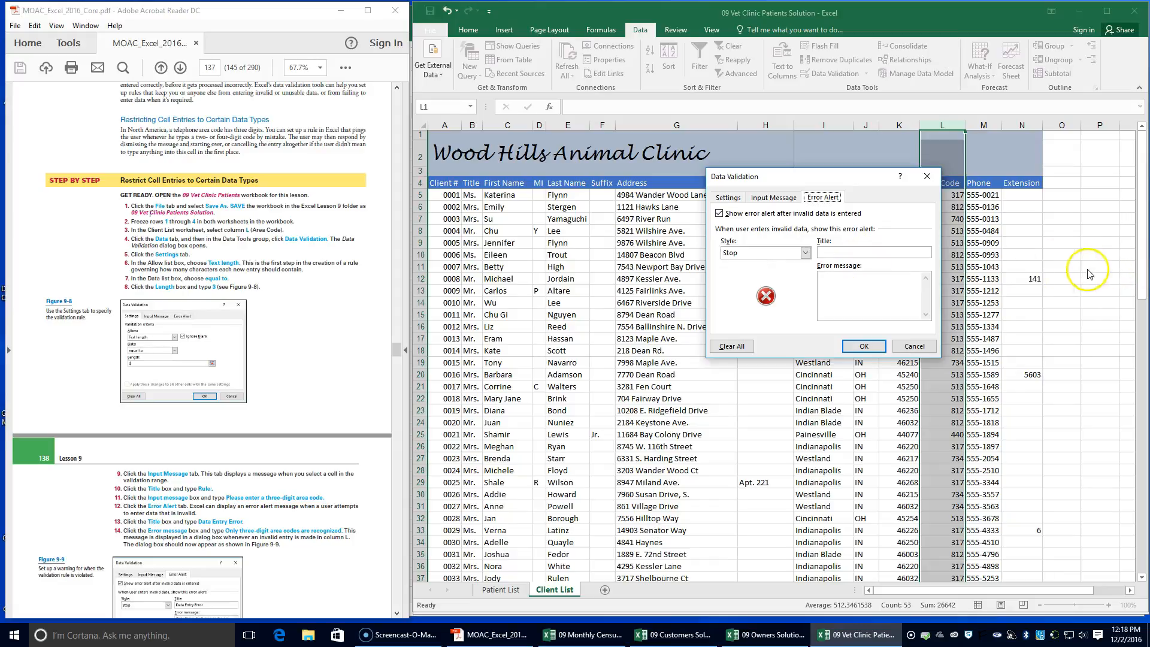
pyautogui.click(884, 252)
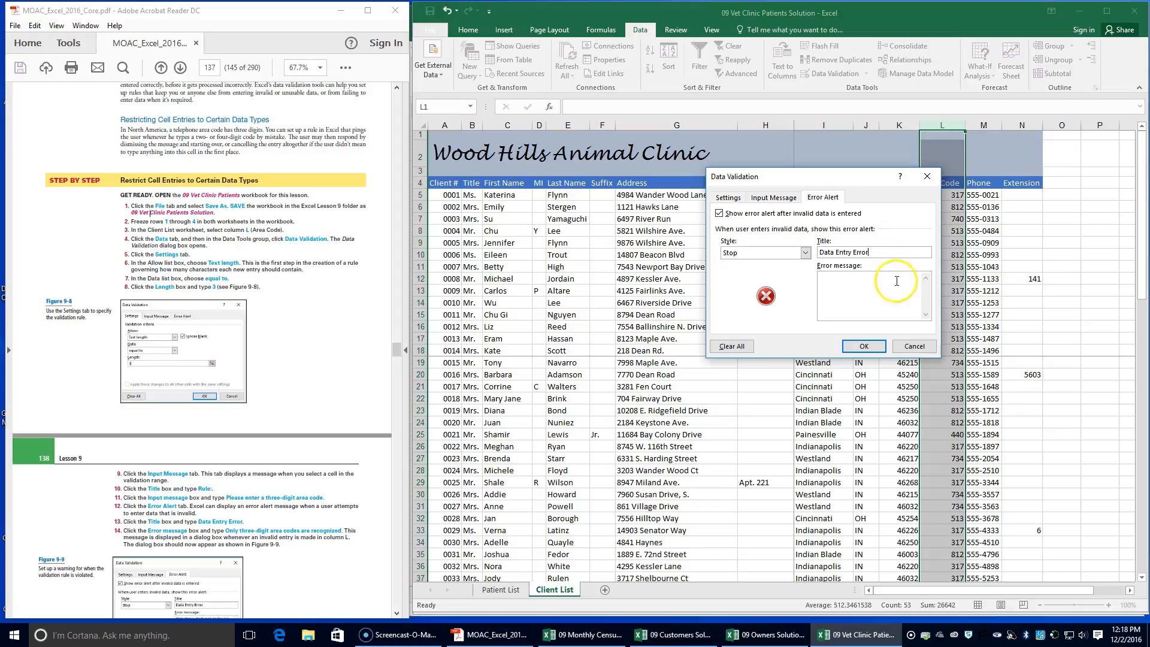
pyautogui.click(874, 290)
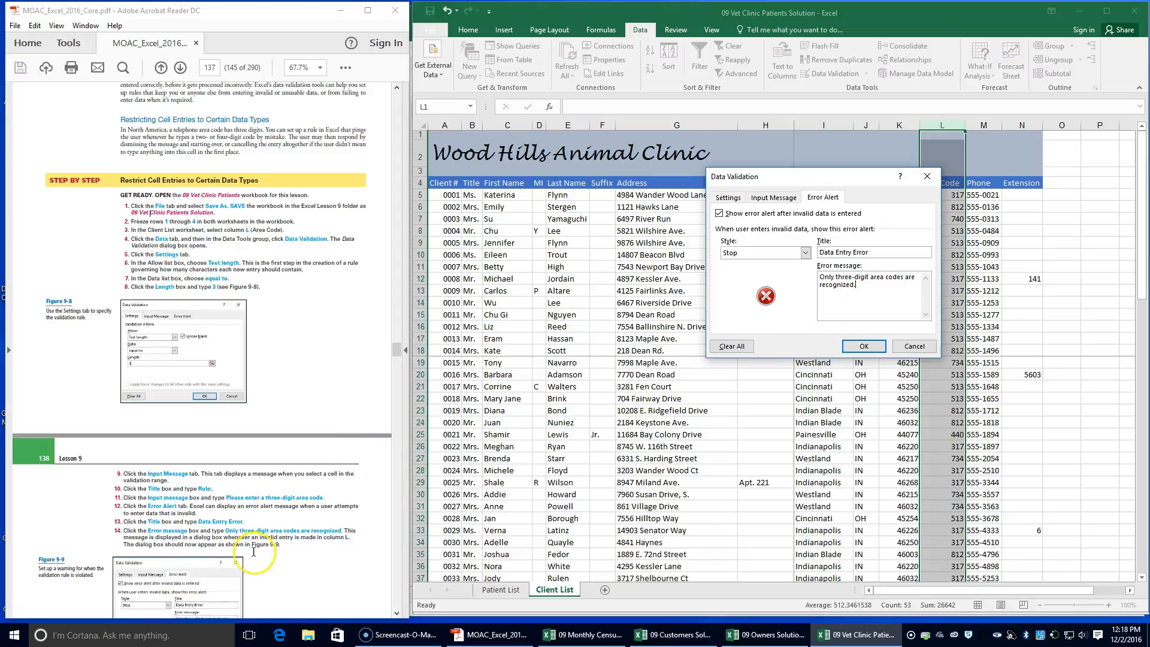
pyautogui.scroll(-2, 231, 534)
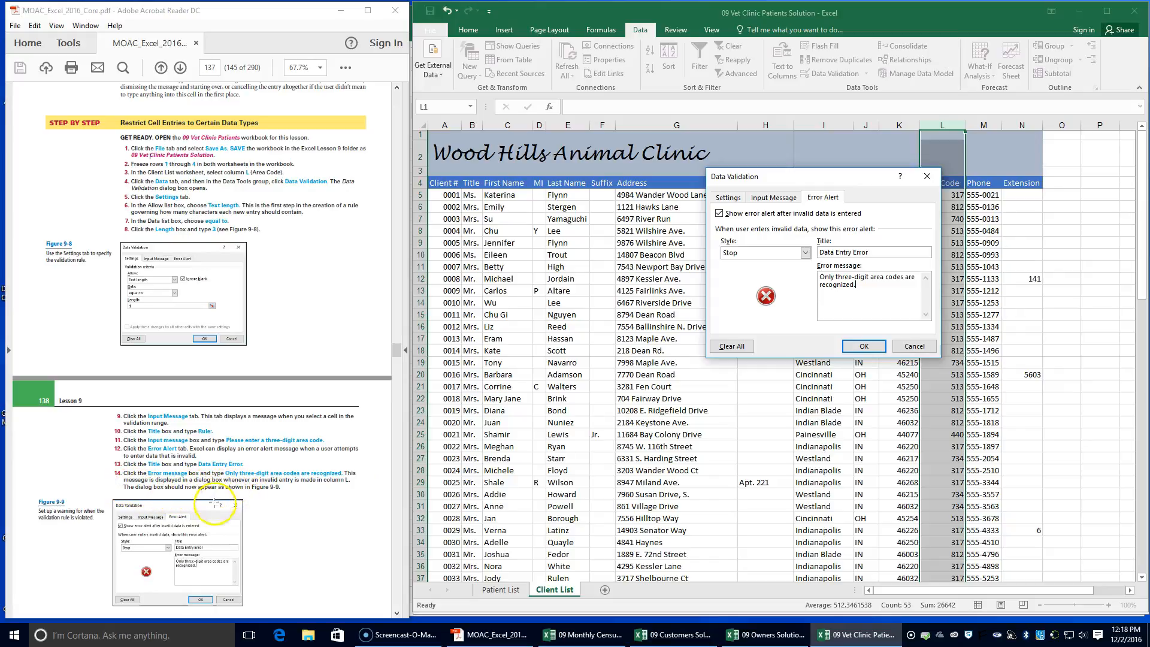
pyautogui.scroll(-1, 204, 515)
pyautogui.scroll(-1, 203, 518)
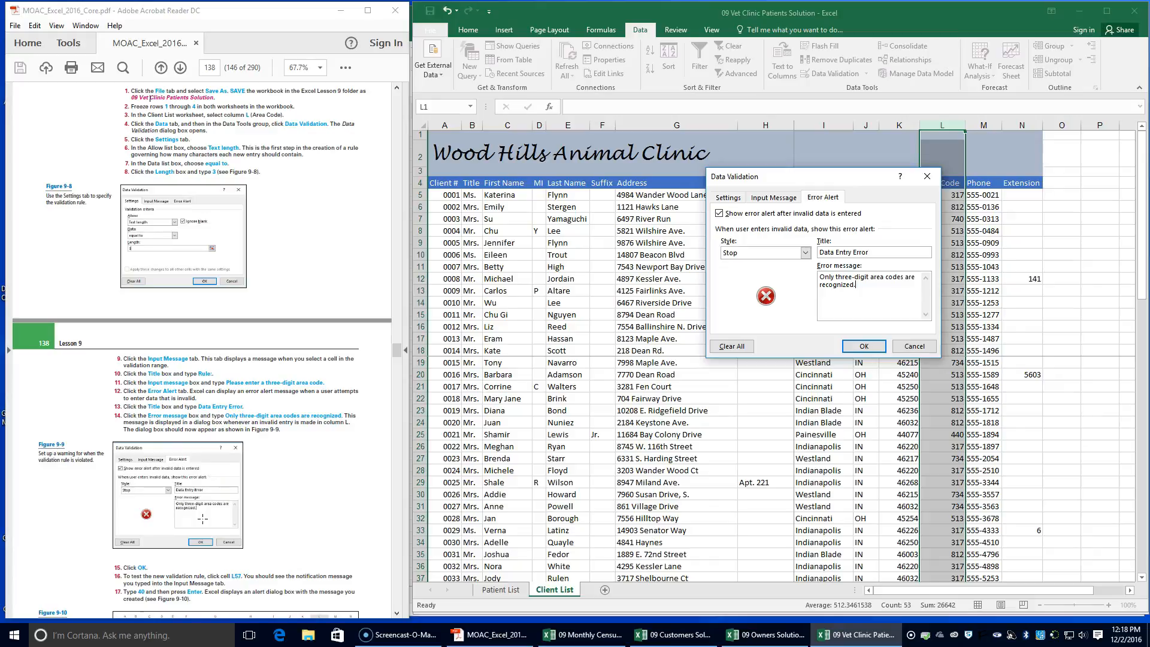
pyautogui.scroll(-1, 203, 518)
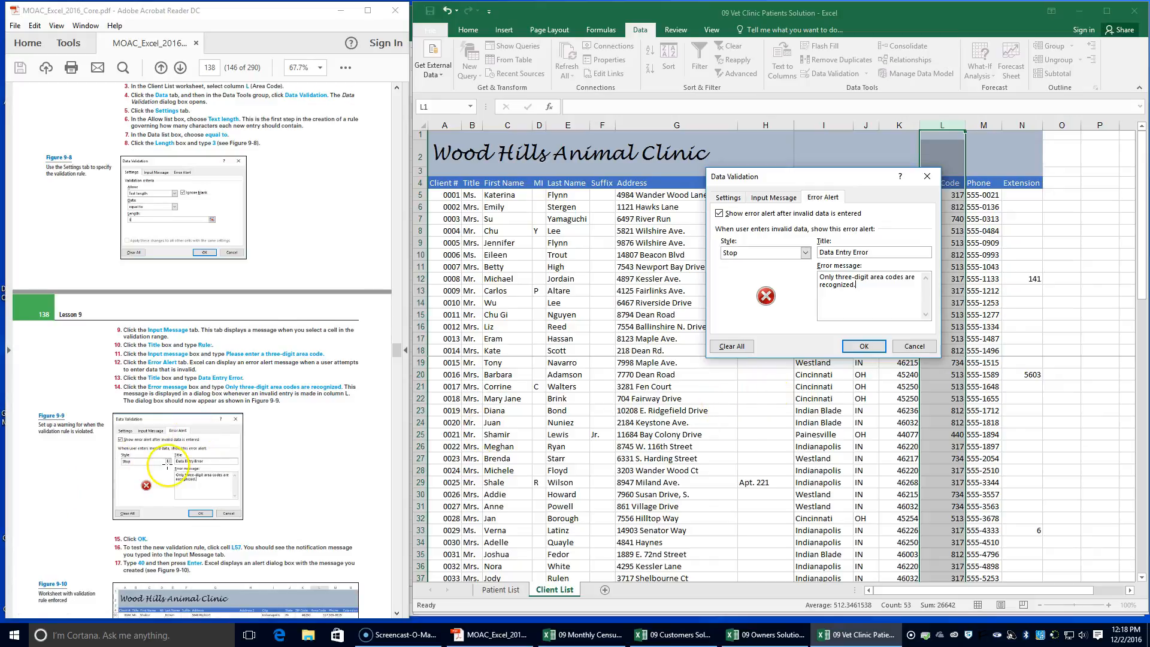
pyautogui.scroll(-2, 168, 468)
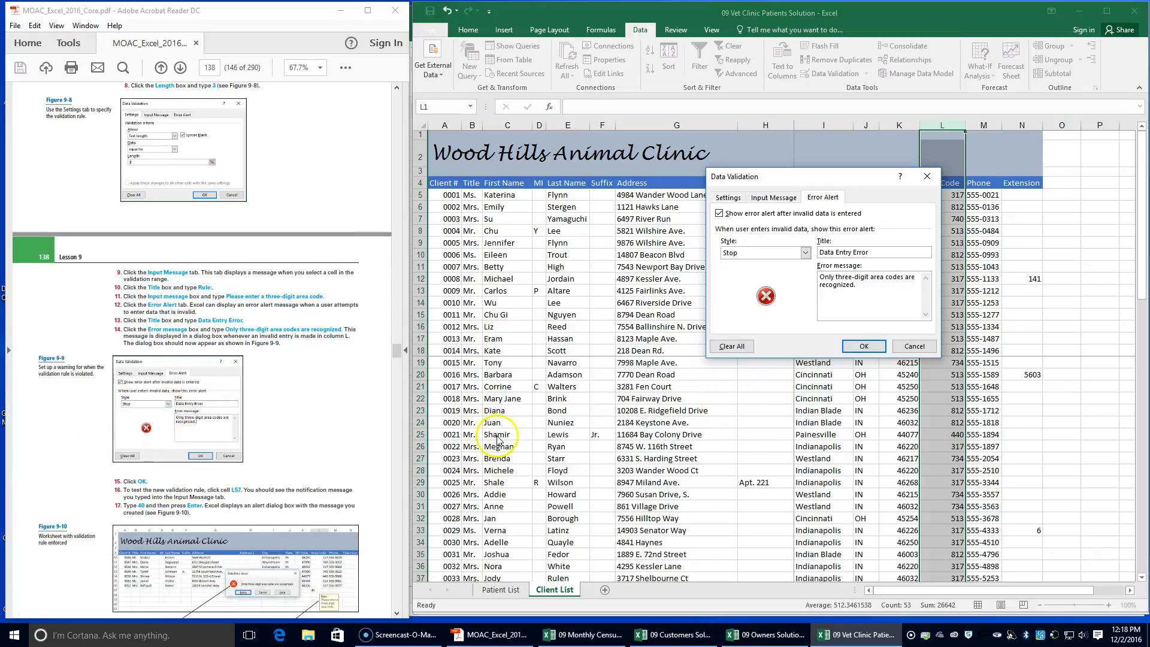
pyautogui.click(866, 346)
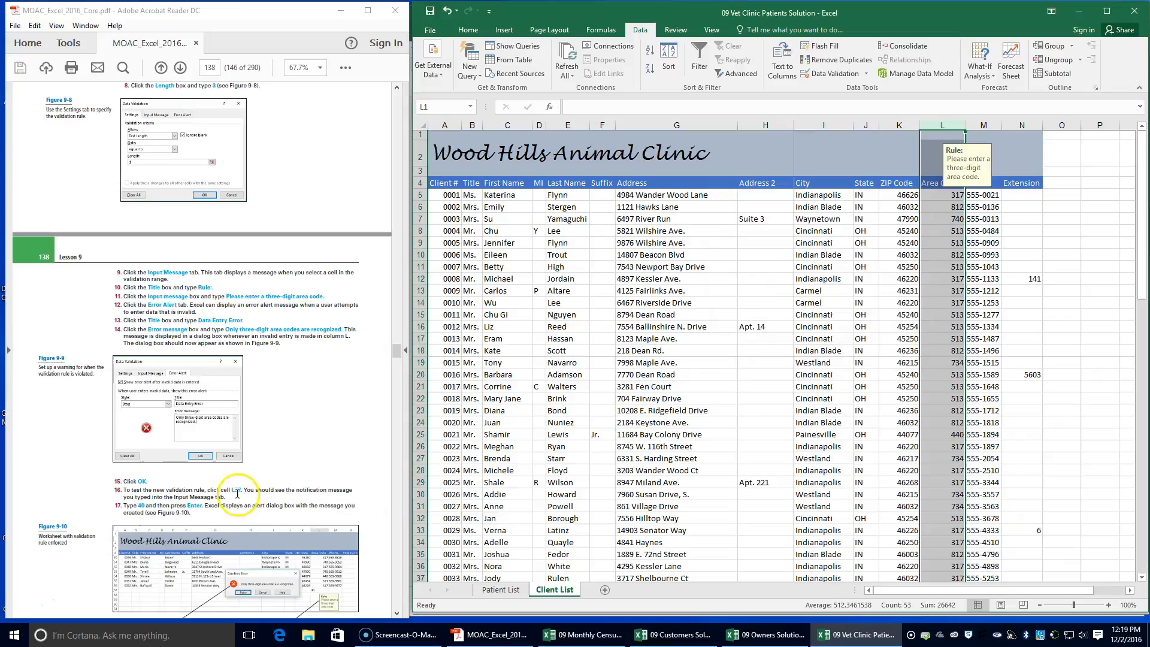
# Test the area code rule by entering 40 in cell L57, and cancel the entry
pyautogui.scroll(-9, 933, 439)
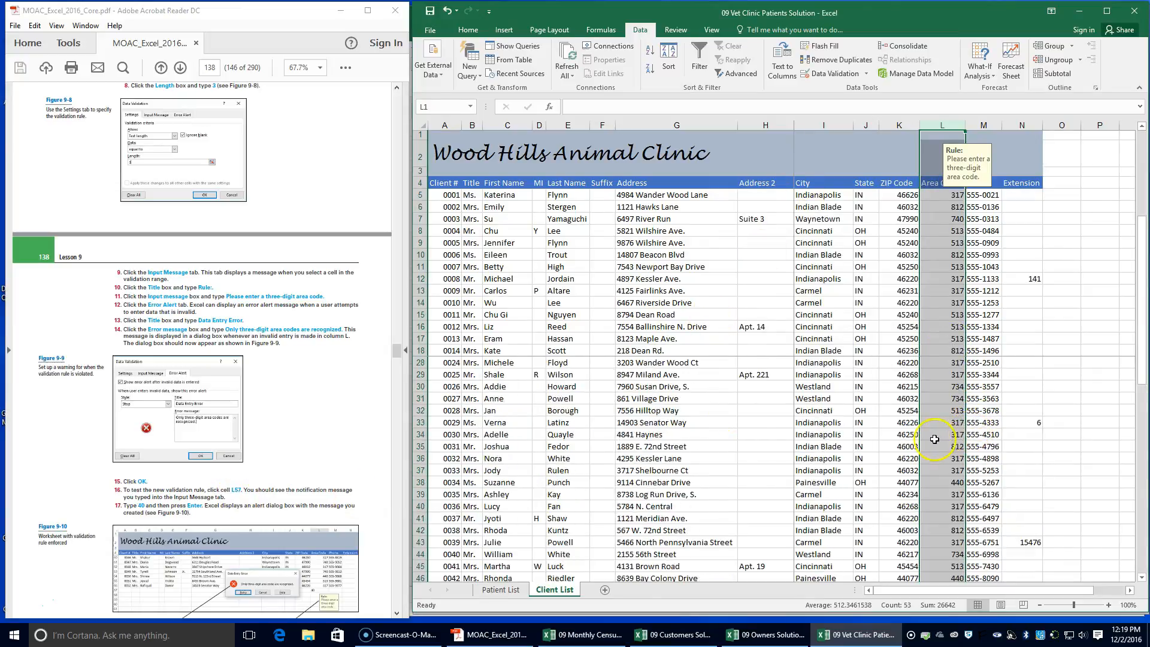
pyautogui.click(928, 492)
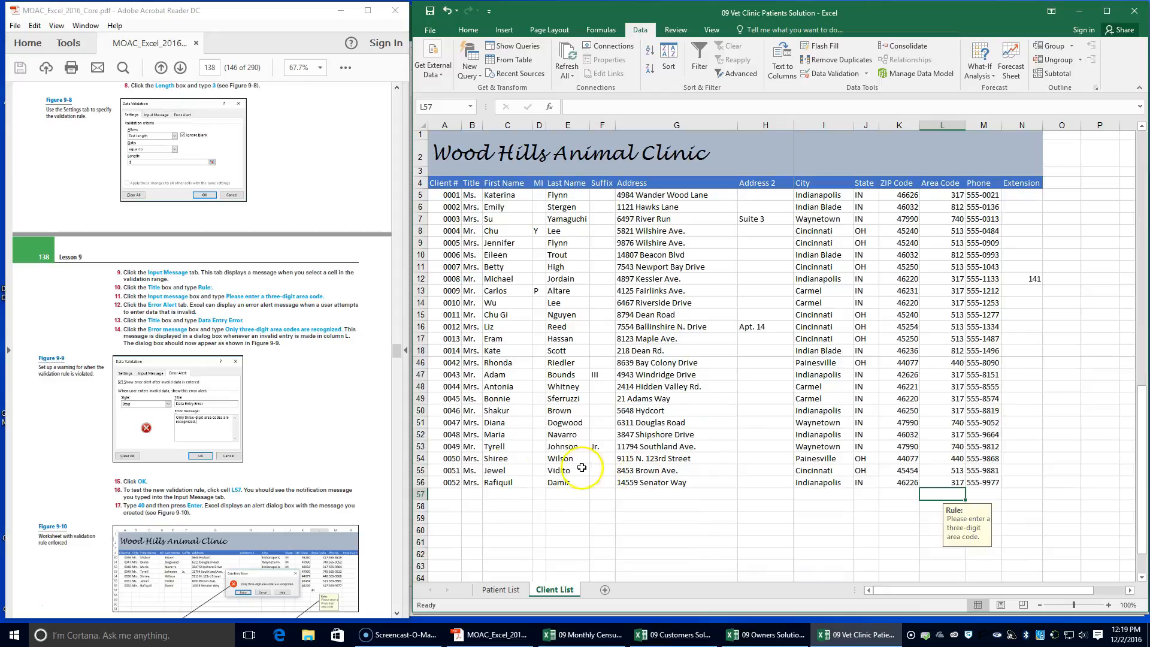
pyautogui.scroll(-1, 321, 459)
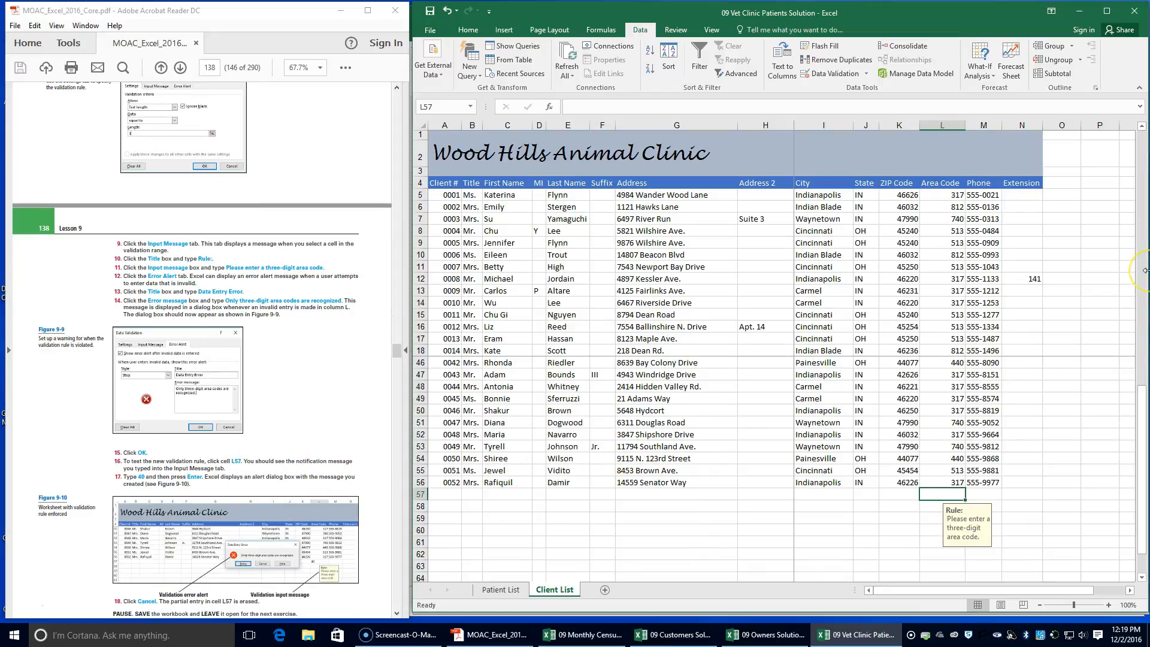
pyautogui.write('40')
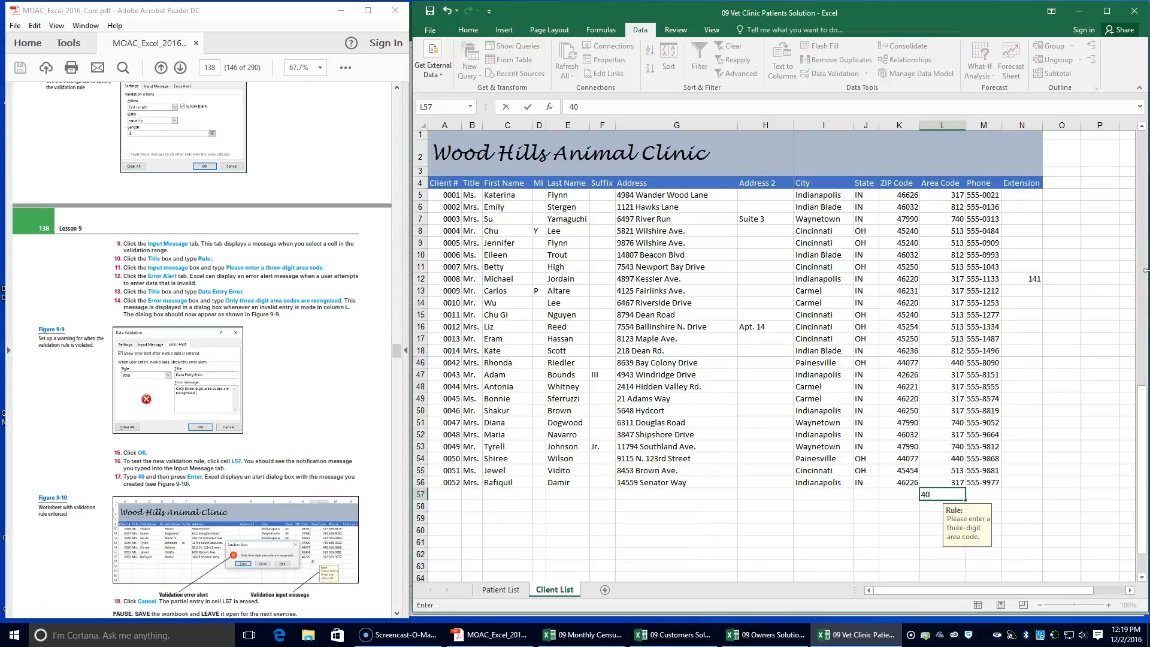
pyautogui.scroll(-2, 212, 470)
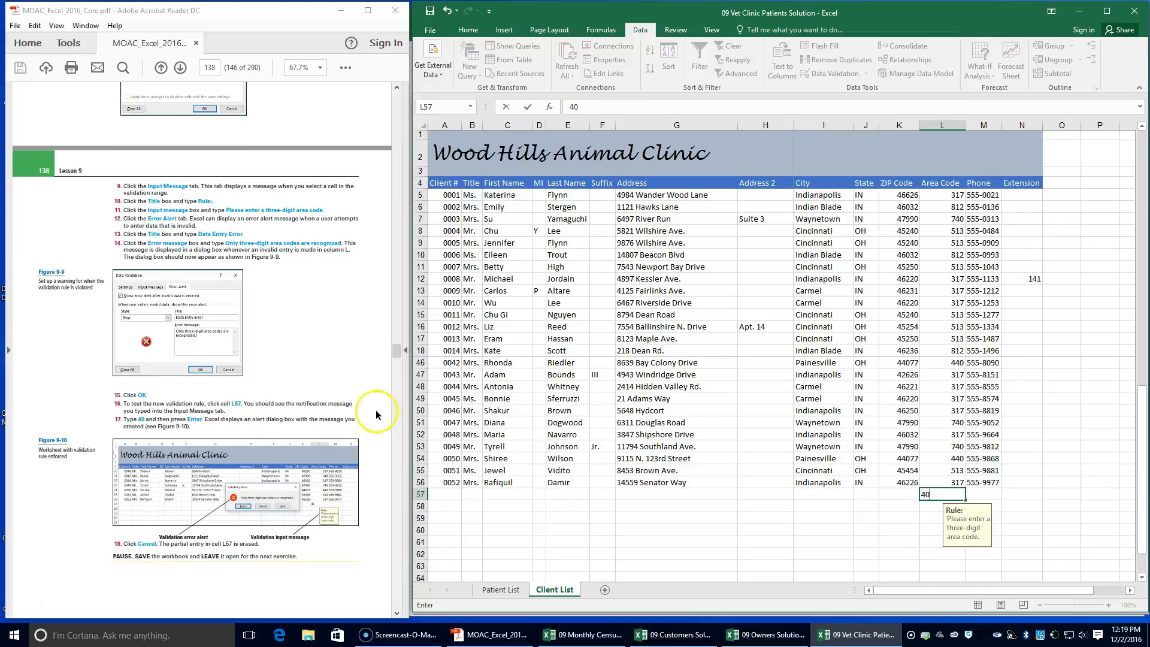
pyautogui.press('Return')
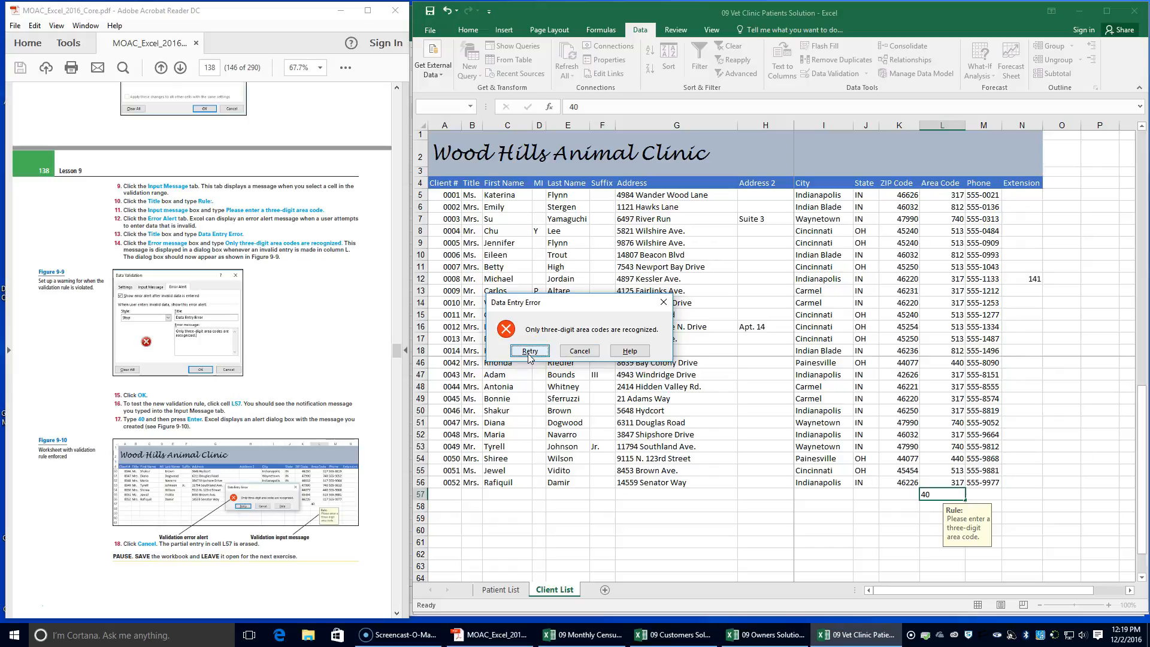
pyautogui.click(579, 351)
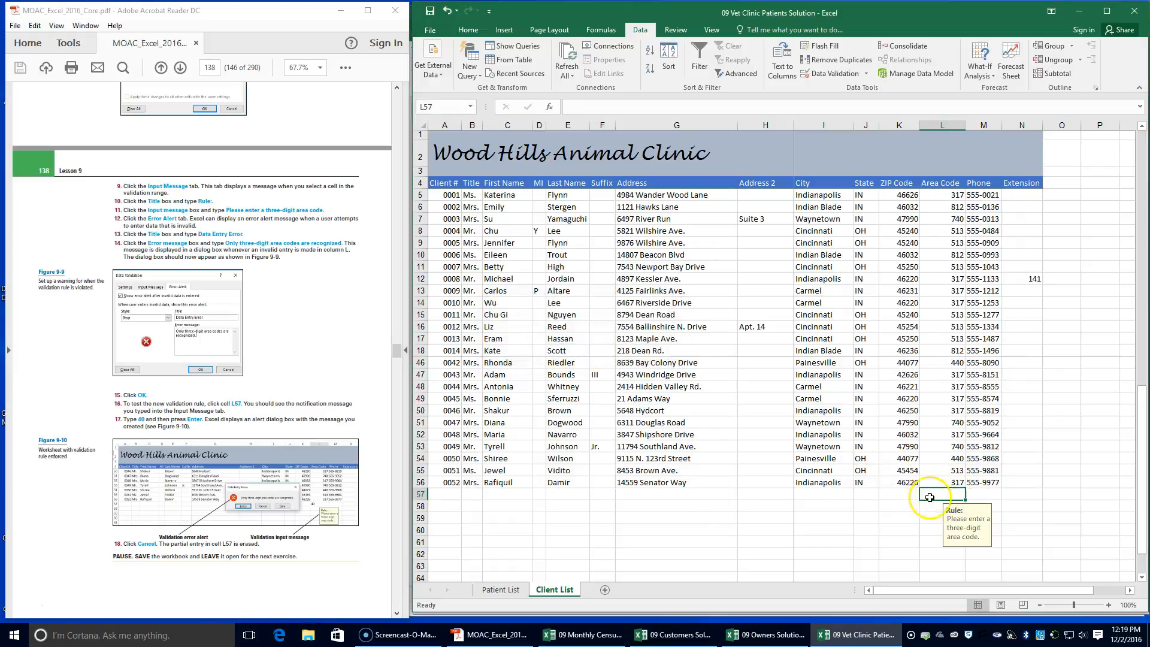
# Save the 09 Vet Clinic Patients Solution workbook
pyautogui.scroll(-1, 186, 462)
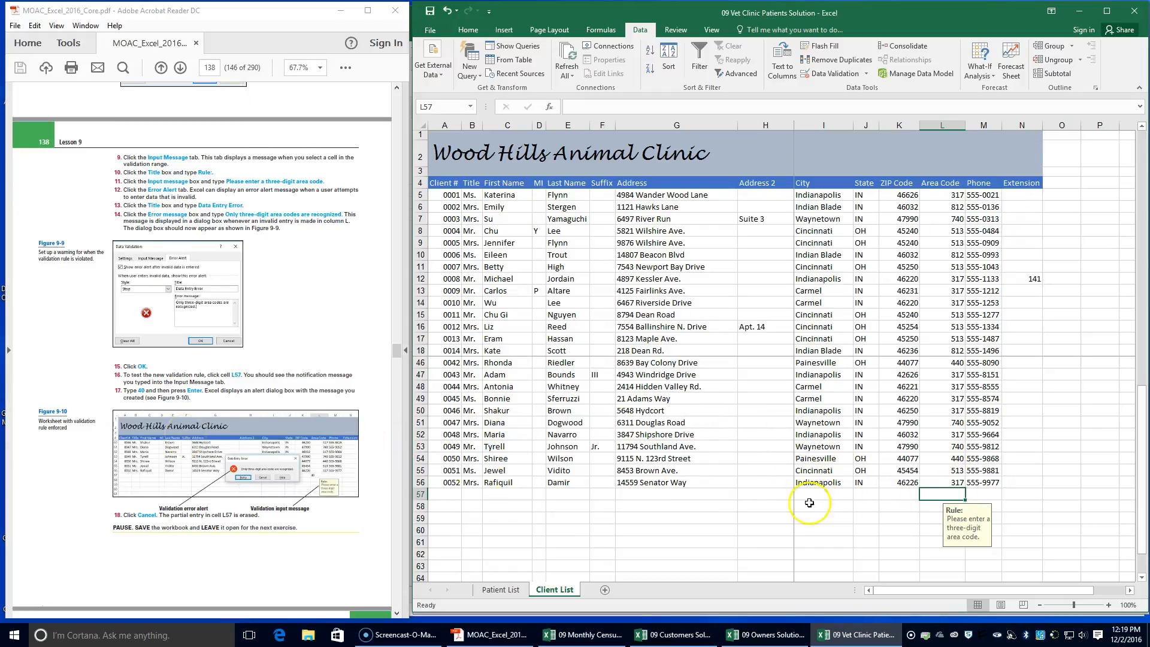
pyautogui.scroll(-1, 224, 441)
pyautogui.scroll(-2, 224, 441)
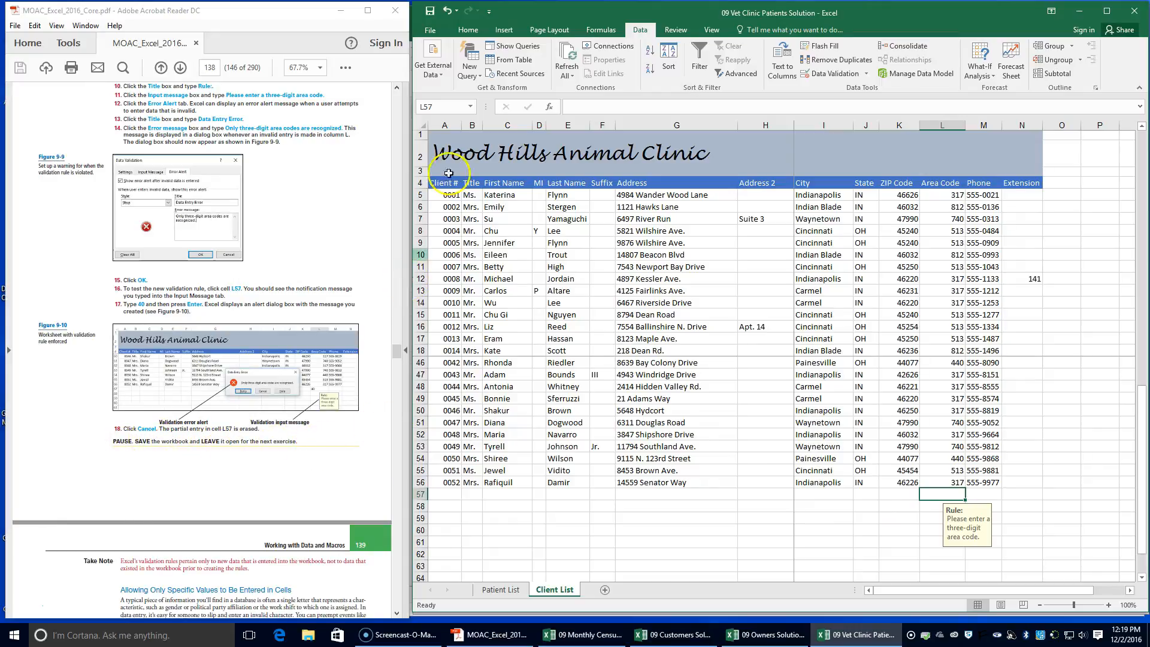
pyautogui.click(429, 11)
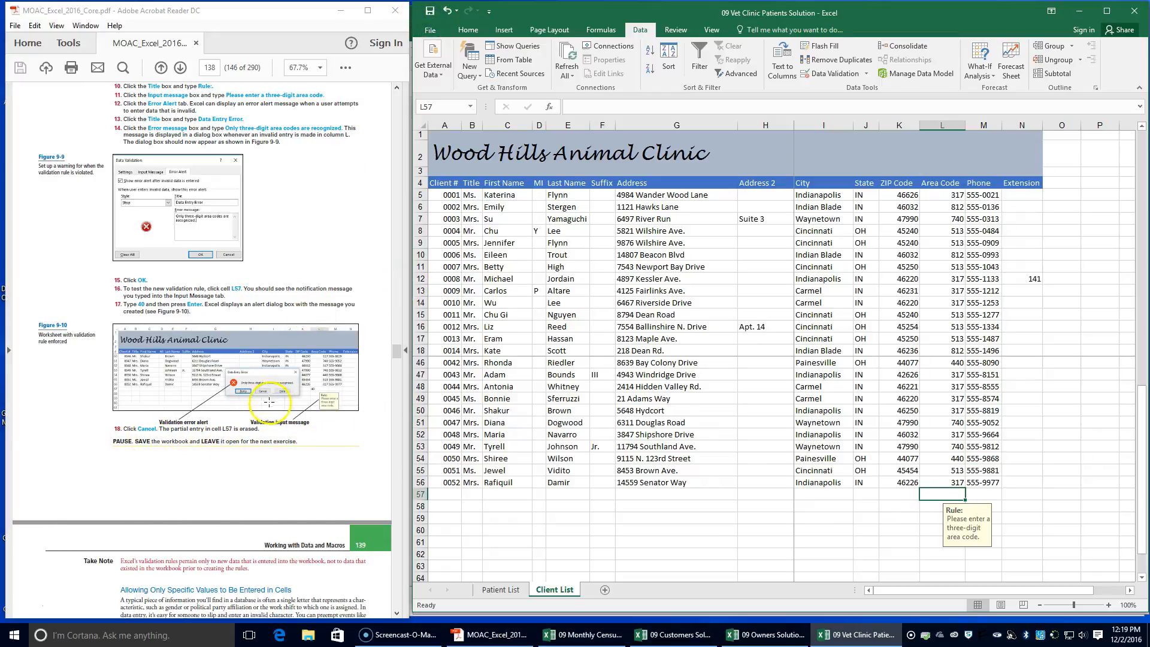
# Save a copy of the workbook in the Lesson 9 folder as 09 Vet Clinic Patients Solution 2
pyautogui.scroll(-4, 264, 417)
pyautogui.scroll(-8, 264, 417)
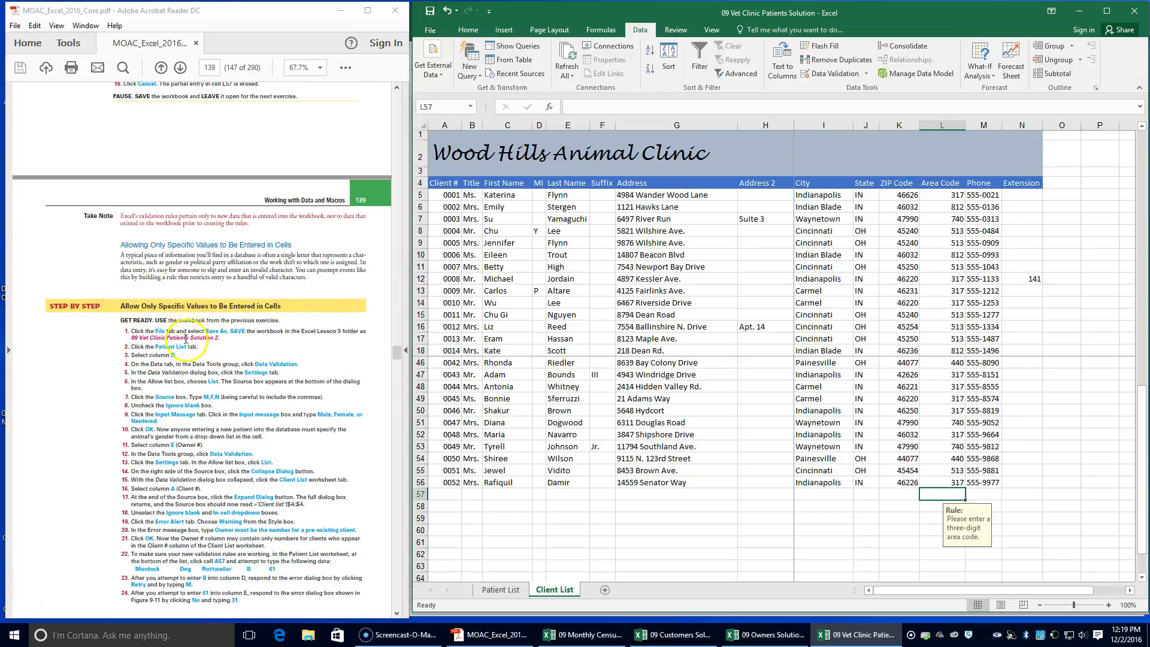
pyautogui.click(429, 31)
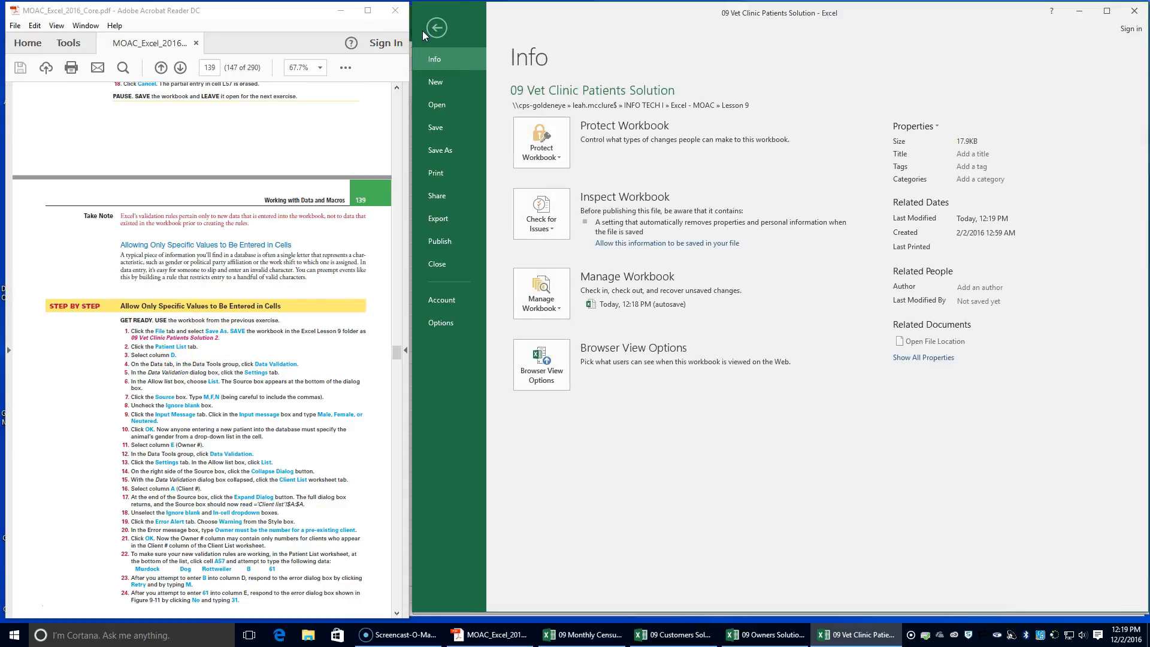
pyautogui.click(444, 156)
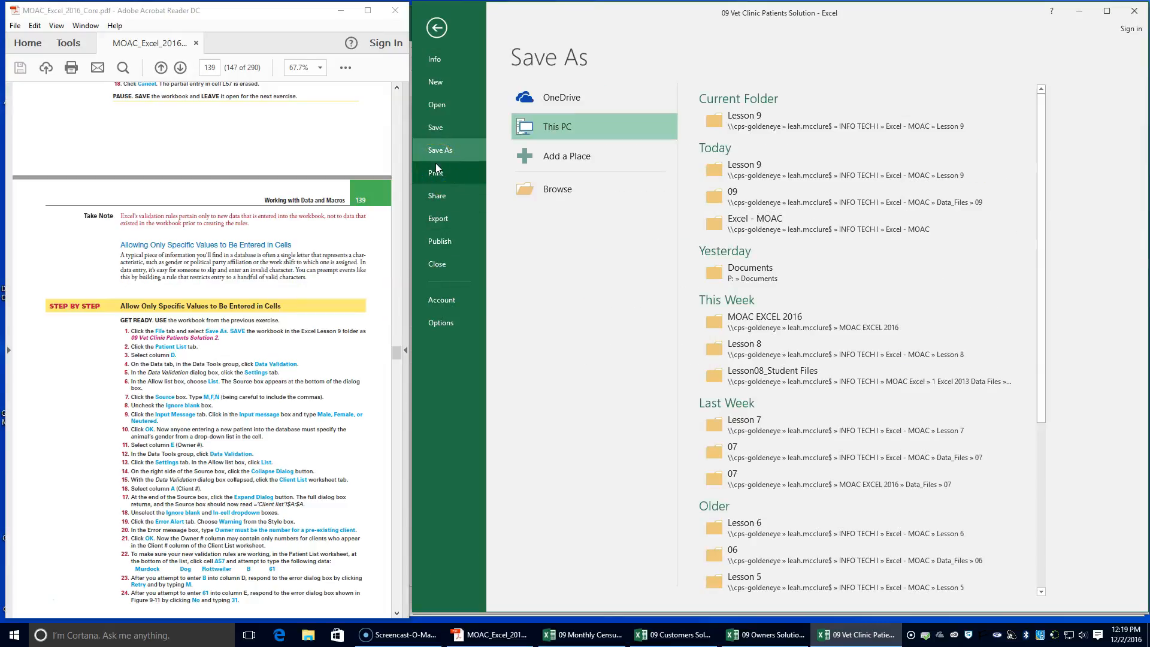
pyautogui.click(752, 126)
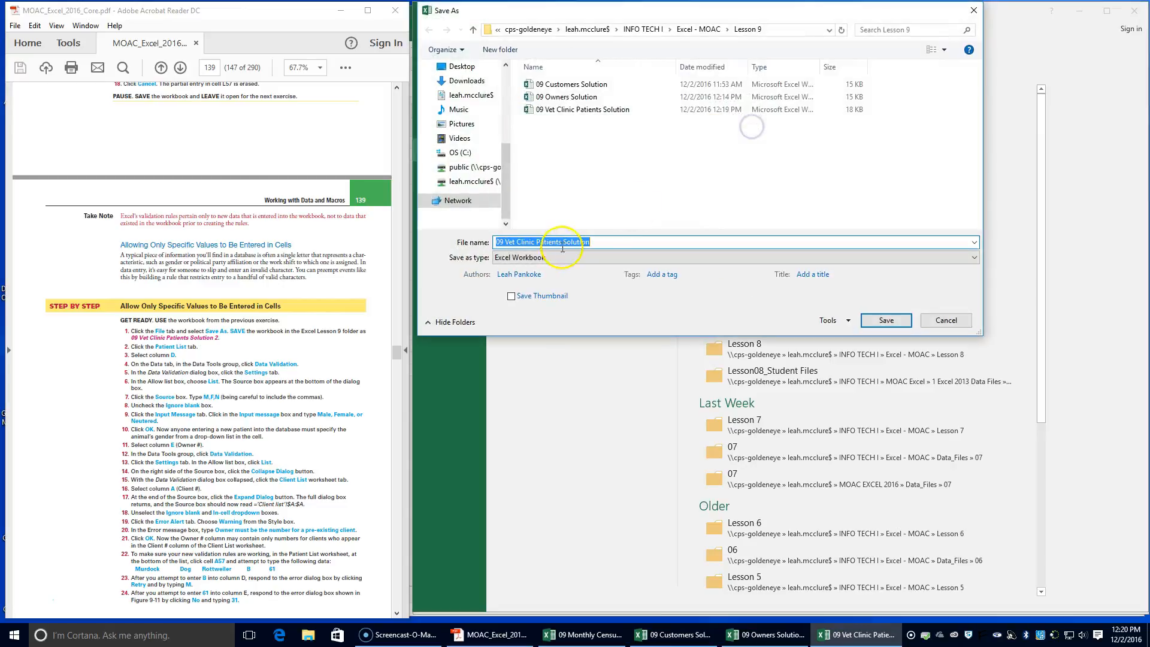
pyautogui.click(600, 240)
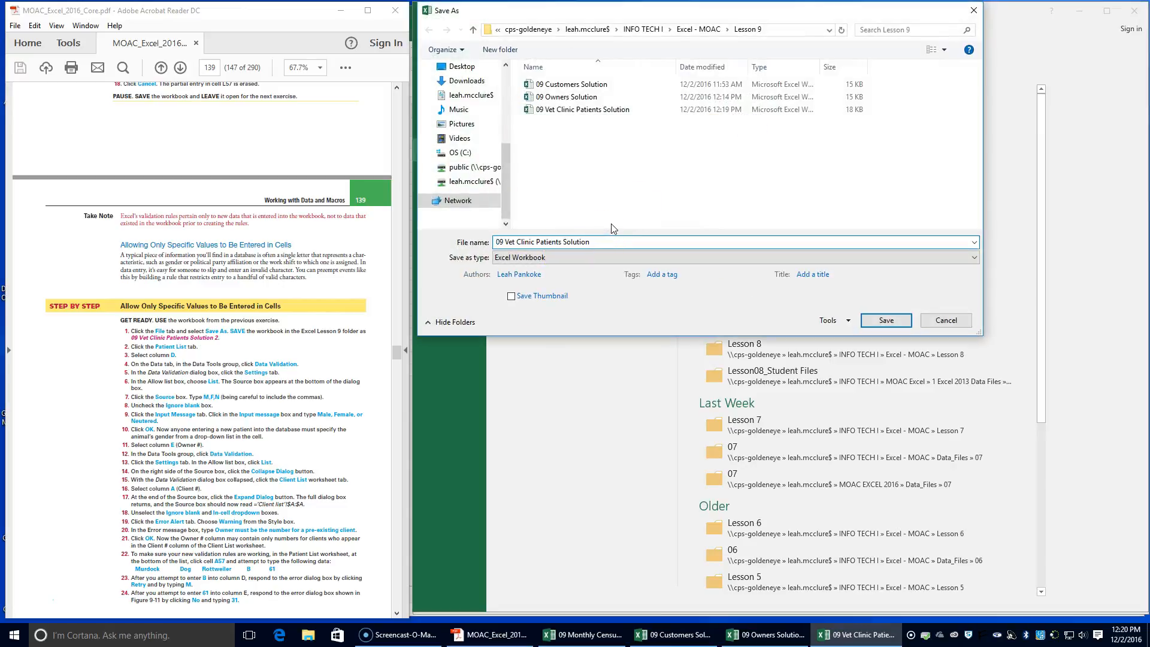
pyautogui.write('2')
pyautogui.click(889, 319)
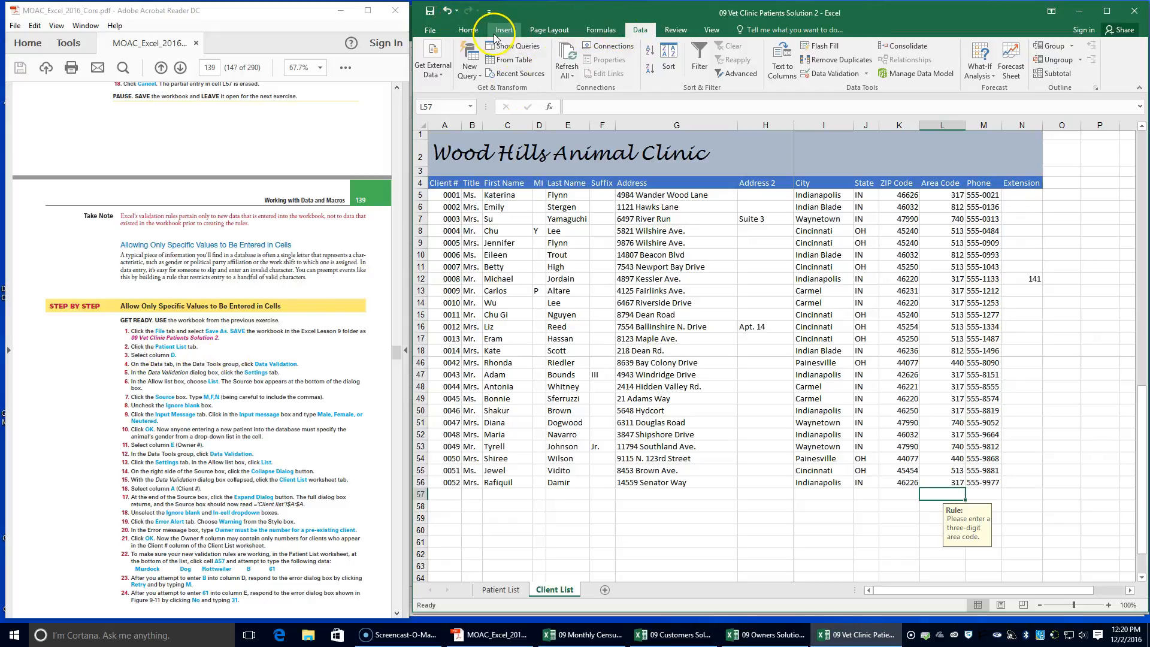
# Set a List validation rule with source M,F,N for the Sex column D in the Patient List worksheet, without ignoring blanks
pyautogui.click(507, 590)
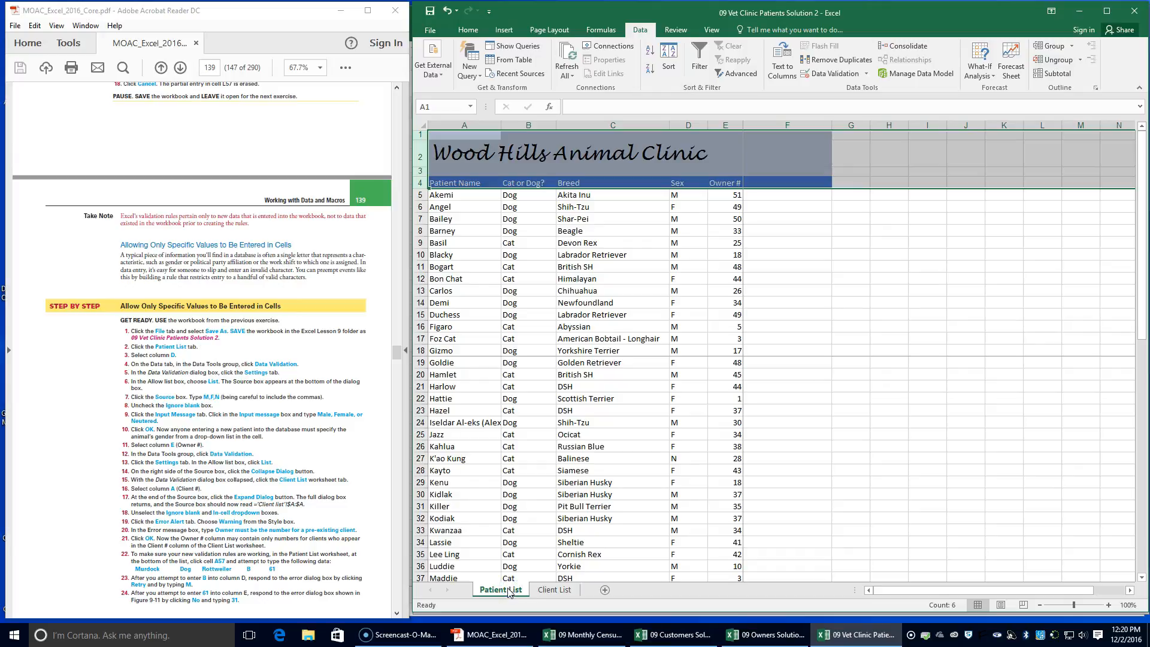
pyautogui.click(686, 124)
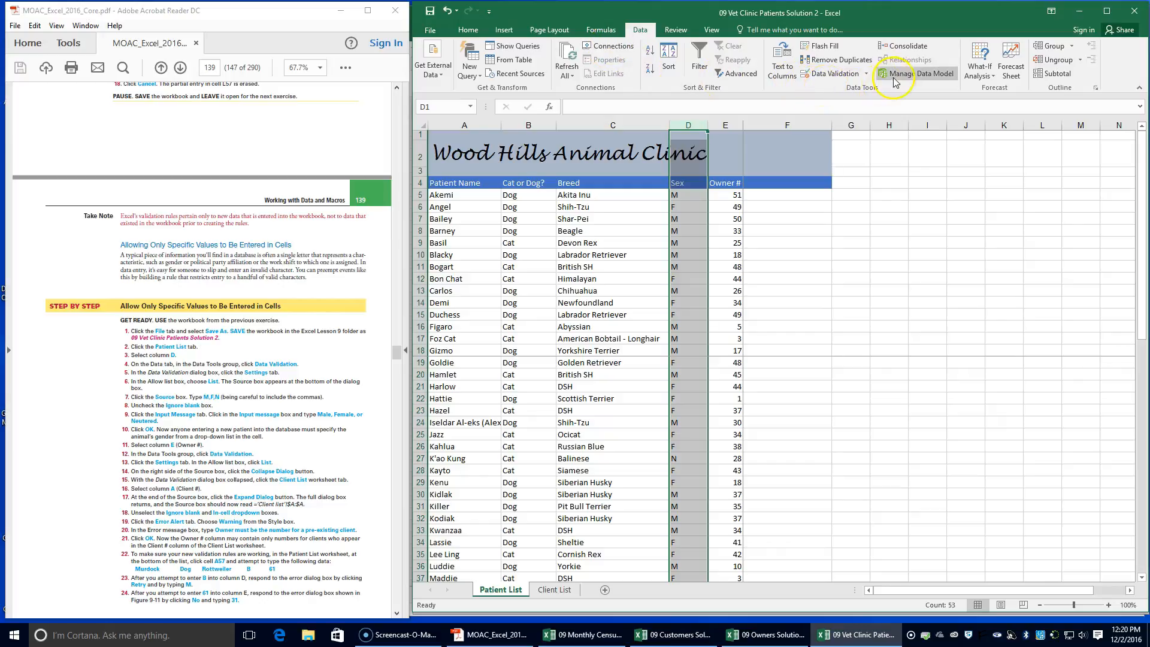
pyautogui.click(835, 73)
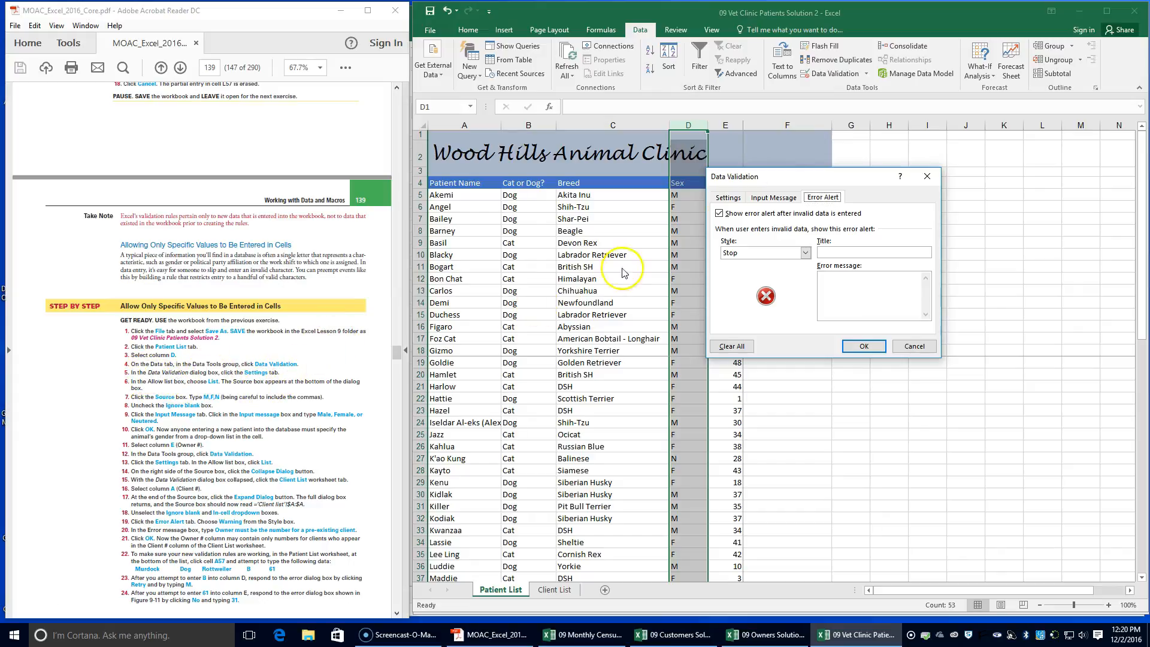
pyautogui.click(729, 199)
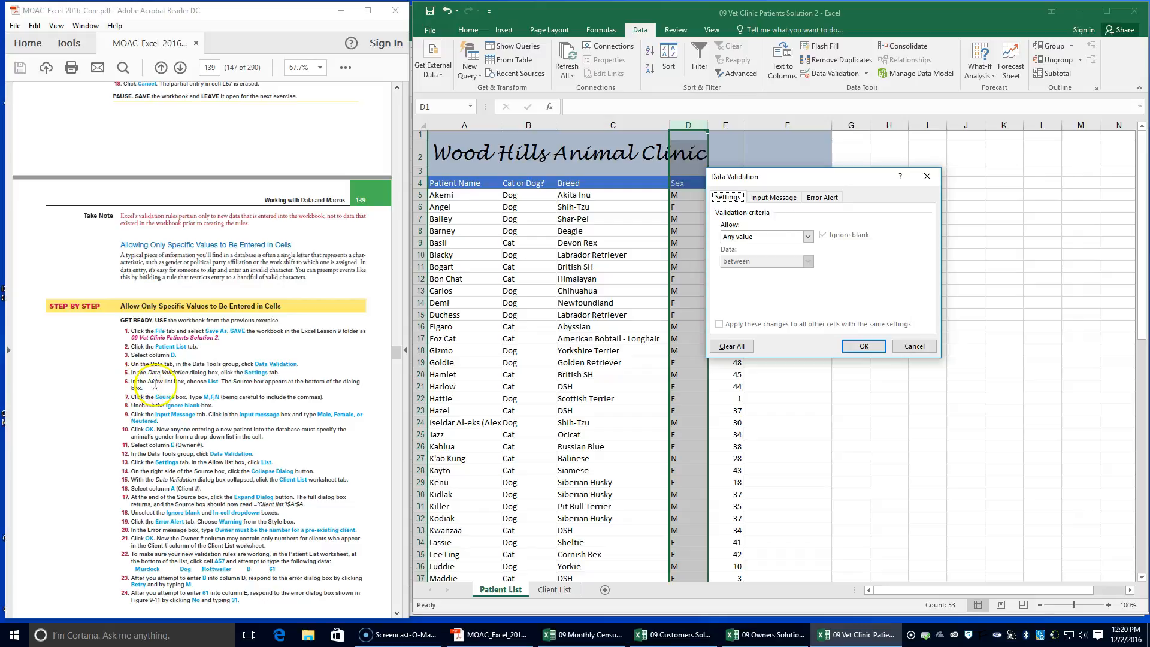
pyautogui.click(806, 237)
pyautogui.click(788, 272)
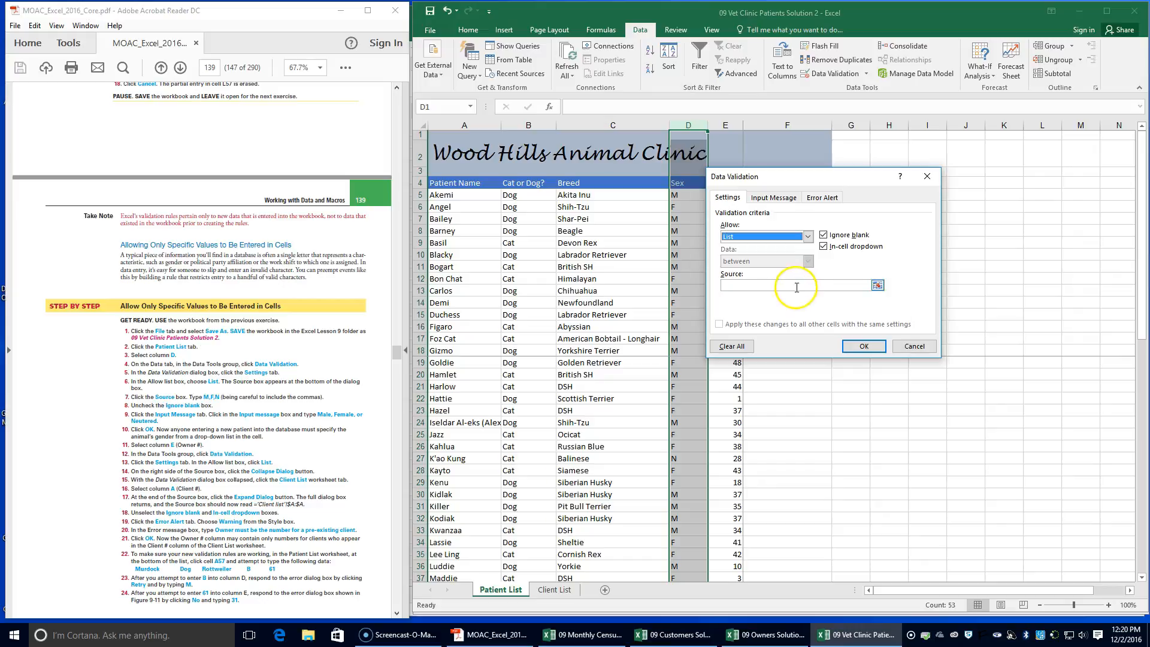
pyautogui.click(794, 287)
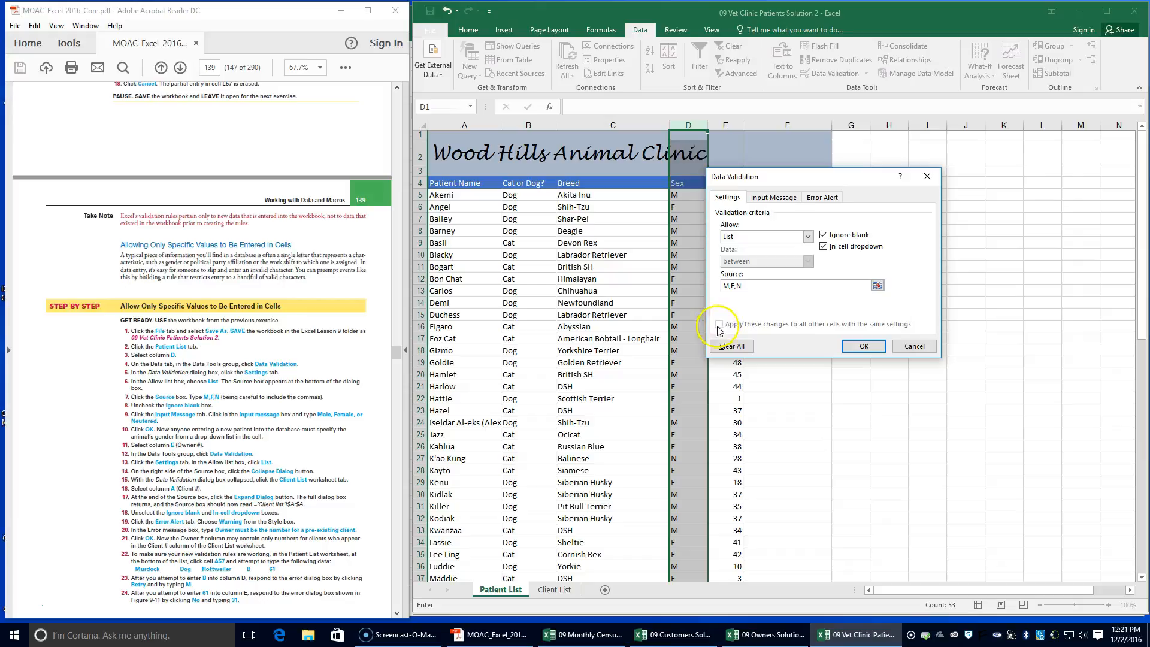
pyautogui.click(823, 235)
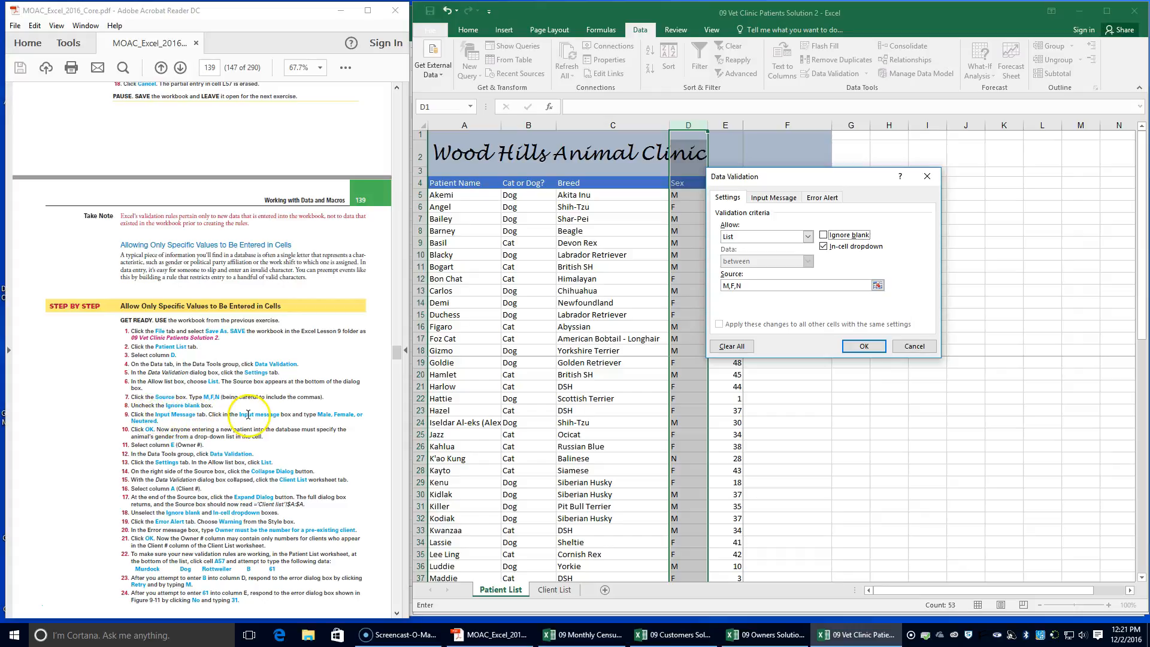
# Give the Sex column rule the input message "Male, Female, or Neutered" without a title, and apply the rule
pyautogui.click(754, 197)
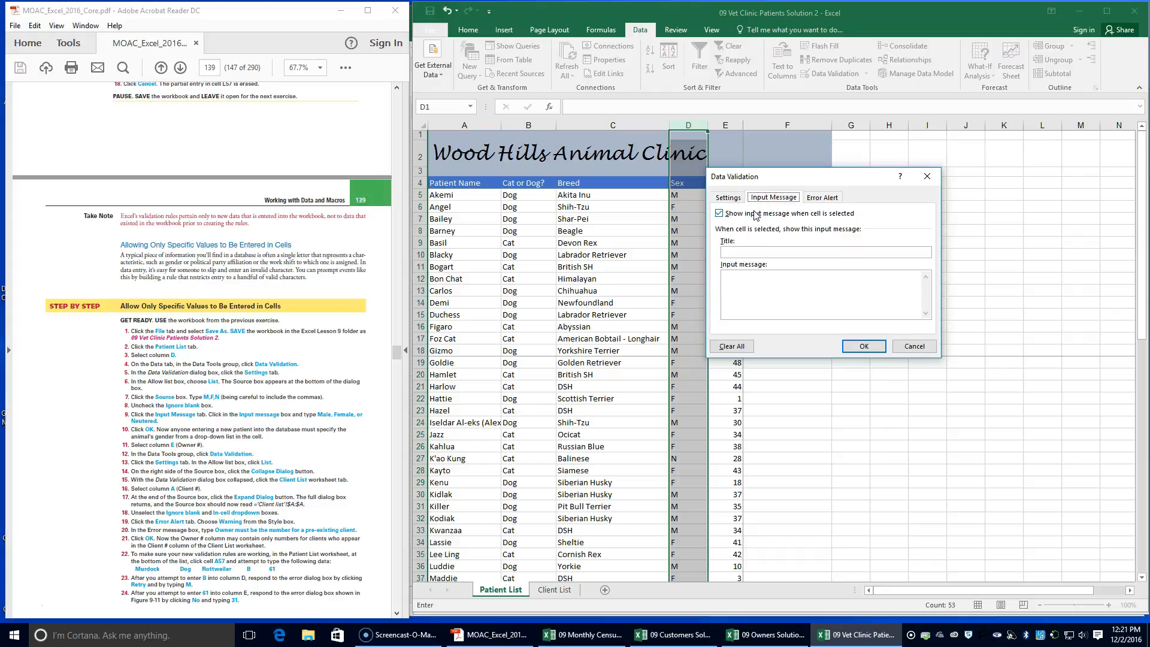
pyautogui.click(771, 251)
pyautogui.click(761, 284)
pyautogui.click(761, 284)
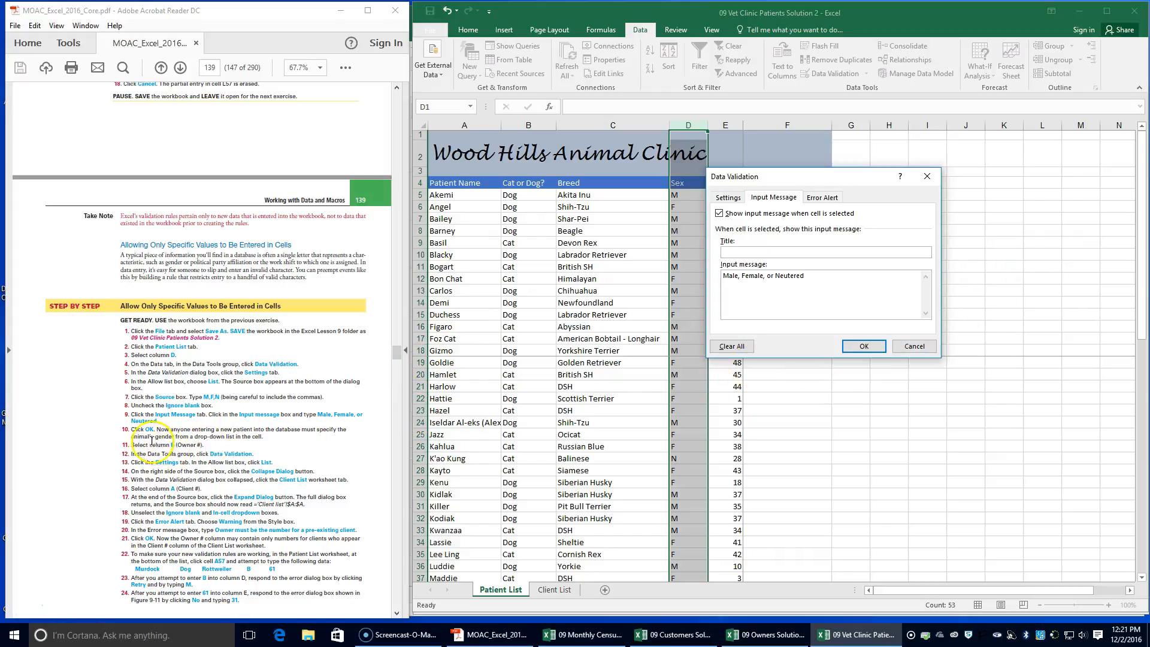
pyautogui.click(851, 349)
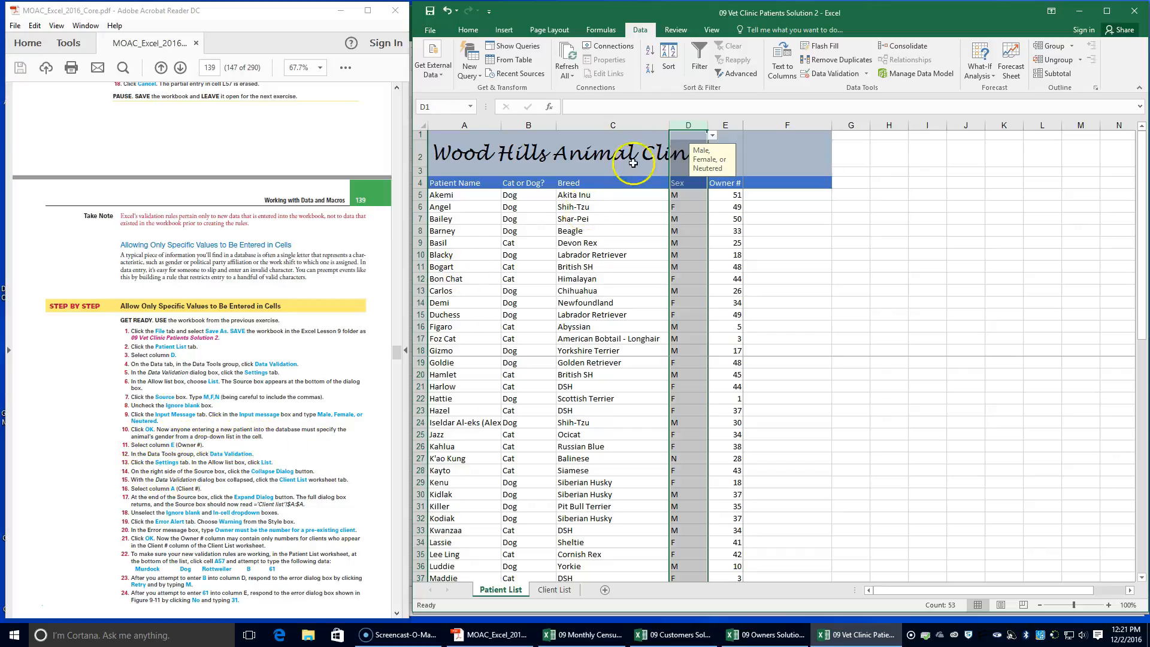
# Set the validation rule for the Owner # column E in the Patient List worksheet to allow a List
pyautogui.click(722, 125)
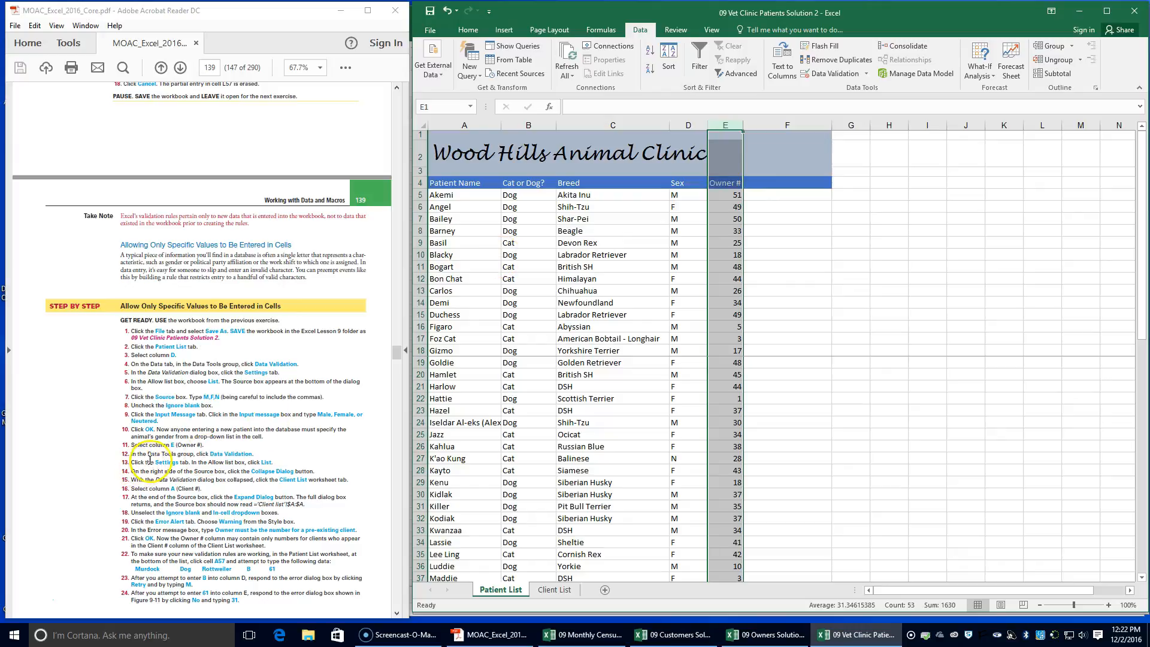
pyautogui.click(819, 74)
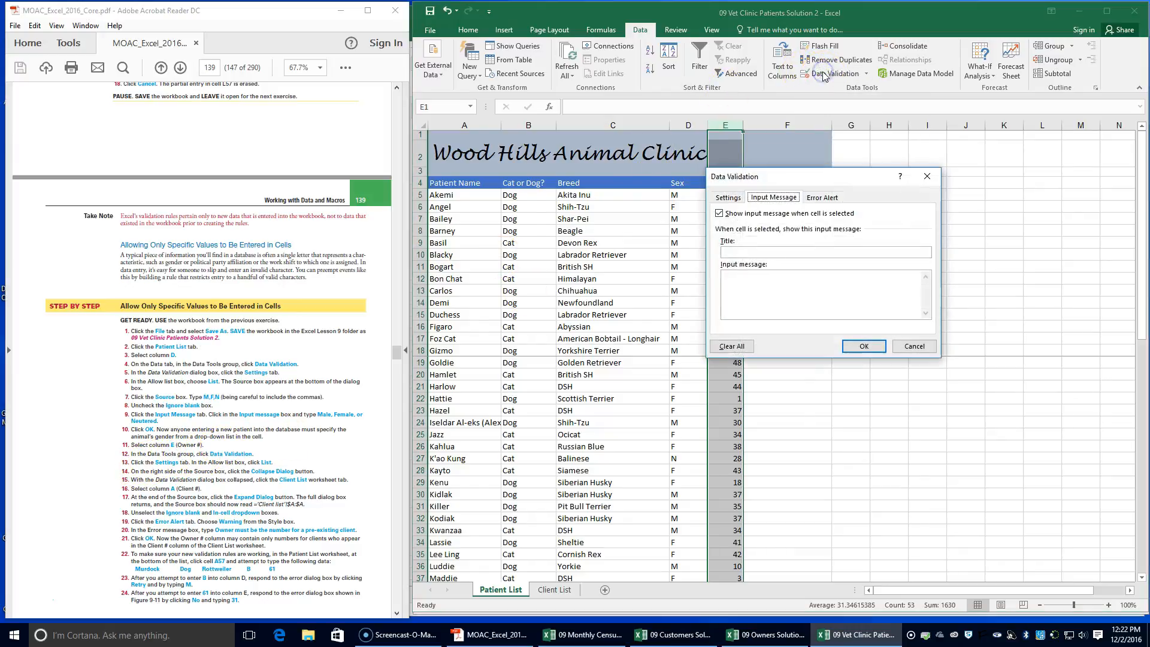
pyautogui.click(728, 198)
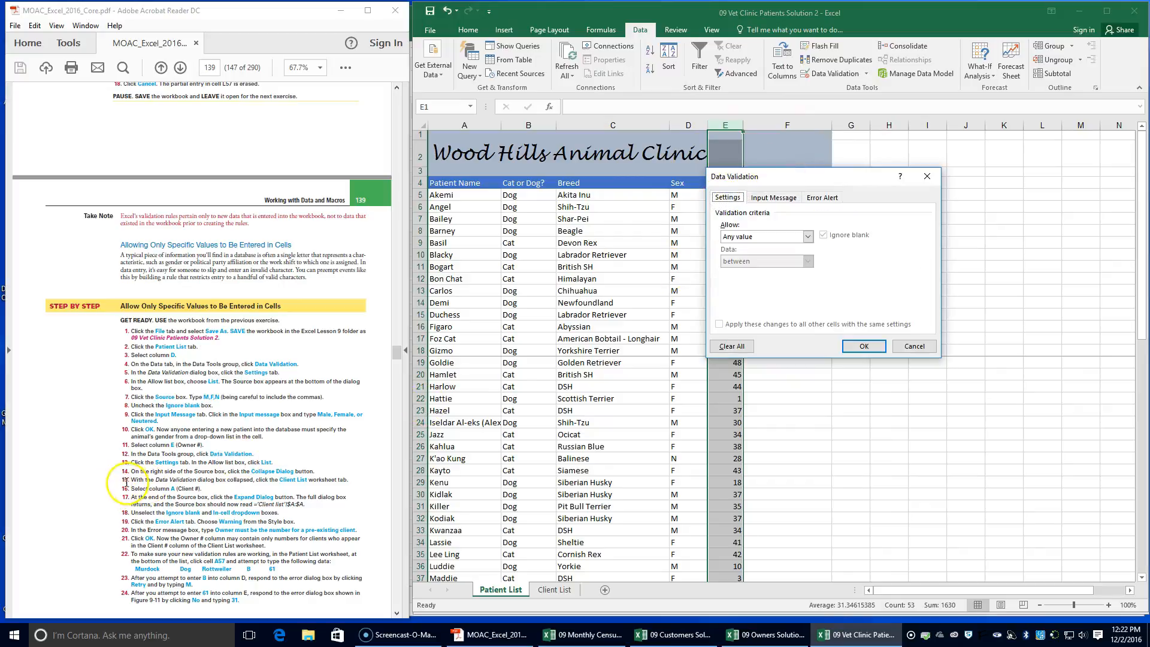
pyautogui.click(809, 237)
pyautogui.click(782, 277)
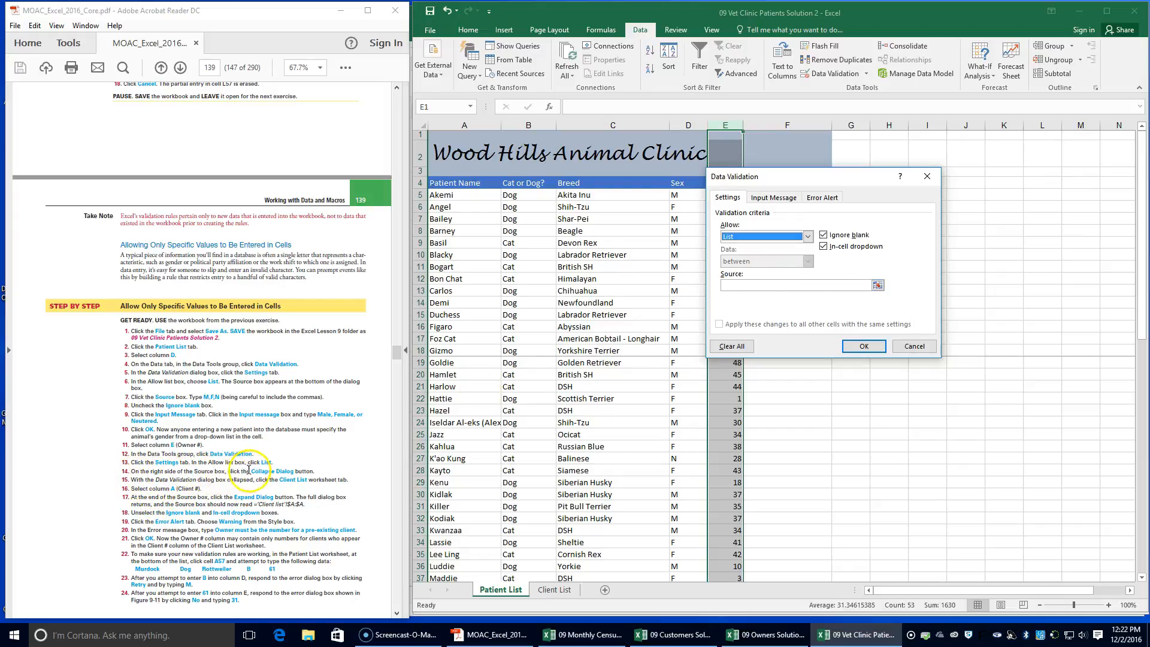
# Point the source of the Owner # list rule to the Client List worksheet
pyautogui.click(743, 282)
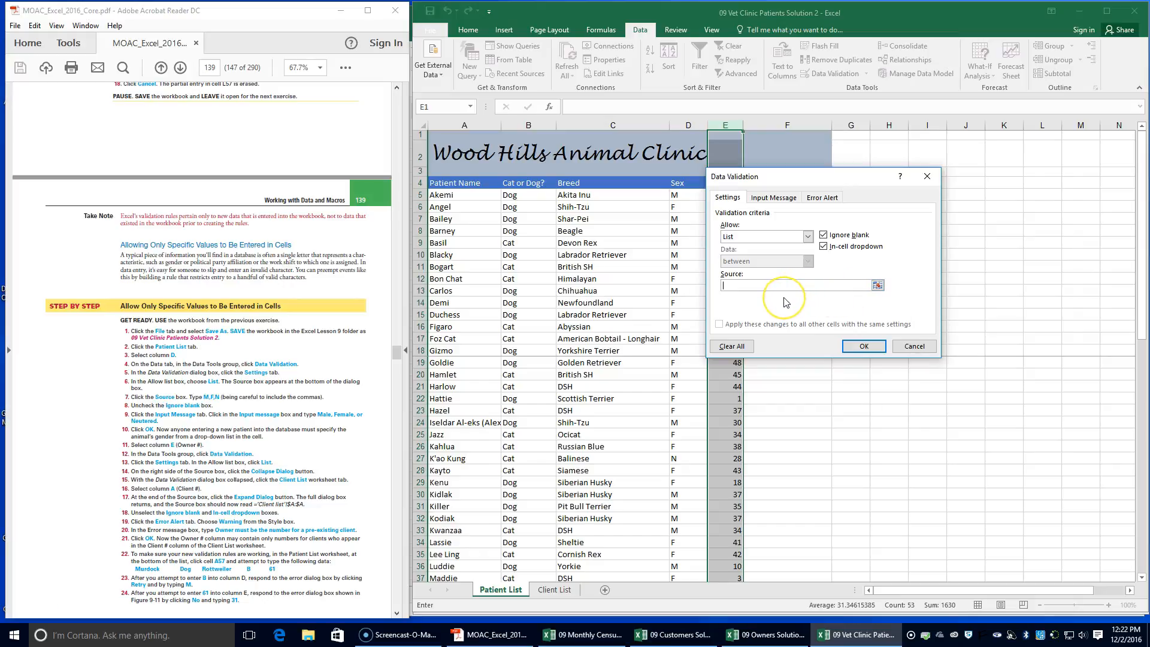
pyautogui.click(878, 285)
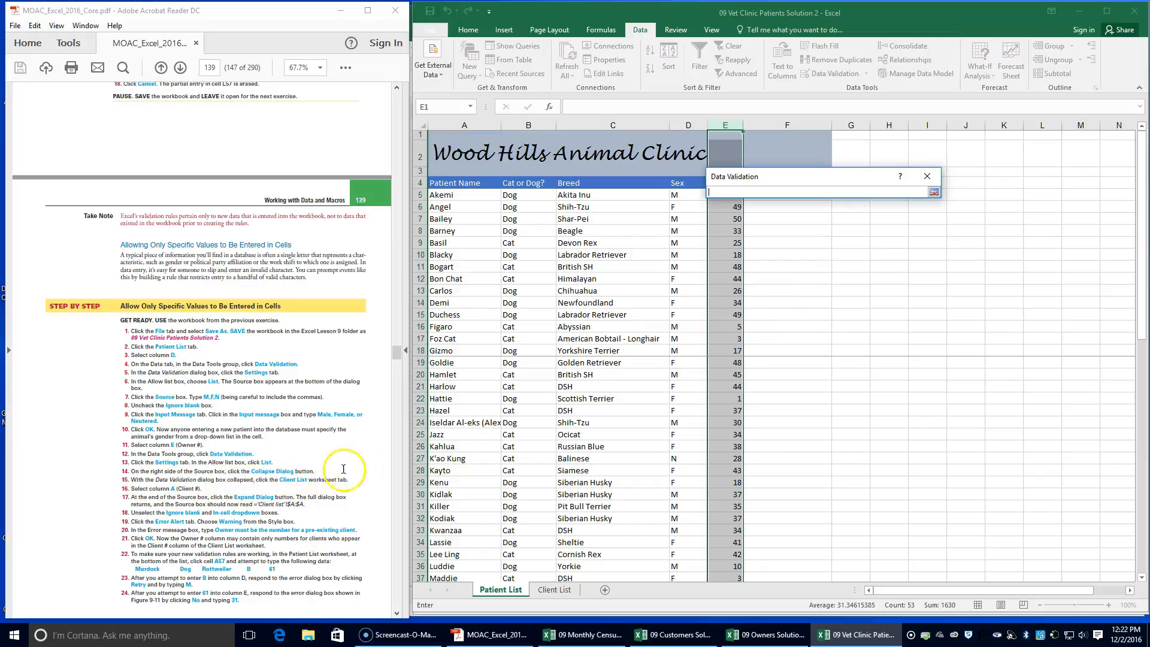
pyautogui.click(551, 590)
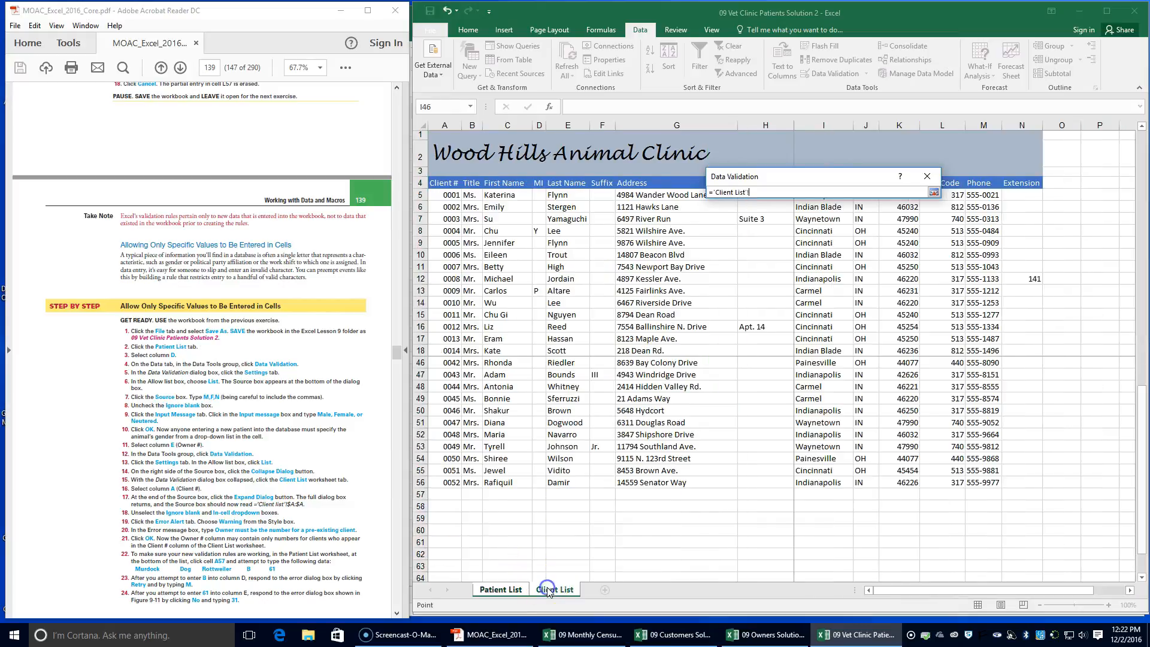
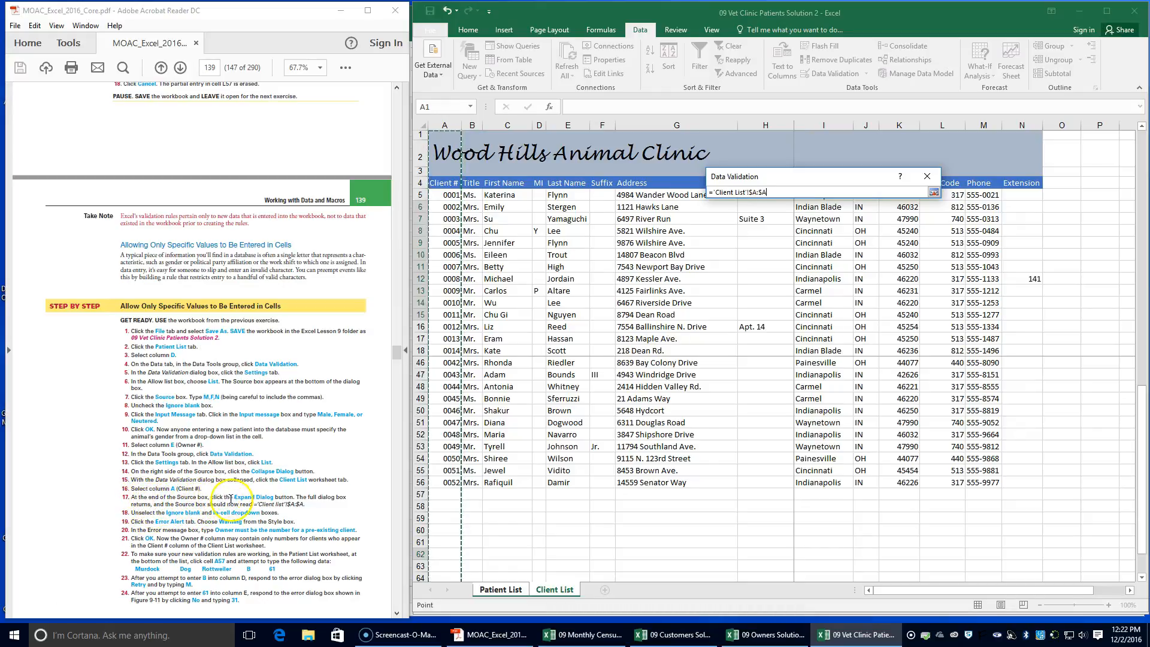
# Use the Client # column A of the Client List as the Owner # rule's source, without ignoring blanks and without an in-cell dropdown
pyautogui.click(932, 194)
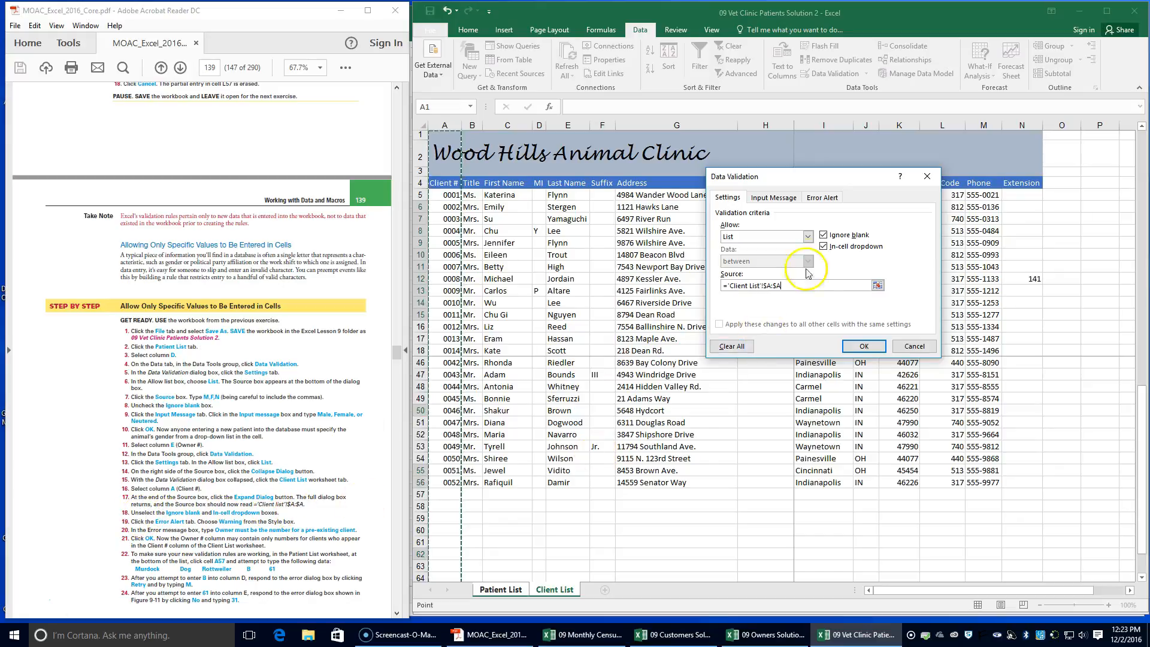
pyautogui.click(823, 234)
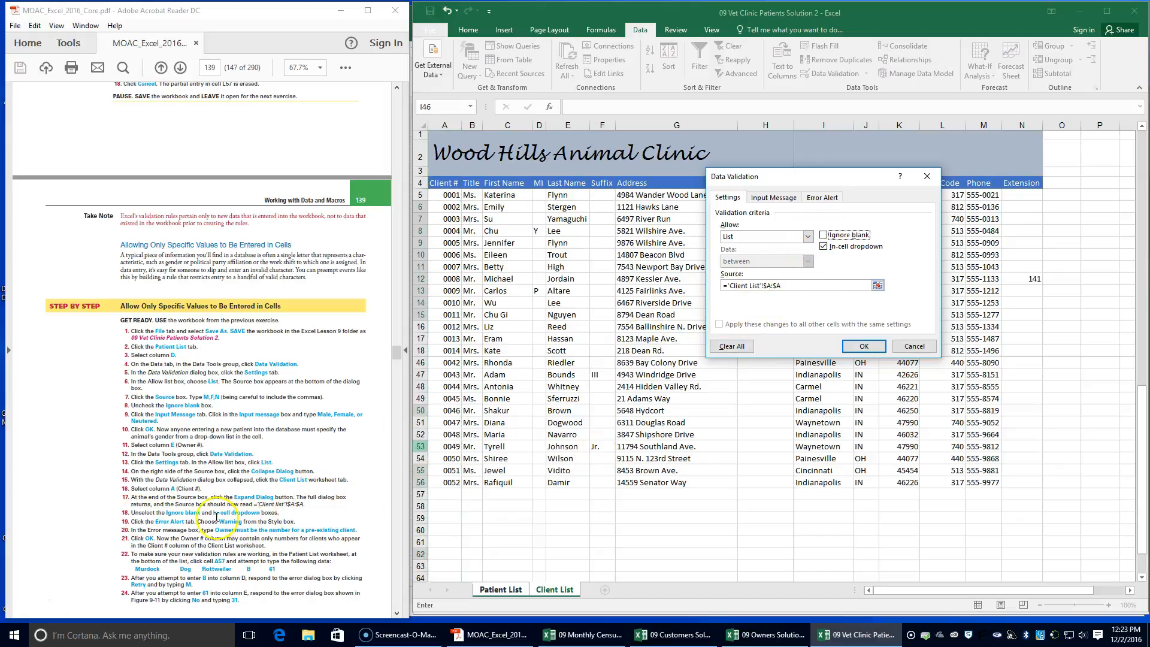
pyautogui.click(823, 246)
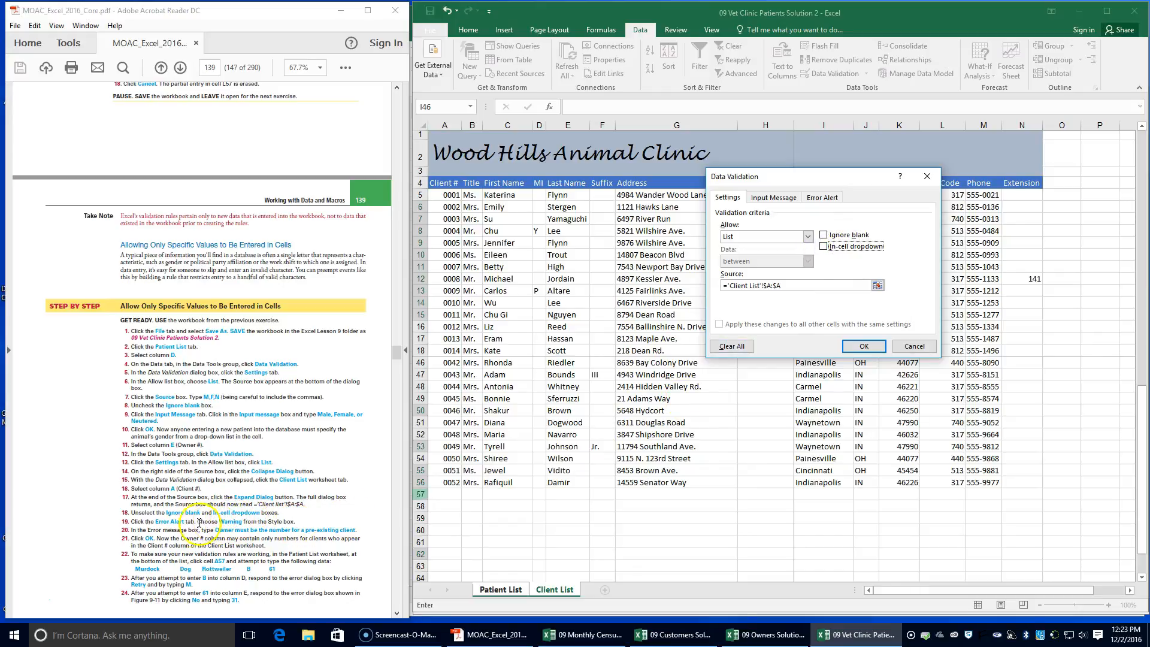
# Give the Owner # rule a Warning error alert reading "Owner must be the number for a pre-existing client" and apply the rule
pyautogui.click(825, 198)
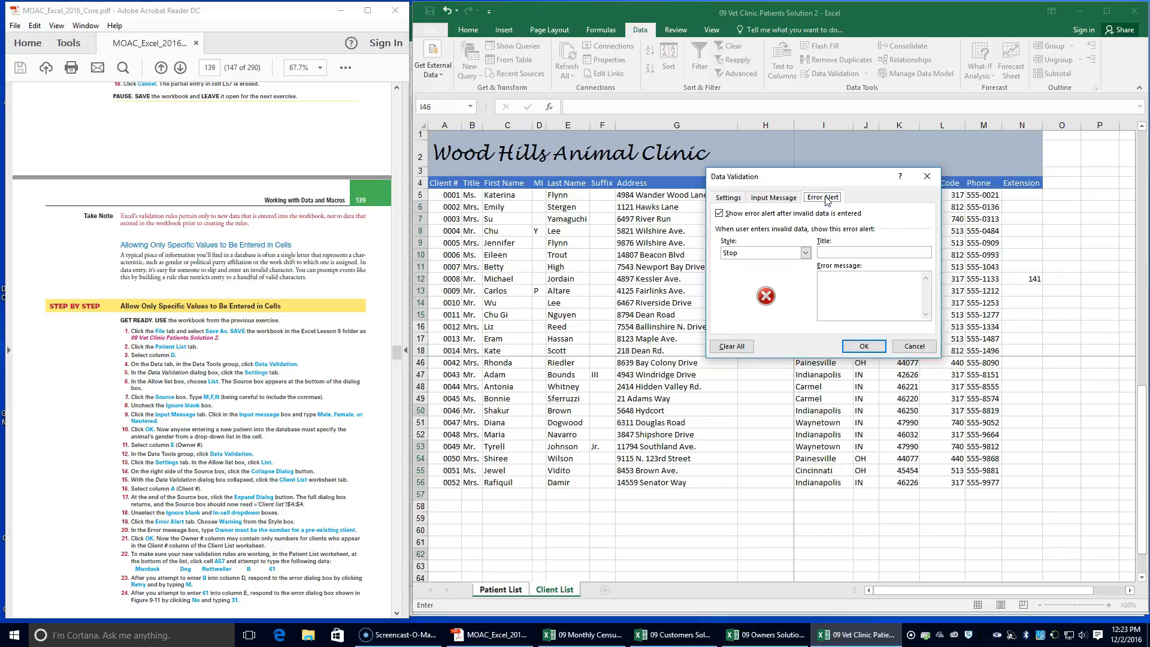
pyautogui.click(805, 252)
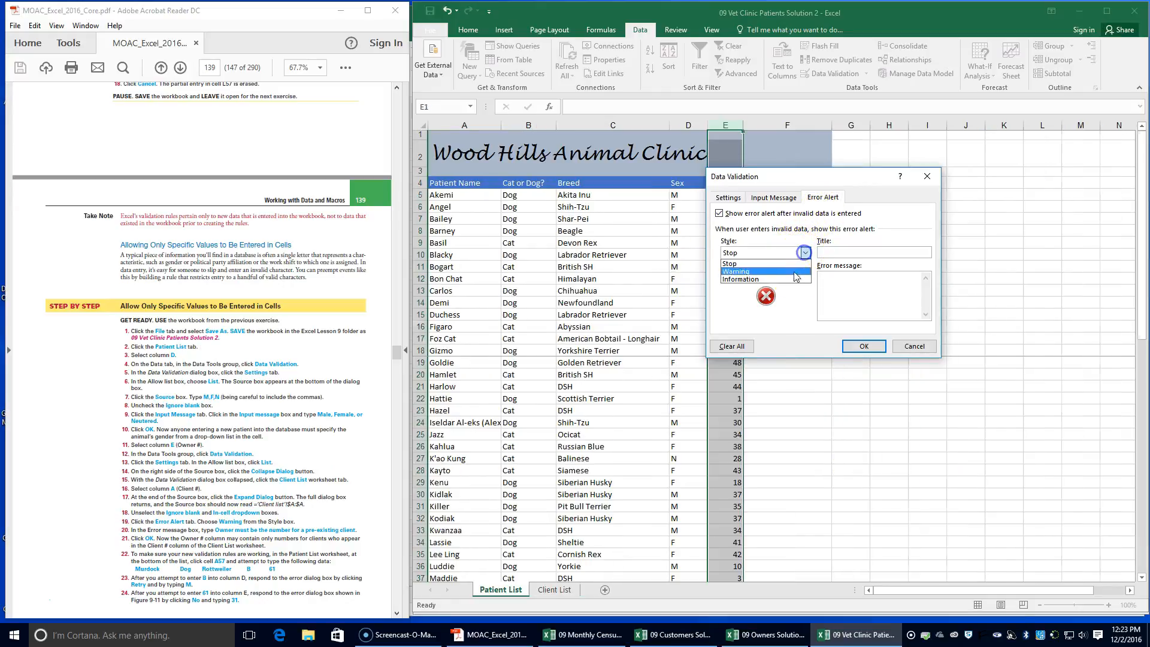
pyautogui.click(794, 273)
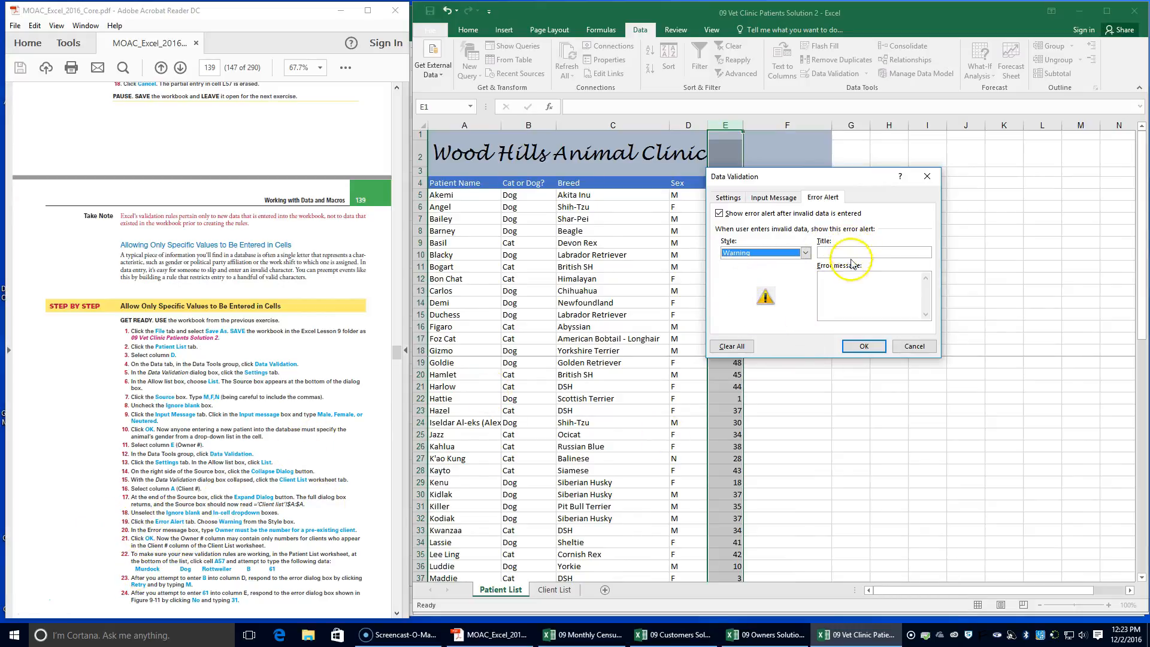
pyautogui.click(849, 288)
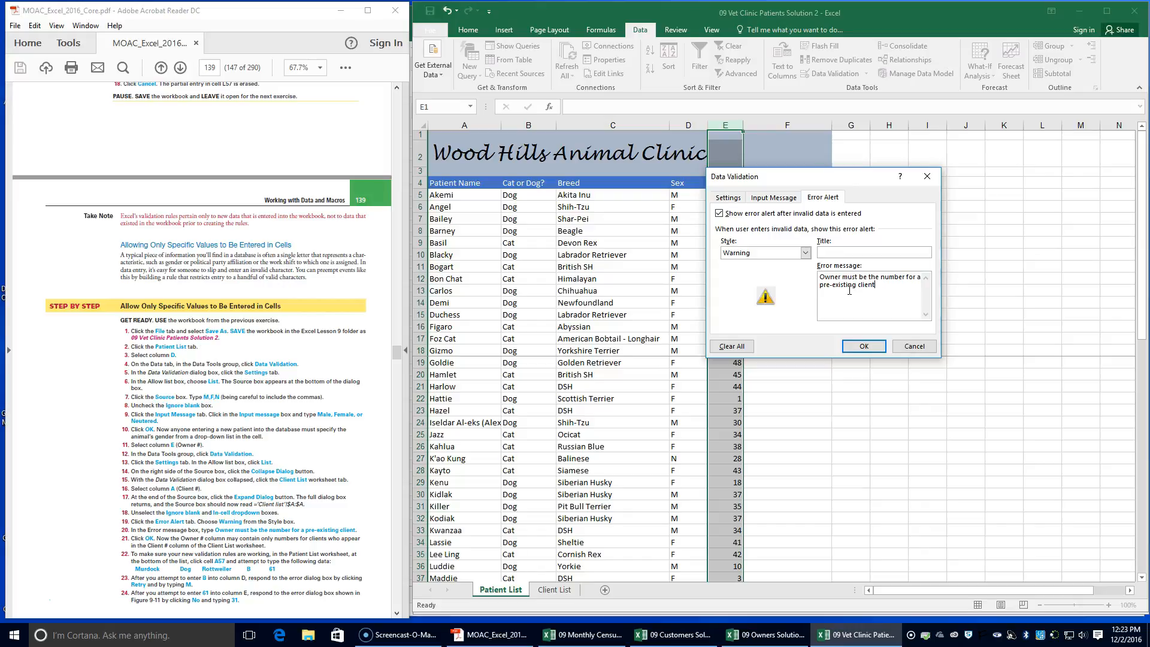
pyautogui.click(859, 346)
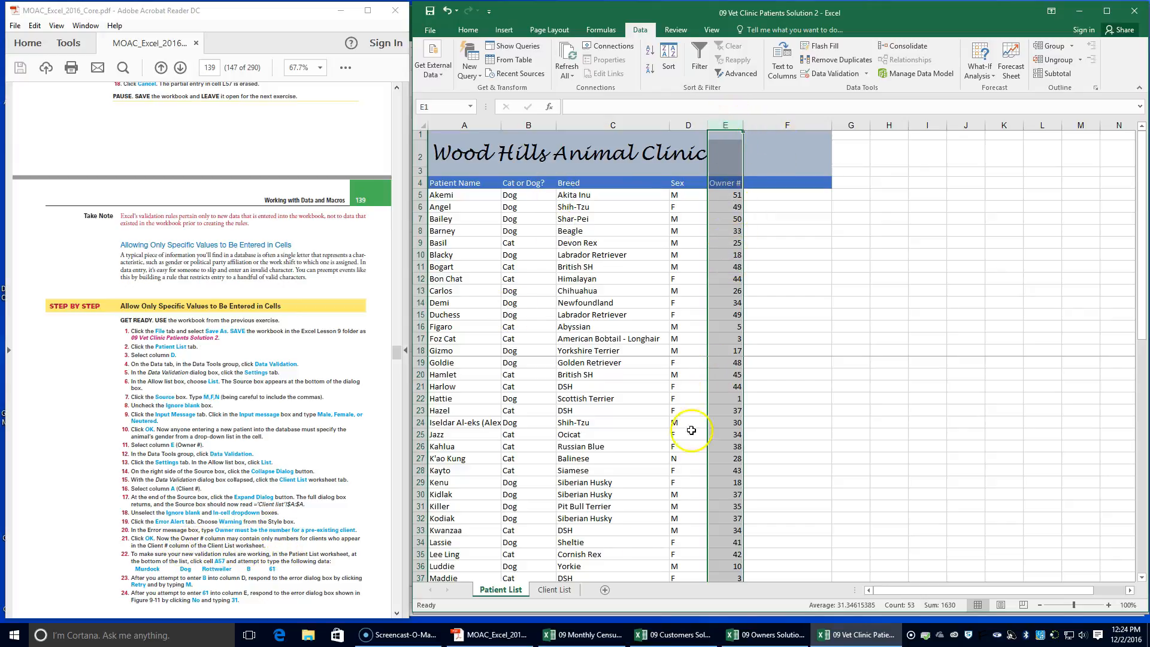
# Compare the Client # column in the Client List with the Patient List, and read exercise step 22 on testing the validation rules
pyautogui.click(554, 590)
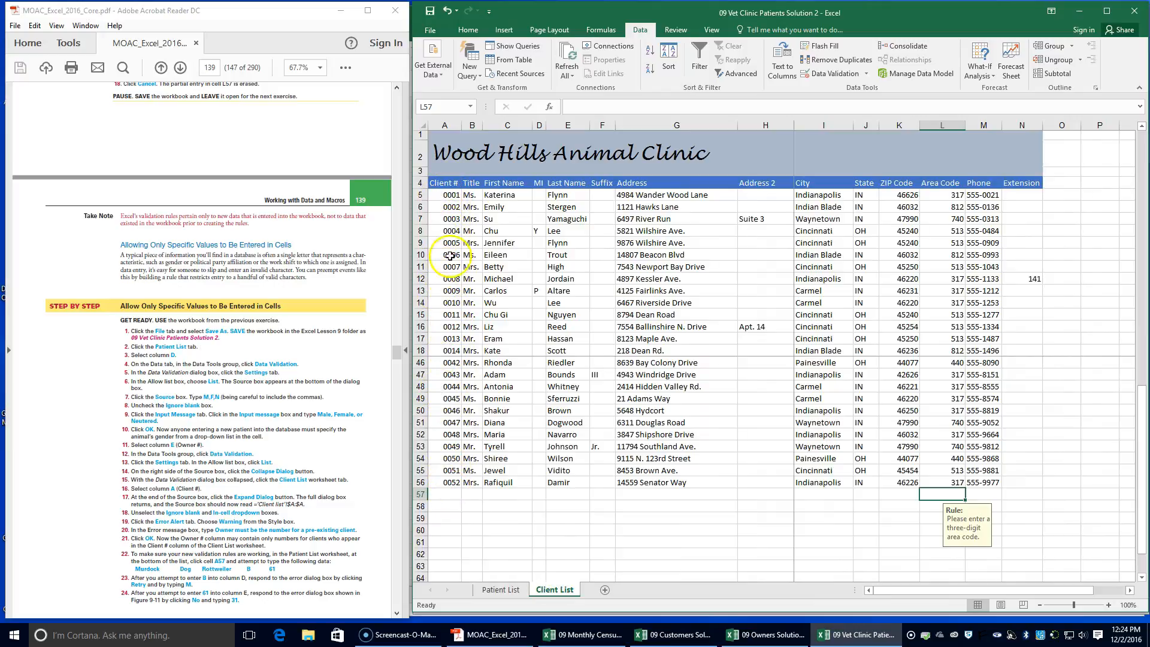
pyautogui.click(500, 589)
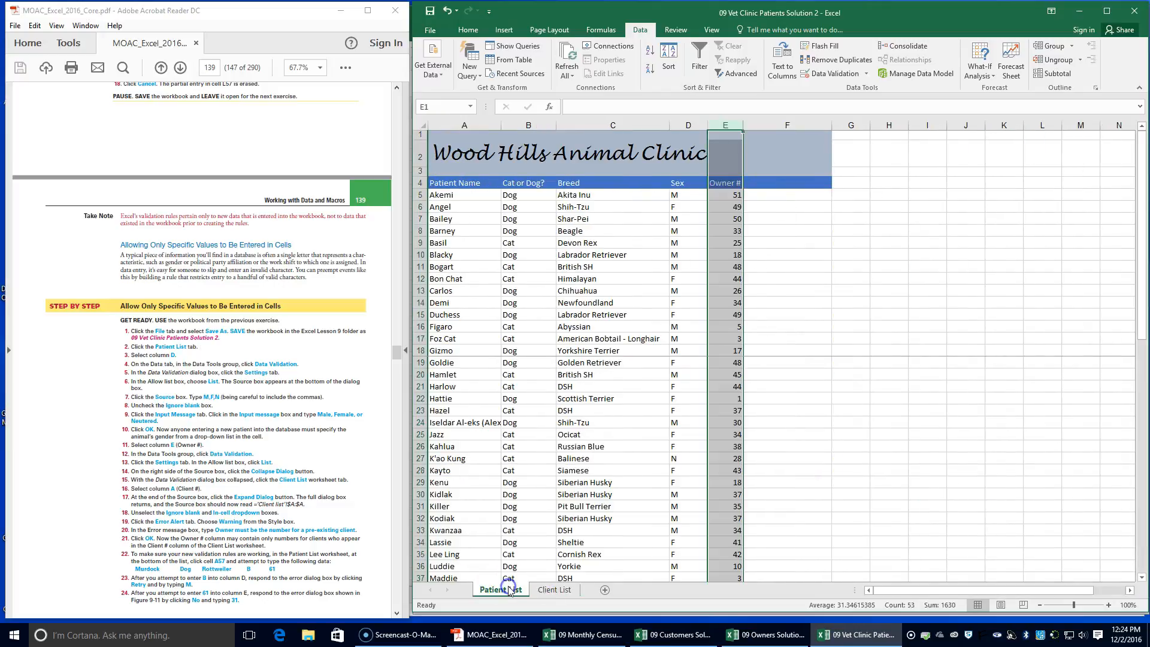
pyautogui.click(563, 591)
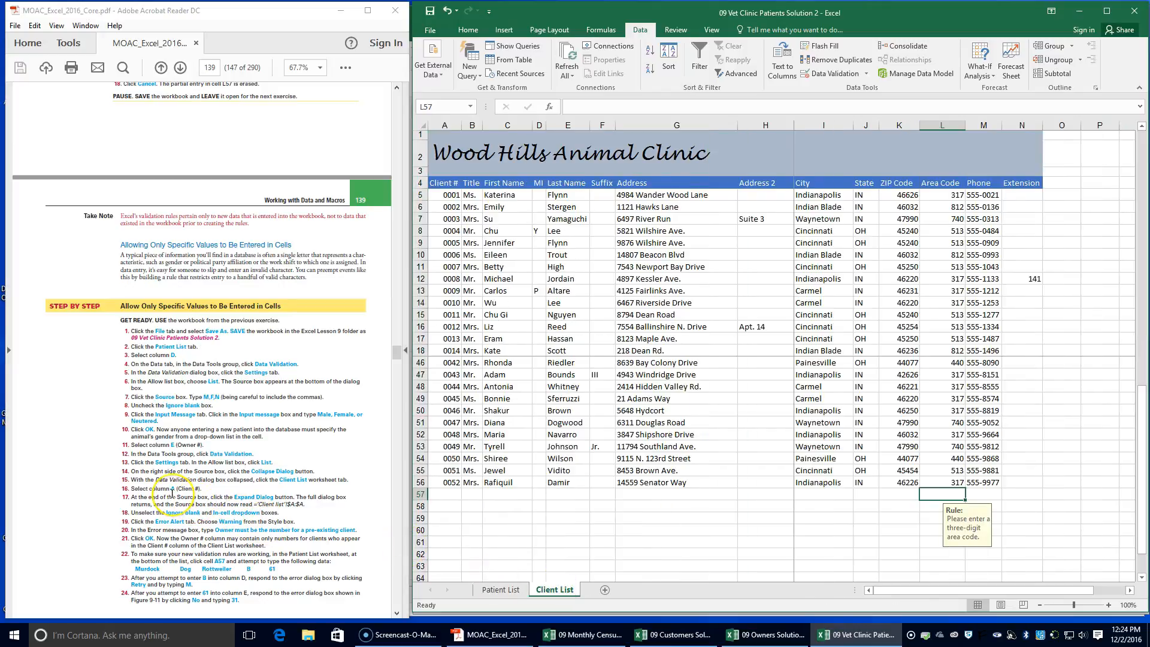
pyautogui.scroll(-2, 172, 492)
pyautogui.scroll(-1, 172, 494)
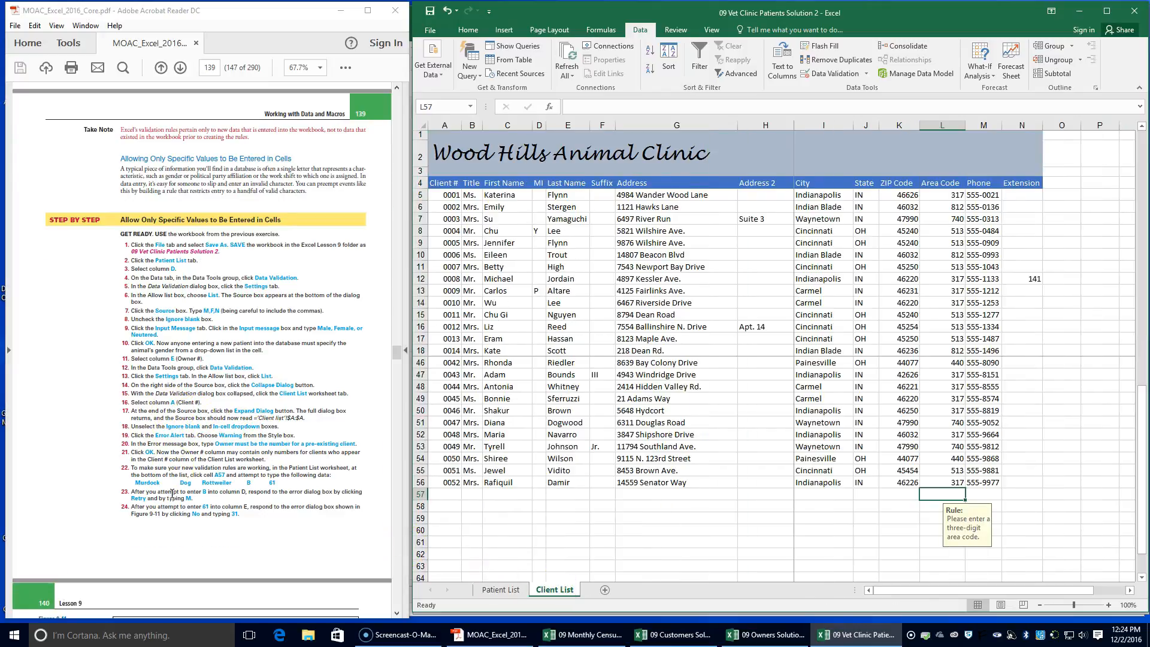
pyautogui.moveTo(138, 468); pyautogui.dragTo(327, 469)
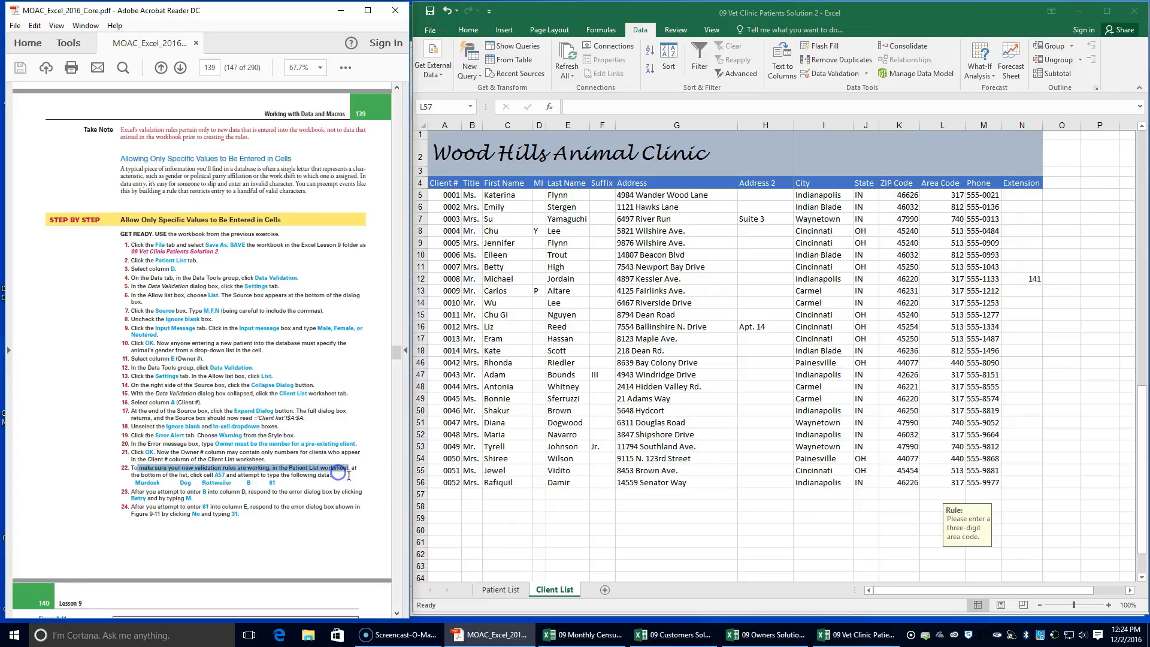
# Return to the Patient List worksheet and select cell A57, the first empty Patient Name cell below the last patient
pyautogui.click(497, 590)
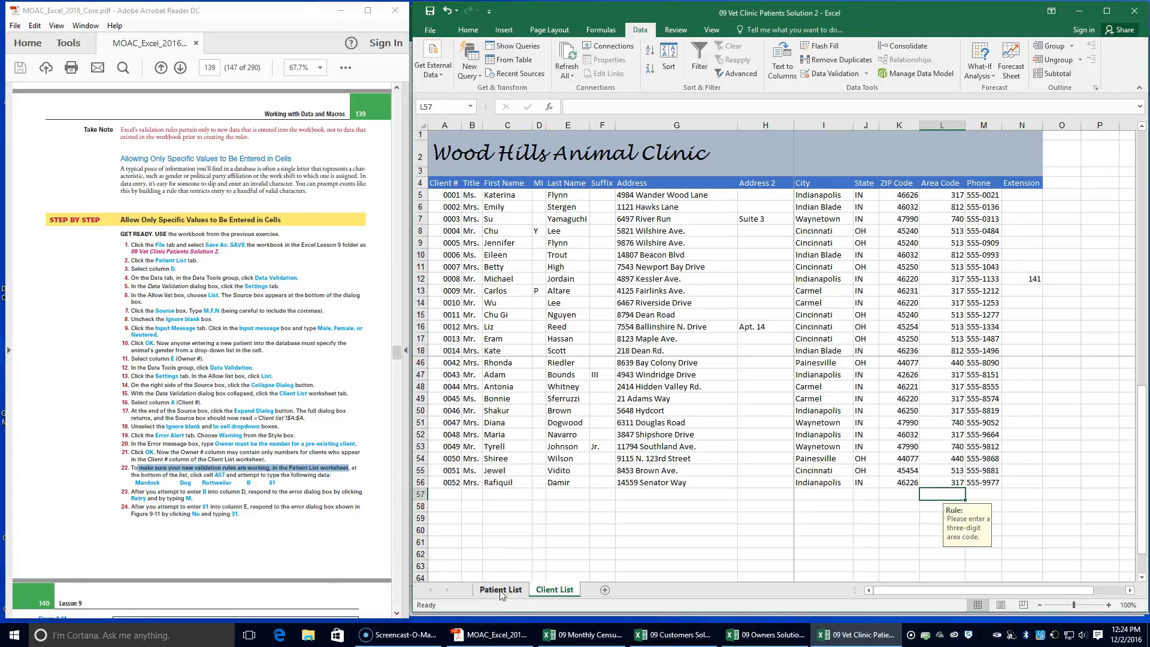
pyautogui.click(500, 590)
pyautogui.scroll(-5, 459, 462)
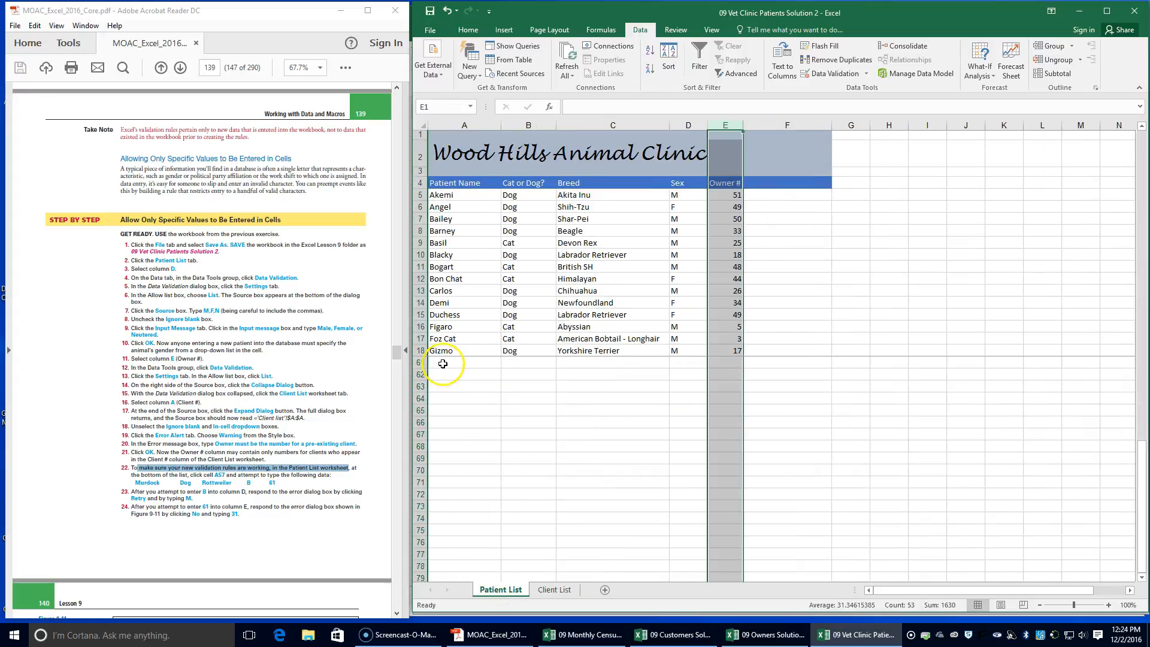
pyautogui.scroll(2, 443, 365)
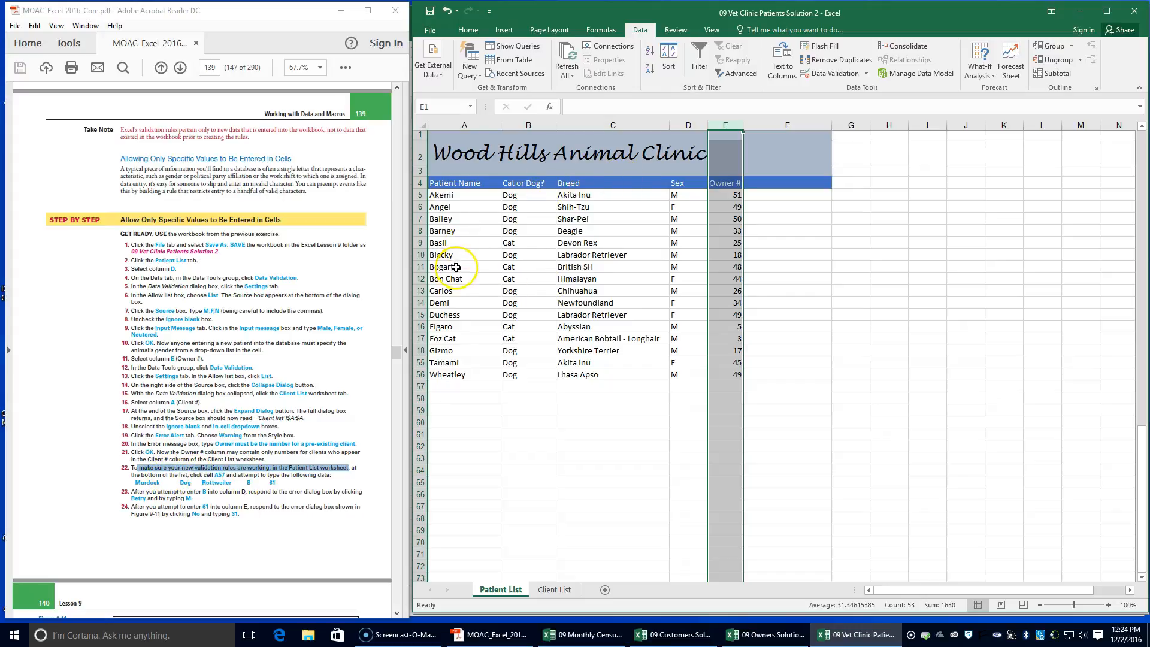
pyautogui.scroll(5, 456, 381)
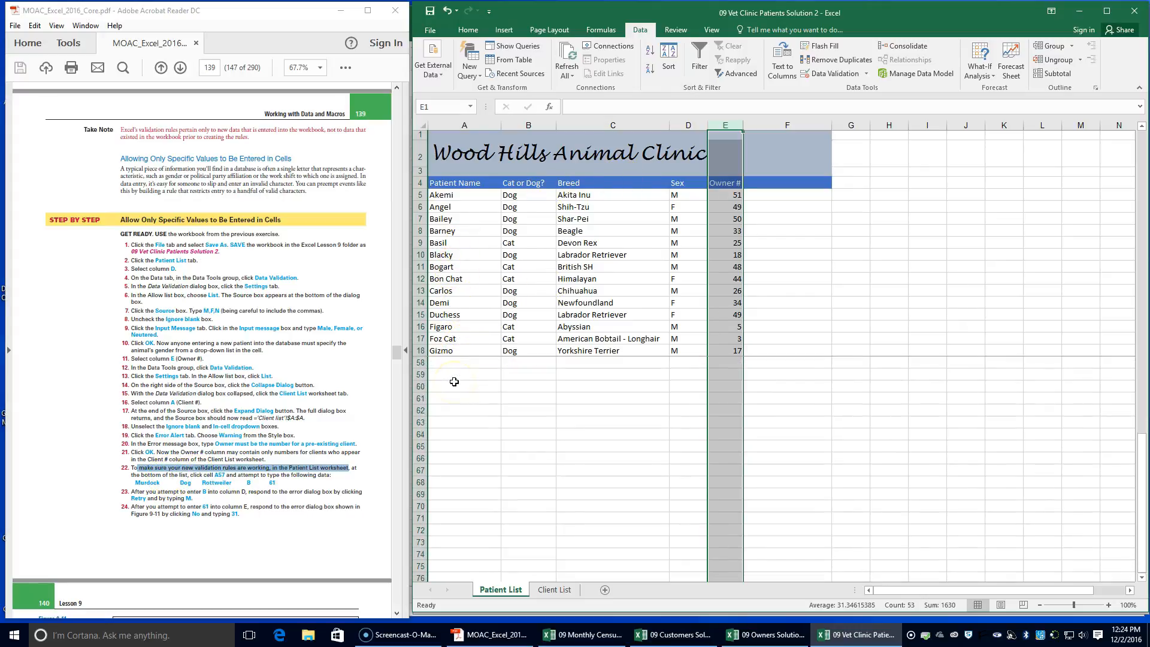
pyautogui.scroll(-2, 458, 381)
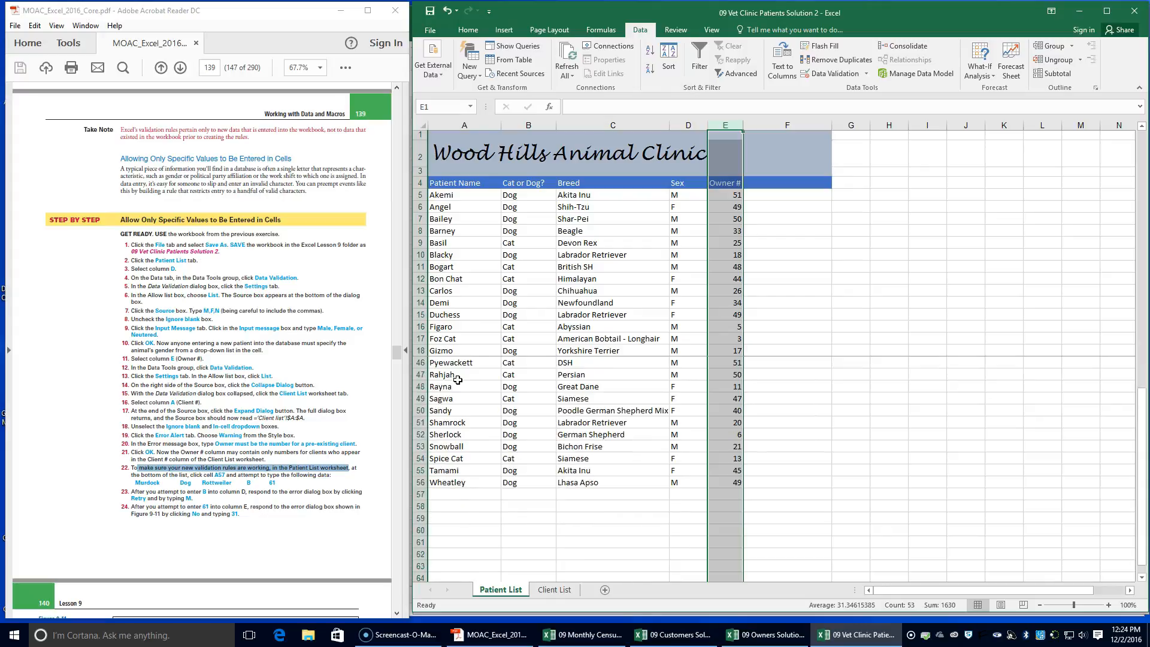
pyautogui.click(442, 492)
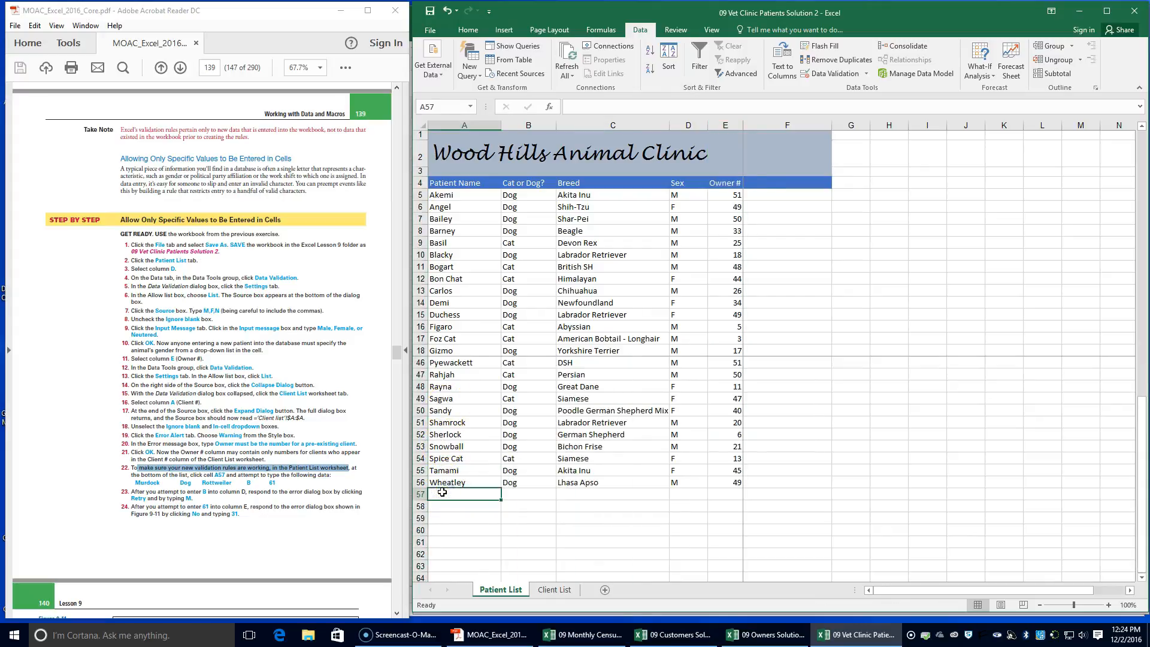
# Try to reset the frozen panes of the Patient List by unfreezing them and freezing again with the header rows 1 to 4 selected
pyautogui.scroll(9, 497, 231)
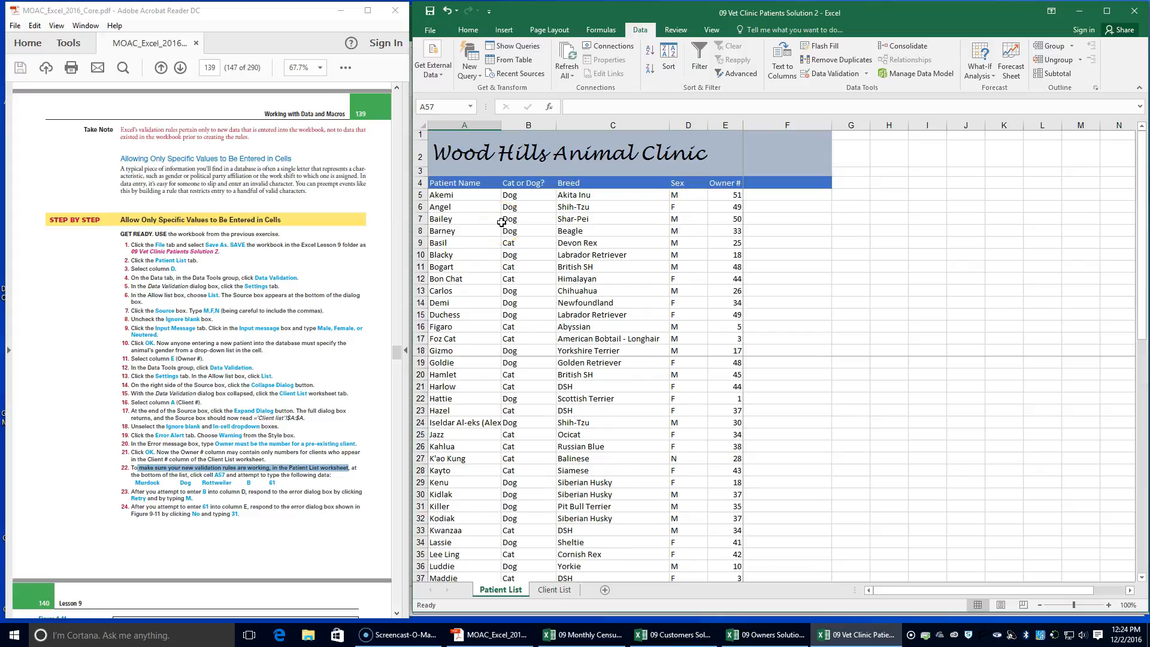
pyautogui.moveTo(446, 139); pyautogui.dragTo(825, 178)
pyautogui.click(712, 29)
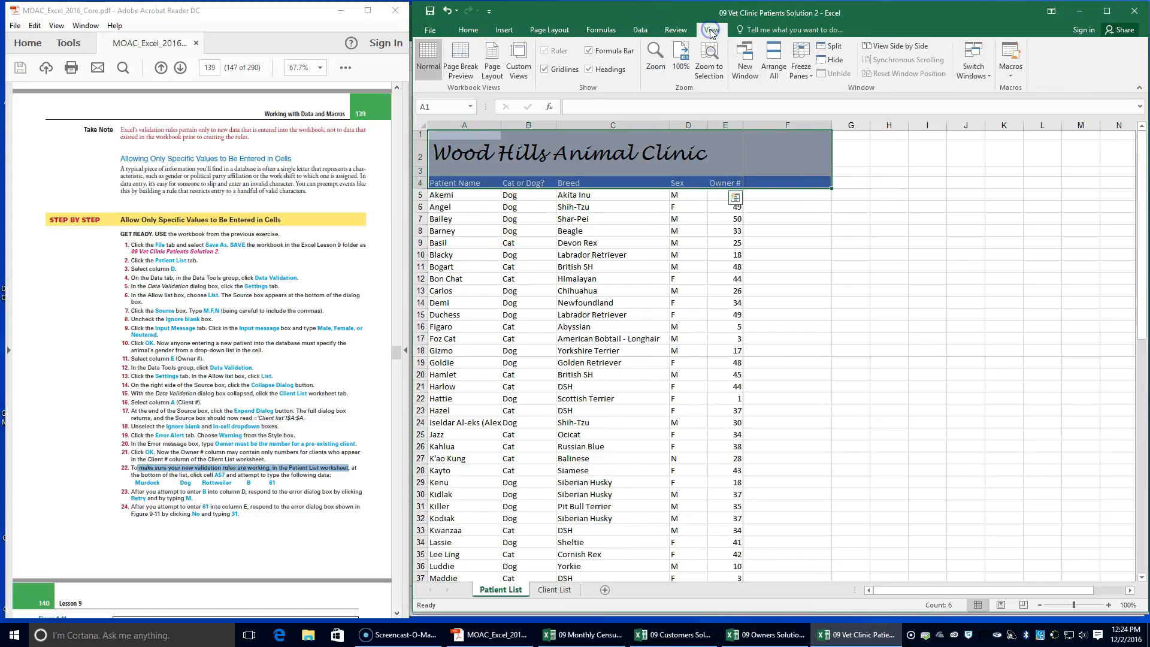
pyautogui.click(800, 68)
pyautogui.click(805, 87)
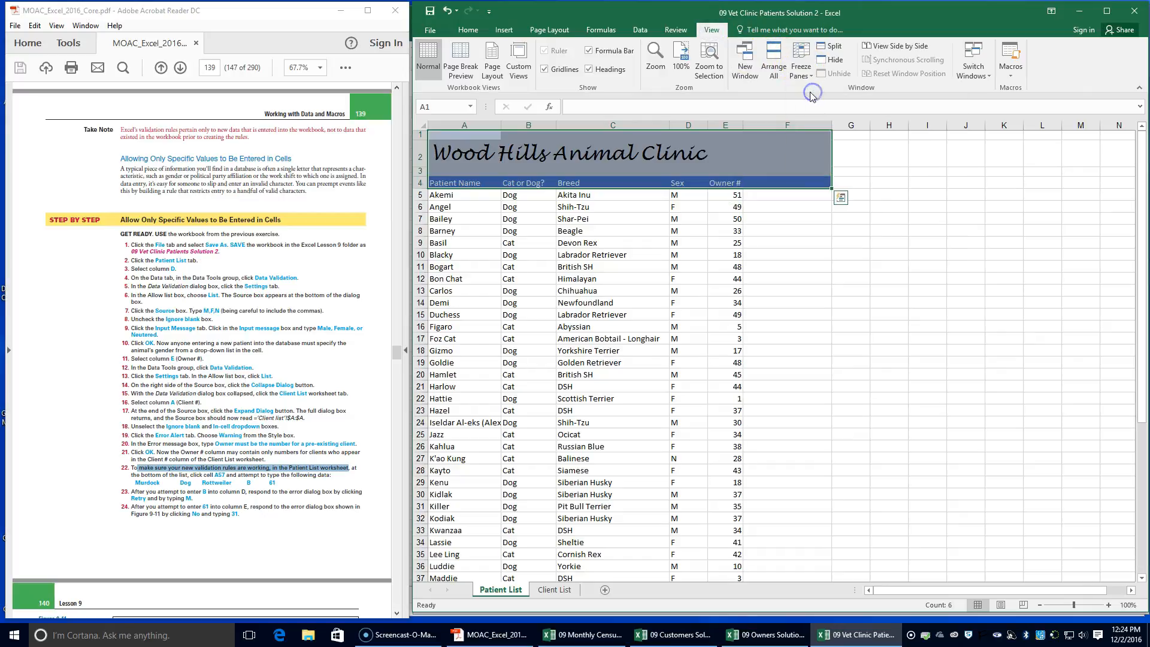
pyautogui.click(801, 67)
pyautogui.click(806, 103)
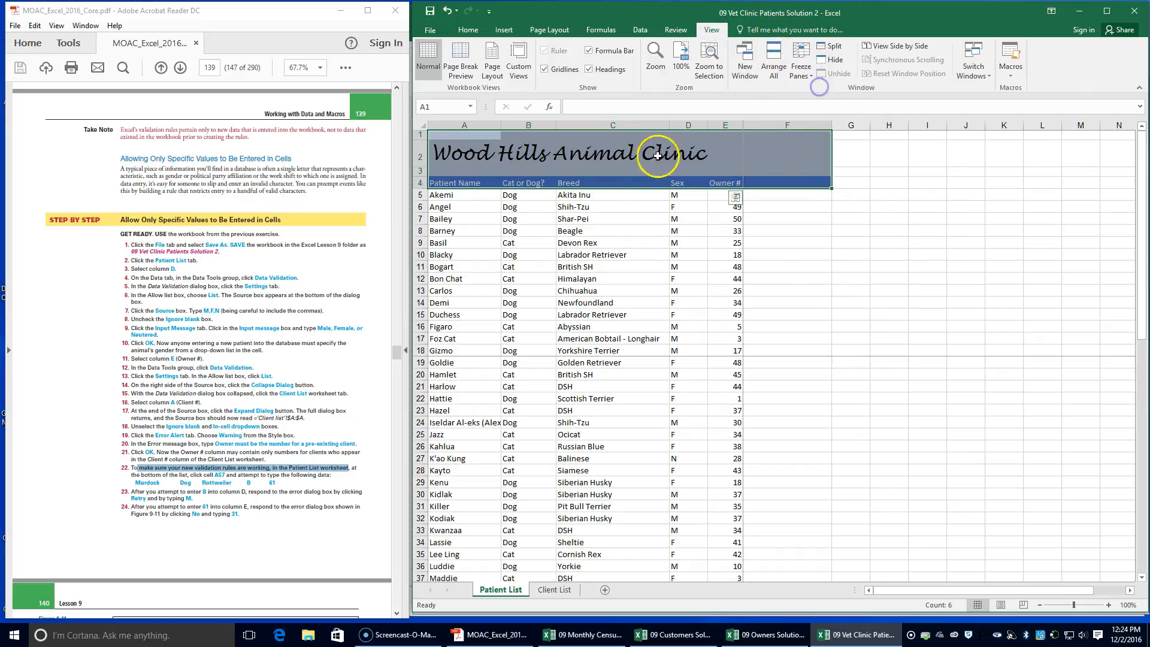
pyautogui.scroll(-9, 480, 282)
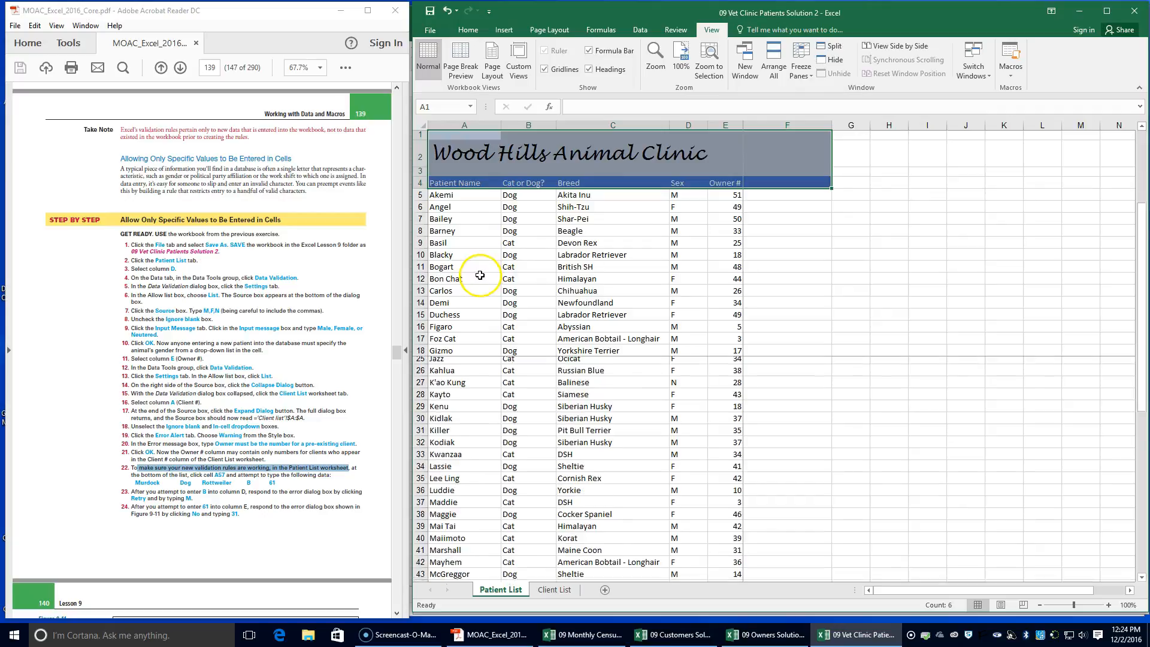
# Enter a new patient in row 57 of the Patient List with the name Murdock, type Dog and breed Rottweiler
pyautogui.click(434, 493)
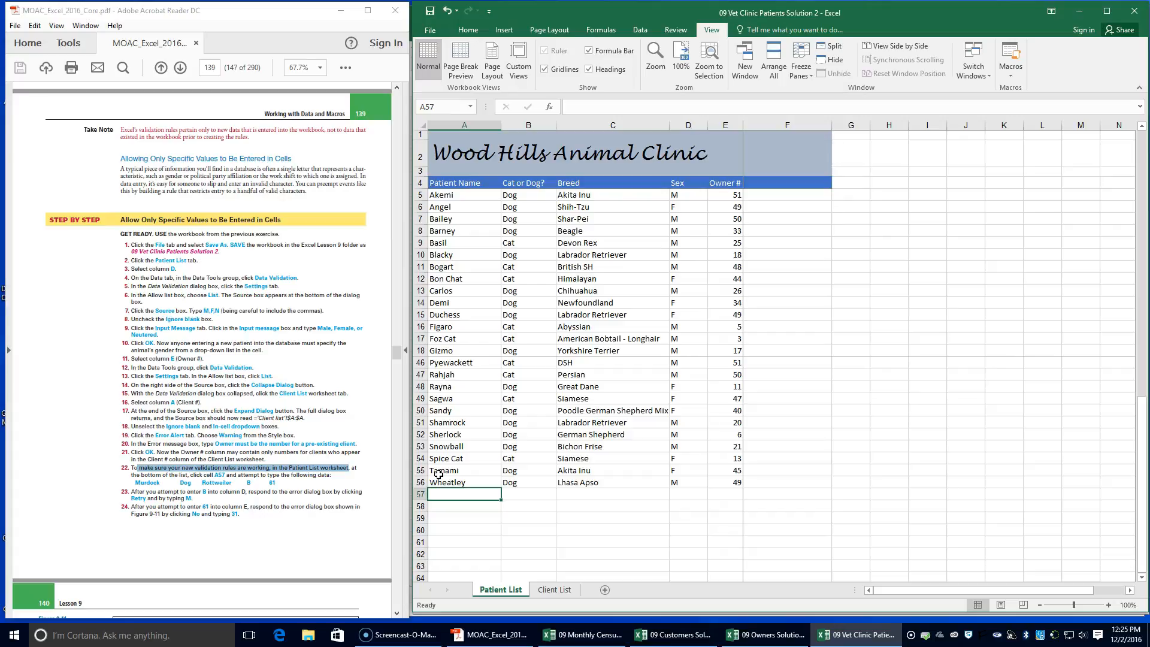
pyautogui.write('Murdock')
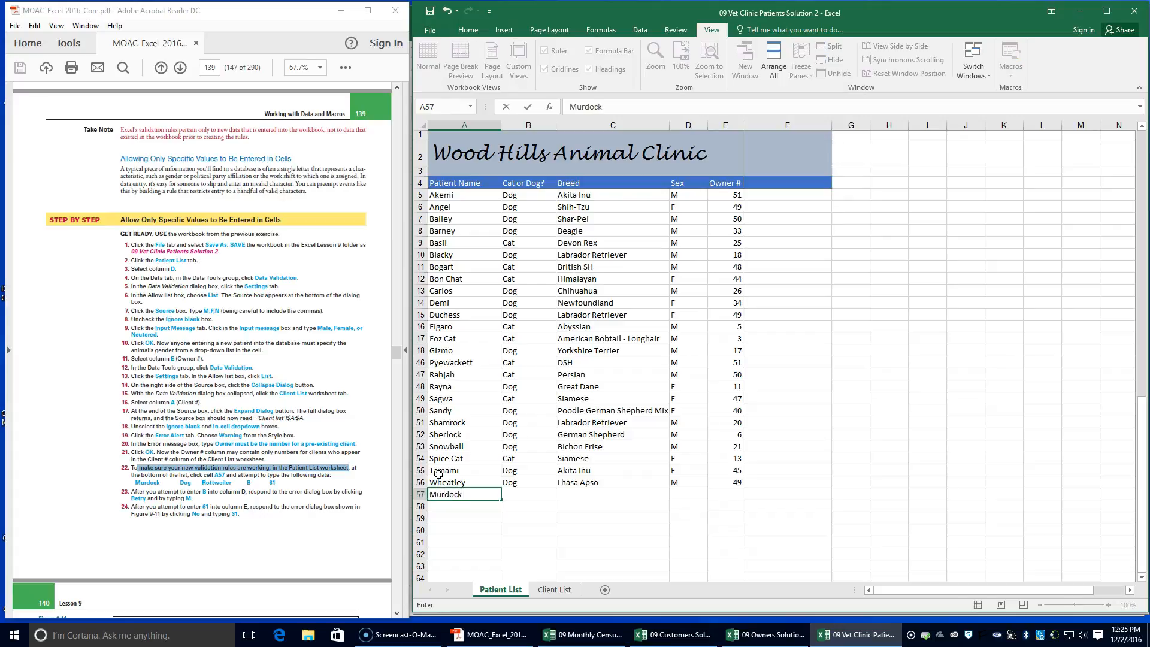
pyautogui.press('Tab')
pyautogui.write('Dog')
pyautogui.press('Tab')
pyautogui.write('Rot')
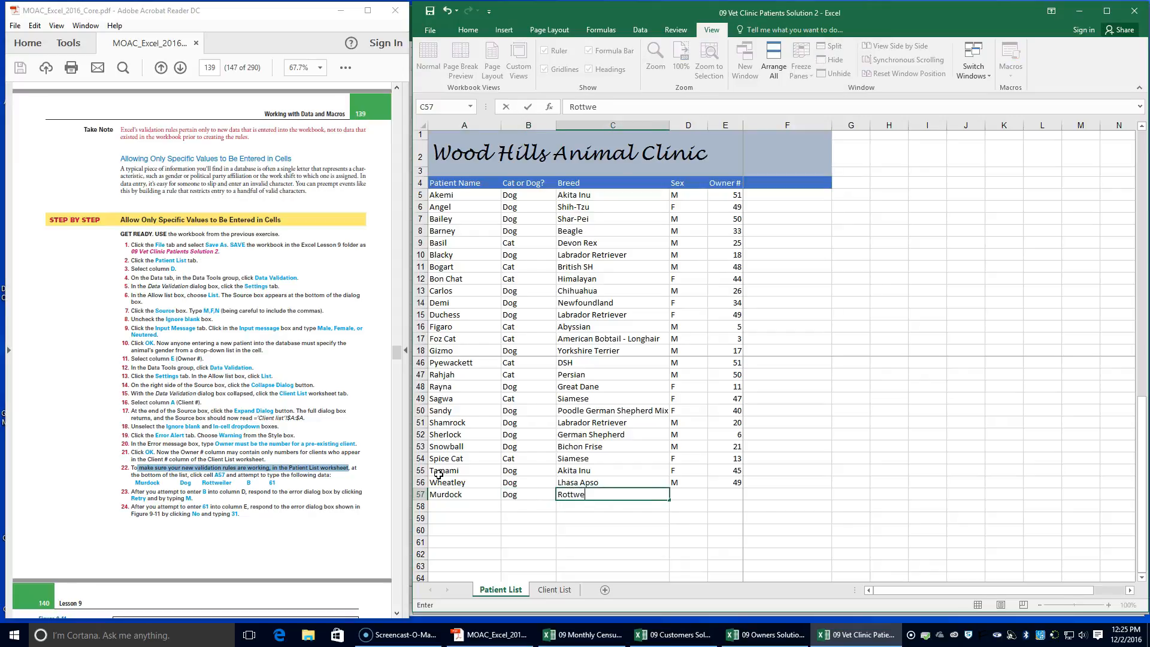
pyautogui.press('Tab')
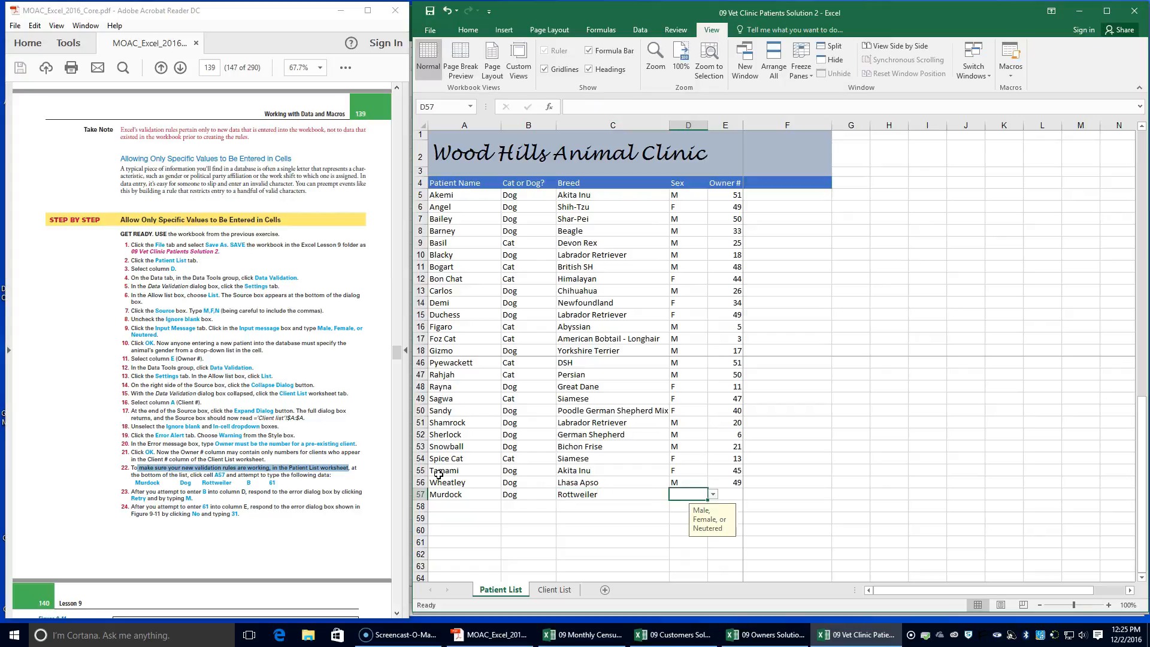
# Test the Sex rule in D57 with the value B, and retry the entry with M
pyautogui.write('B')
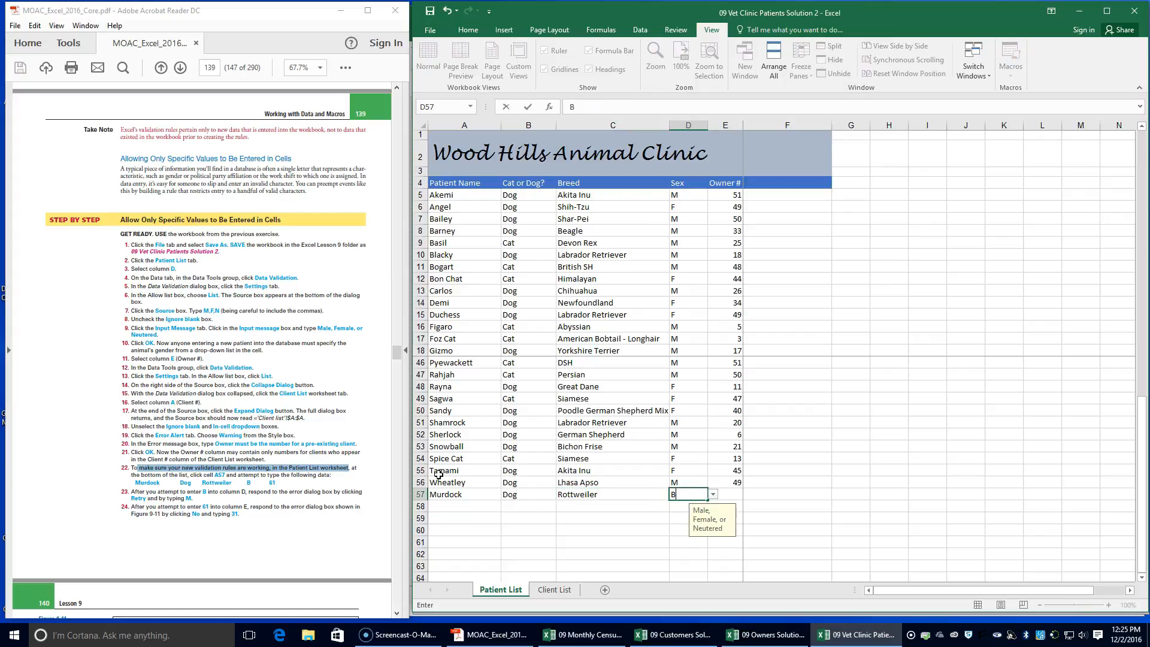
pyautogui.press('Return')
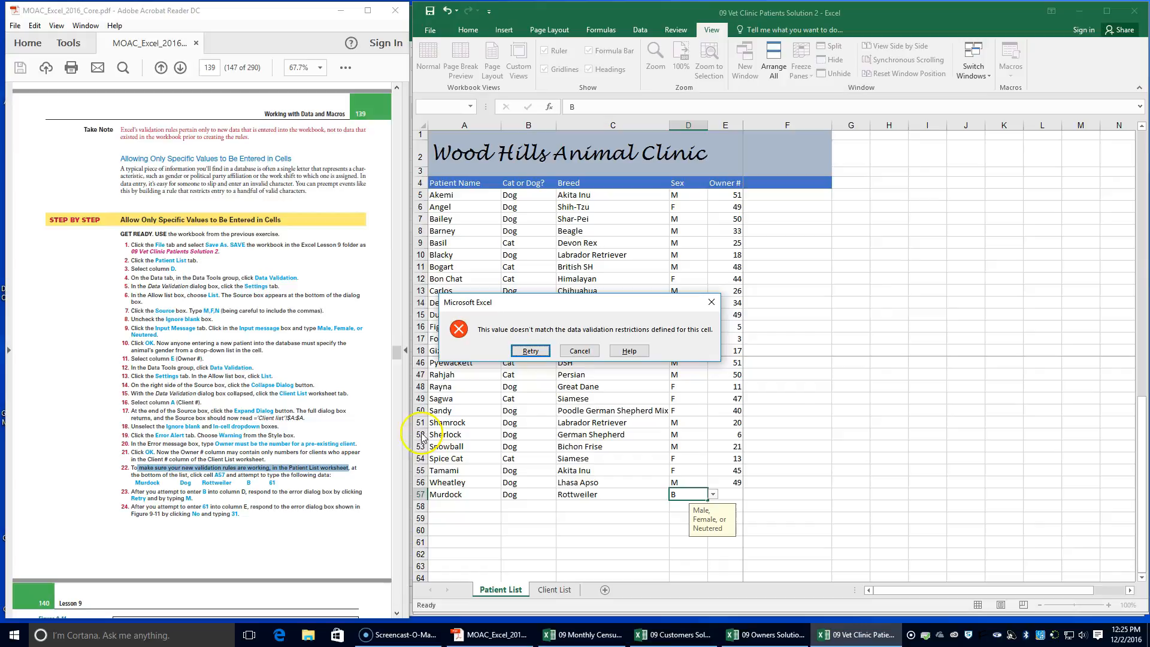
pyautogui.click(531, 351)
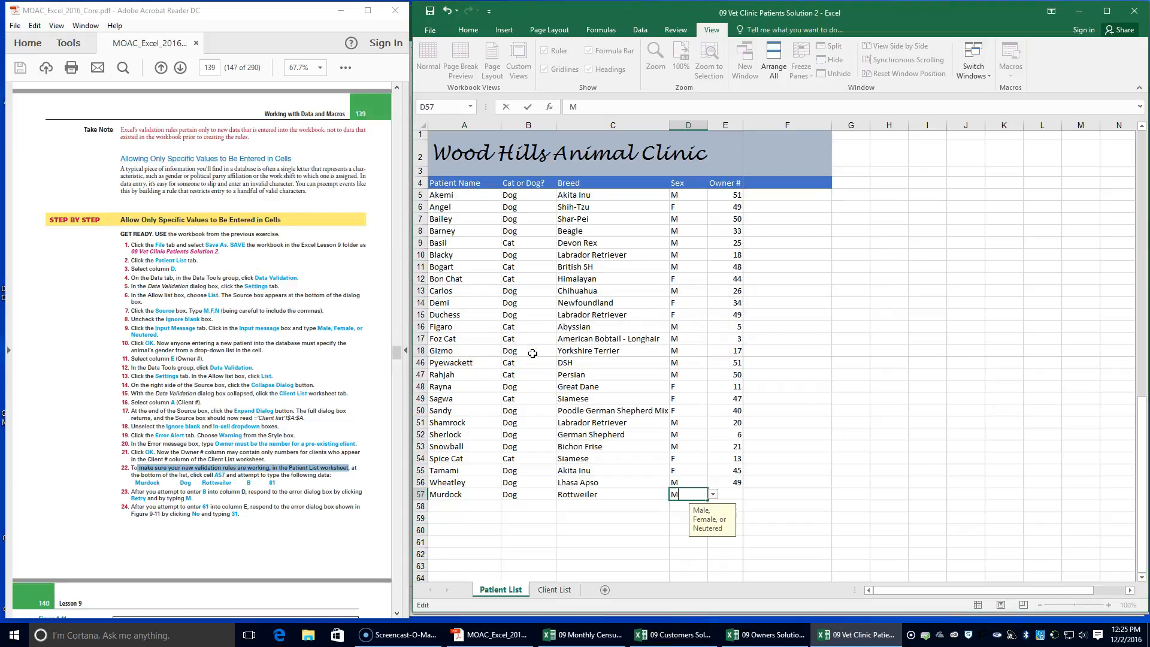
pyautogui.press('Tab')
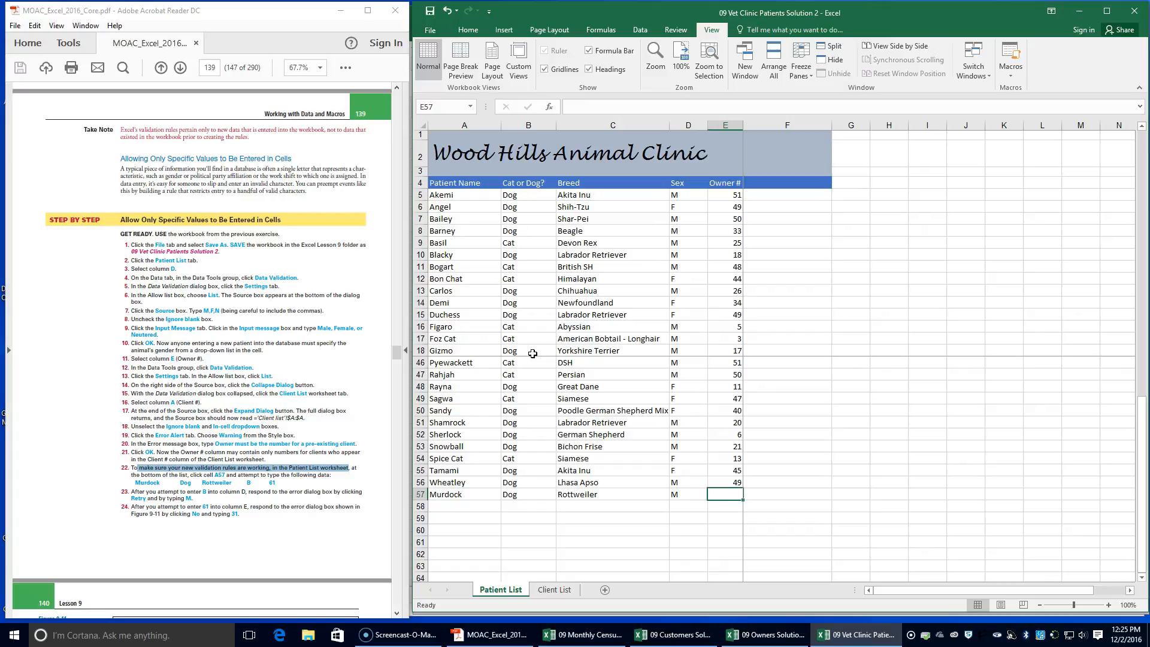
# Test the Owner # rule in E57 with the value 61, reject it and enter 31 instead
pyautogui.write('6')
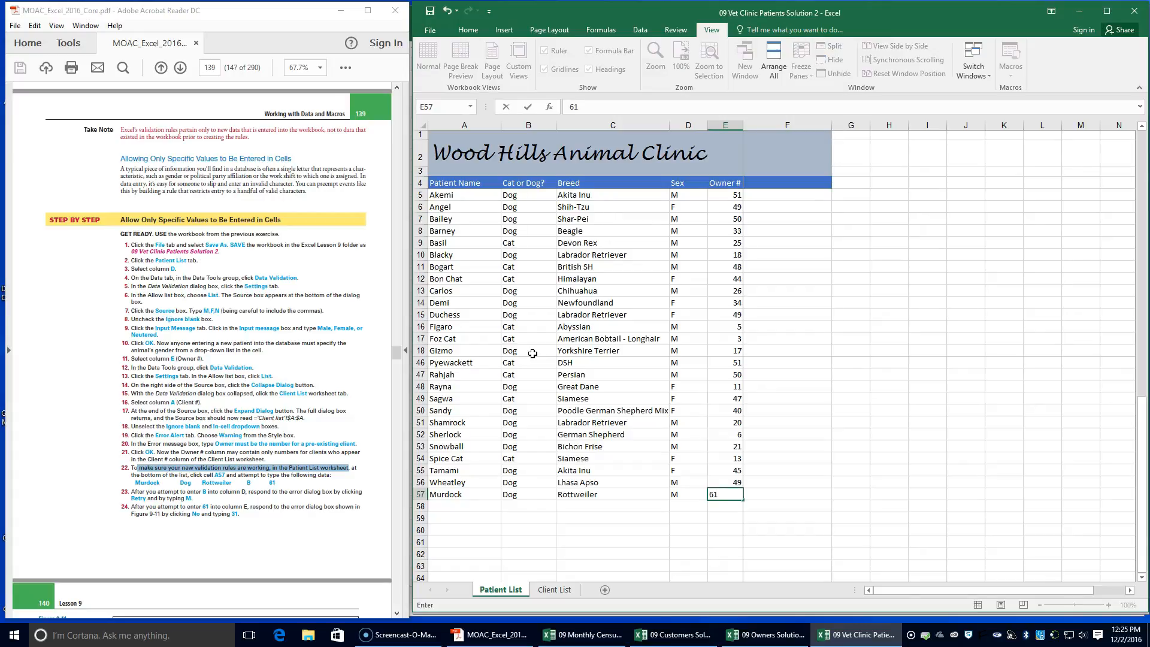
pyautogui.write('1')
pyautogui.press('Return')
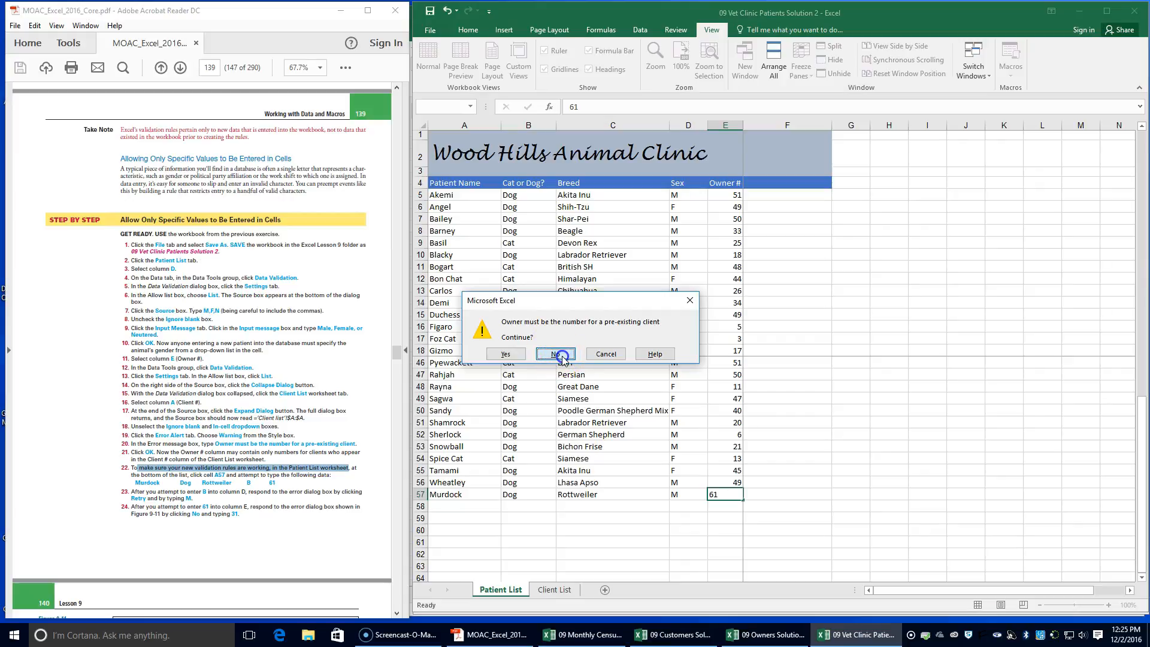
pyautogui.click(560, 354)
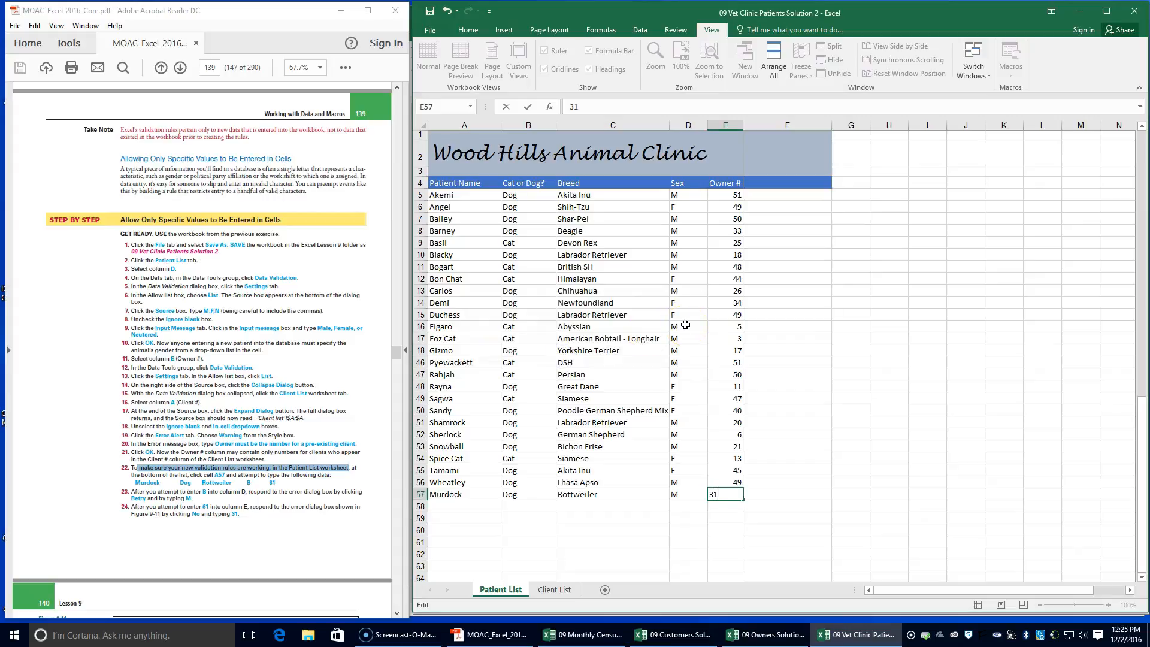
# Commit the Owner # entry in row 57 and save the workbook, as the exercise's closing instruction asks
pyautogui.scroll(-5, 132, 378)
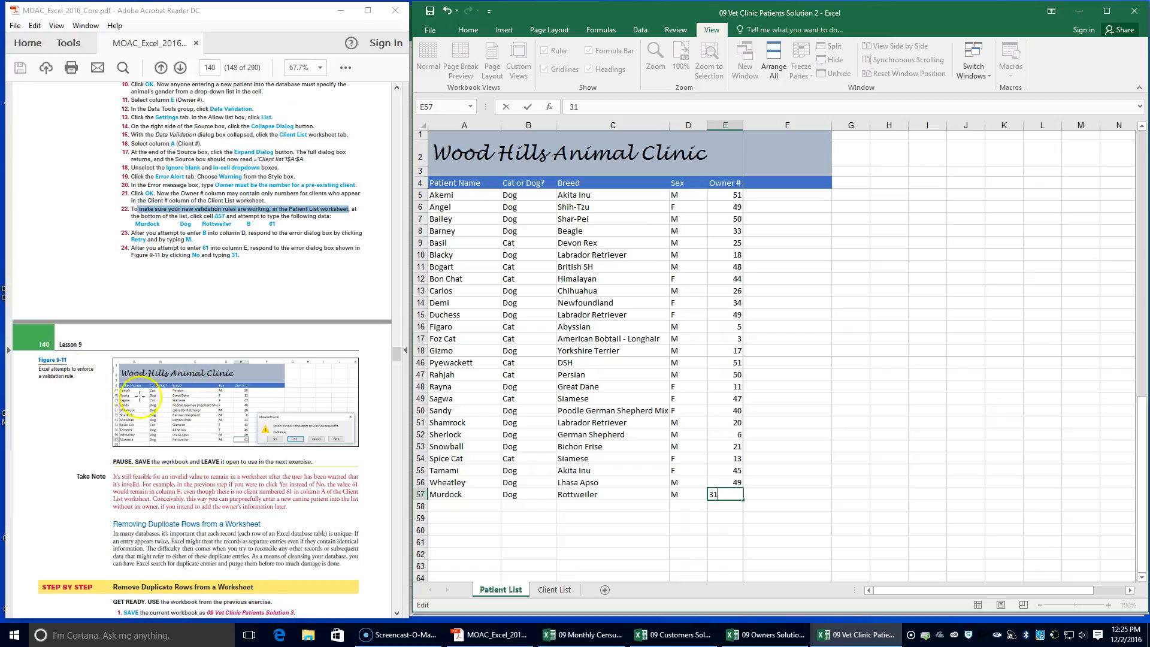
pyautogui.scroll(-3, 126, 407)
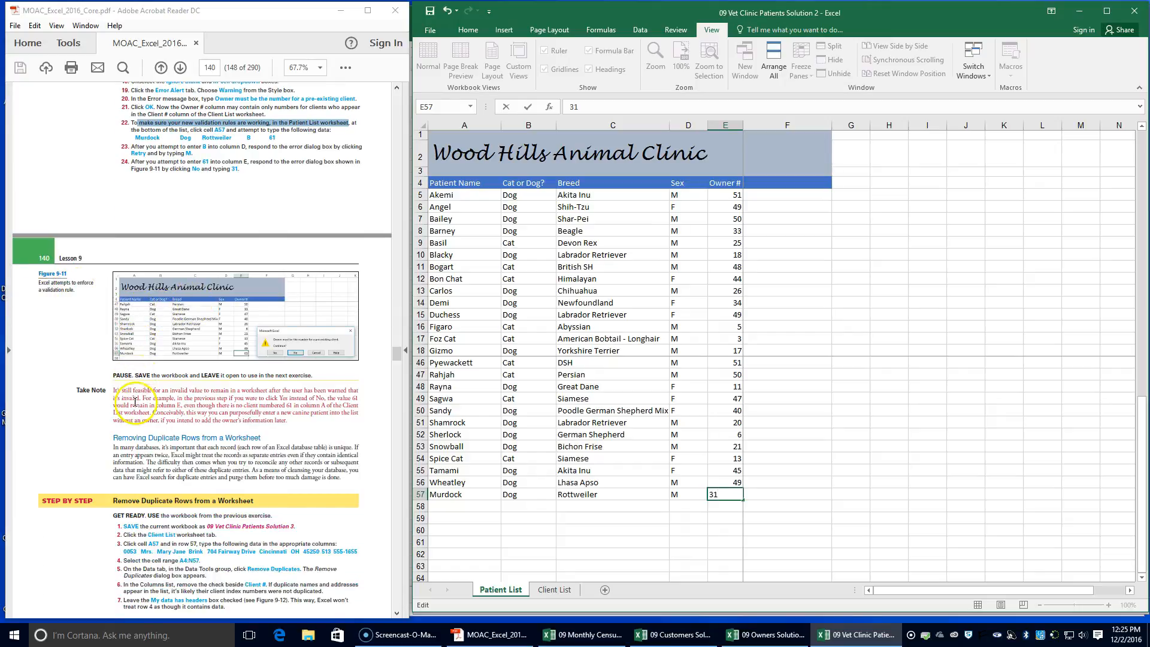
pyautogui.click(429, 12)
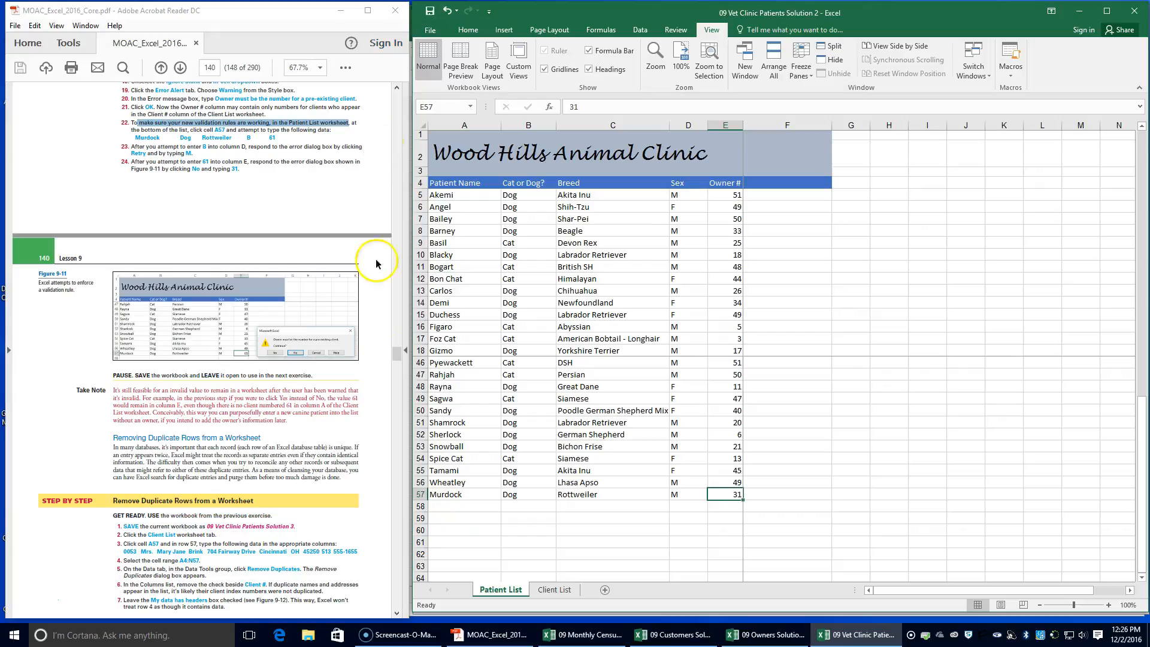
# Save a copy of the workbook in the Lesson 9 folder as 09 Vet Clinic Patients Solution 3
pyautogui.scroll(-1, 68, 542)
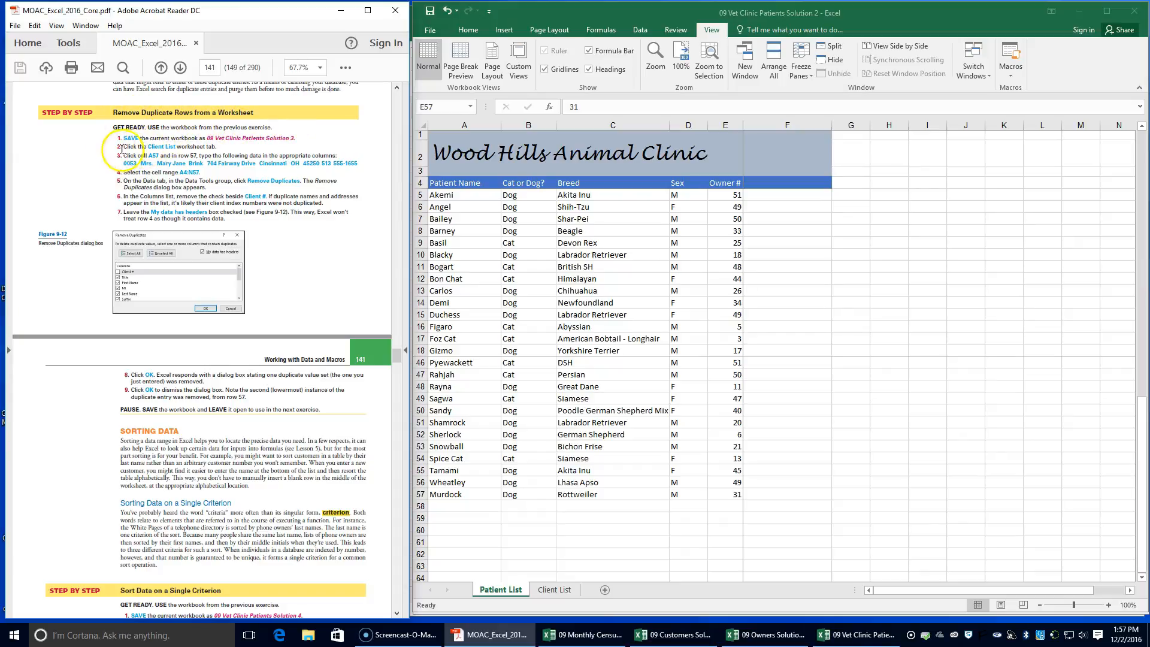
pyautogui.click(431, 30)
pyautogui.click(435, 148)
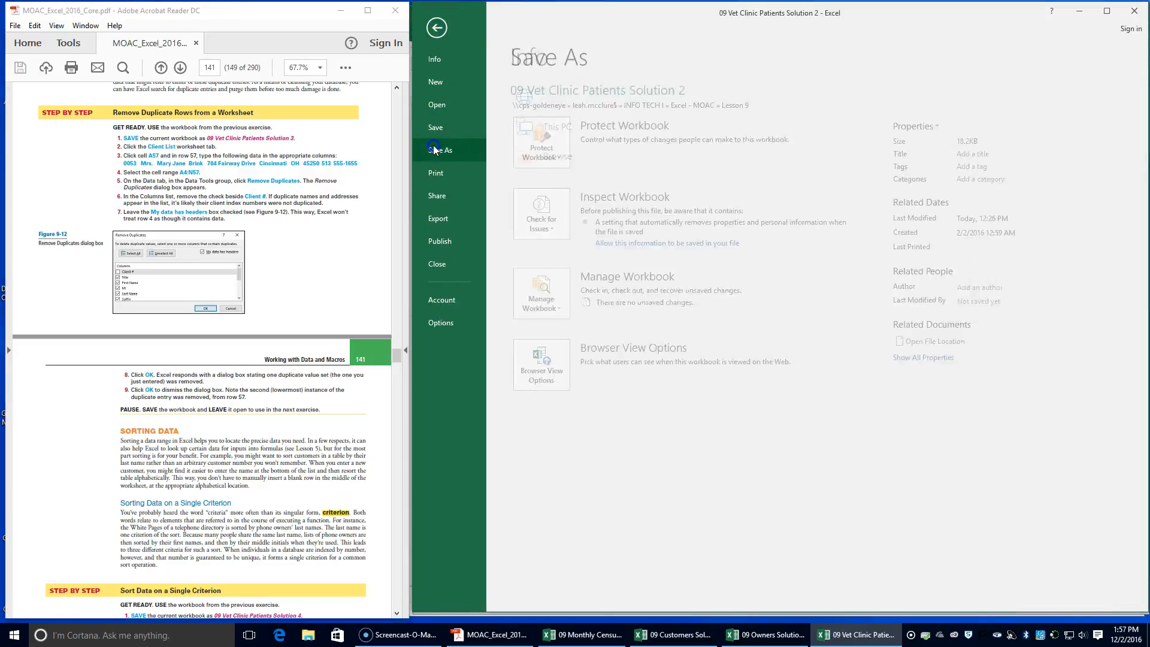
pyautogui.click(757, 166)
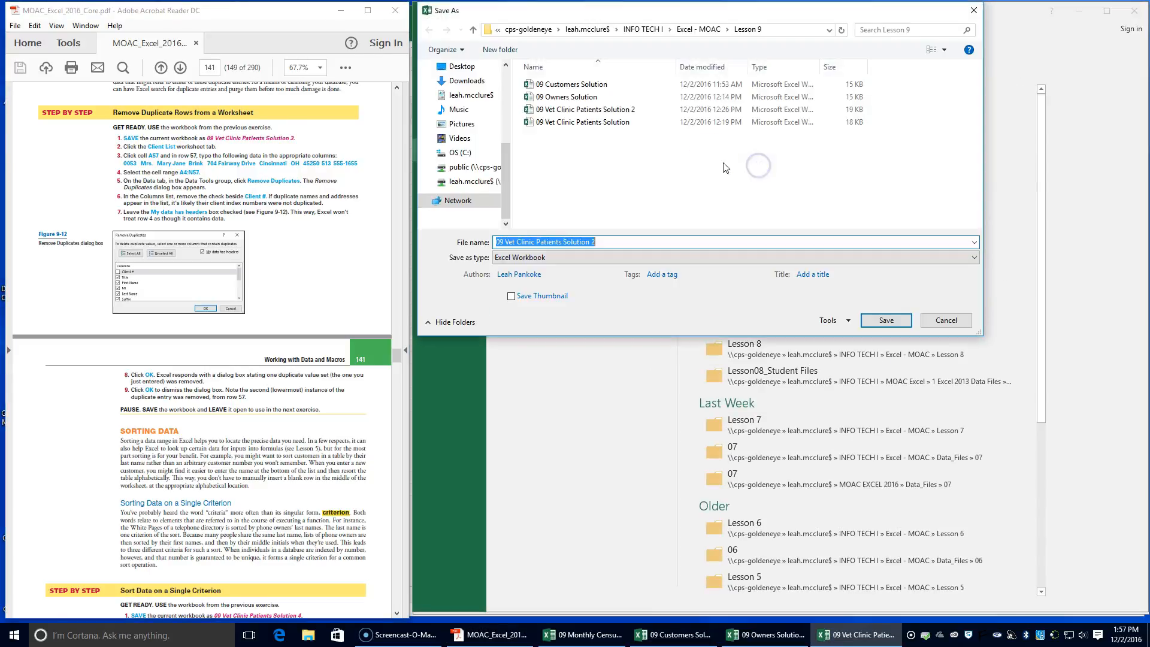
pyautogui.click(615, 246)
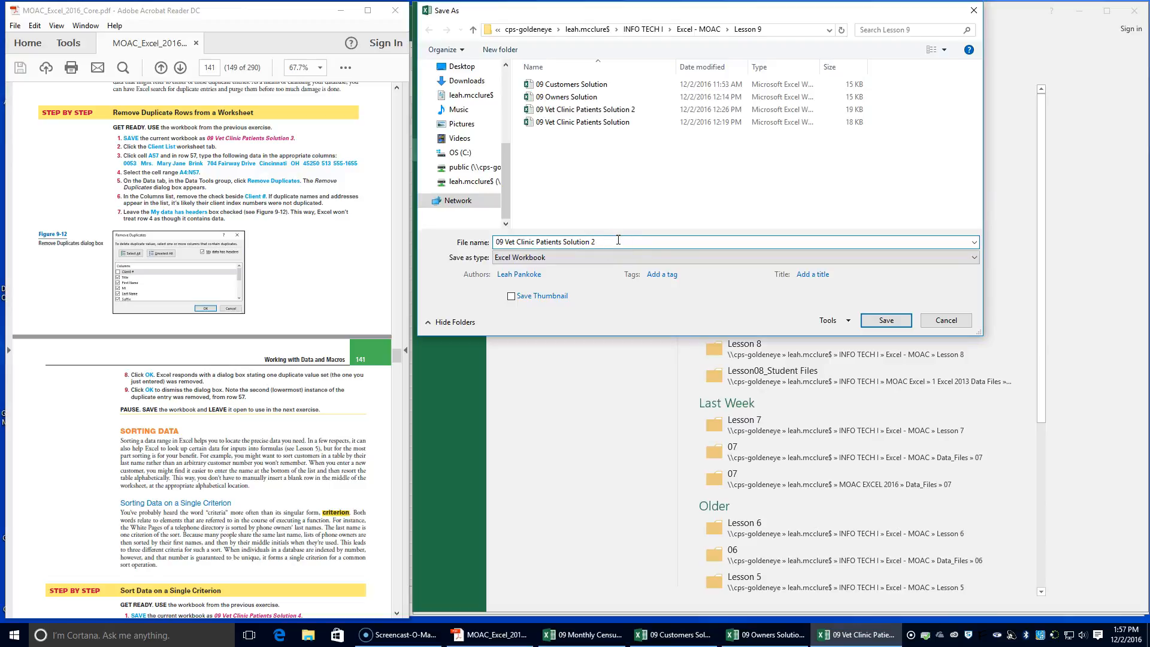
pyautogui.press('BackSpace')
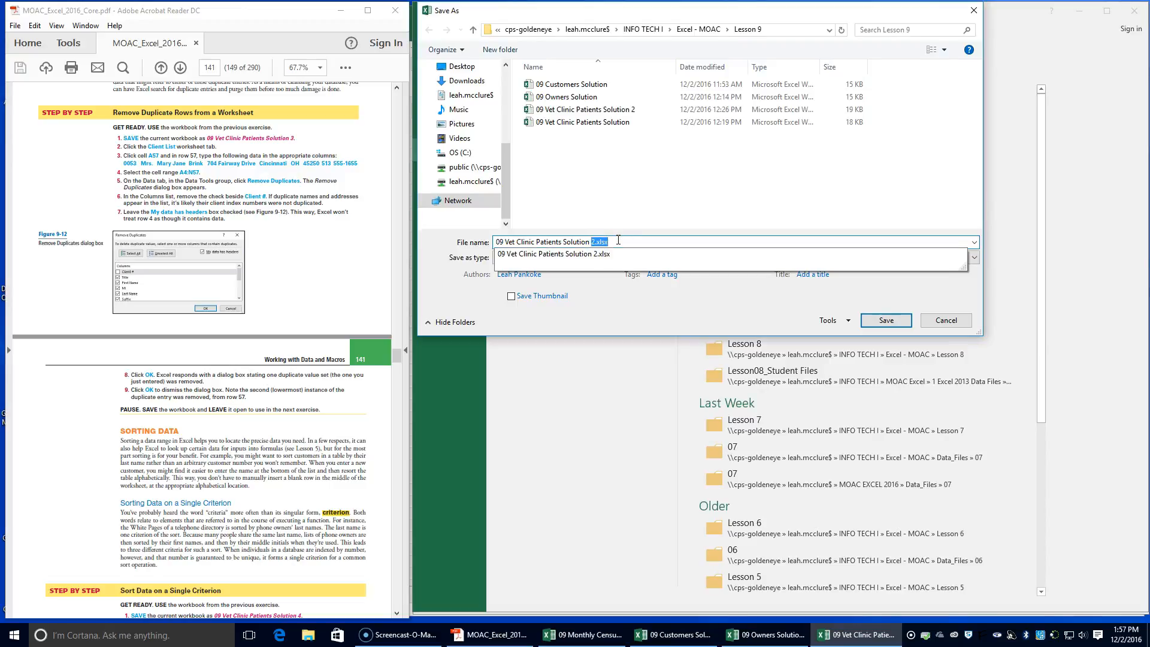
pyautogui.write('3')
pyautogui.press('Return')
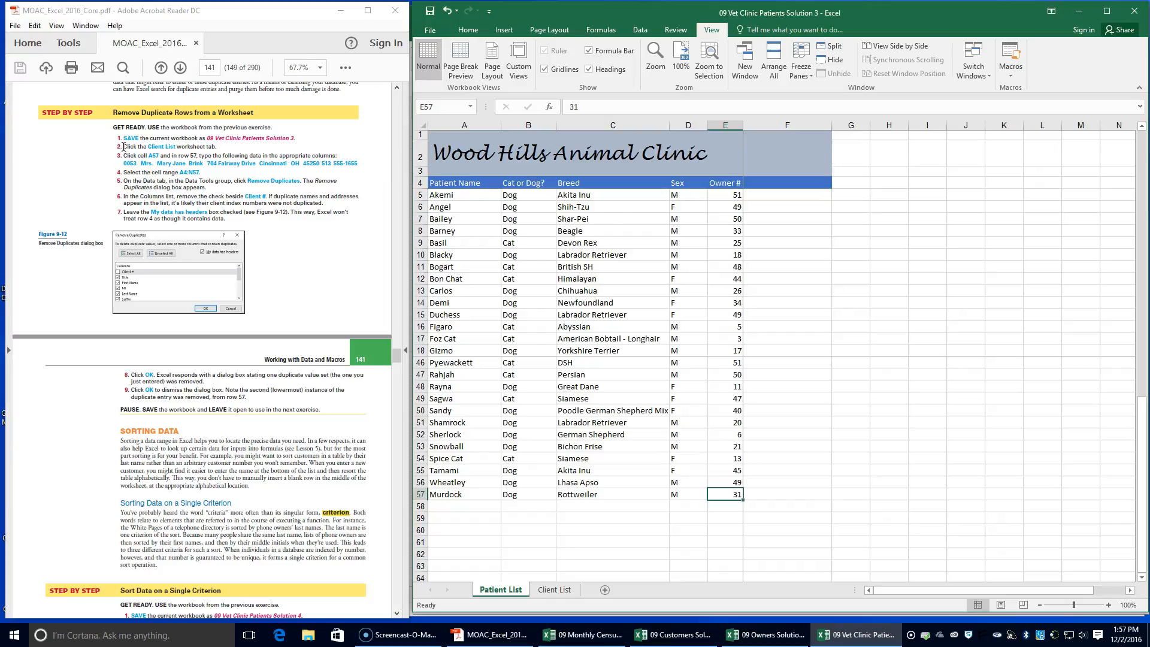
# Go to the Client List worksheet and select cell A57, the first empty Client # cell below the last client
pyautogui.click(551, 590)
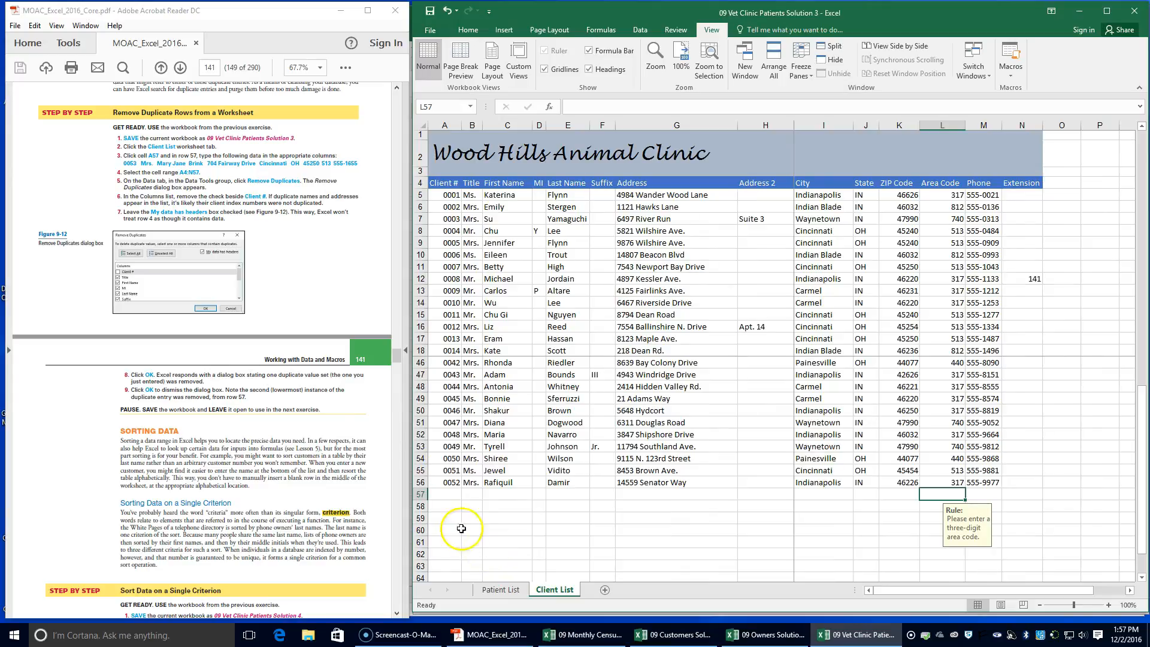
pyautogui.click(445, 491)
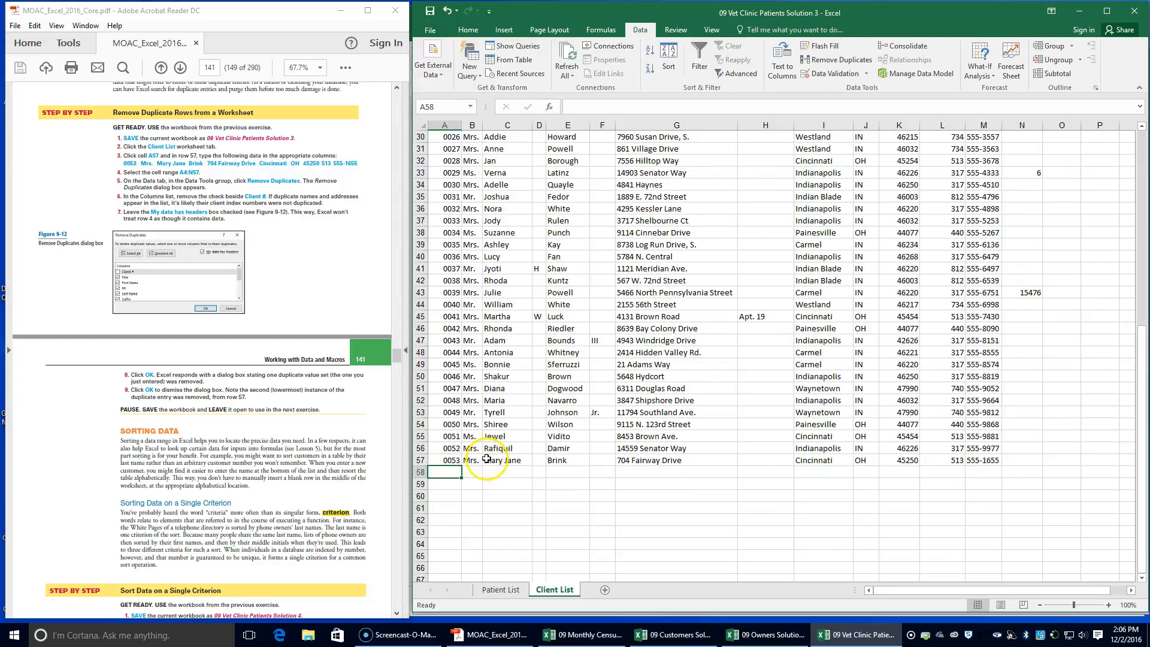
pyautogui.write('0053')
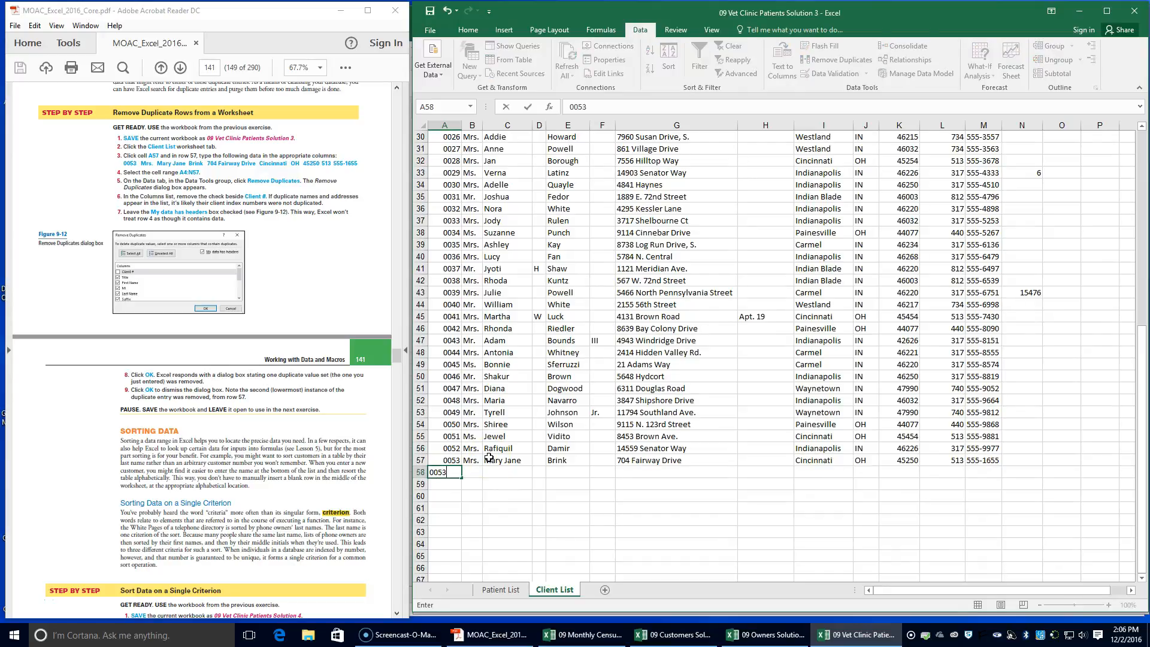
pyautogui.press('Tab')
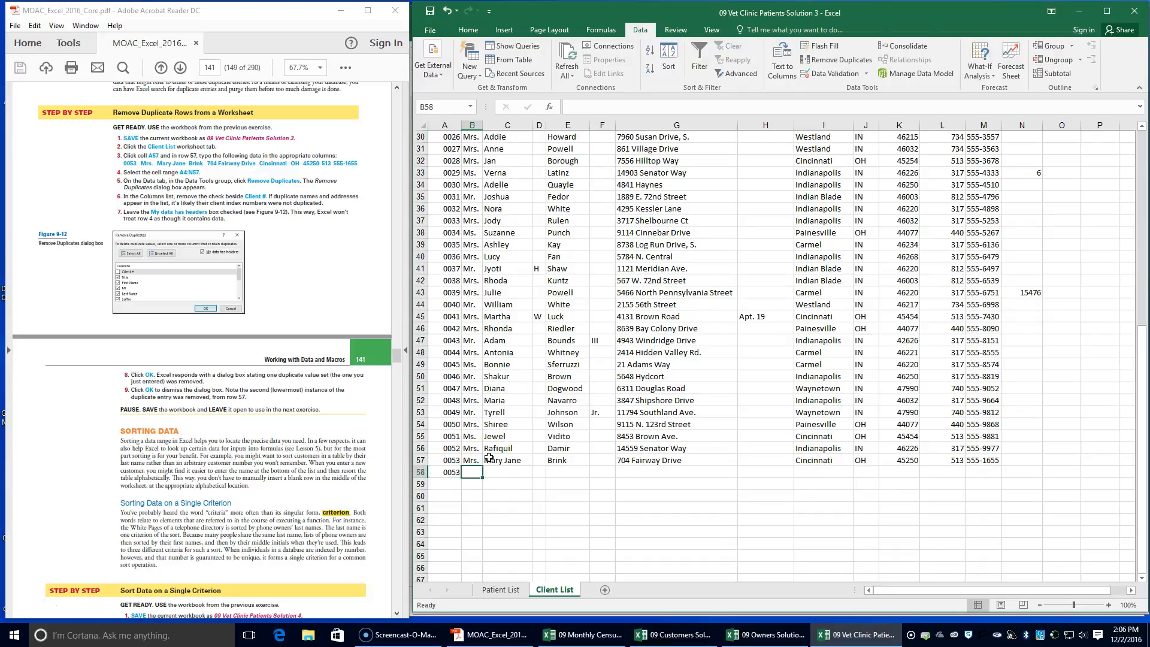
pyautogui.write('Mrs.')
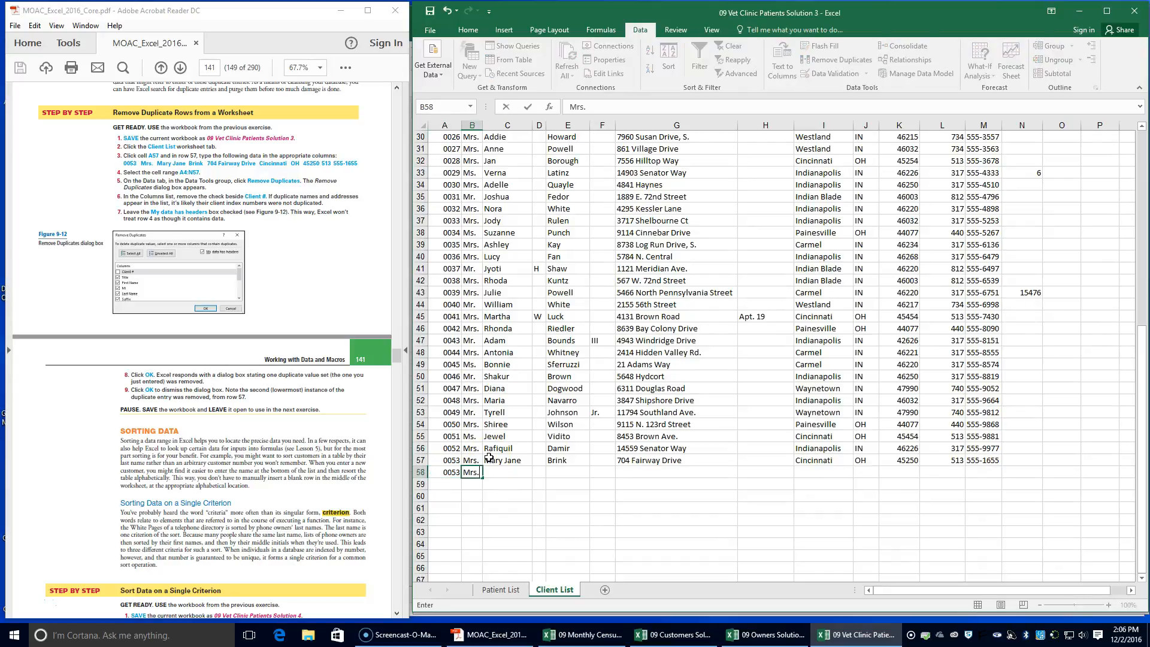
pyautogui.press('Tab')
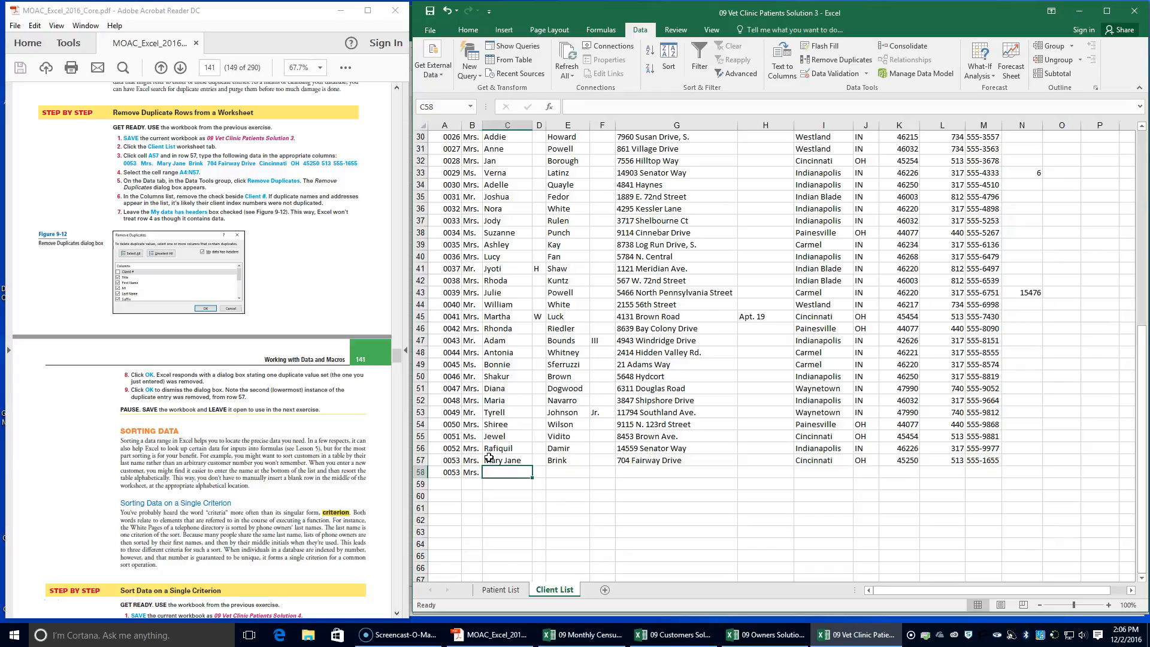
pyautogui.write('M')
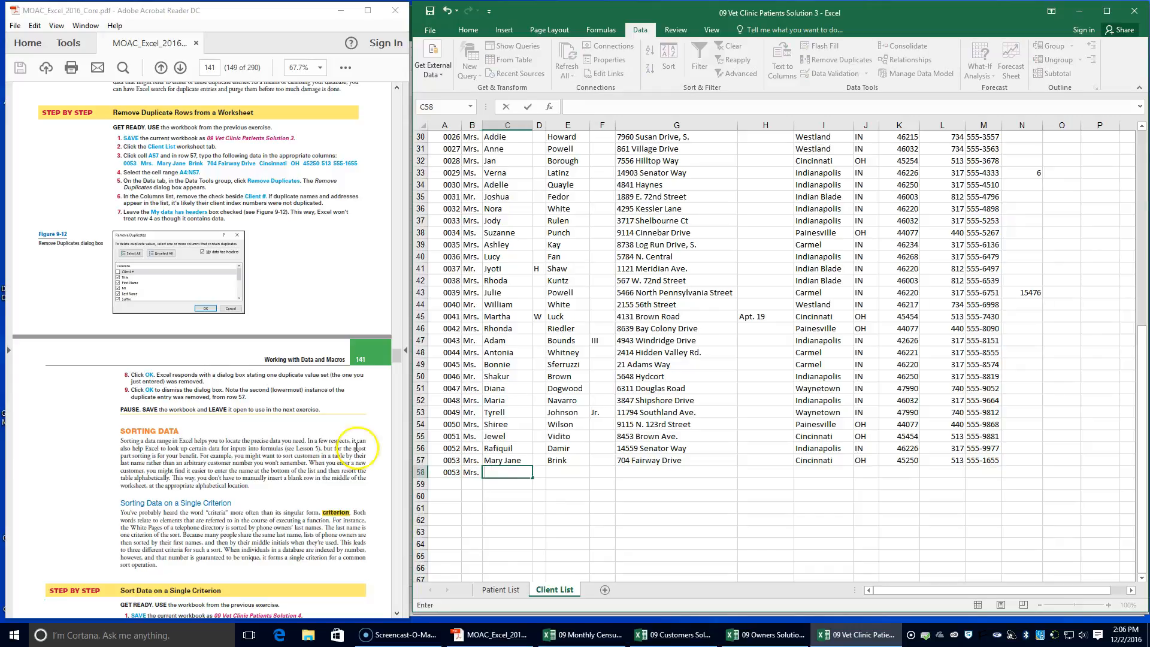
pyautogui.moveTo(443, 483); pyautogui.dragTo(469, 472)
pyautogui.press('Delete')
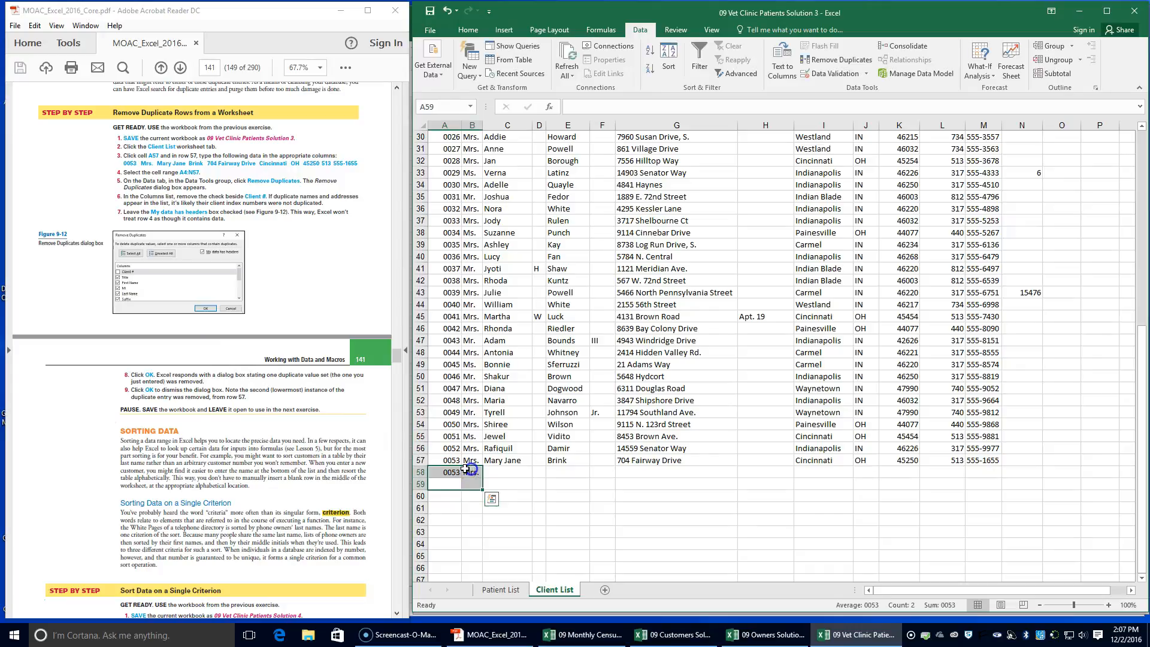
# Check the new client's entries across row 57 of the Client List, from Client # to Phone, against the textbook data
pyautogui.click(451, 460)
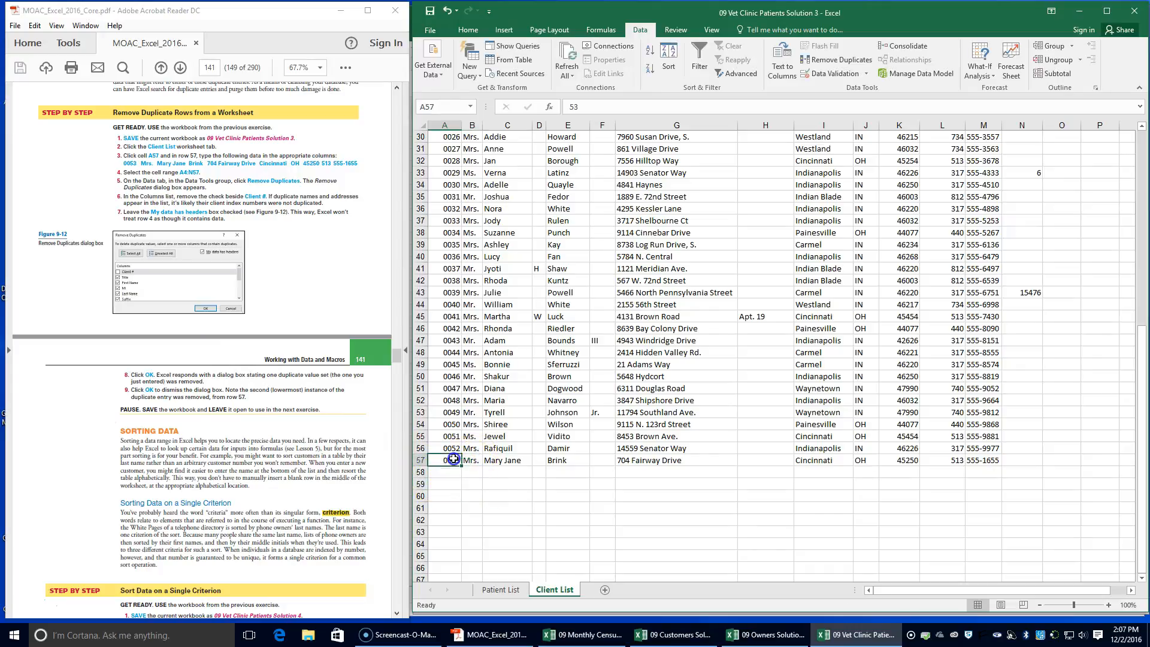
pyautogui.click(475, 461)
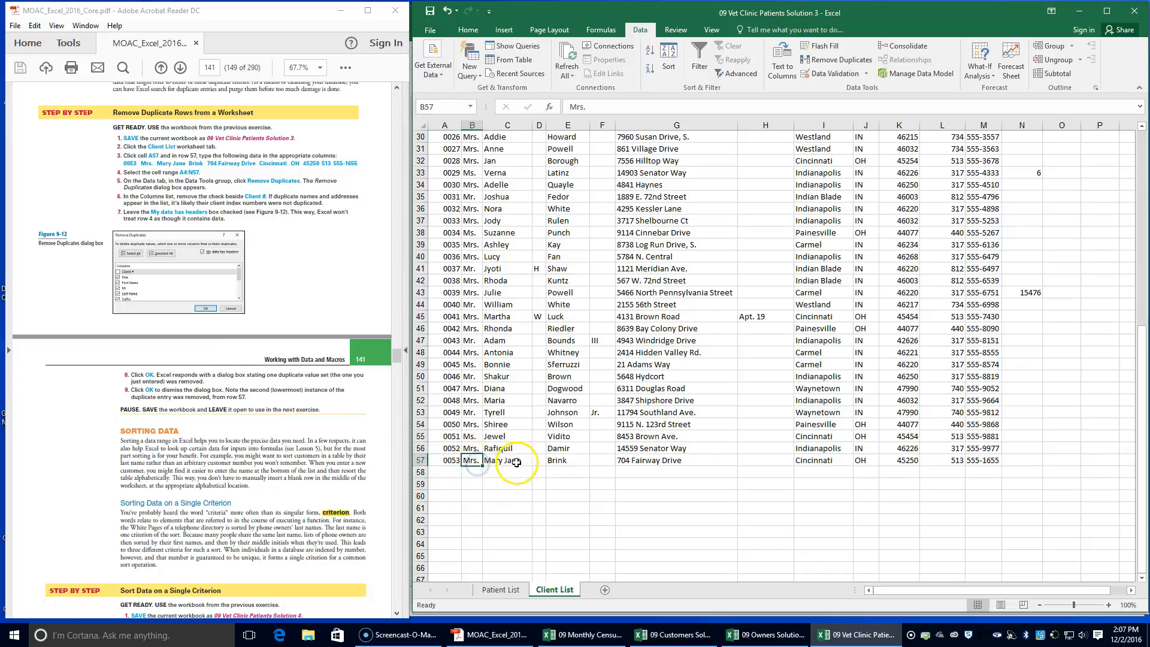
pyautogui.click(506, 460)
pyautogui.click(562, 463)
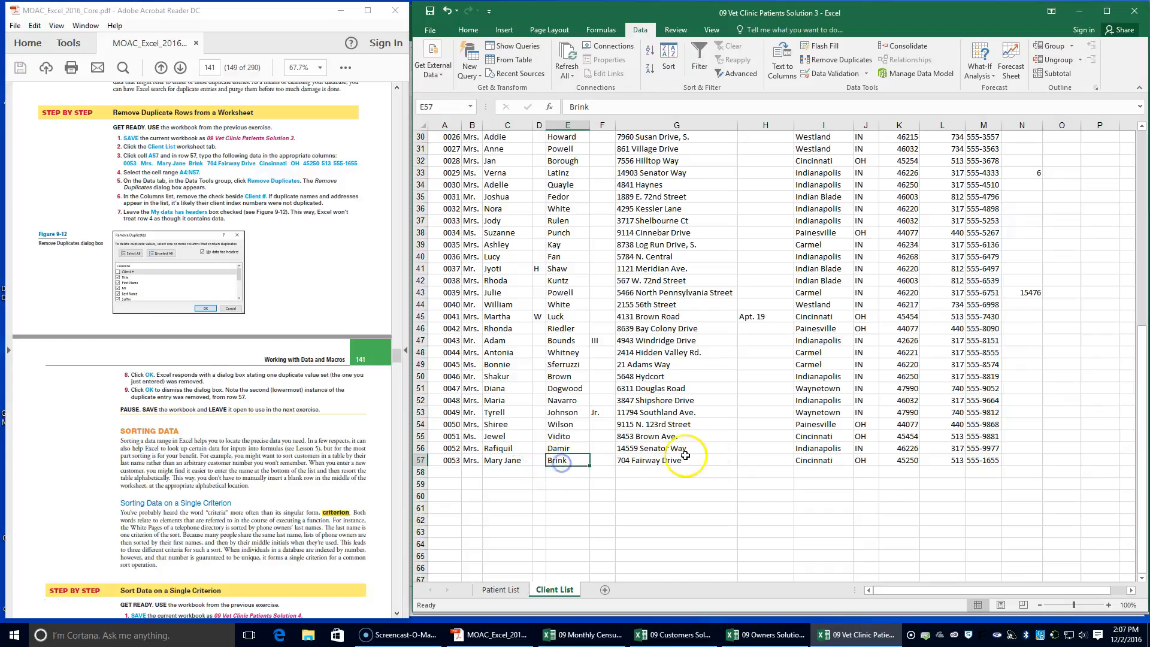
pyautogui.click(656, 464)
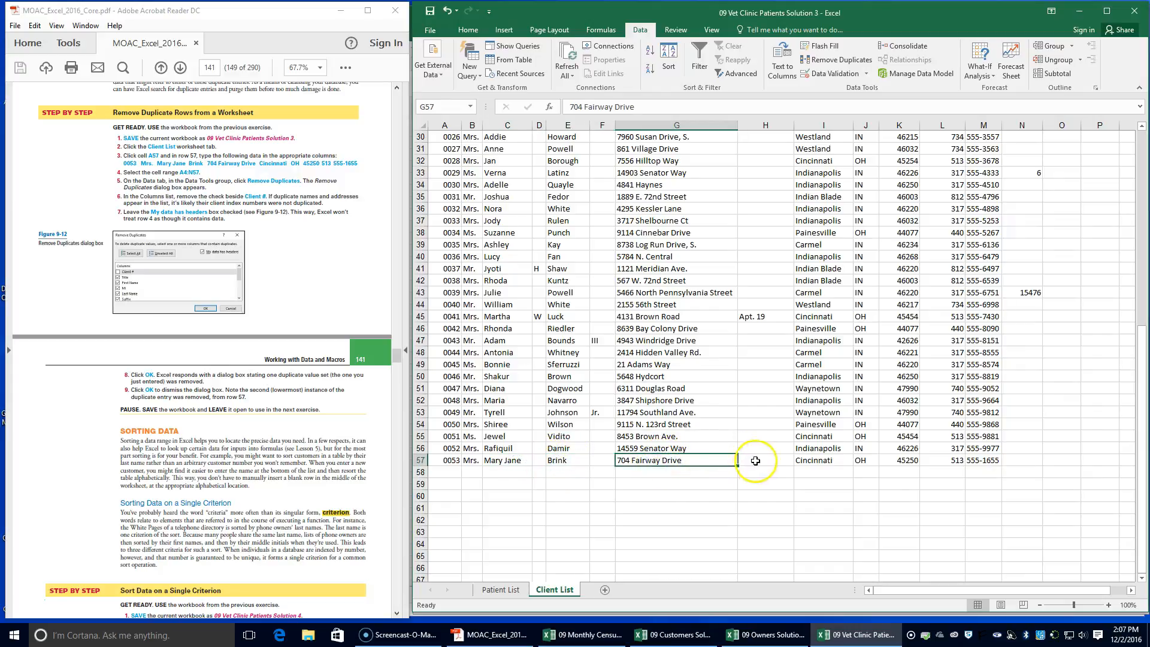
pyautogui.click(818, 461)
pyautogui.click(864, 460)
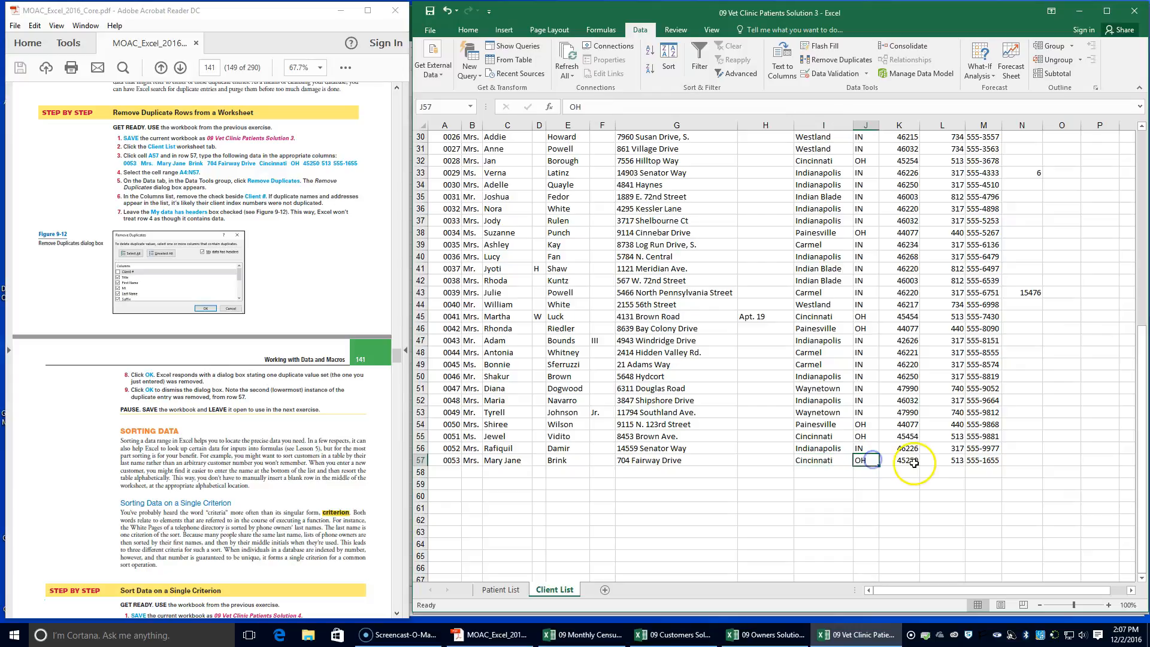
pyautogui.click(919, 462)
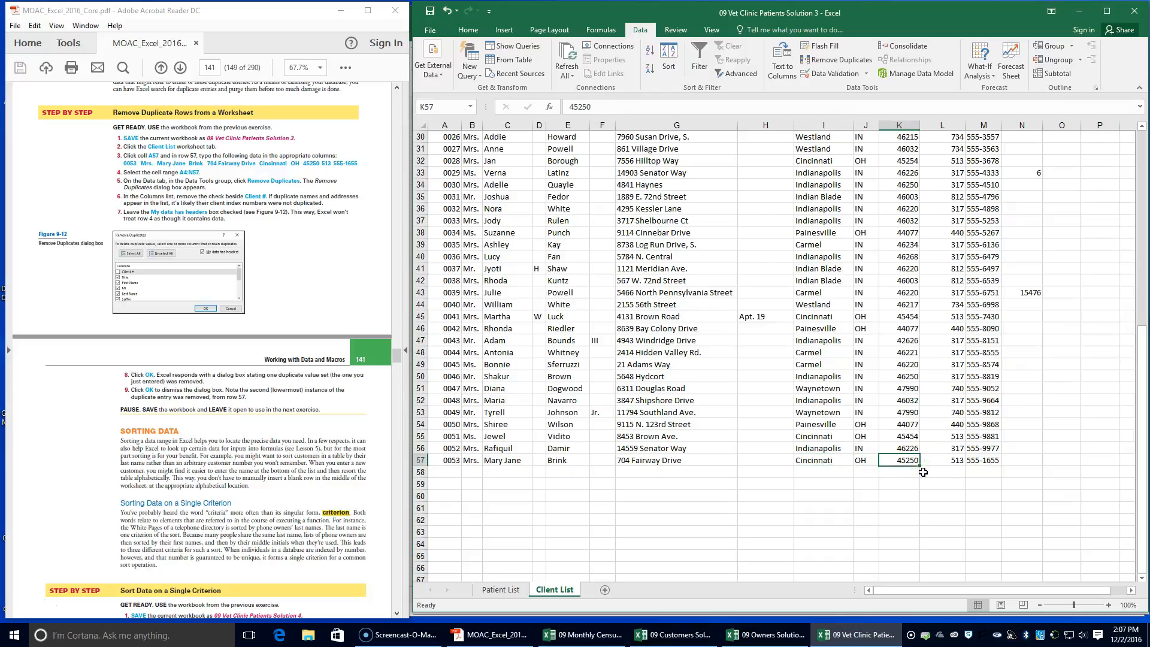
pyautogui.click(957, 460)
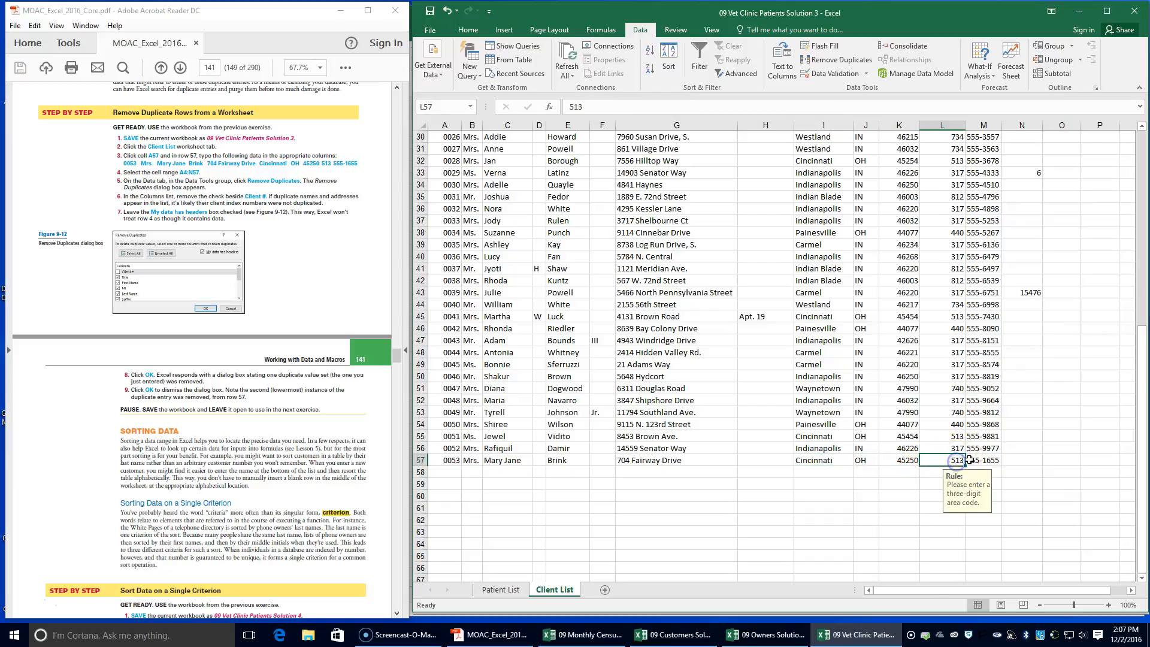
pyautogui.moveTo(958, 460); pyautogui.dragTo(983, 460)
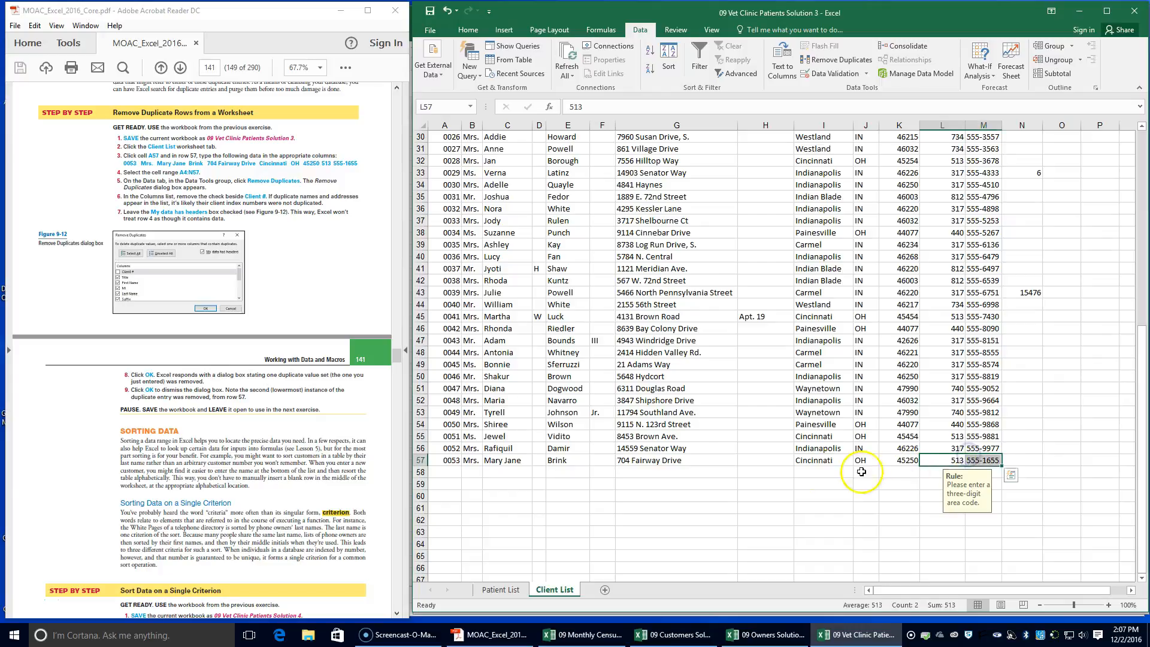
# Remove duplicate rows from A4:N57 of the Client List, comparing every column except Client # and treating the first row as headers
pyautogui.scroll(10, 587, 354)
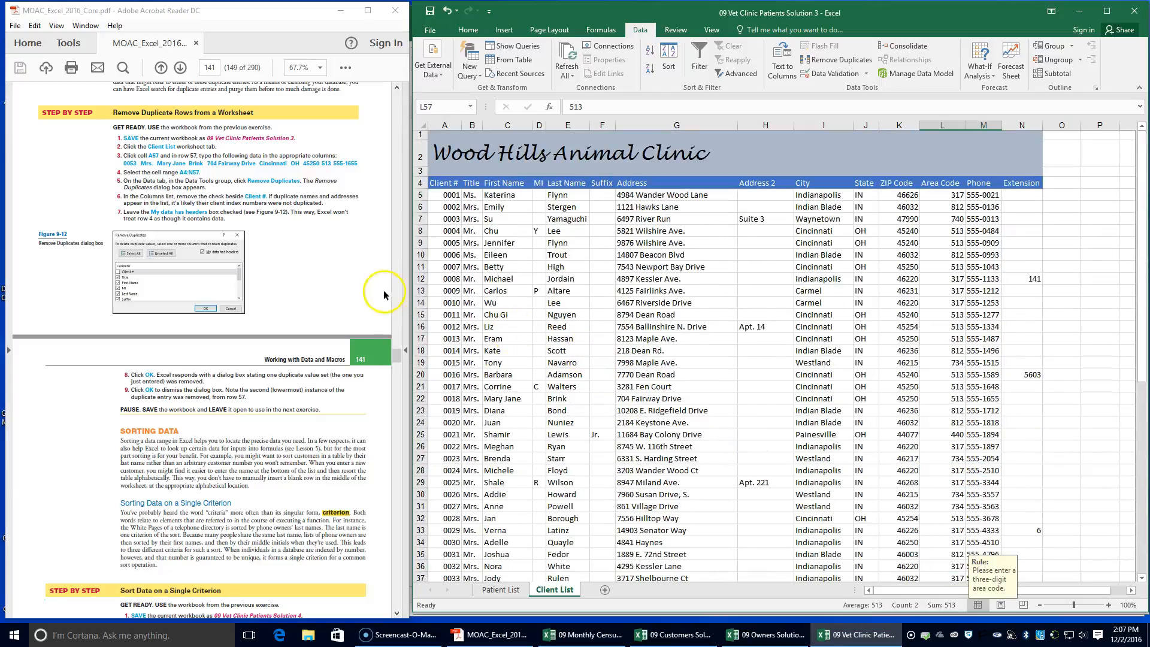
pyautogui.moveTo(444, 183); pyautogui.dragTo(1011, 550)
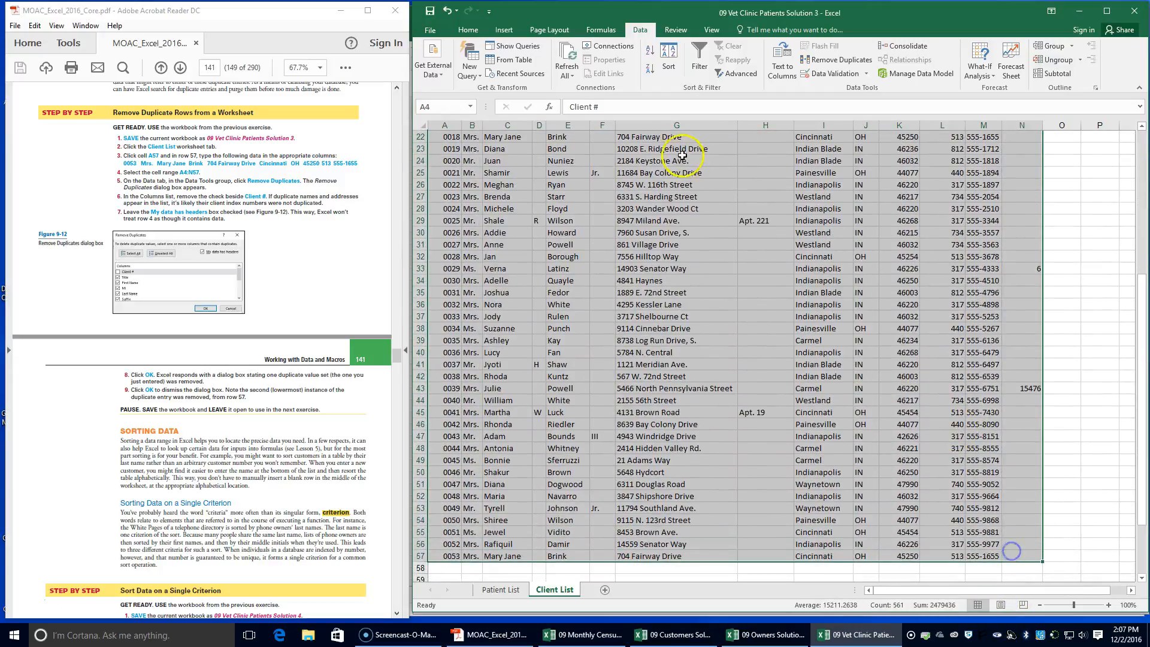
pyautogui.click(834, 60)
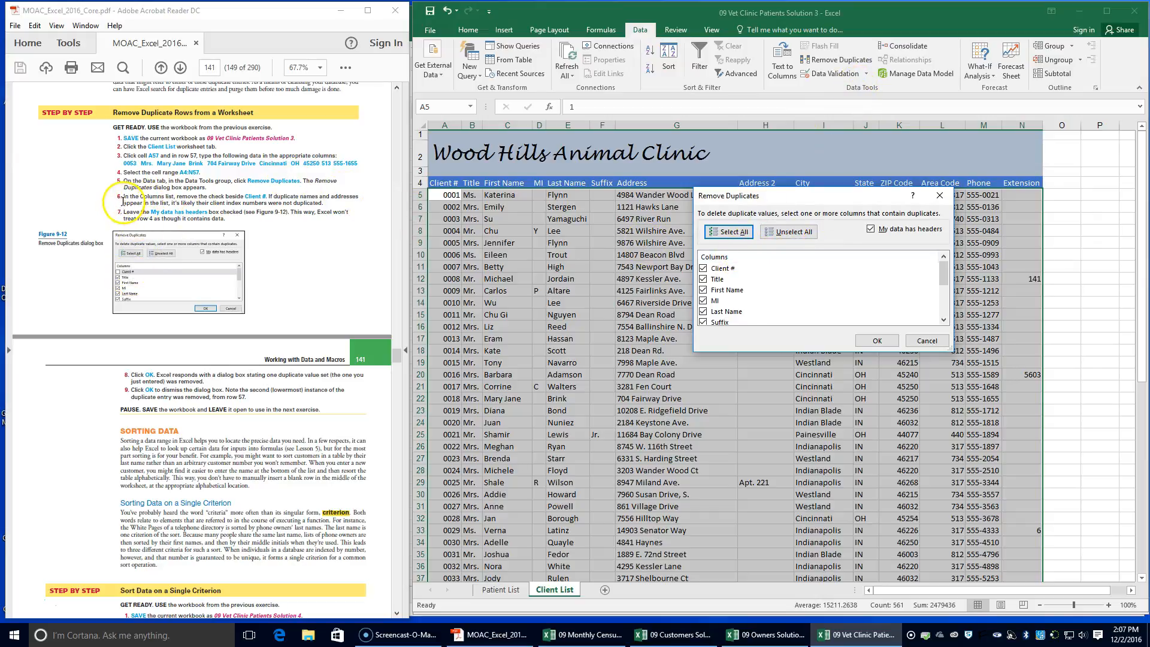
pyautogui.click(703, 268)
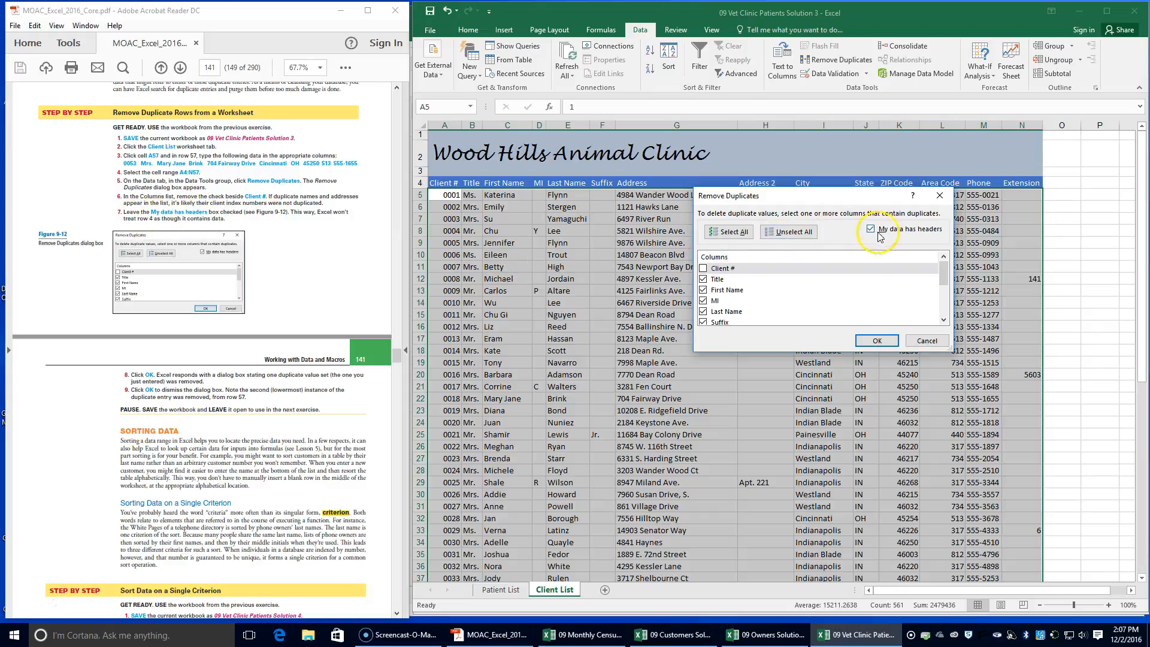
pyautogui.click(880, 342)
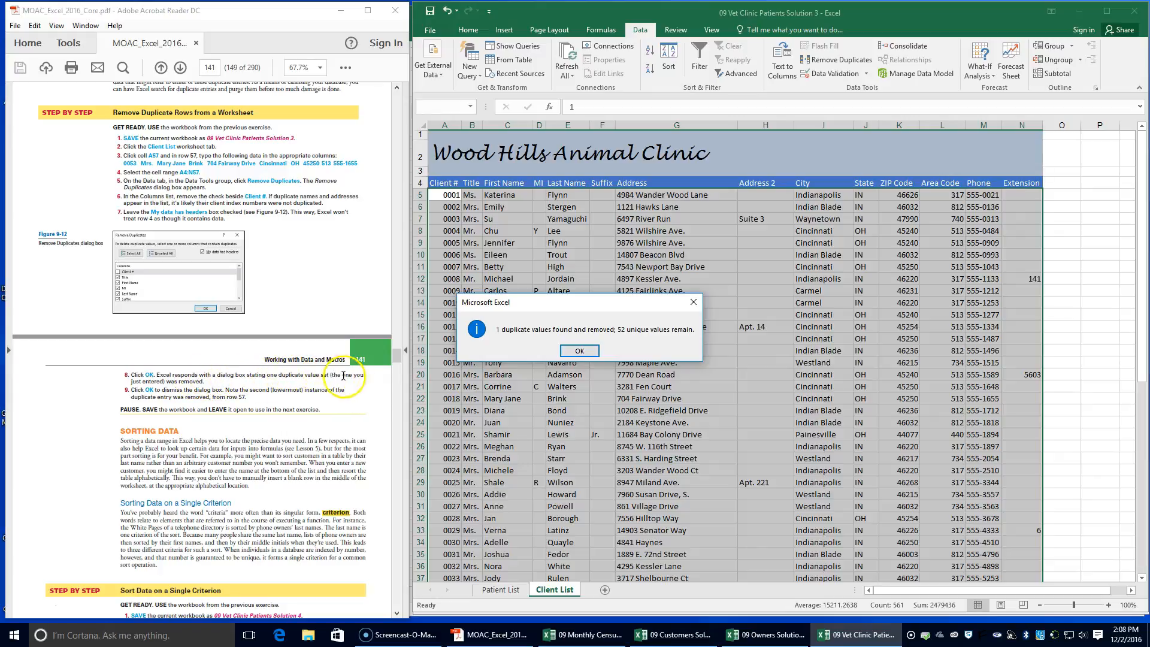
pyautogui.click(581, 351)
# Check row 57 at the end of the Client List for the duplicate client entry
pyautogui.scroll(-9, 527, 396)
pyautogui.click(488, 458)
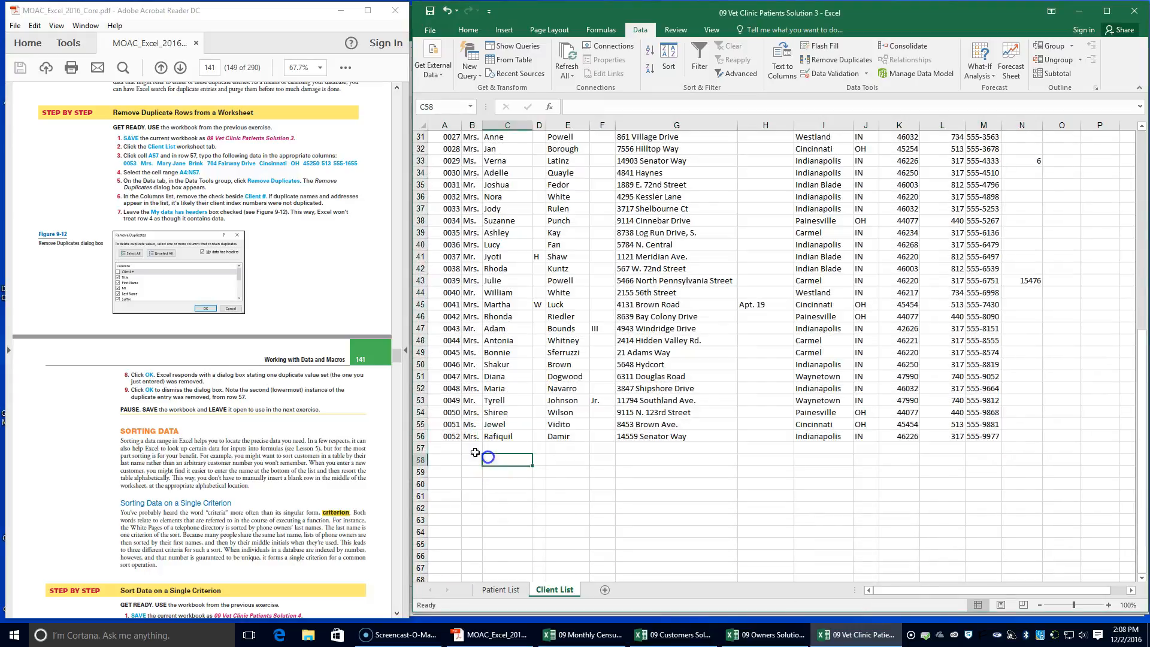
pyautogui.click(447, 449)
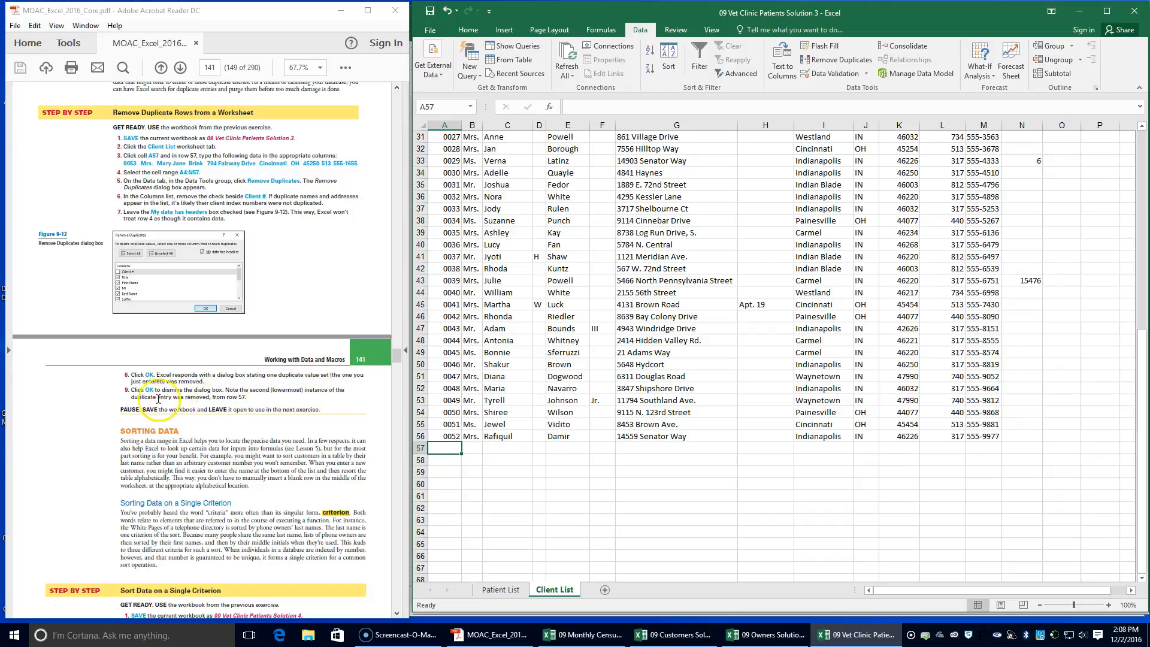
# Read the textbook's single-criterion sort exercise and save the workbook in the Lesson 9 folder as 09 Vet Clinic Patients Solution 4
pyautogui.scroll(-3, 236, 395)
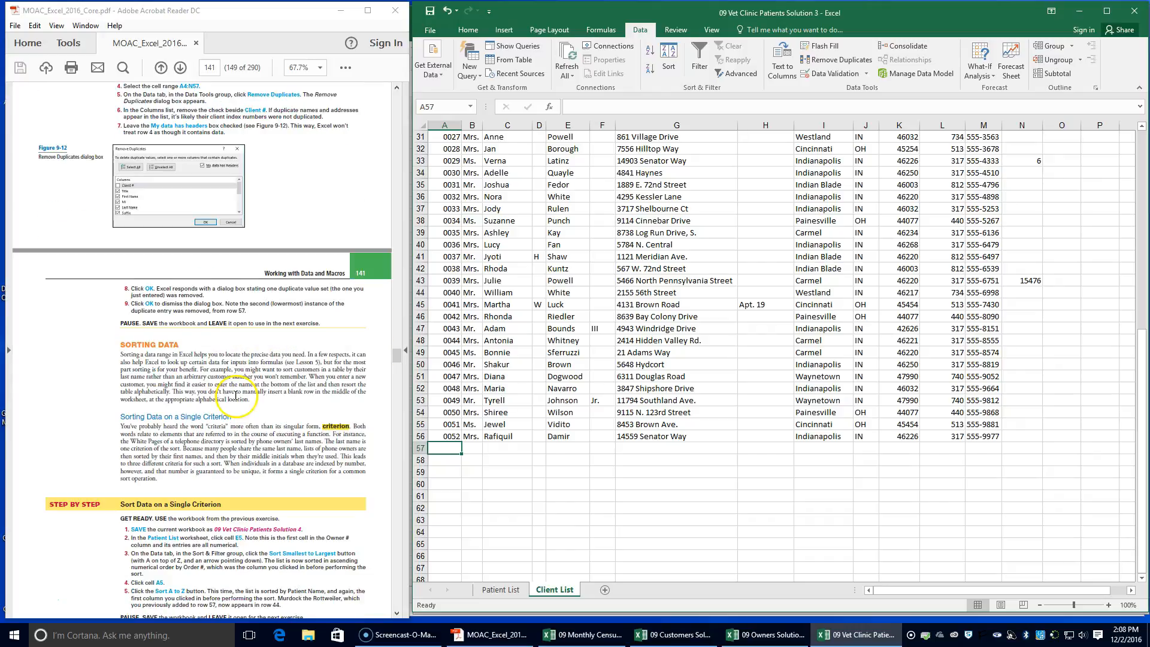
pyautogui.scroll(-3, 236, 396)
pyautogui.scroll(-3, 235, 392)
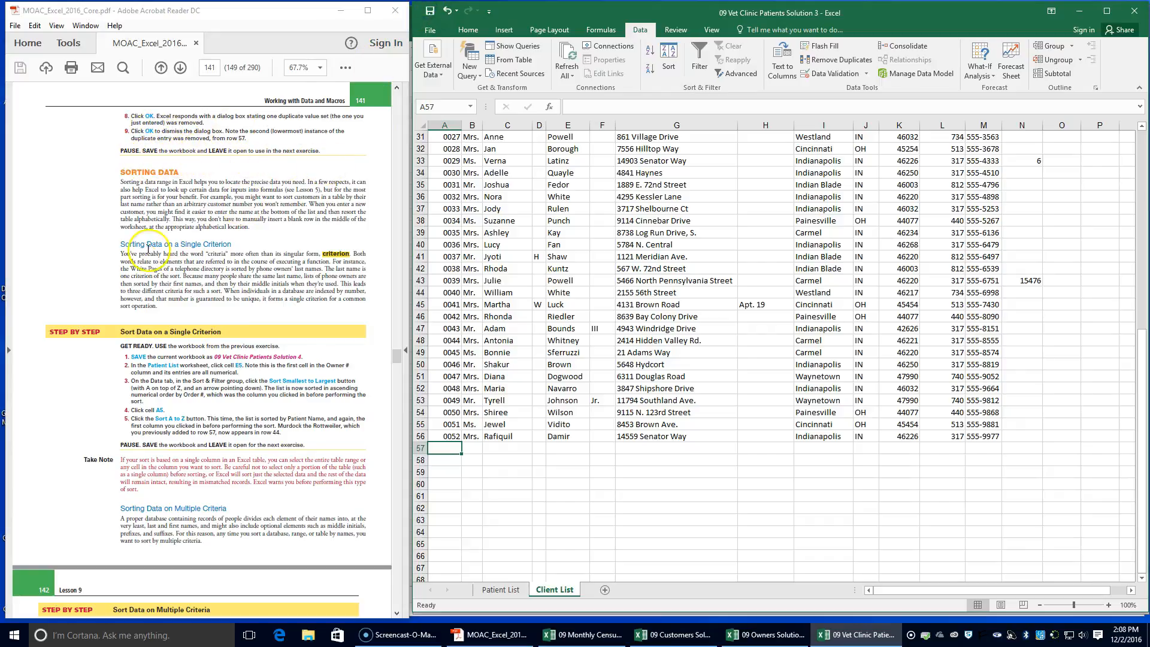
pyautogui.scroll(-3, 147, 252)
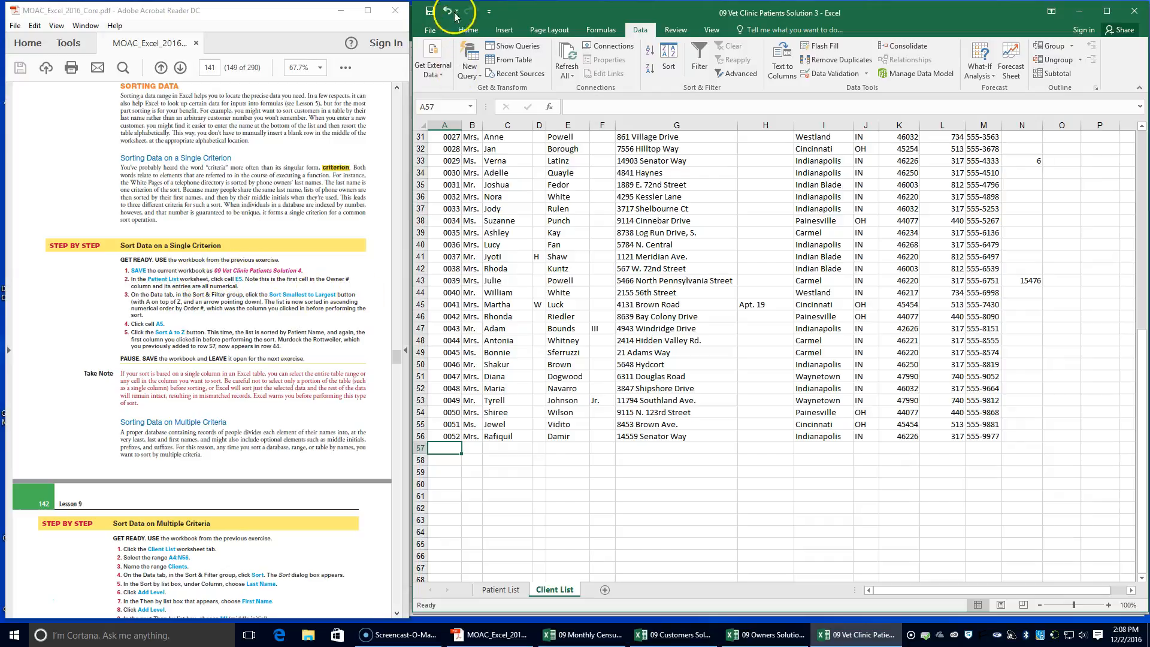
pyautogui.click(430, 30)
pyautogui.click(448, 153)
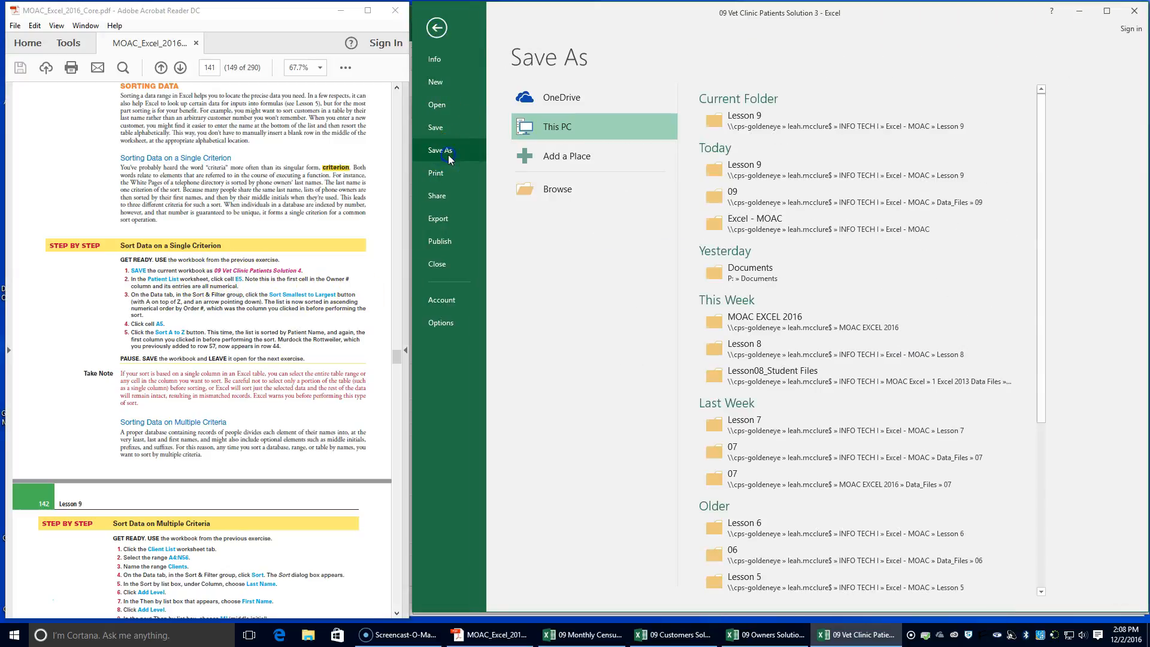
pyautogui.click(760, 161)
pyautogui.click(604, 242)
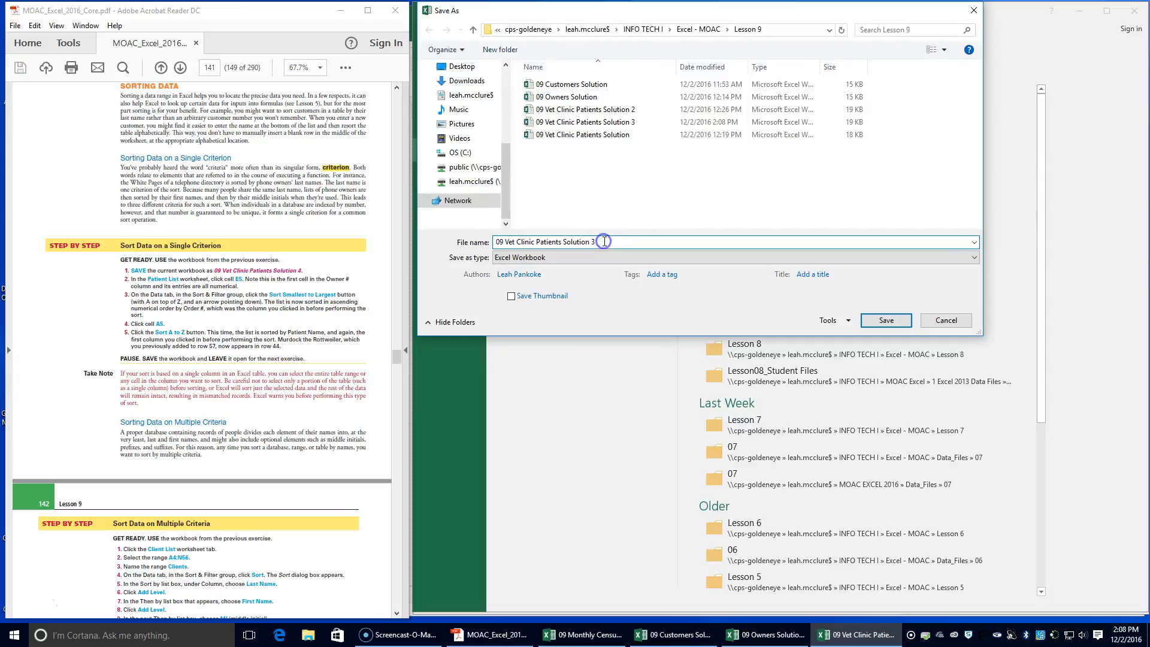
pyautogui.press('BackSpace')
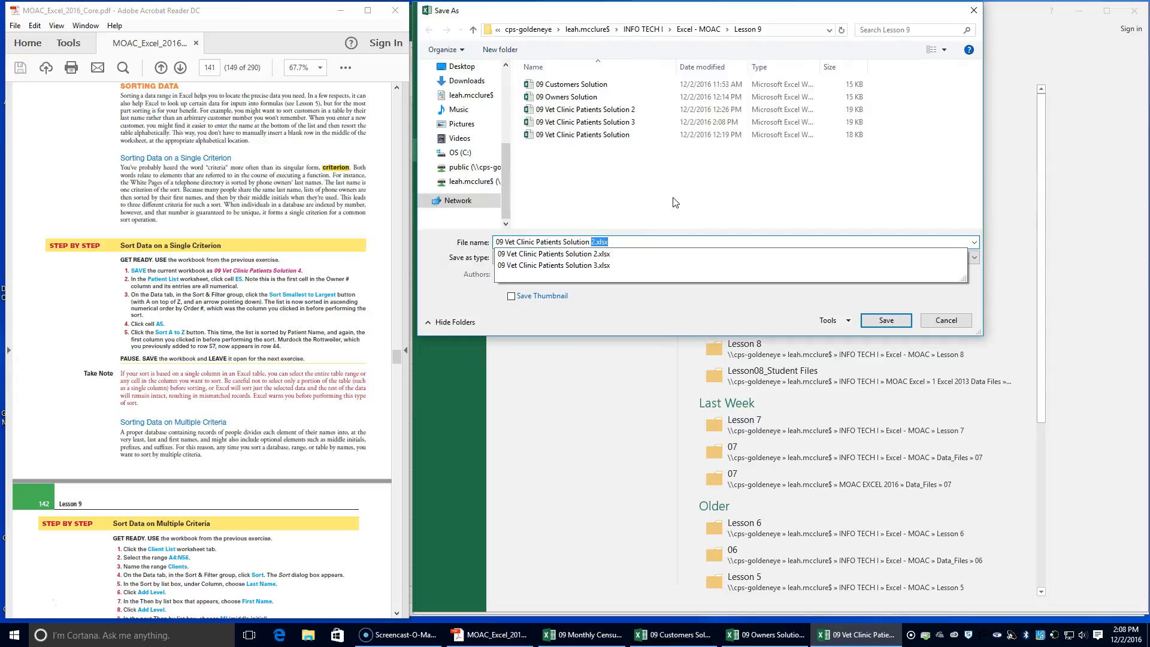
pyautogui.write('4')
pyautogui.press('Return')
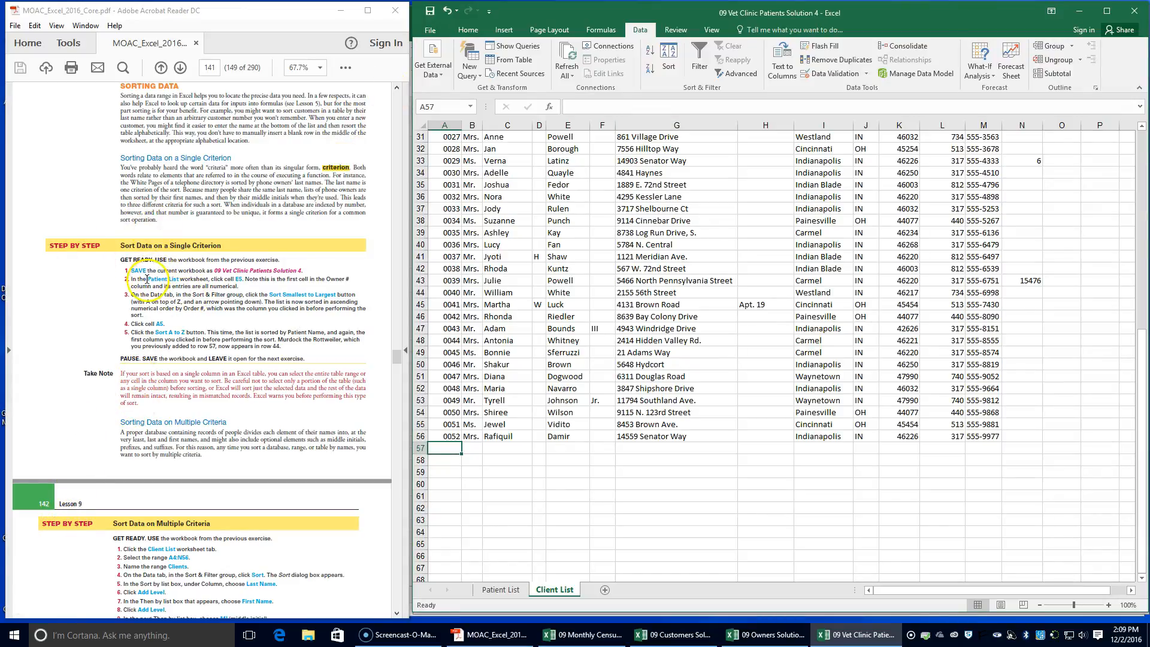
# Sort the Patient List worksheet by Owner # from smallest to largest, starting from cell E5
pyautogui.click(491, 590)
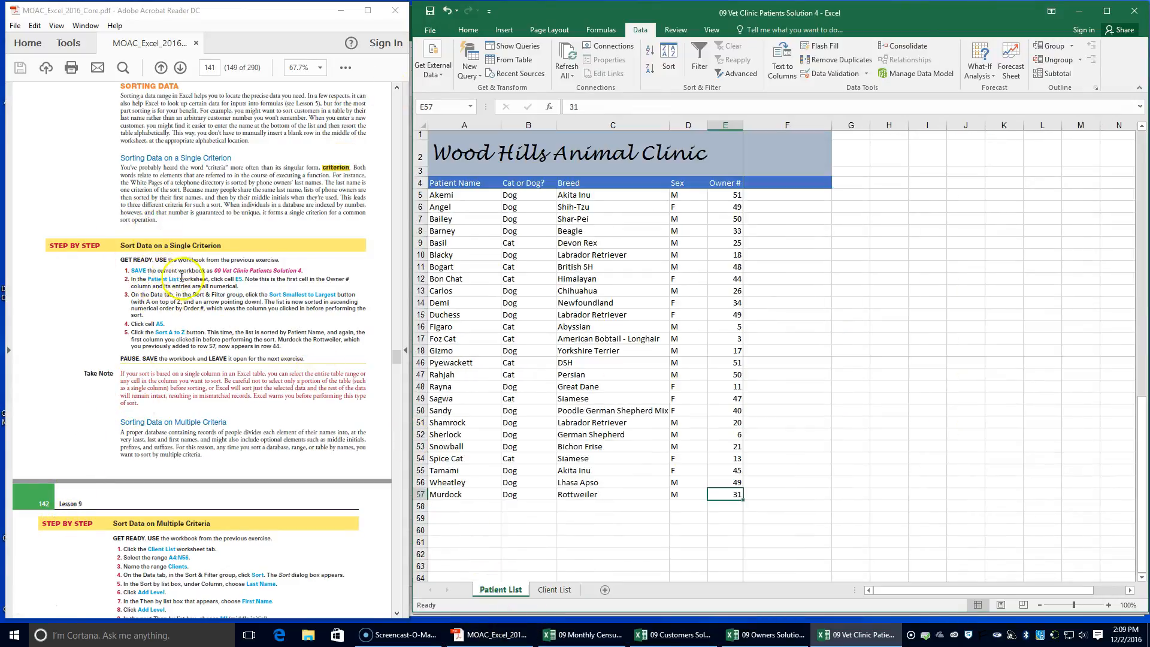
pyautogui.click(458, 195)
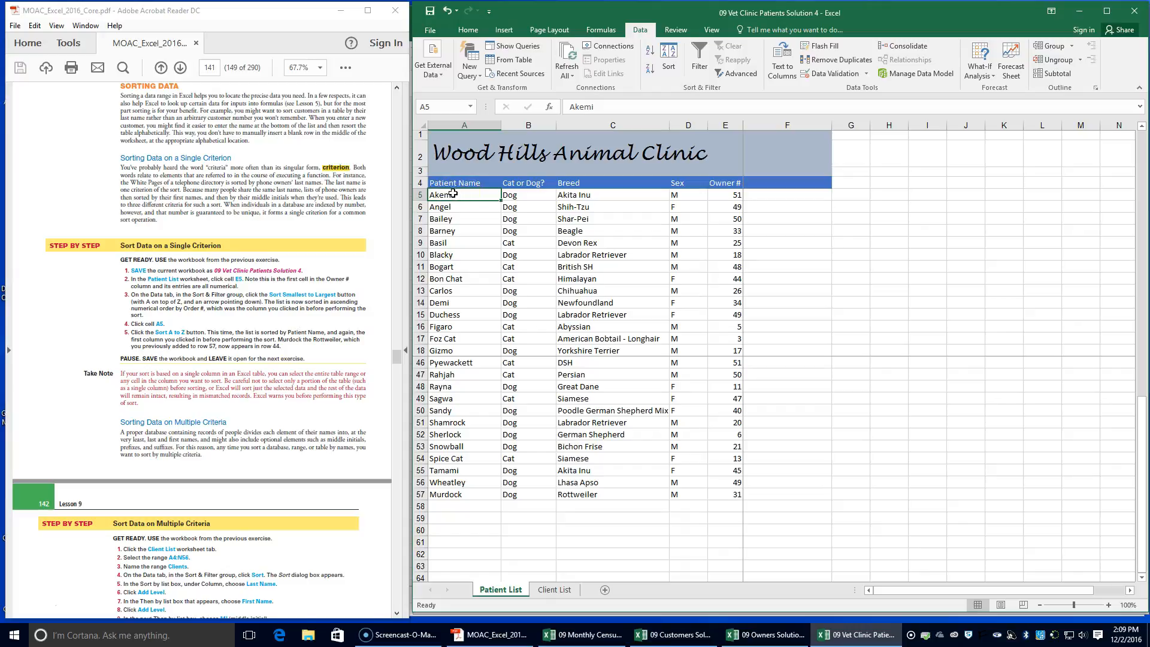
pyautogui.click(731, 196)
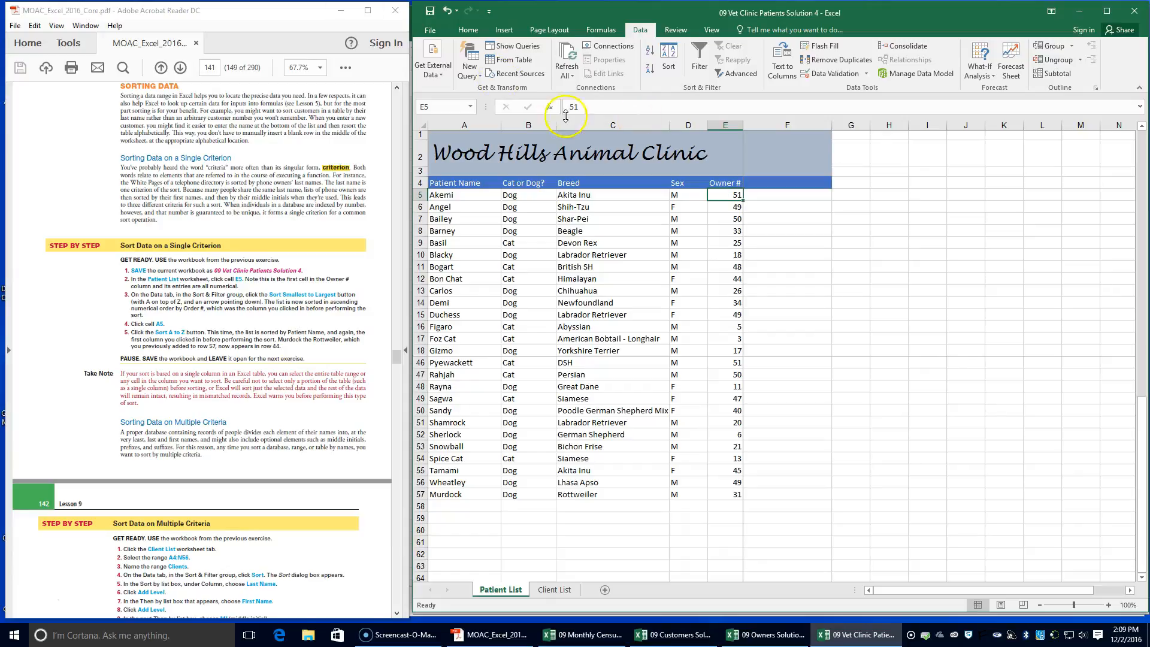
pyautogui.click(649, 49)
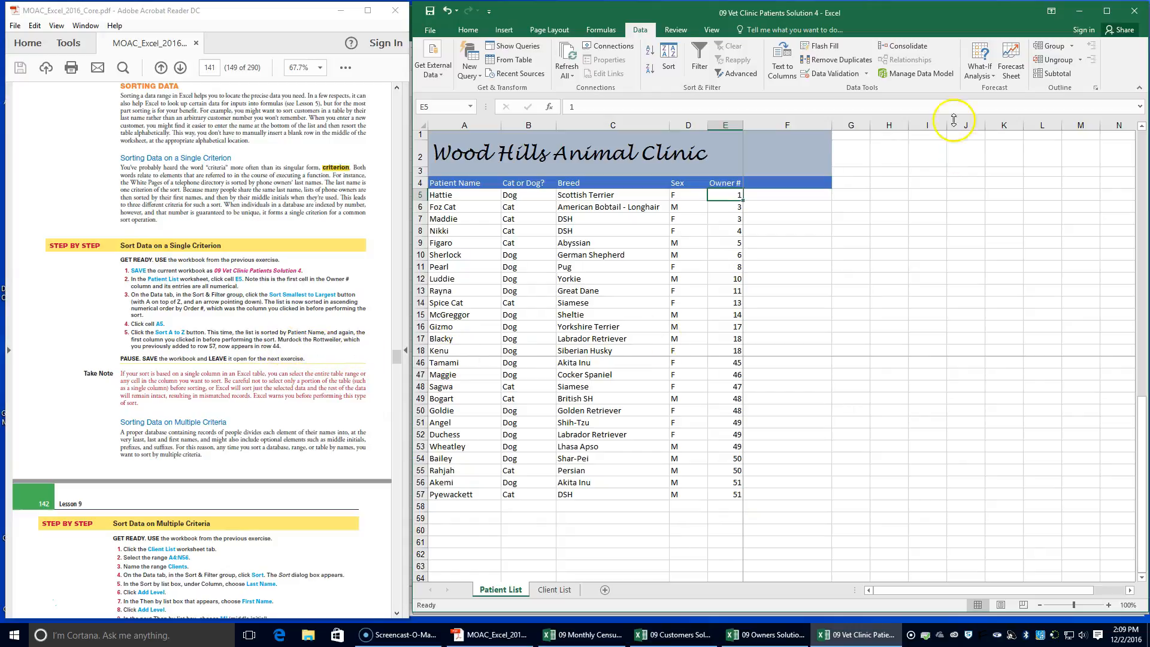
# Unfreeze the panes on the Patient List worksheet and look through the sorted rows
pyautogui.click(712, 30)
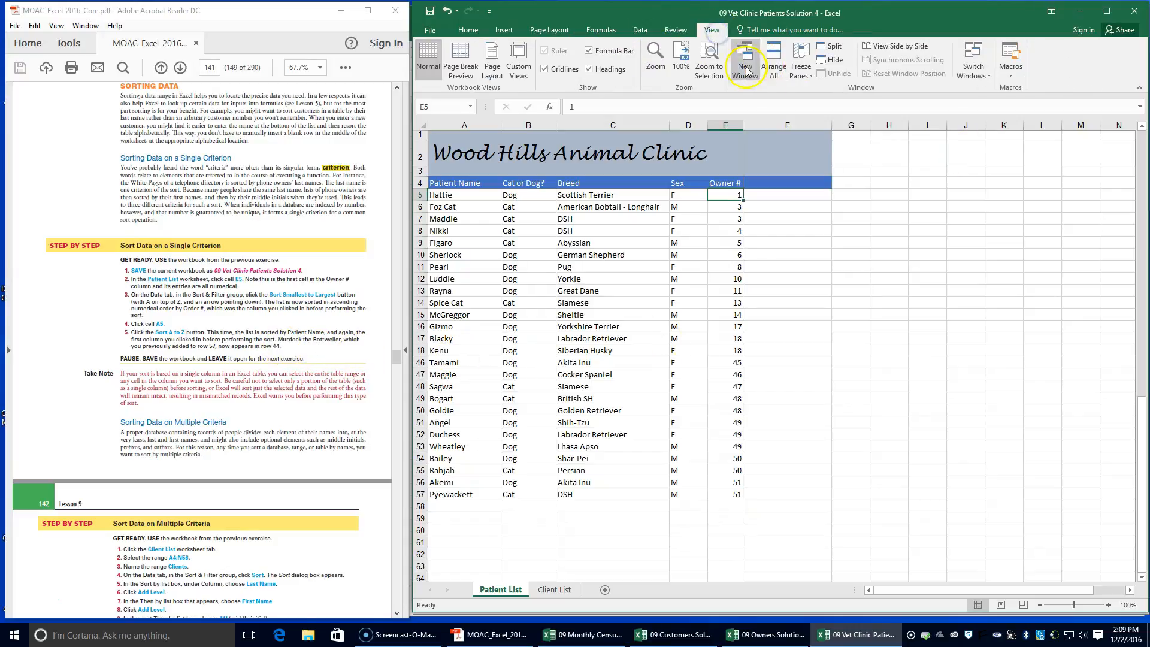
pyautogui.click(801, 66)
pyautogui.click(829, 99)
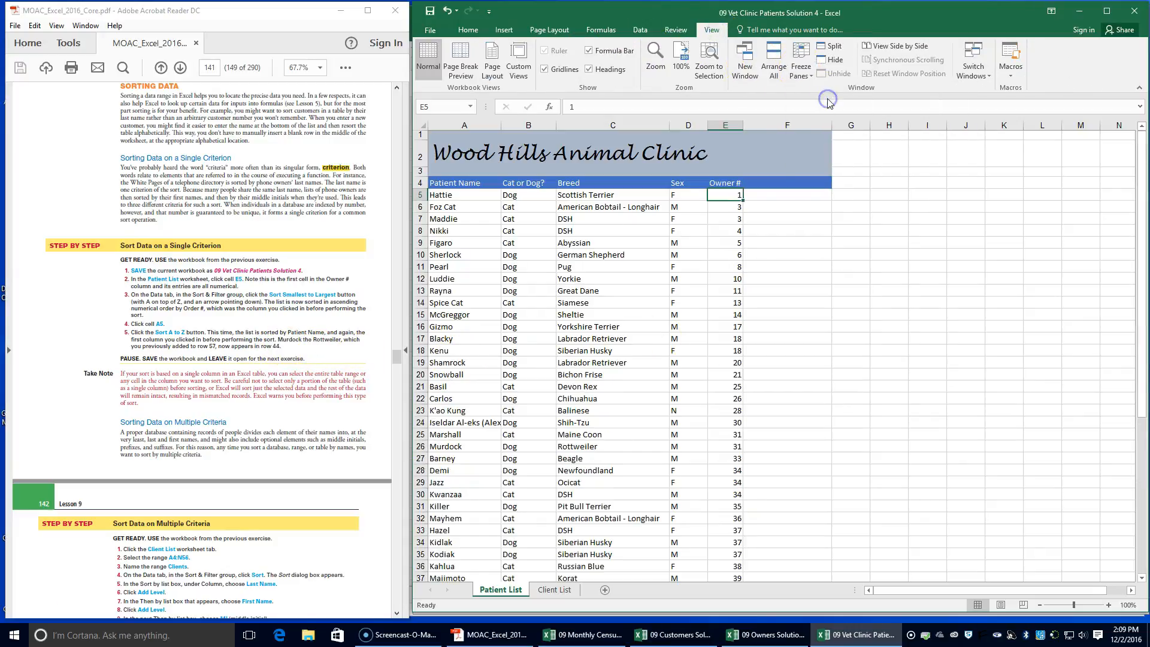
pyautogui.scroll(-15, 673, 257)
pyautogui.scroll(10, 672, 261)
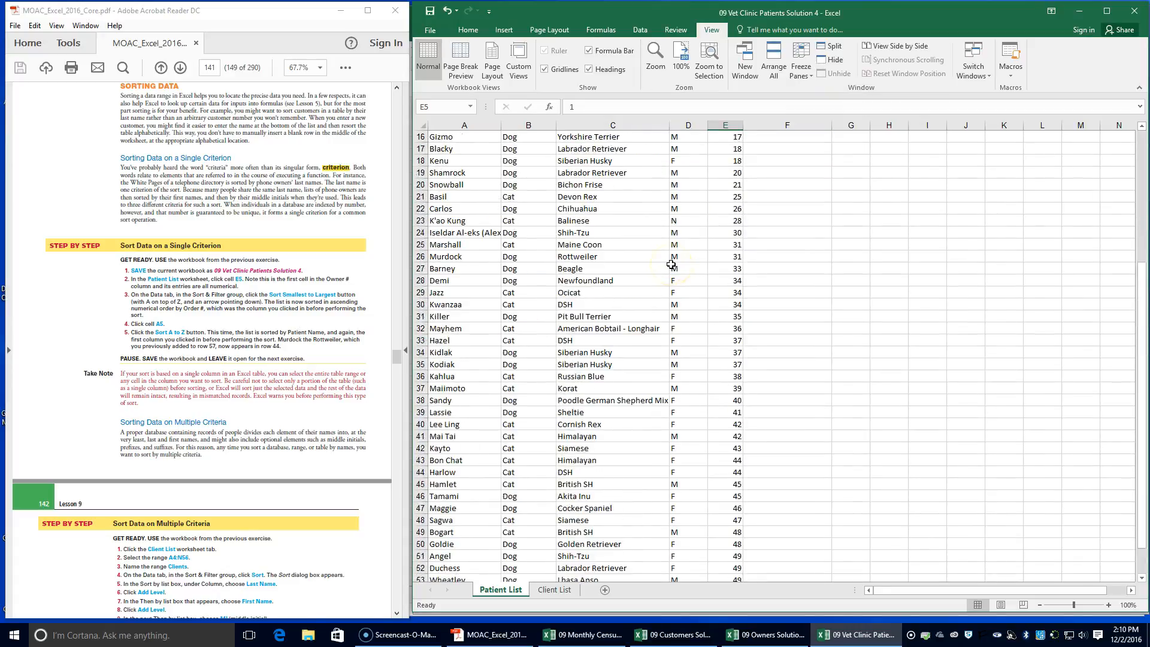
pyautogui.scroll(5, 671, 264)
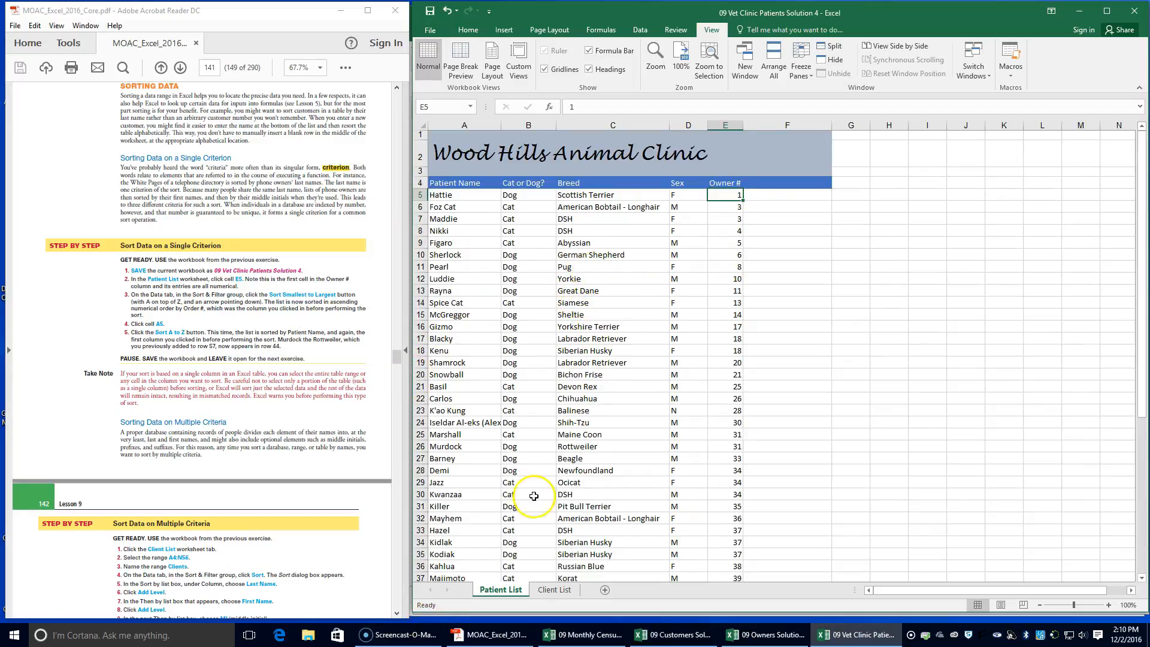
# Sort the Patient List by Patient Name from A to Z, starting from cell A5, and check the row order
pyautogui.click(467, 194)
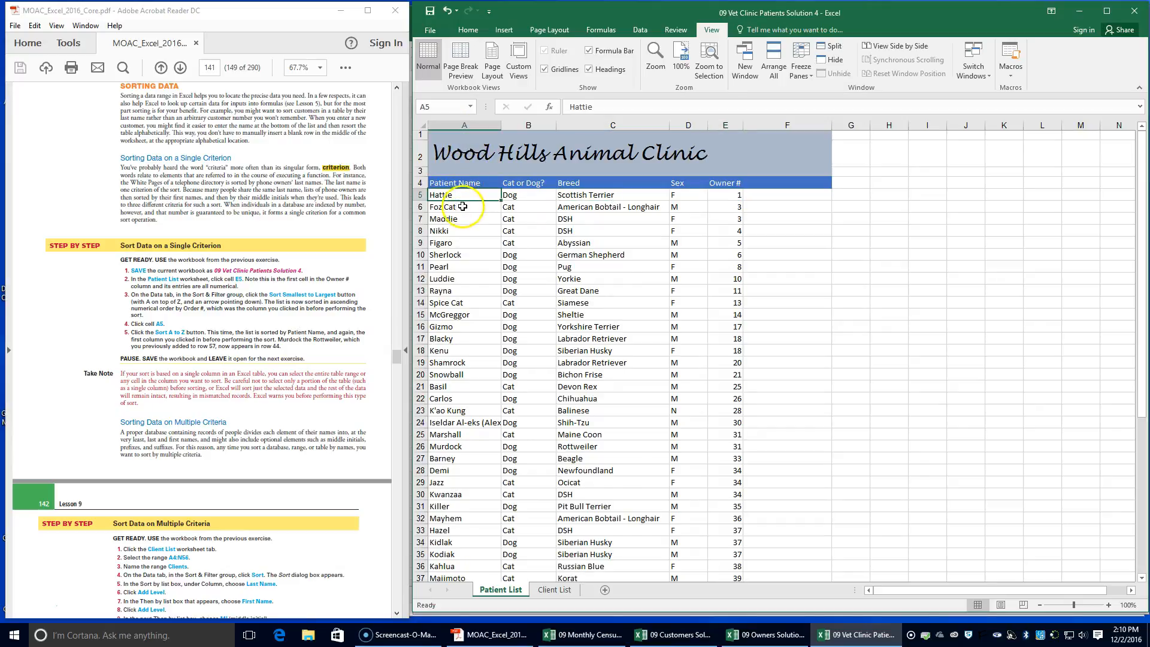
pyautogui.click(638, 31)
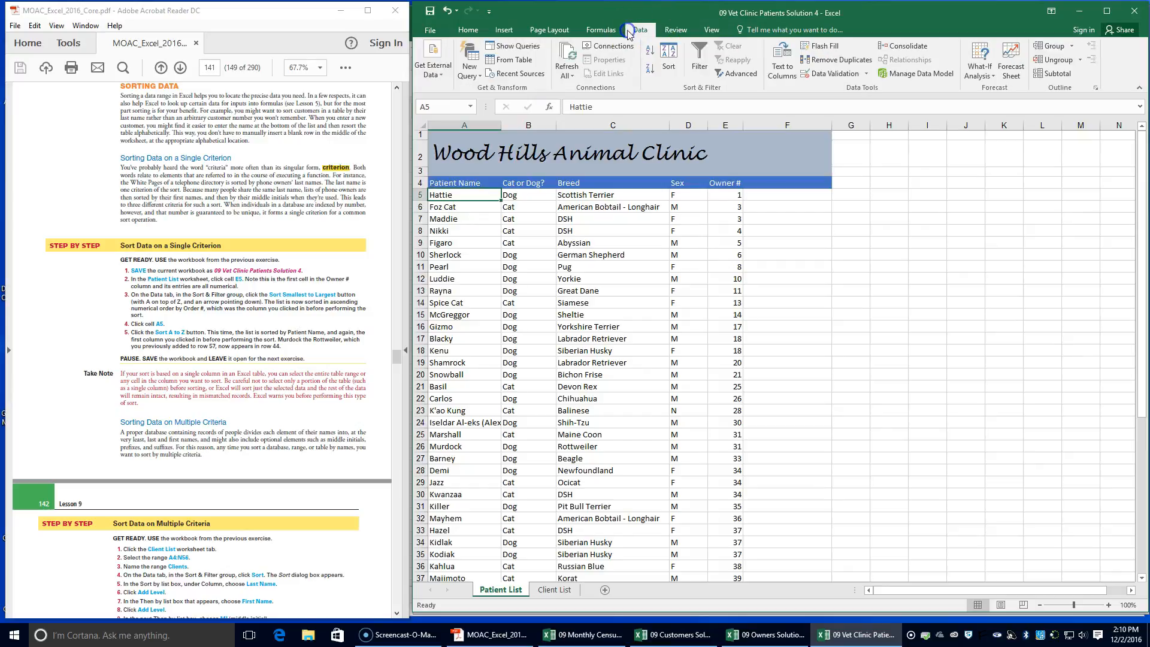
pyautogui.click(651, 57)
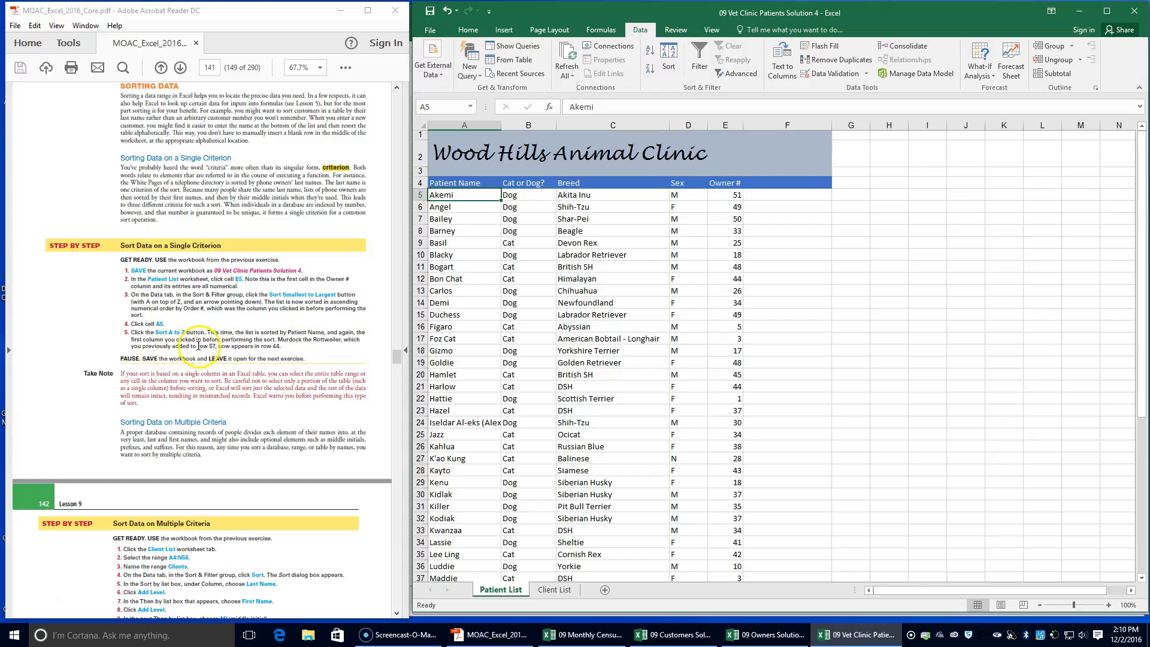
pyautogui.scroll(-5, 608, 392)
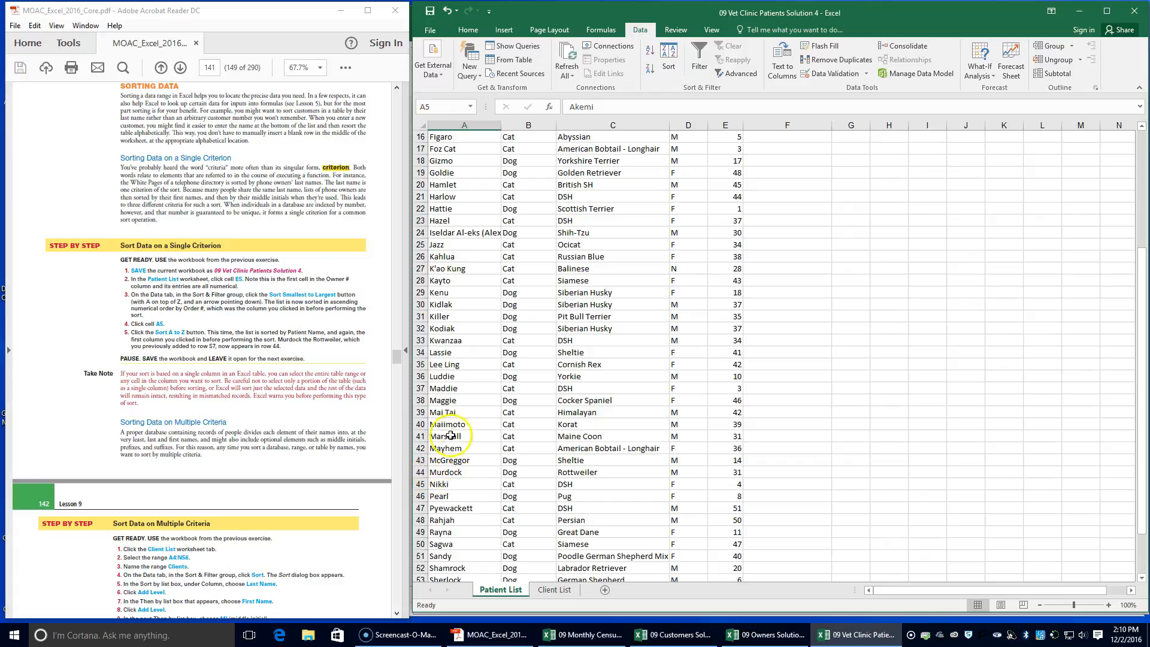
pyautogui.scroll(5, 437, 389)
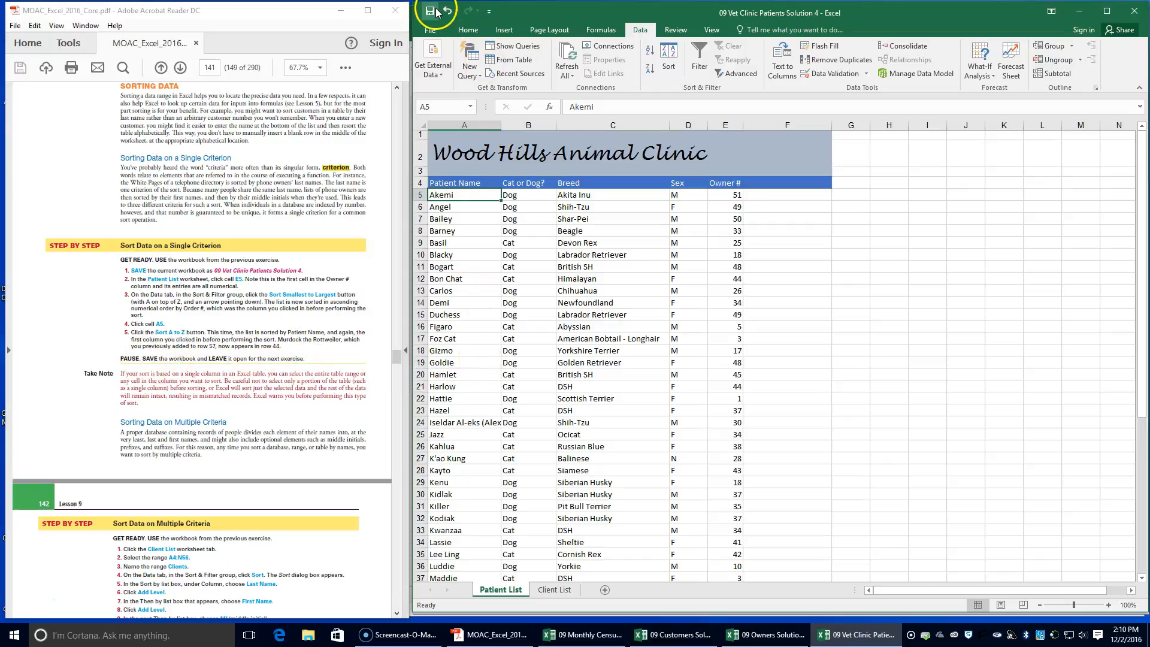
# On the Client List worksheet, select the range A4:N56 and name it Clients
pyautogui.scroll(-3, 135, 330)
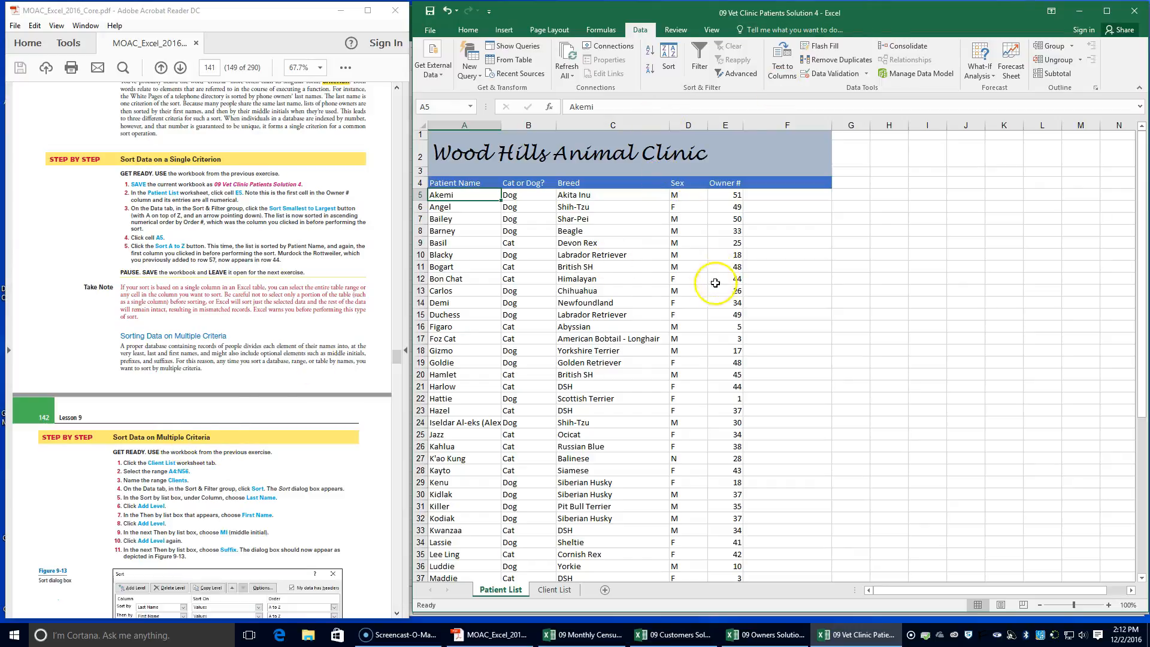
pyautogui.click(555, 589)
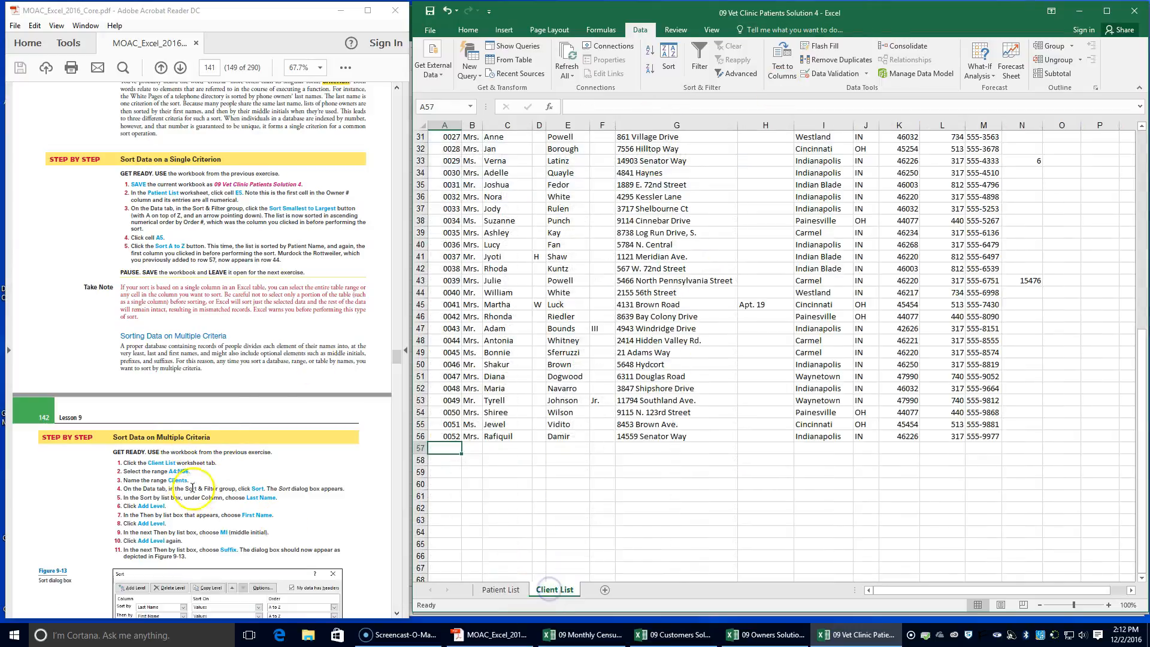
pyautogui.scroll(10, 495, 200)
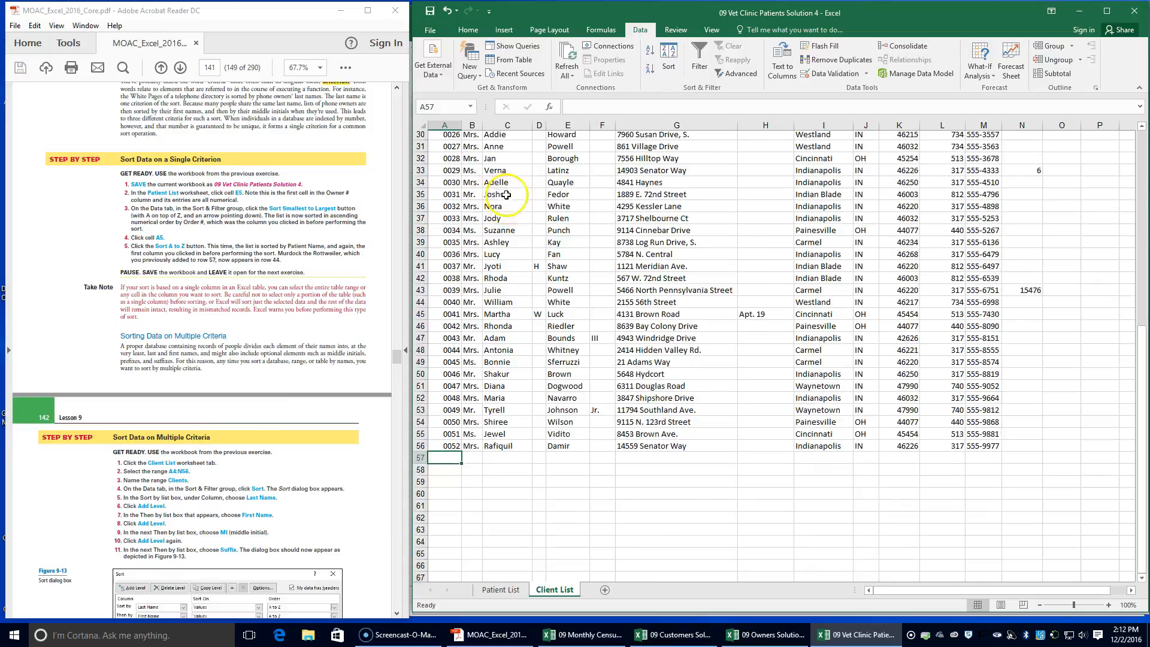
pyautogui.click(439, 184)
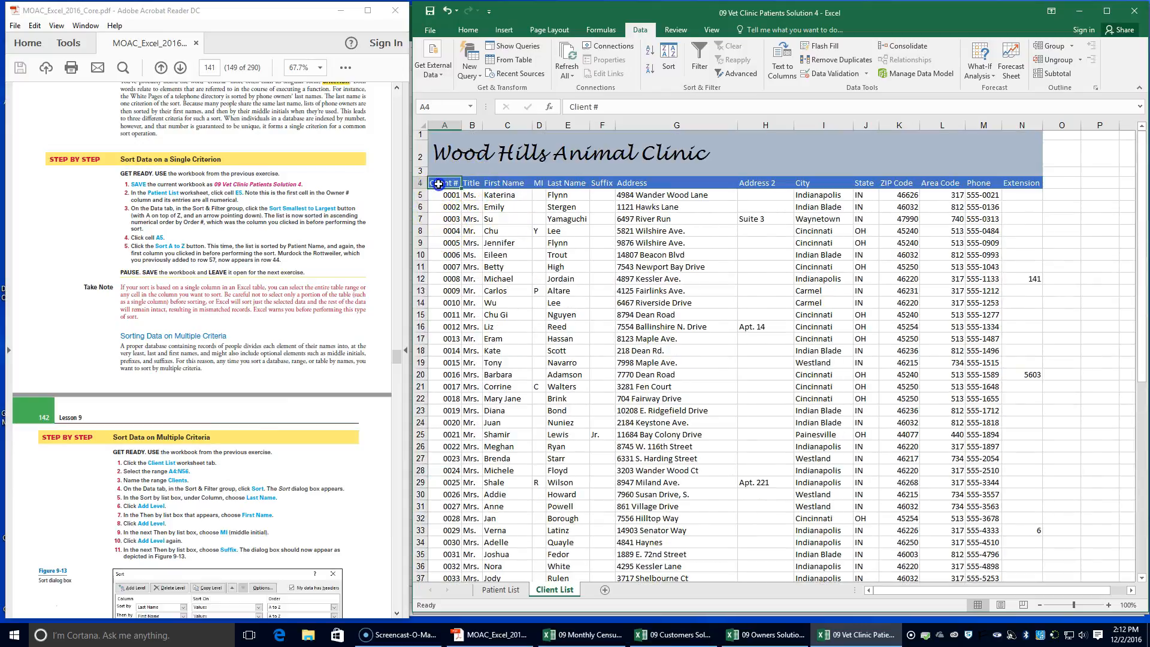
pyautogui.moveTo(438, 184); pyautogui.dragTo(1011, 557)
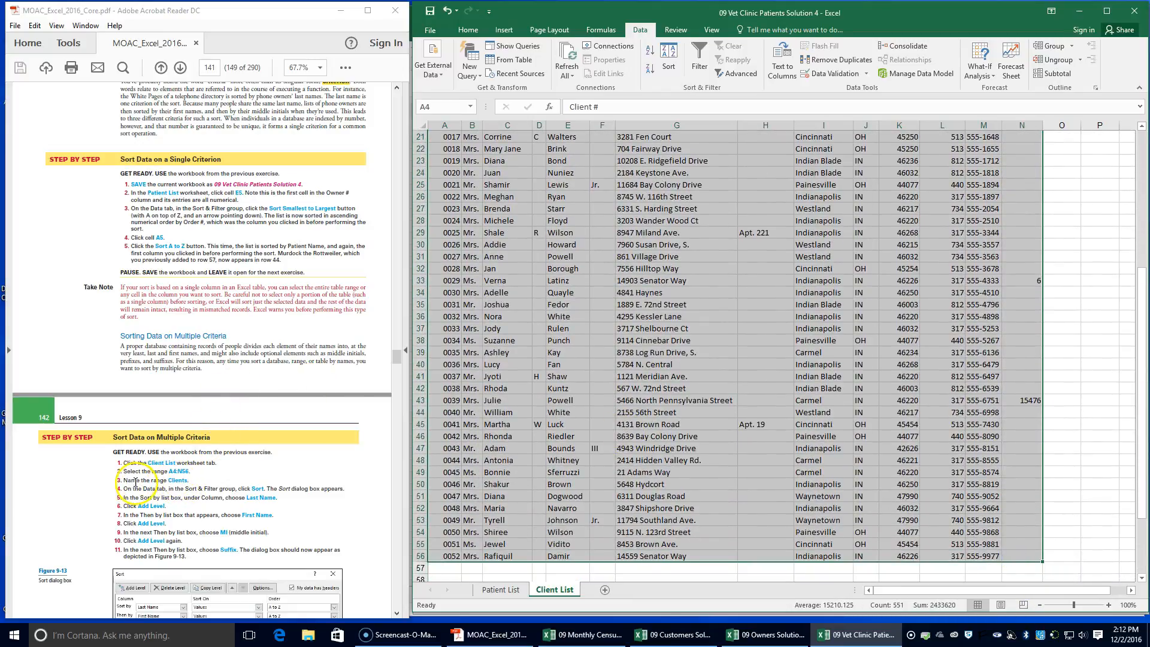
pyautogui.click(436, 107)
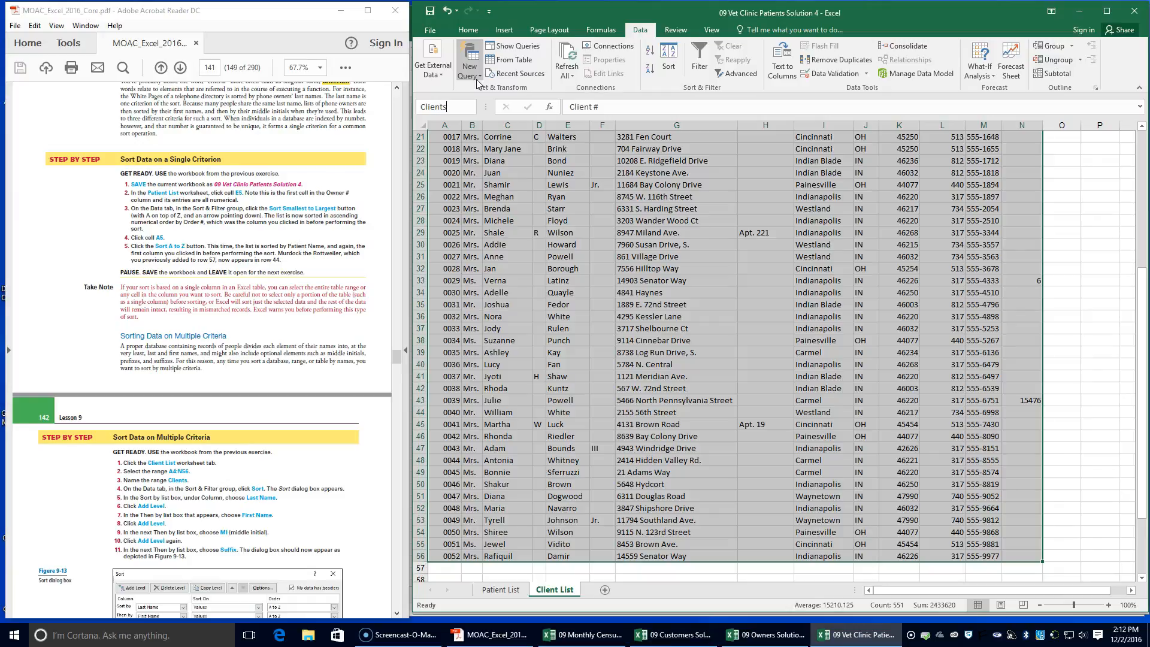
pyautogui.press('Return')
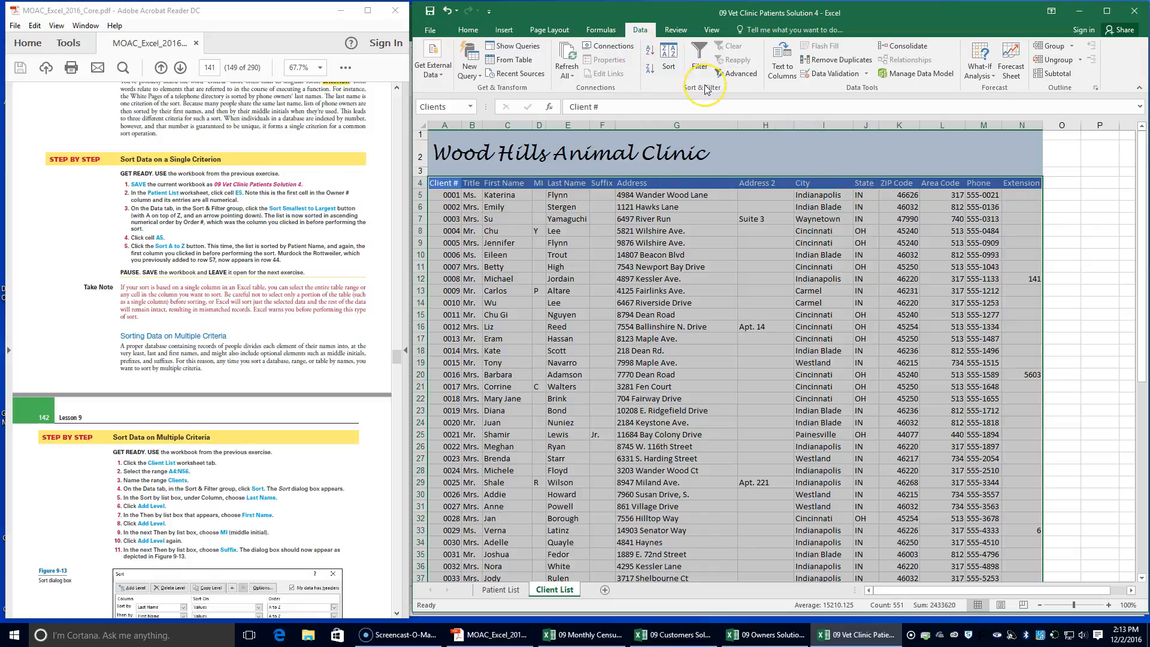
# Set up a custom sort of the Clients range with Last Name as the first sort column
pyautogui.click(669, 60)
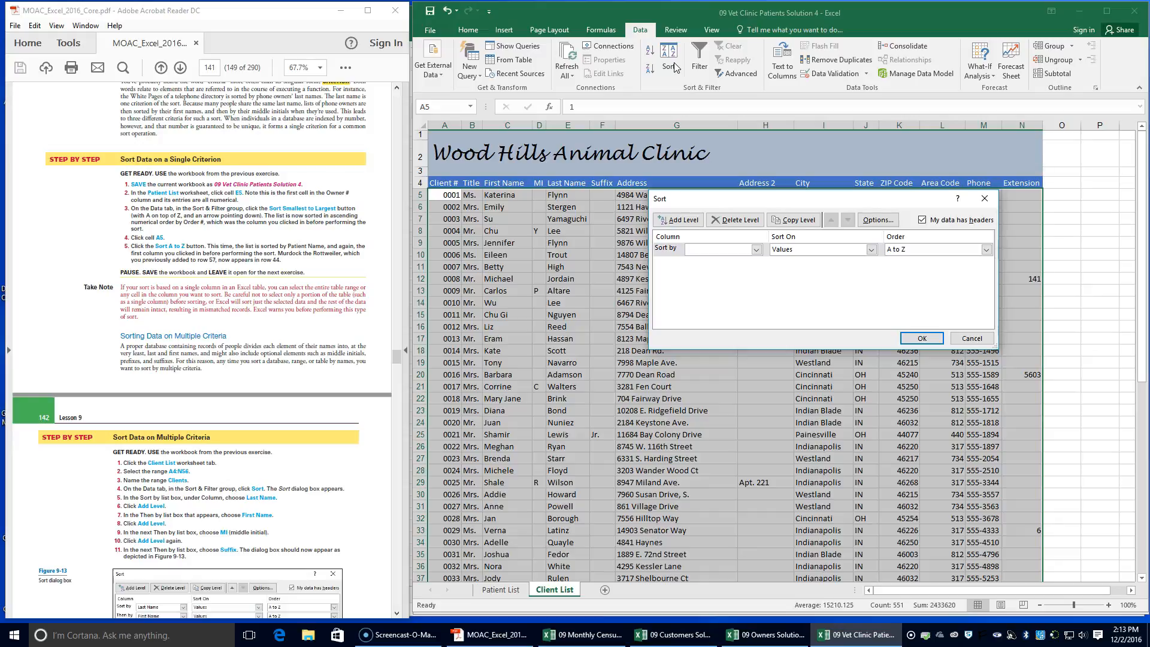
pyautogui.click(757, 249)
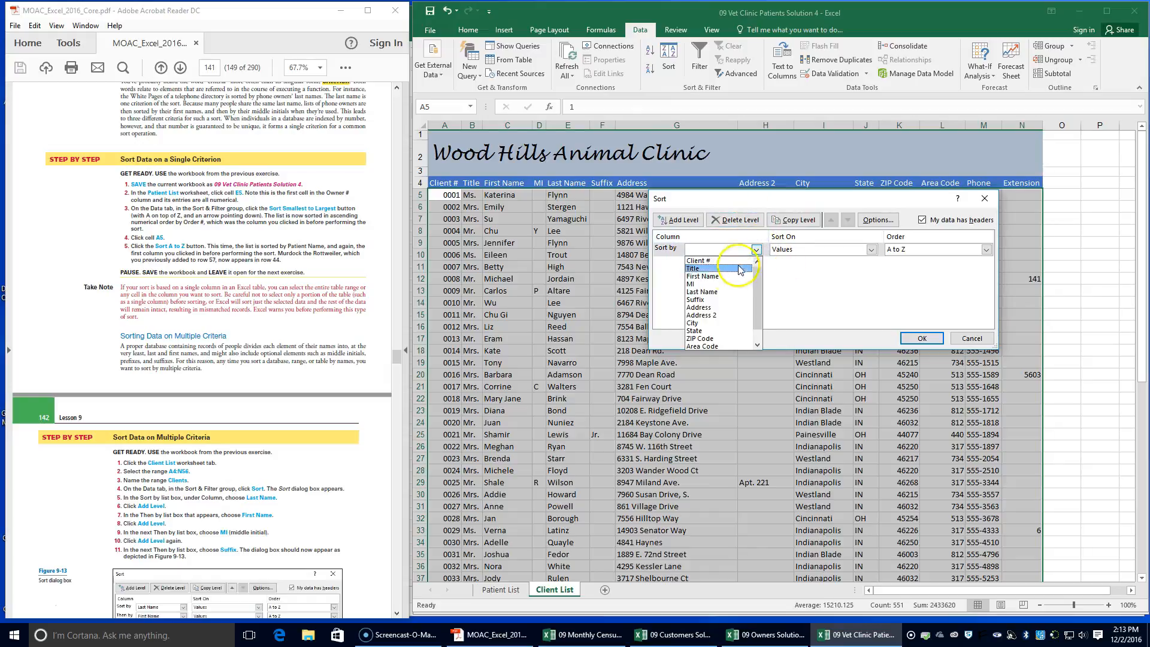
pyautogui.click(724, 292)
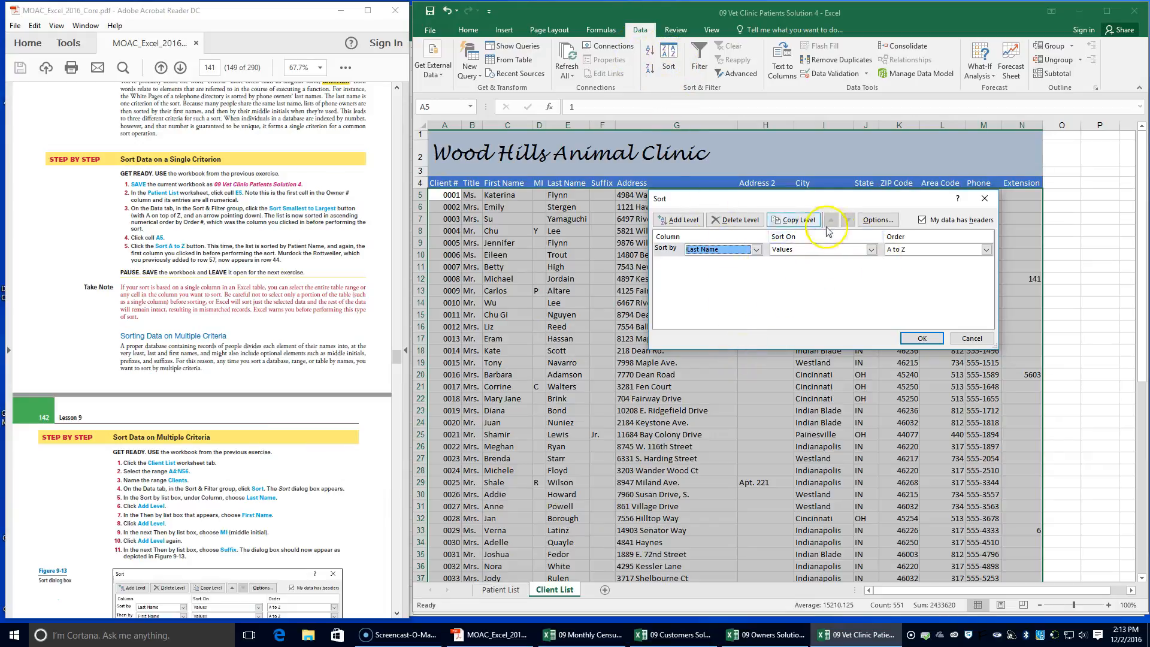
# Add two further levels to the custom sort, First Name followed by MI
pyautogui.click(683, 219)
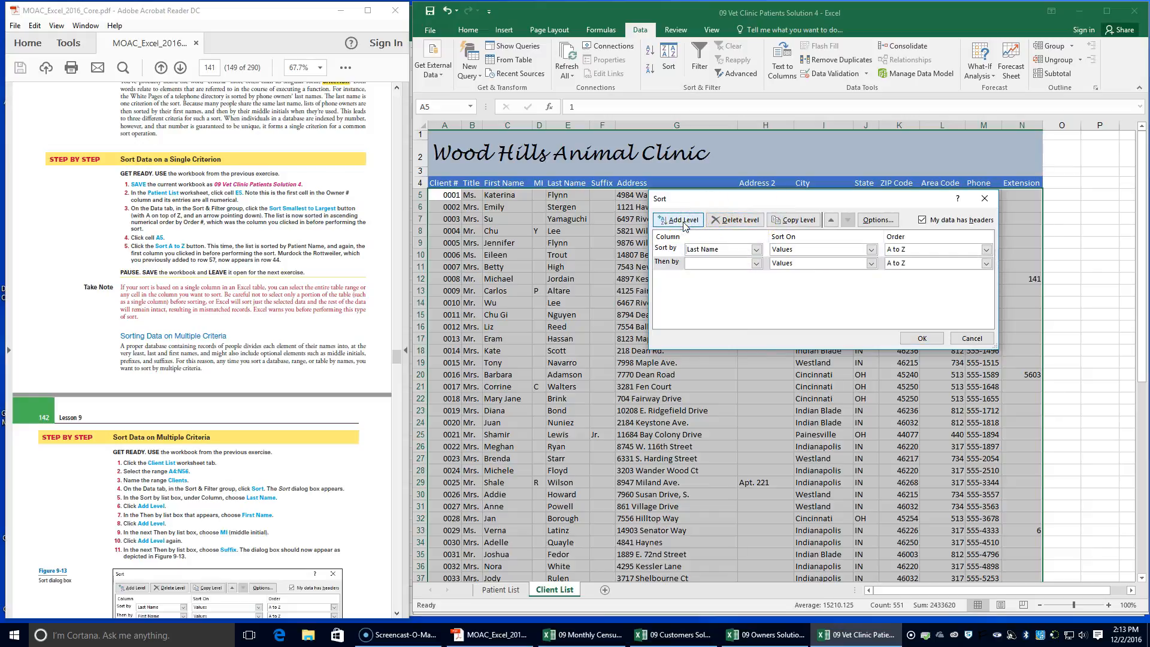
pyautogui.click(756, 263)
pyautogui.click(740, 291)
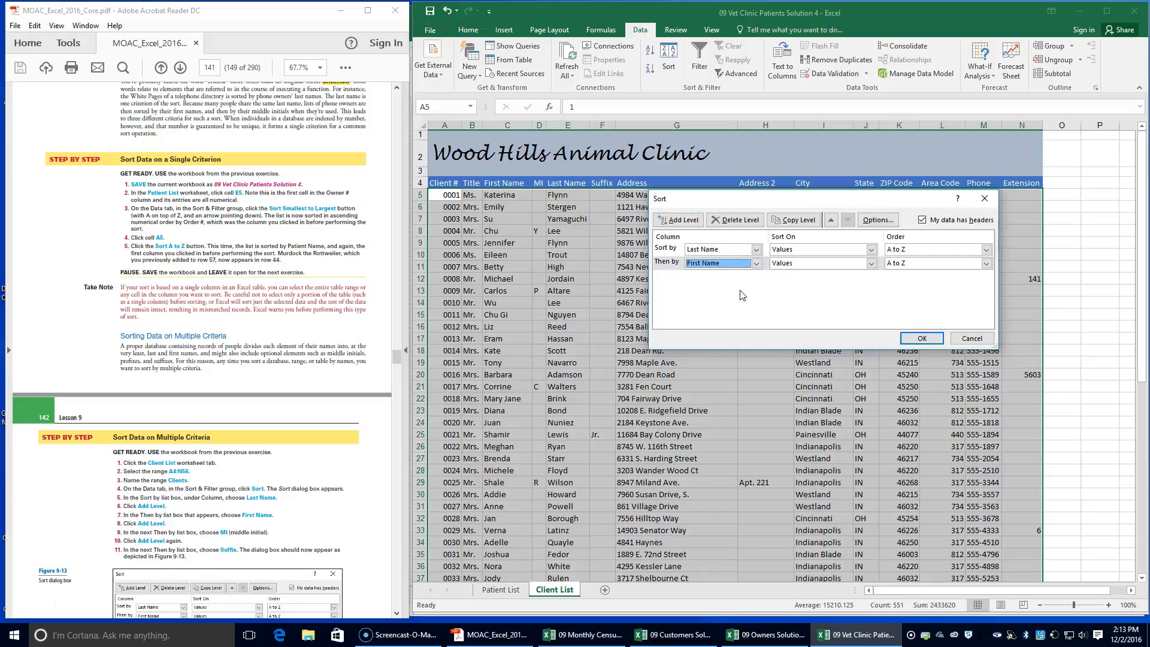
pyautogui.click(679, 220)
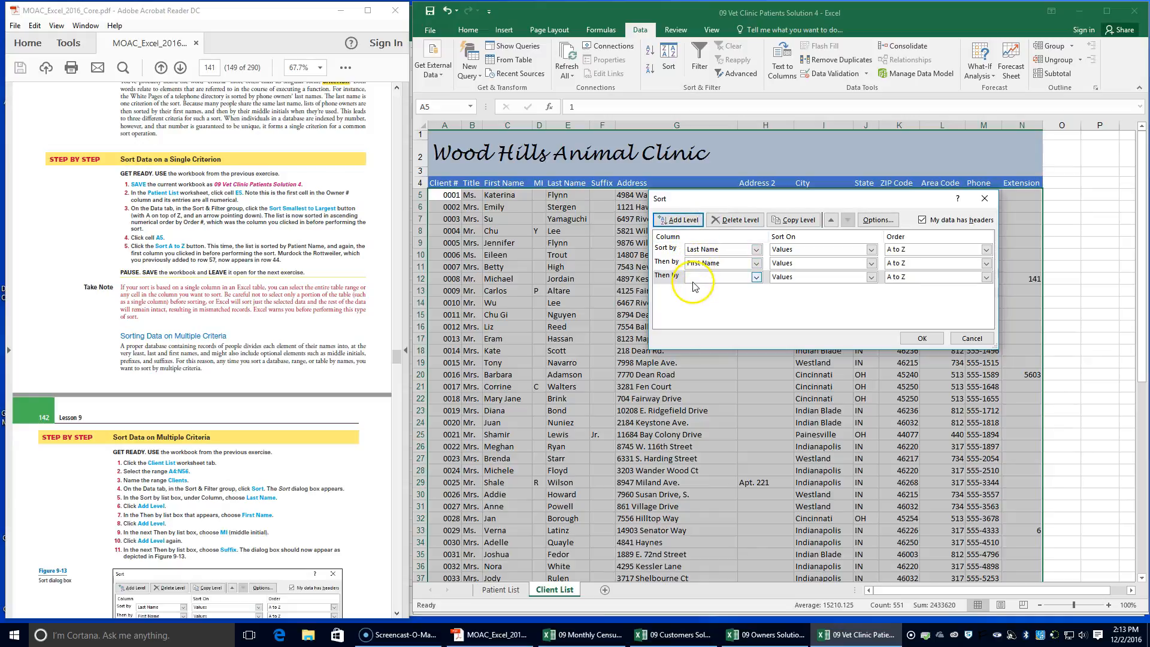
pyautogui.click(755, 277)
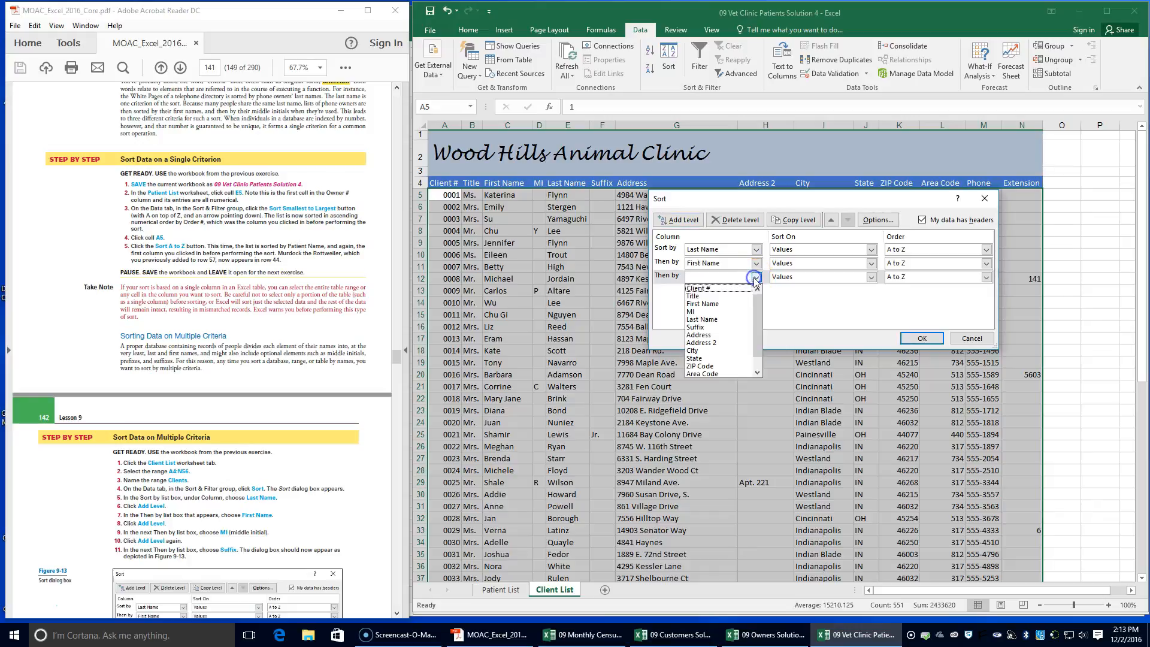
pyautogui.click(718, 311)
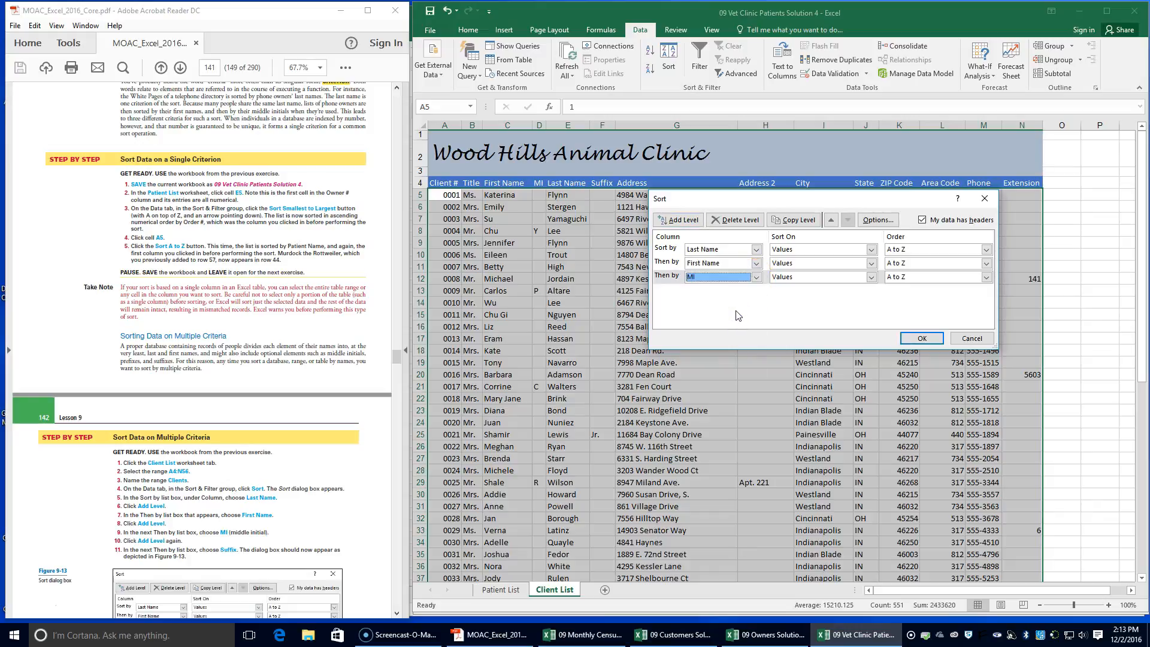
# Add Suffix as the fourth level of the custom sort, keep the data headers option on, and apply the sort
pyautogui.click(683, 218)
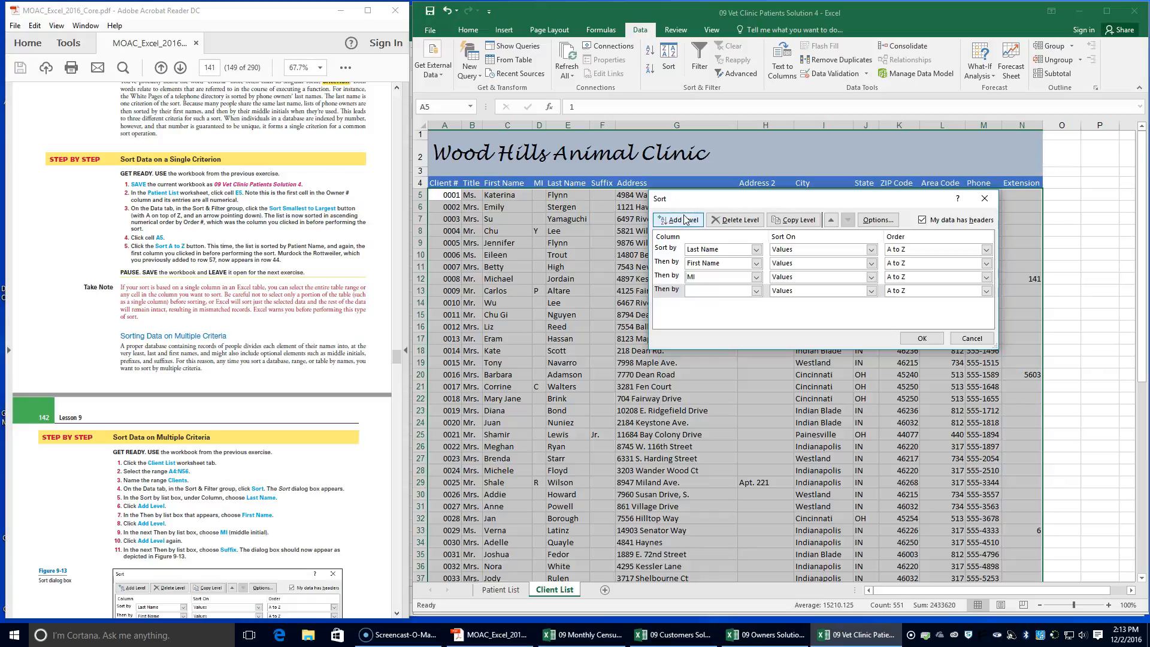
pyautogui.click(755, 290)
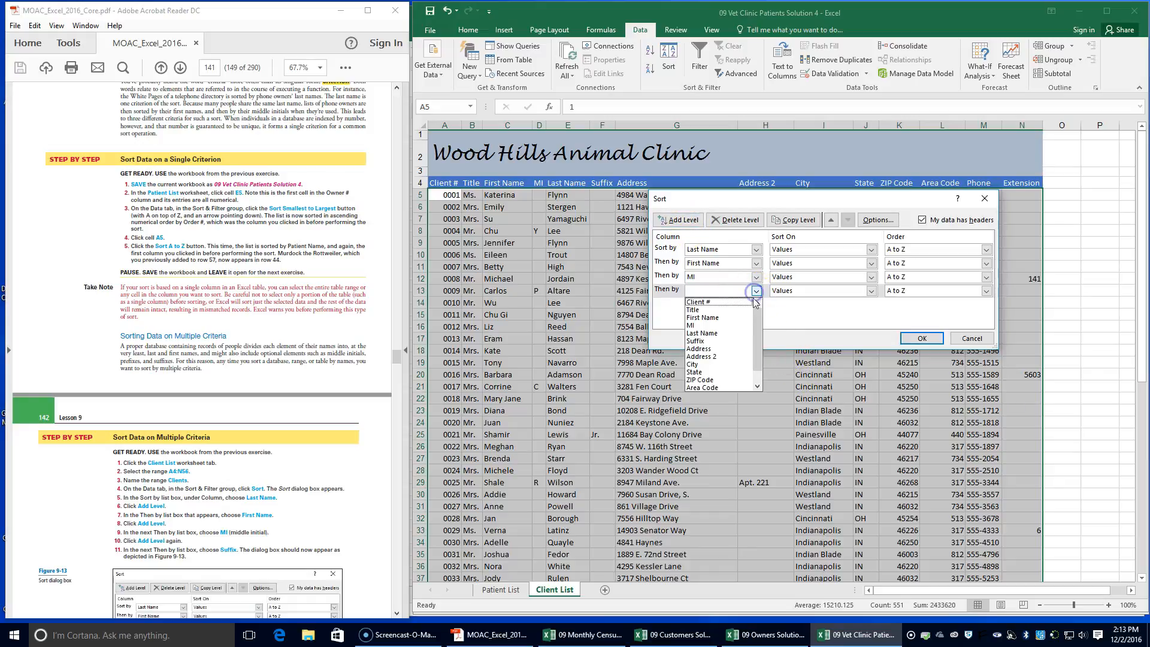
pyautogui.click(736, 348)
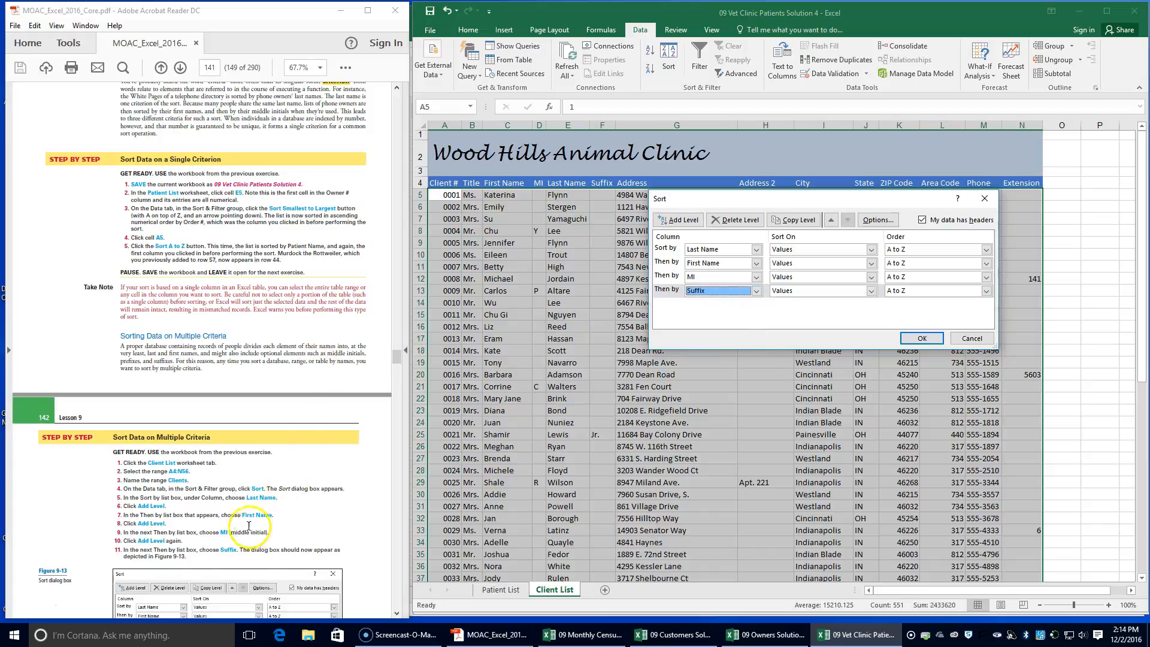
pyautogui.scroll(-4, 245, 526)
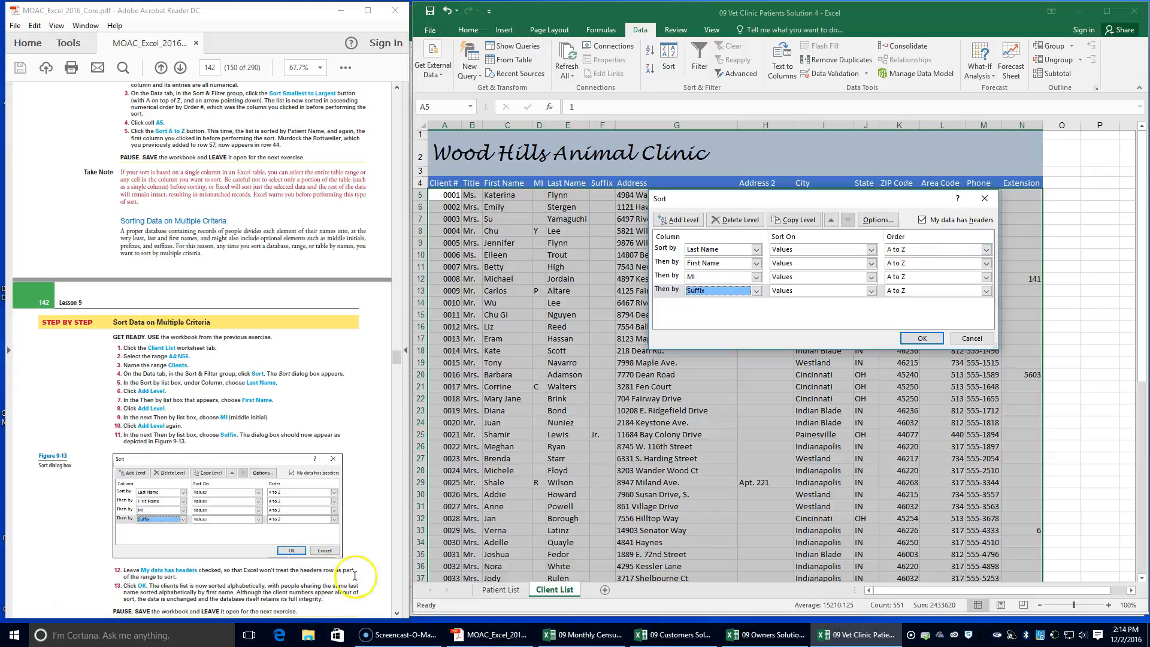
pyautogui.scroll(-2, 186, 563)
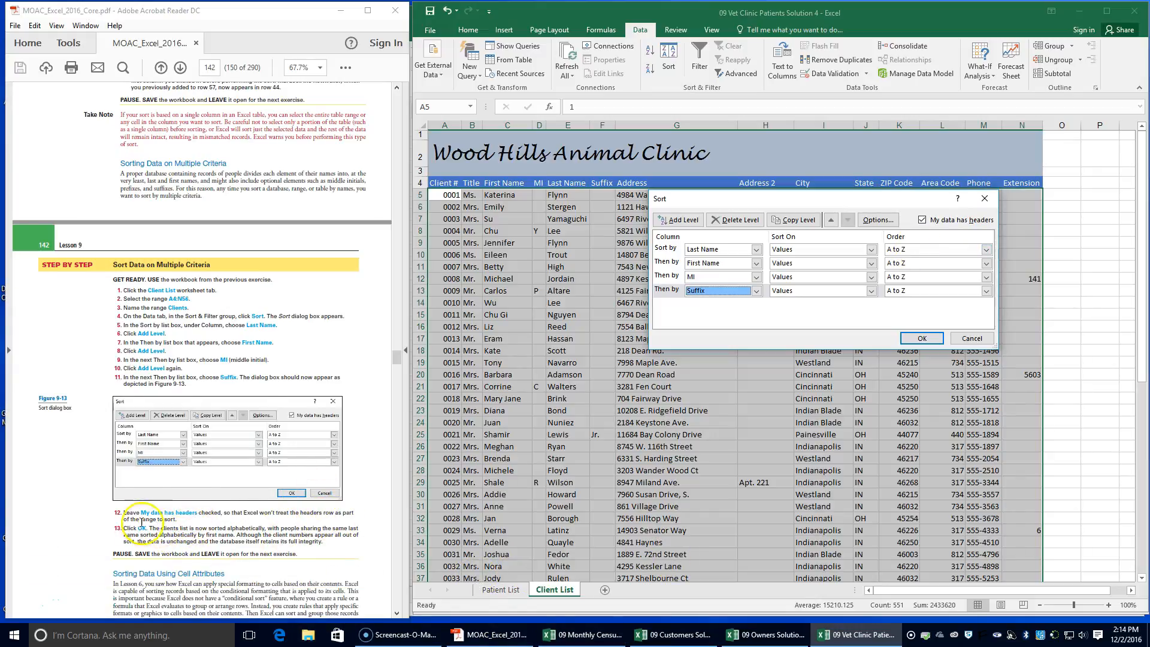
pyautogui.click(921, 339)
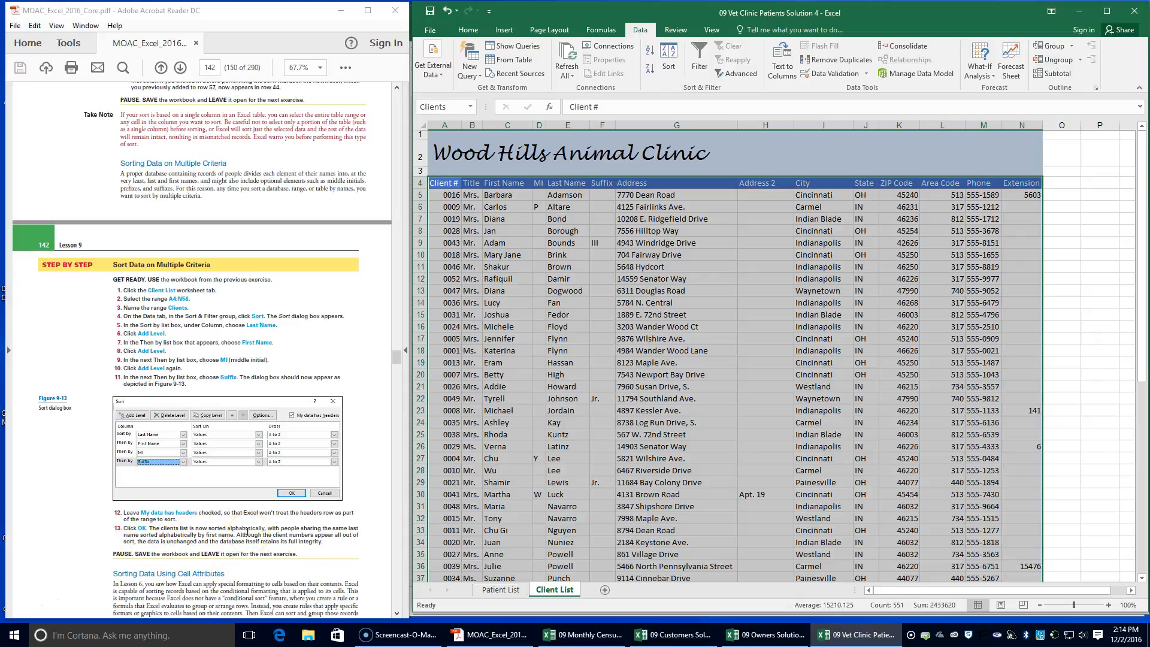
# On the Patient List worksheet, insert a new column E in front of the Owner # column
pyautogui.scroll(-4, 317, 521)
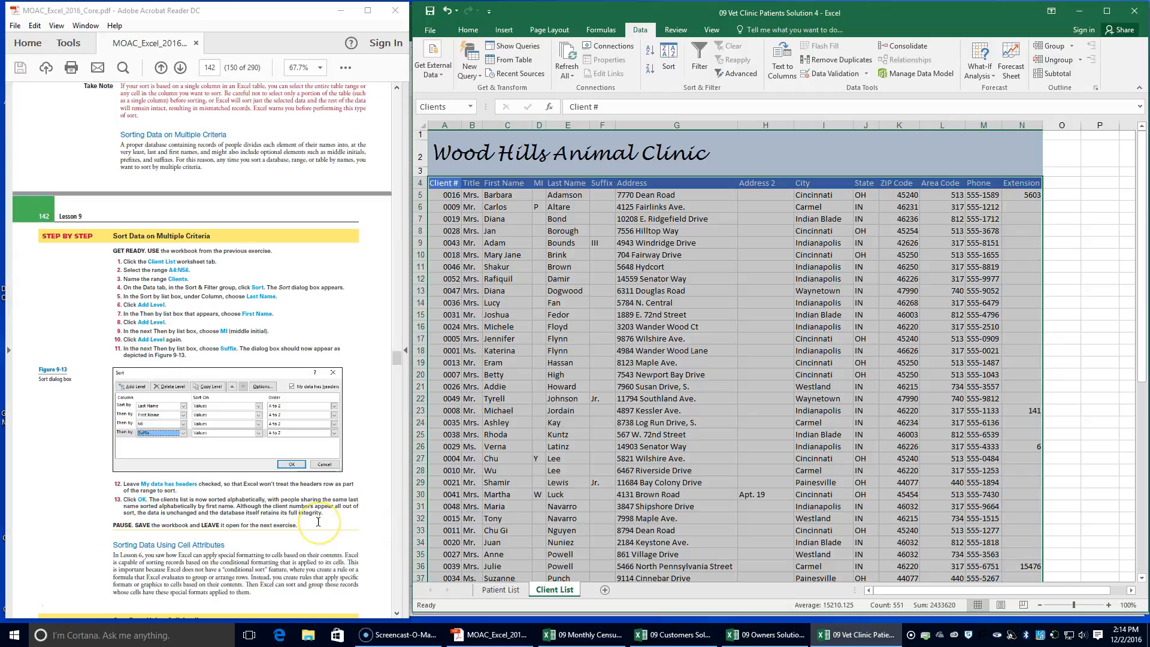
pyautogui.scroll(-3, 249, 417)
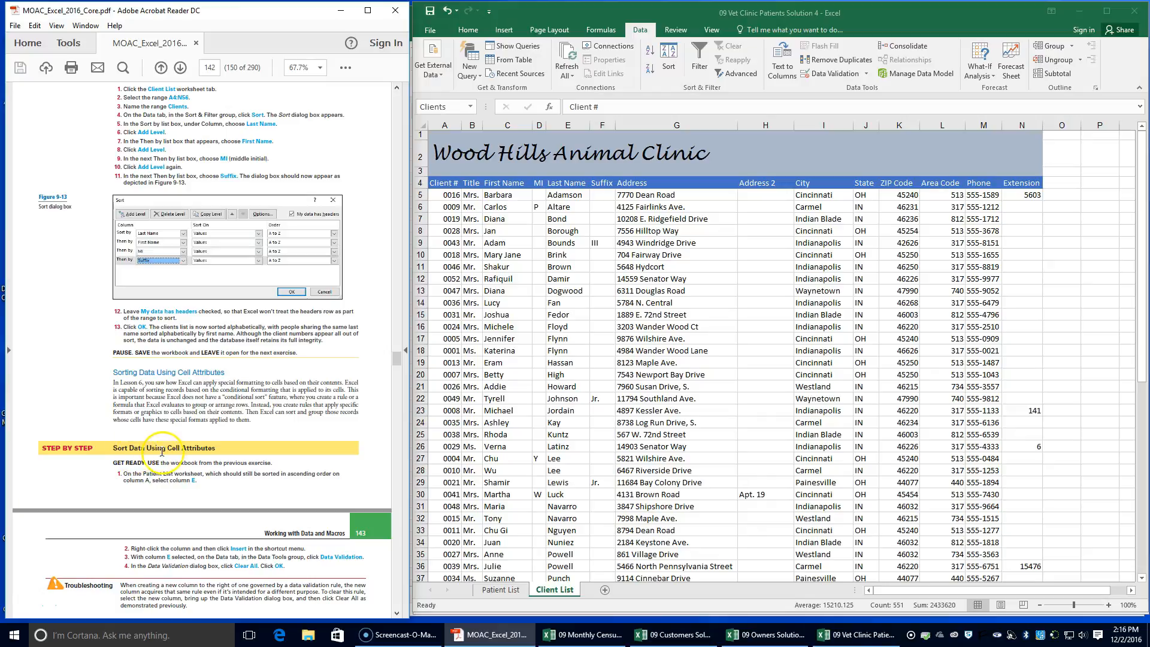
pyautogui.scroll(-3, 168, 456)
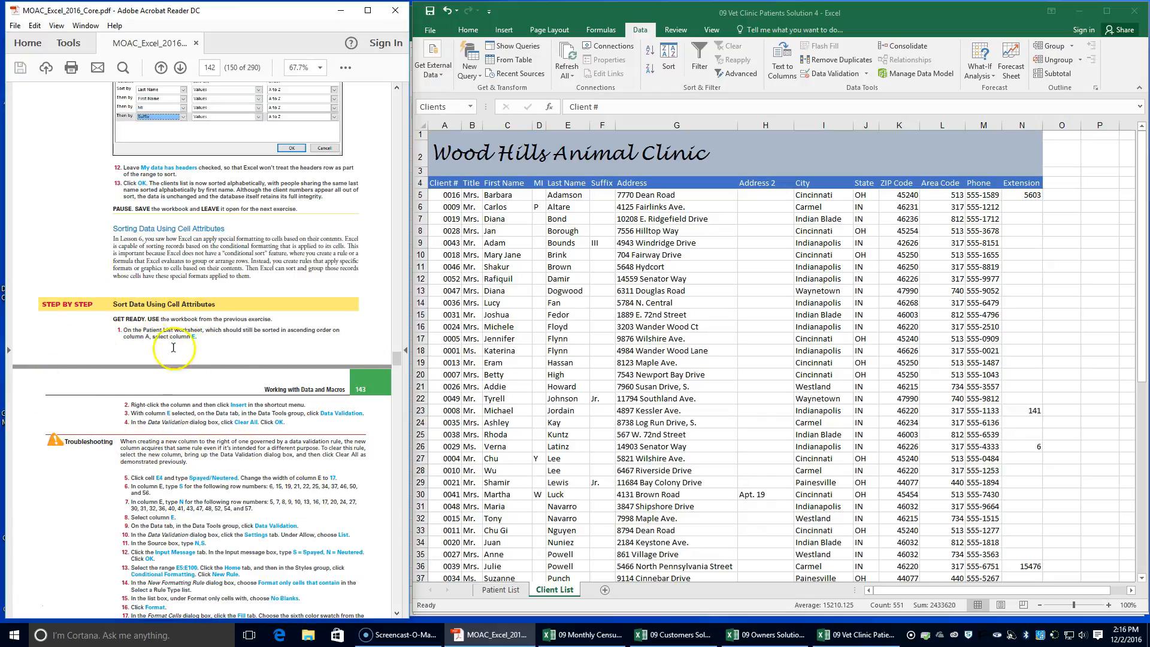
pyautogui.click(500, 590)
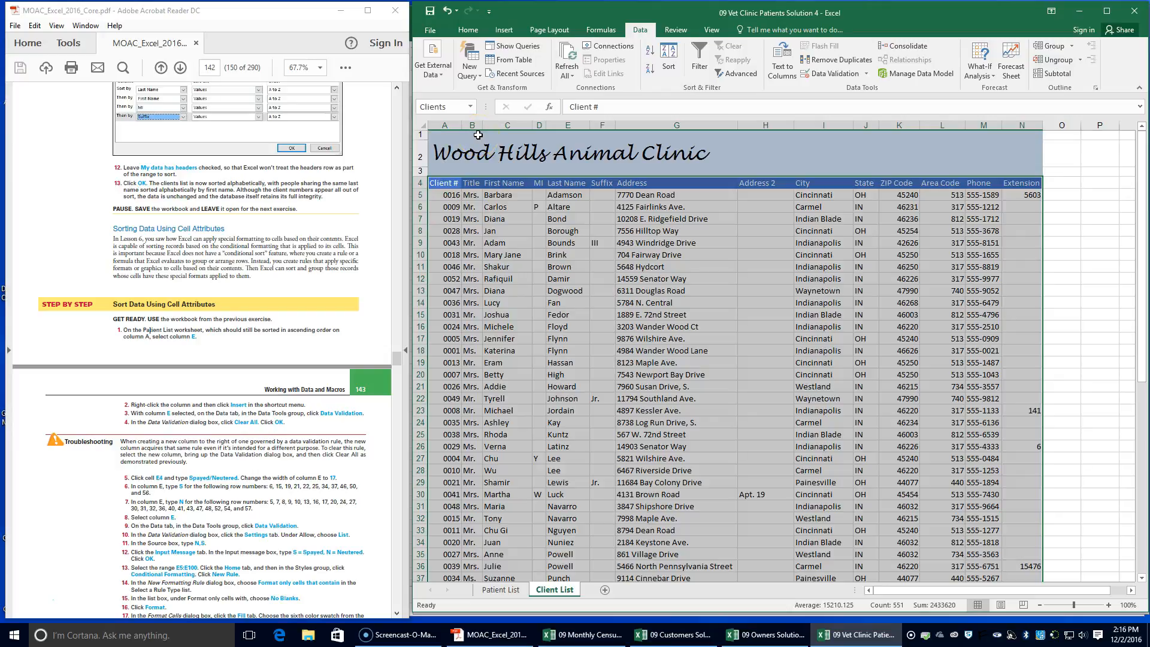
pyautogui.click(491, 590)
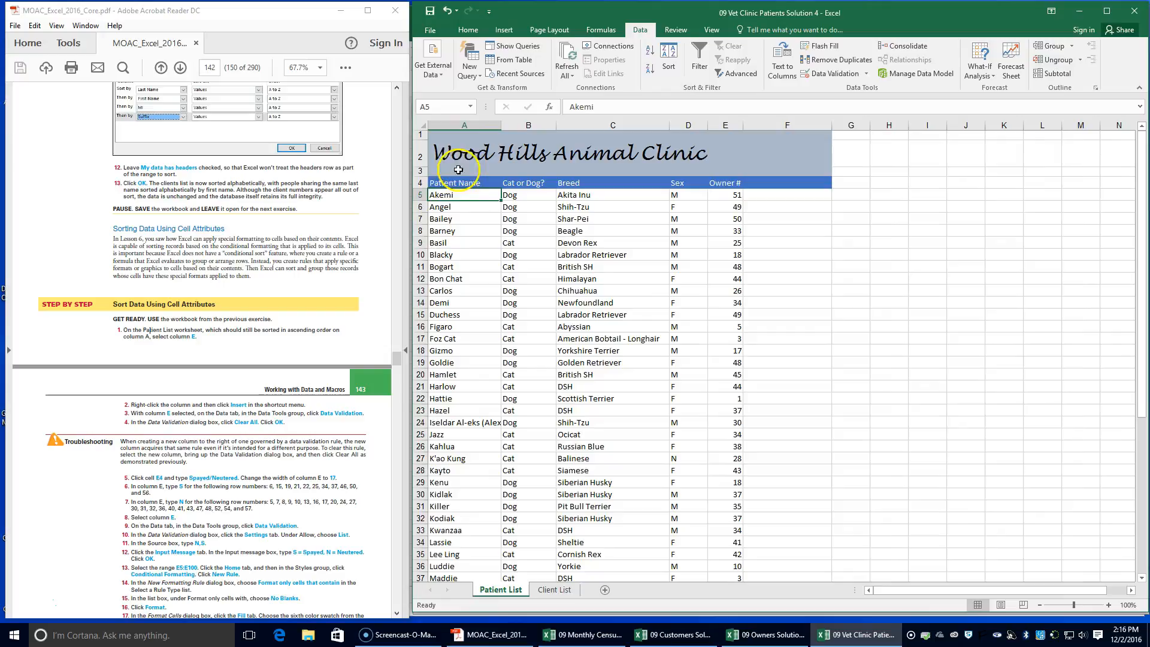
pyautogui.click(728, 123)
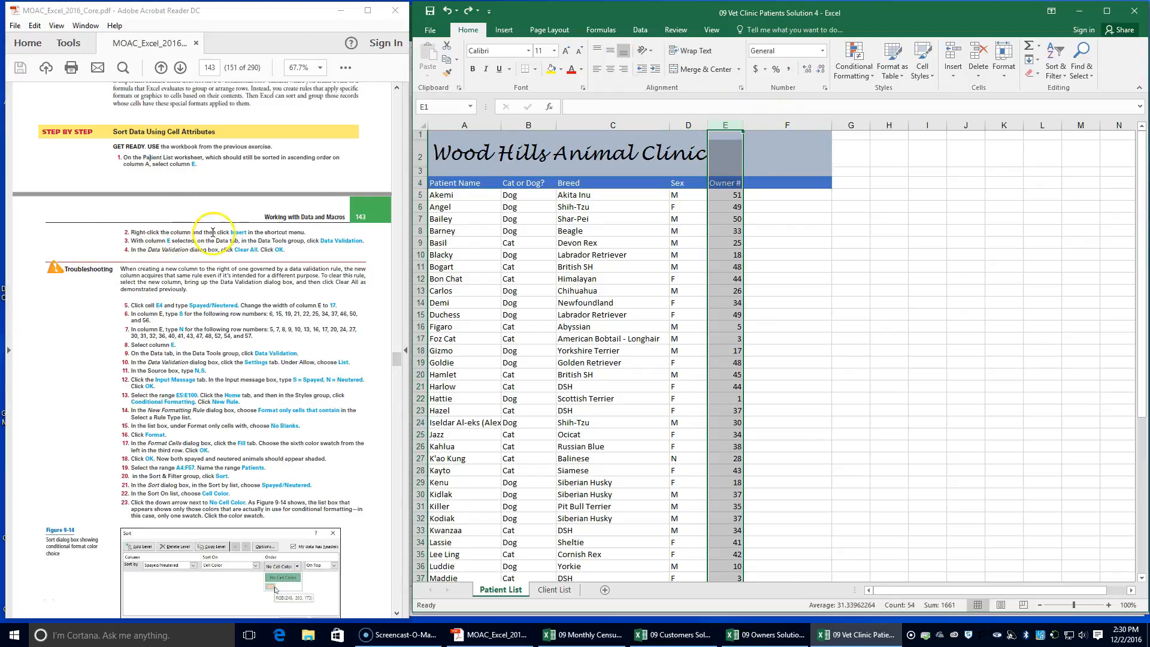
pyautogui.rightClick(732, 125)
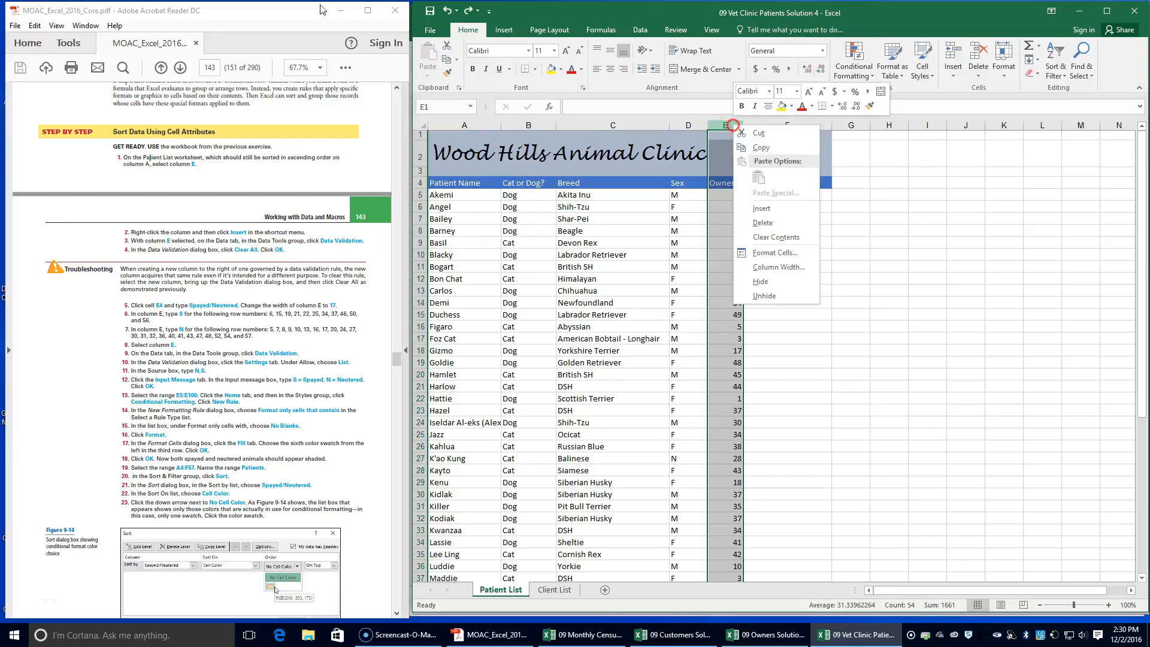
pyautogui.click(761, 208)
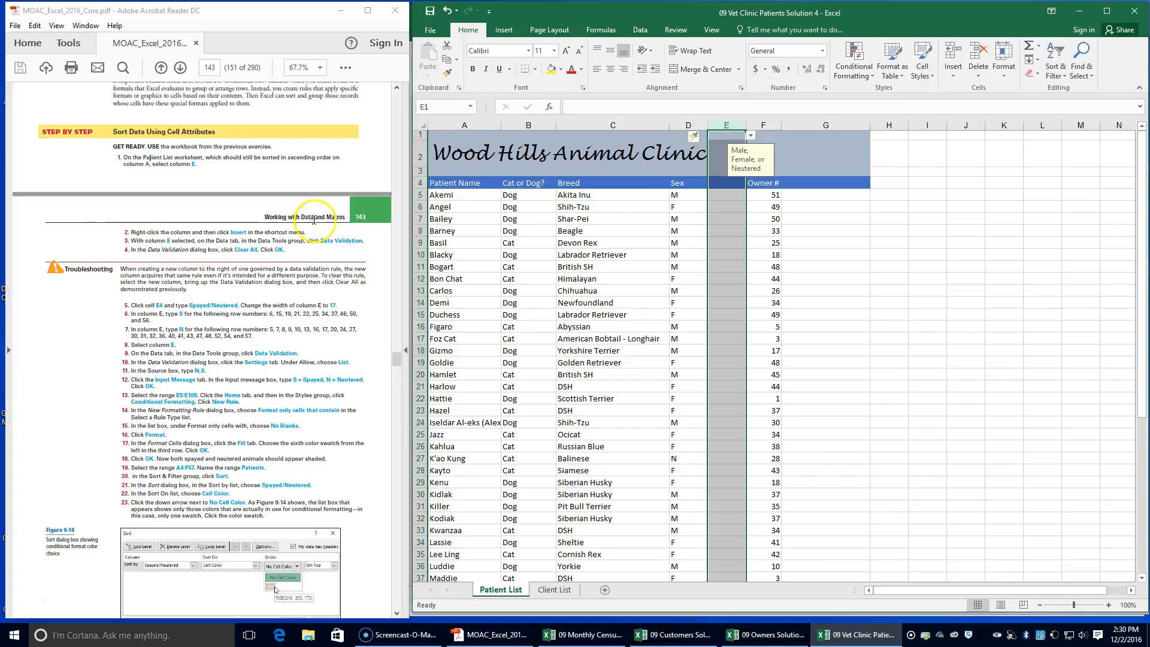
# Clear all data validation settings from the new column E
pyautogui.click(641, 30)
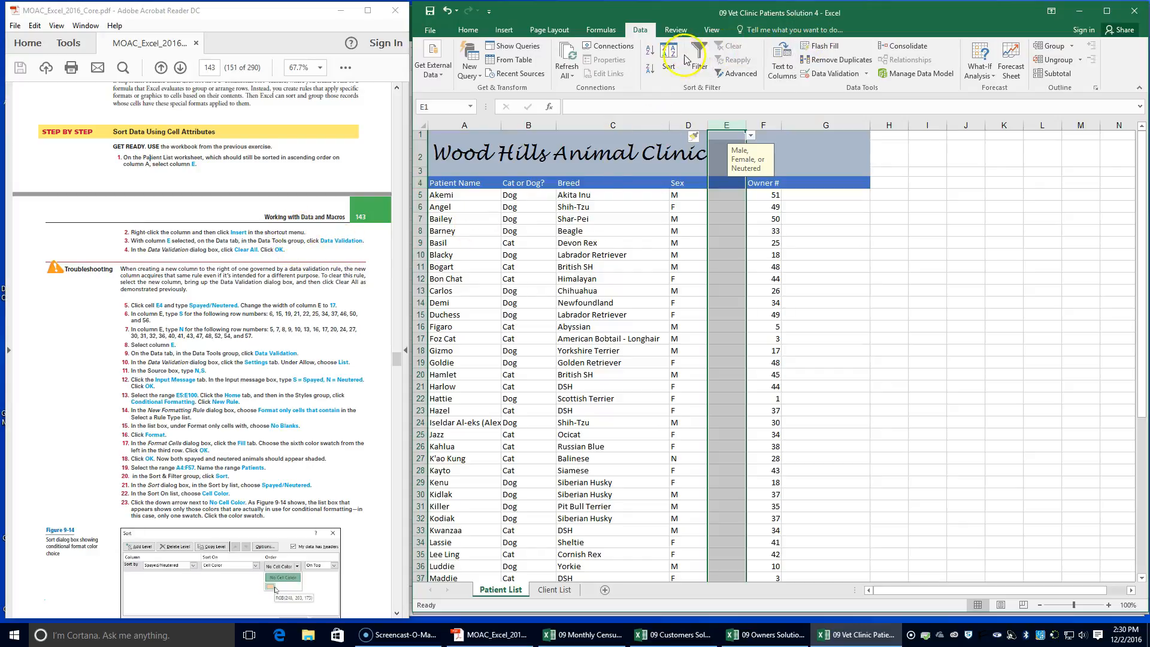
pyautogui.click(844, 74)
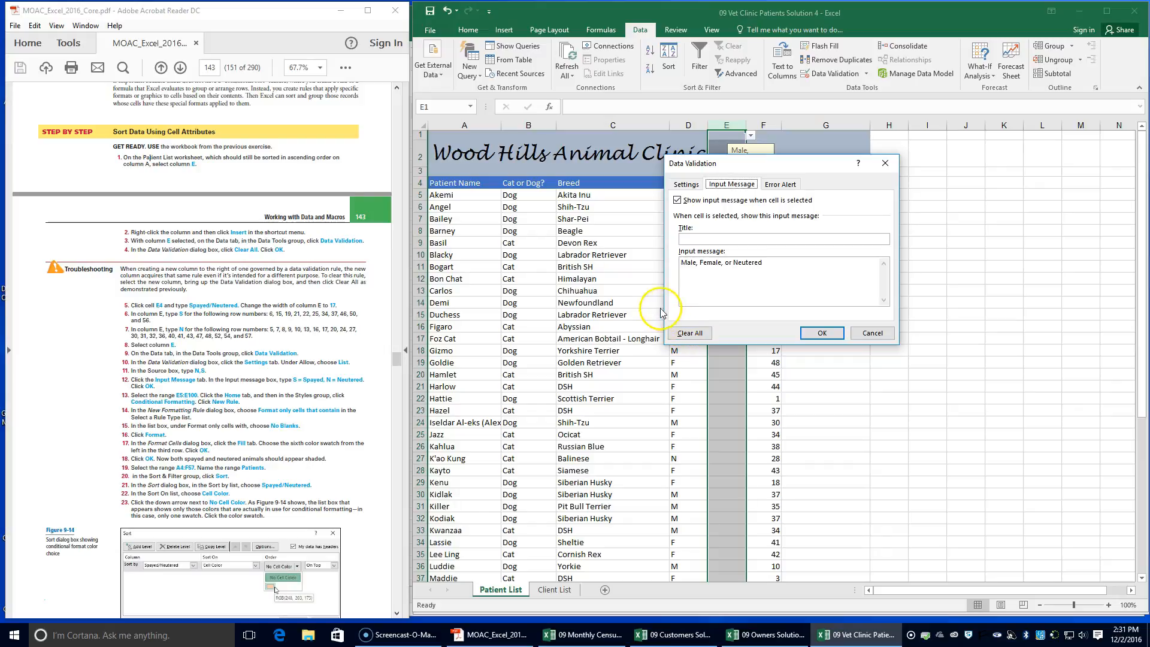
pyautogui.click(676, 334)
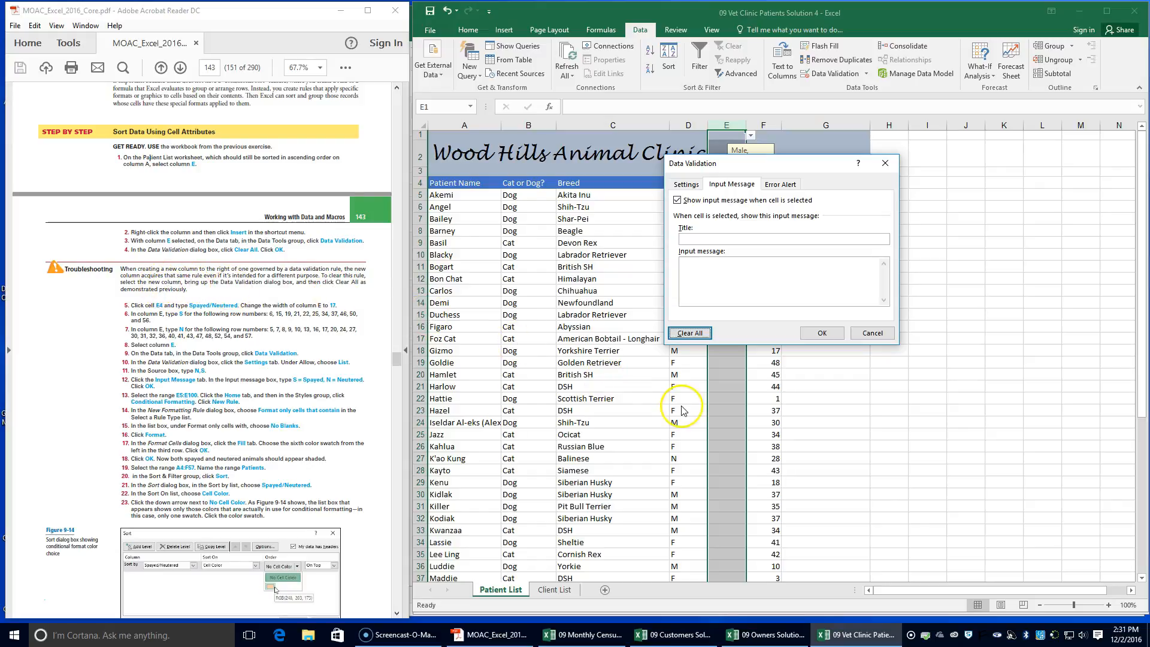
pyautogui.click(822, 334)
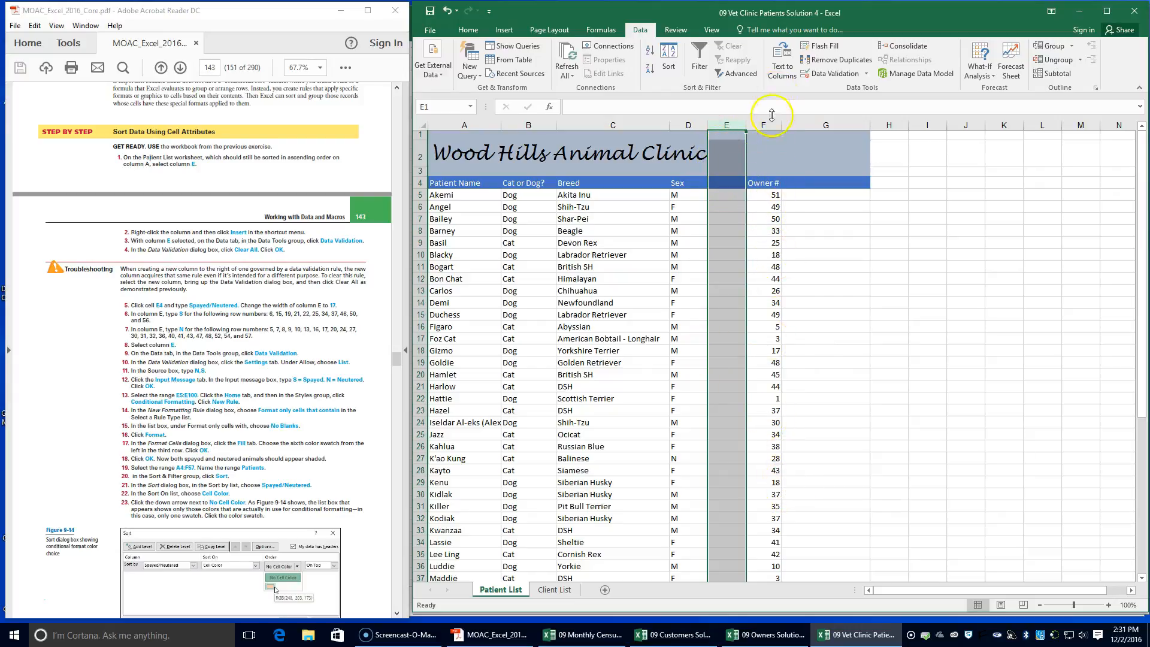
# Enter the heading Spayed/Neutered in cell E4
pyautogui.click(724, 185)
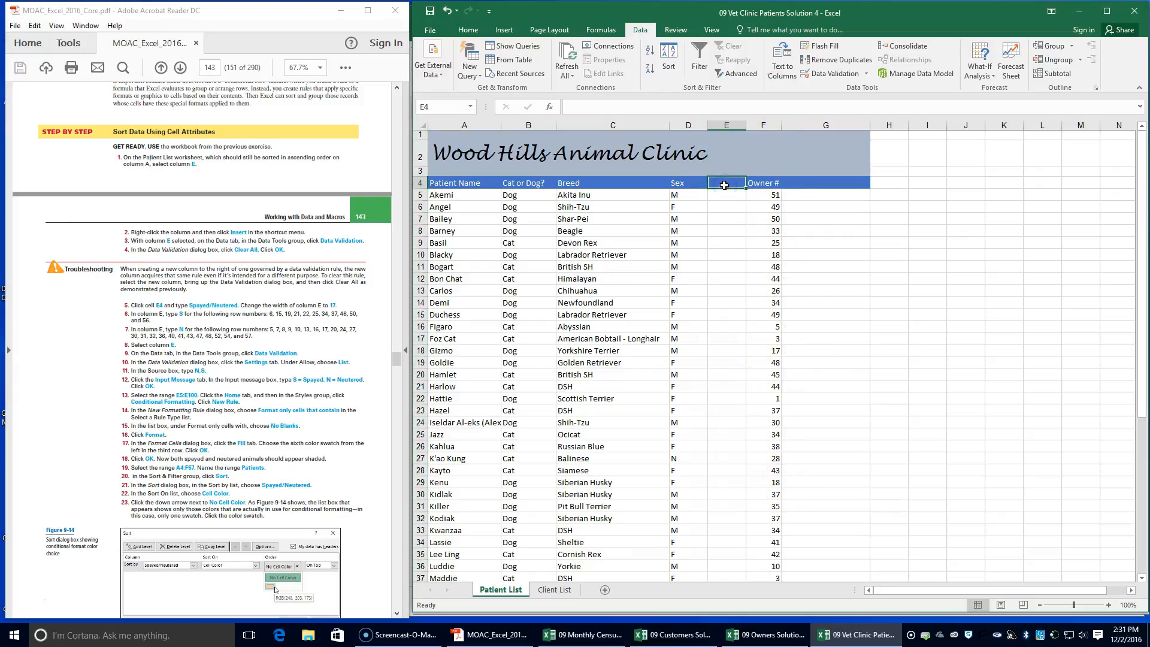
pyautogui.click(738, 174)
pyautogui.write('Spayed/Neutered')
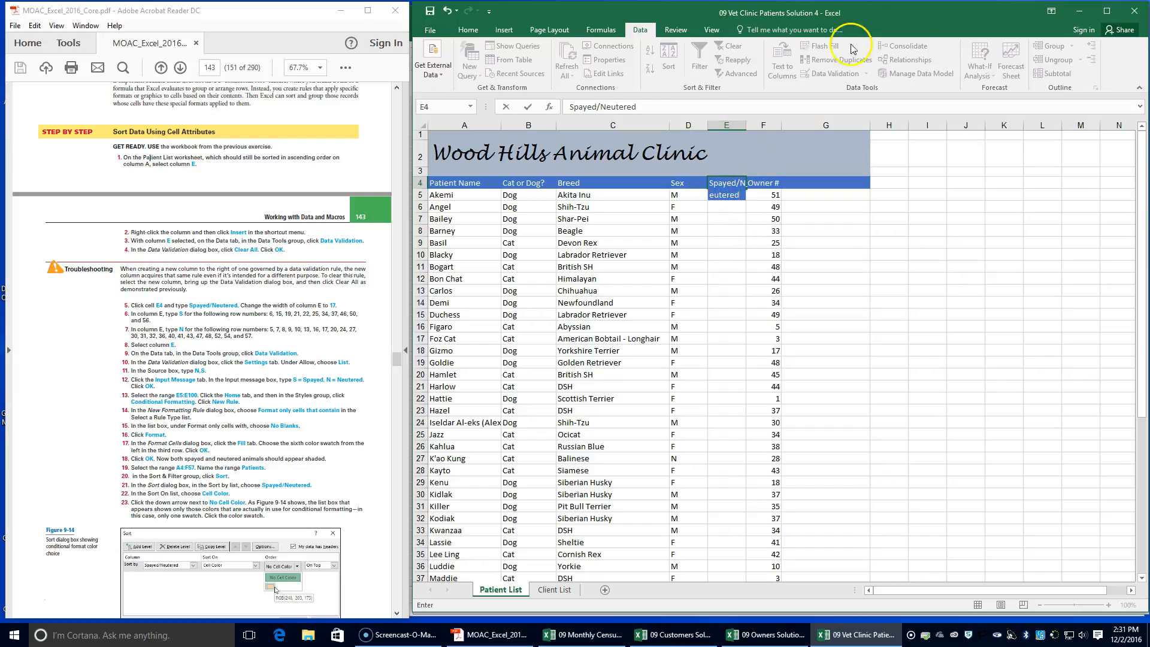
pyautogui.click(736, 324)
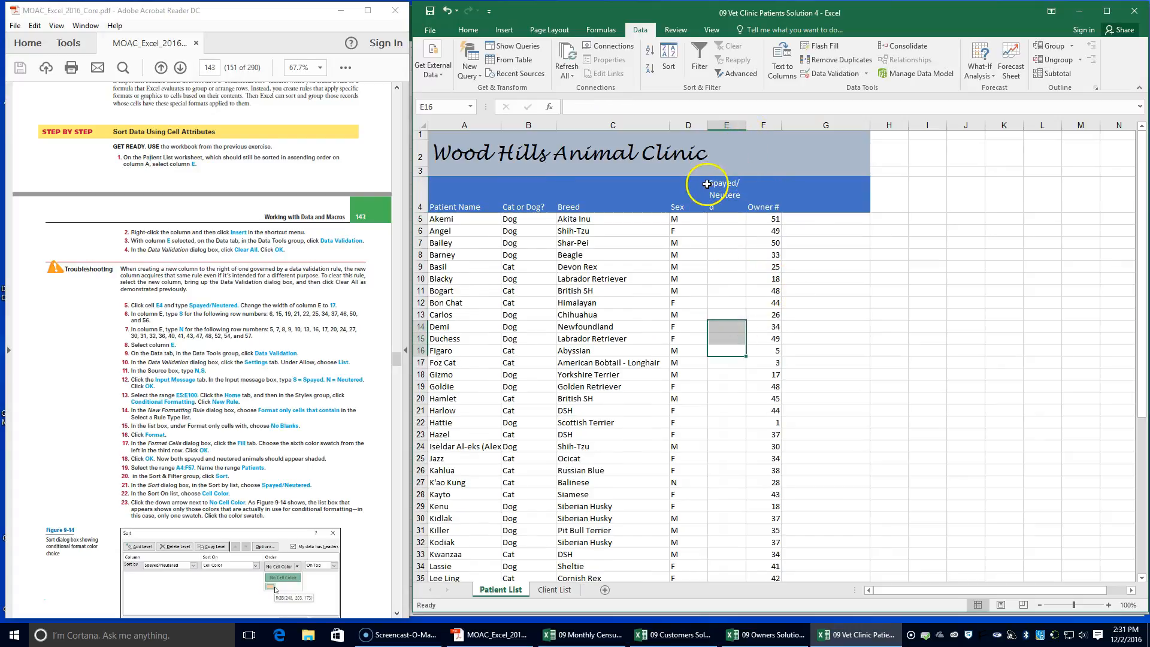
# Set the width of column E to 17 and reduce header row 4 to a single-line height
pyautogui.click(727, 125)
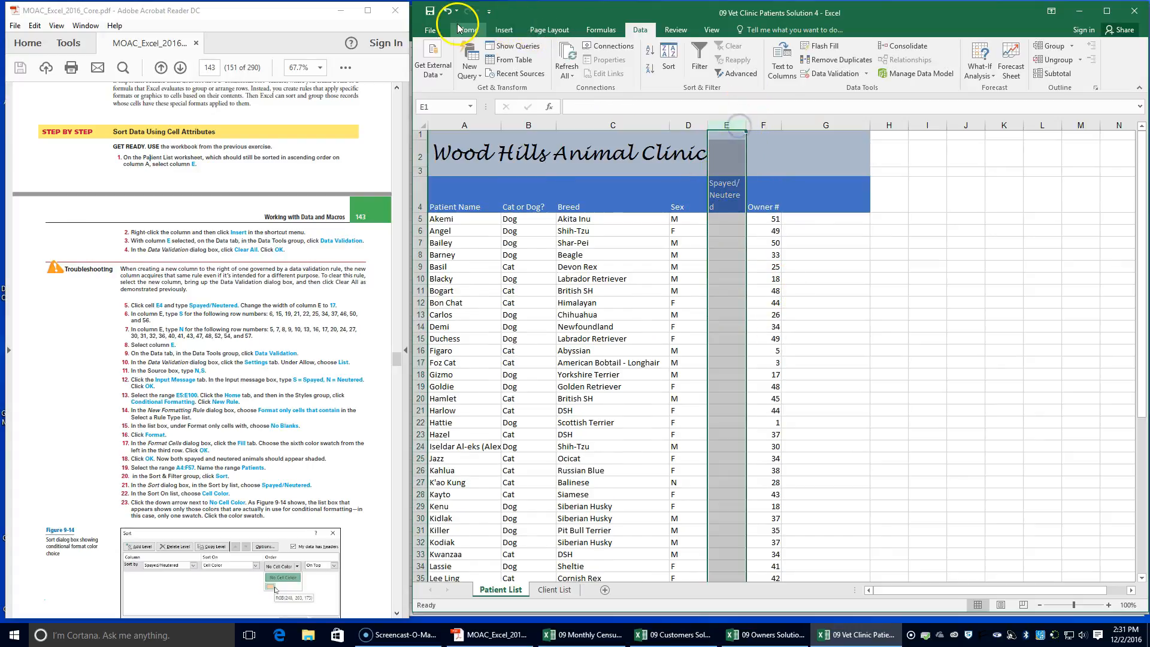
pyautogui.click(468, 29)
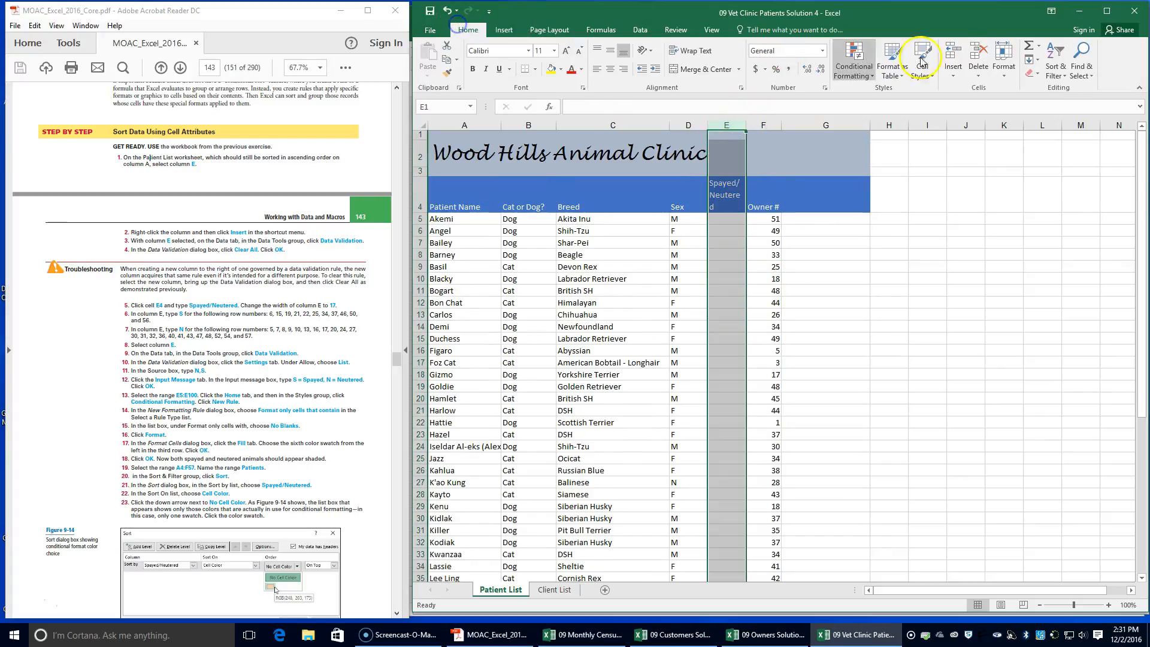
pyautogui.click(1004, 66)
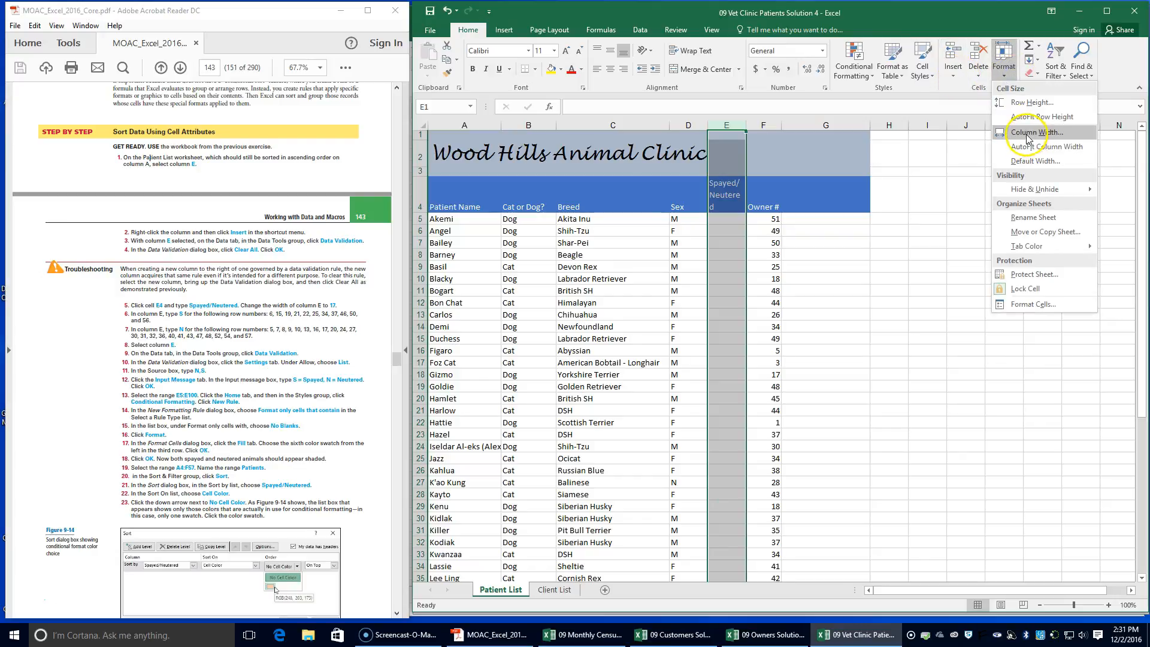
pyautogui.click(1028, 133)
pyautogui.write('17')
pyautogui.press('Return')
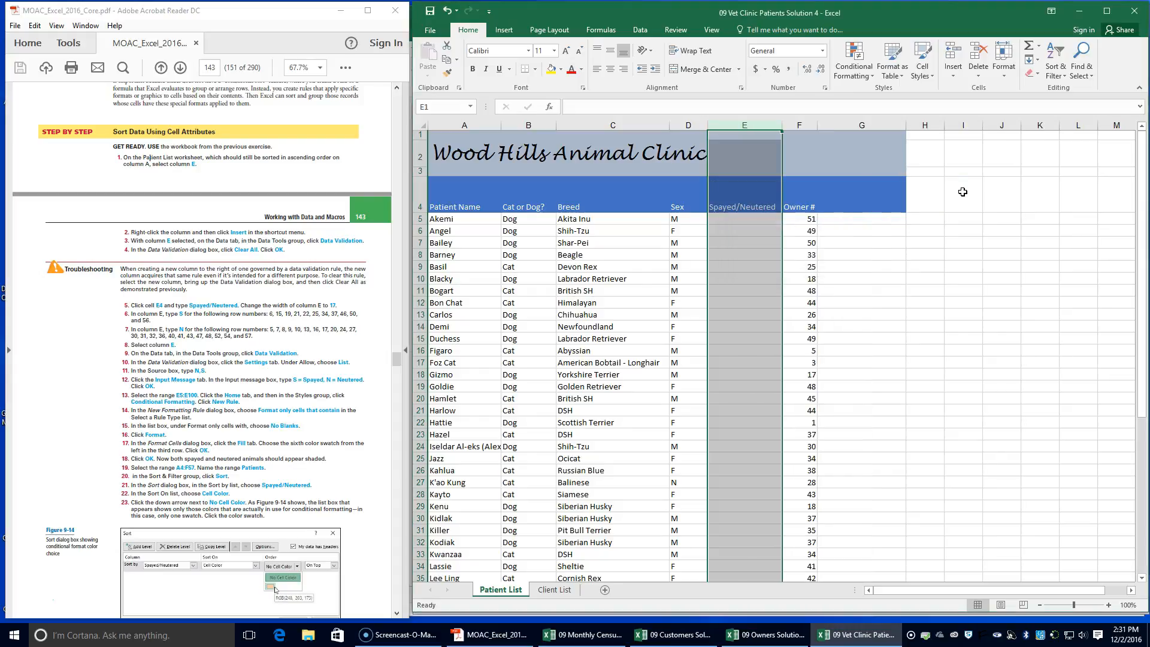
pyautogui.click(732, 315)
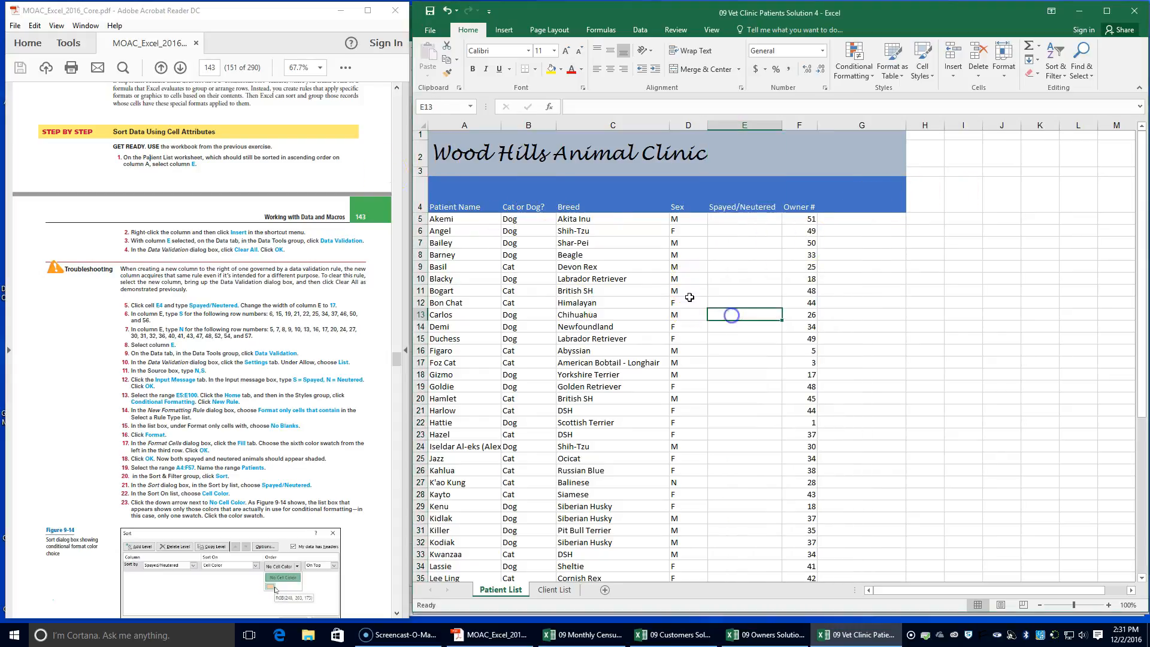
pyautogui.moveTo(420, 200); pyautogui.dragTo(420, 176)
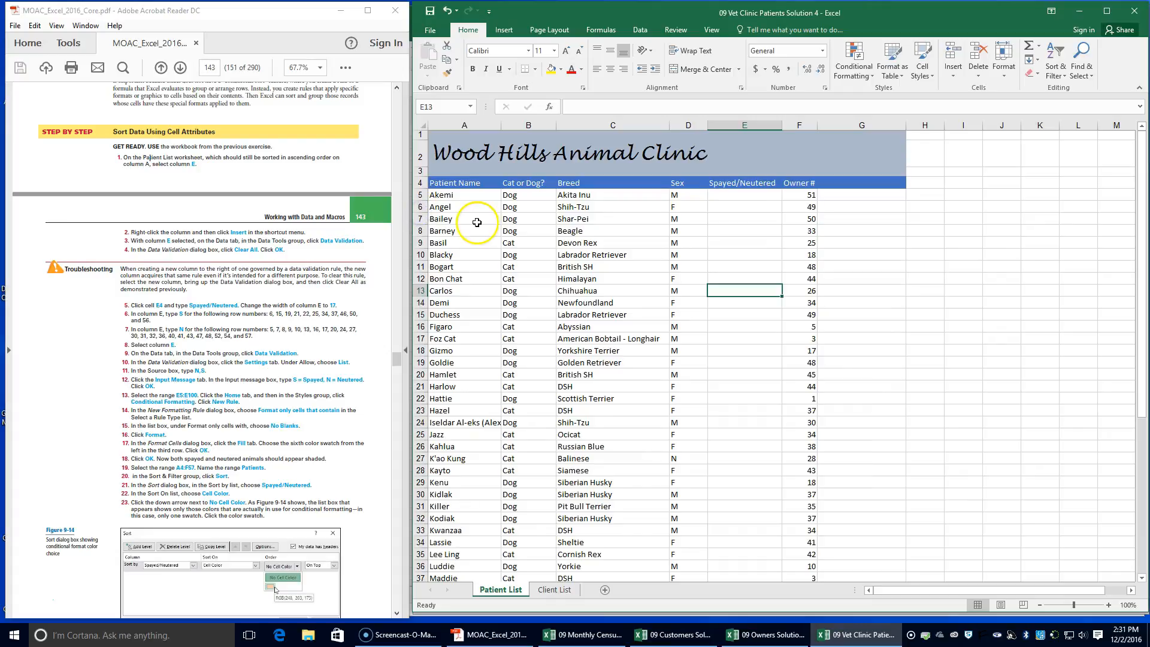
# Enter S in cells E6, E15 and E19 of the Spayed/Neutered column on the Patient List worksheet
pyautogui.click(750, 183)
pyautogui.click(755, 194)
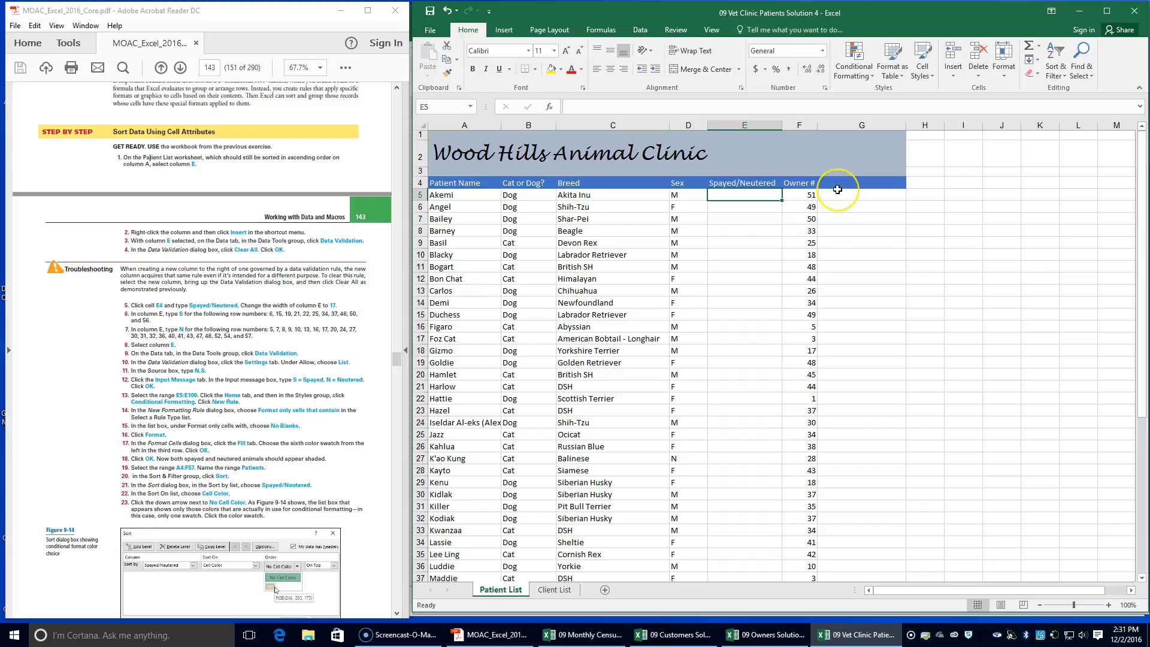
pyautogui.press('Return')
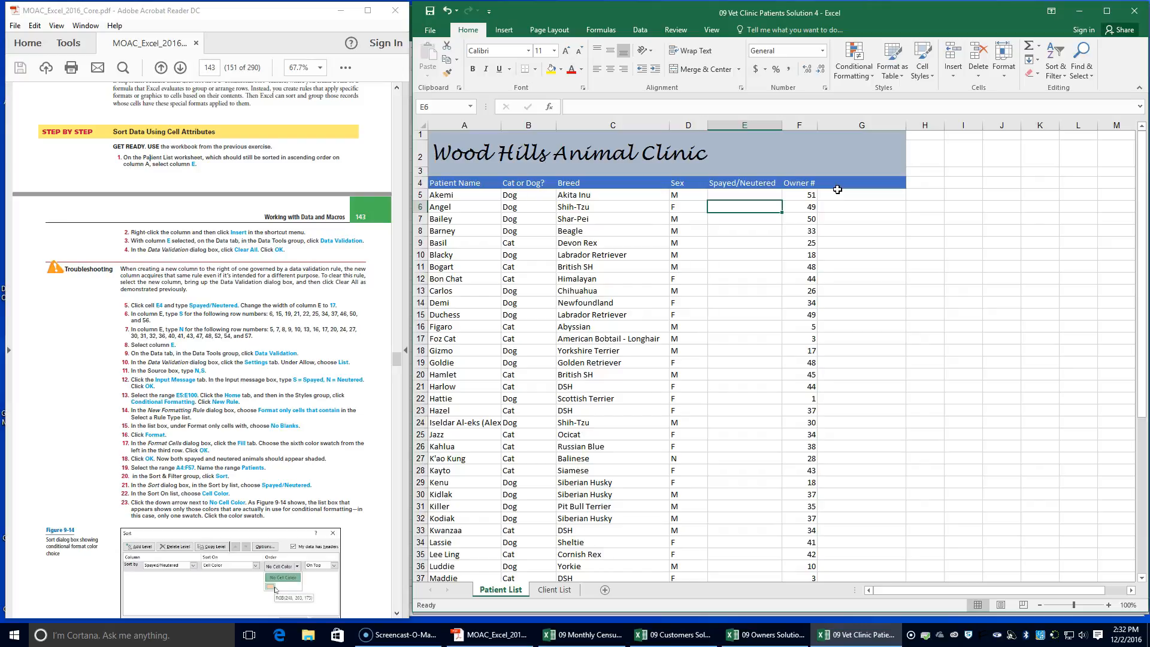
pyautogui.write('S')
pyautogui.press('Return')
pyautogui.press('Return')
pyautogui.press('Return')
pyautogui.press('Return')
pyautogui.press('Return')
pyautogui.press('Return')
pyautogui.press('Return')
pyautogui.press('Return')
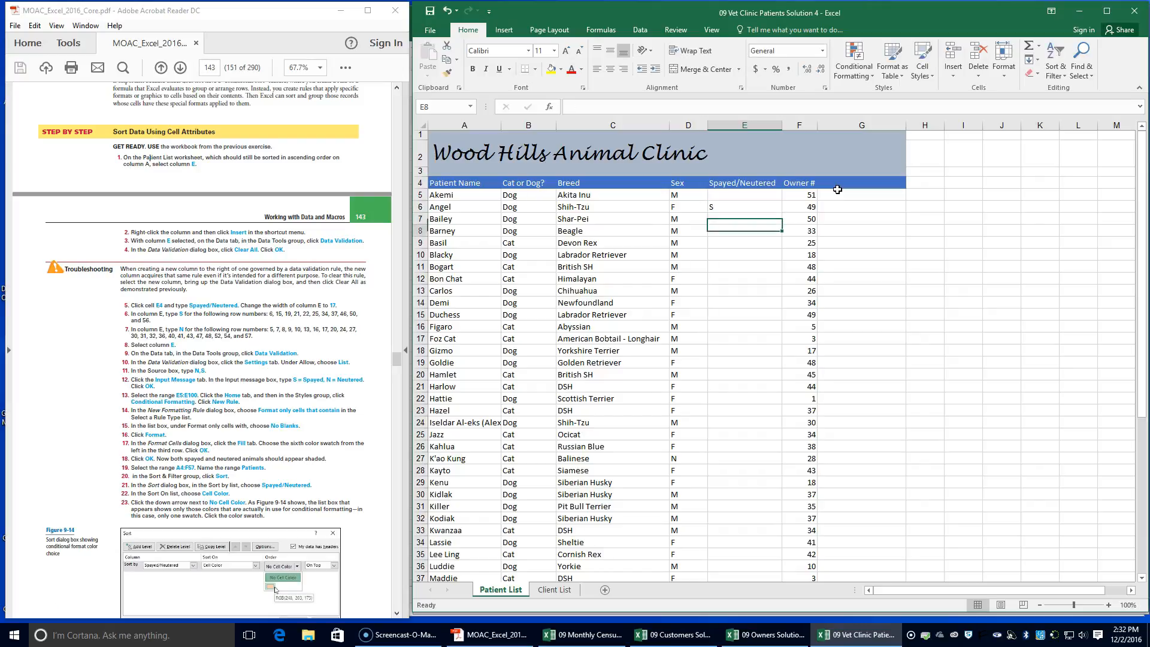
pyautogui.press('Return')
pyautogui.write('S')
pyautogui.press('Return')
pyautogui.press('Return')
pyautogui.press('Return')
pyautogui.press('Return')
pyautogui.write('S')
pyautogui.press('Return')
pyautogui.press('Return')
pyautogui.press('Return')
# Enter S in cells E21, E22 and E25 of the Spayed/Neutered column
pyautogui.press('Up')
pyautogui.write('S')
pyautogui.press('Return')
pyautogui.write('S')
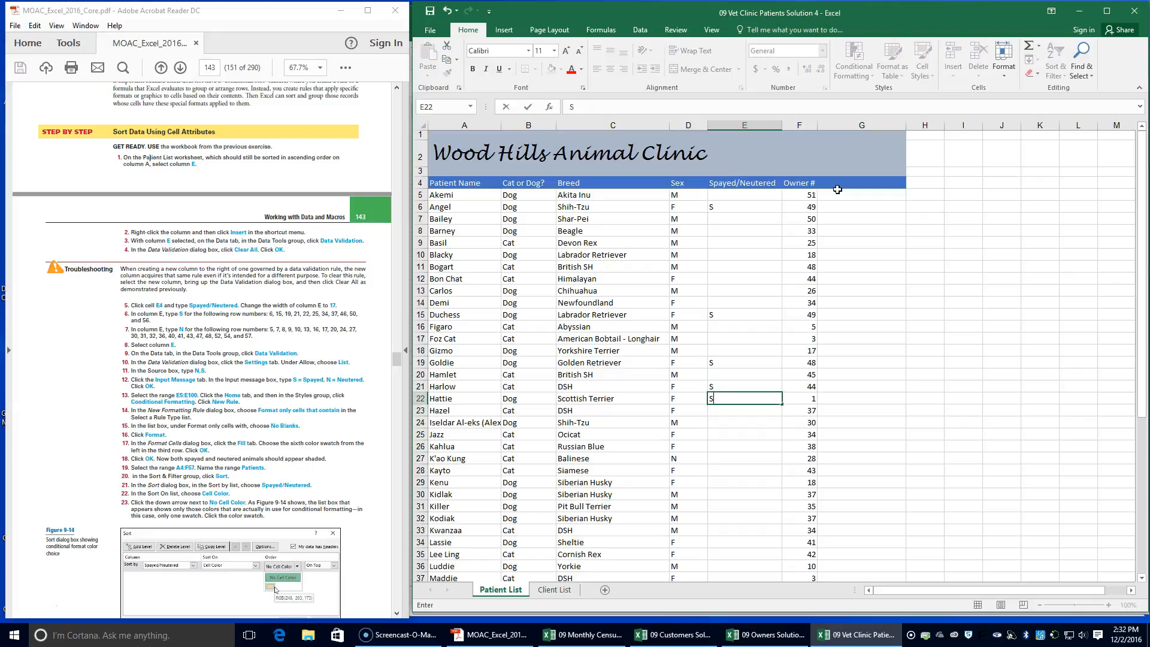
pyautogui.press('Return')
pyautogui.press('Return')
pyautogui.press('Return')
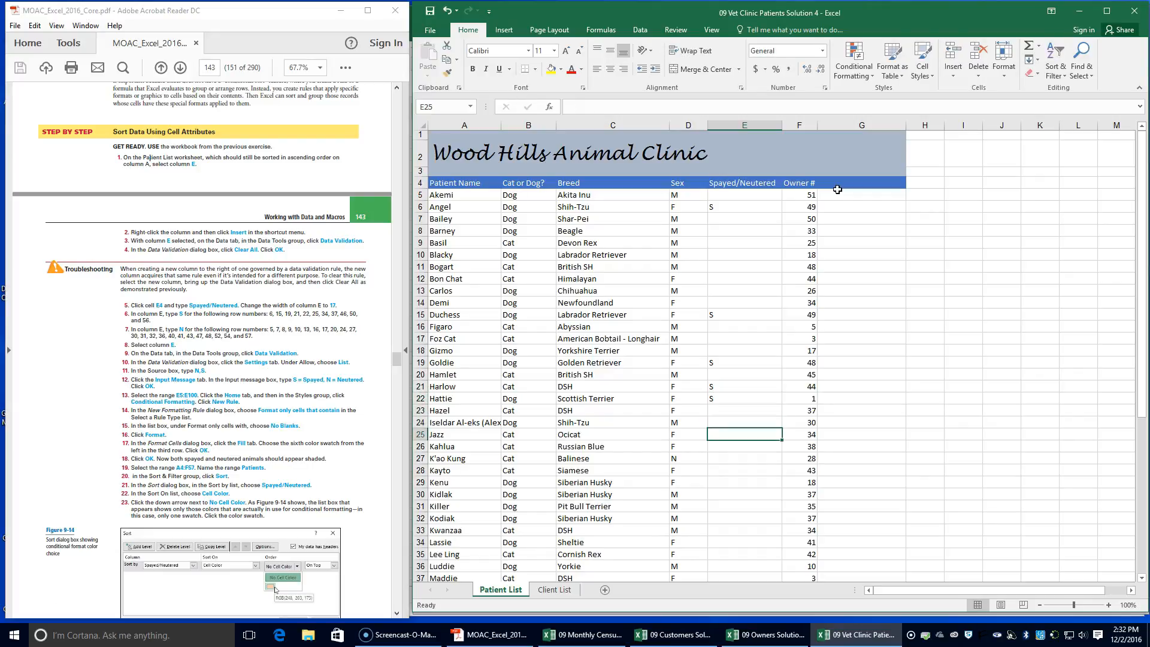
pyautogui.write('S')
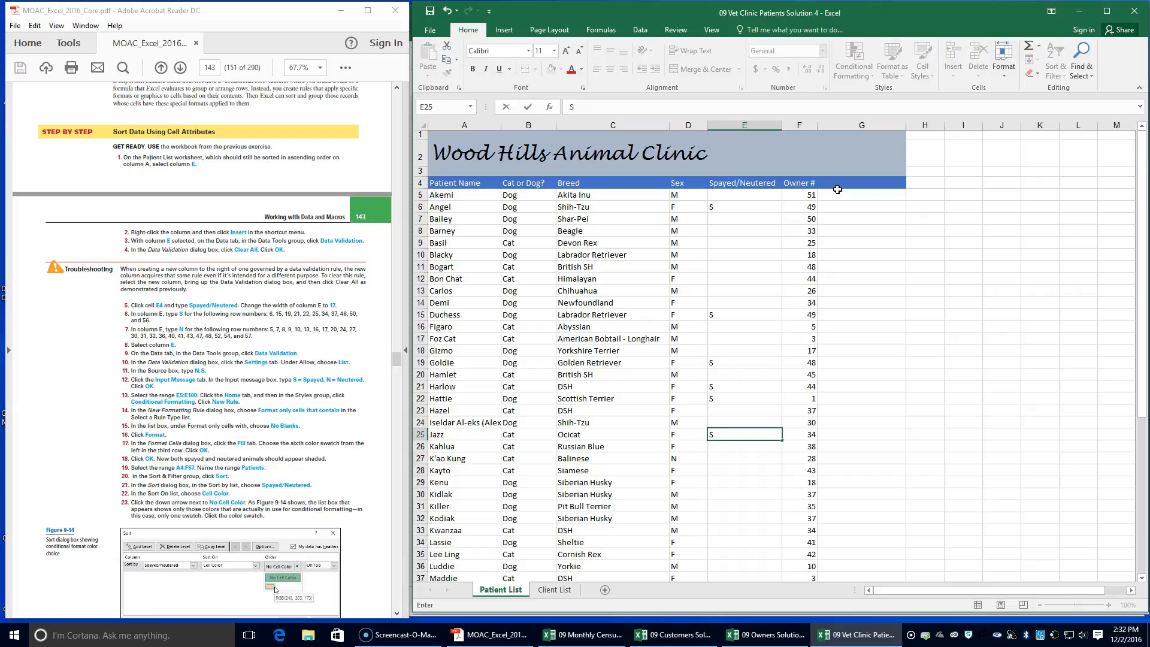
pyautogui.press('Return')
pyautogui.press('Return')
pyautogui.press('Return')
pyautogui.press('Return')
pyautogui.press('Return')
pyautogui.press('Return')
pyautogui.press('Return')
pyautogui.press('Return')
pyautogui.press('Return')
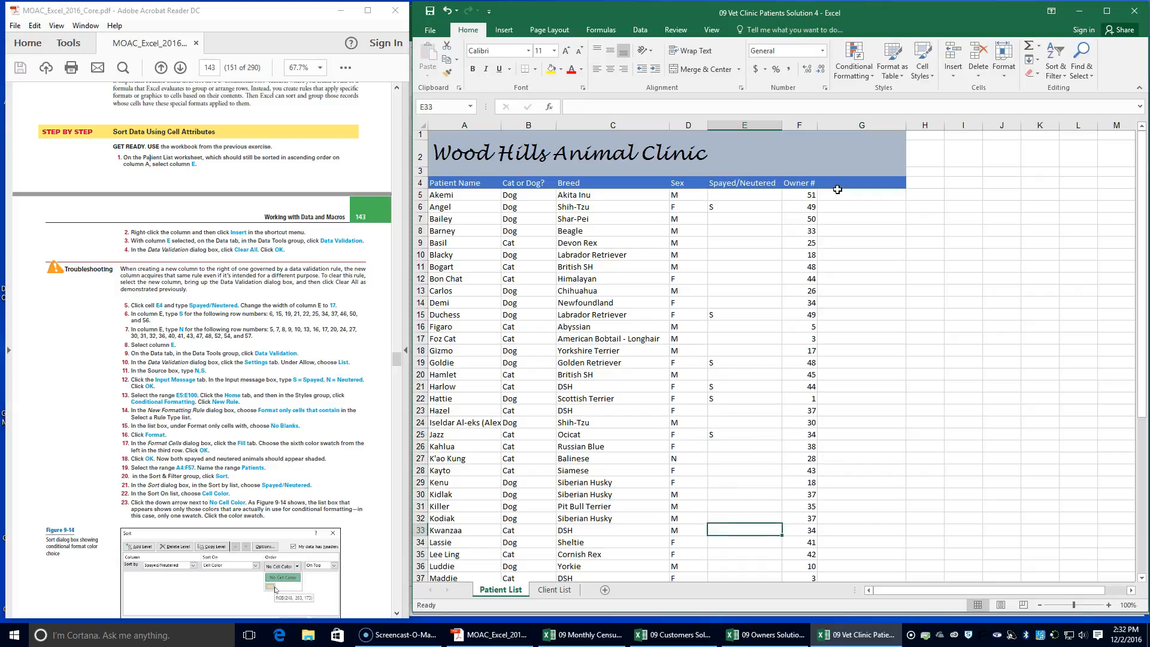
# Enter S in cells E34 and E37 of the Spayed/Neutered column
pyautogui.write('S')
pyautogui.press('Return')
pyautogui.press('Return')
pyautogui.press('Return')
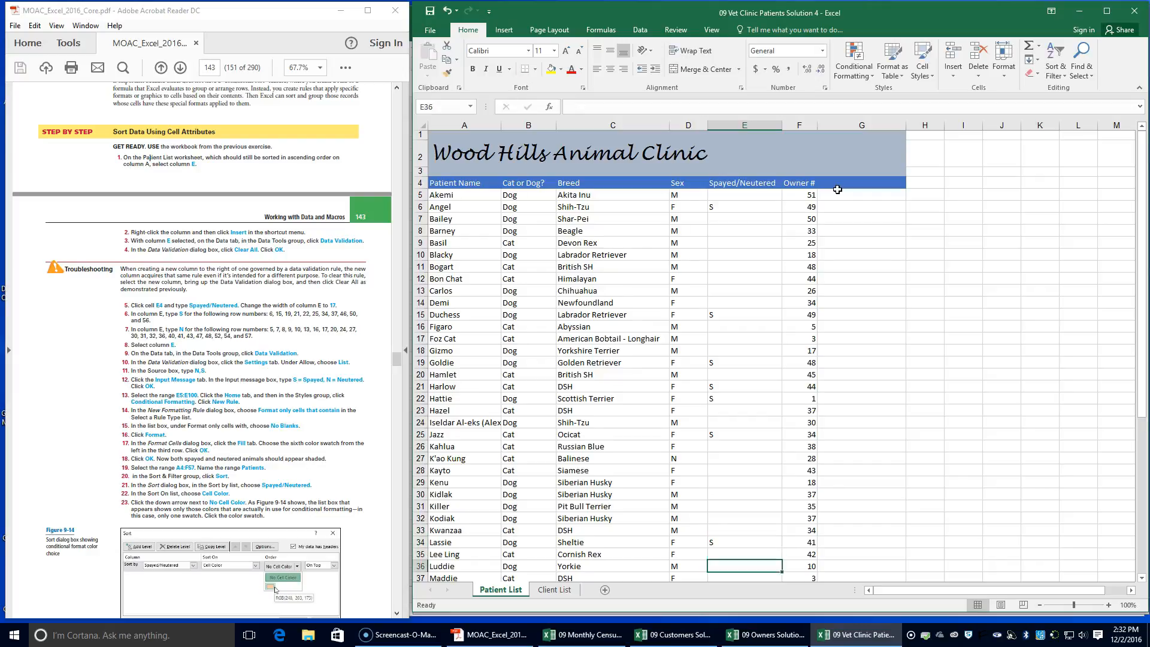
pyautogui.write('S')
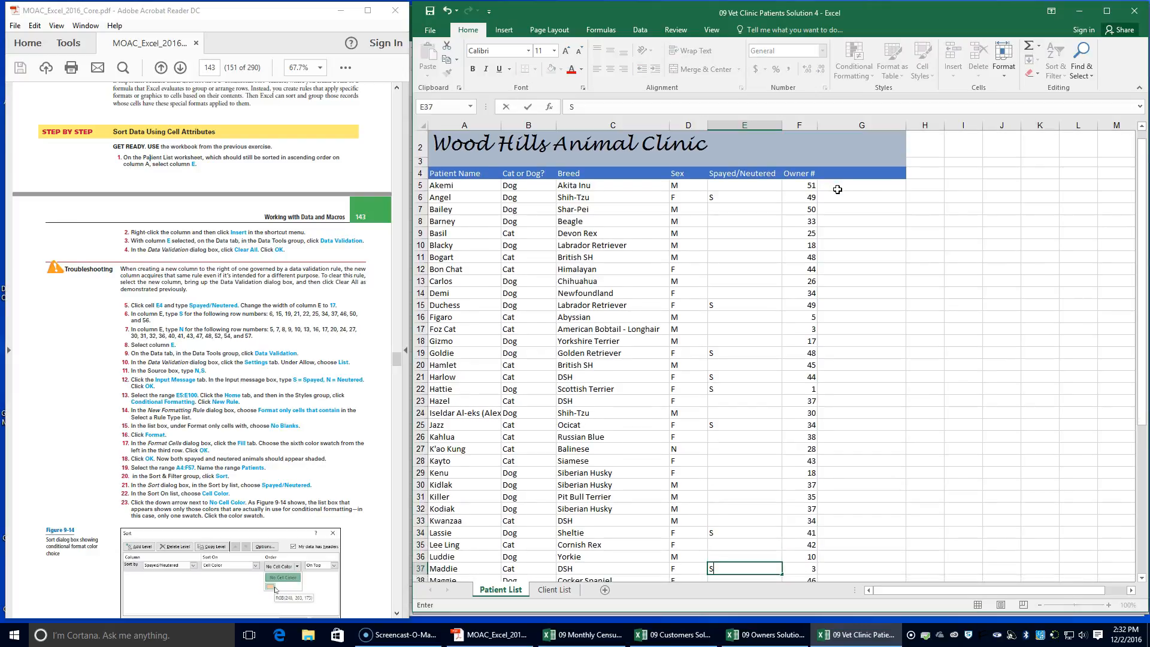
pyautogui.press('Return')
pyautogui.press('Return')
pyautogui.press('Return')
pyautogui.press('Return')
pyautogui.press('Return')
pyautogui.press('Return')
pyautogui.press('Return')
pyautogui.press('Return')
pyautogui.press('Return')
# Enter S in cells E46, E50 and E56 of the Spayed/Neutered column
pyautogui.write('S')
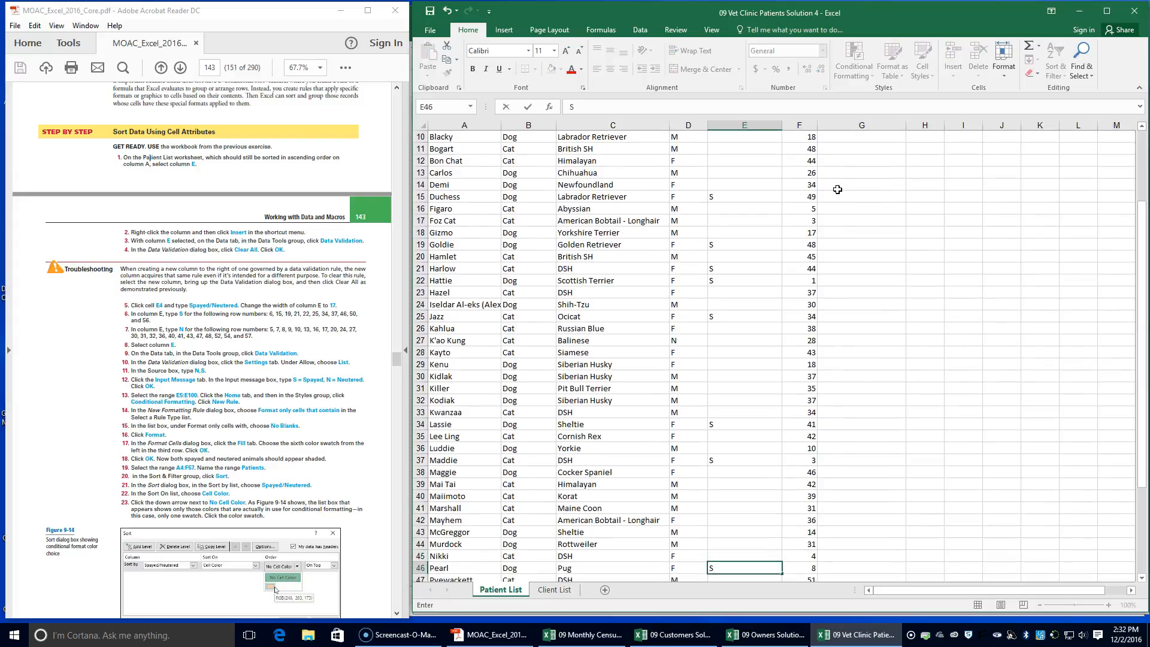
pyautogui.press('Return')
pyautogui.press('Return')
pyautogui.press('Return')
pyautogui.press('Return')
pyautogui.write('S')
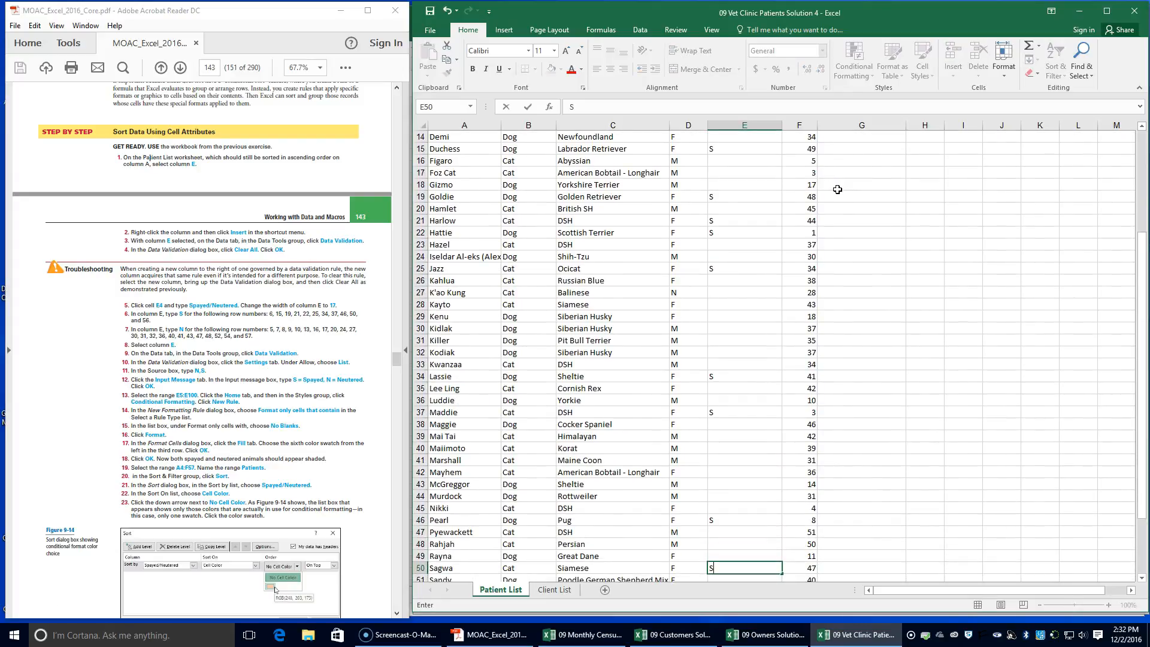
pyautogui.press('Return')
pyautogui.press('Return')
pyautogui.press('Return')
pyautogui.press('Return')
pyautogui.press('Return')
pyautogui.press('Return')
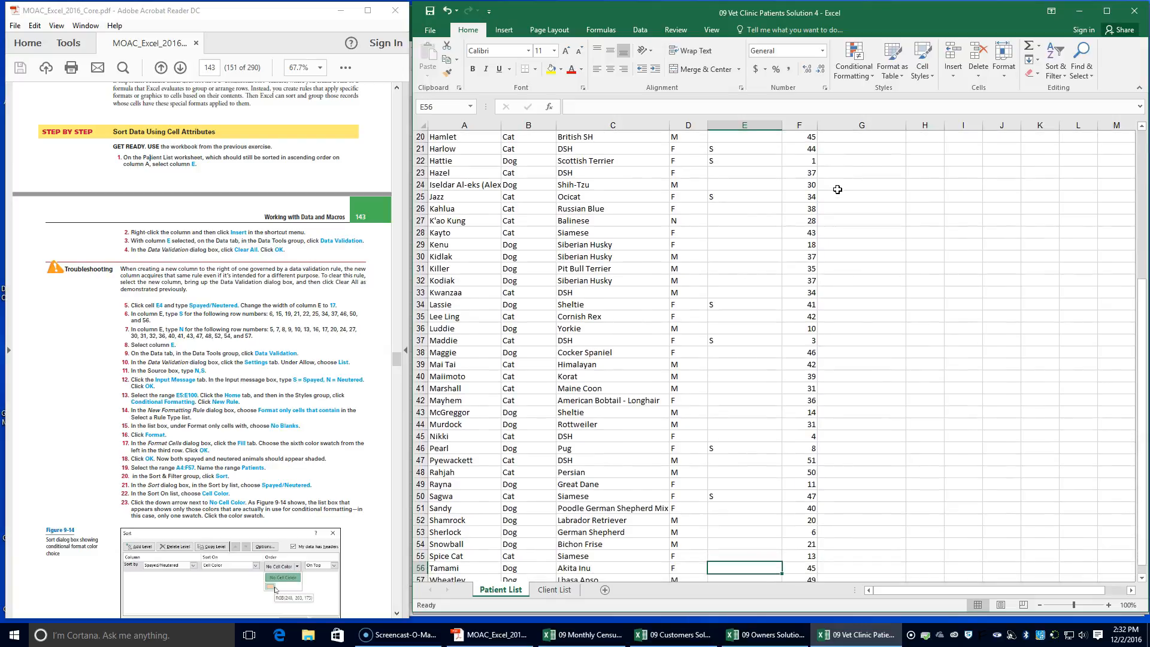
pyautogui.write('S')
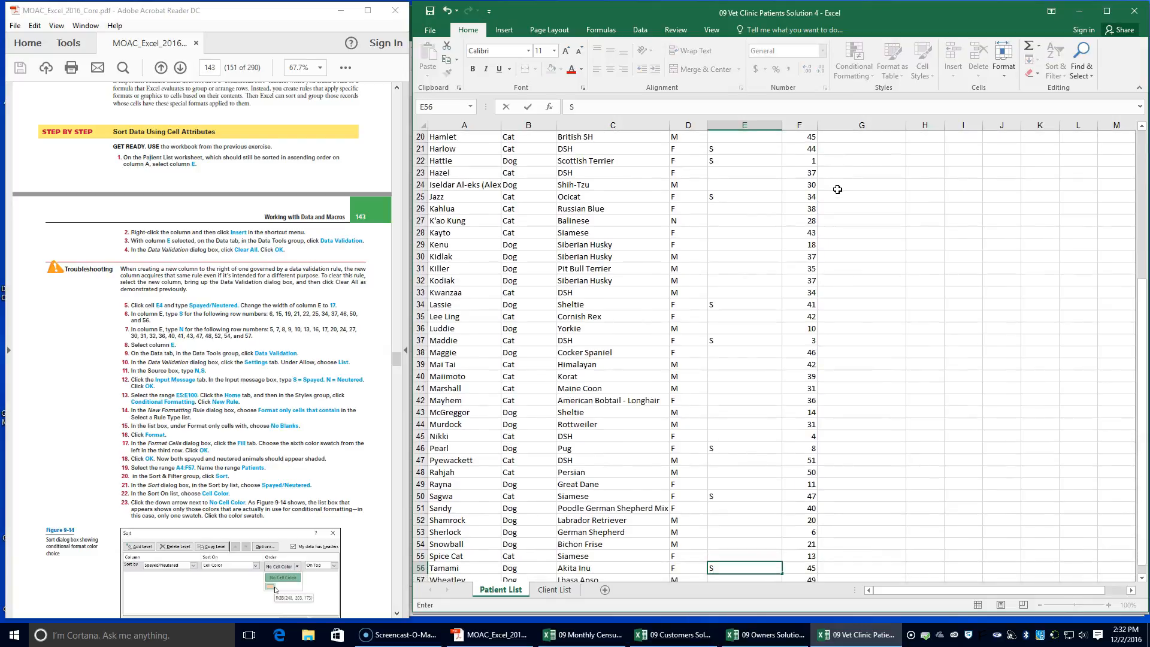
# Enter N in cell E5 and in cells E7 through E10 of the Spayed/Neutered column
pyautogui.scroll(7, 760, 267)
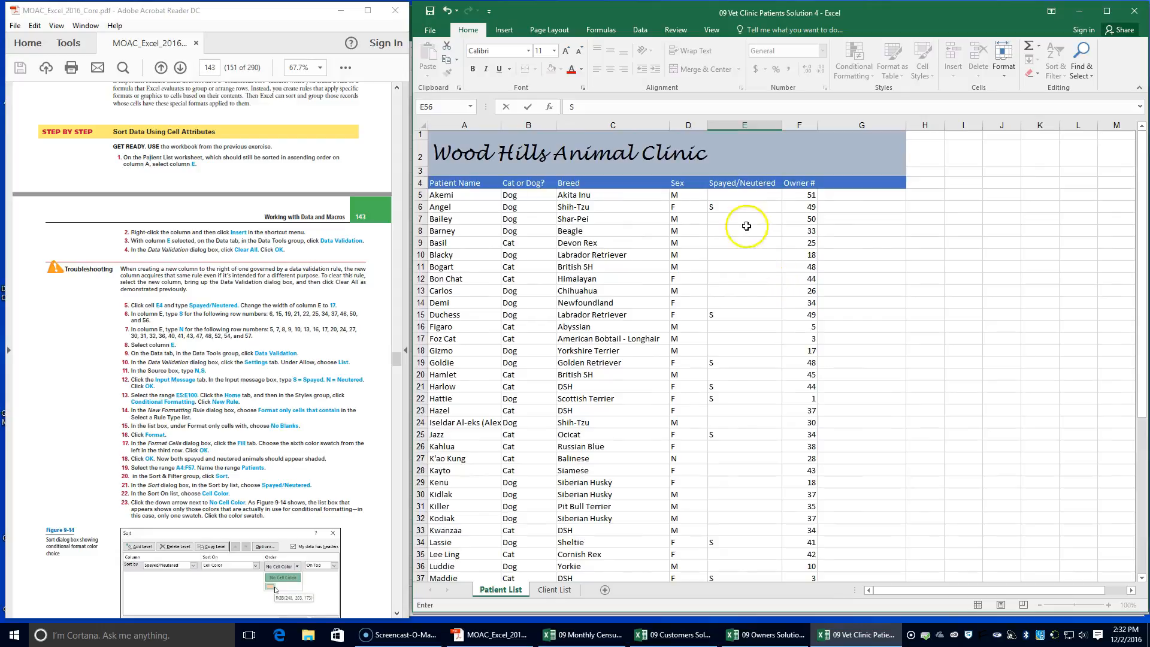
pyautogui.click(720, 195)
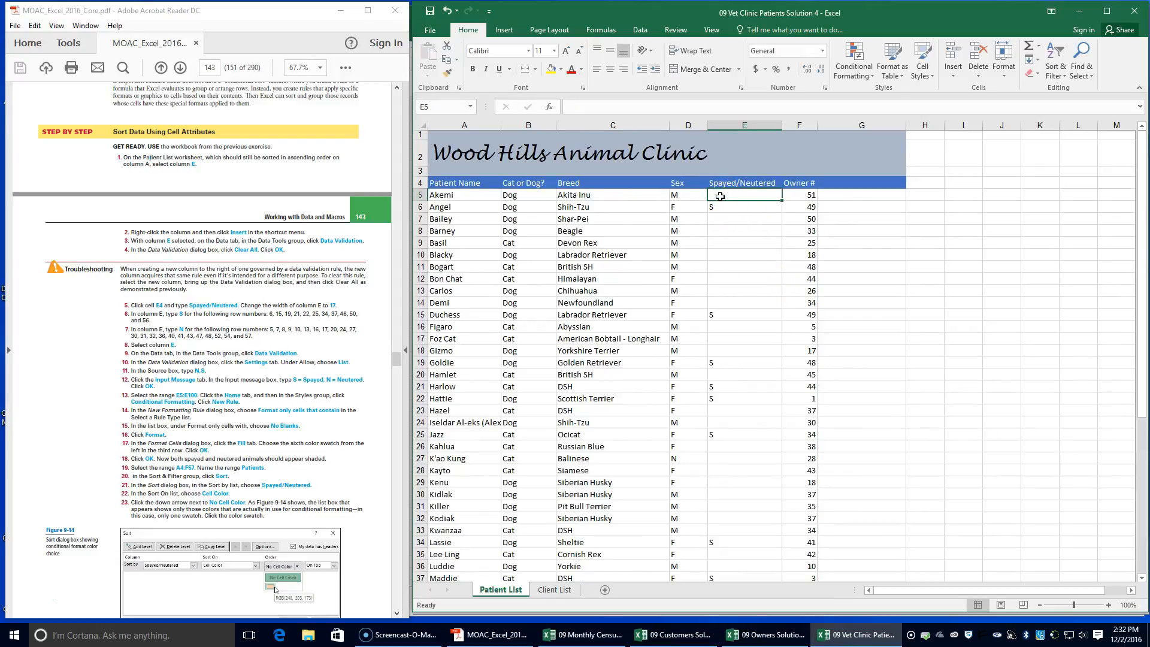
pyautogui.write('N')
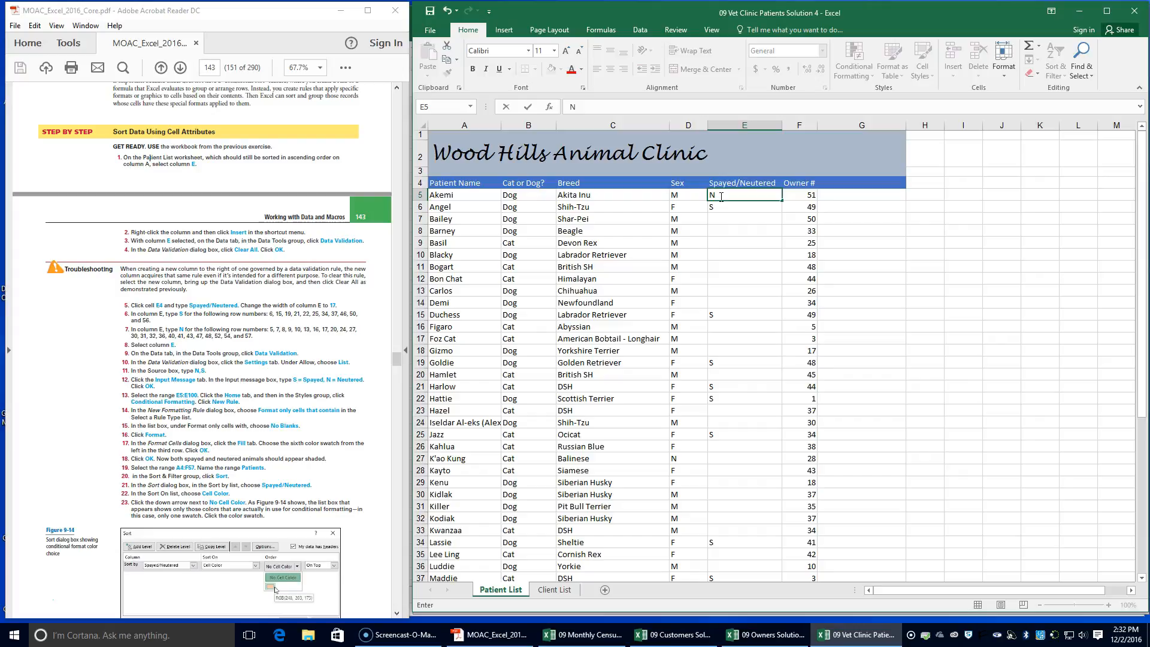
pyautogui.press('Return')
pyautogui.press('Return')
pyautogui.write('N')
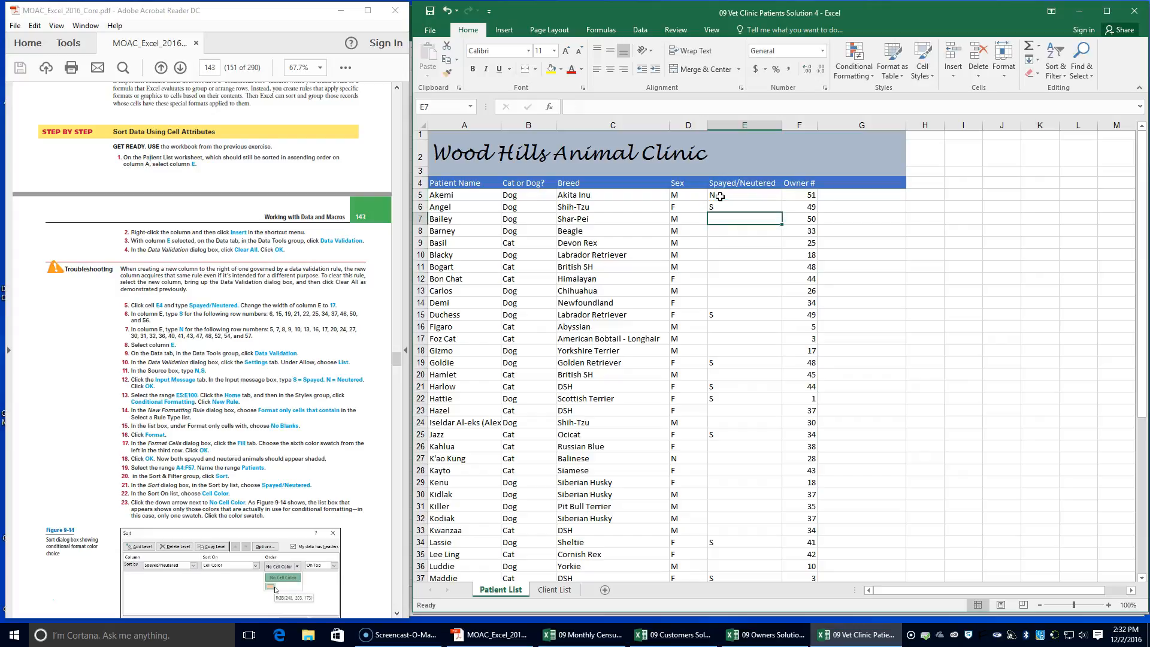
pyautogui.press('Return')
pyautogui.write('N')
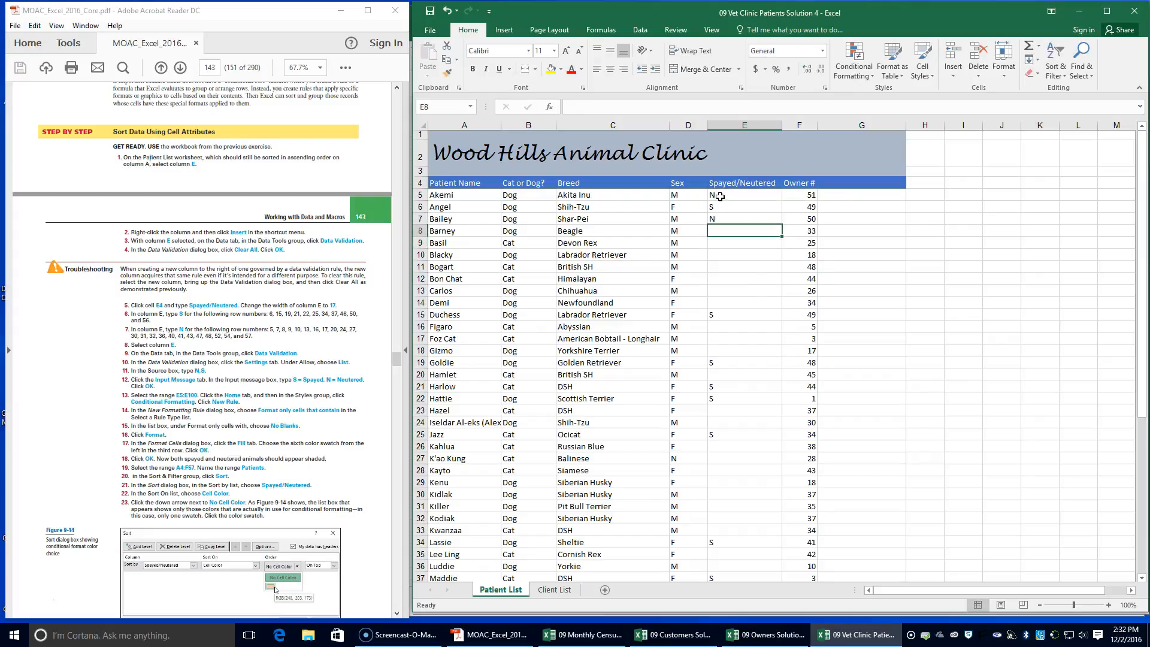
pyautogui.press('Return')
pyautogui.write('N')
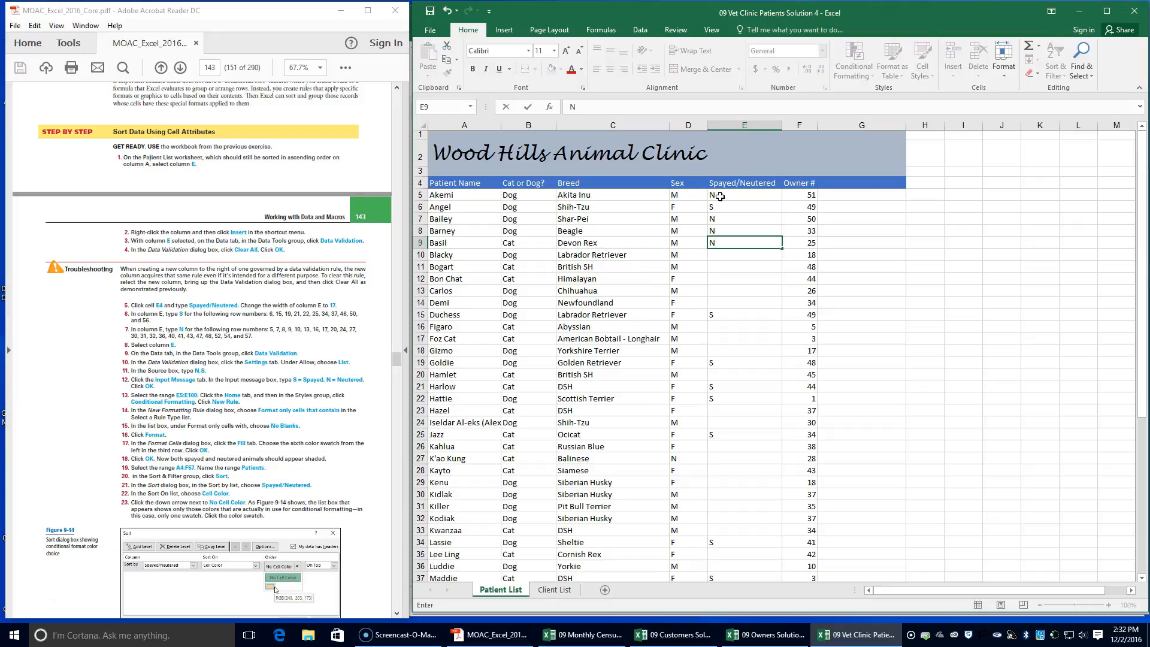
pyautogui.press('Return')
pyautogui.write('N')
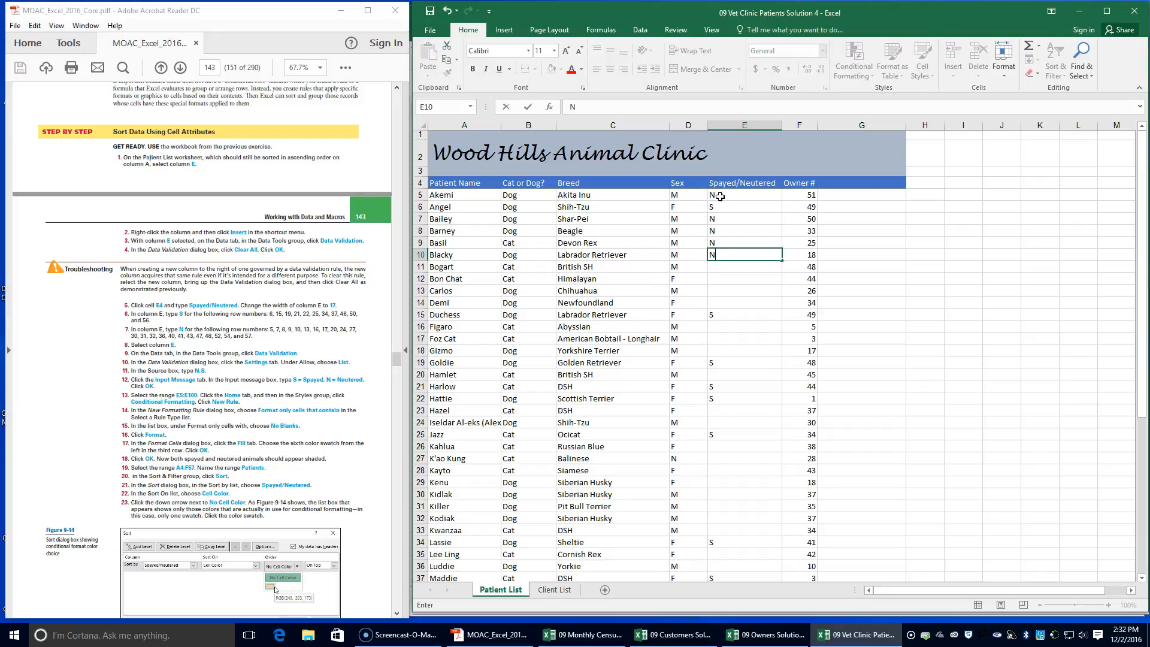
pyautogui.press('Return')
# Enter N in cells E13, E16 and E17 of the Spayed/Neutered column
pyautogui.press('Return')
pyautogui.press('Return')
pyautogui.write('N')
pyautogui.press('Return')
pyautogui.press('Return')
pyautogui.press('Return')
pyautogui.write('N')
pyautogui.press('Return')
pyautogui.press('Return')
pyautogui.press('Return')
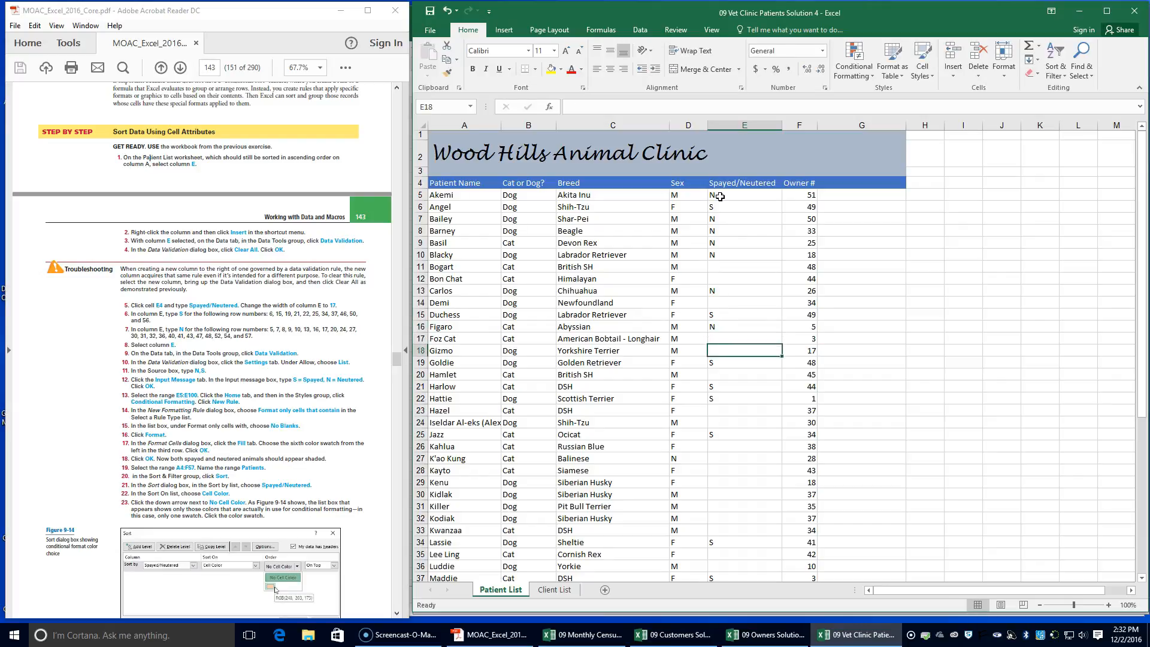
pyautogui.press('Up')
pyautogui.press('Up')
pyautogui.write('N')
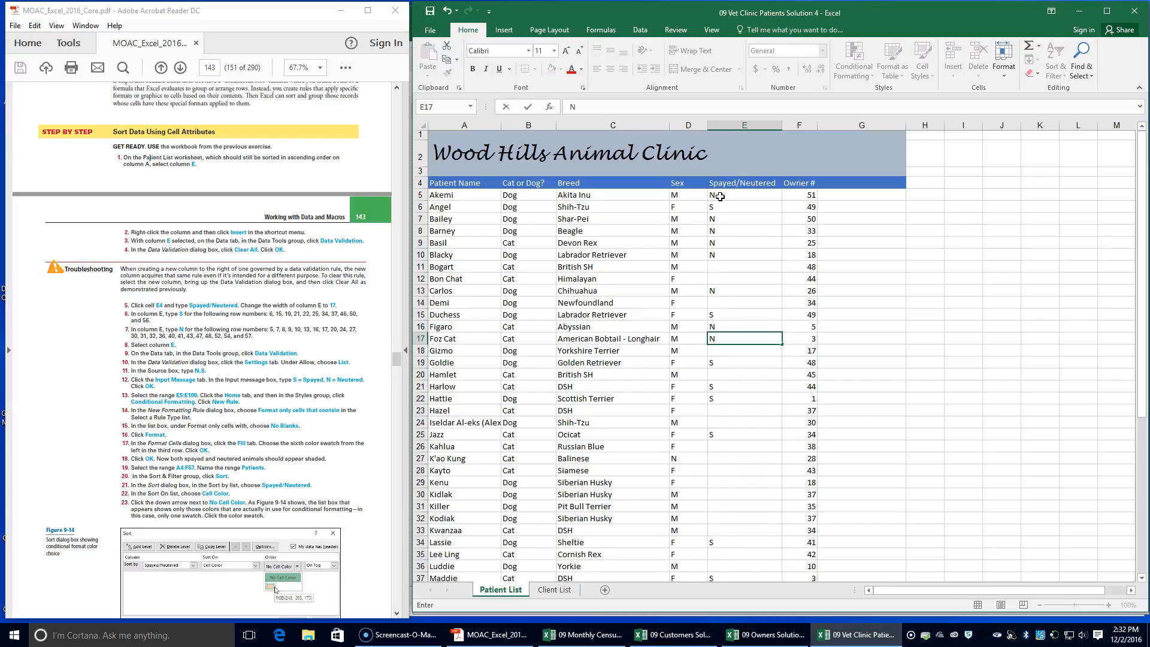
pyautogui.press('Return')
pyautogui.press('Return')
pyautogui.press('Return')
# Enter N in cells E20, E24 and E27 of the Spayed/Neutered column
pyautogui.write('N')
pyautogui.press('Return')
pyautogui.press('Return')
pyautogui.press('Return')
pyautogui.press('Return')
pyautogui.write('N')
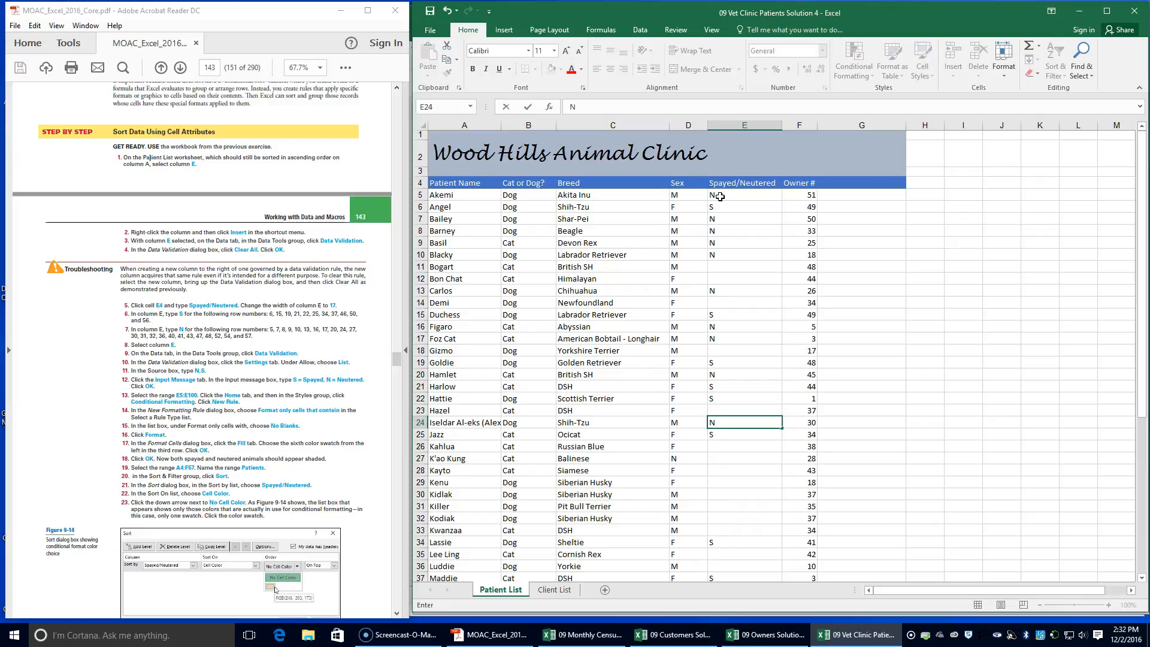
pyautogui.press('Return')
pyautogui.press('Return')
pyautogui.press('Return')
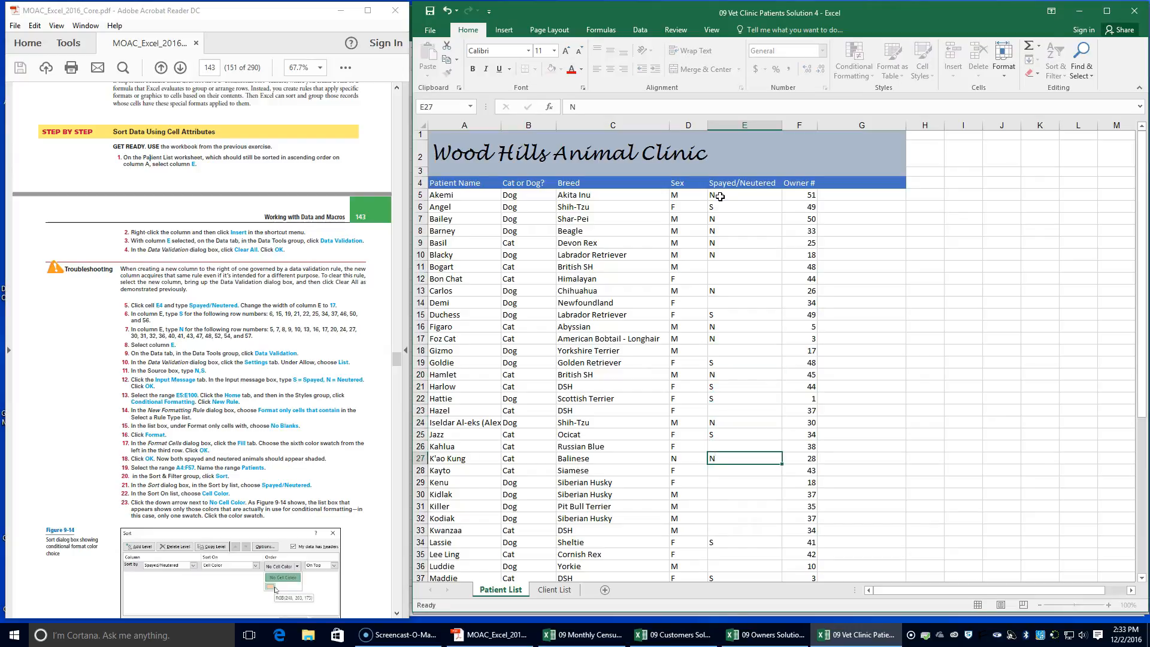
# Enter N in cells E30, E31 and E32 of the Spayed/Neutered column
pyautogui.press('Down')
pyautogui.press('Down')
pyautogui.press('Down')
pyautogui.write('N')
pyautogui.press('Return')
pyautogui.press('Down')
pyautogui.press('Up')
pyautogui.write('N')
pyautogui.press('Down')
pyautogui.write('N')
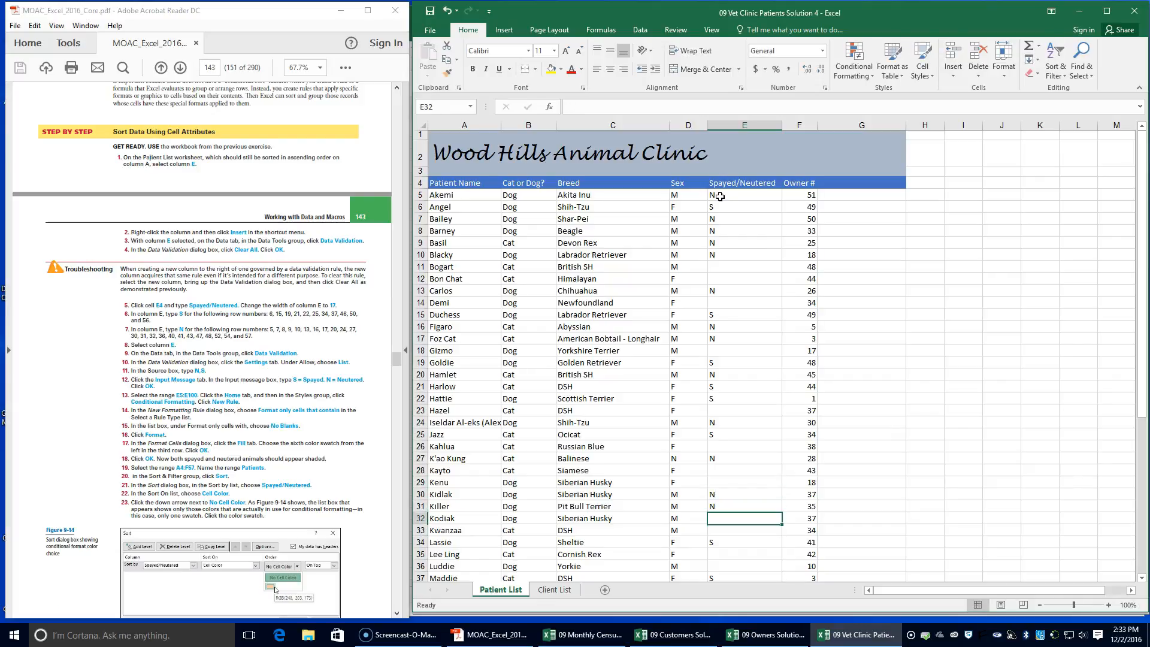
pyautogui.press('Return')
# Enter N in cells E36, E40 and E41 of the Spayed/Neutered column
pyautogui.press('Down')
pyautogui.press('Down')
pyautogui.press('Down')
pyautogui.write('N')
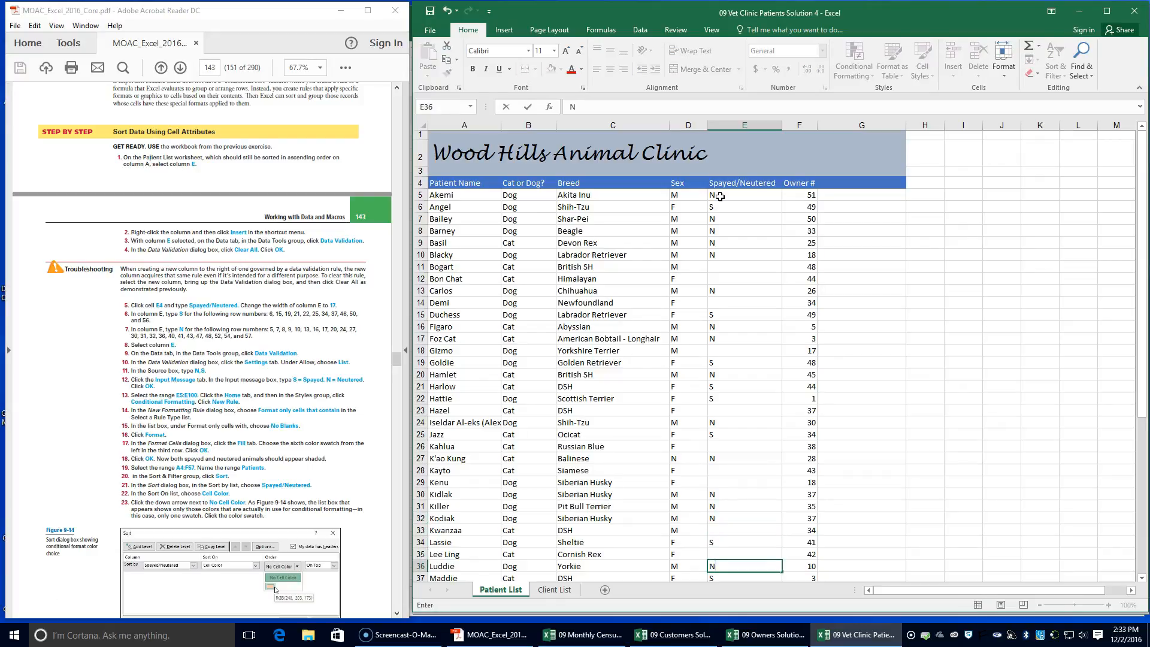
pyautogui.press('Return')
pyautogui.press('Down')
pyautogui.press('Down')
pyautogui.press('Down')
pyautogui.write('N')
pyautogui.press('Return')
pyautogui.press('Down')
pyautogui.press('Up')
pyautogui.write('N')
pyautogui.press('Return')
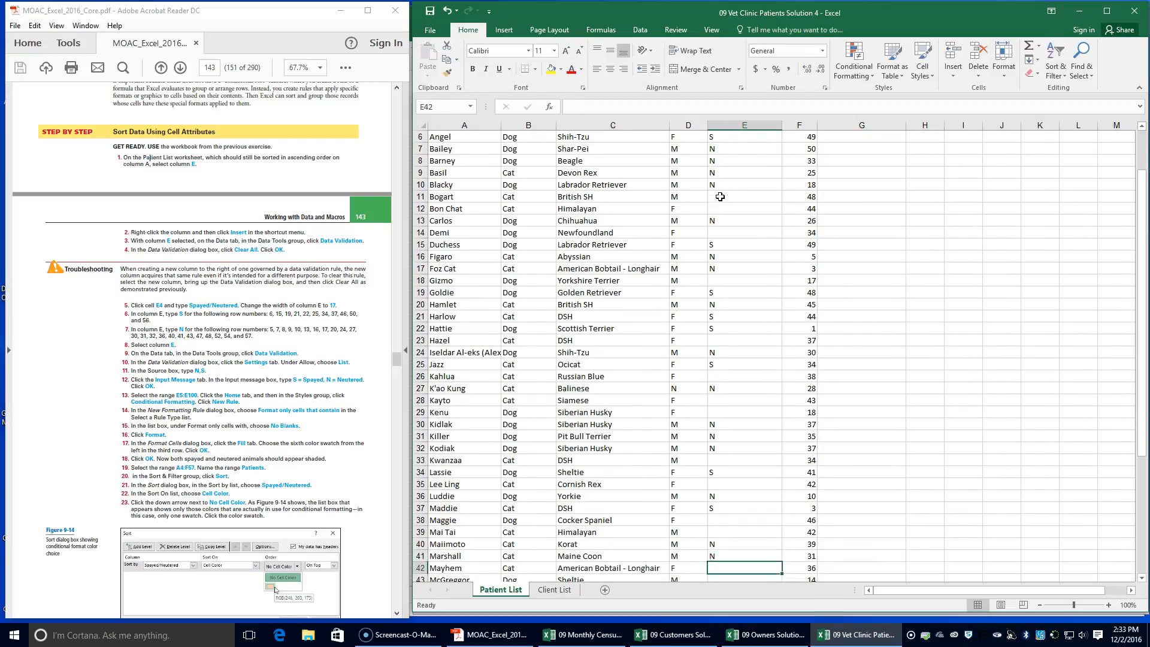
# Enter N in cells E43, E47 and E48 of the Spayed/Neutered column
pyautogui.press('Down')
pyautogui.write('N')
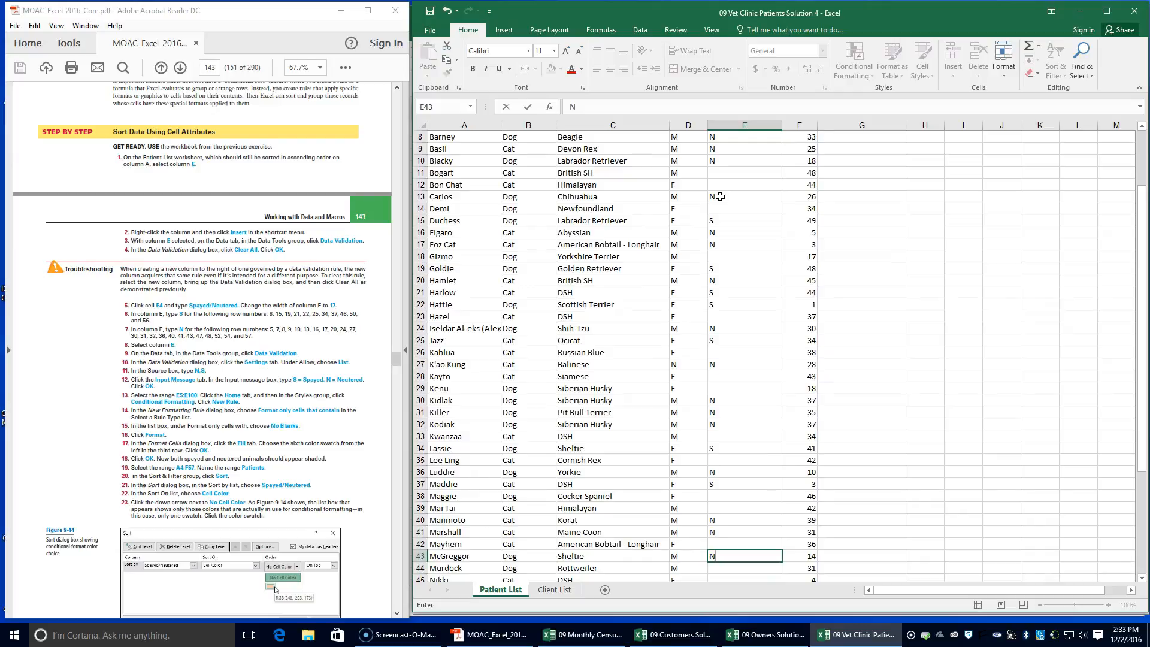
pyautogui.press('Return')
pyautogui.press('Down')
pyautogui.press('Down')
pyautogui.write('S')
pyautogui.press('Return')
pyautogui.write('N')
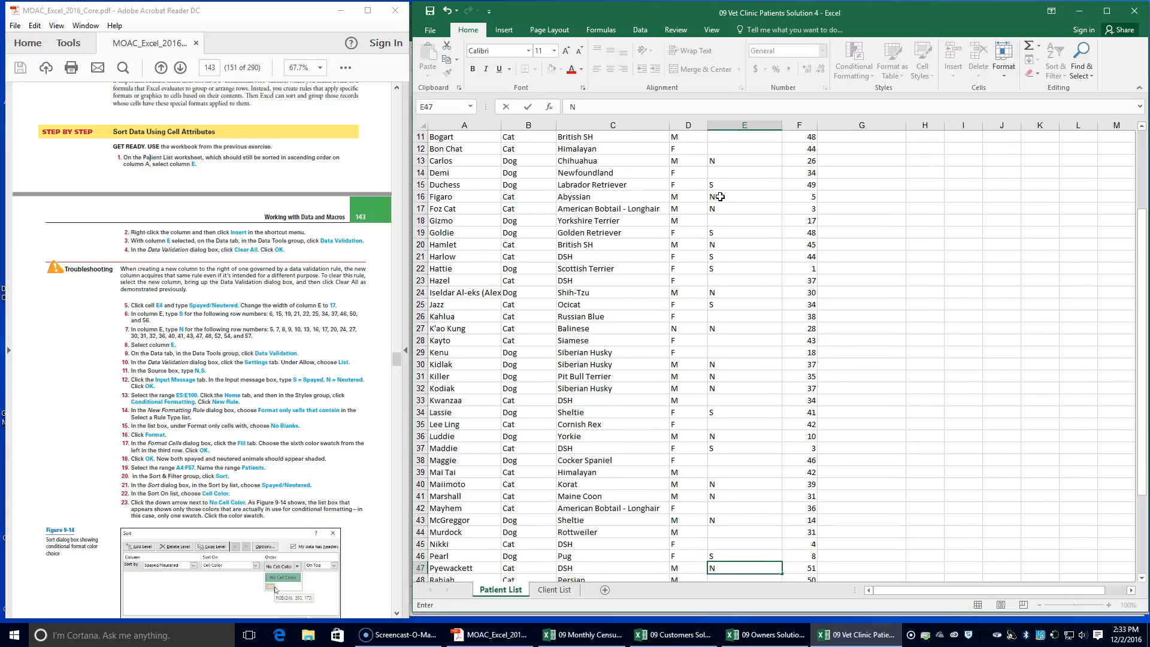
pyautogui.press('Return')
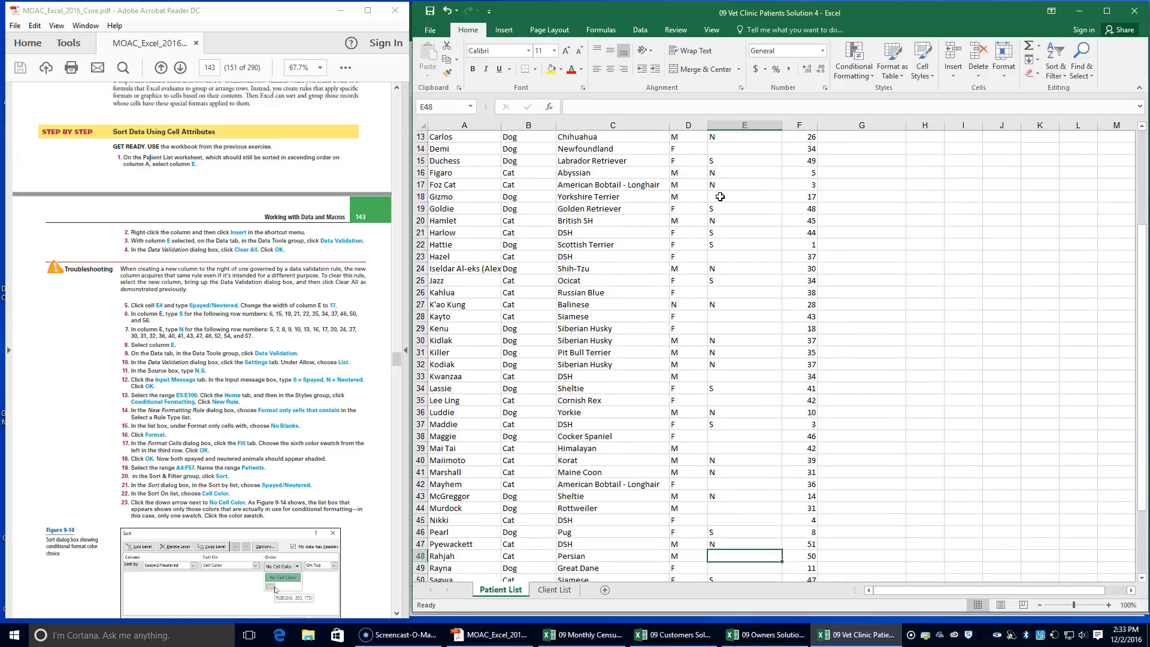
pyautogui.write('N')
pyautogui.press('Return')
# Enter N in cells E52, E54 and E57 of the Spayed/Neutered column, and select the entire column E
pyautogui.press('Down')
pyautogui.press('Down')
pyautogui.press('Down')
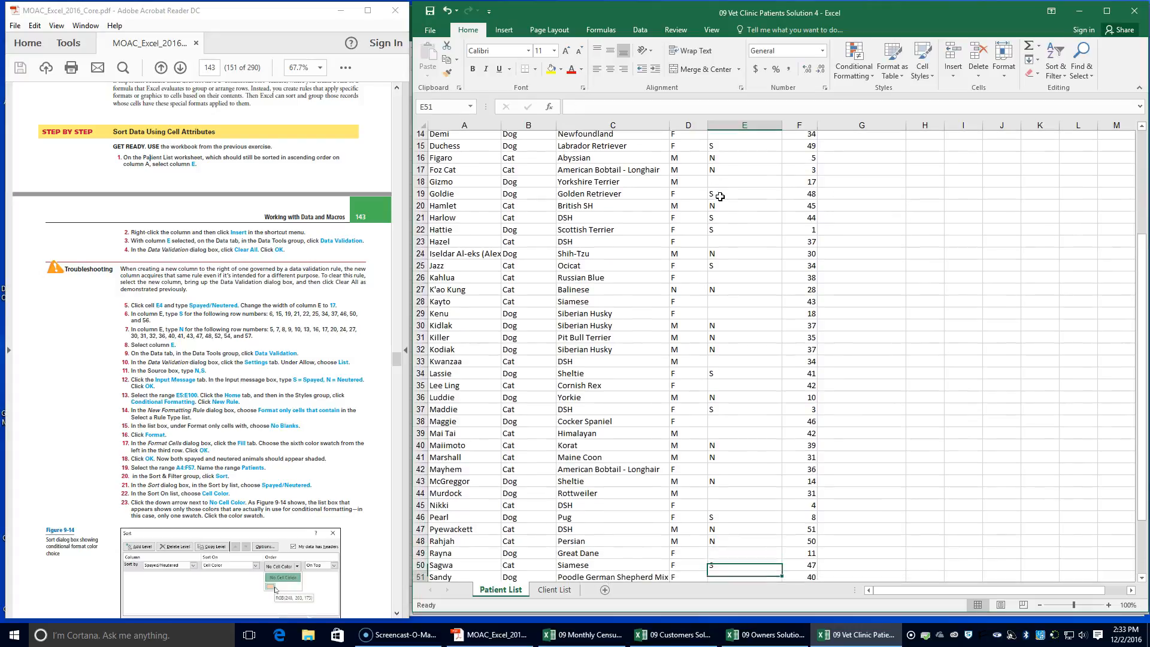
pyautogui.write('N')
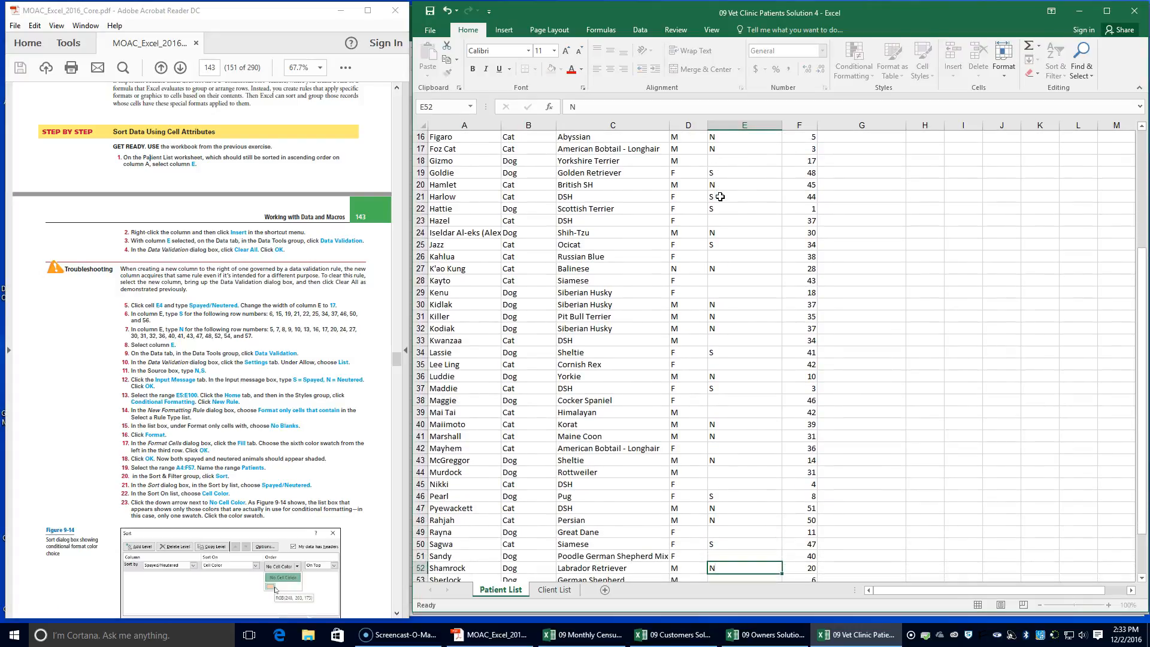
pyautogui.press('Down')
pyautogui.press('Down')
pyautogui.write('N')
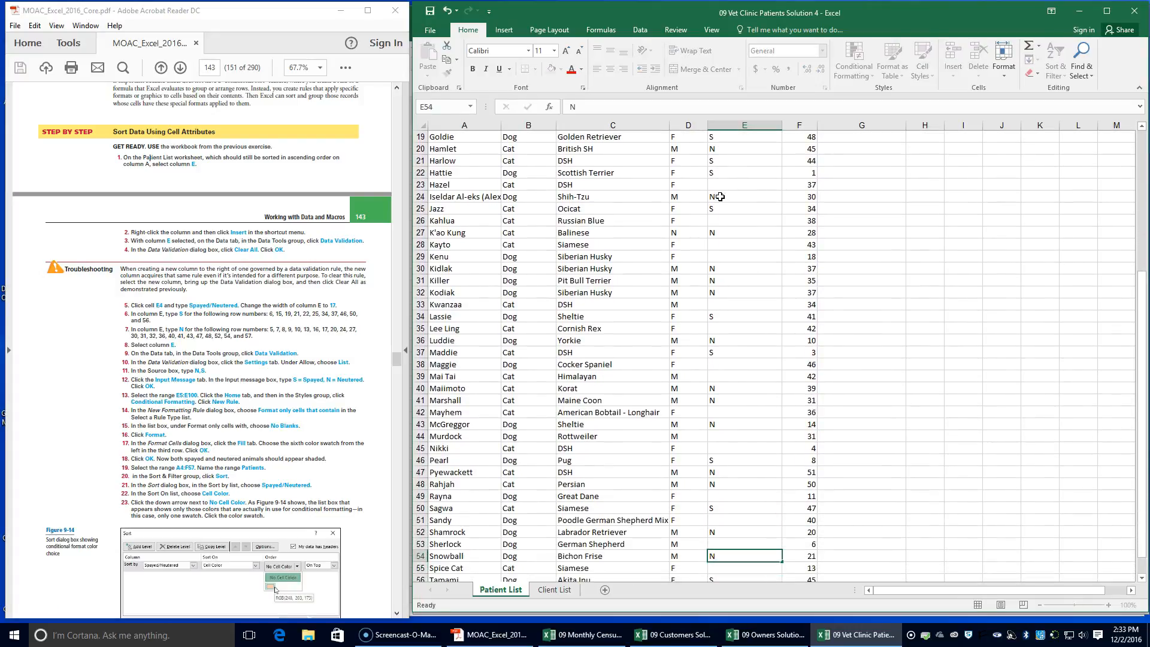
pyautogui.press('Down')
pyautogui.press('Down')
pyautogui.press('Down')
pyautogui.write('N')
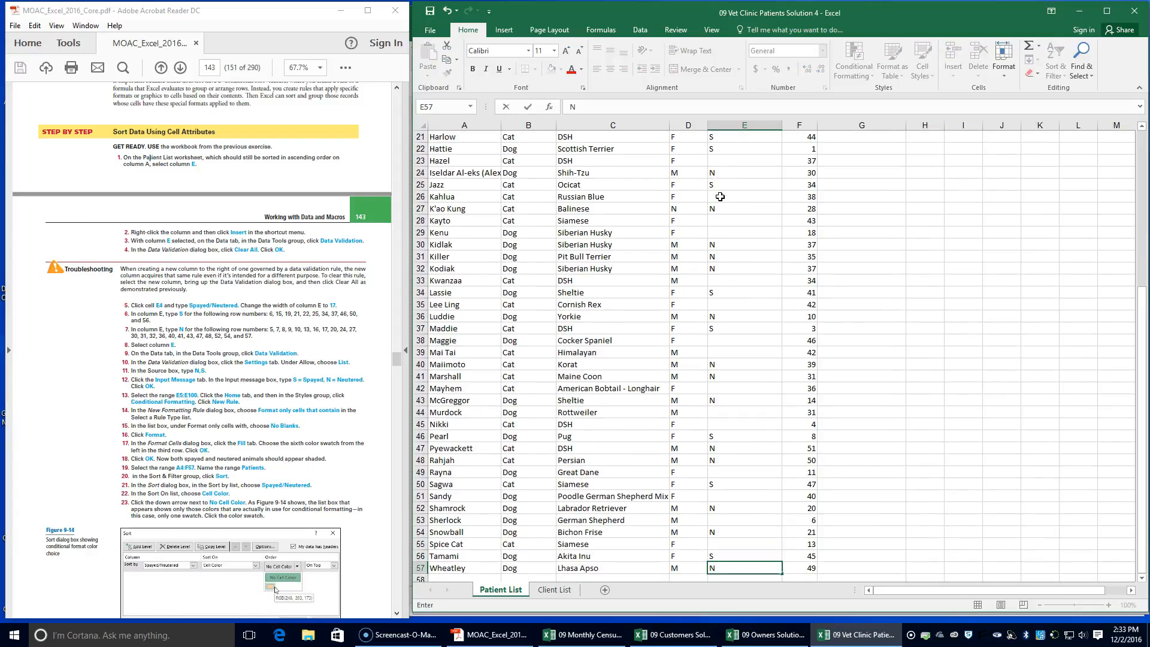
pyautogui.click(726, 124)
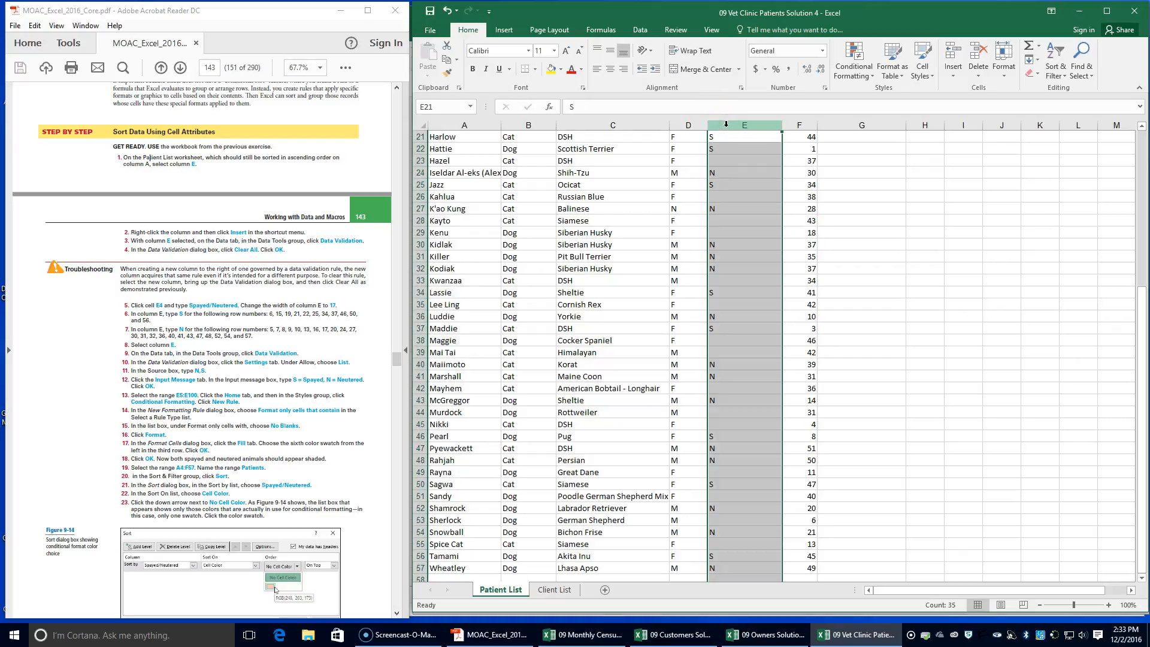
# Set data validation on column E to allow a list with the source N,S
pyautogui.click(639, 30)
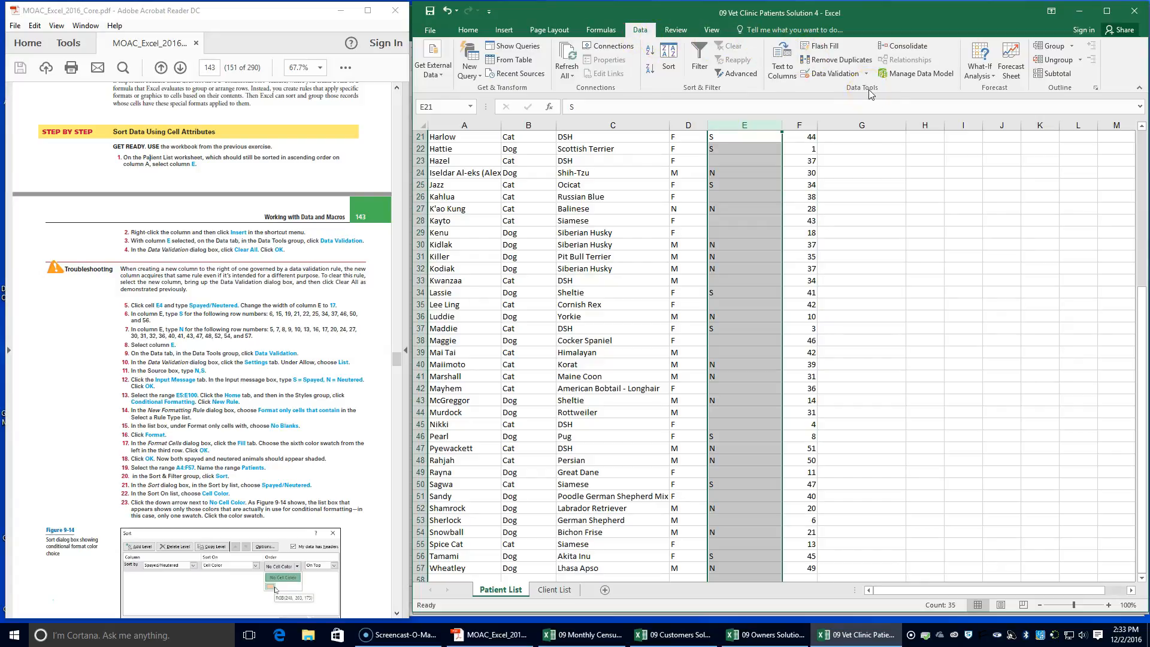
pyautogui.click(830, 74)
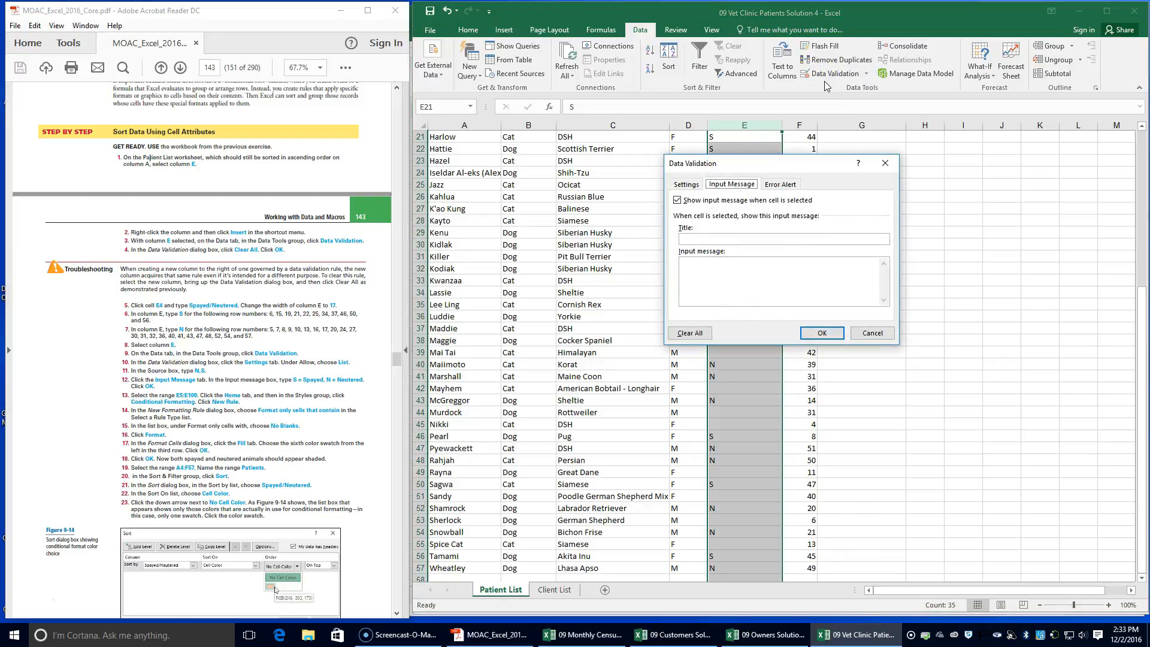
pyautogui.click(681, 186)
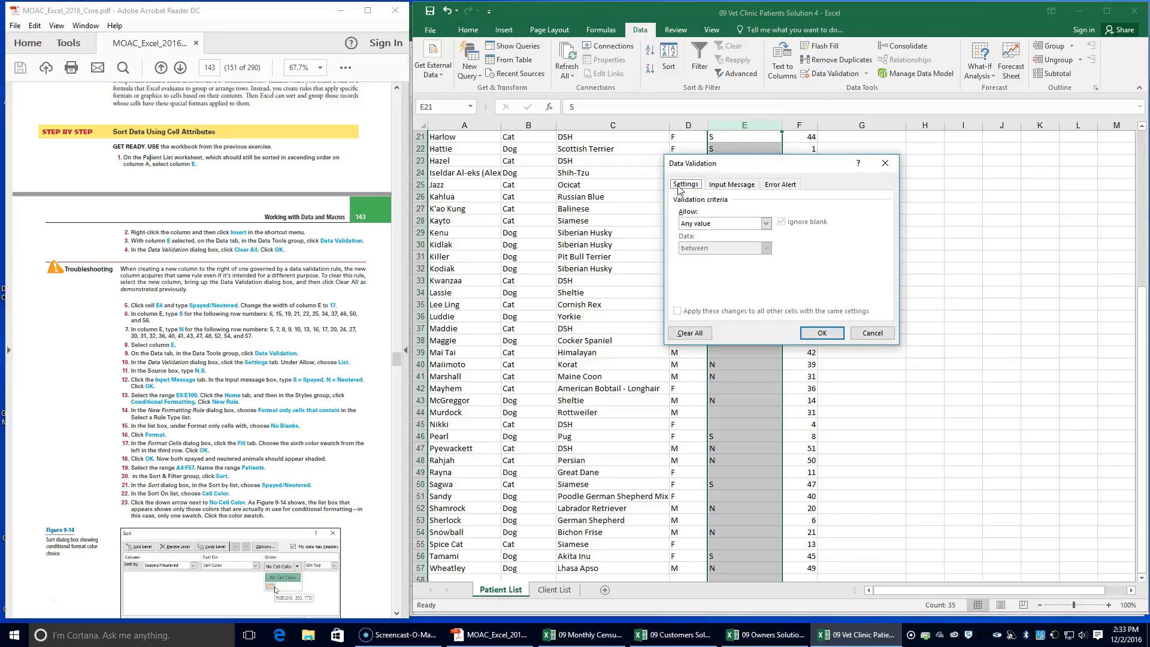
pyautogui.click(766, 223)
pyautogui.click(745, 257)
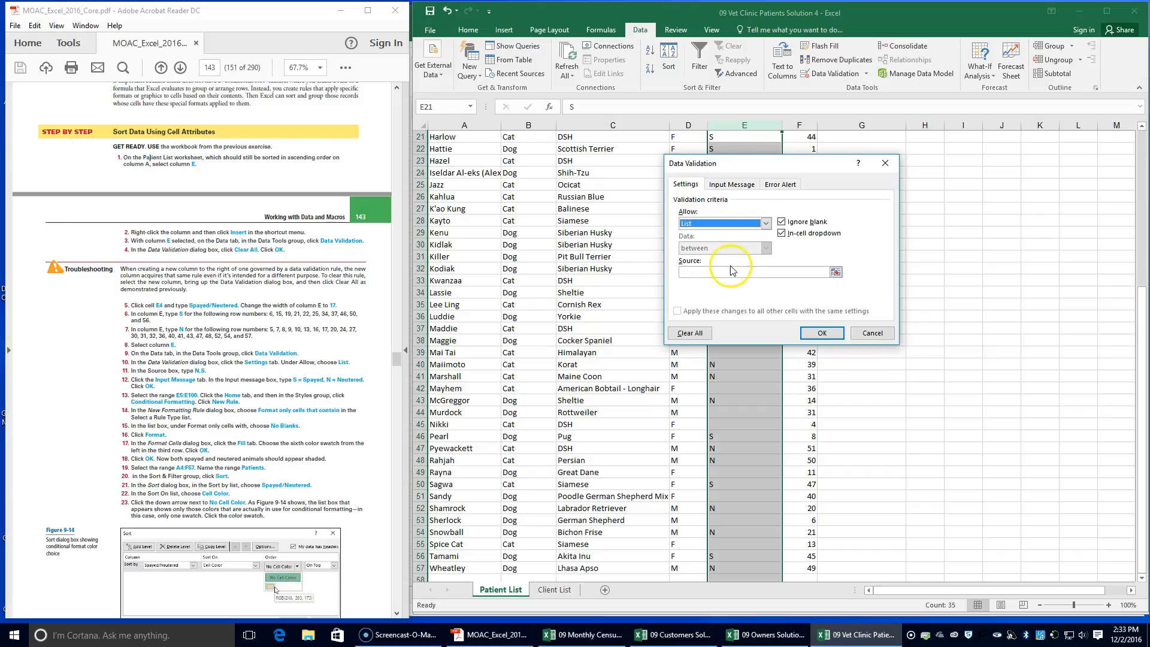
pyautogui.click(733, 272)
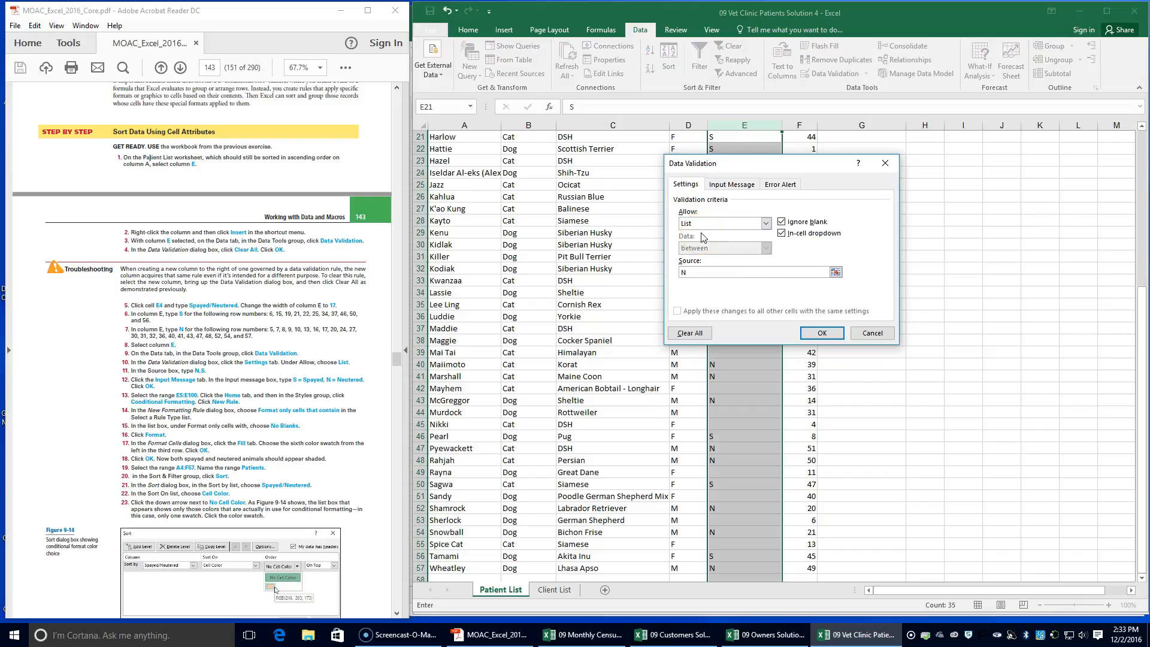
pyautogui.write('N,S')
# Add the validation input message "S=Spayed, N=Neutered" and apply the validation to column E
pyautogui.click(732, 184)
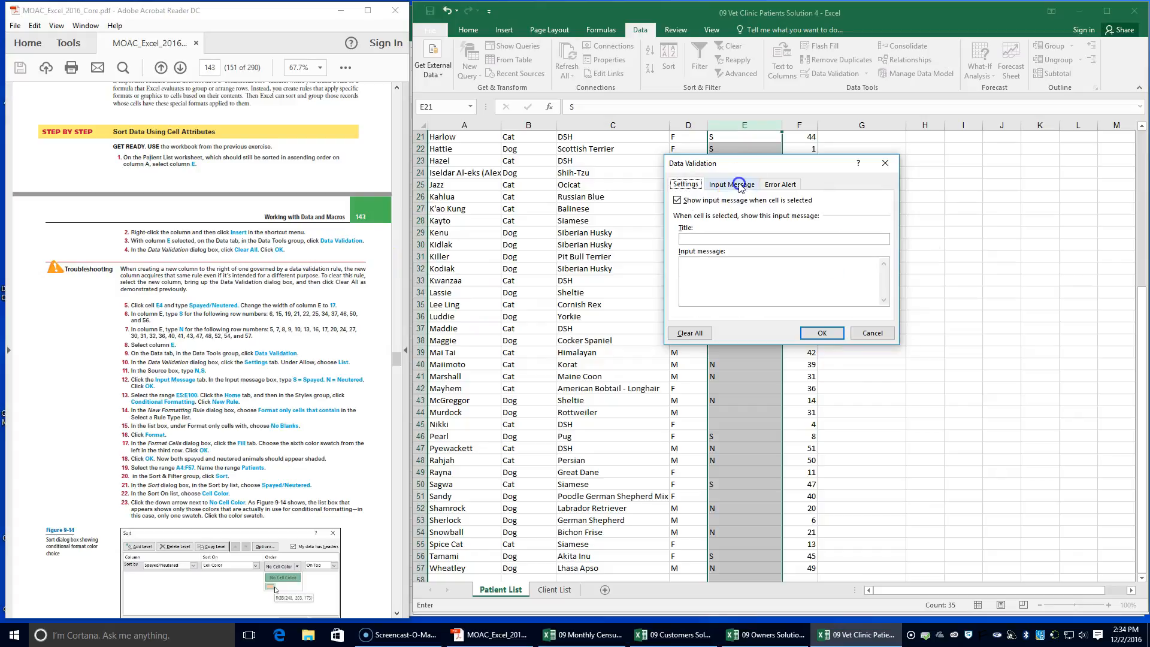
pyautogui.click(711, 274)
pyautogui.click(762, 260)
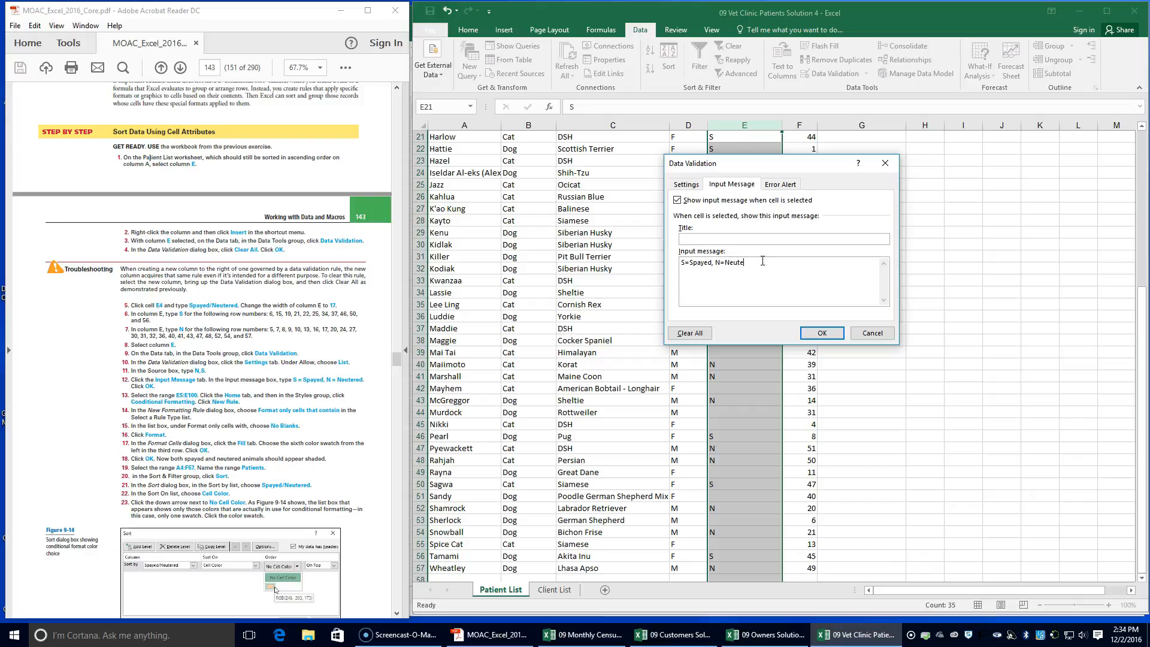
pyautogui.click(822, 333)
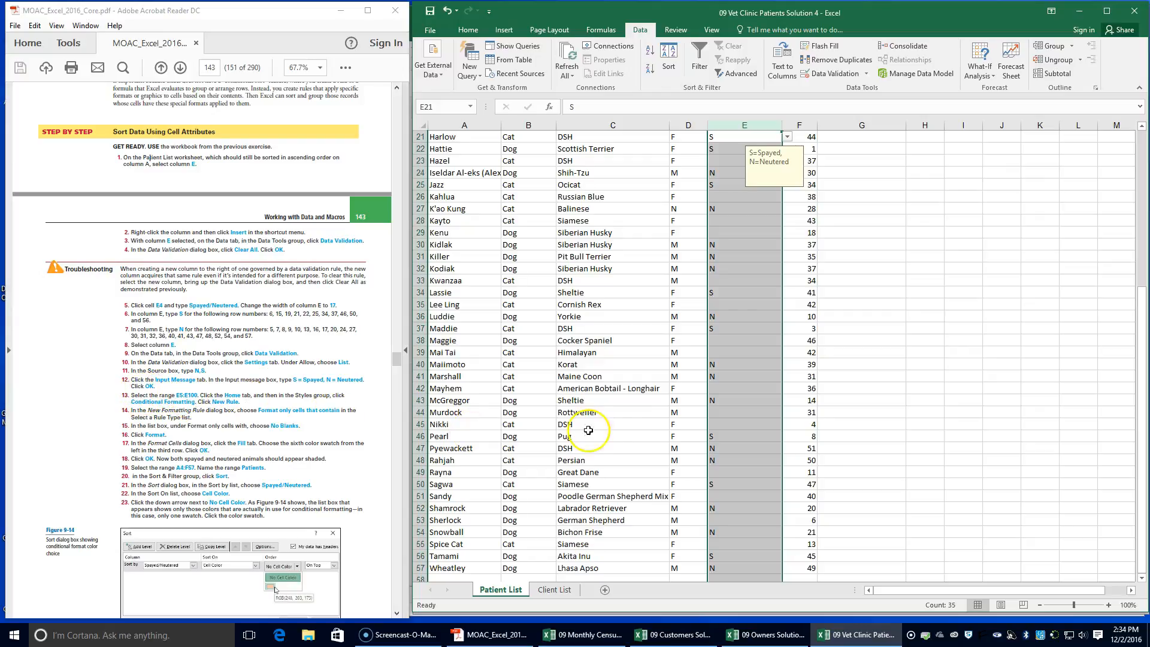
# Select E5:E100 and start a new conditional formatting rule that formats only cells that contain No Blanks
pyautogui.scroll(7, 741, 211)
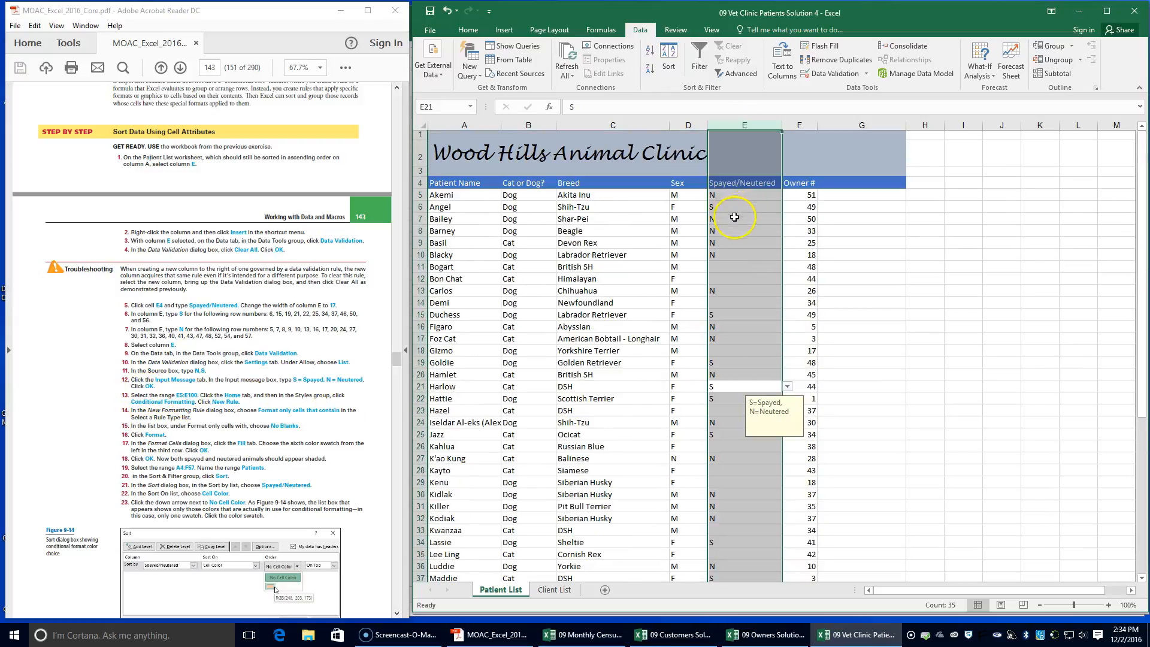
pyautogui.click(731, 196)
pyautogui.moveTo(731, 195); pyautogui.dragTo(746, 577)
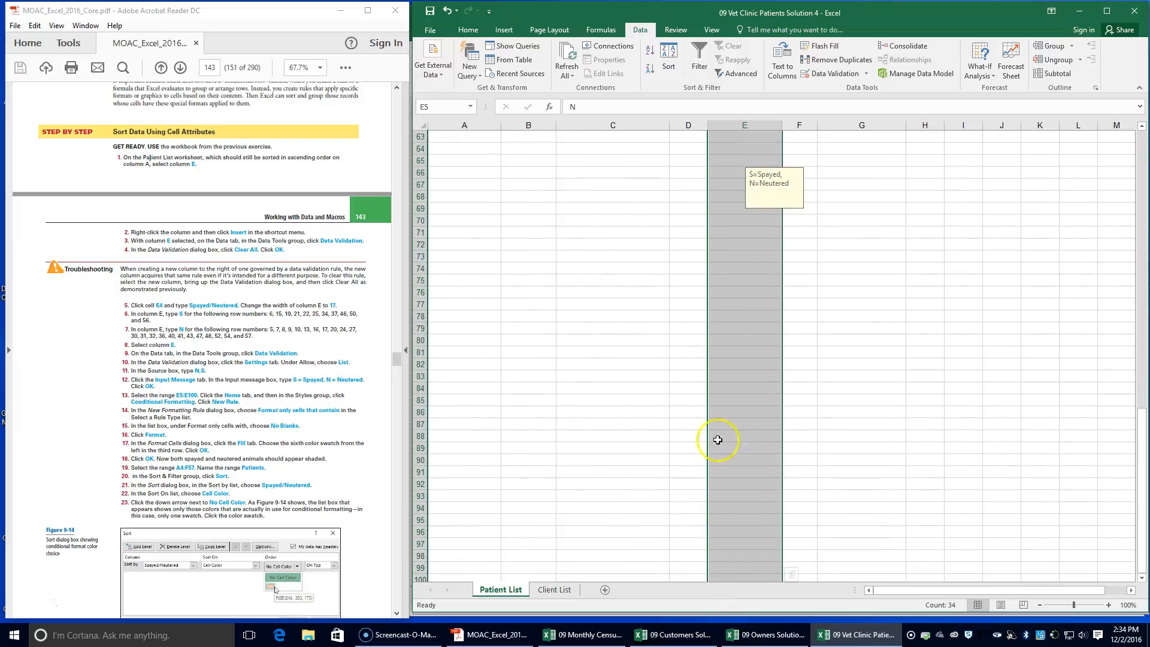
pyautogui.click(461, 29)
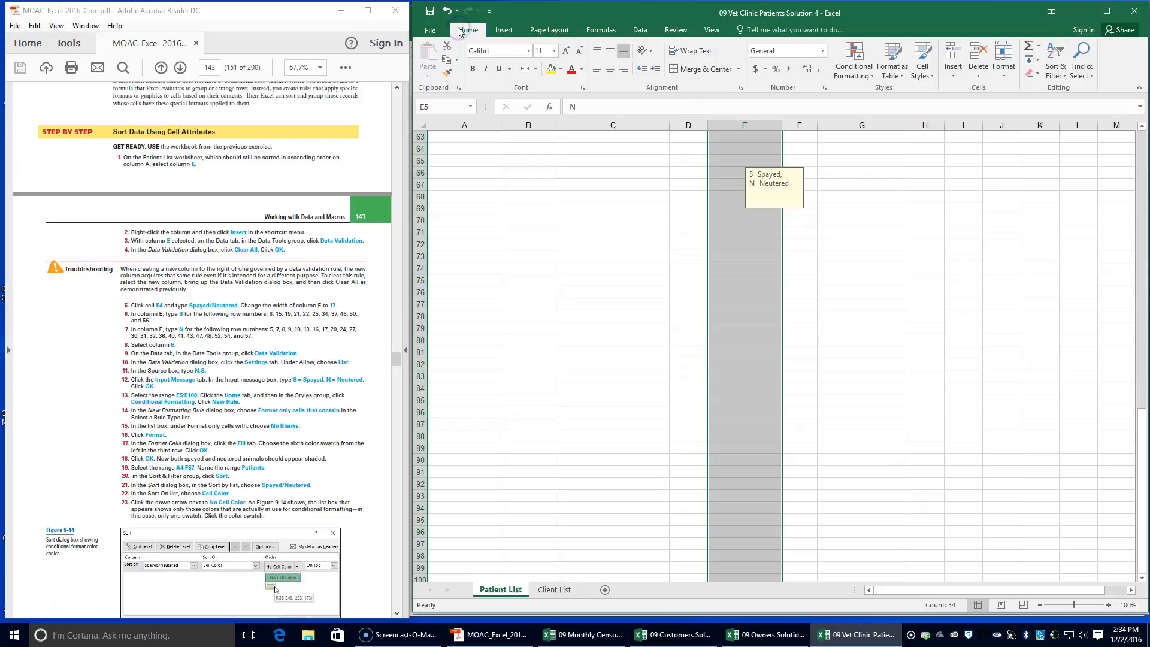
pyautogui.click(869, 78)
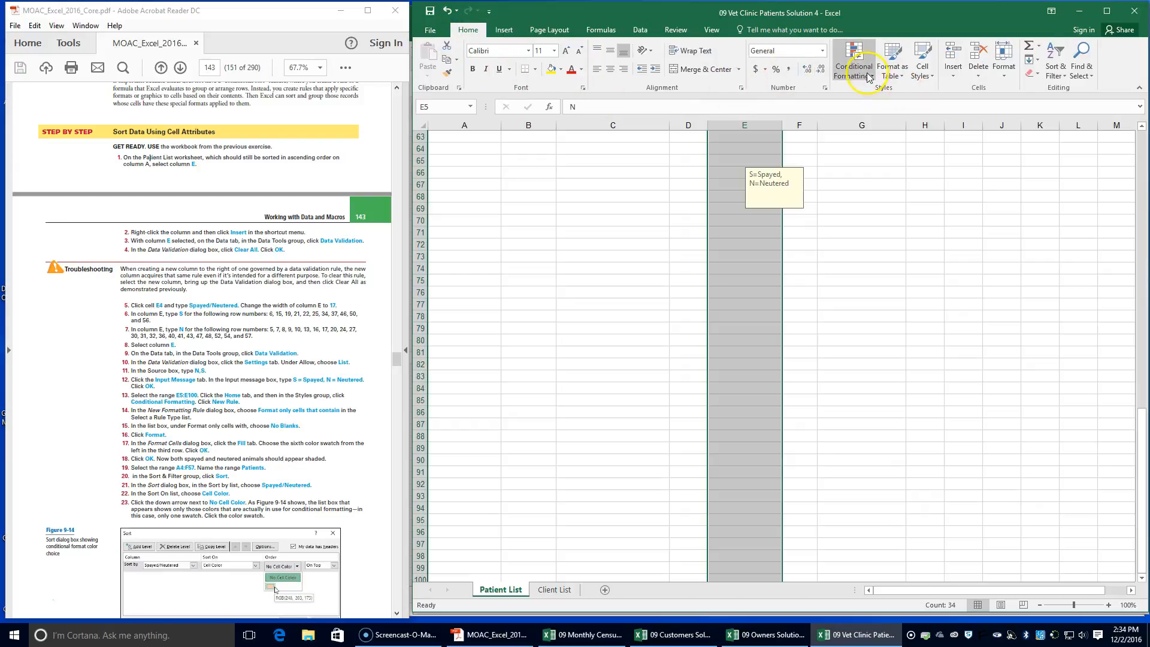
pyautogui.click(869, 78)
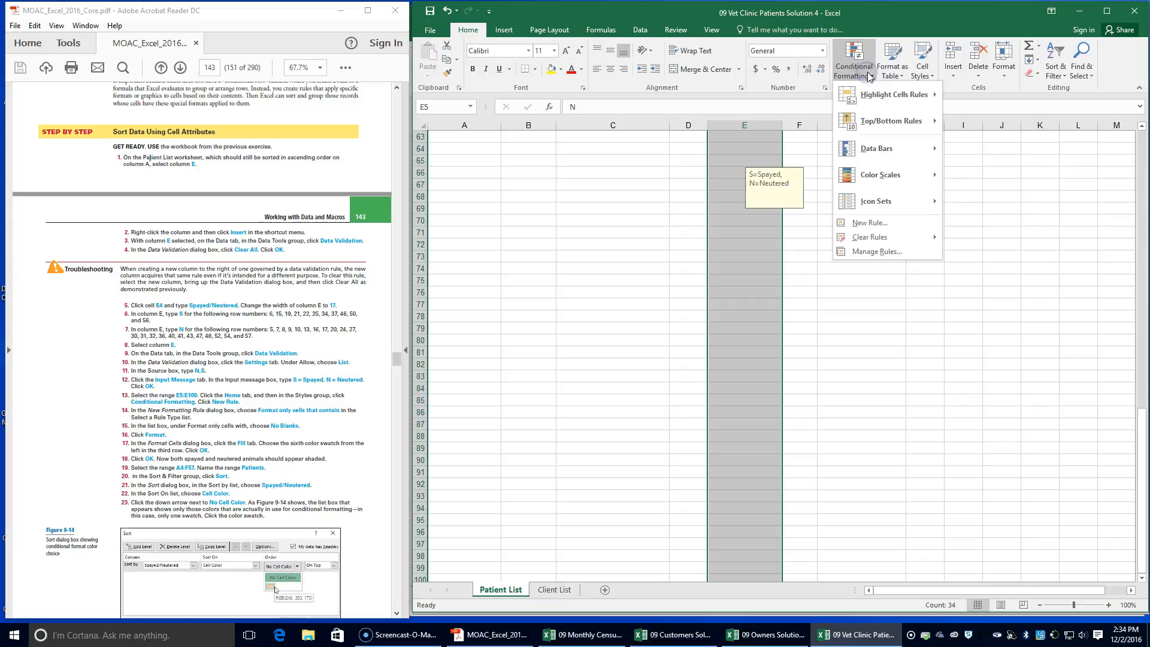
pyautogui.click(868, 222)
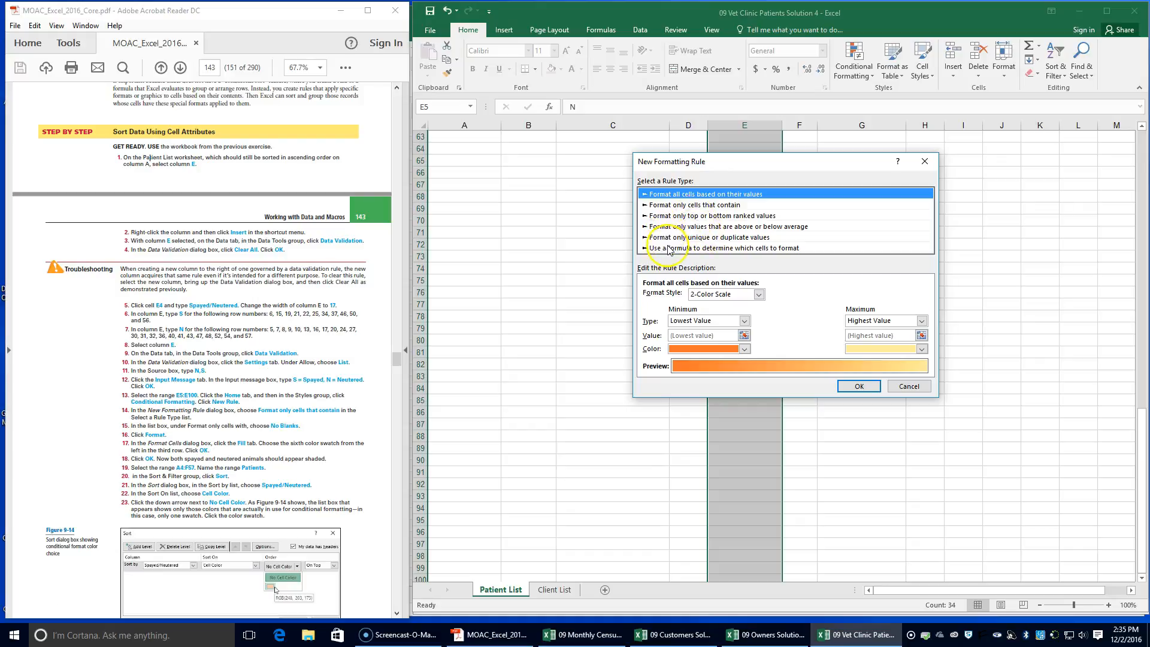
pyautogui.click(690, 204)
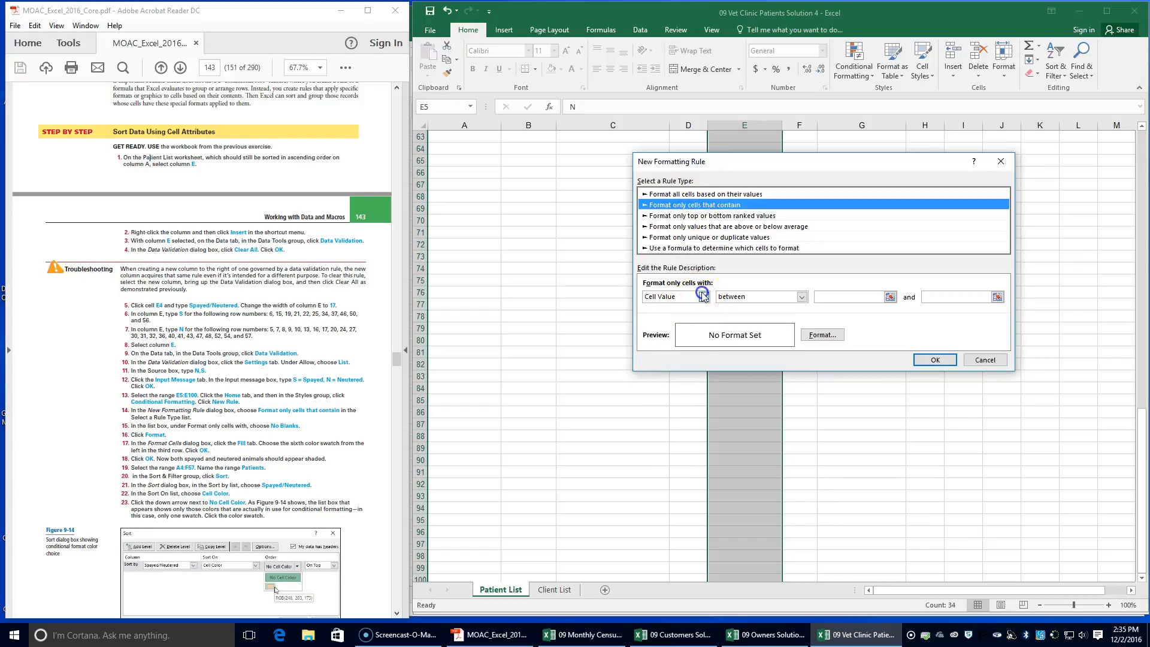
pyautogui.click(703, 296)
pyautogui.click(697, 340)
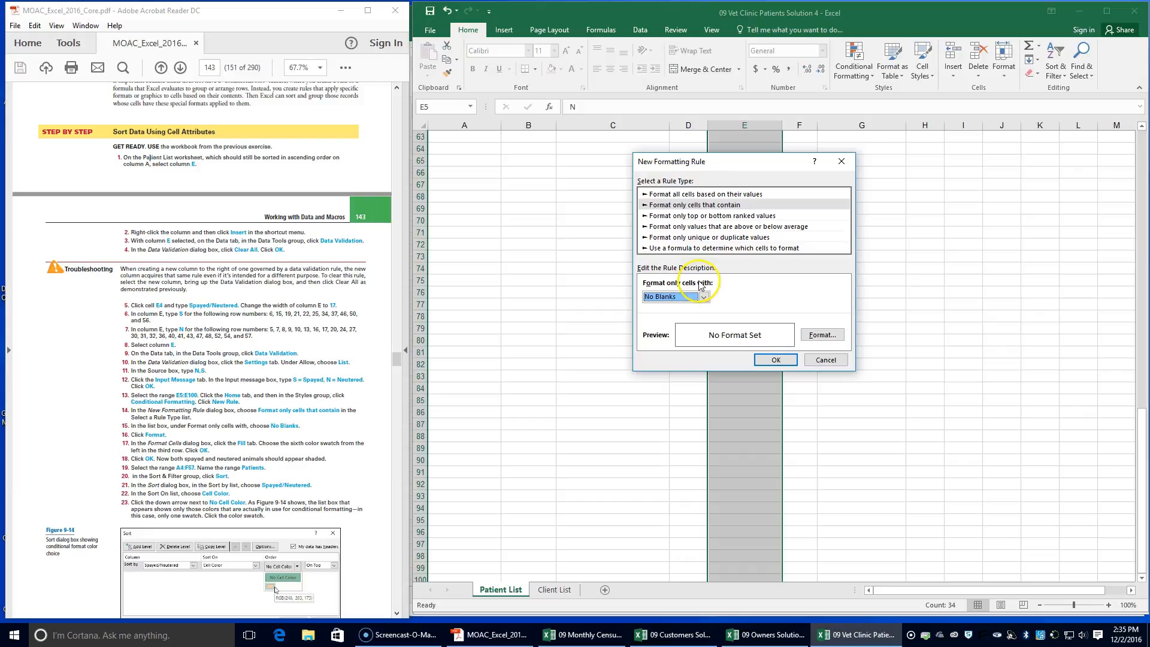
# Give the No Blanks rule a light orange fill, the sixth swatch in the third row of tints, and apply the rule
pyautogui.click(822, 335)
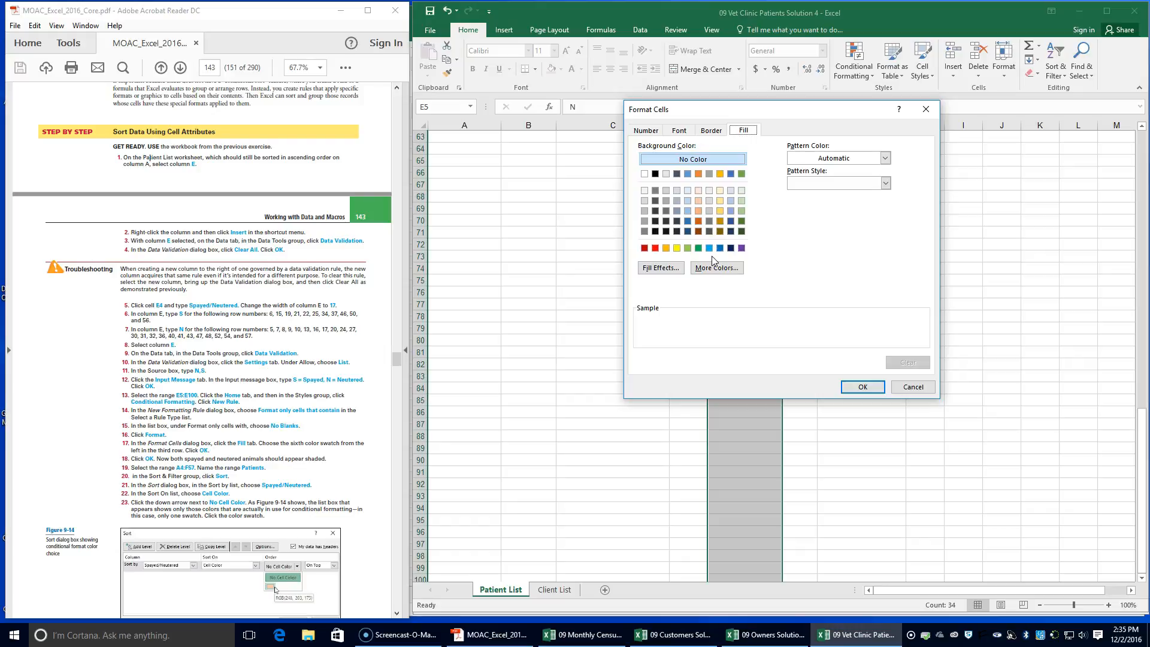
pyautogui.click(699, 211)
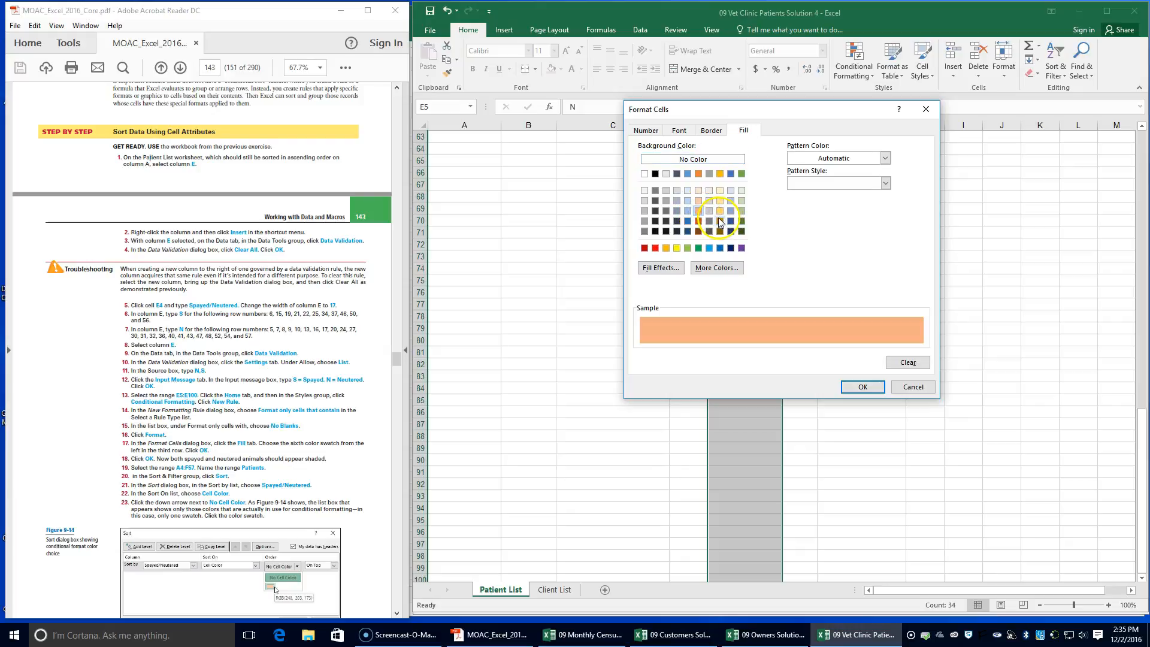
pyautogui.click(861, 387)
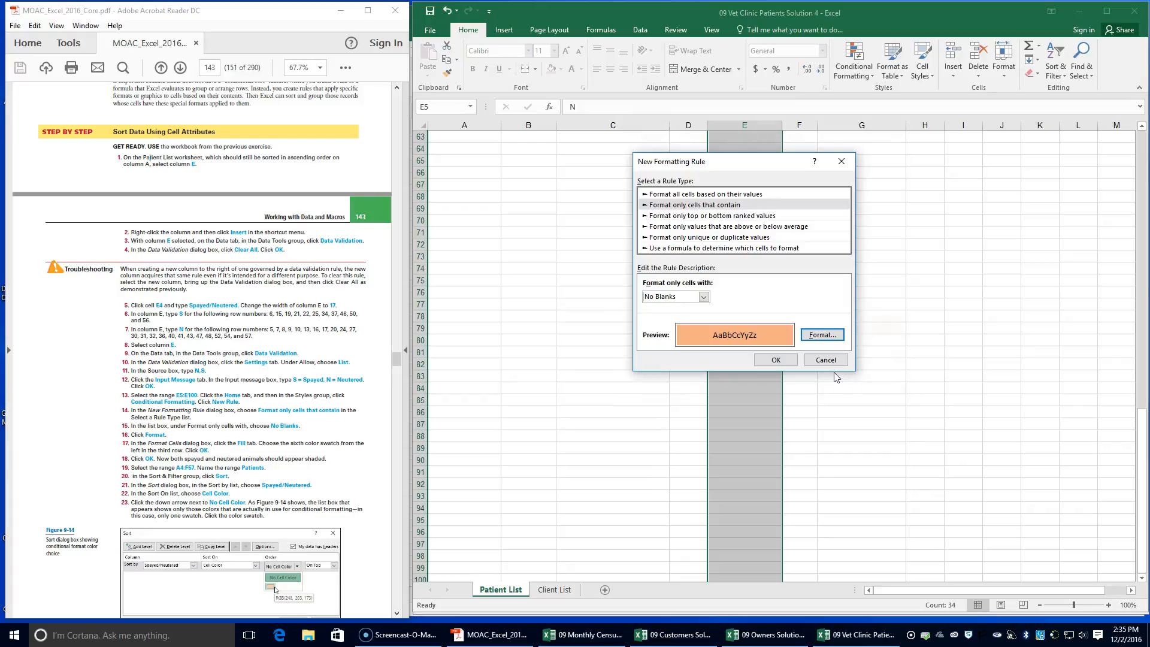
pyautogui.click(776, 359)
# Select the patient table A4:F57, including its headers, and name the range Patients
pyautogui.scroll(5, 773, 371)
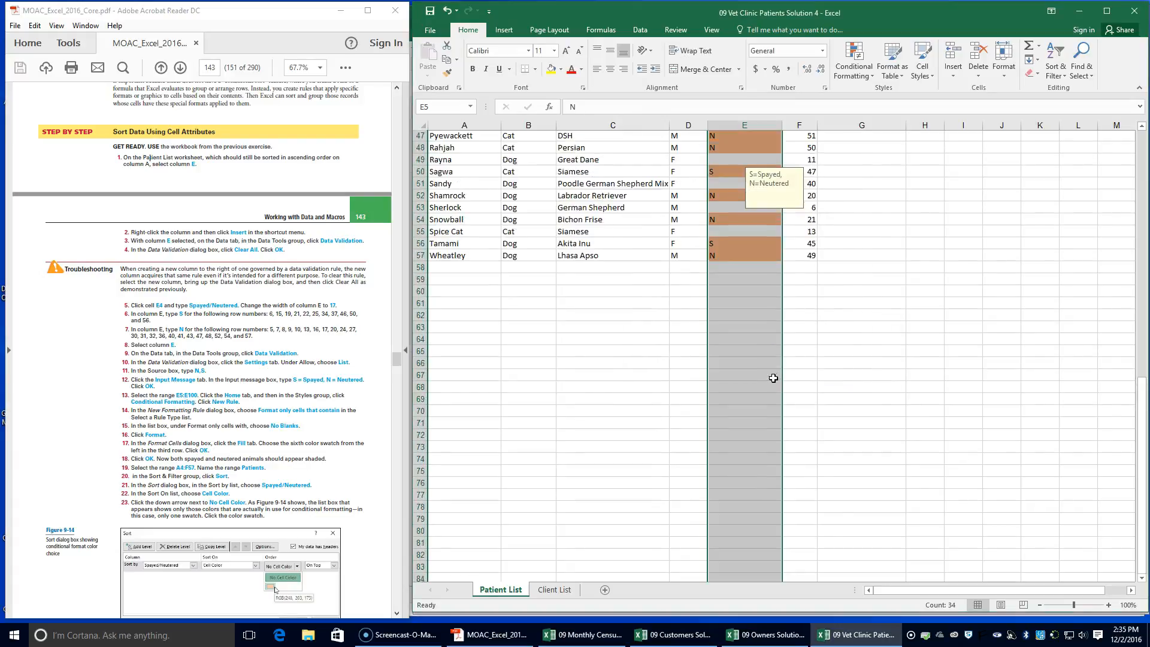
pyautogui.scroll(14, 773, 378)
pyautogui.scroll(1, 775, 377)
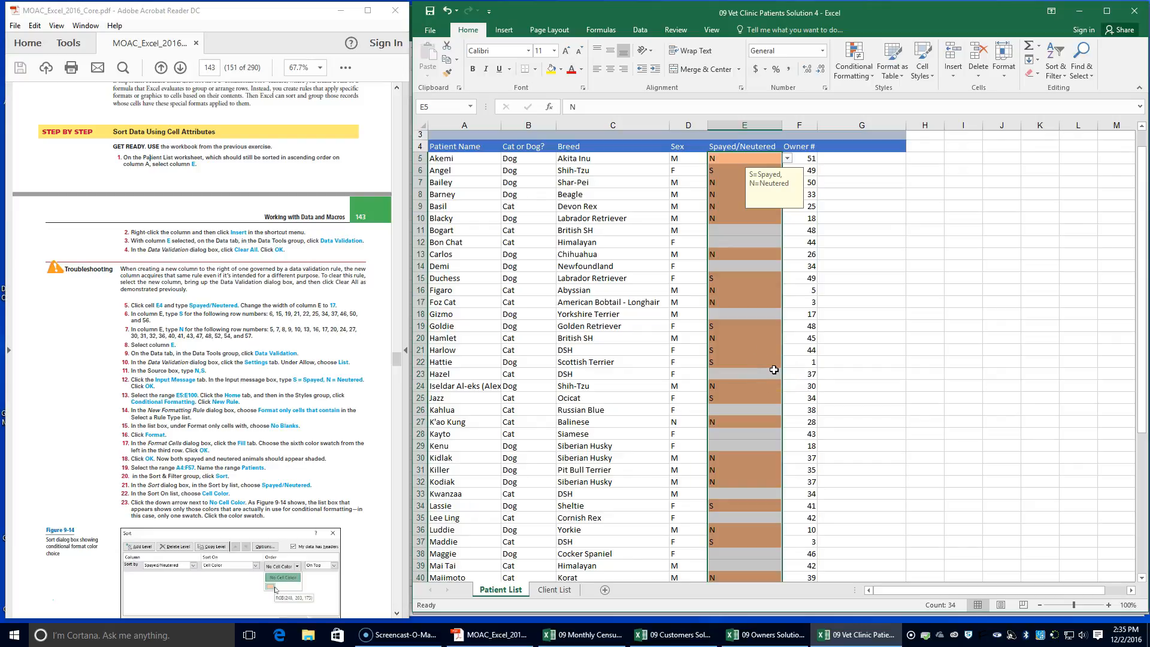
pyautogui.scroll(1, 477, 297)
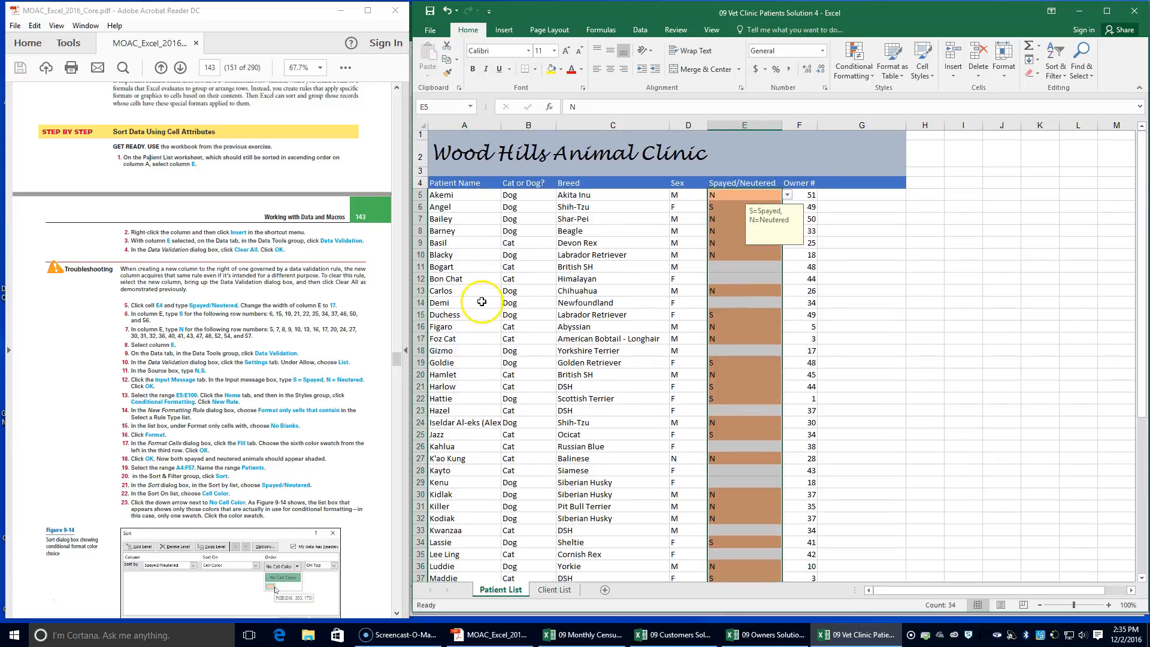
pyautogui.click(445, 184)
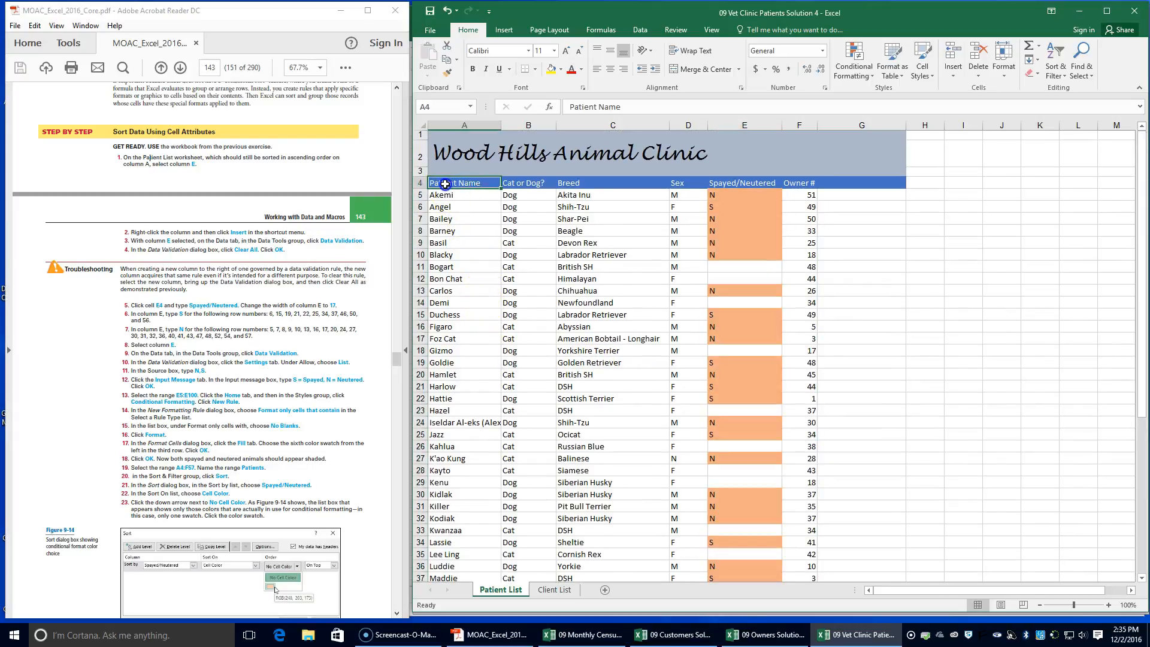
pyautogui.moveTo(445, 184); pyautogui.dragTo(787, 559)
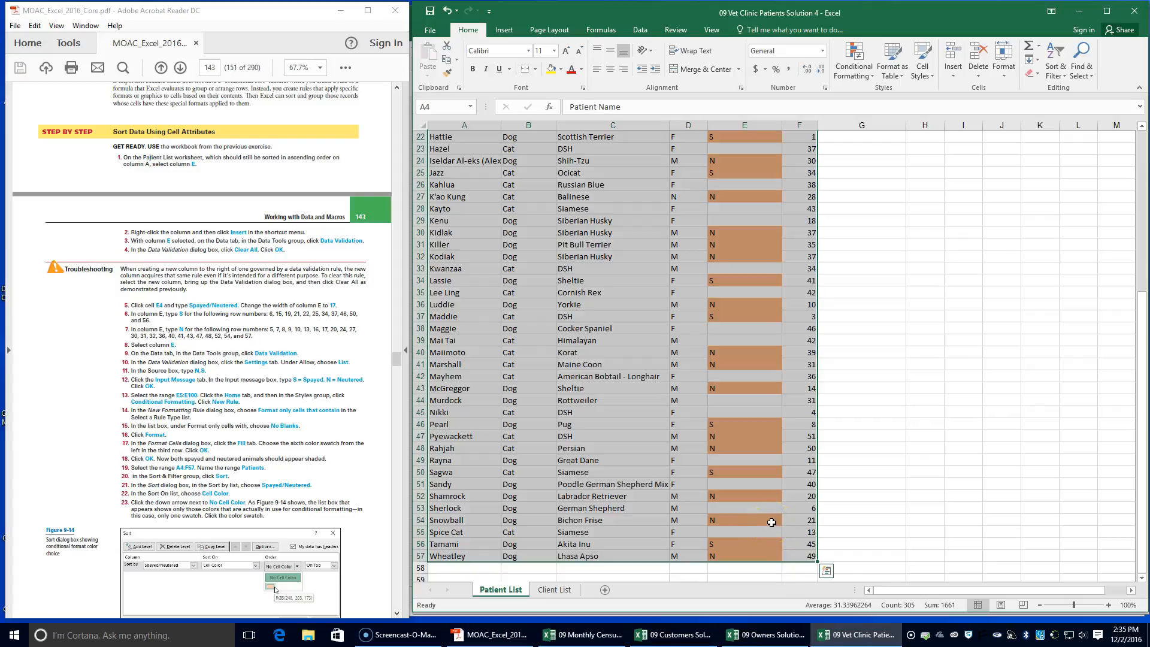
pyautogui.click(443, 106)
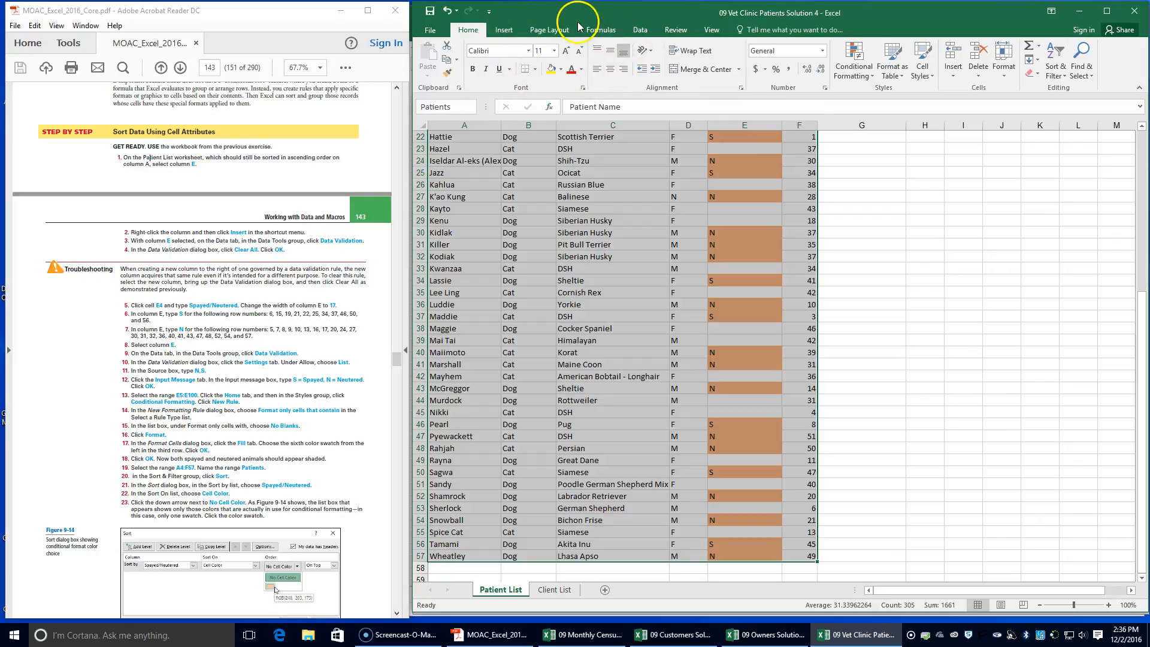
# Open a custom sort for the Patients range and set it to sort by Spayed/Neutered on Cell Color
pyautogui.click(666, 62)
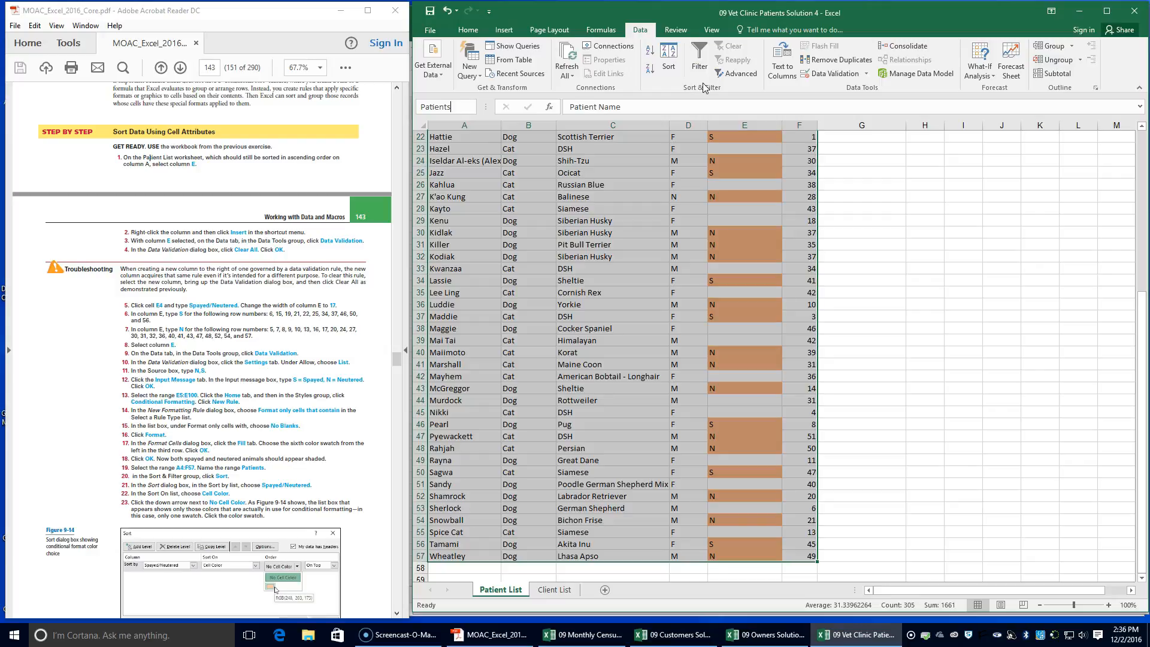
pyautogui.click(669, 66)
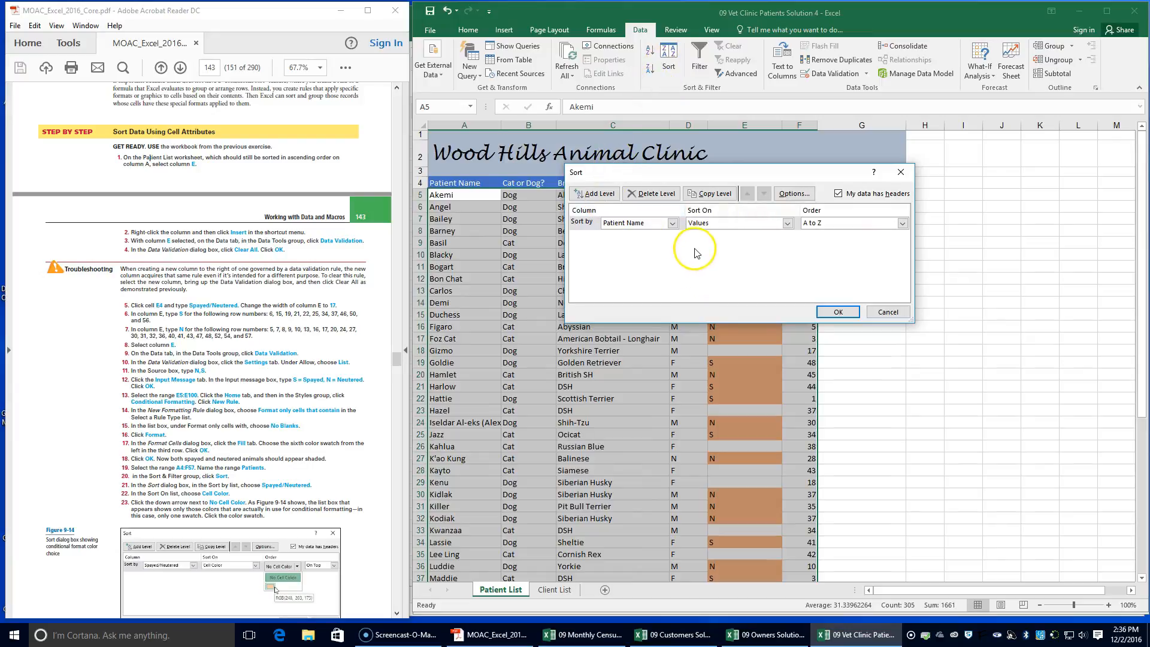
pyautogui.click(672, 223)
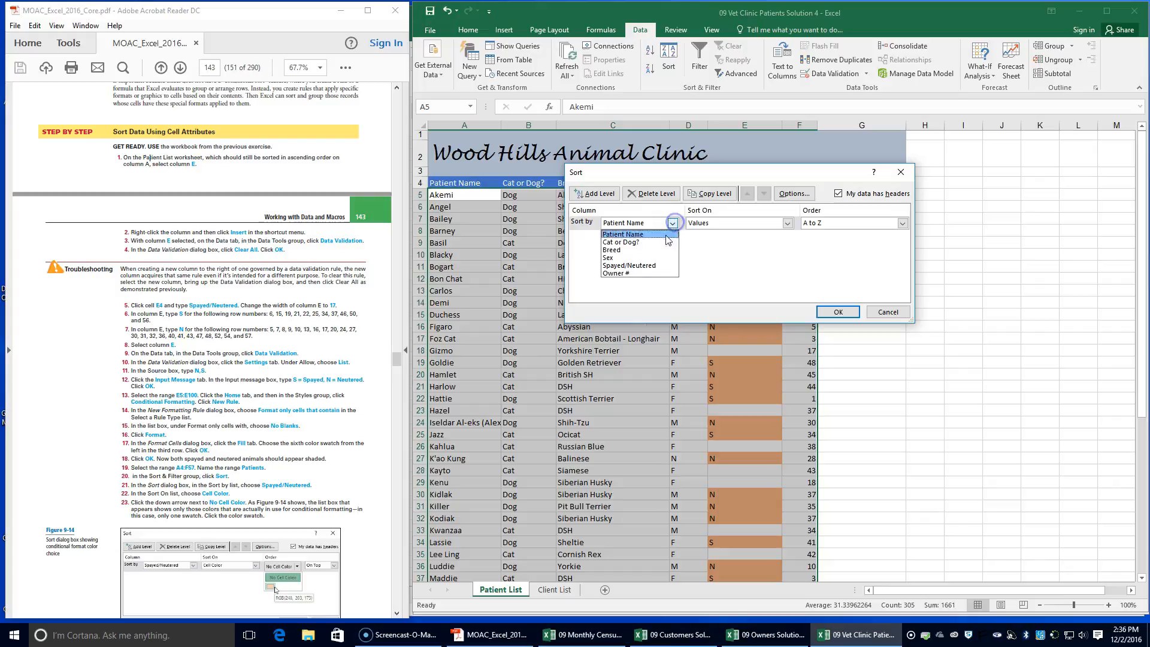
pyautogui.click(642, 268)
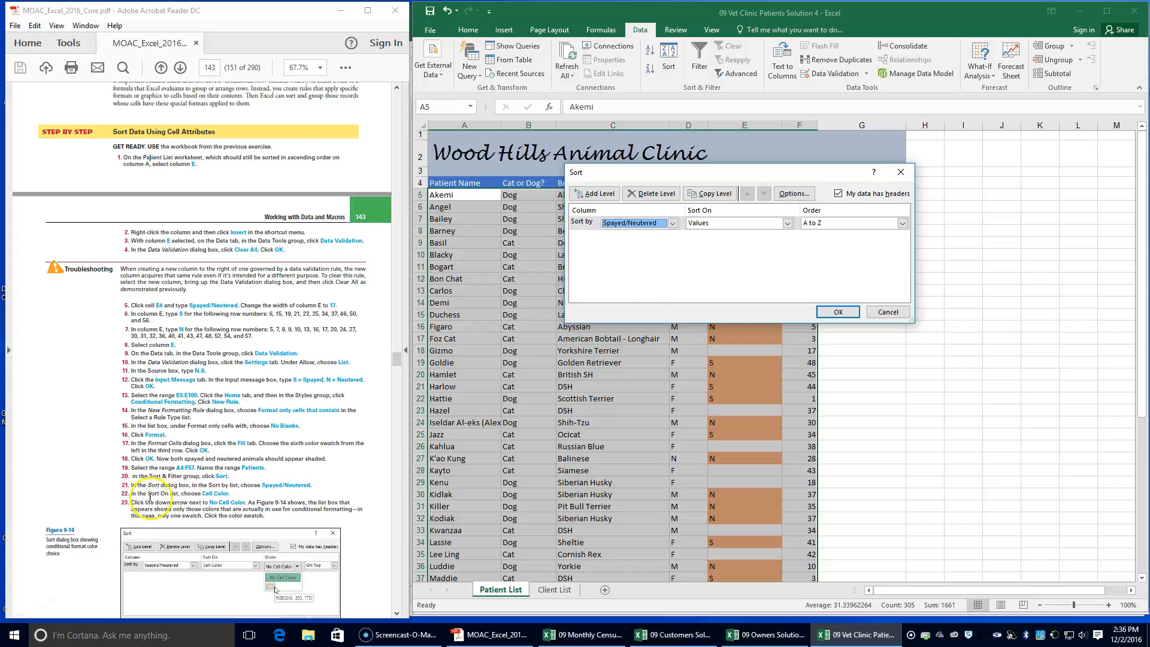
pyautogui.click(788, 223)
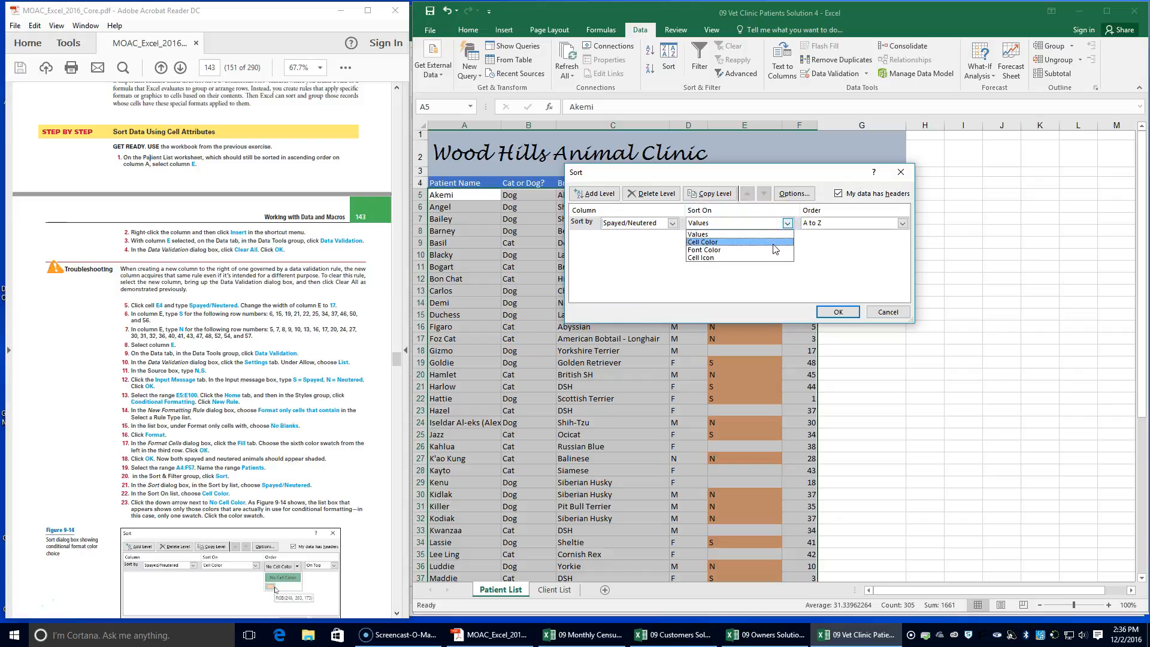
pyautogui.click(773, 243)
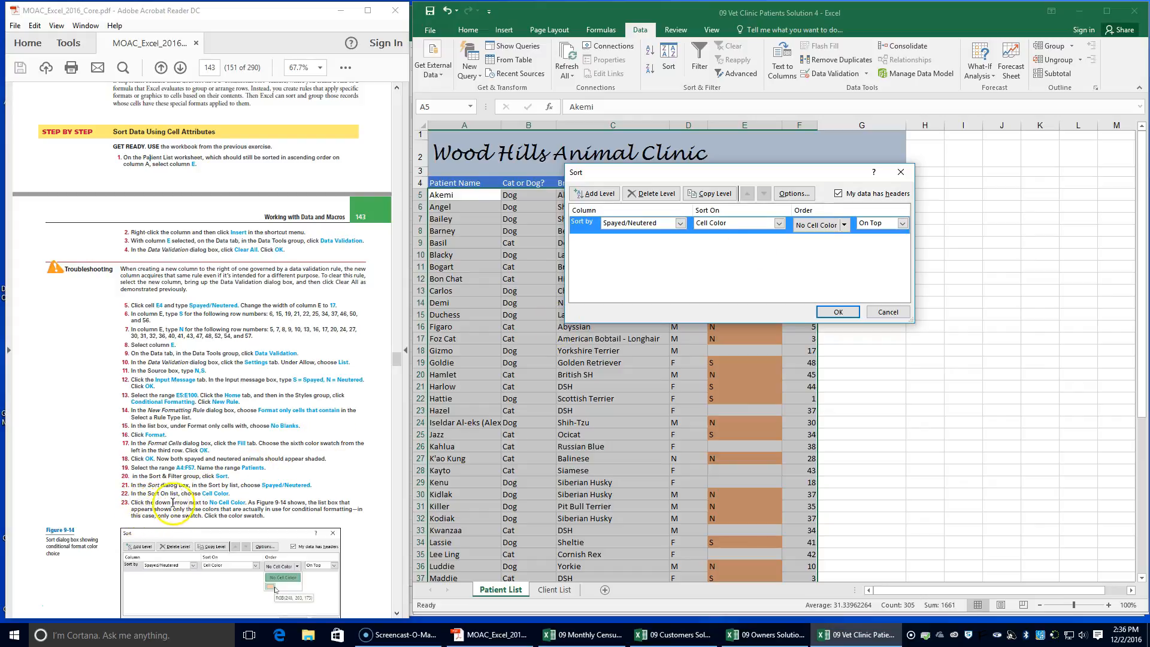
# Set the sort order to the orange cell color On Top, checking it against the textbook's Figure 9-14
pyautogui.click(845, 225)
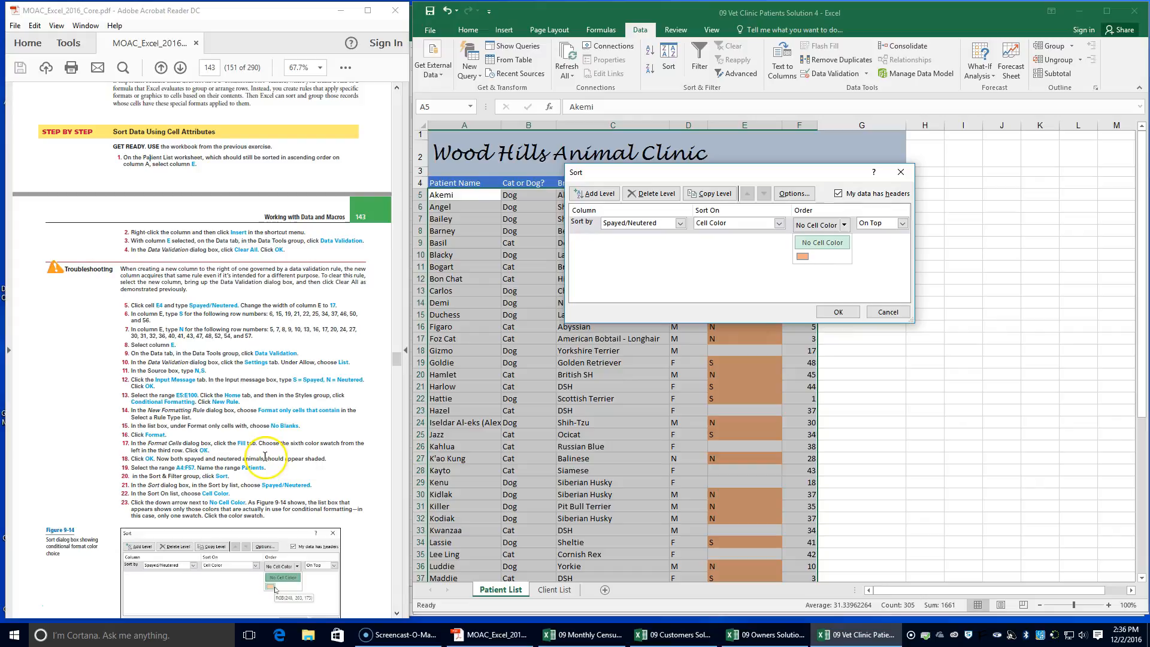
pyautogui.scroll(-1, 272, 457)
pyautogui.scroll(-1, 264, 456)
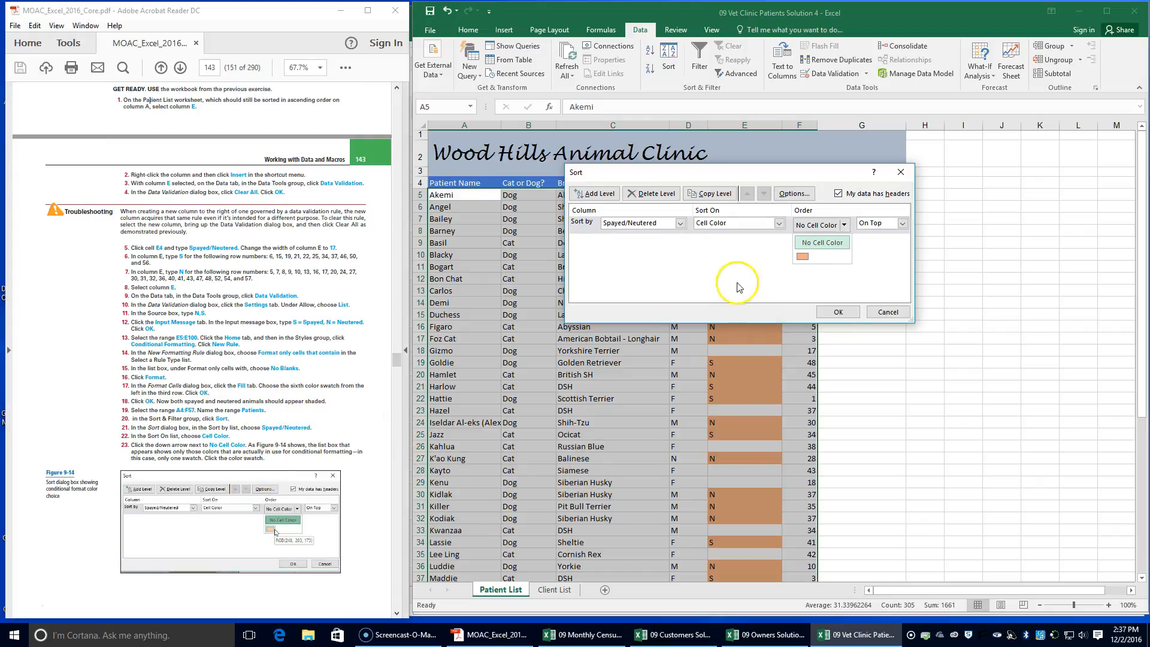
pyautogui.scroll(-3, 203, 437)
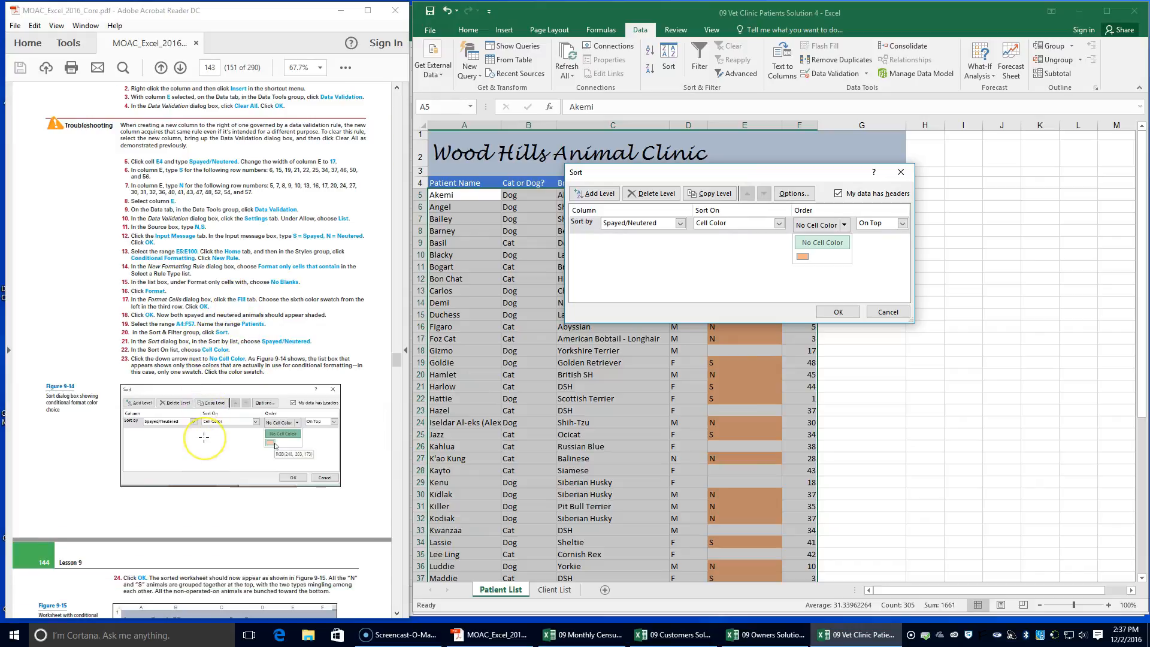
pyautogui.scroll(-1, 203, 437)
pyautogui.click(802, 256)
pyautogui.scroll(-2, 278, 448)
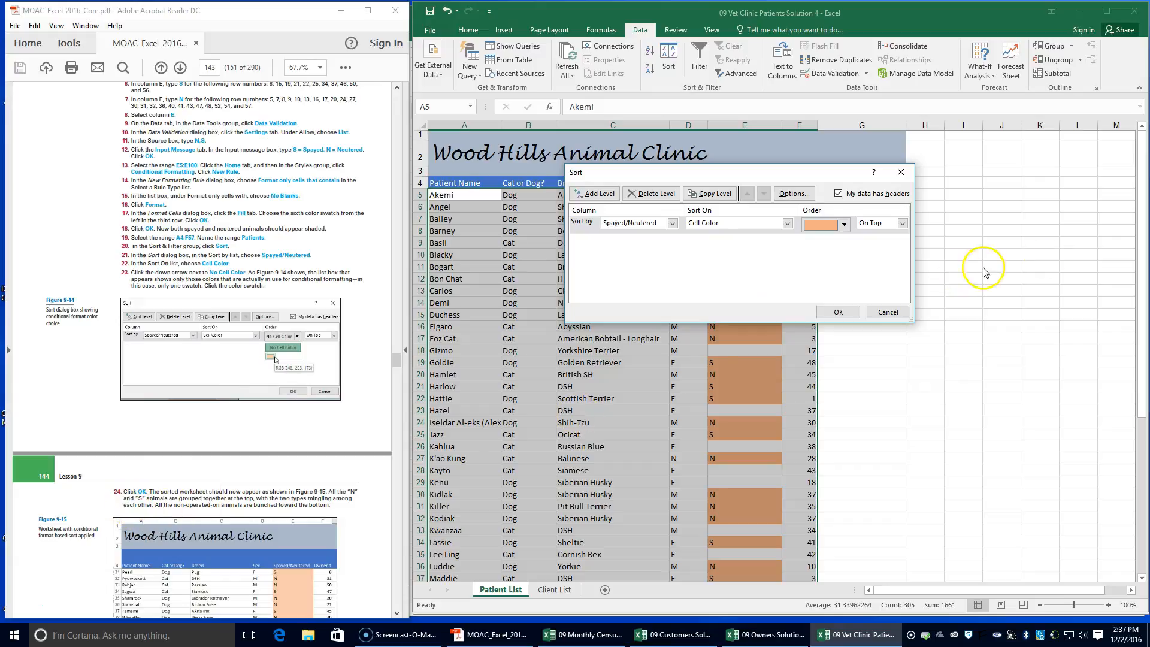
# Apply the cell-color sort to the patient list and compare the sorted rows with the textbook's Figure 9-15
pyautogui.click(838, 311)
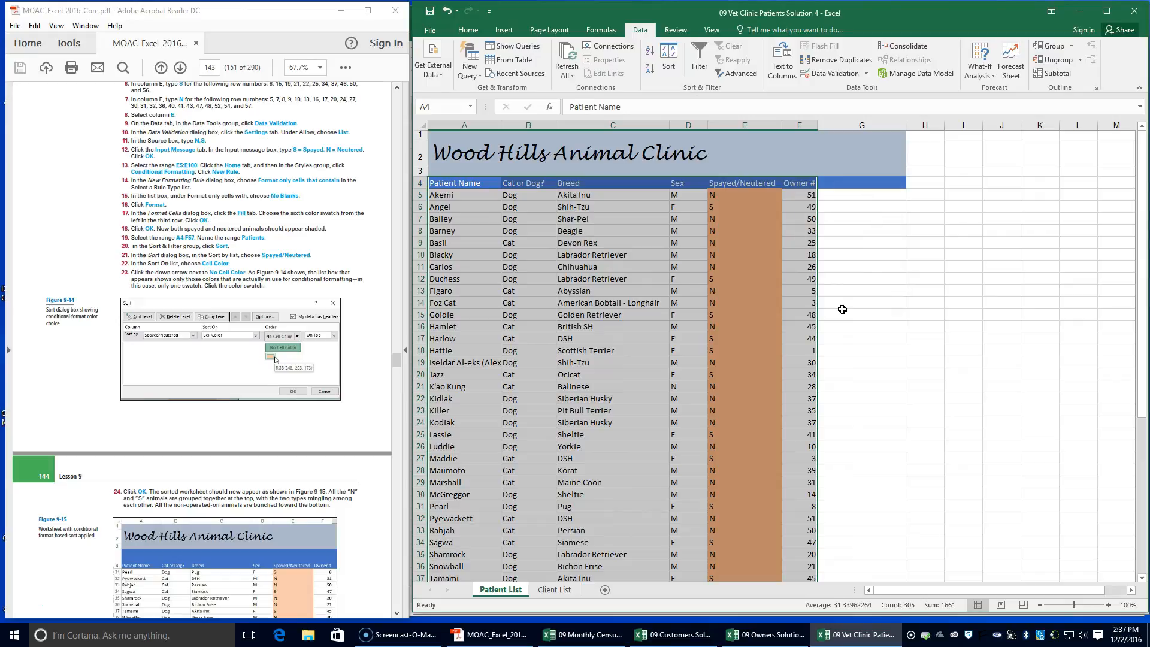
pyautogui.scroll(-3, 252, 503)
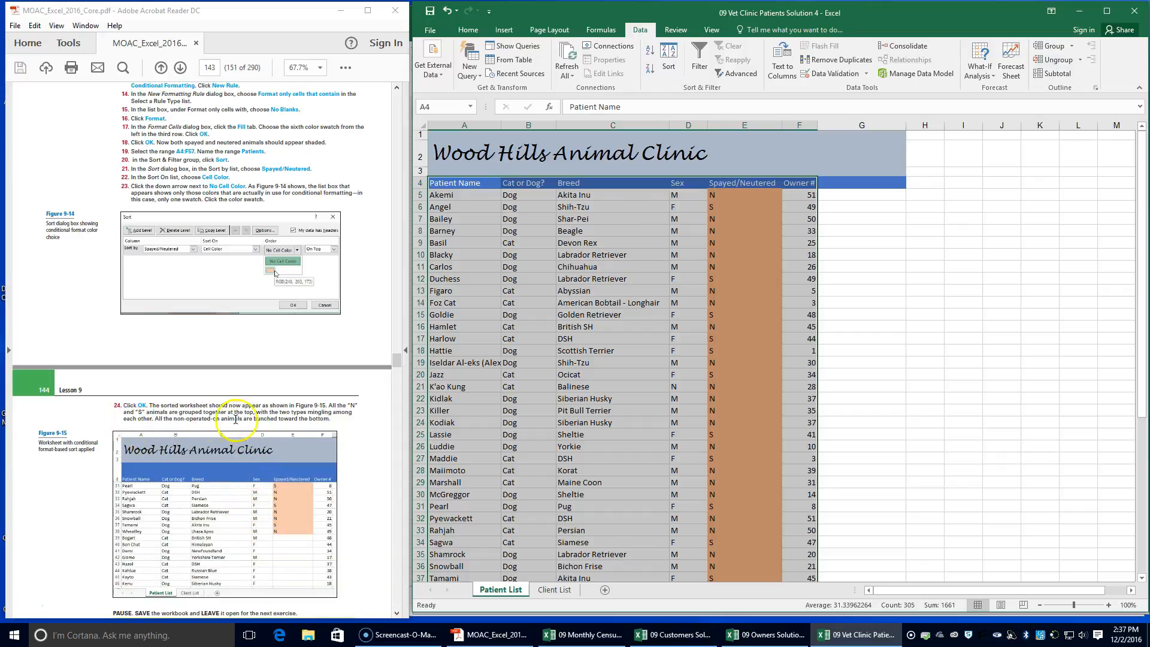
pyautogui.scroll(-9, 711, 434)
pyautogui.scroll(1, 714, 429)
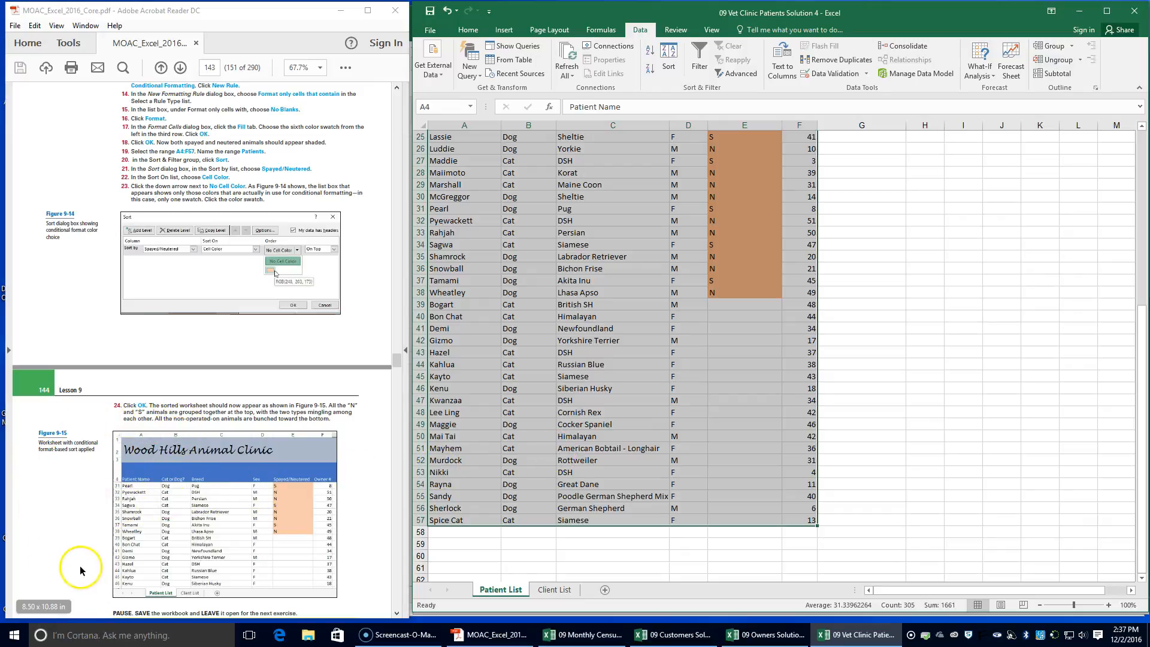
pyautogui.scroll(-2, 60, 539)
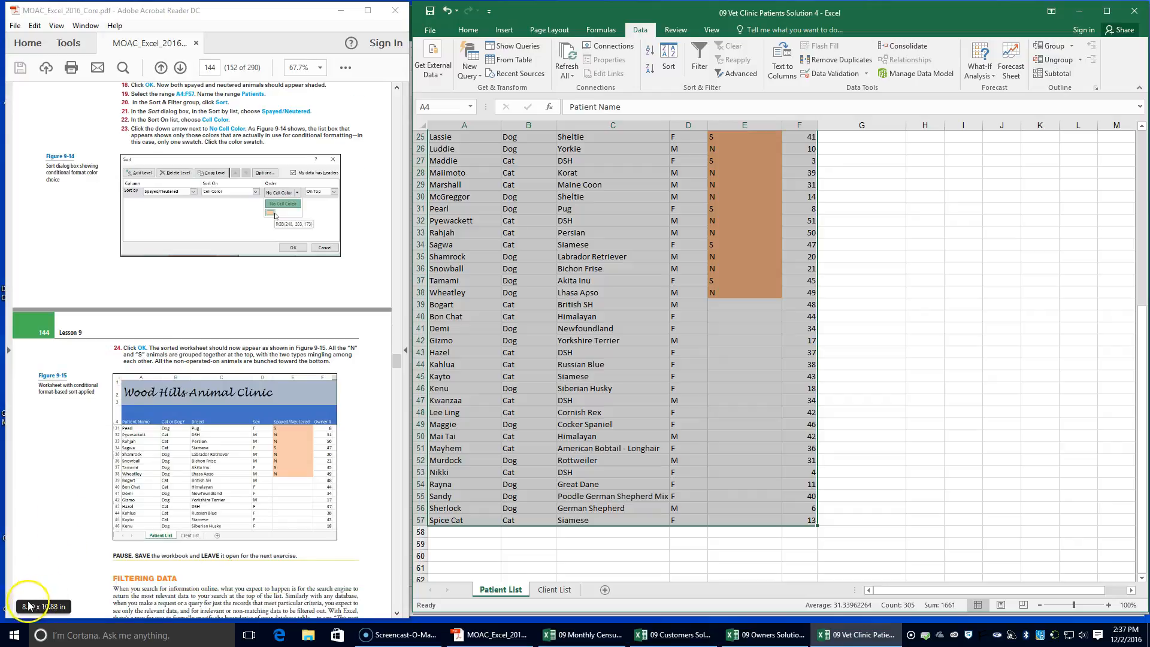
# Following the textbook's Use AutoFilter exercise, save the workbook as 09 Vet Clinic Patients Solution 5 in the Lesson 9 folder
pyautogui.scroll(-2, 174, 495)
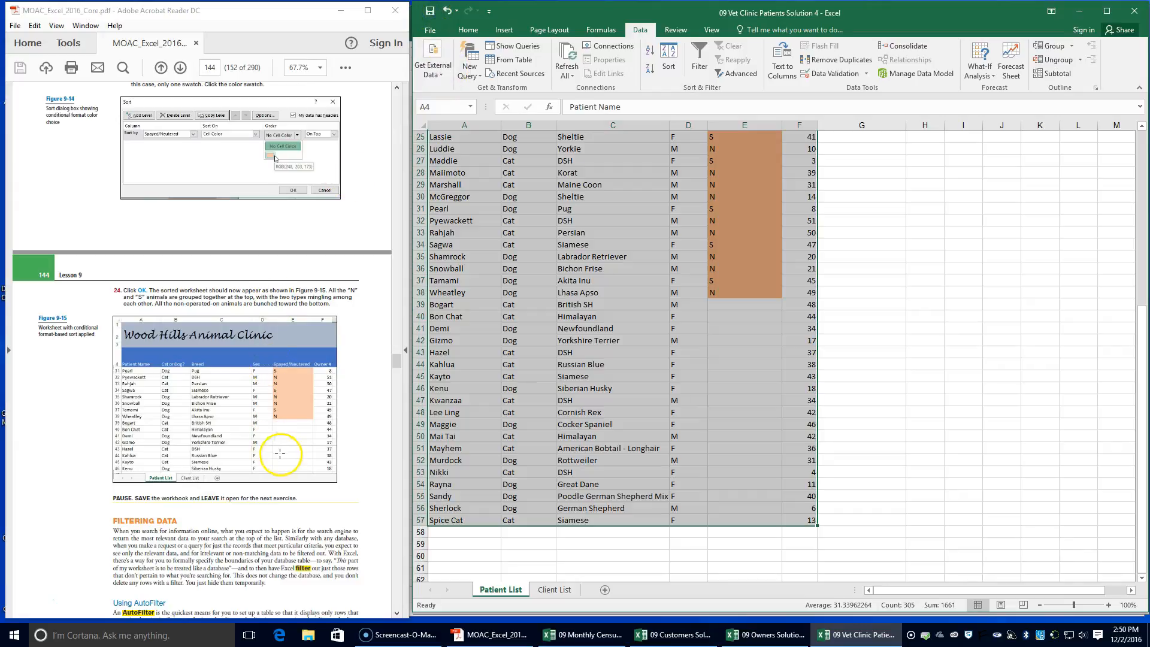
pyautogui.scroll(-7, 279, 454)
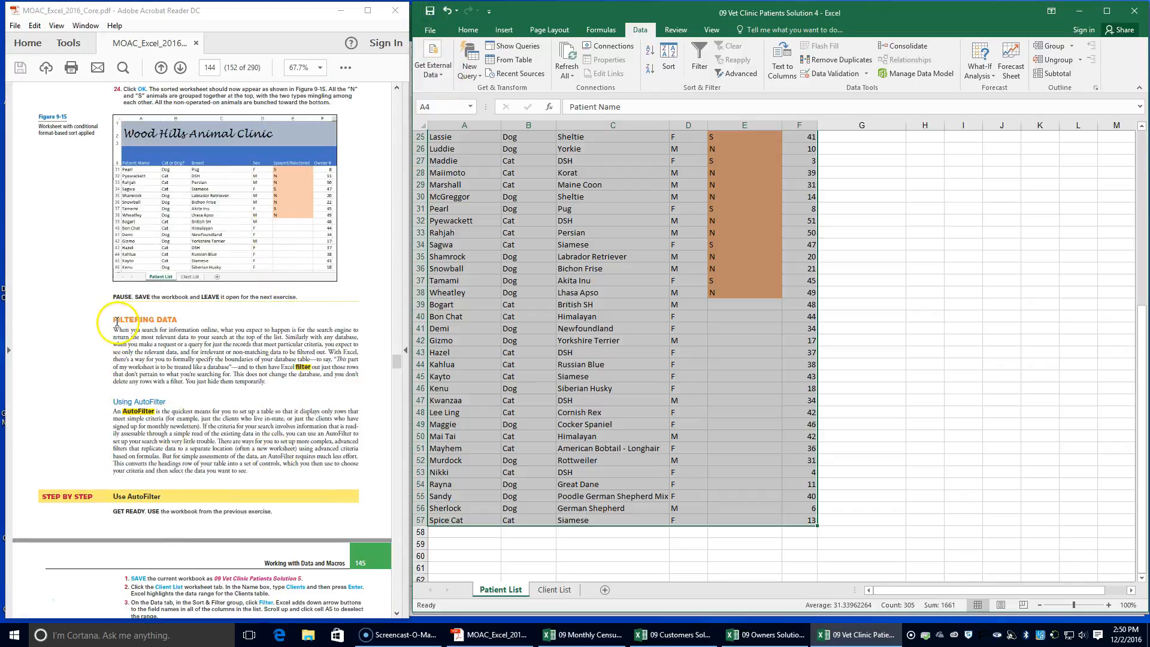
pyautogui.scroll(-3, 168, 377)
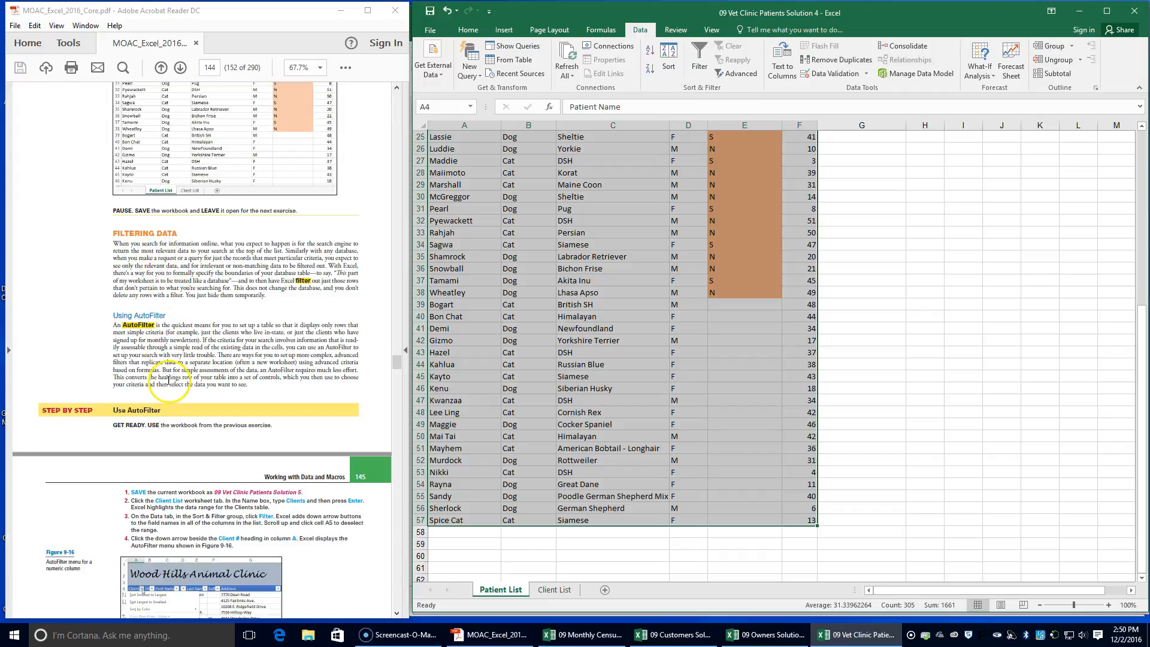
pyautogui.scroll(-1, 169, 379)
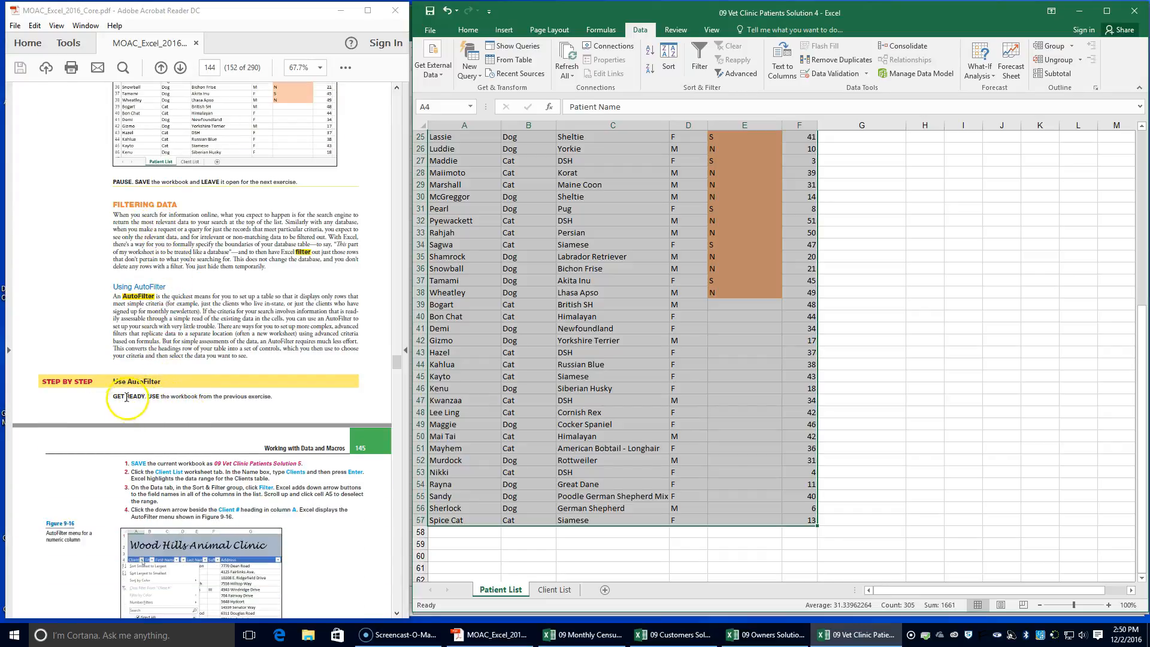
pyautogui.click(430, 30)
pyautogui.click(439, 149)
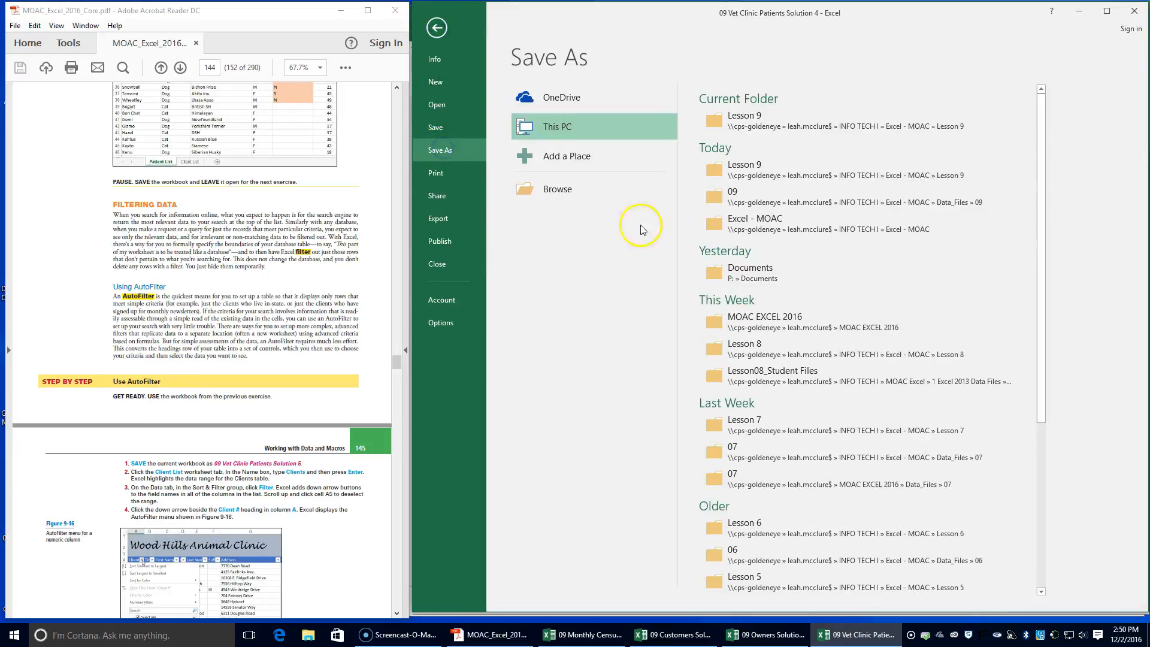
pyautogui.click(728, 123)
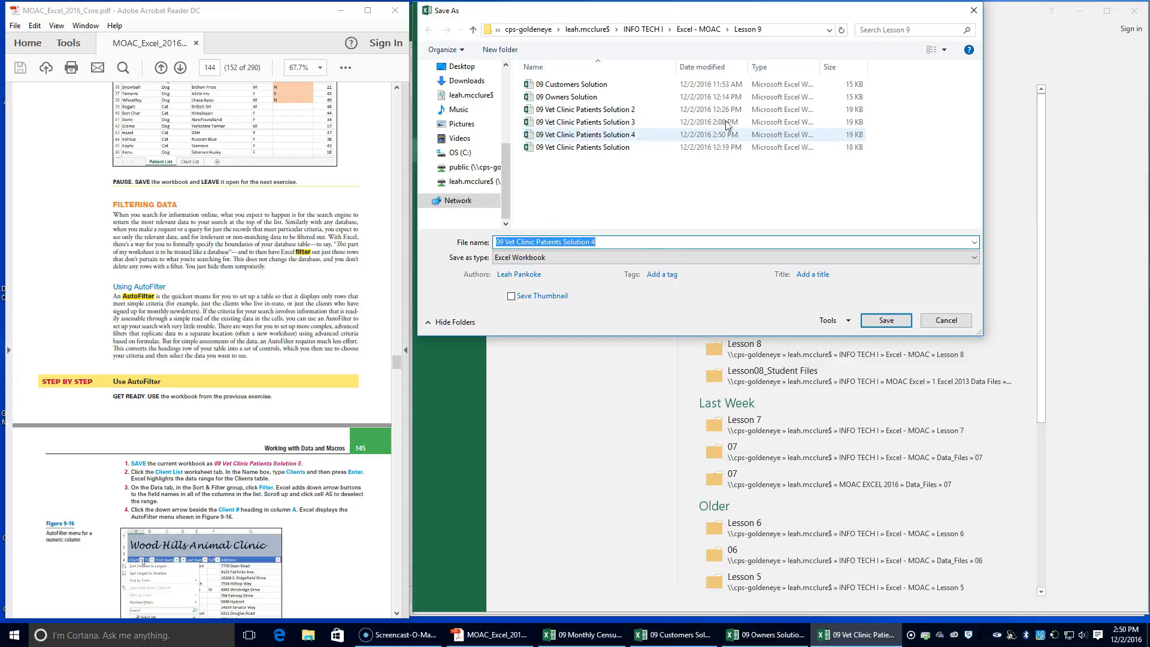
pyautogui.click(594, 242)
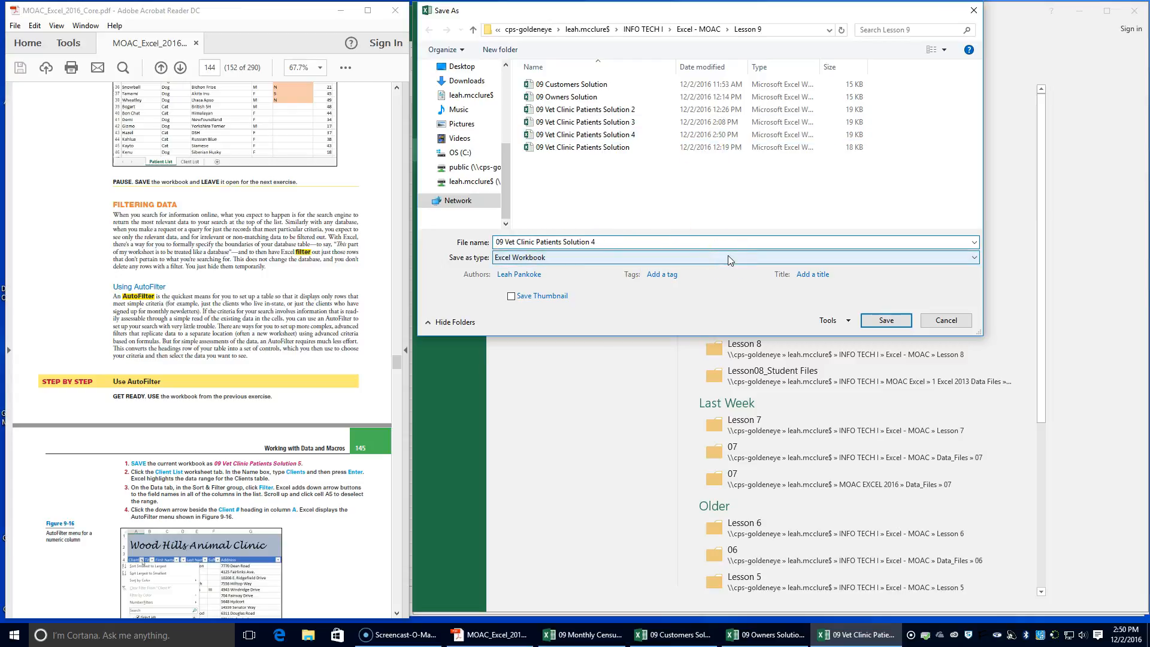
pyautogui.press('BackSpace')
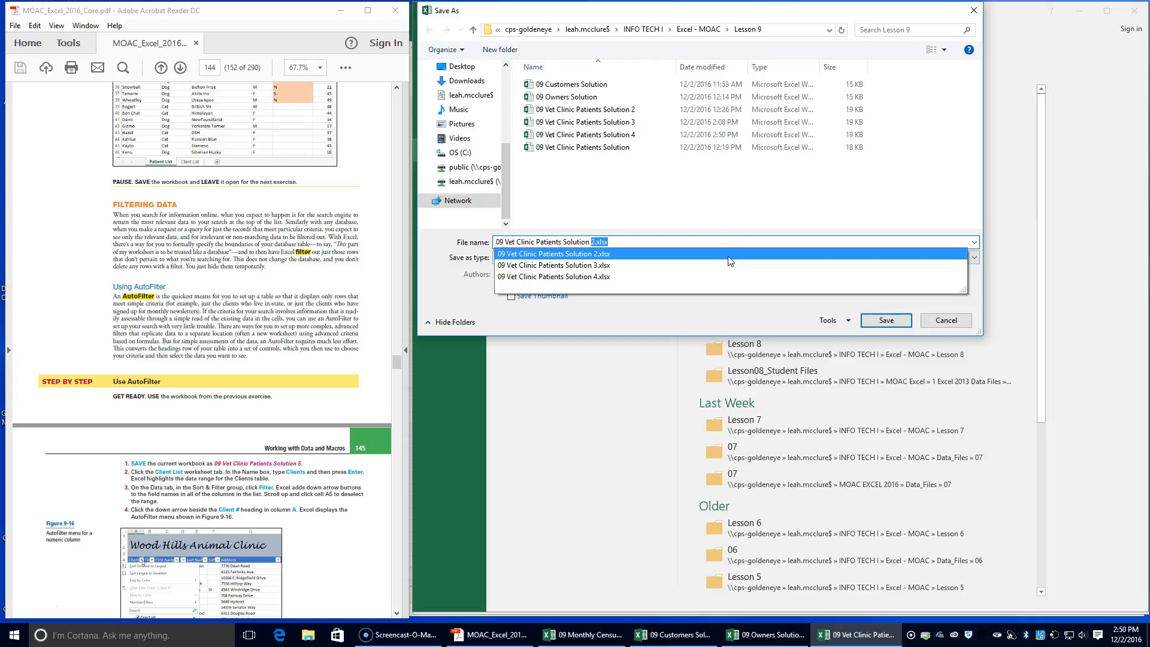
pyautogui.write('5')
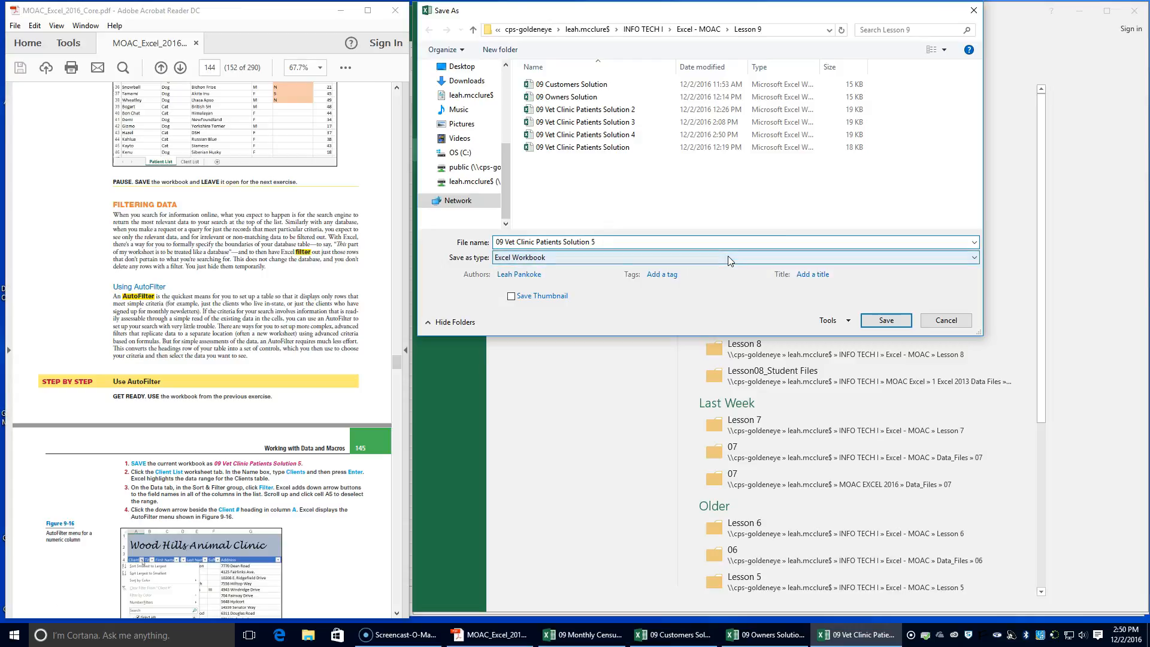
pyautogui.press('Return')
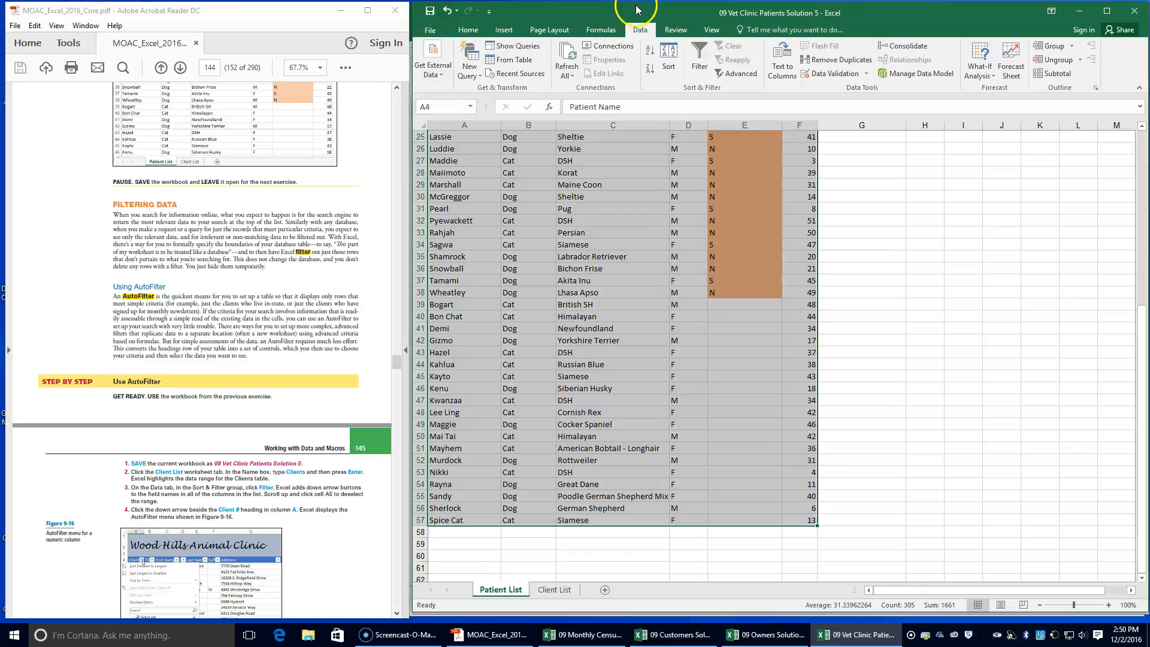
# Go to the Client List worksheet and select the named range Clients
pyautogui.click(555, 590)
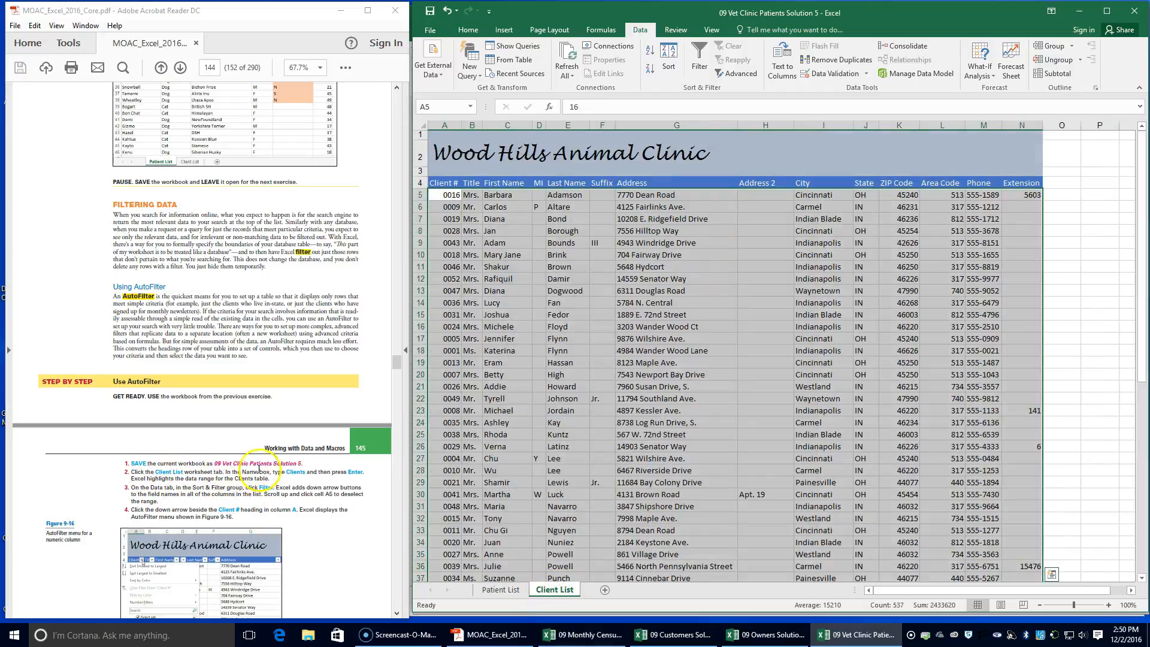
pyautogui.click(453, 106)
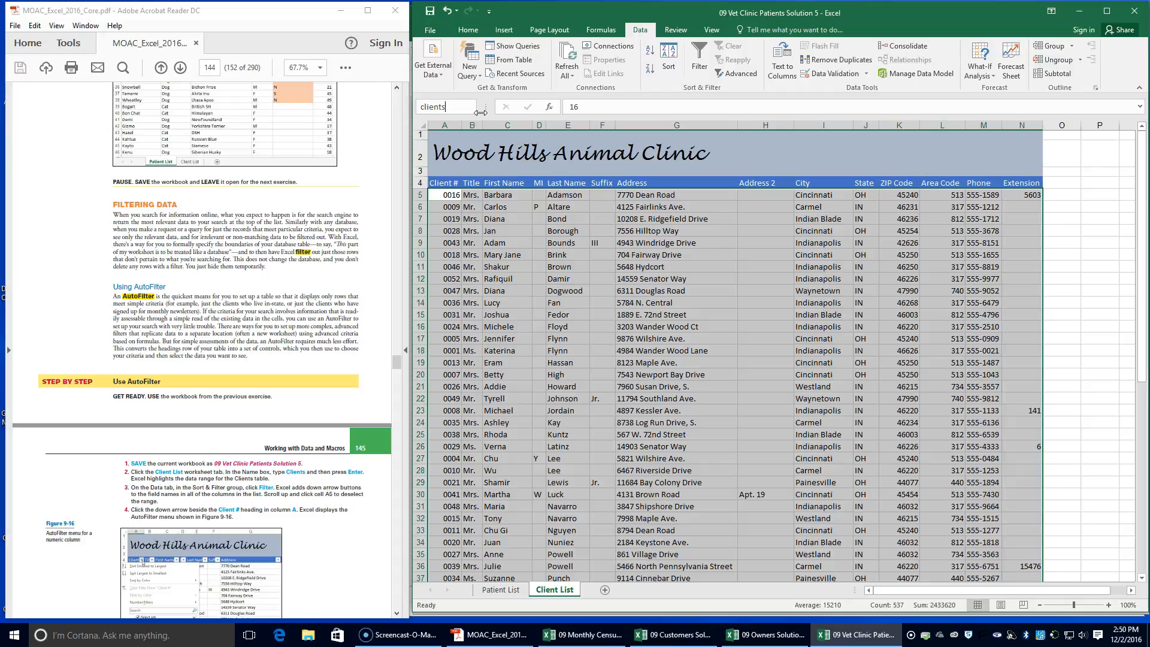
pyautogui.press('Return')
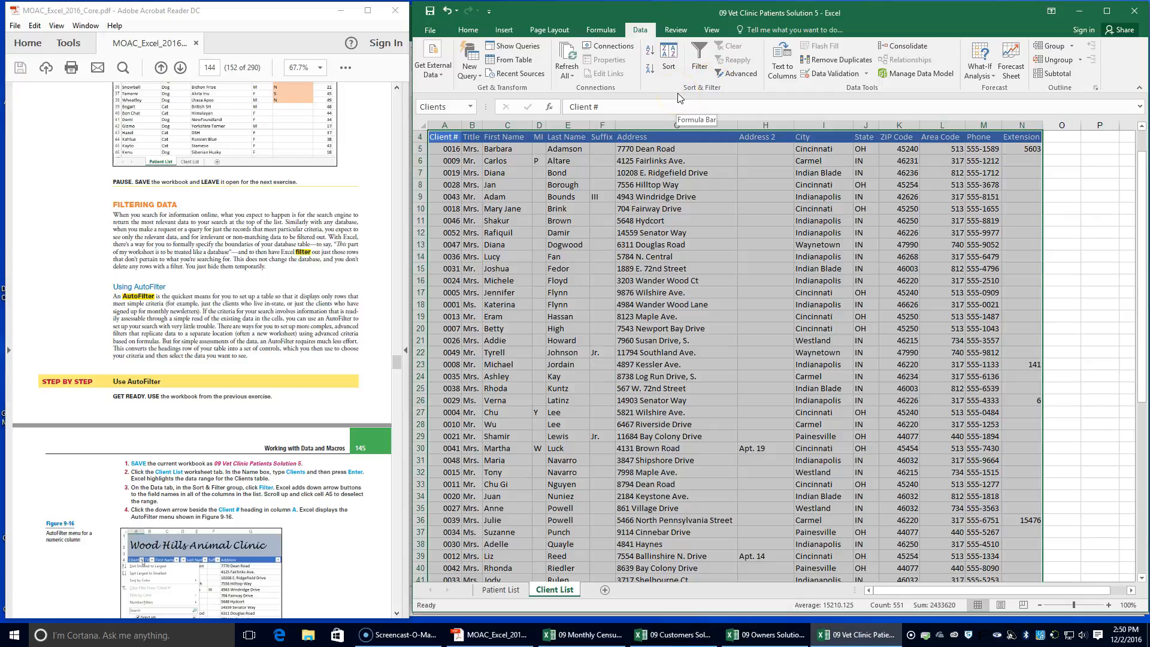
# Turn on AutoFilter for the Clients range and select cell A5 to deselect the range
pyautogui.click(703, 56)
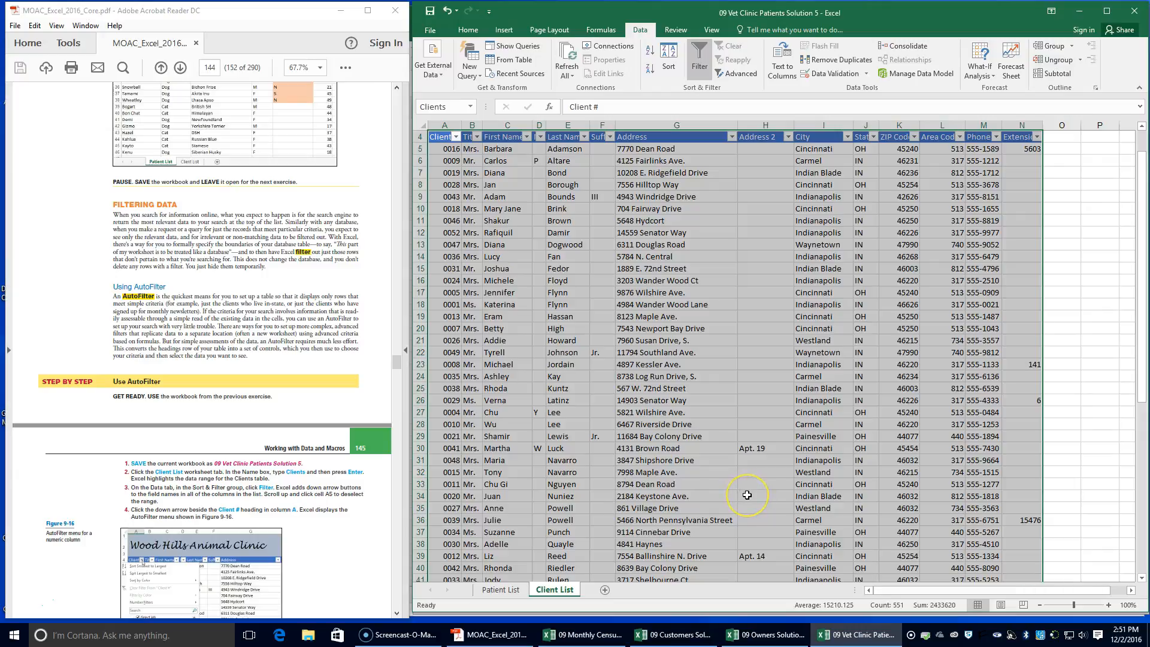
pyautogui.scroll(1, 747, 495)
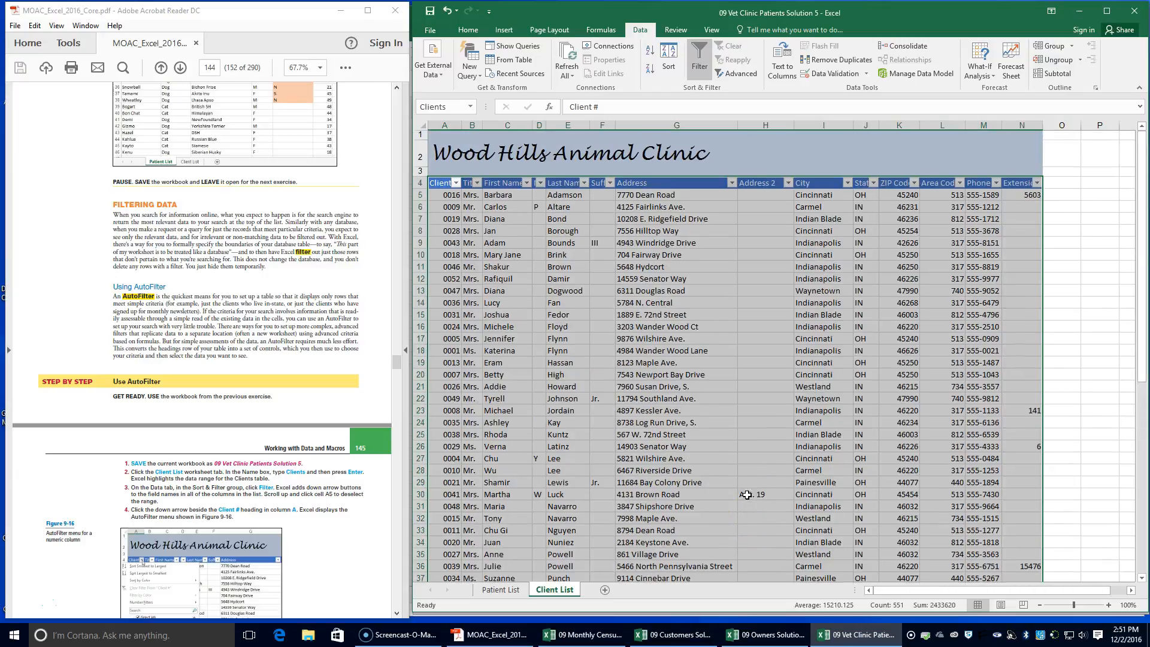
pyautogui.click(443, 195)
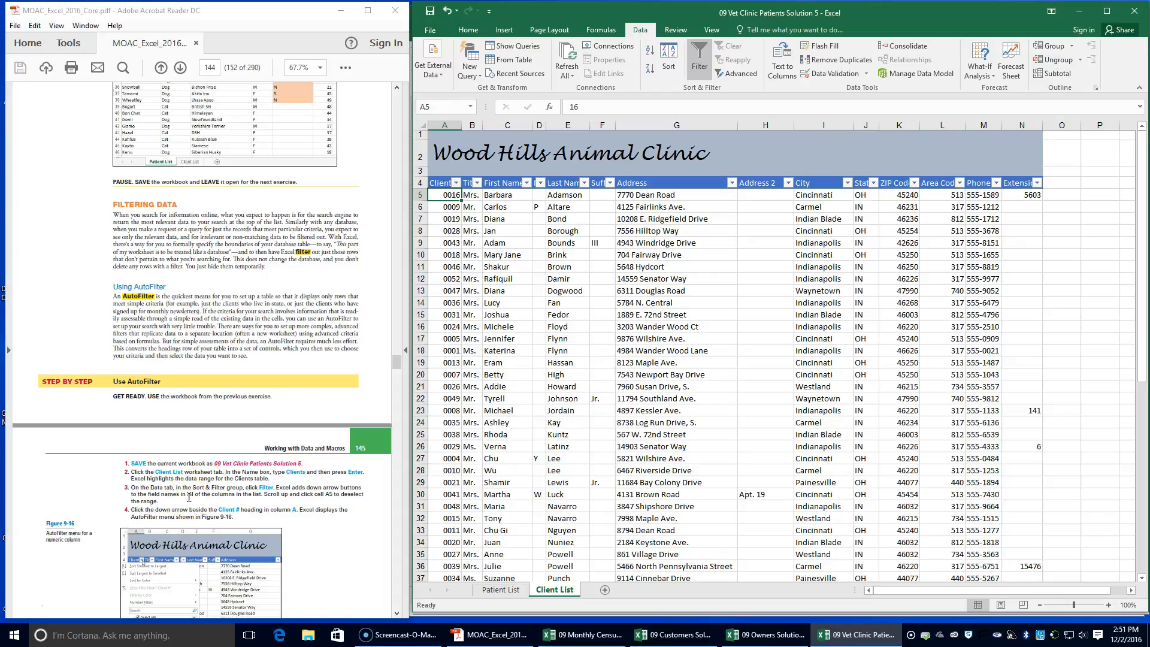
# Sort the client table by Client # from smallest to largest using that heading's AutoFilter options
pyautogui.scroll(-3, 189, 497)
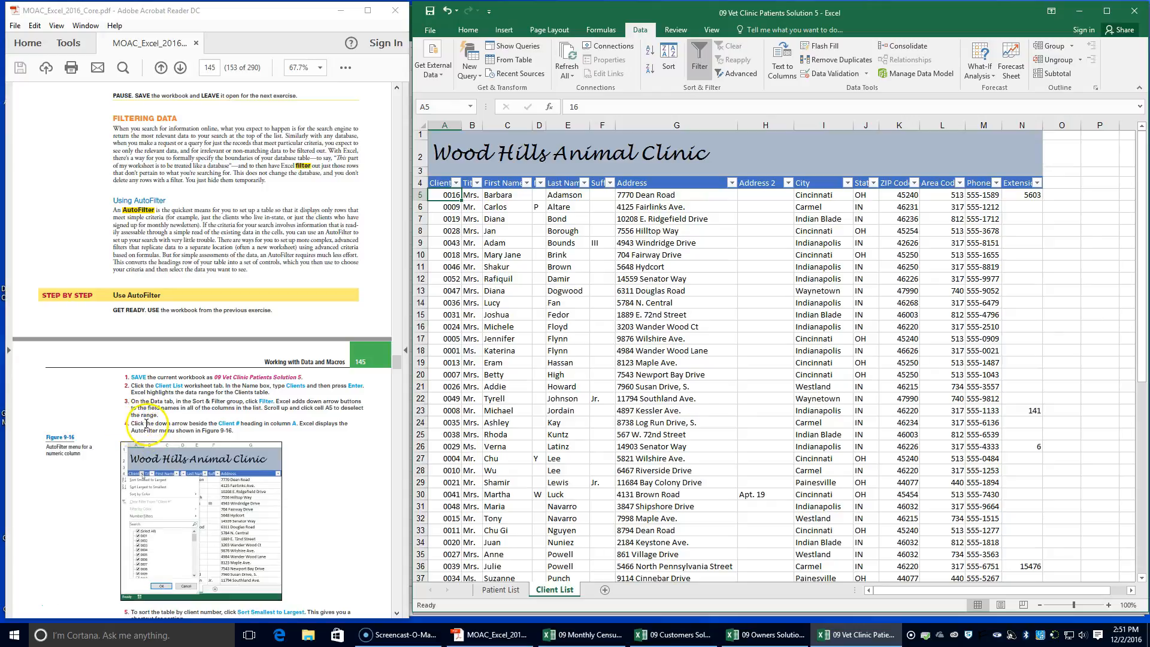
pyautogui.click(457, 183)
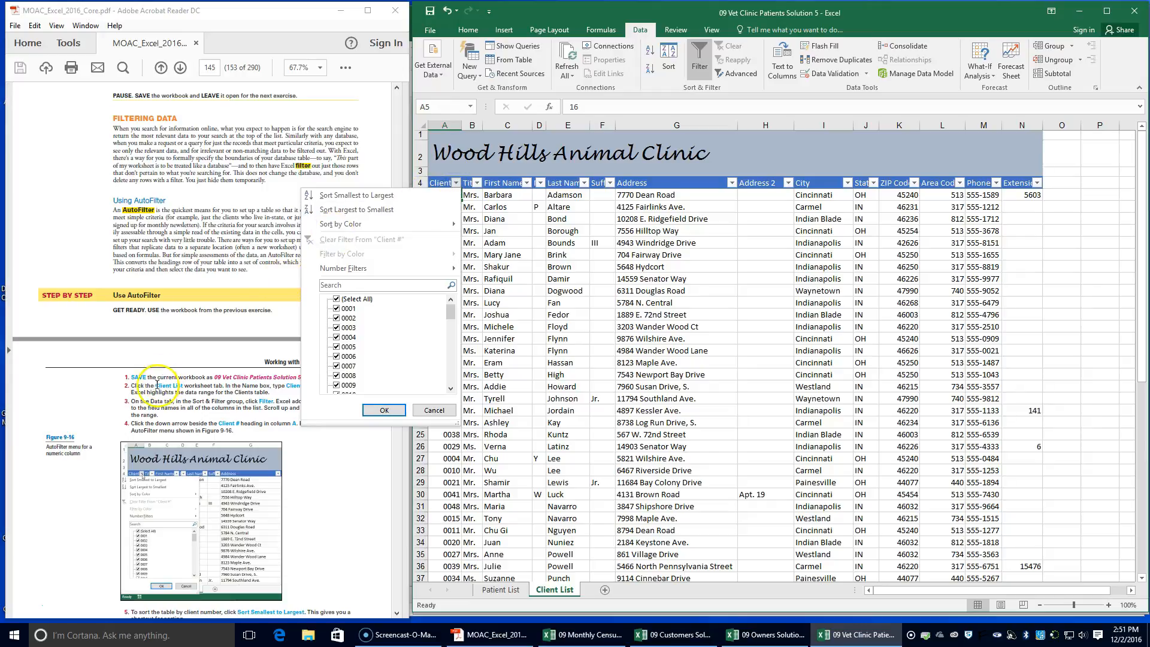
pyautogui.scroll(-2, 157, 383)
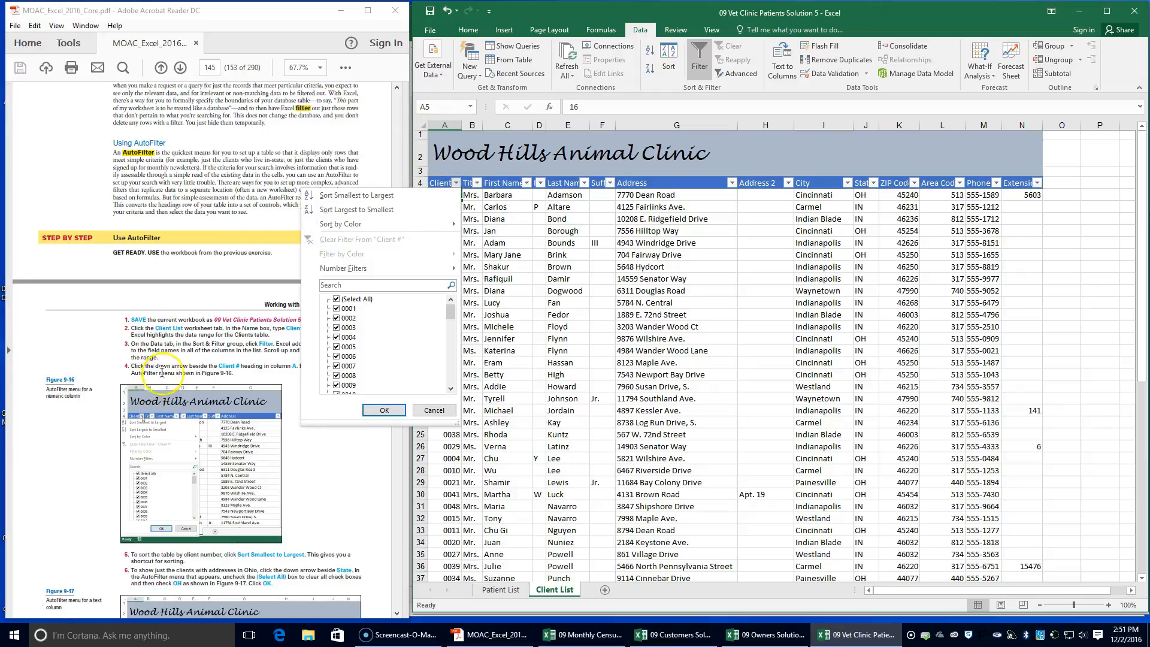
pyautogui.moveTo(406, 160); pyautogui.dragTo(417, 156)
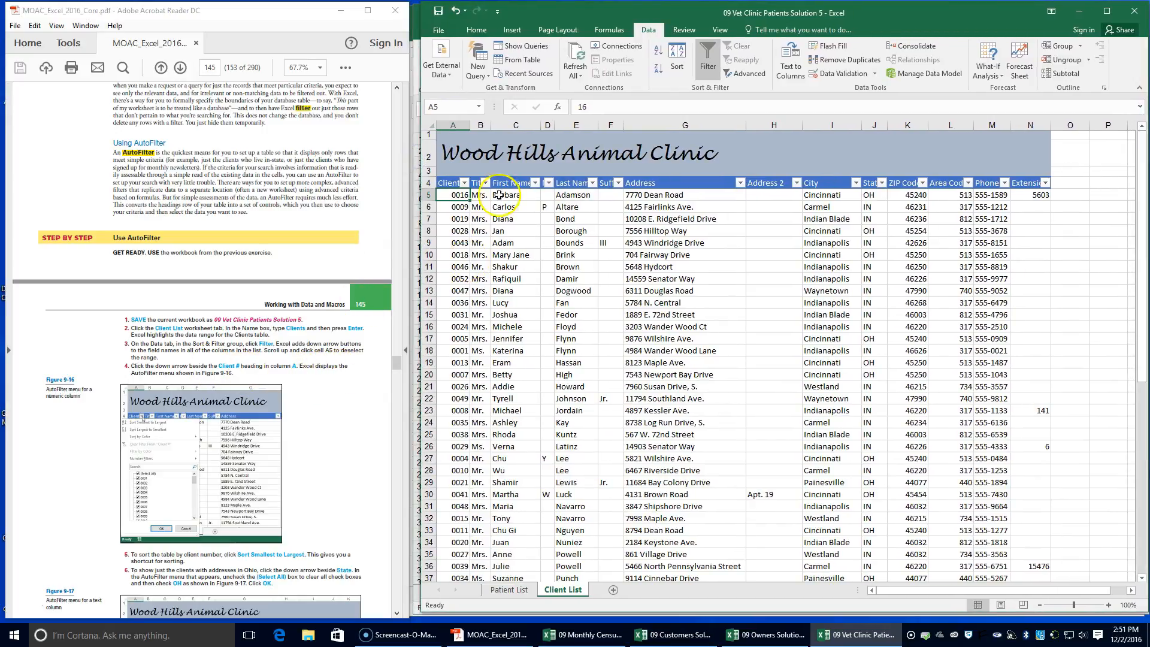
pyautogui.click(464, 184)
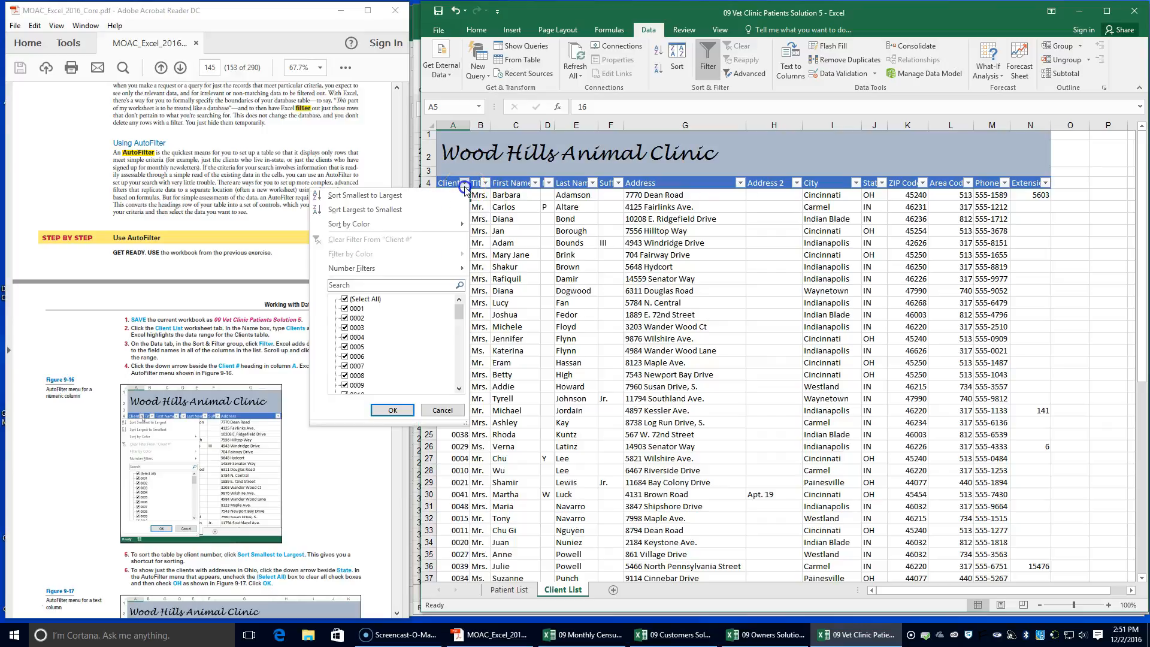
pyautogui.scroll(-2, 258, 450)
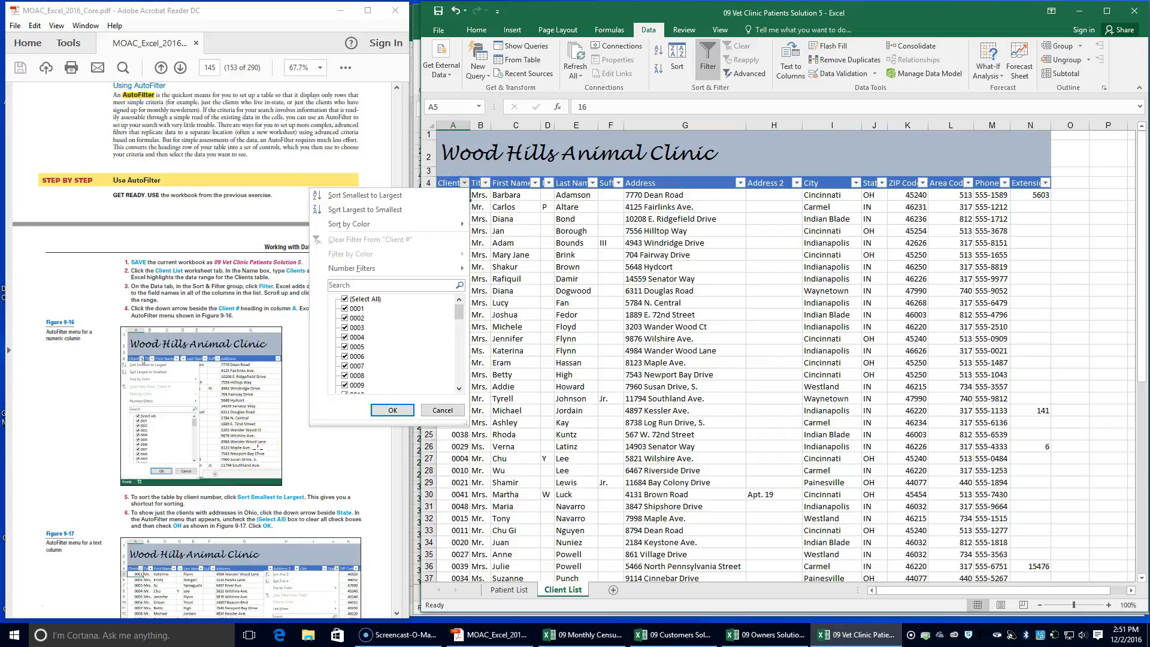
pyautogui.scroll(-1, 259, 450)
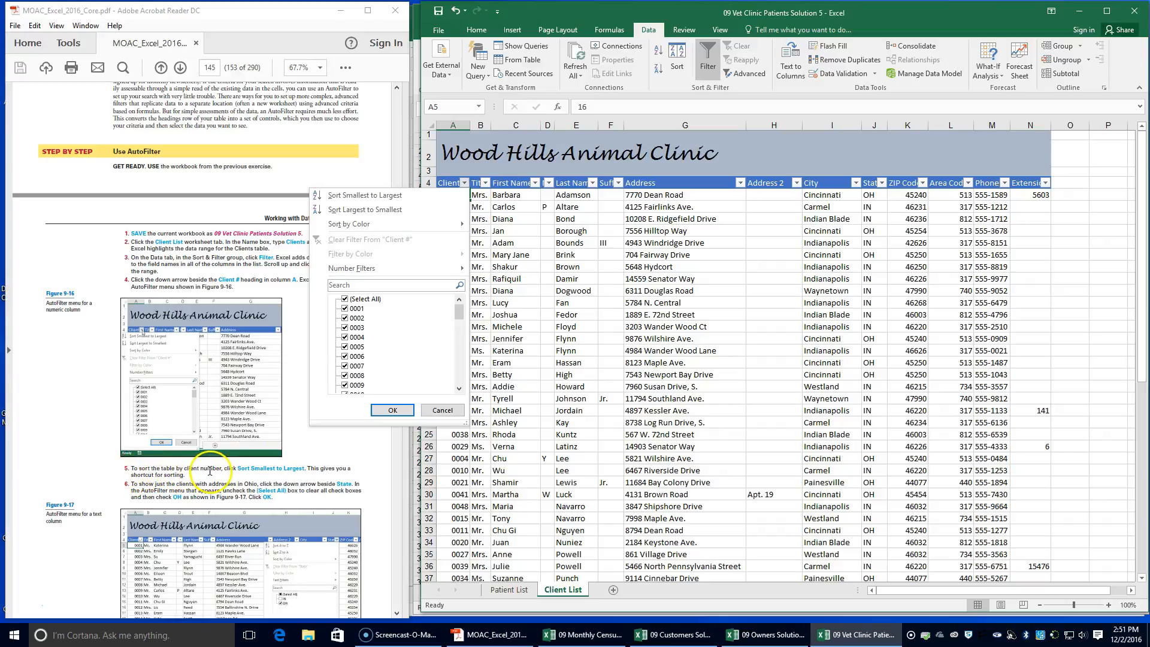
pyautogui.click(373, 196)
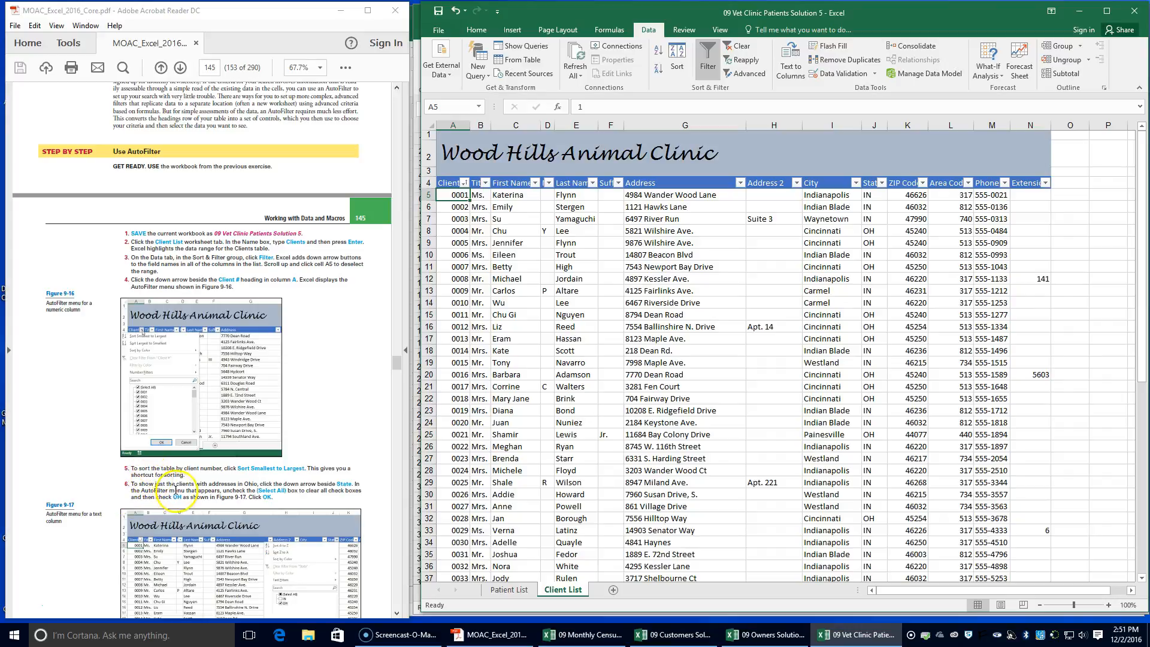
pyautogui.scroll(-2, 172, 497)
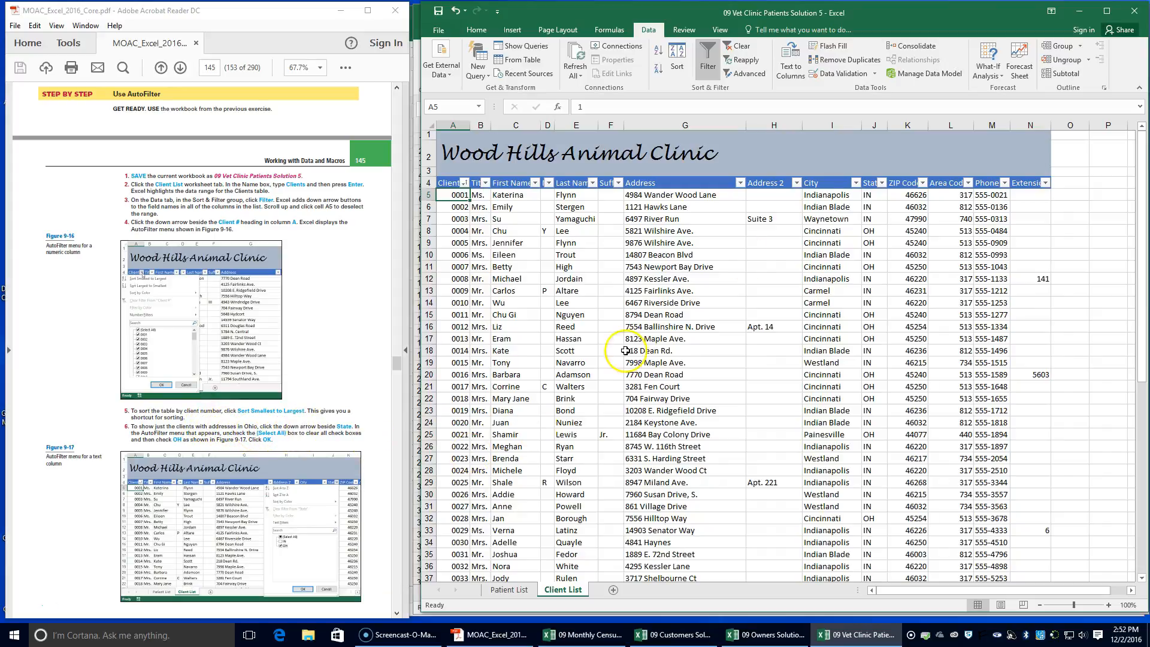
pyautogui.click(857, 182)
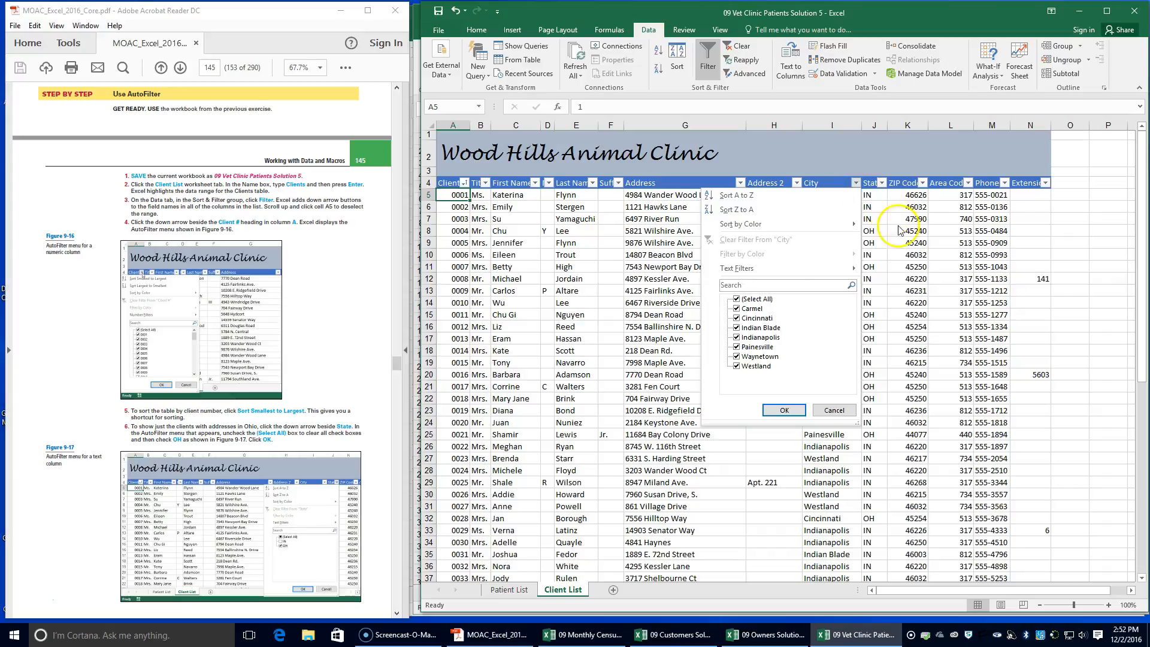
pyautogui.click(736, 300)
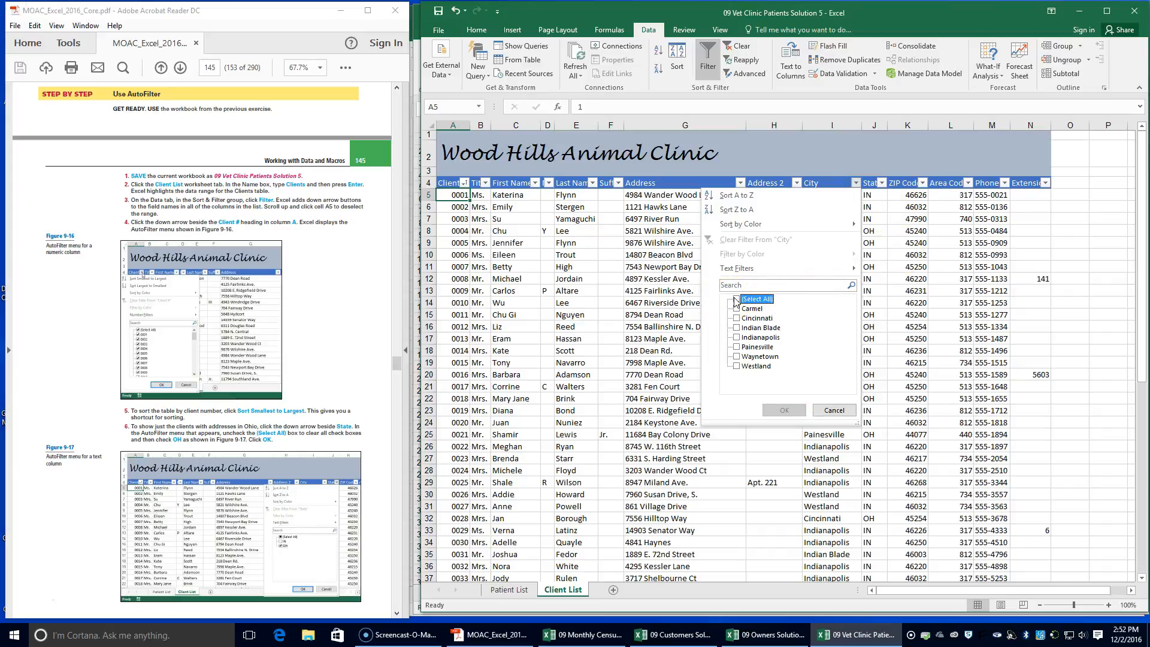
pyautogui.click(833, 410)
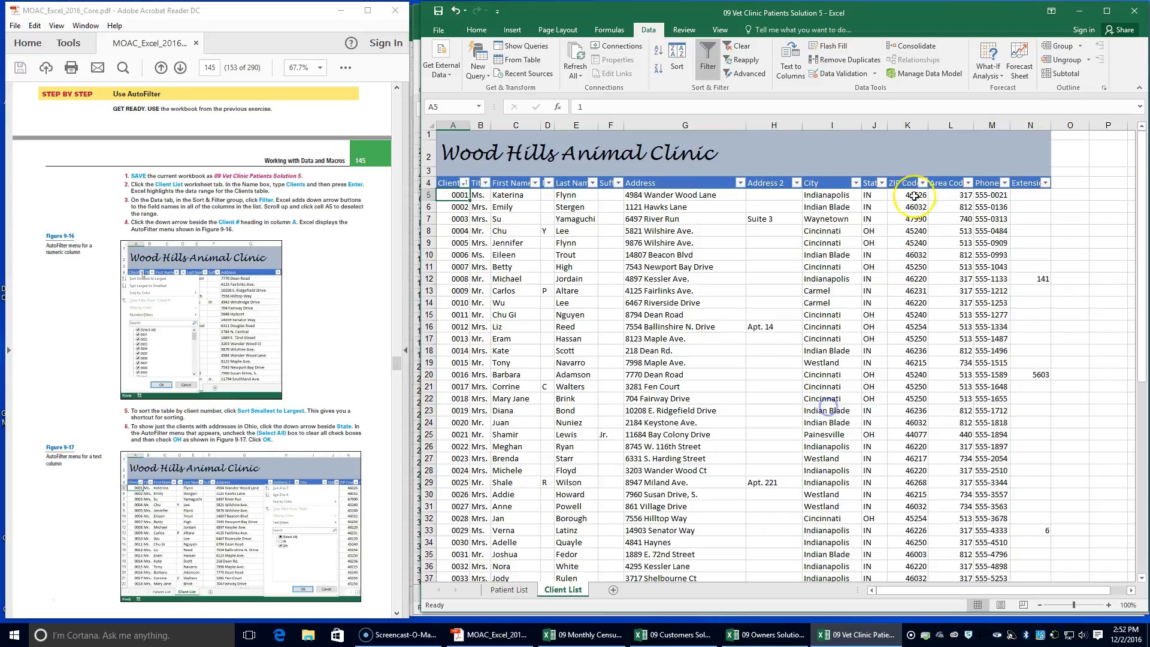
# Filter the State column to show only clients in OH, checking the selection against the textbook's Figure 9-17
pyautogui.click(882, 182)
pyautogui.click(758, 300)
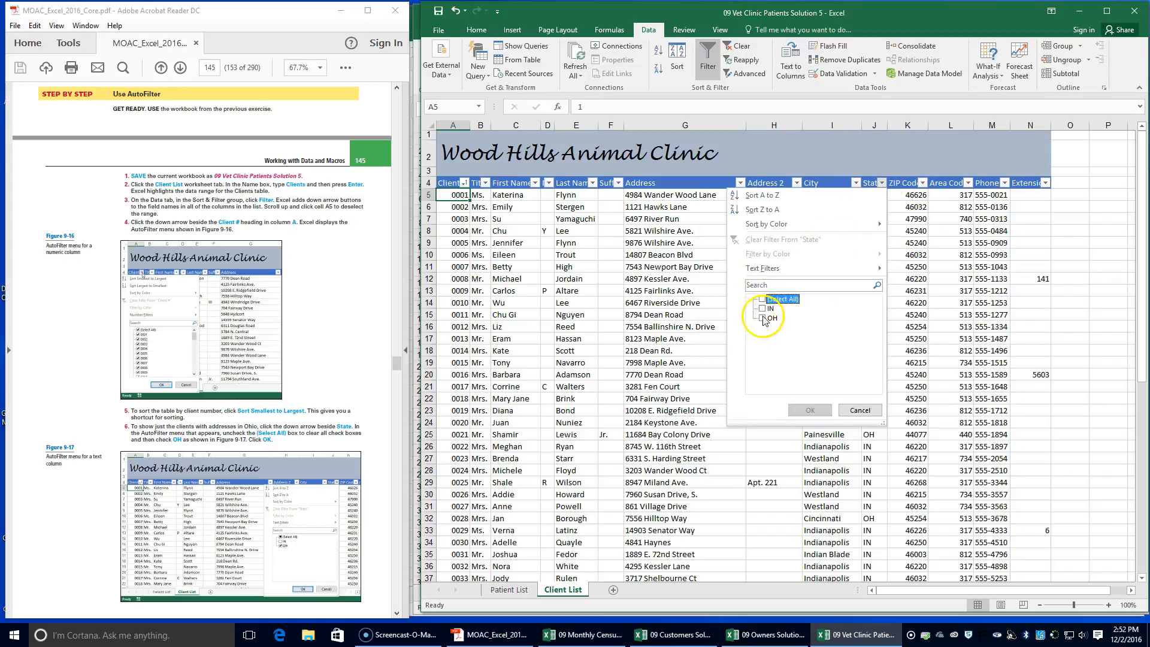
pyautogui.click(762, 318)
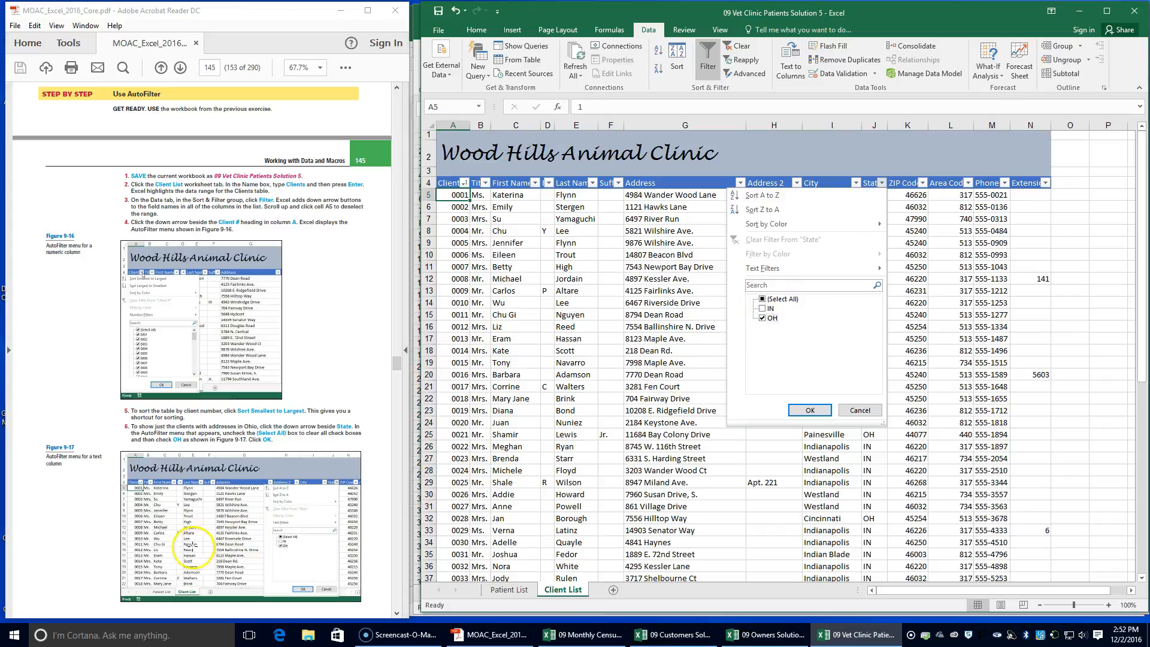
pyautogui.scroll(-3, 243, 488)
pyautogui.click(810, 411)
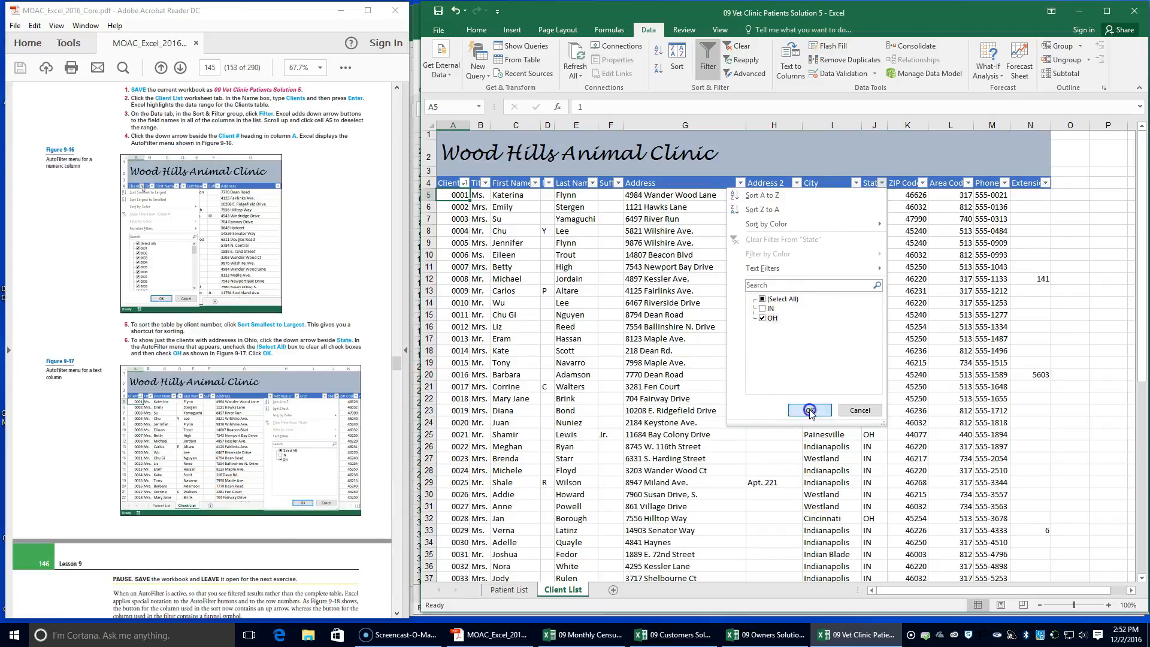
# Following the textbook's custom AutoFilter exercise, go to the Patient List worksheet and insert a new column between columns D and E
pyautogui.scroll(-2, 249, 458)
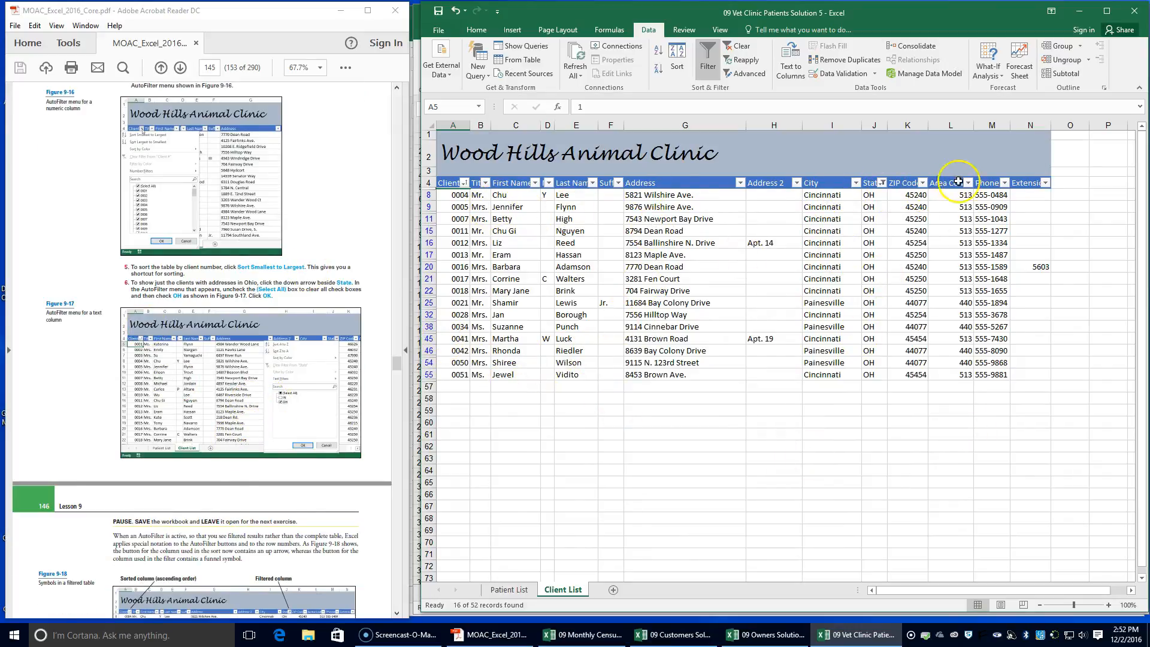
pyautogui.scroll(-2, 149, 473)
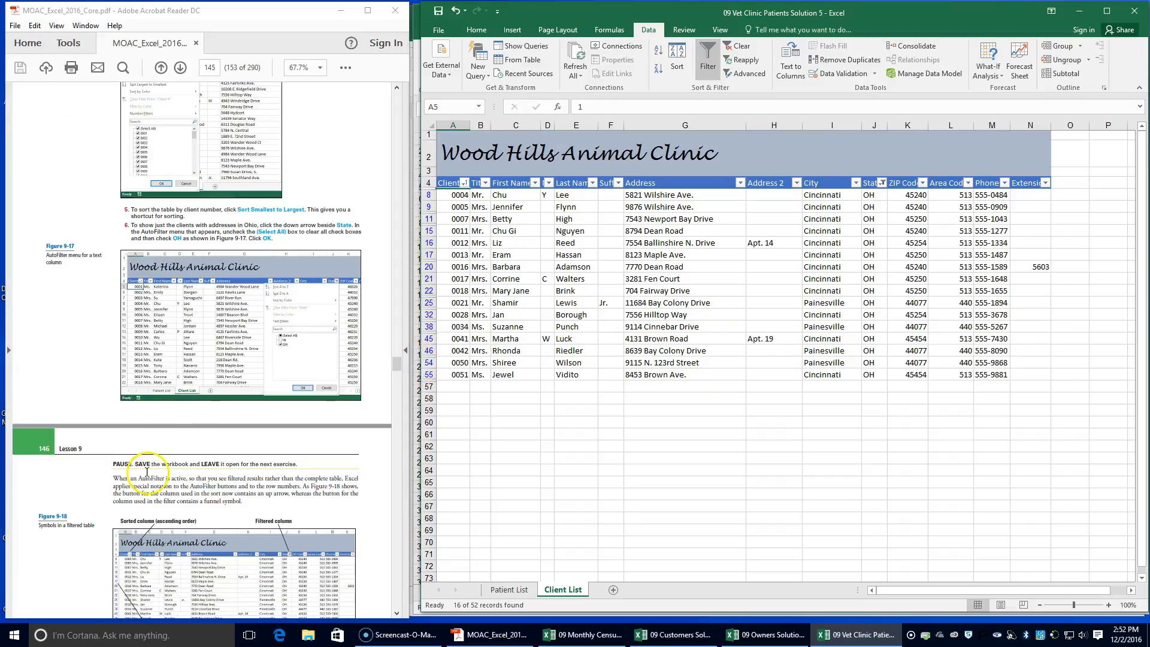
pyautogui.scroll(-1, 147, 472)
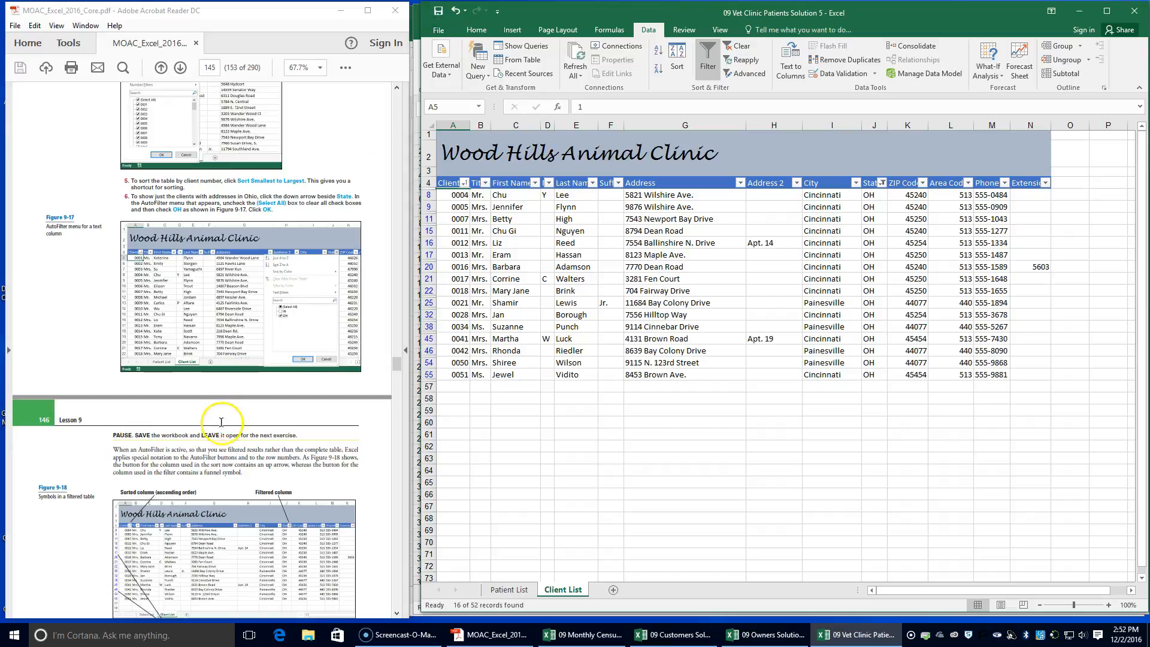
pyautogui.scroll(-3, 221, 422)
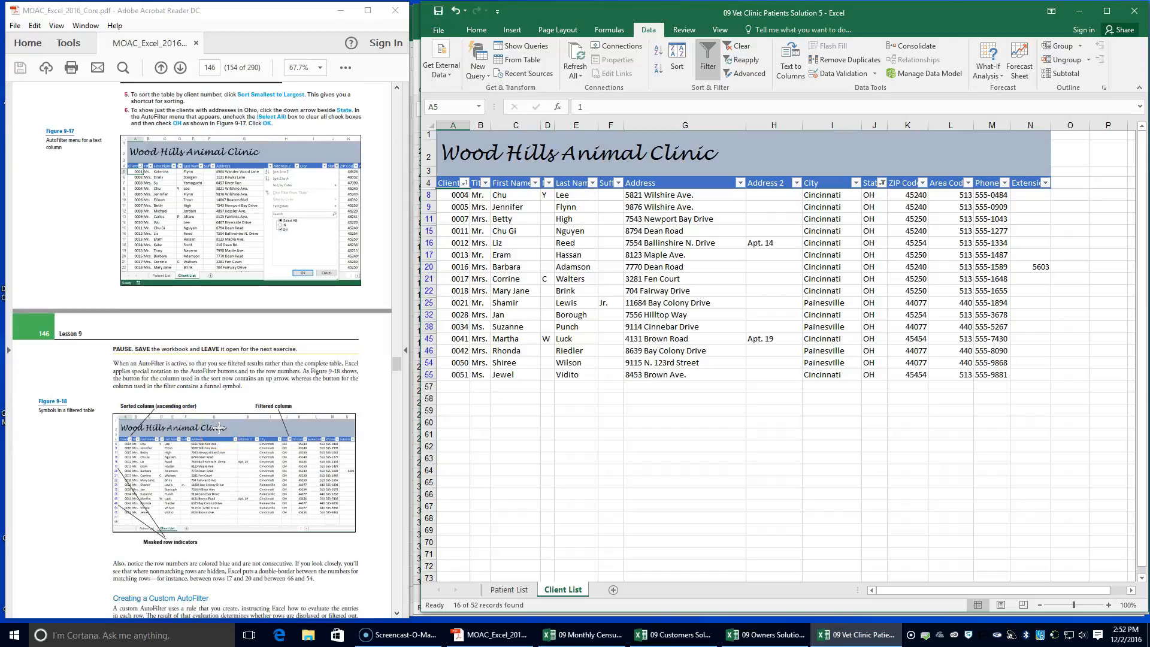
pyautogui.scroll(-5, 218, 427)
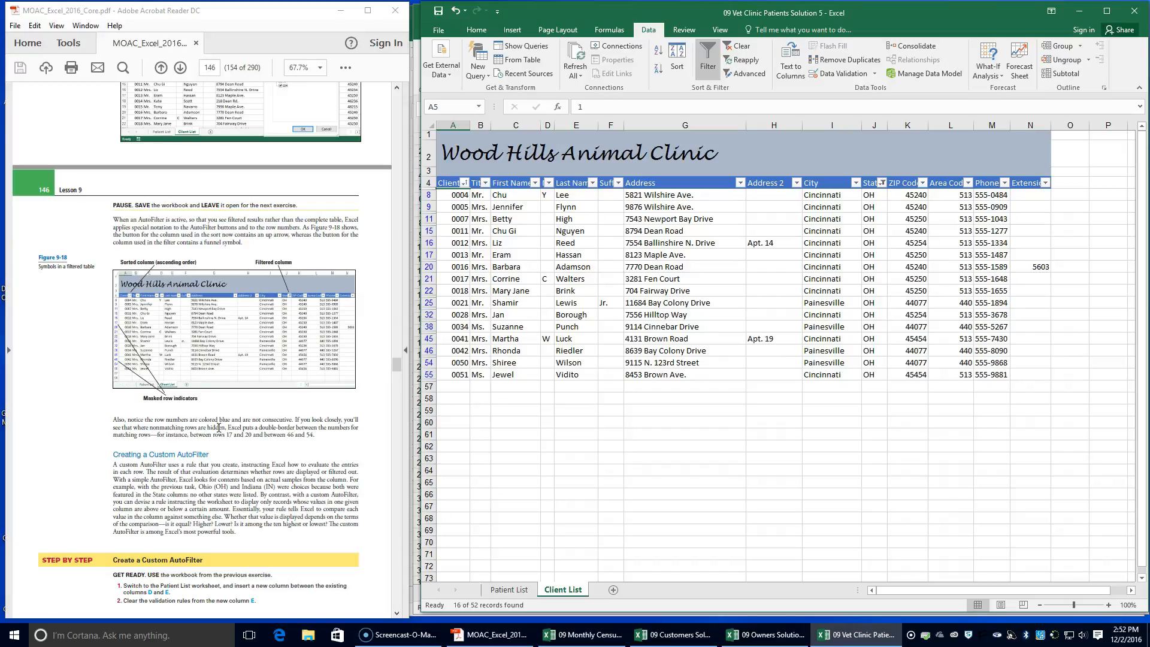
pyautogui.scroll(-2, 175, 483)
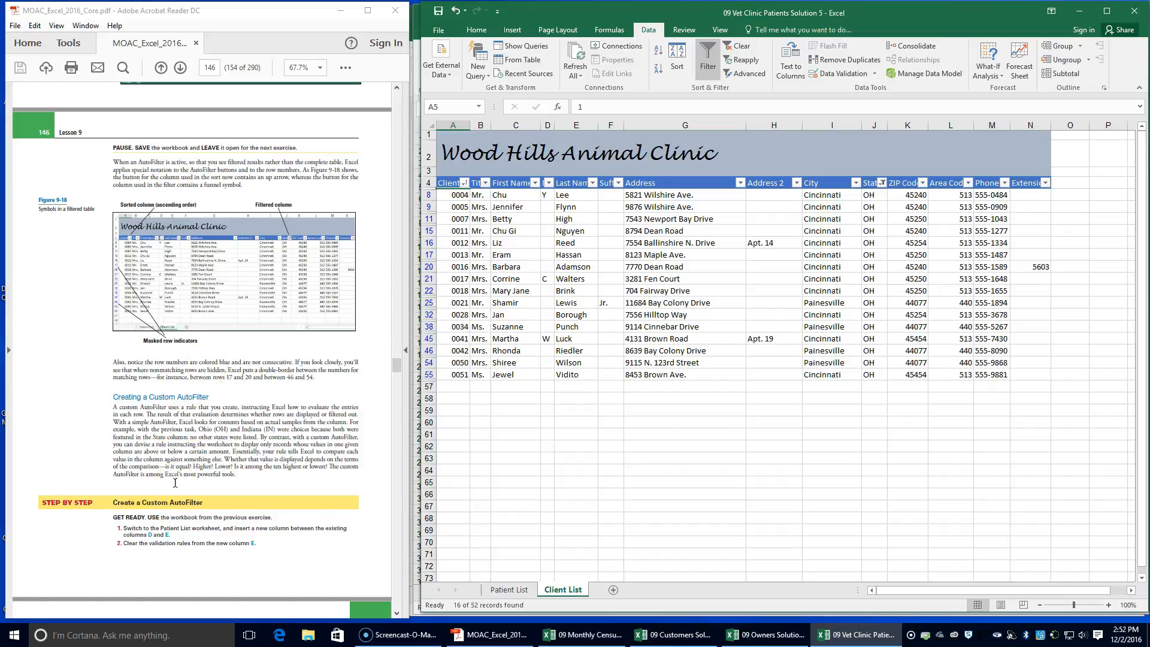
pyautogui.click(509, 590)
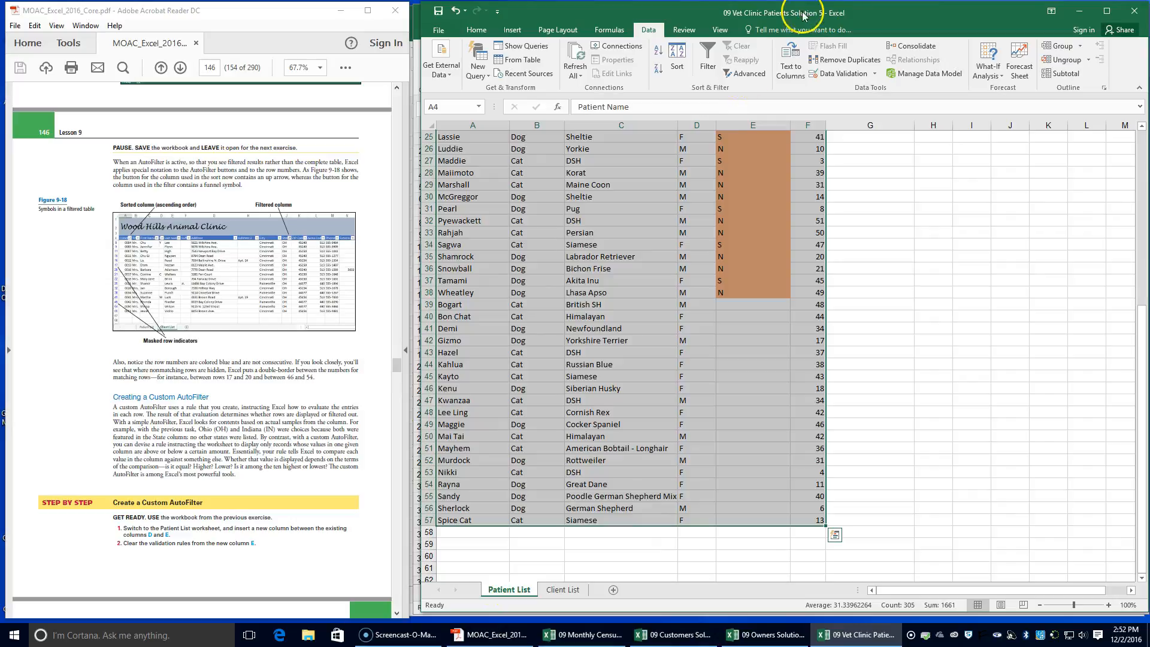
pyautogui.click(724, 124)
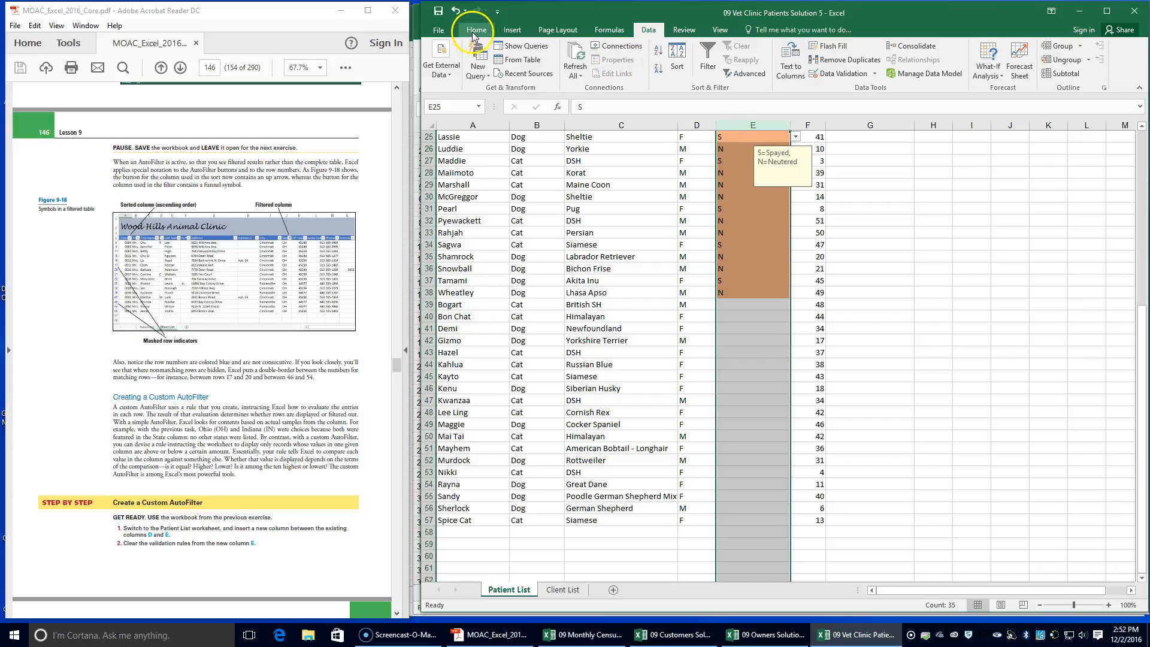
pyautogui.rightClick(755, 125)
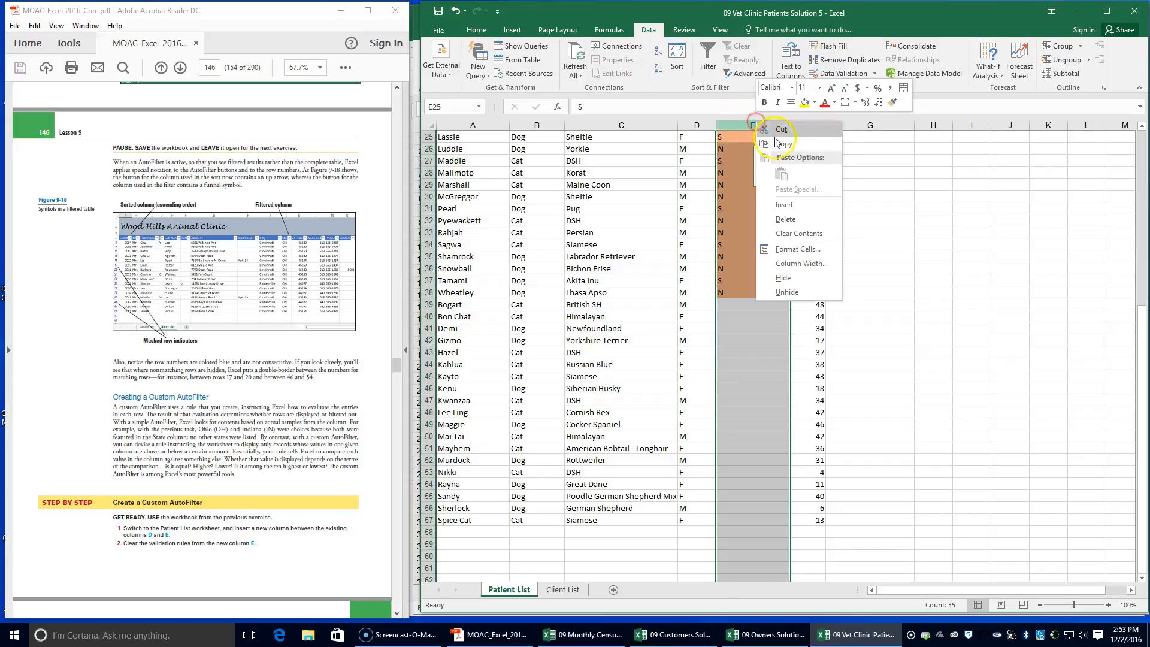
pyautogui.click(791, 206)
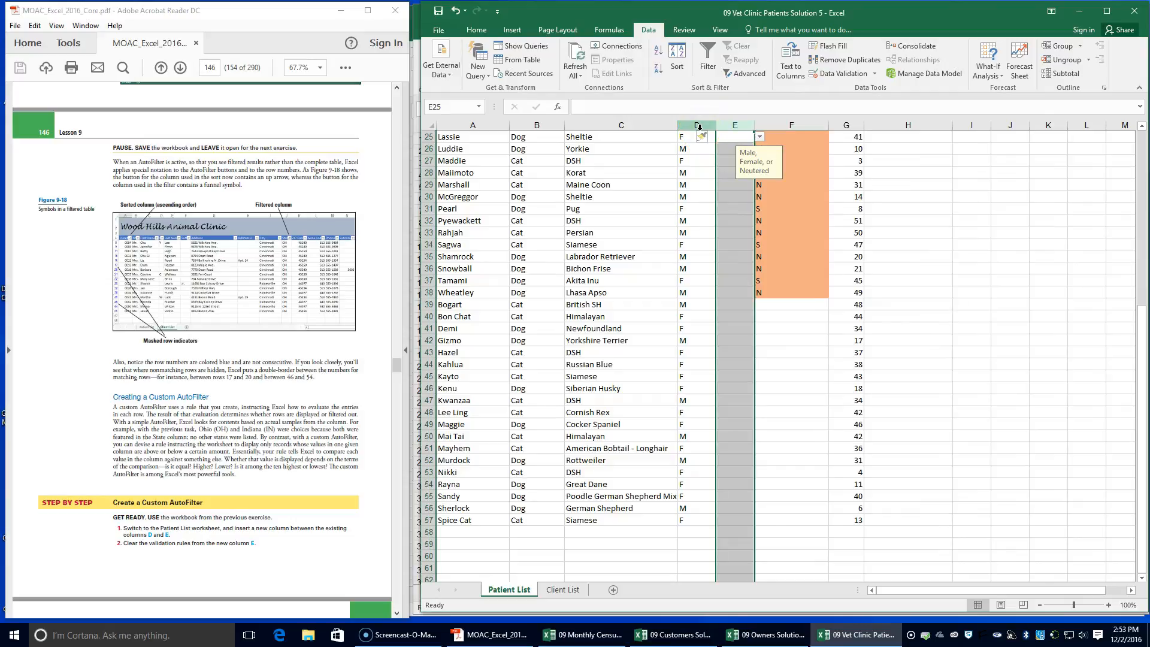
# Clear all data validation rules from the new column E
pyautogui.click(730, 122)
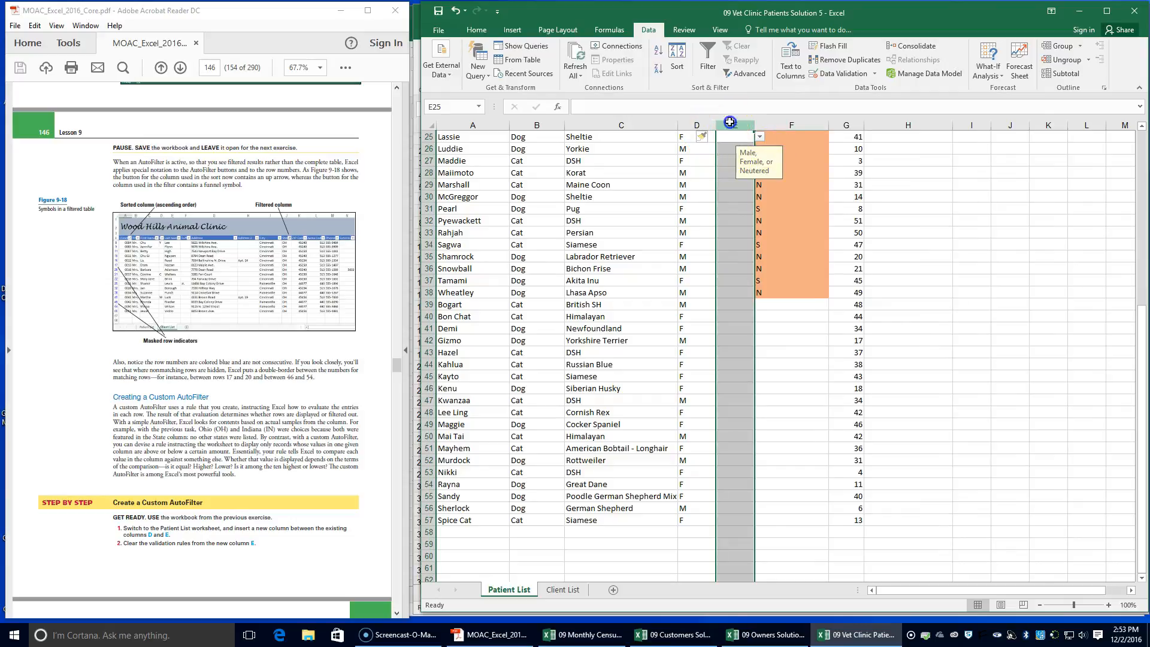
pyautogui.click(832, 74)
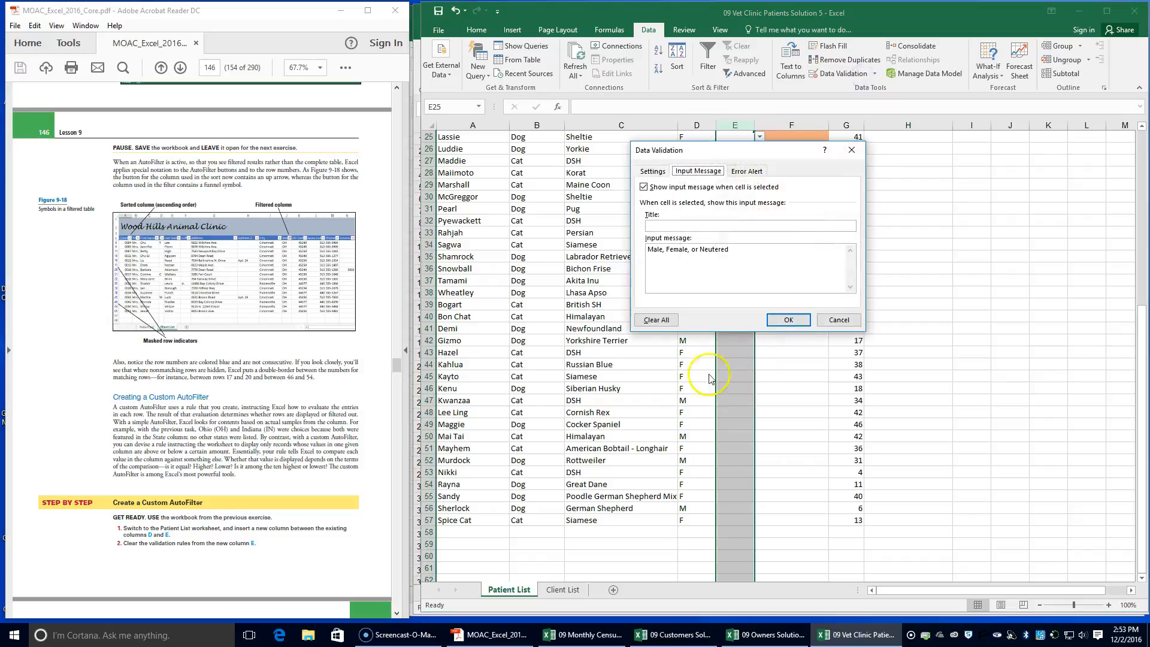
pyautogui.click(657, 321)
pyautogui.click(787, 321)
# Enter the heading Hepatitis Inoculation in cell E4 of the Patient List worksheet
pyautogui.scroll(-3, 270, 470)
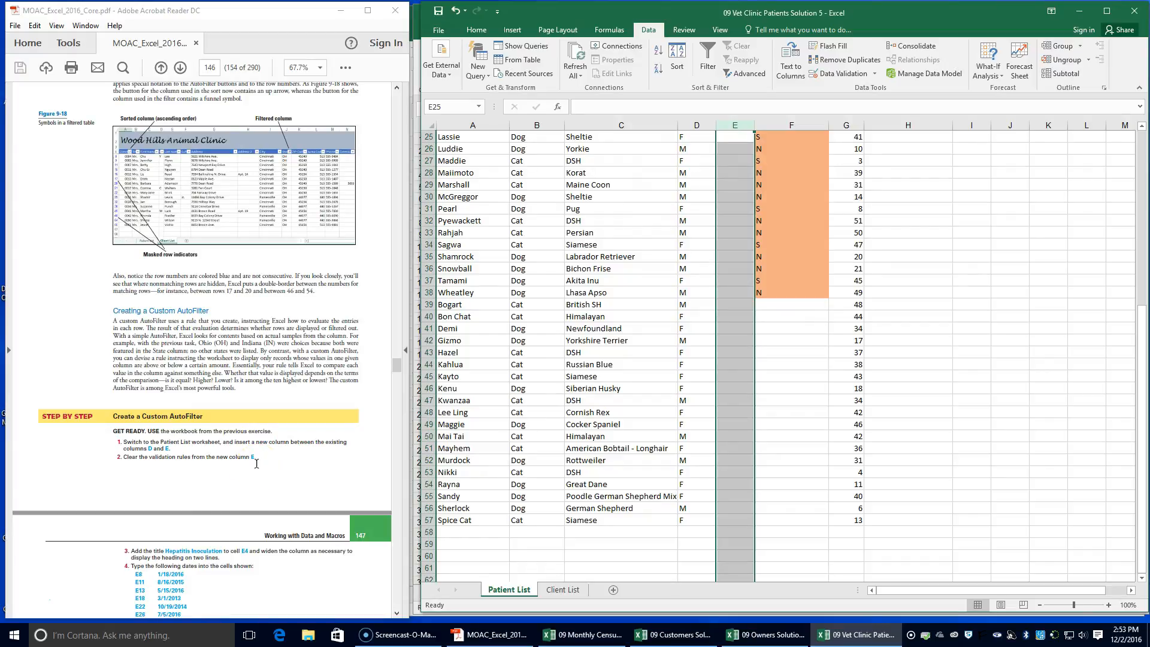
pyautogui.scroll(-1, 256, 463)
pyautogui.scroll(-2, 257, 468)
pyautogui.click(142, 465)
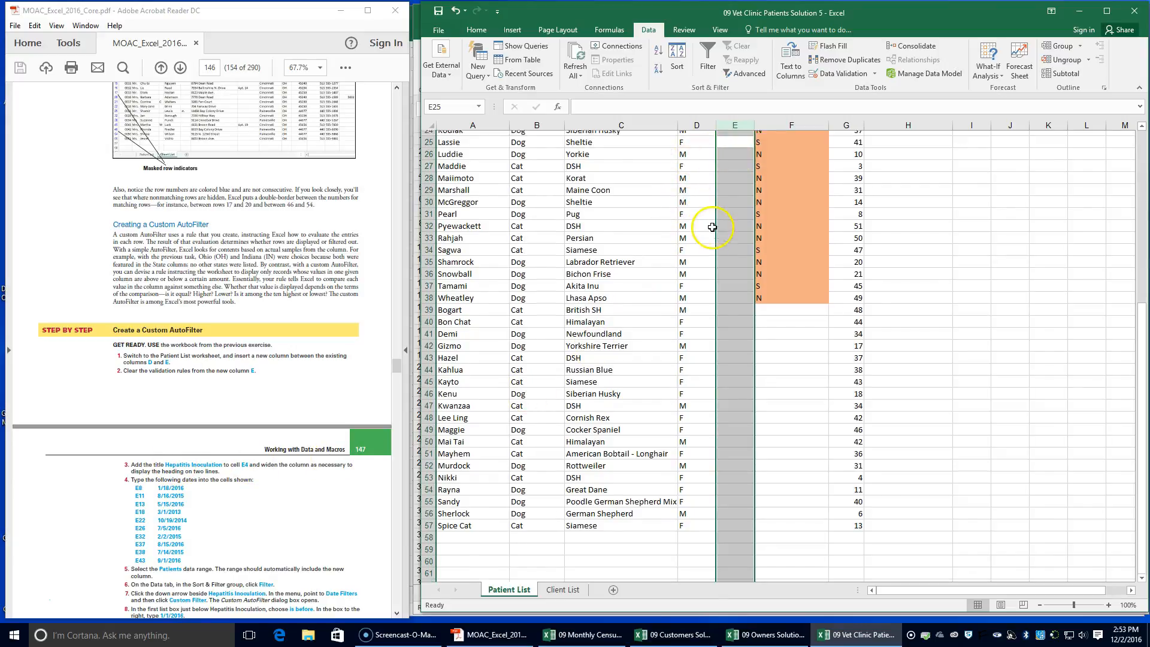
pyautogui.scroll(8, 711, 226)
pyautogui.click(734, 182)
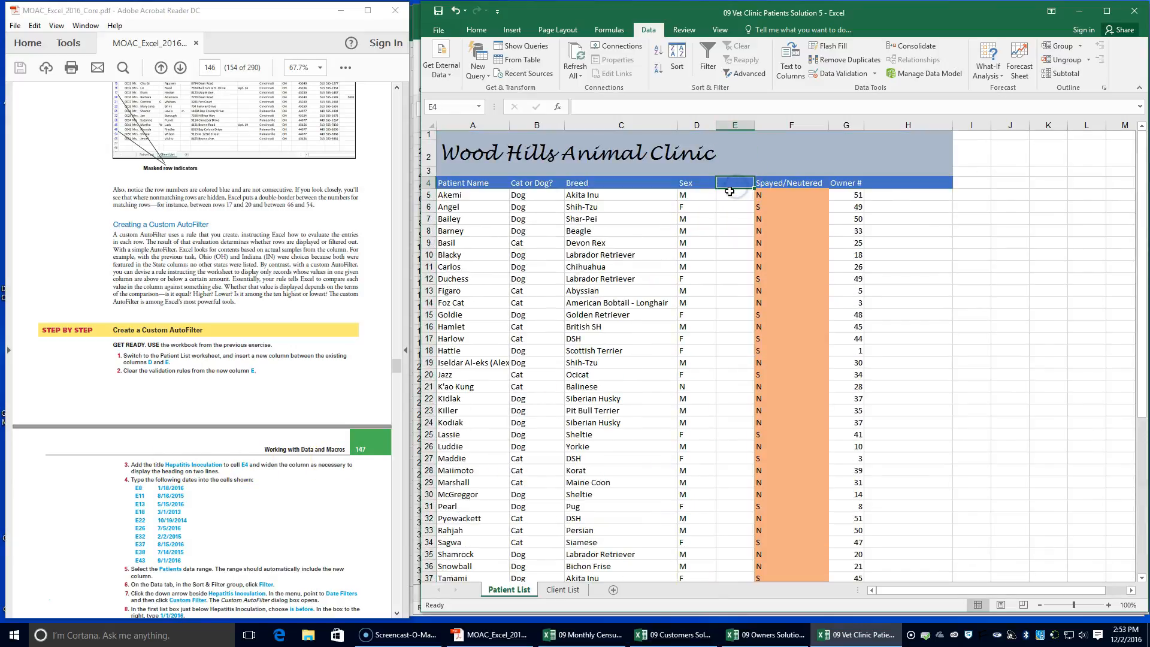
pyautogui.write('Hep')
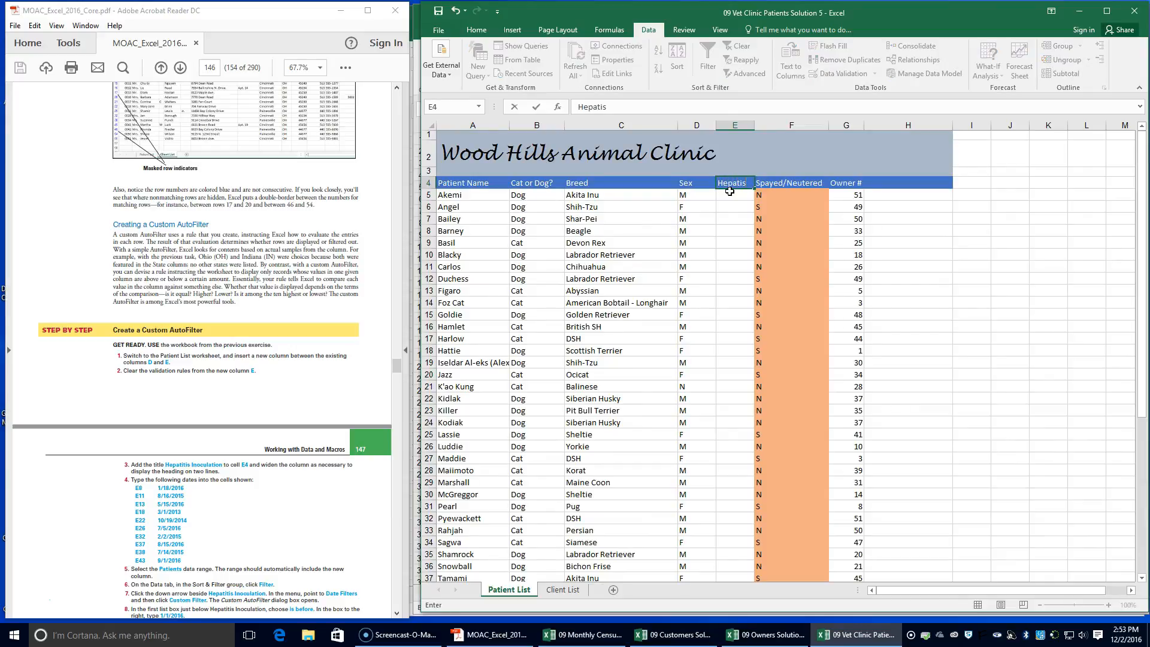
pyautogui.write('atitis Inoculation')
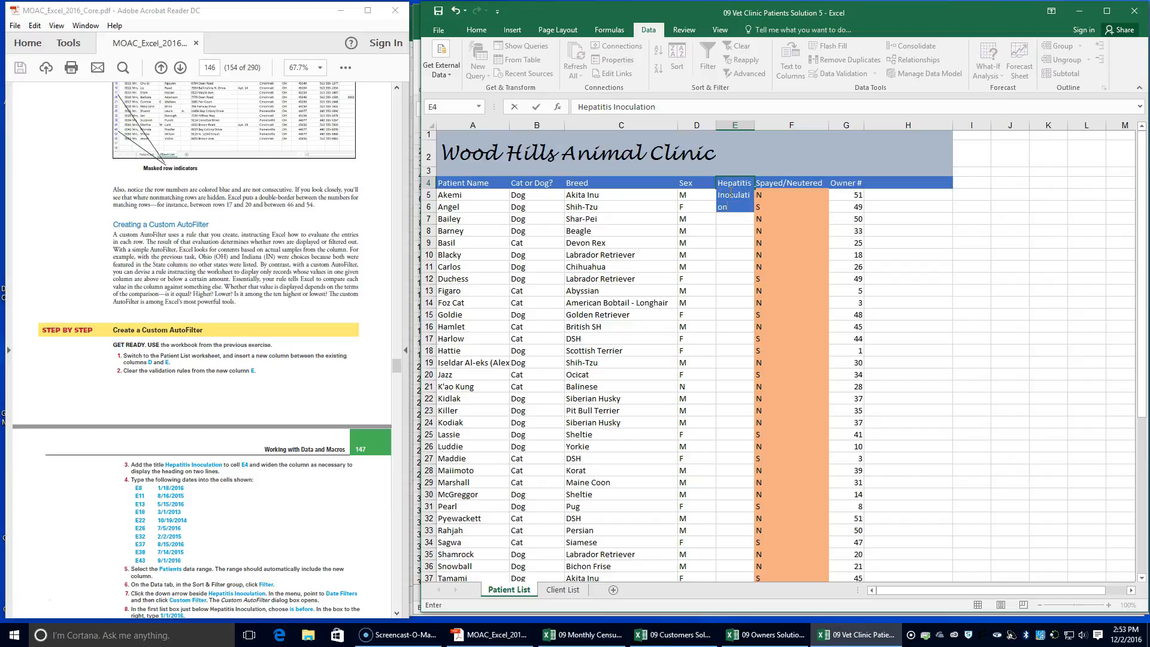
pyautogui.press('Return')
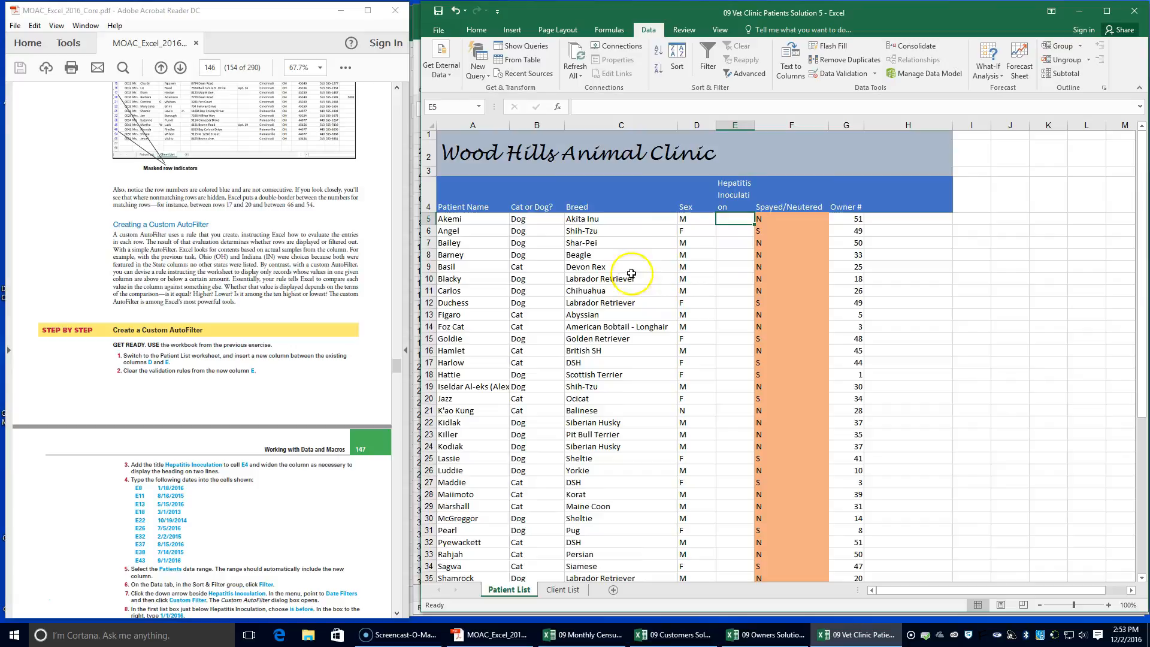
# Widen column E to fit the Hepatitis Inoculation heading, reduce the height of row 4, and select cell E5
pyautogui.doubleClick(754, 126)
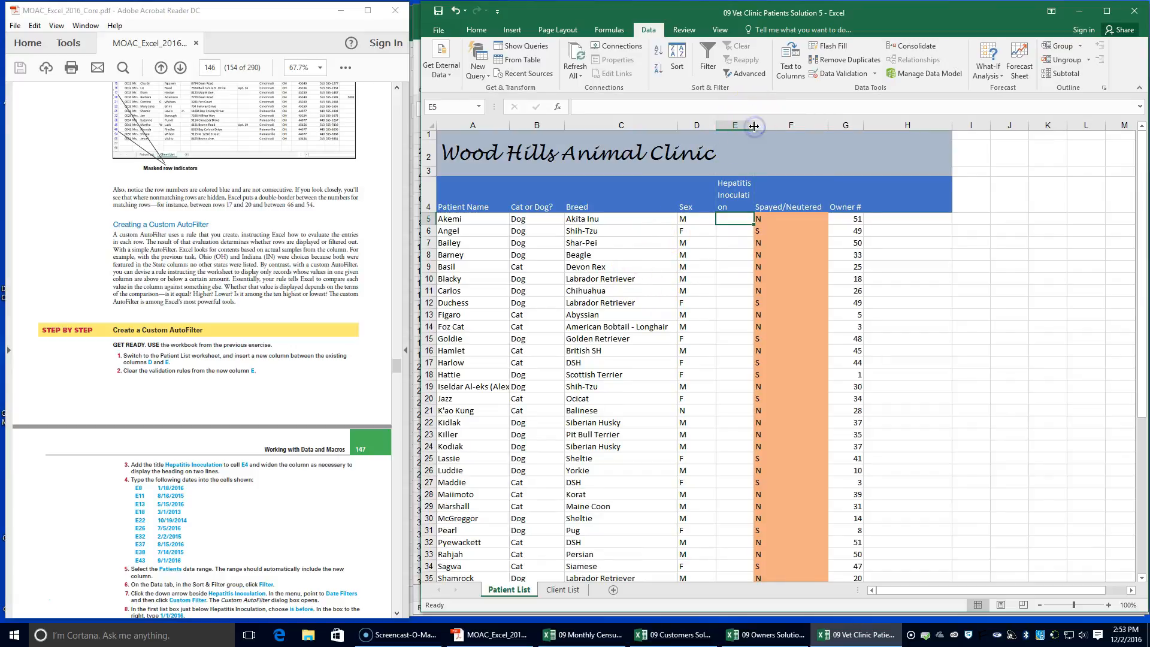
pyautogui.click(749, 126)
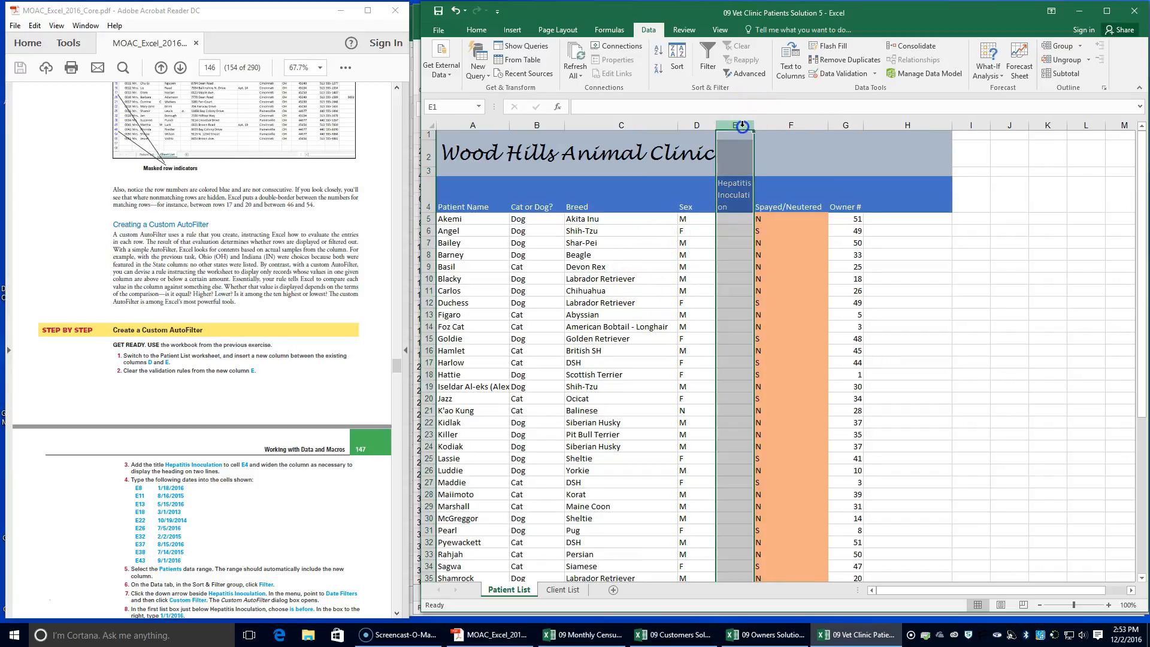
pyautogui.moveTo(755, 126); pyautogui.dragTo(795, 125)
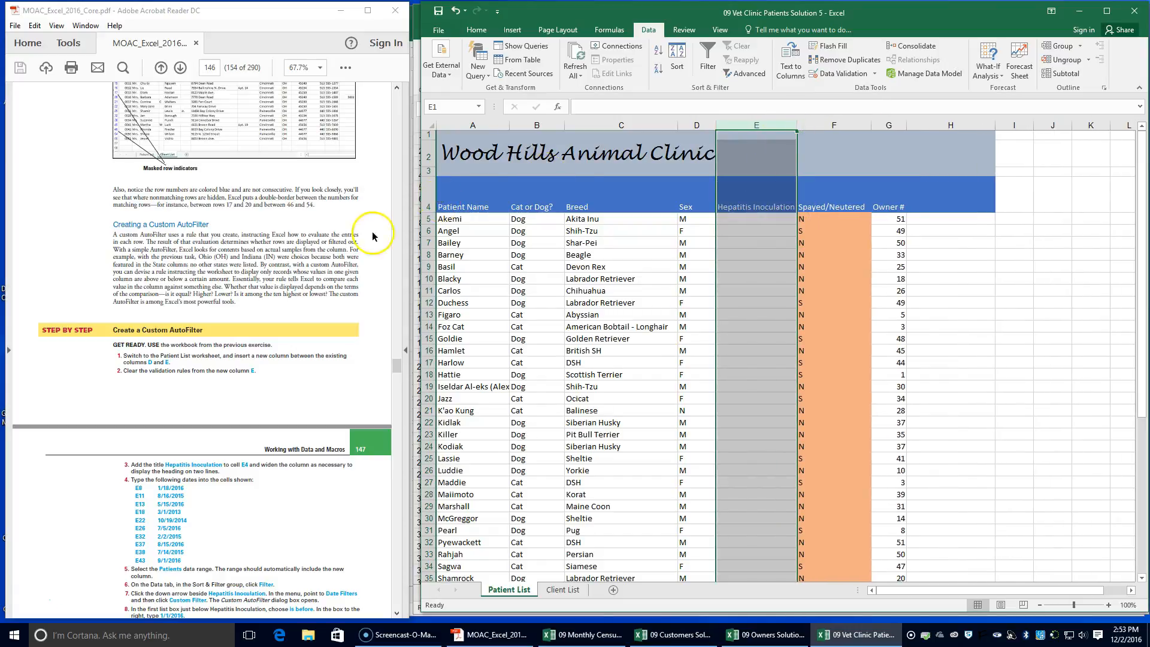
pyautogui.moveTo(432, 212); pyautogui.dragTo(433, 200)
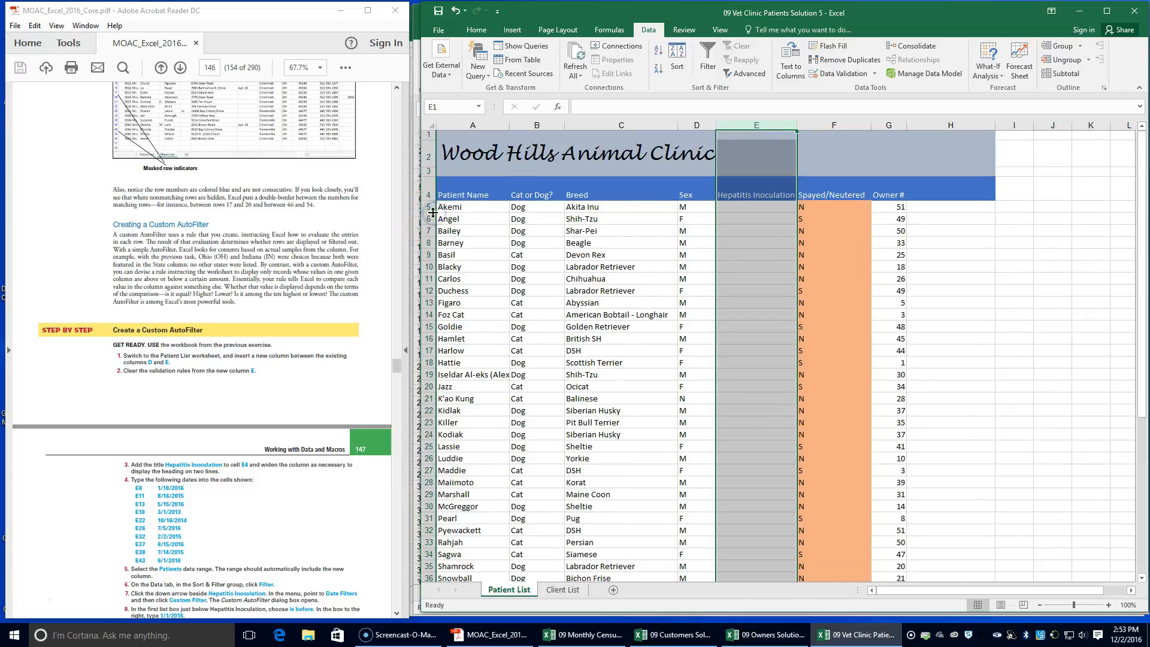
pyautogui.click(595, 245)
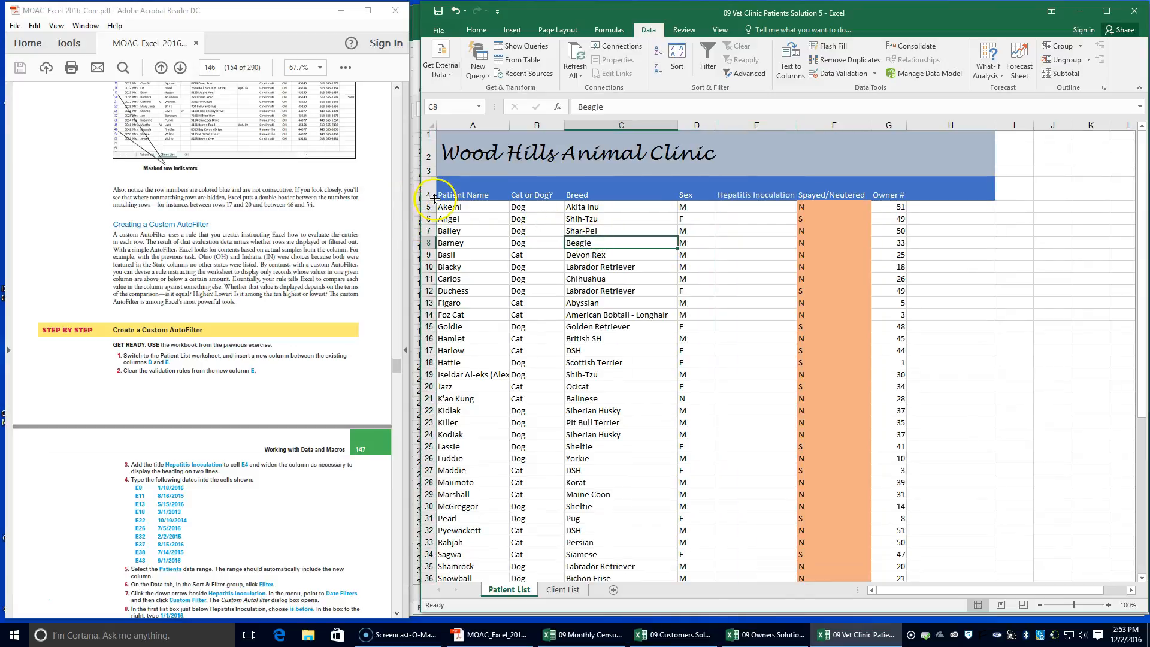
pyautogui.click(743, 207)
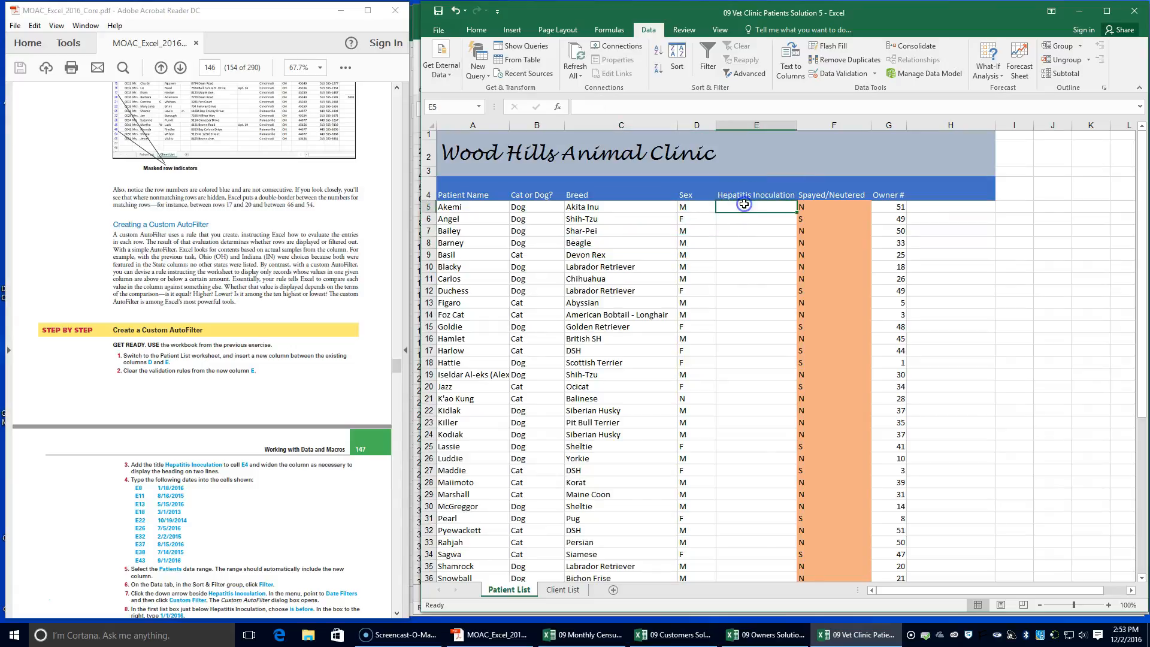
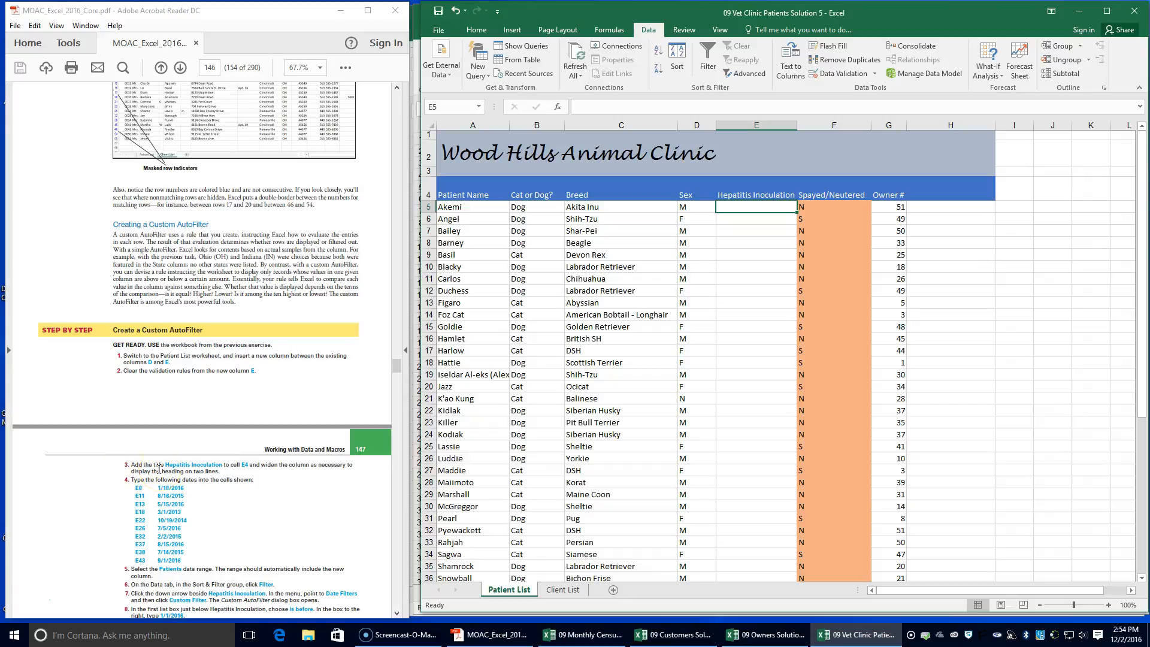
# Narrow column E so that the Hepatitis Inoculation heading wraps onto two lines
pyautogui.scroll(-1, 158, 469)
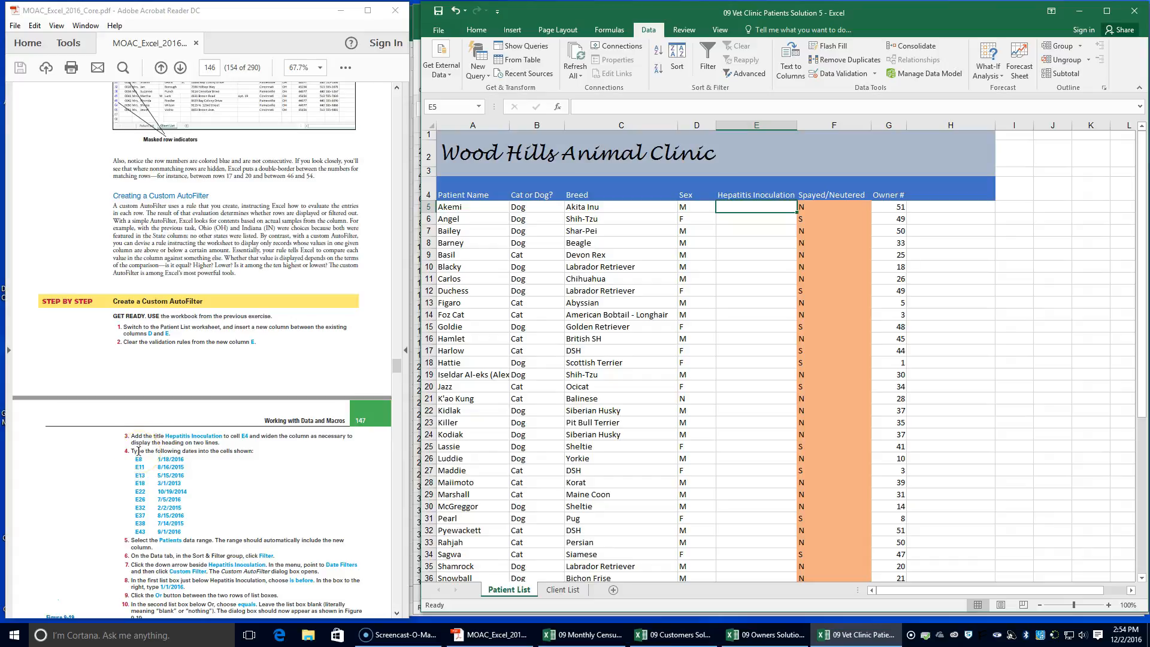
pyautogui.click(801, 187)
pyautogui.moveTo(797, 125); pyautogui.dragTo(777, 125)
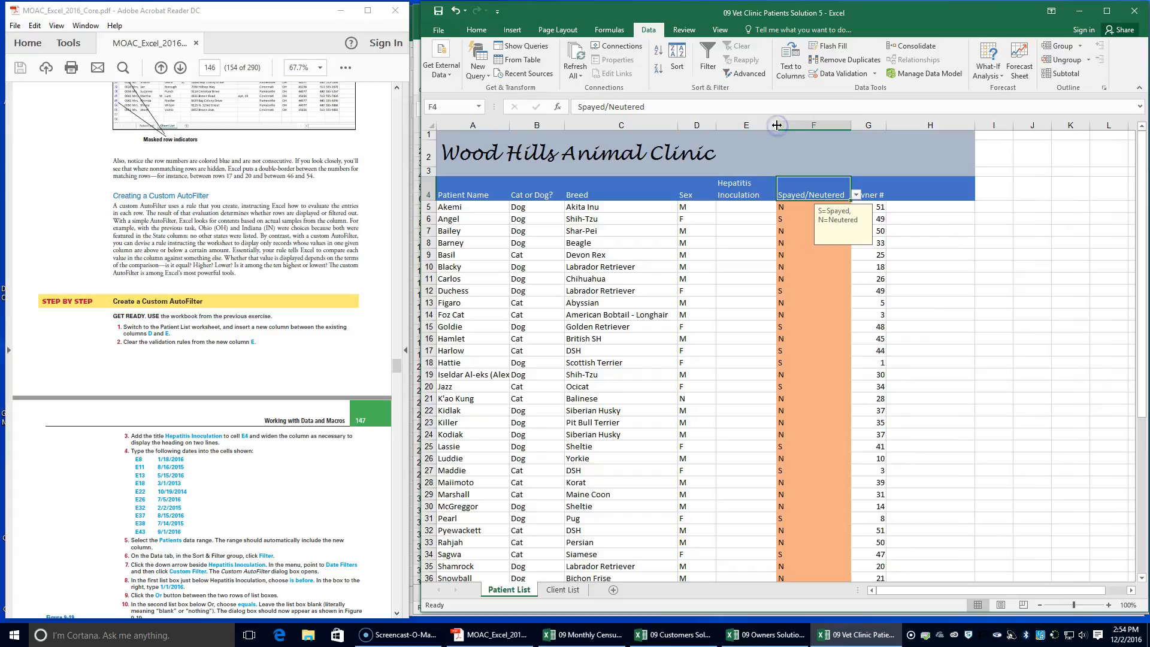
pyautogui.click(741, 207)
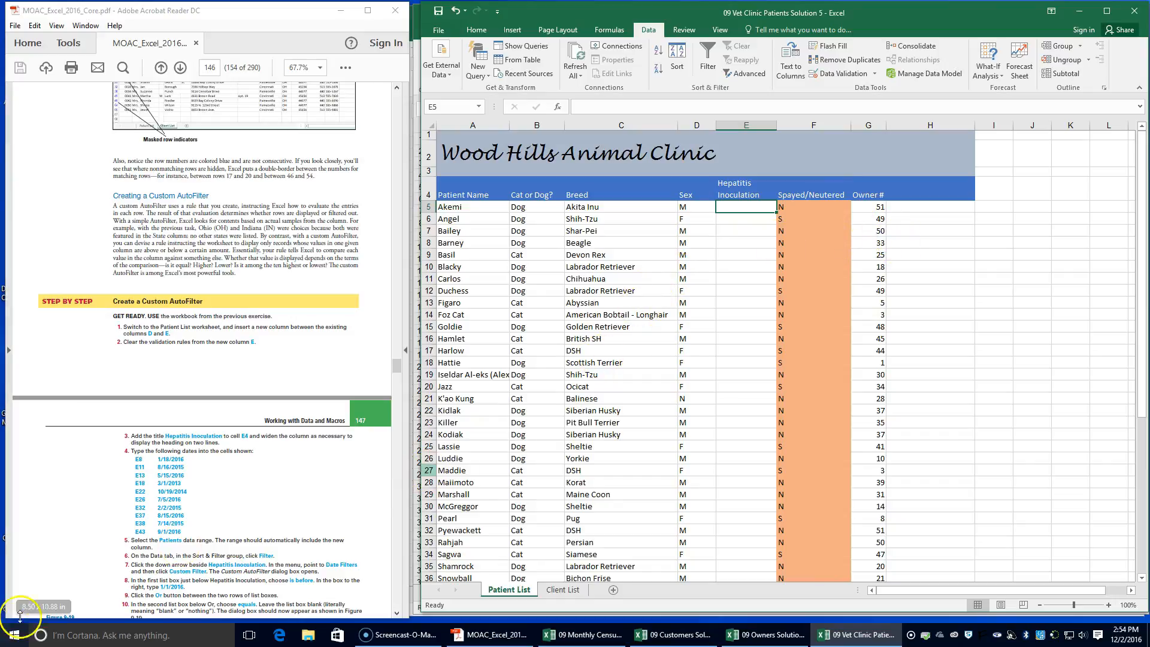
pyautogui.write('1/18/20')
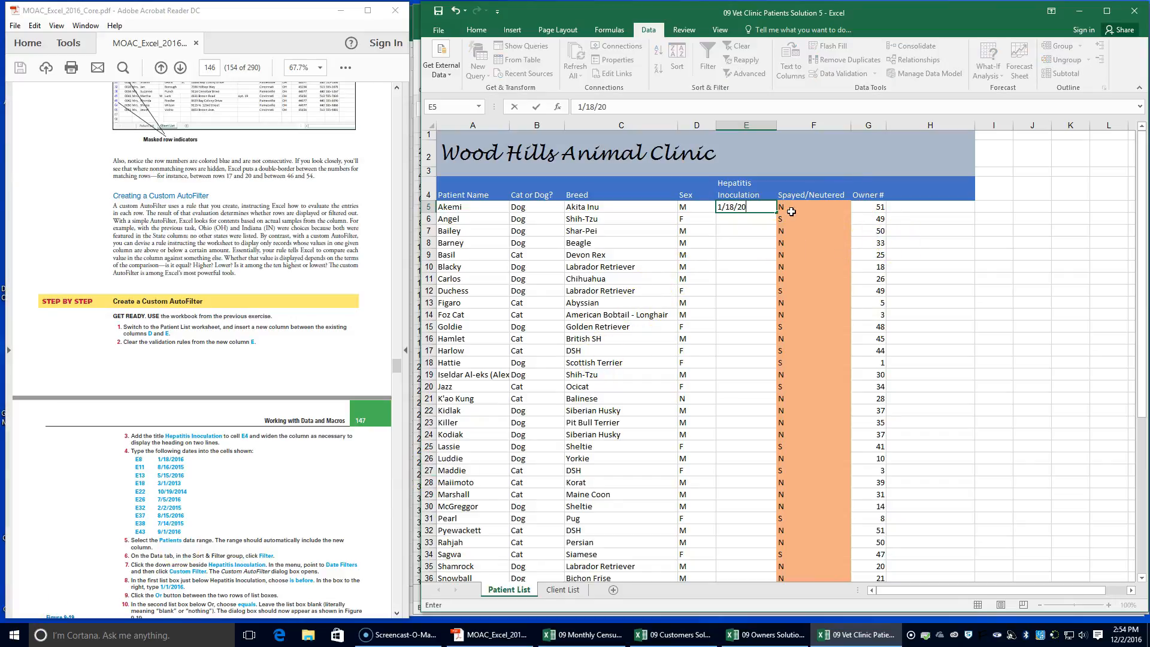
pyautogui.press('BackSpace')
pyautogui.press('BackSpace')
pyautogui.press('BackSpace')
pyautogui.press('BackSpace')
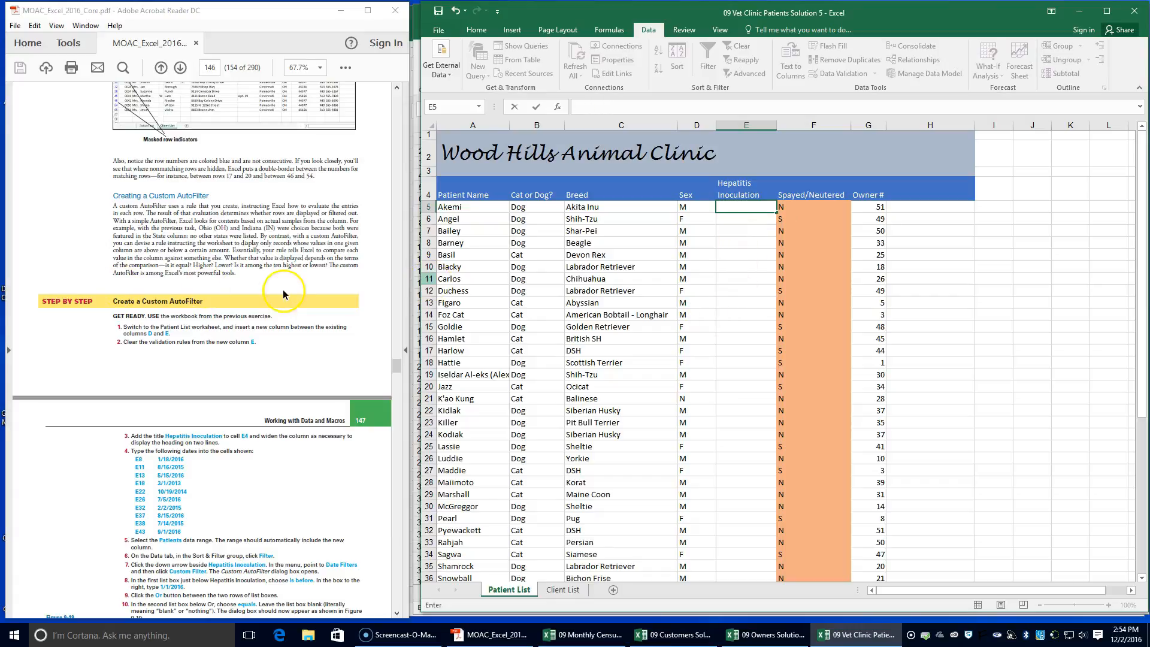
# Enter the hepatitis inoculation dates 1/18/2016 in cell E8 and 8/16/2015 in cell E11
pyautogui.click(763, 243)
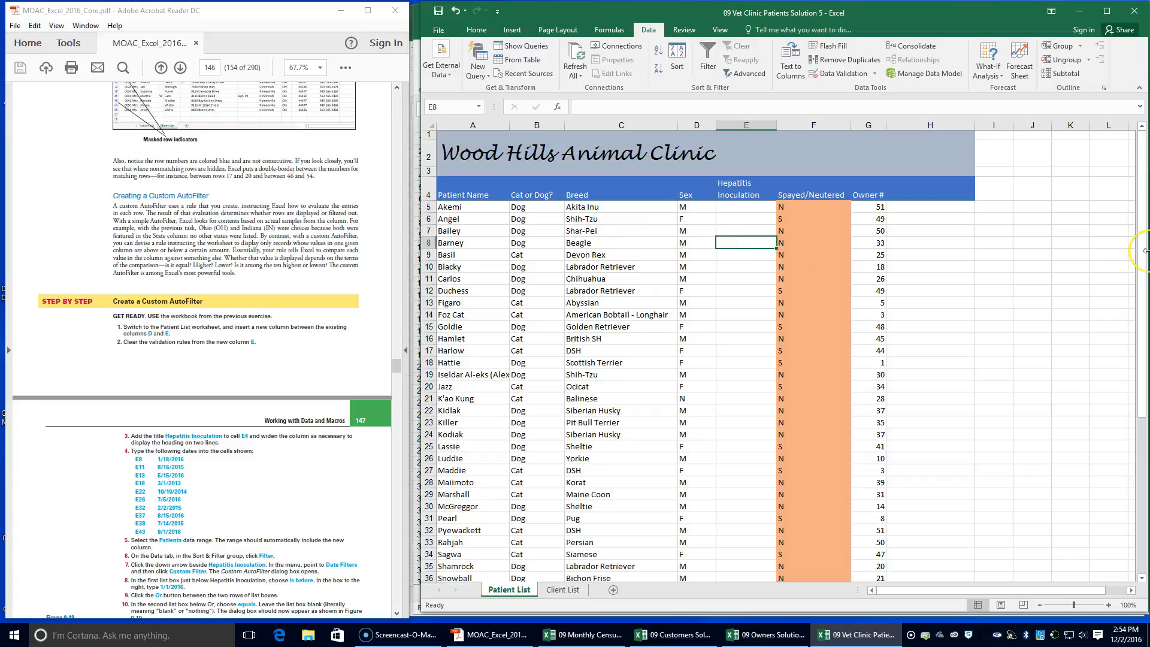
pyautogui.write('1/18/2016')
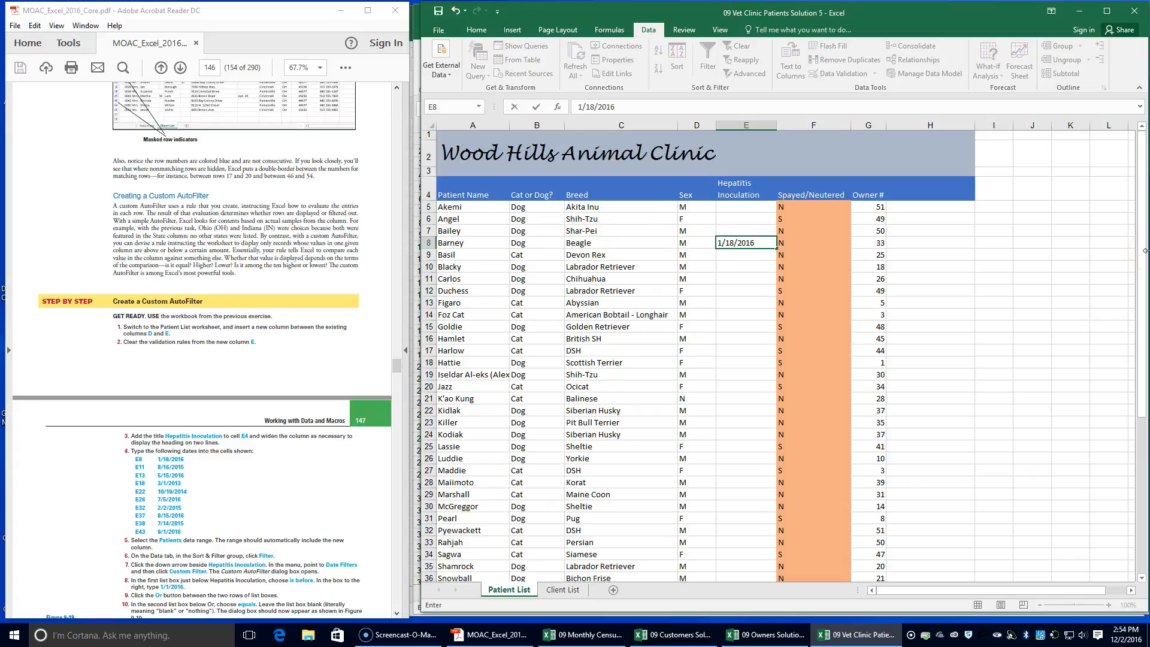
pyautogui.press('Return')
pyautogui.press('Down')
pyautogui.press('Down')
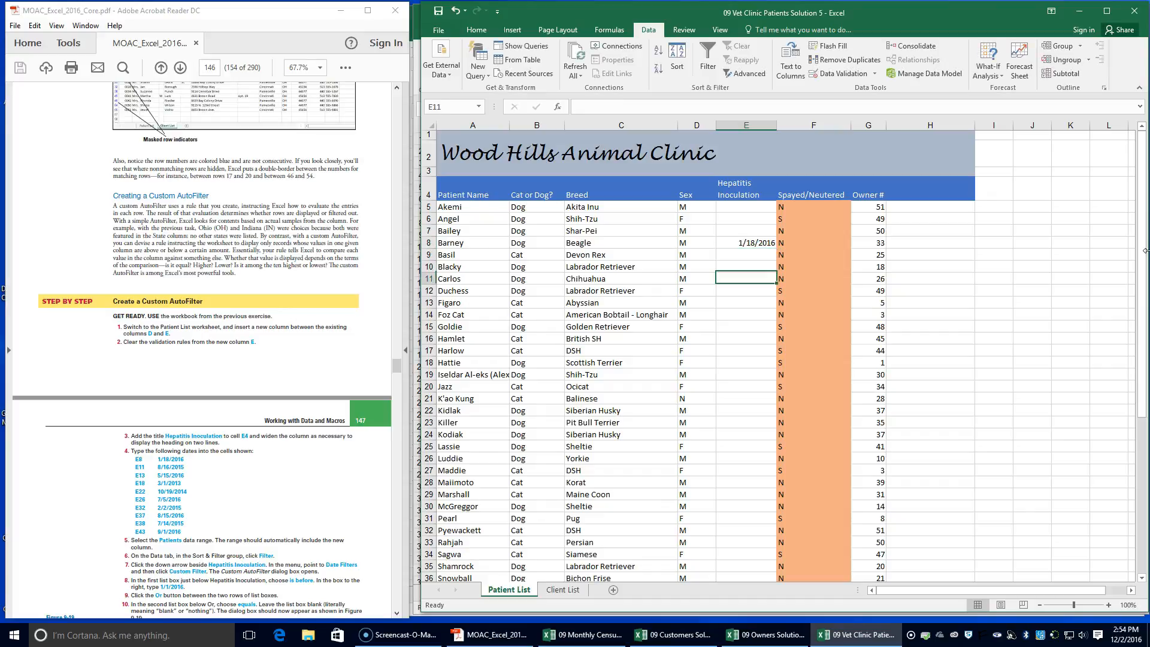
pyautogui.write('8/16/2015')
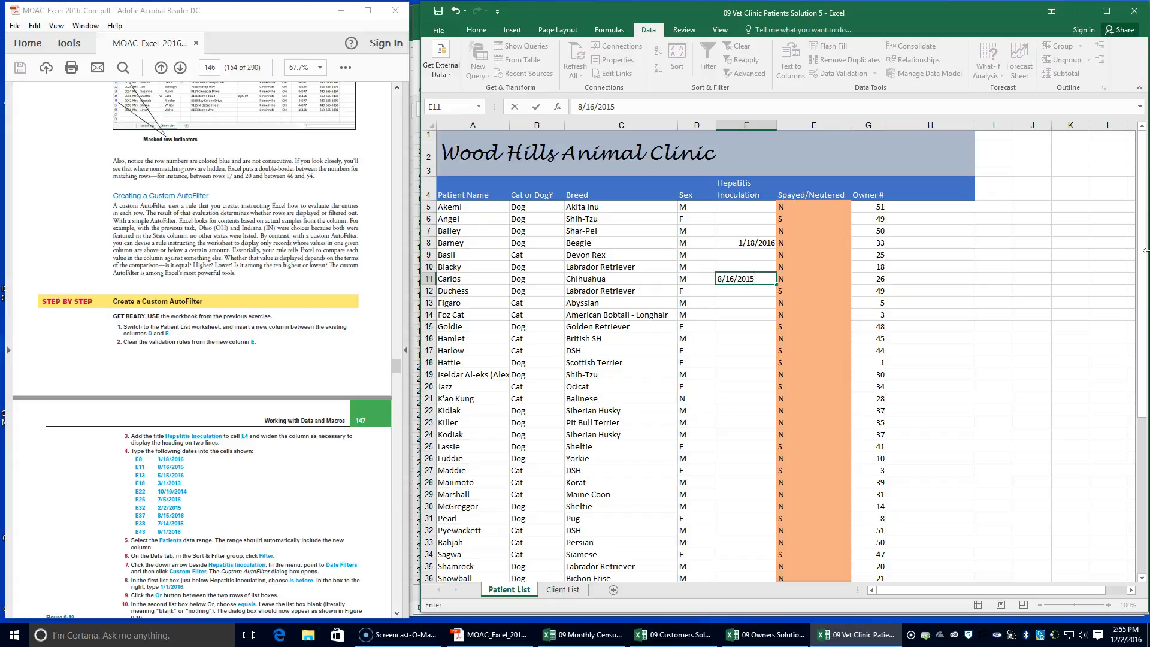
pyautogui.press('Return')
# Enter the inoculation date 5/15/2016 in cell E13
pyautogui.press('Down')
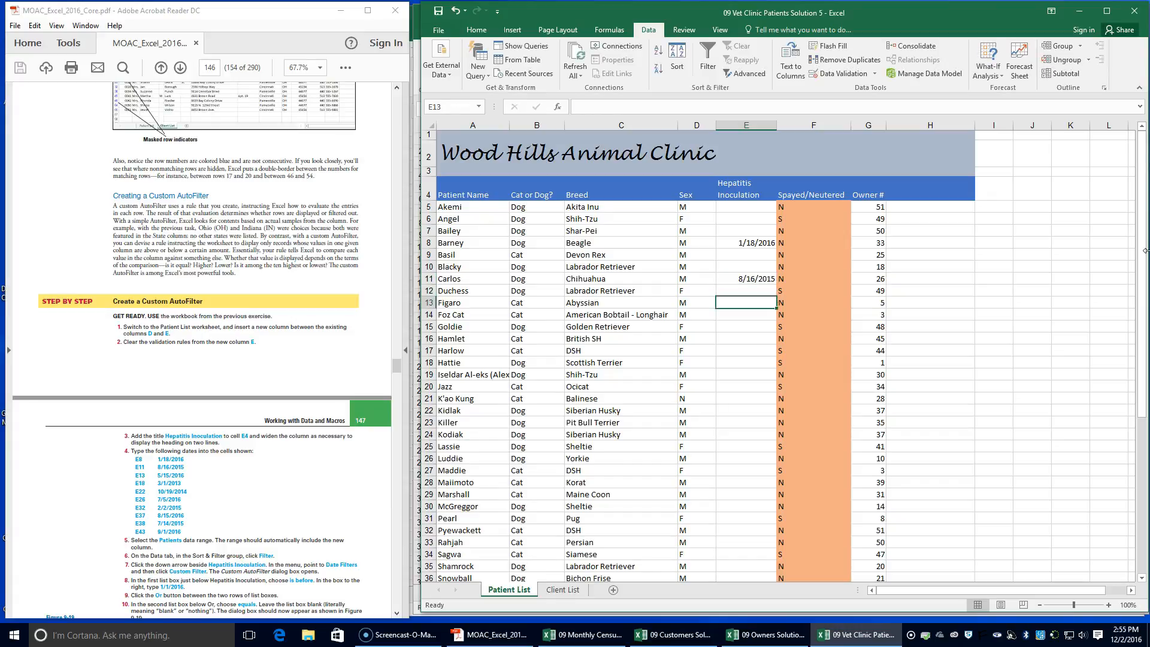
pyautogui.write('5')
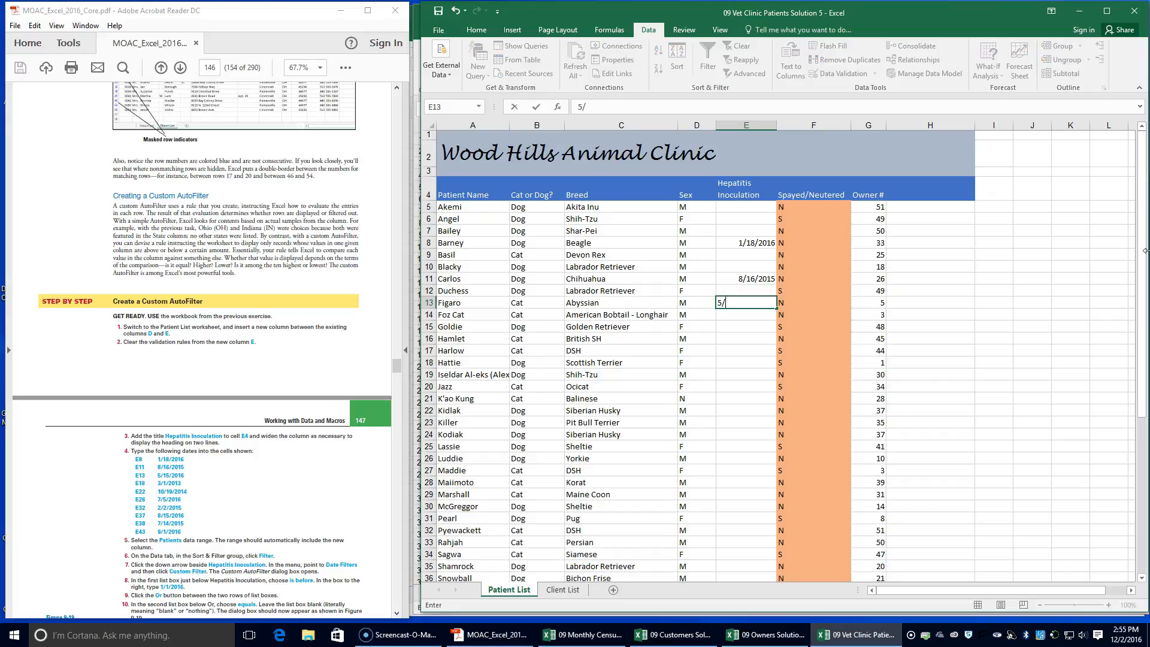
pyautogui.write('/15/2016')
pyautogui.press('Return')
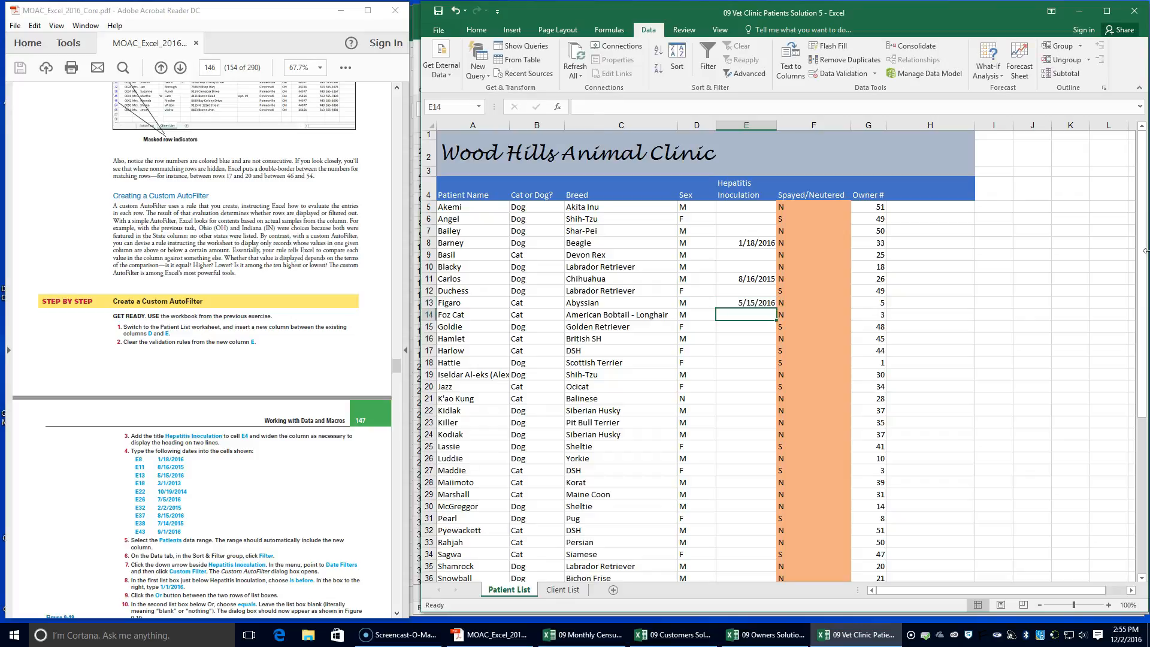
# Enter the inoculation date 3/1/2013 in cell E18
pyautogui.press('Return')
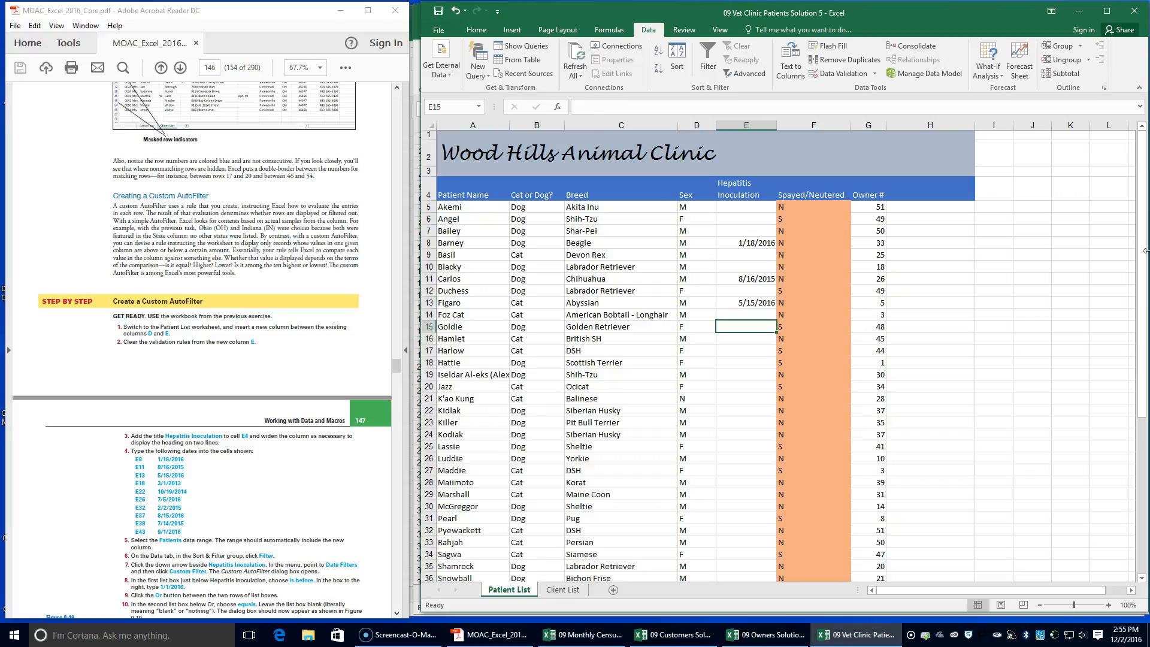
pyautogui.press('Return')
pyautogui.press('Return')
pyautogui.press('Return')
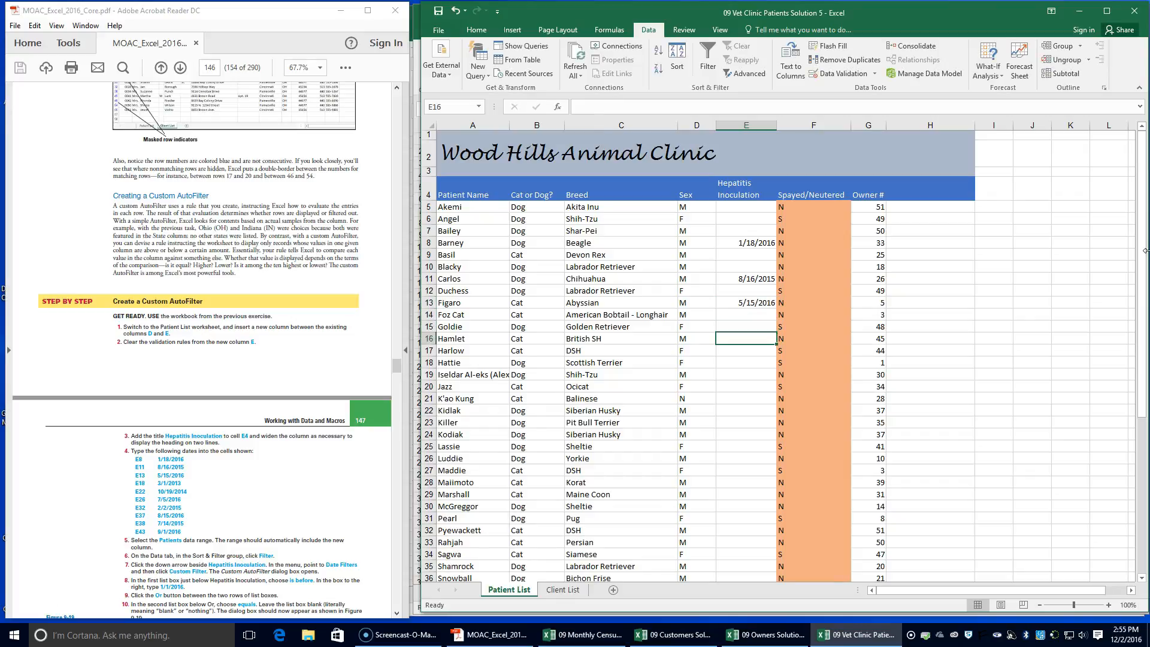
pyautogui.press('Up')
pyautogui.press('Up')
pyautogui.press('Up')
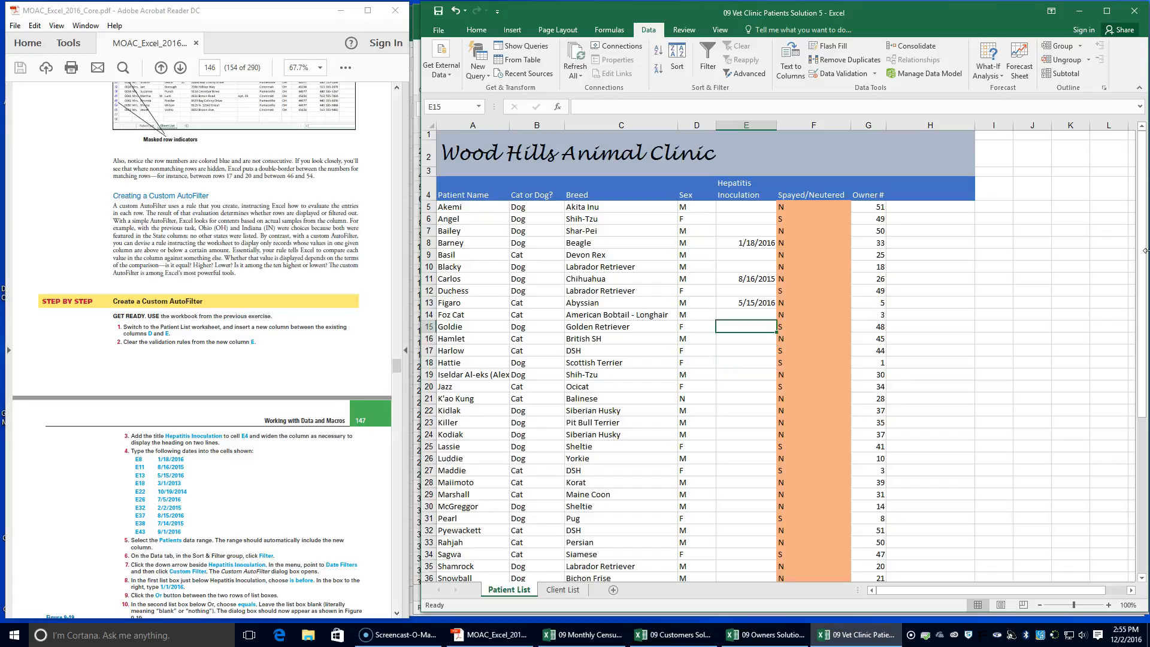
pyautogui.press('Down')
pyautogui.press('Down')
pyautogui.press('Down')
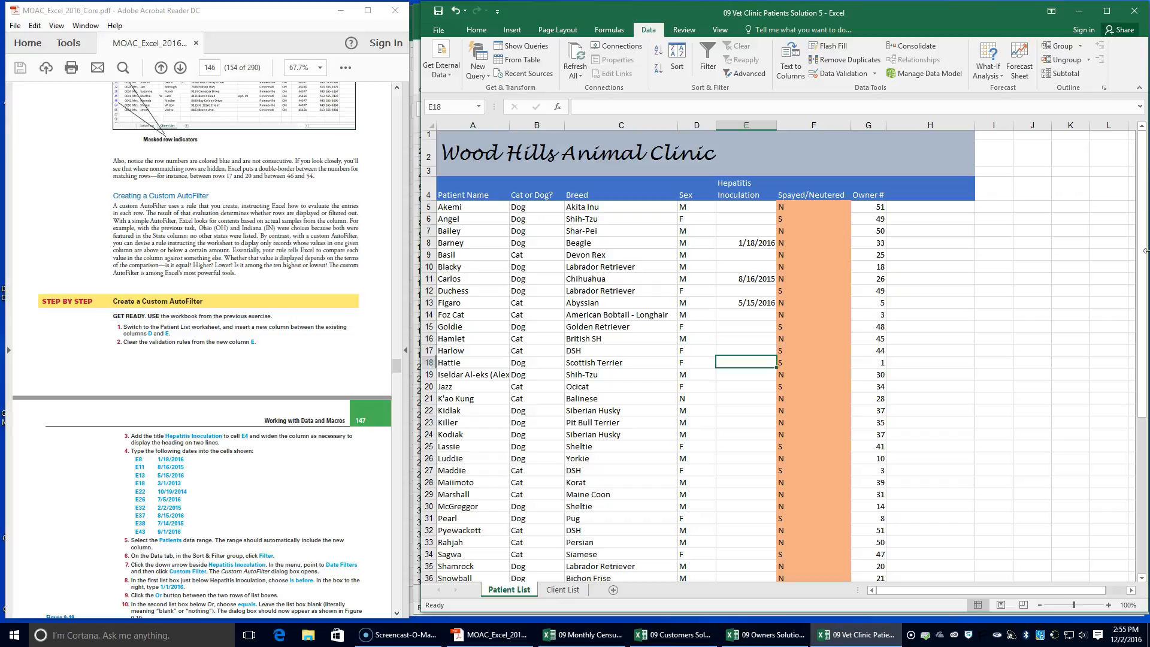
pyautogui.write('3/1/2')
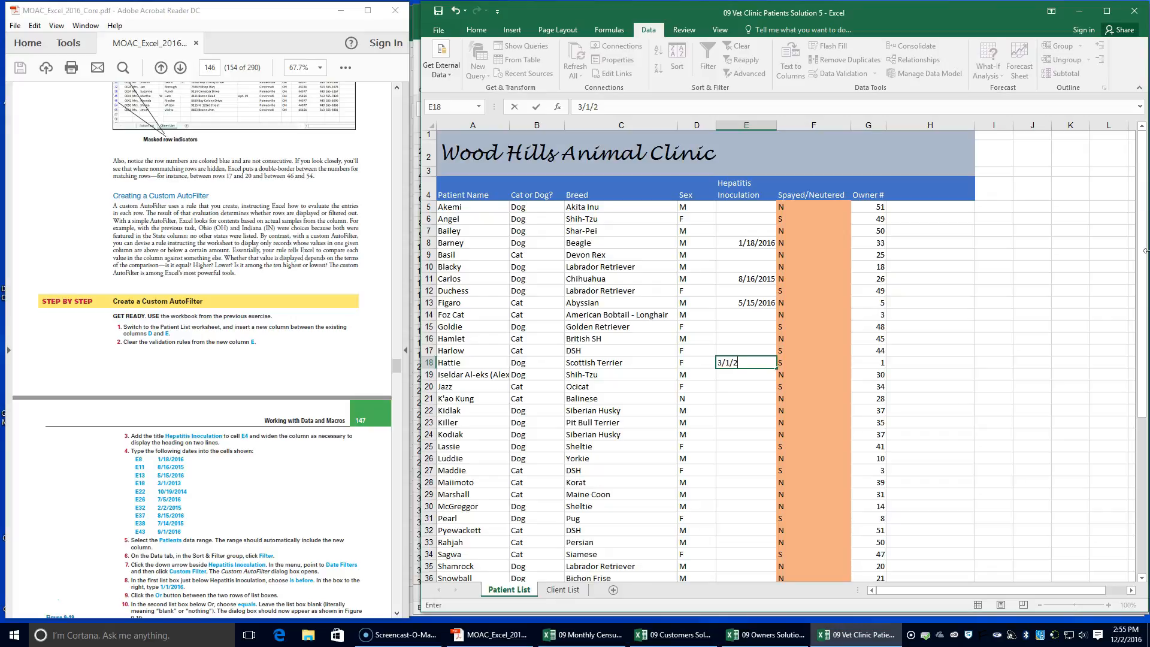
pyautogui.press('Return')
# Enter the inoculation date 10/19/2014 in cell E22
pyautogui.press('Down')
pyautogui.press('Down')
pyautogui.press('Down')
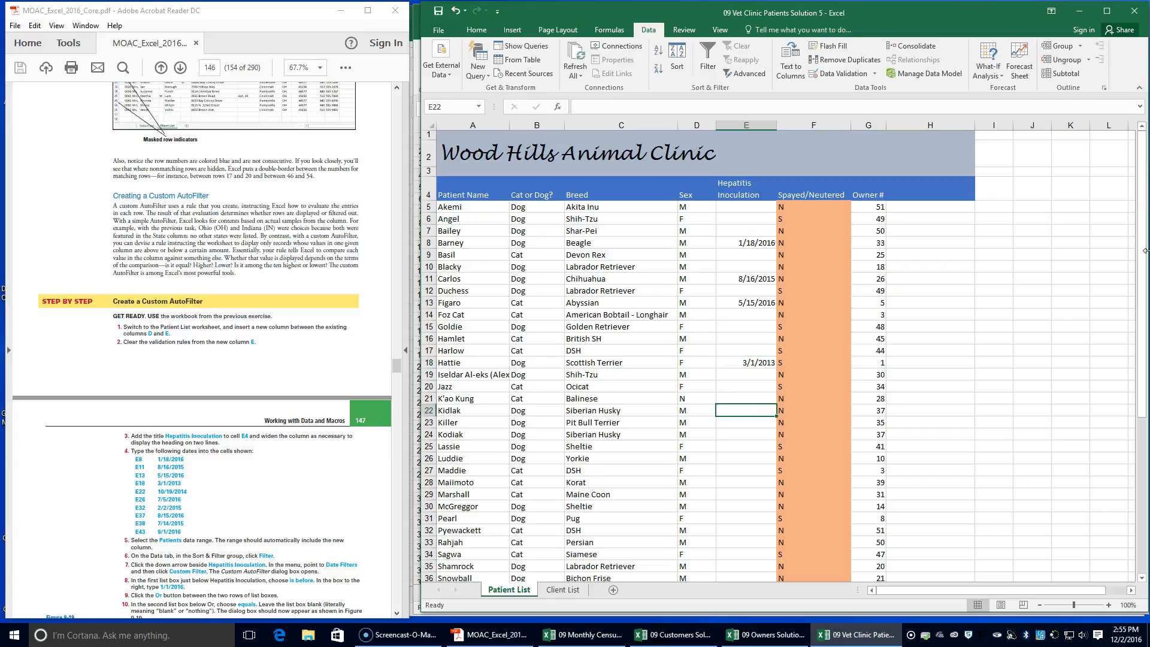
pyautogui.write('10/19')
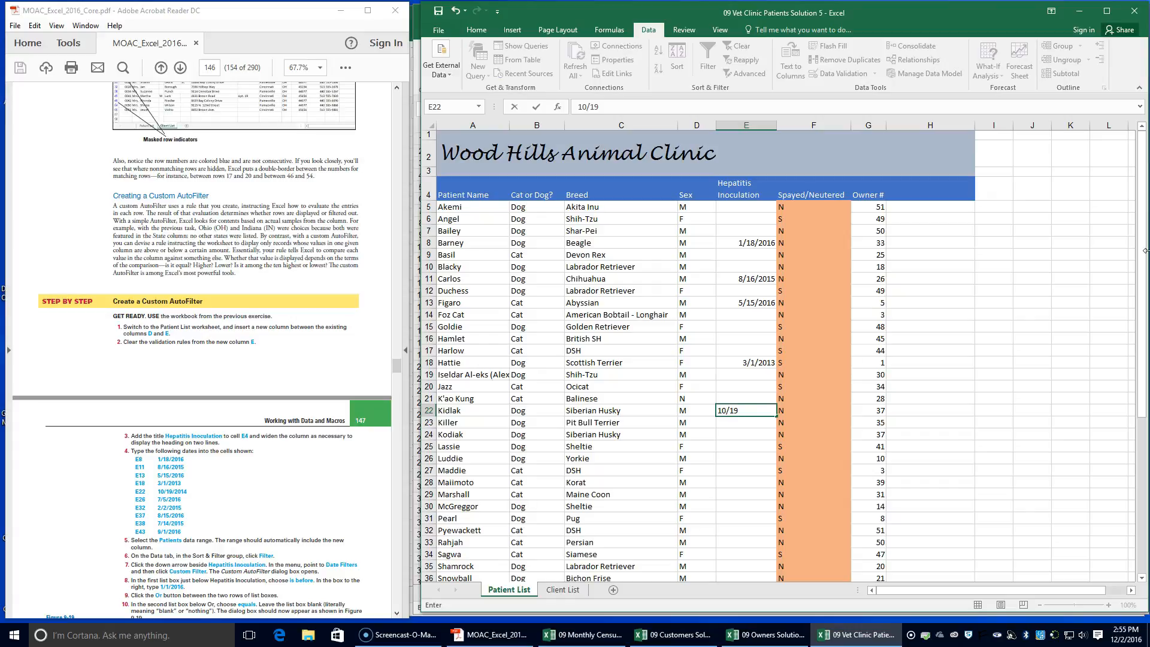
pyautogui.write('/2014')
pyautogui.press('Return')
pyautogui.press('Return')
pyautogui.press('Return')
pyautogui.press('Return')
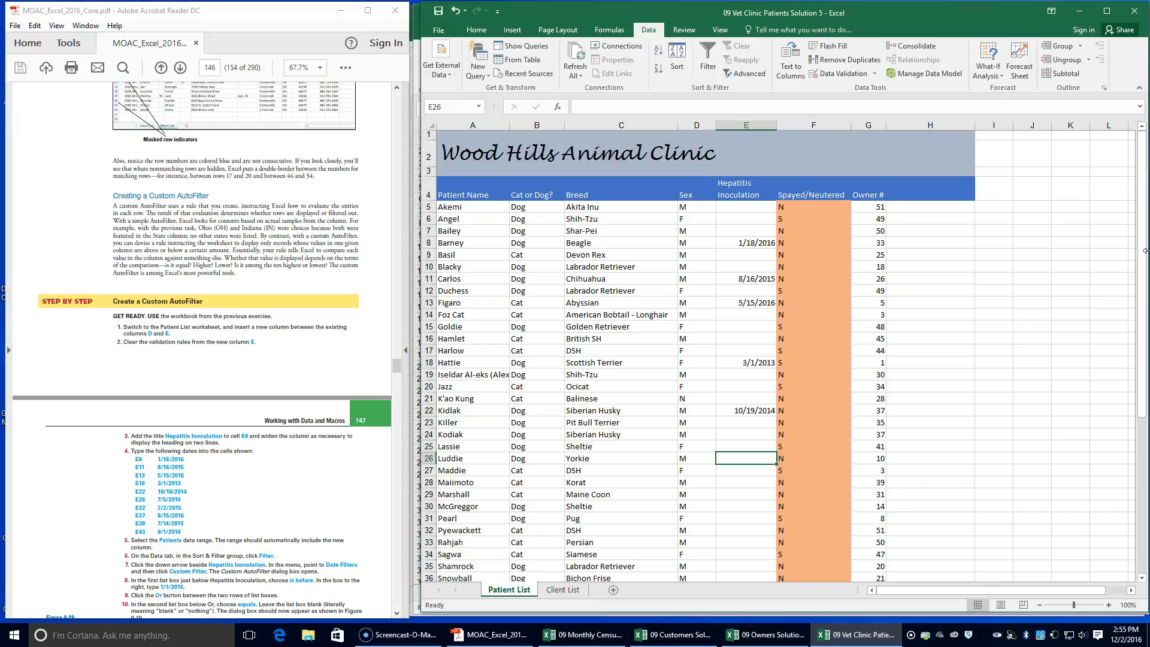
# Enter the inoculation date 7/5/2016 in cell E26
pyautogui.write('7/5')
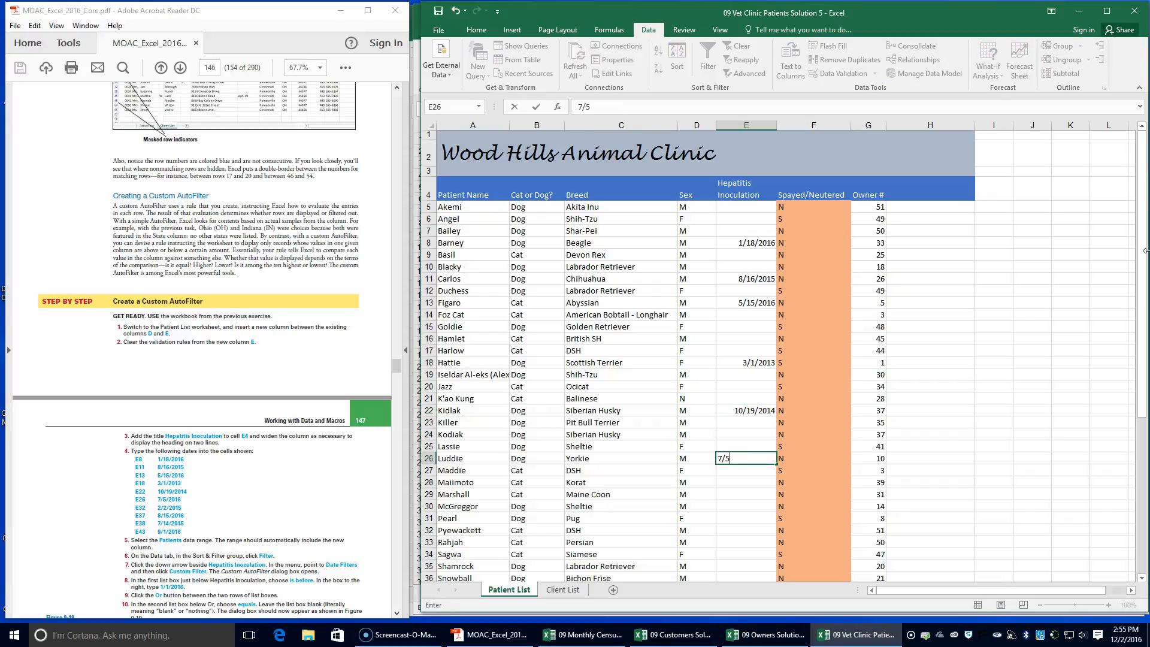
pyautogui.write('16')
pyautogui.press('Return')
# Enter the inoculation date 2/2/2015 in cell E32
pyautogui.press('Down')
pyautogui.press('Down')
pyautogui.press('Down')
pyautogui.press('Down')
pyautogui.press('Down')
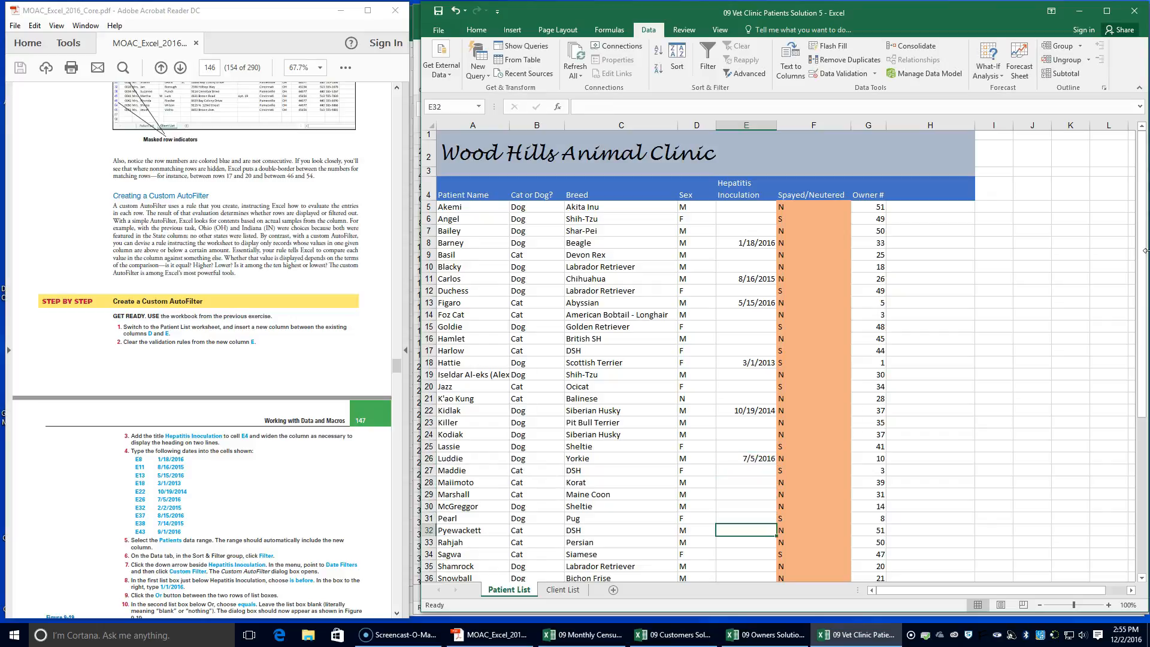
pyautogui.write('2/2/2015')
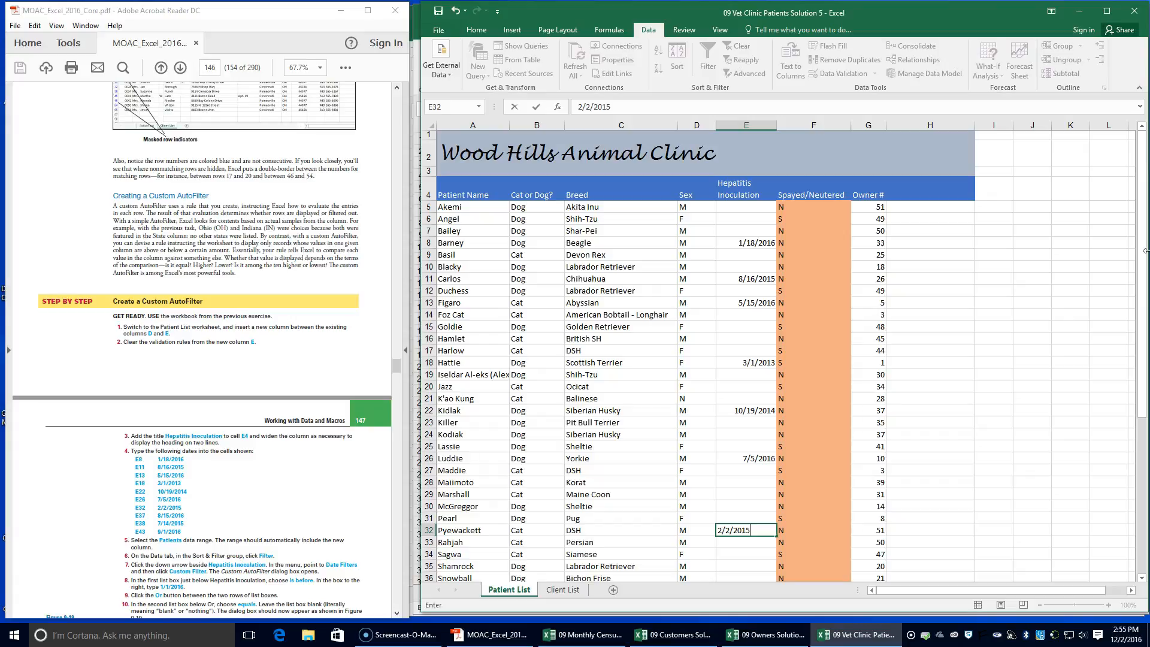
pyautogui.press('Return')
# Enter the inoculation date 8/15/2016 in cell E37
pyautogui.press('Down')
pyautogui.press('Down')
pyautogui.press('Down')
pyautogui.press('Down')
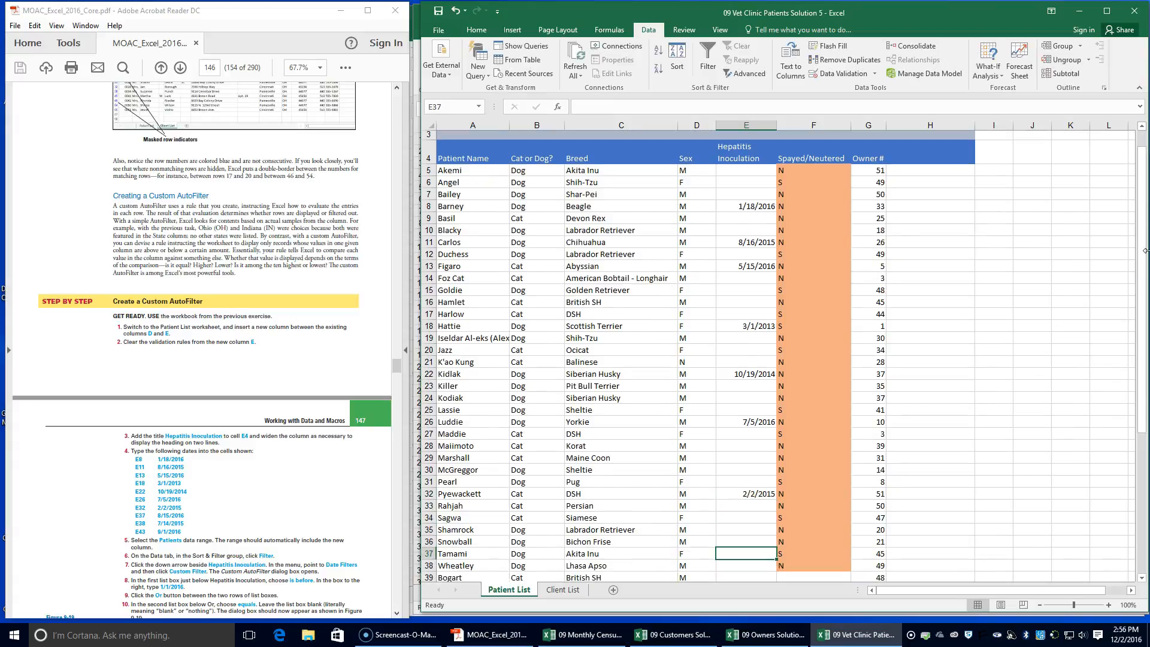
pyautogui.write('8/')
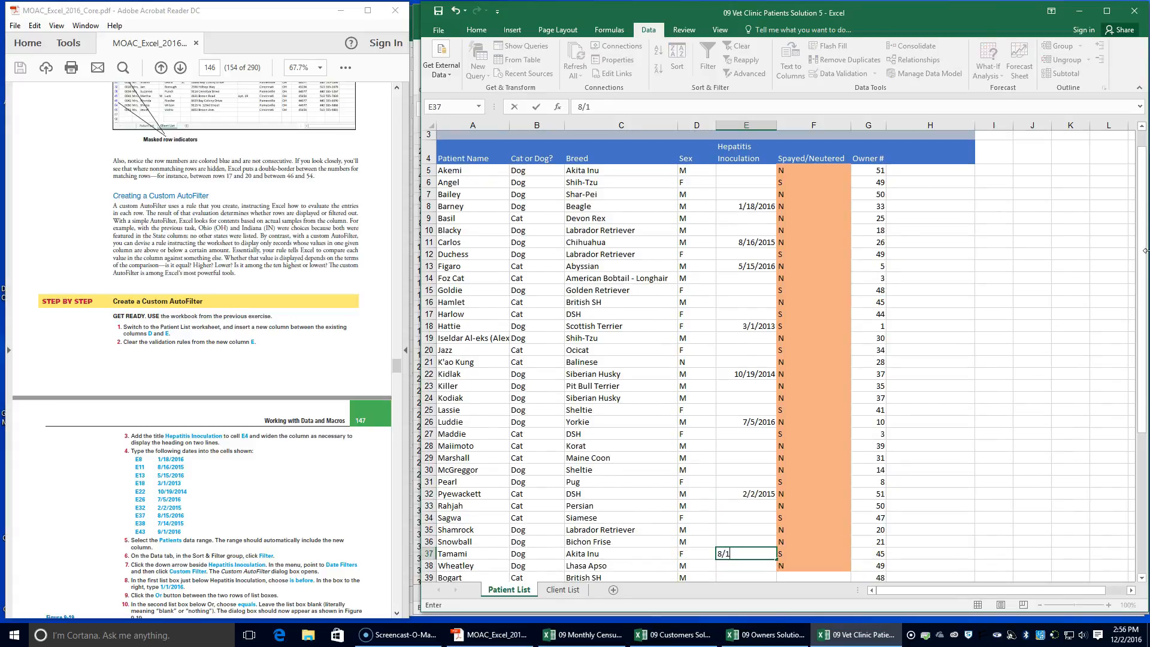
pyautogui.write('15/2016')
pyautogui.press('Return')
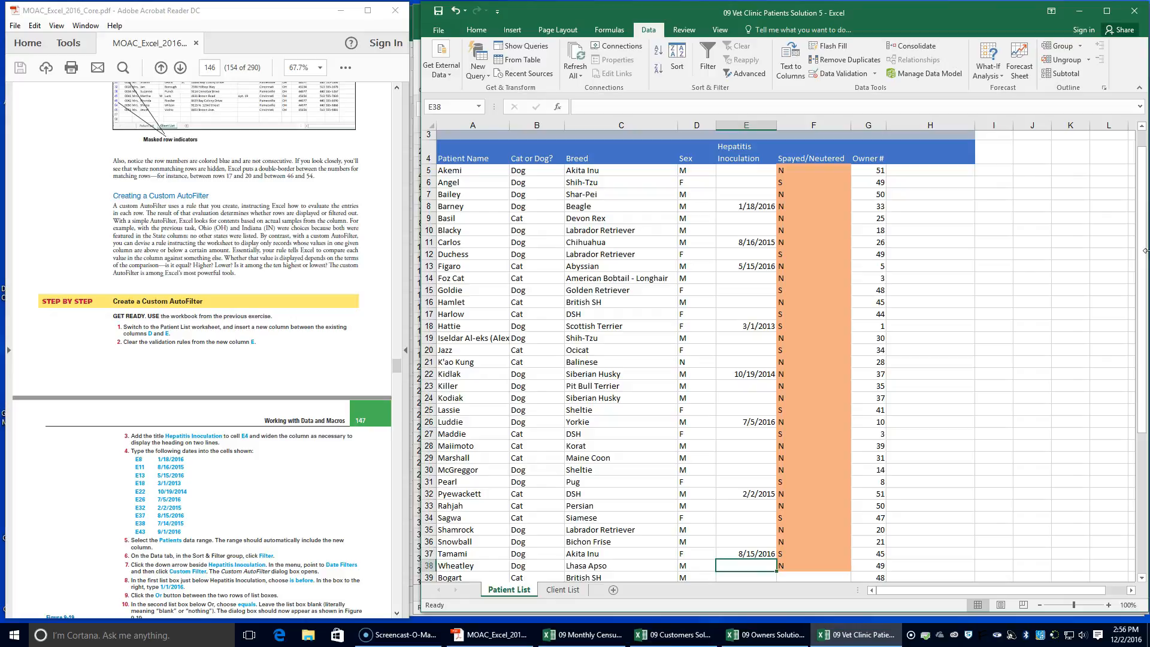
# Enter the inoculation date 7/14/2015 in cell E38
pyautogui.press('Down')
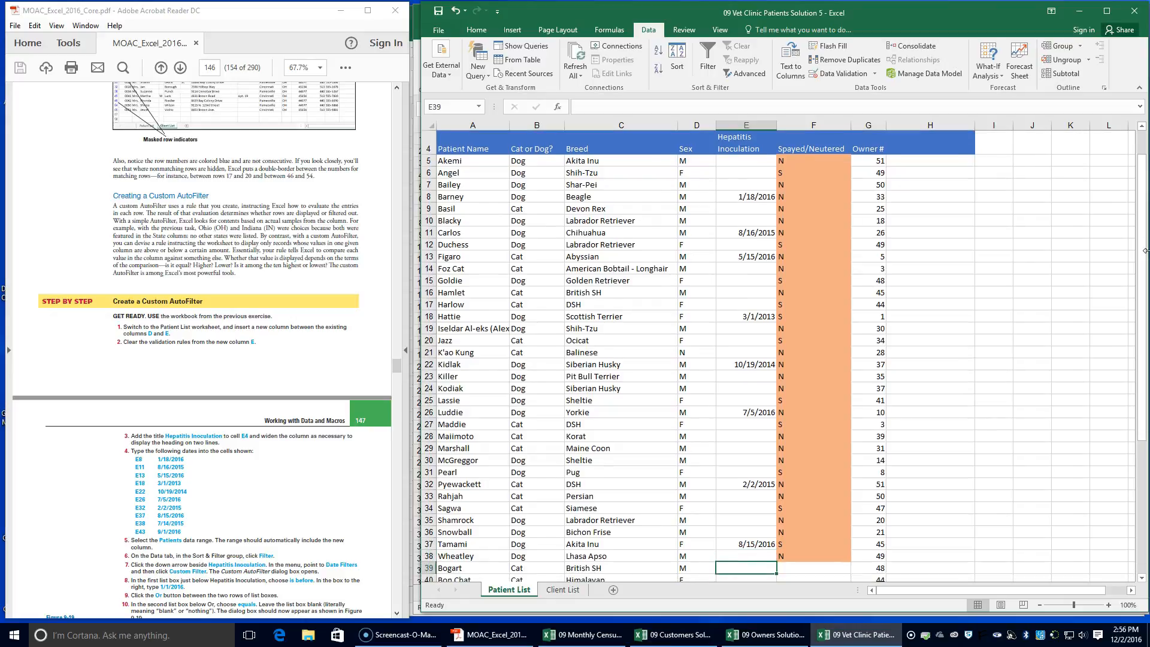
pyautogui.press('Down')
pyautogui.press('Up')
pyautogui.press('Up')
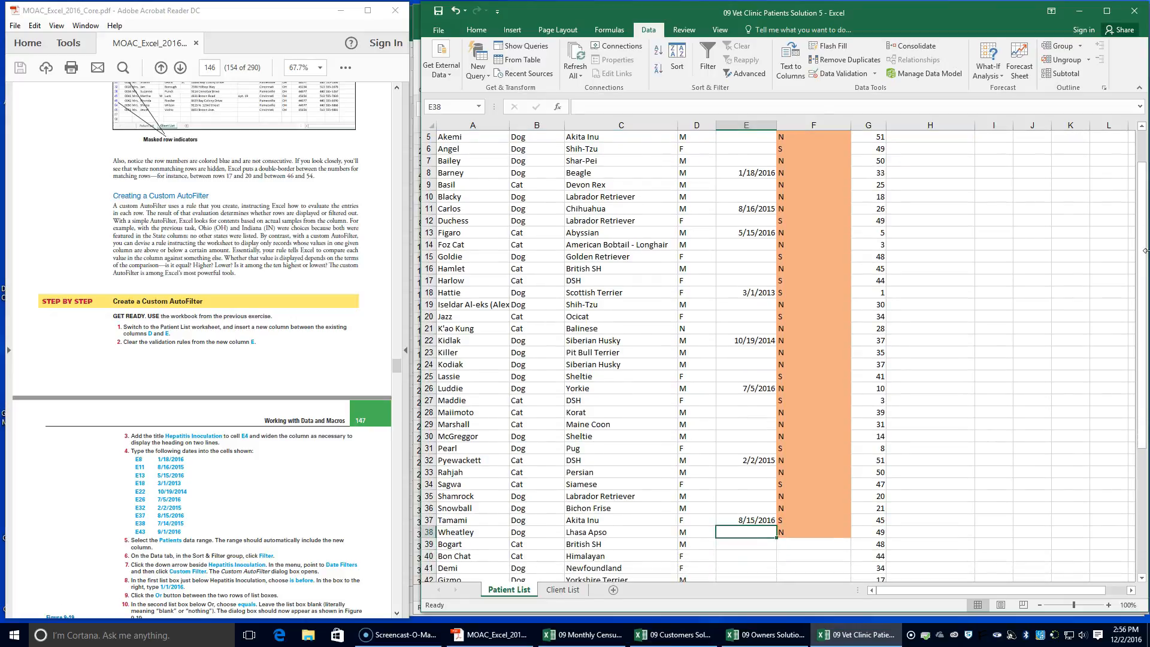
pyautogui.write('7/14')
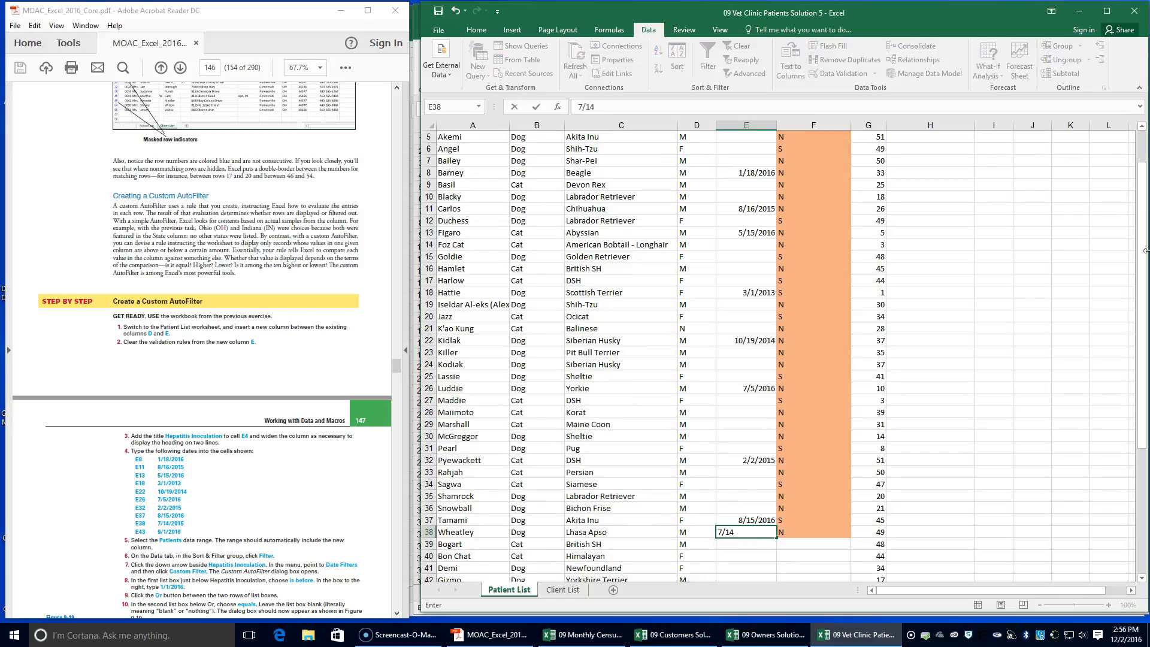
pyautogui.write('/205')
pyautogui.press('Return')
# Enter the inoculation date 9/1/2016 in cell E43
pyautogui.press('Up')
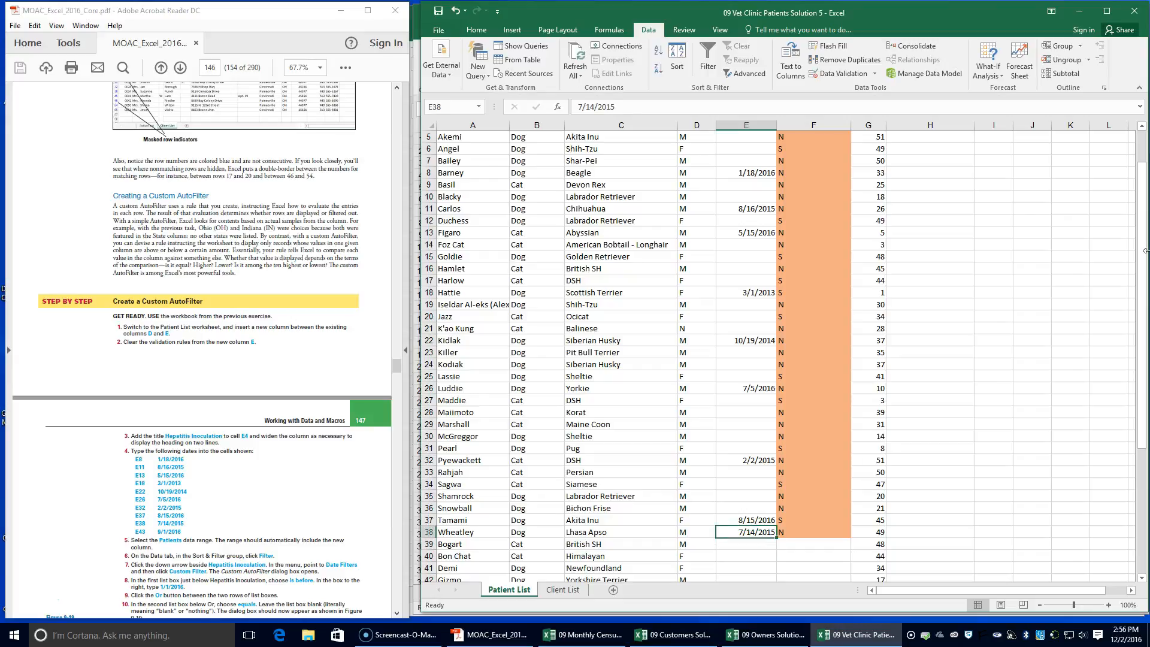
pyautogui.press('Down')
pyautogui.press('Down')
pyautogui.press('Down')
pyautogui.press('Down')
pyautogui.press('Down')
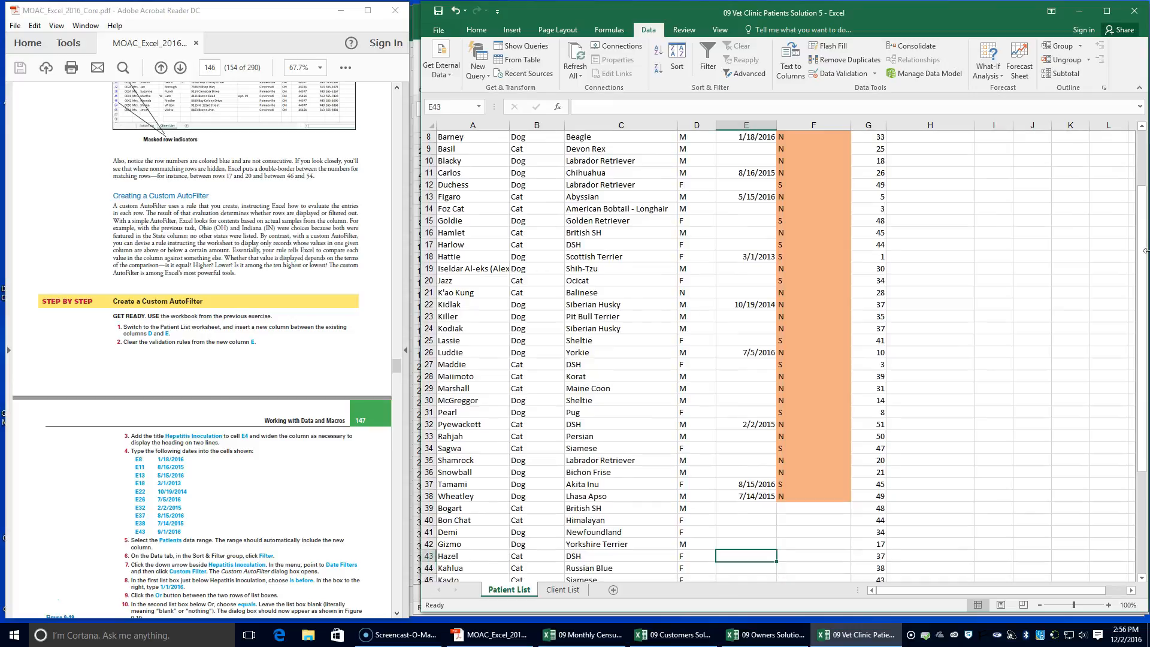
pyautogui.write('9/1/')
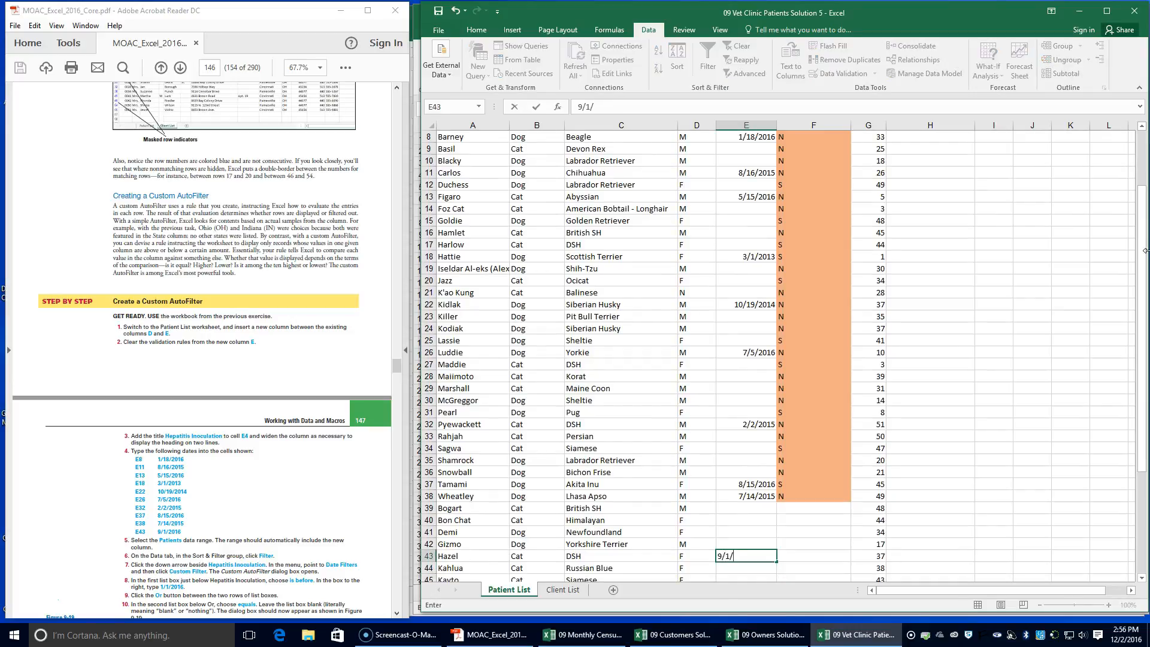
pyautogui.write('2016')
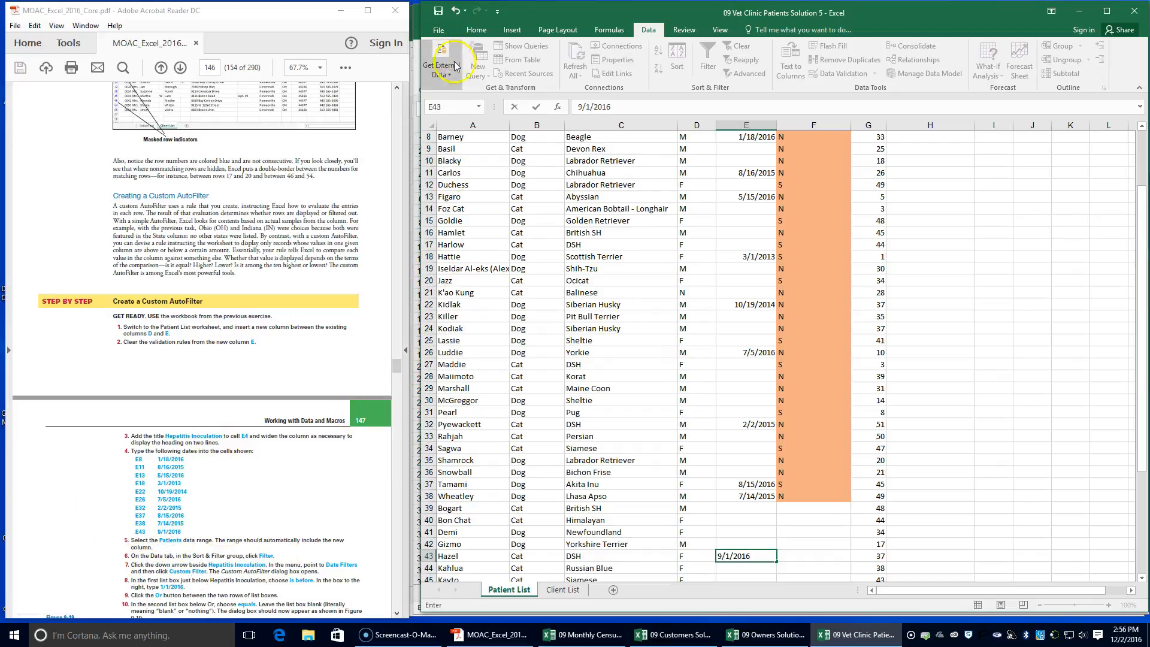
pyautogui.click(689, 462)
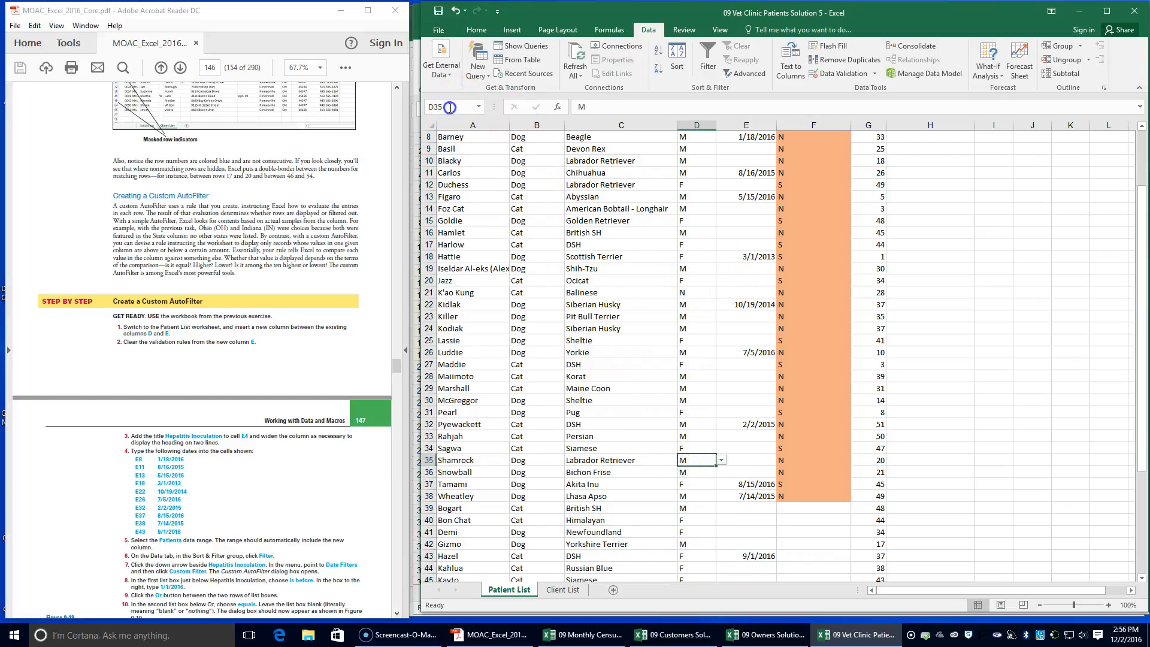
pyautogui.click(479, 106)
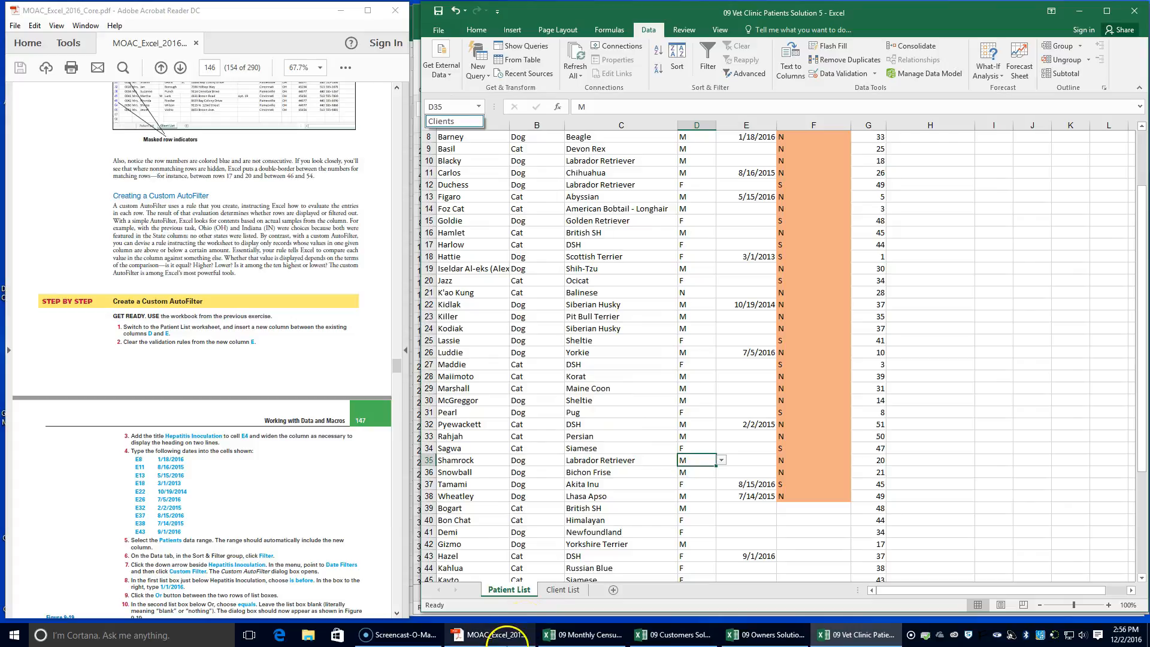
pyautogui.click(519, 588)
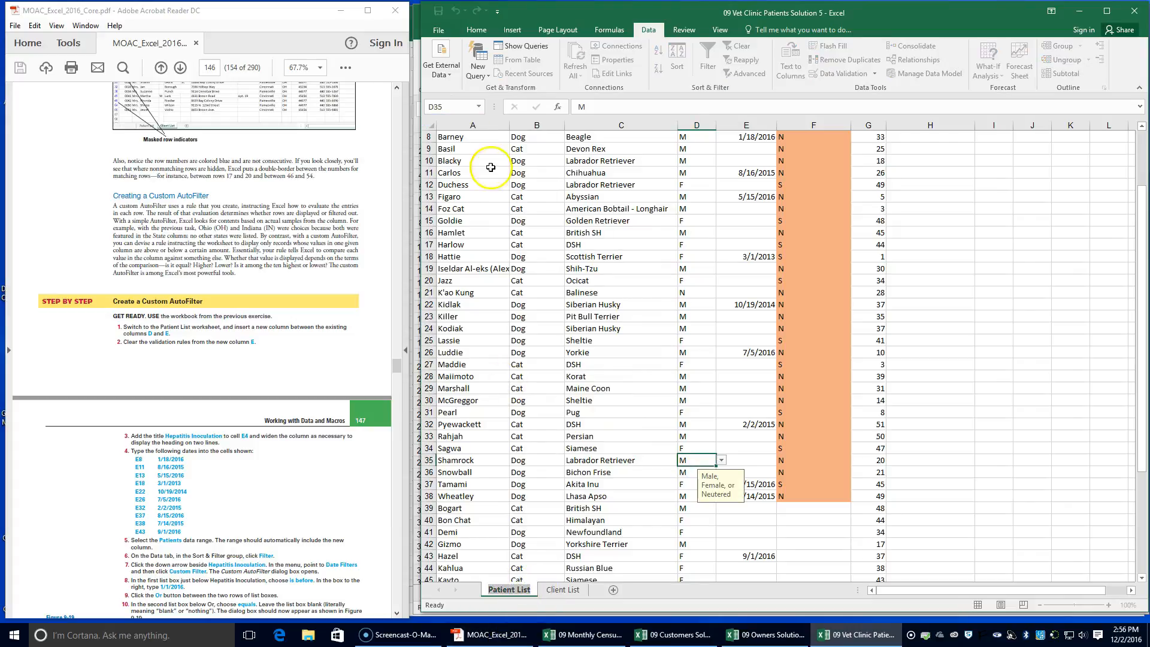
pyautogui.click(930, 317)
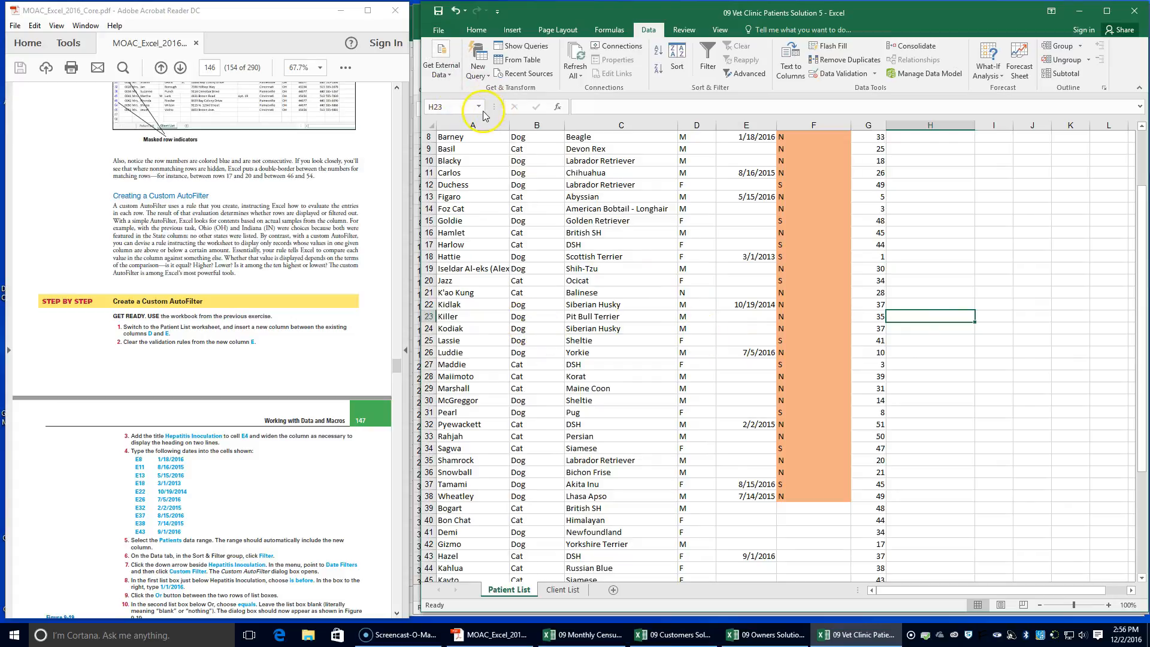
pyautogui.click(448, 107)
pyautogui.moveTo(448, 107); pyautogui.dragTo(403, 110)
pyautogui.write('Patients')
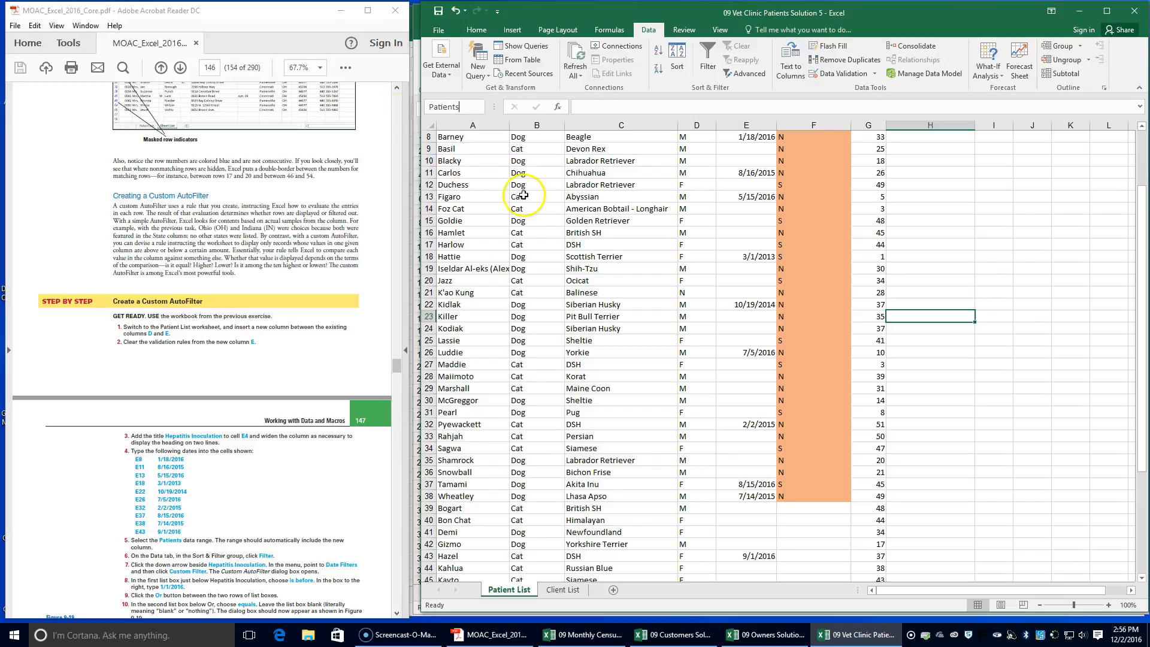
pyautogui.scroll(3, 525, 197)
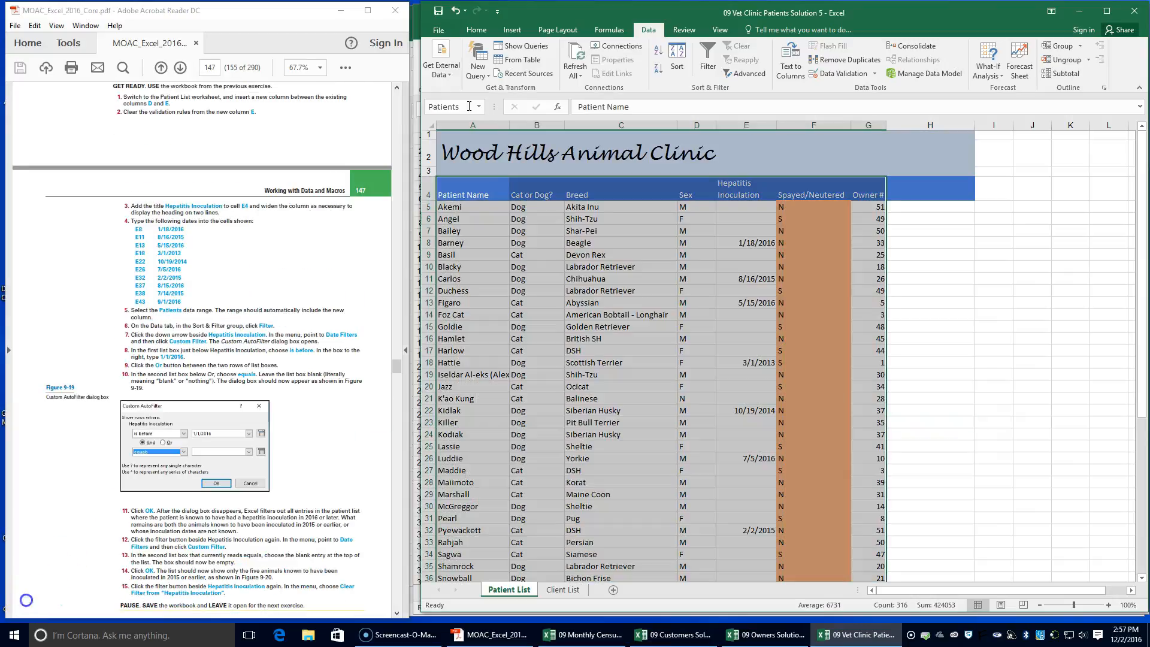
# Select the named data range Patients on the Patient List sheet and look over its full extent
pyautogui.click(469, 106)
pyautogui.write('Patients')
pyautogui.press('Return')
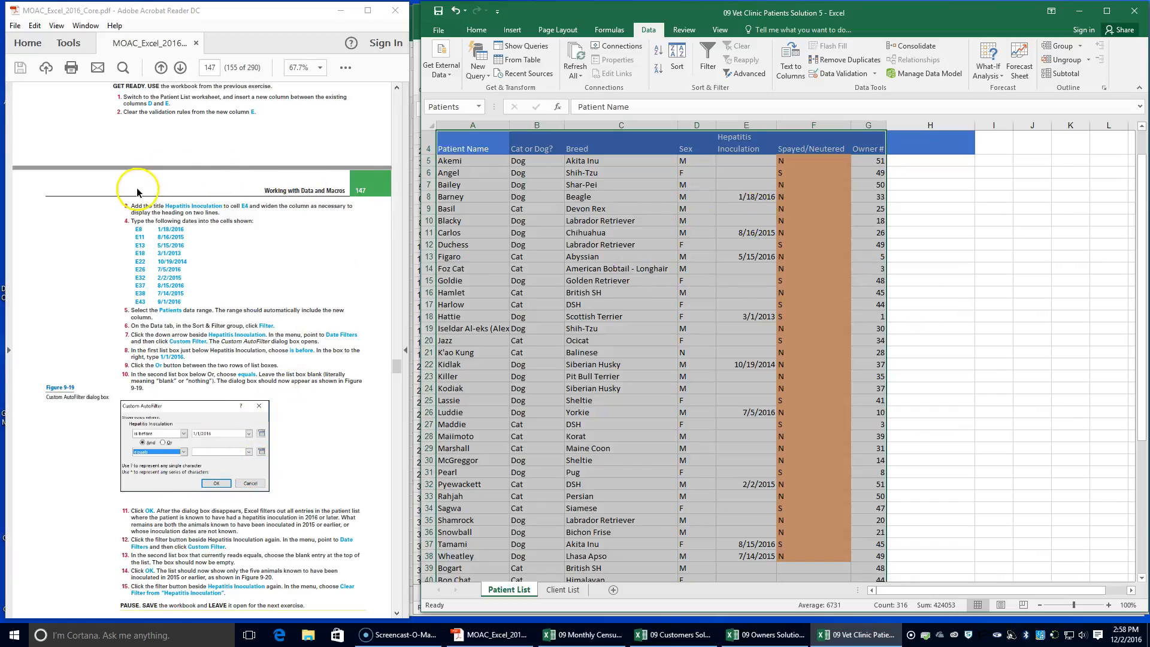
pyautogui.scroll(2, 782, 288)
pyautogui.scroll(-4, 949, 393)
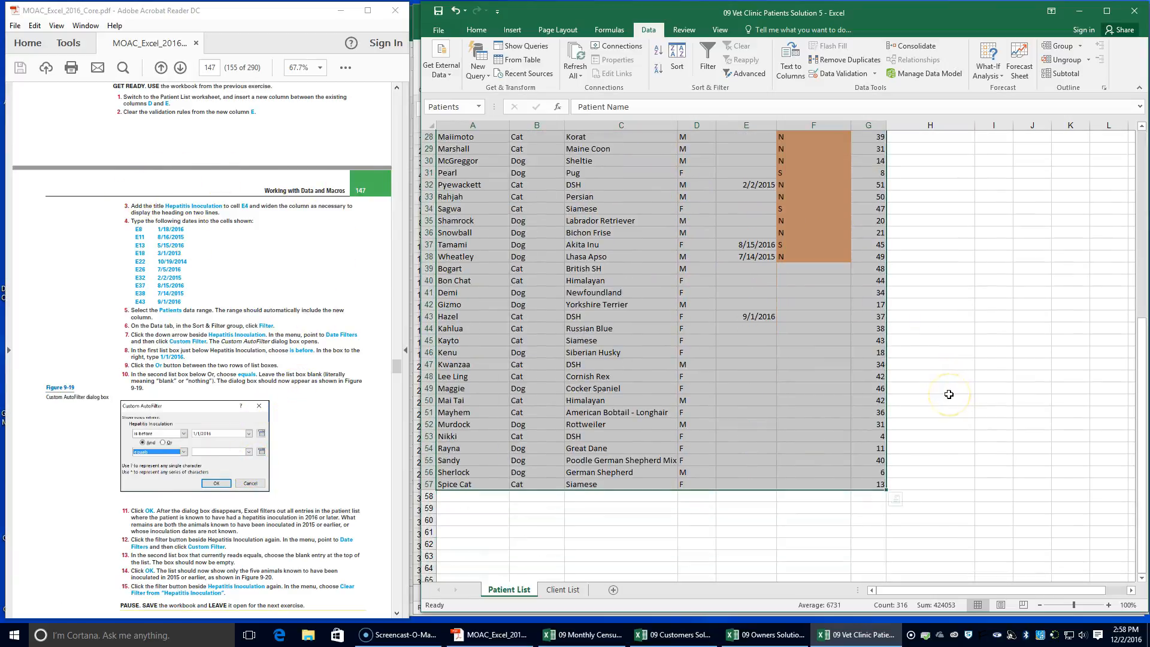
pyautogui.scroll(4, 795, 360)
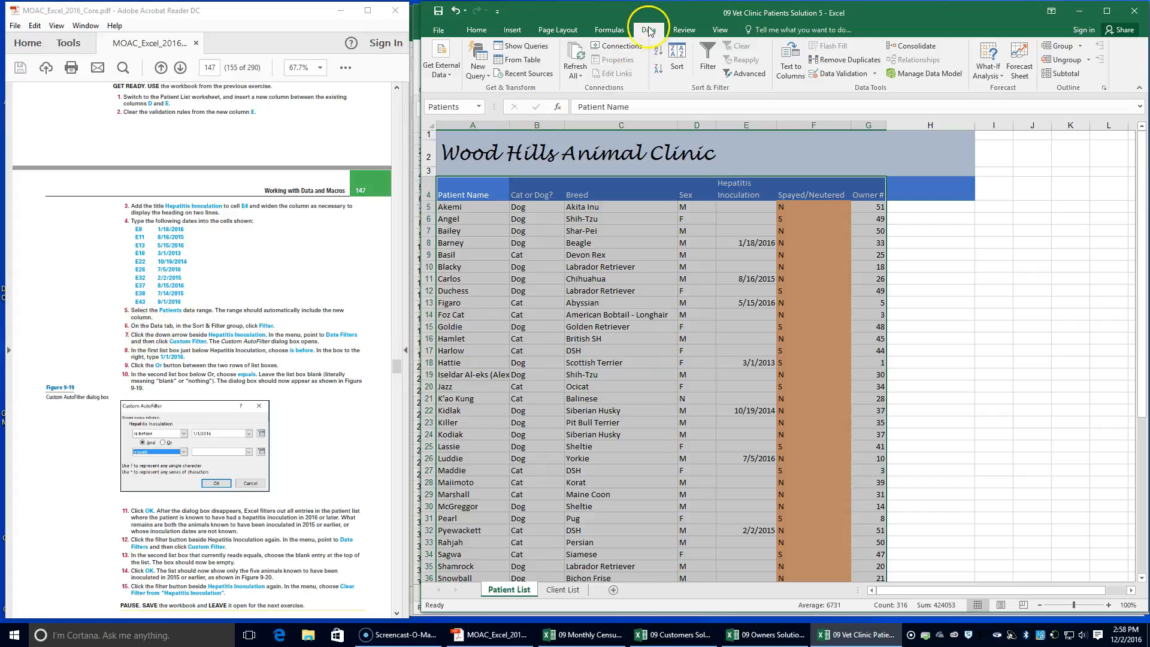
# Turn on filtering for the Patients range and open a custom date filter for the Hepatitis Inoculation column
pyautogui.click(709, 67)
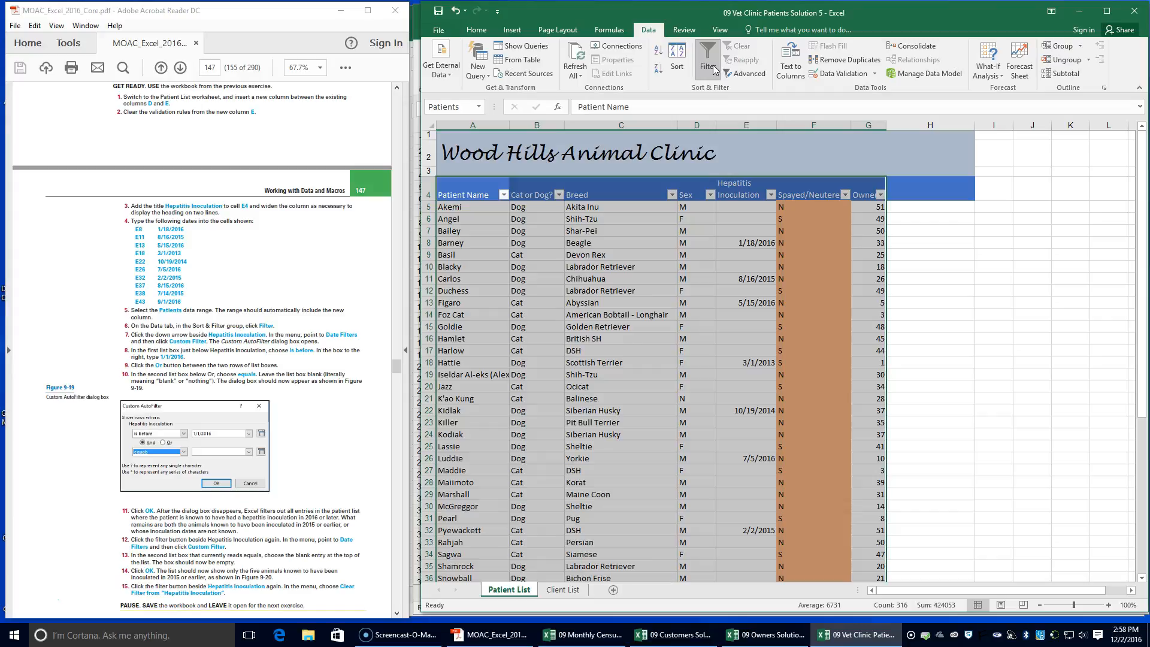
pyautogui.click(770, 194)
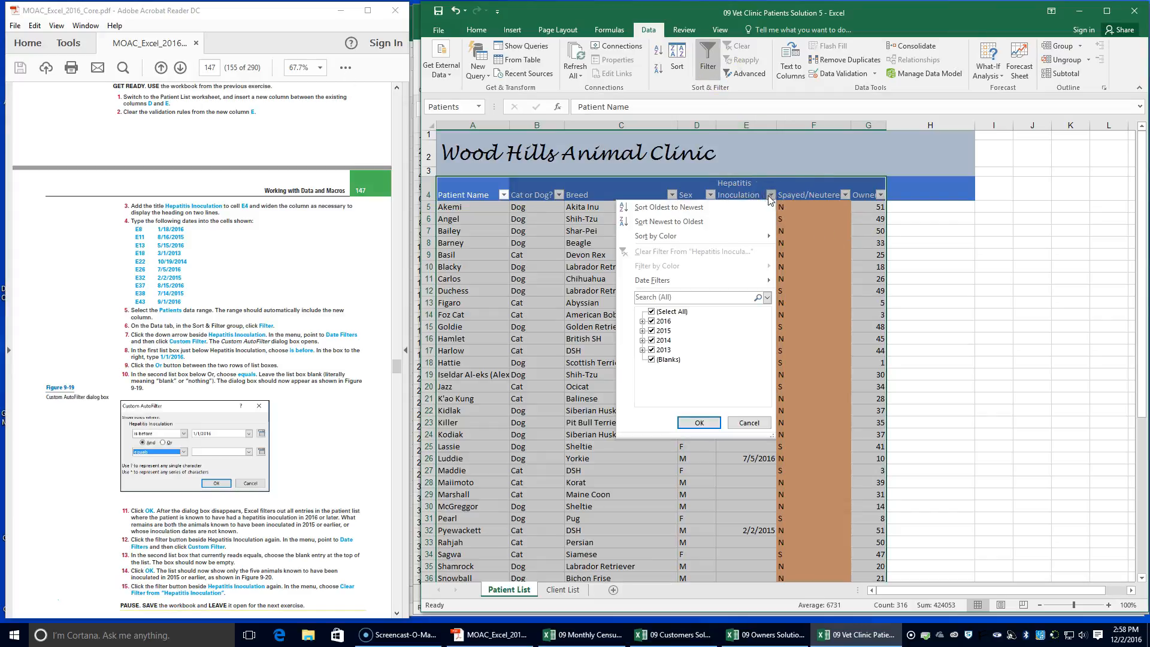
pyautogui.moveTo(673, 282)
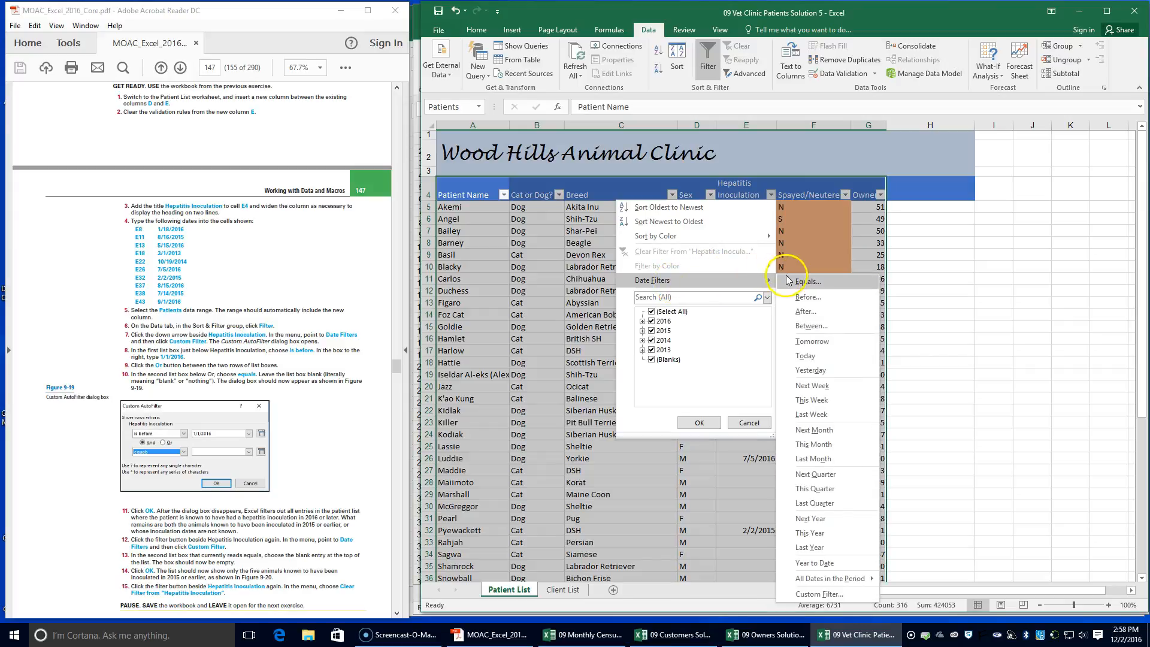
pyautogui.click(818, 593)
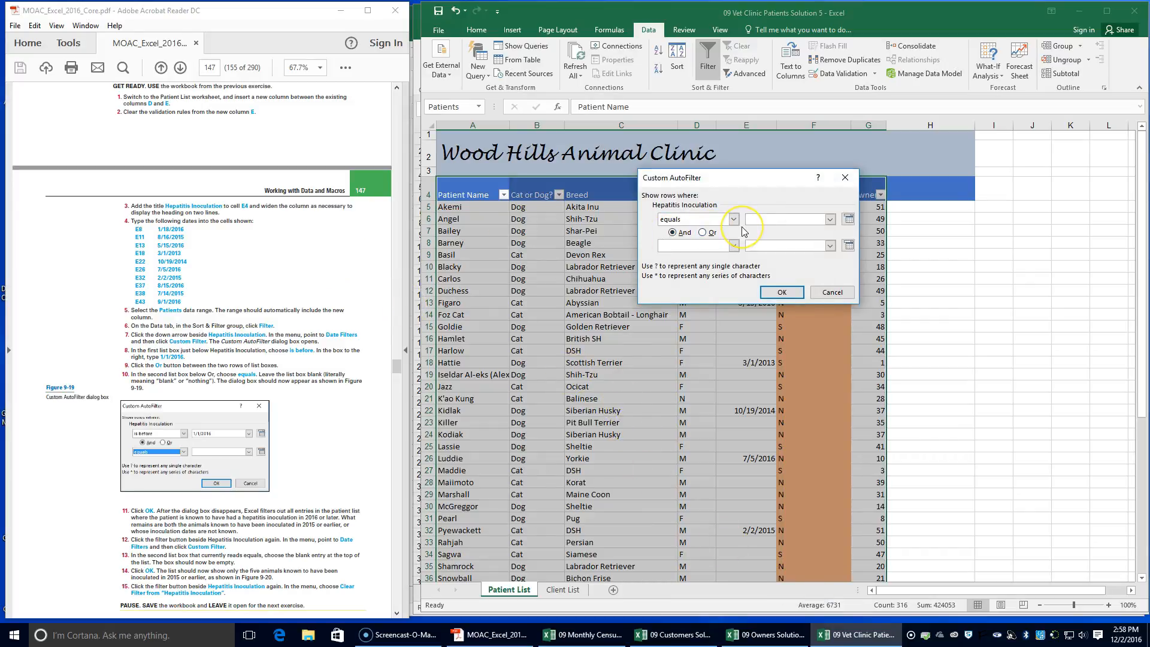
# Set the first Hepatitis Inoculation filter condition to "is before" 1/1/2016
pyautogui.click(753, 219)
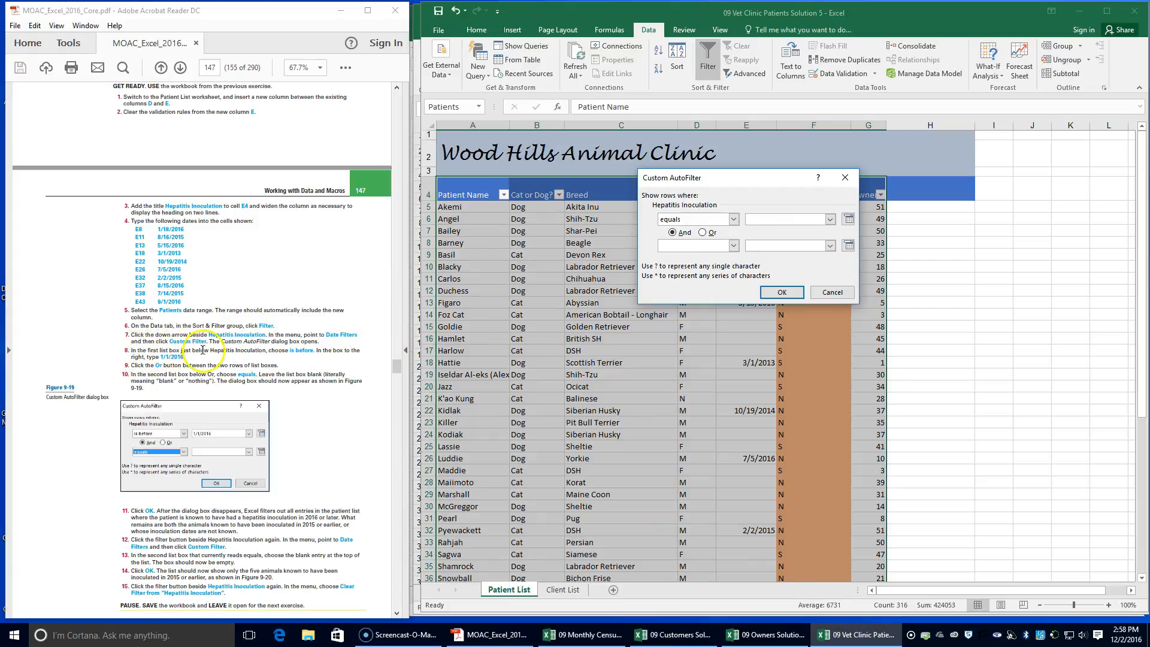
pyautogui.click(733, 219)
pyautogui.click(704, 269)
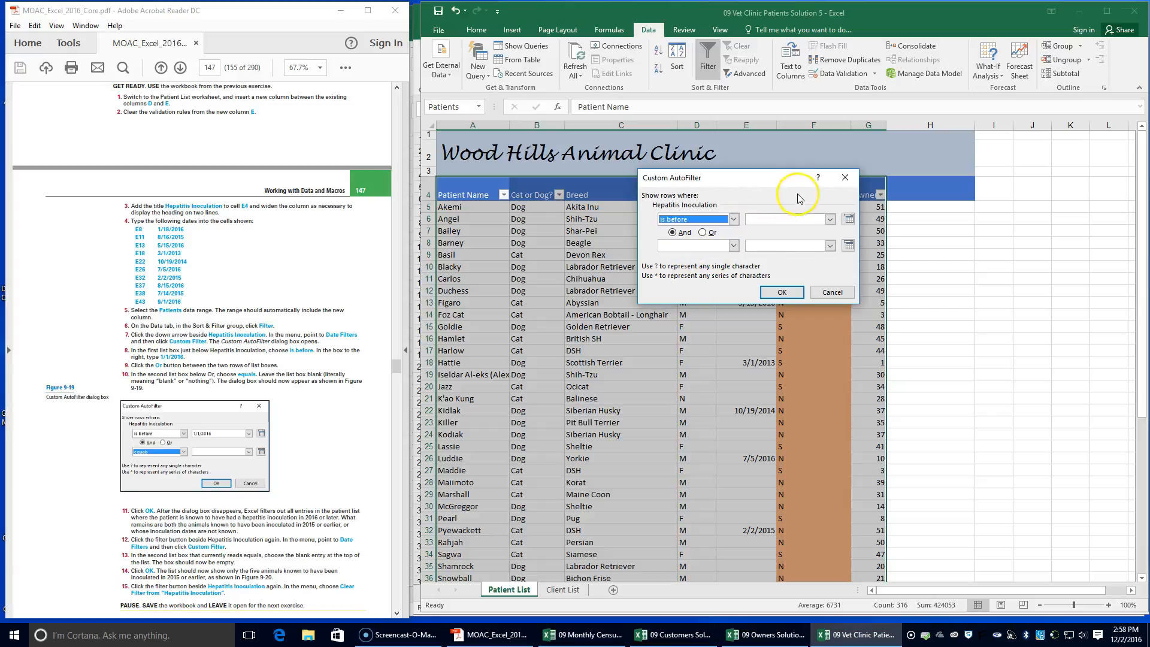
pyautogui.click(777, 221)
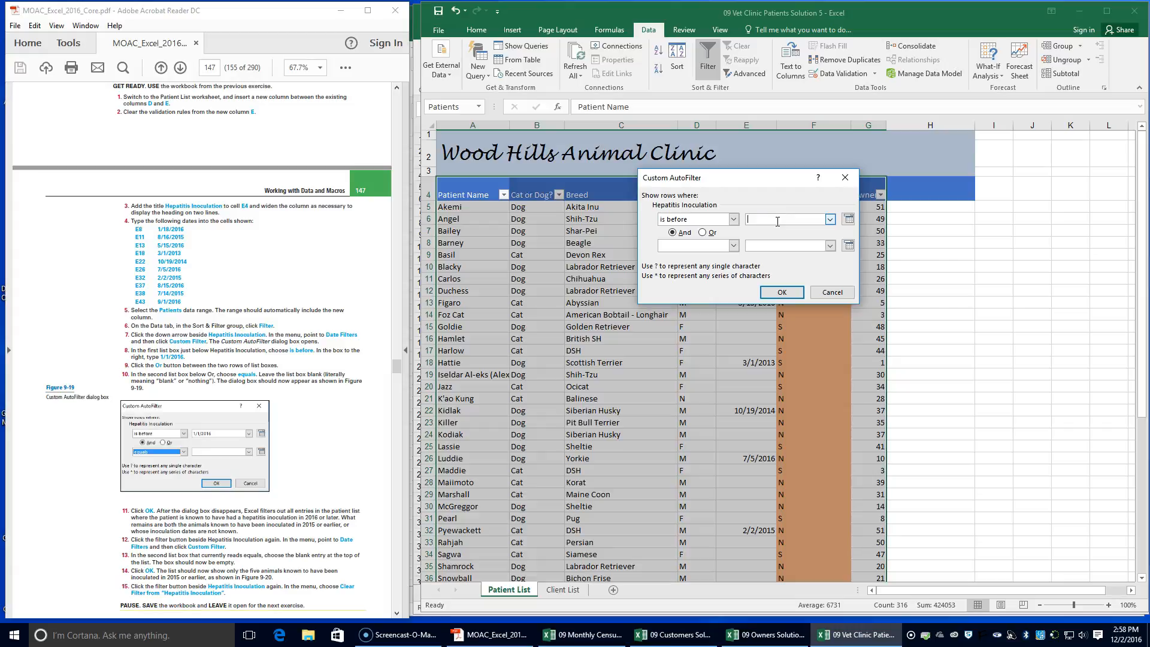
pyautogui.write('1/1/2016')
# Add an Or condition of "equals" with a blank value and apply the custom filter
pyautogui.click(733, 246)
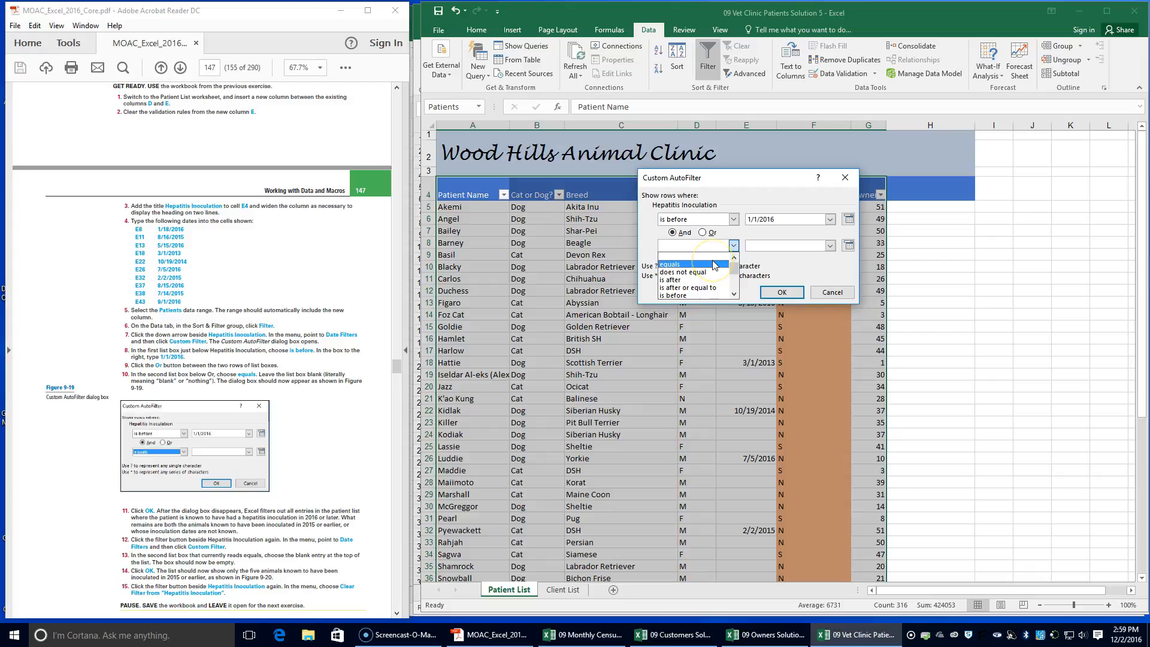
pyautogui.click(713, 265)
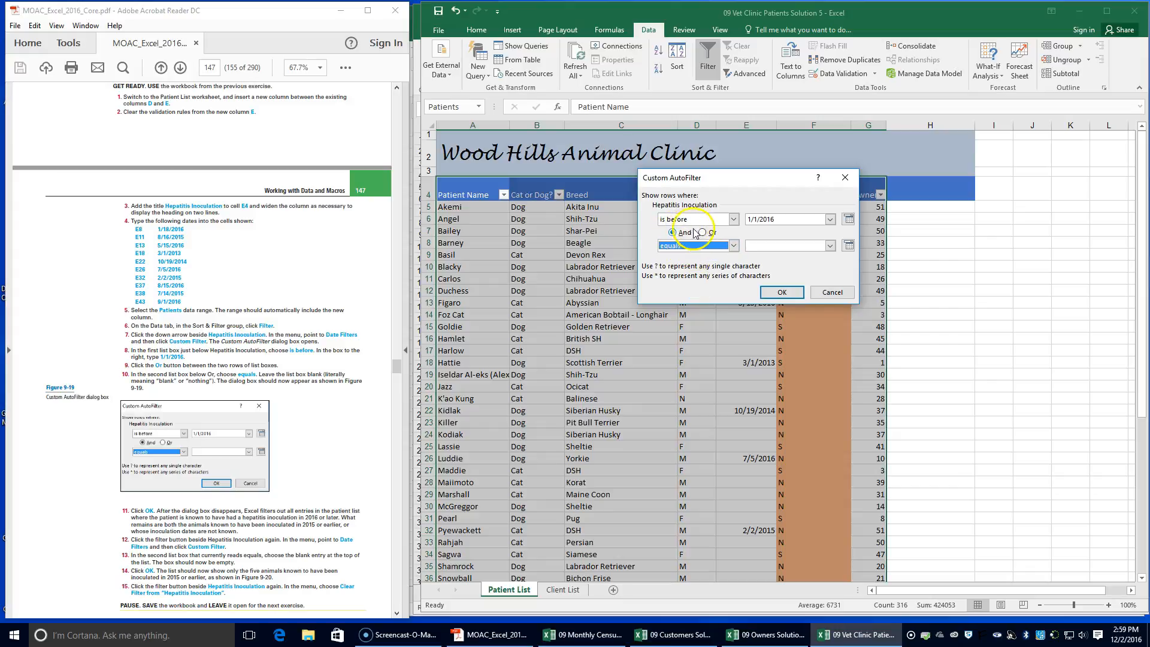
pyautogui.click(701, 232)
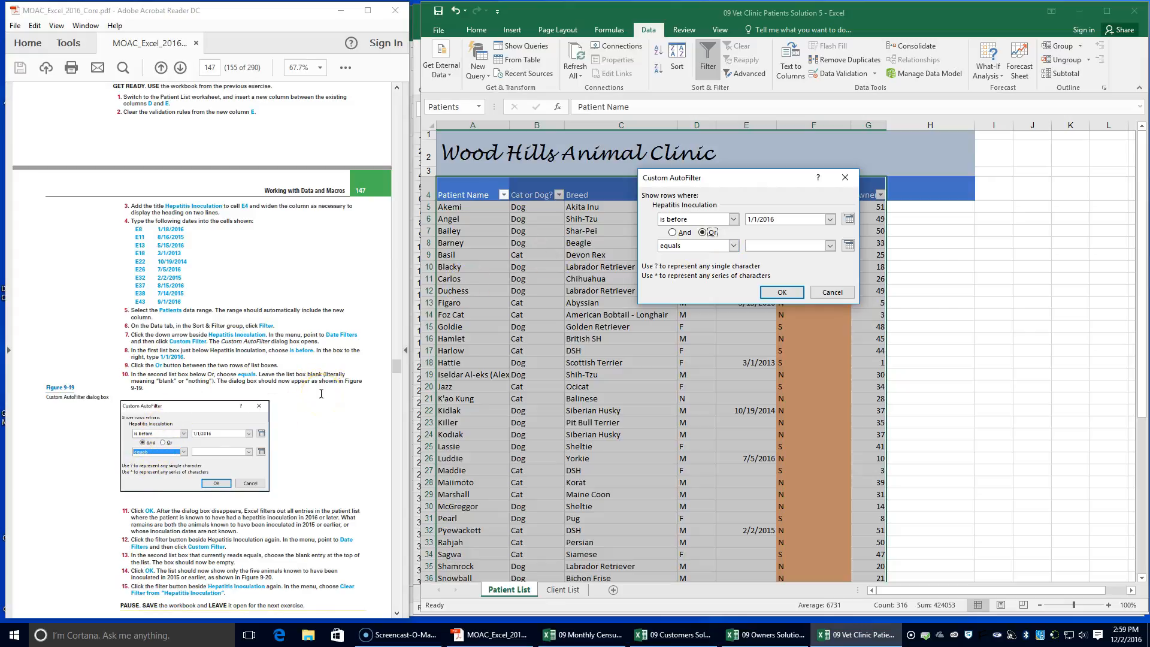
pyautogui.scroll(-1, 321, 392)
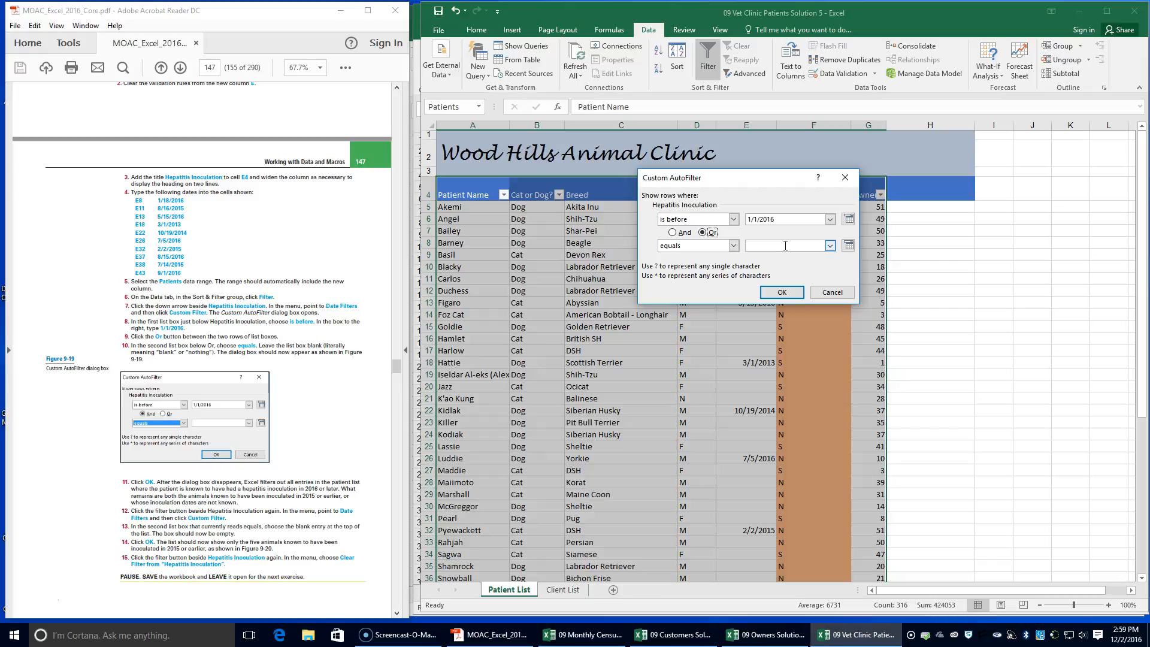
pyautogui.scroll(-2, 212, 419)
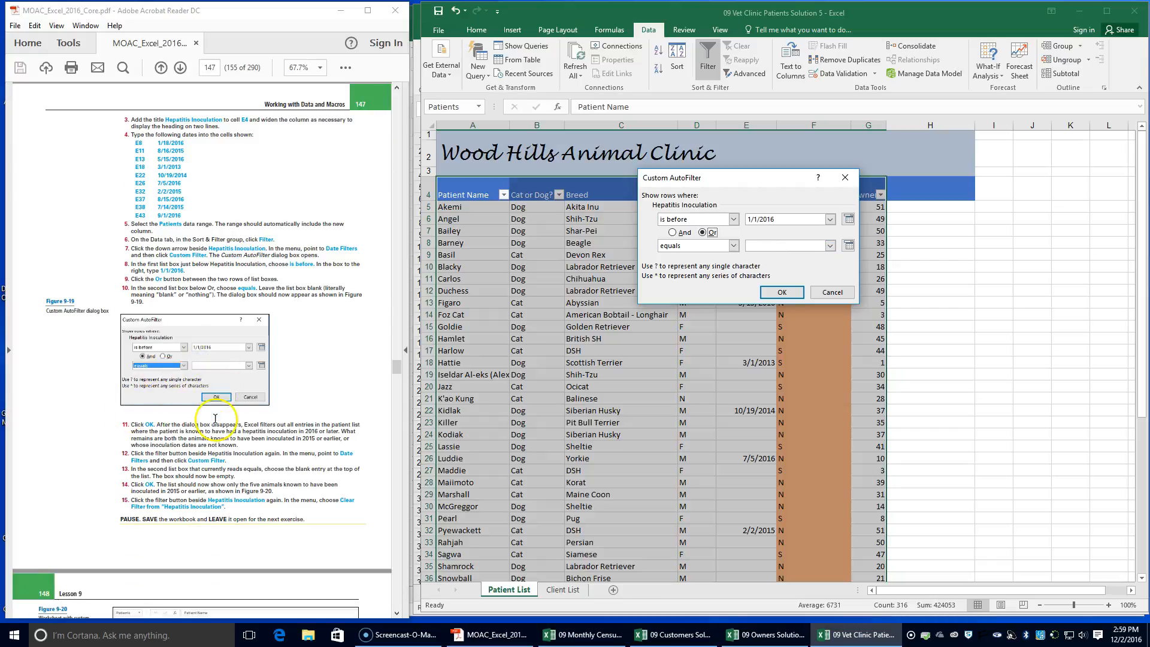
pyautogui.click(157, 374)
pyautogui.click(782, 292)
# Review the filtered patients, then reopen the Hepatitis Inoculation custom filter and set its second comparison operator to the blank entry
pyautogui.click(195, 506)
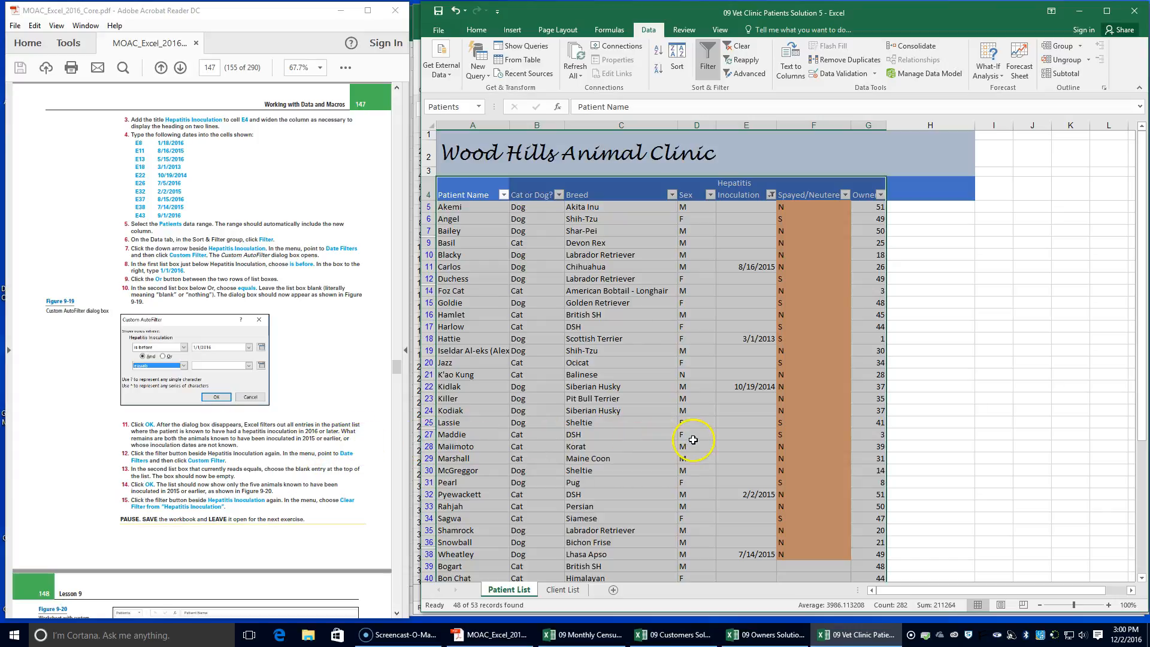
pyautogui.scroll(-5, 651, 439)
pyautogui.scroll(-3, 651, 439)
pyautogui.scroll(9, 650, 439)
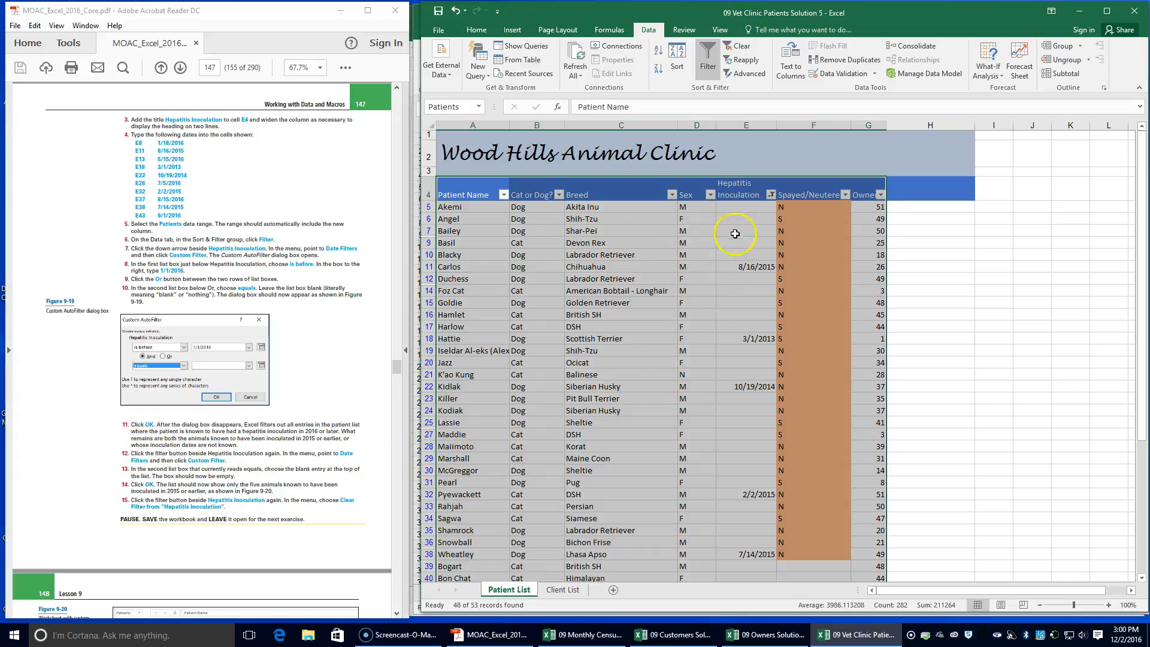
pyautogui.click(770, 195)
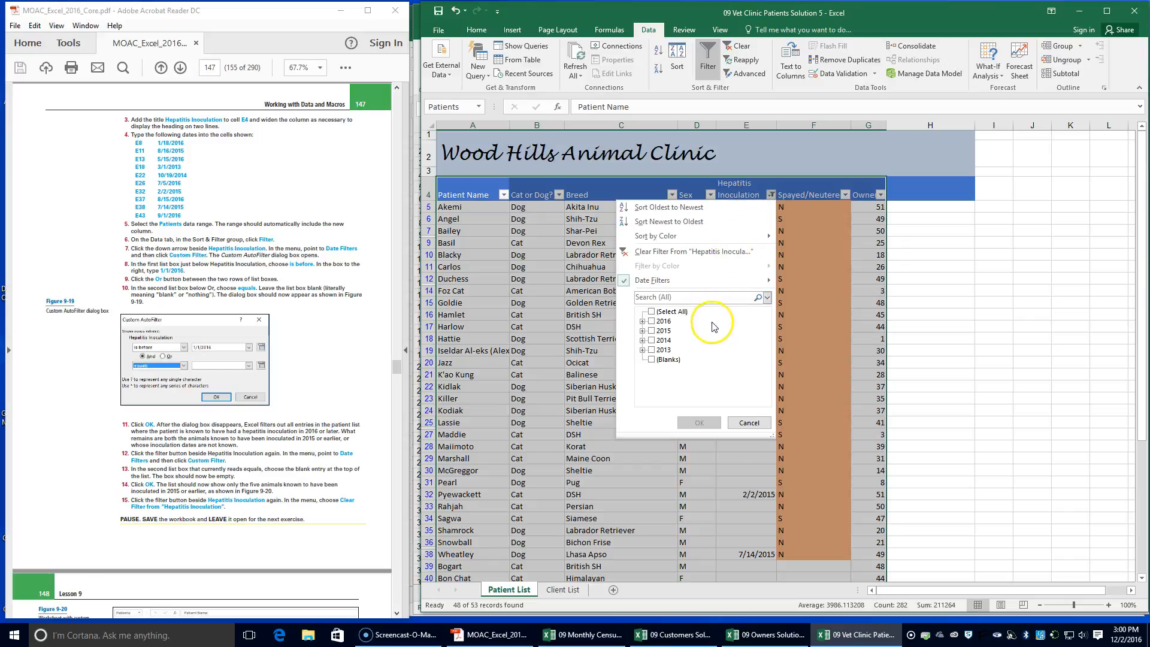
pyautogui.moveTo(652, 284)
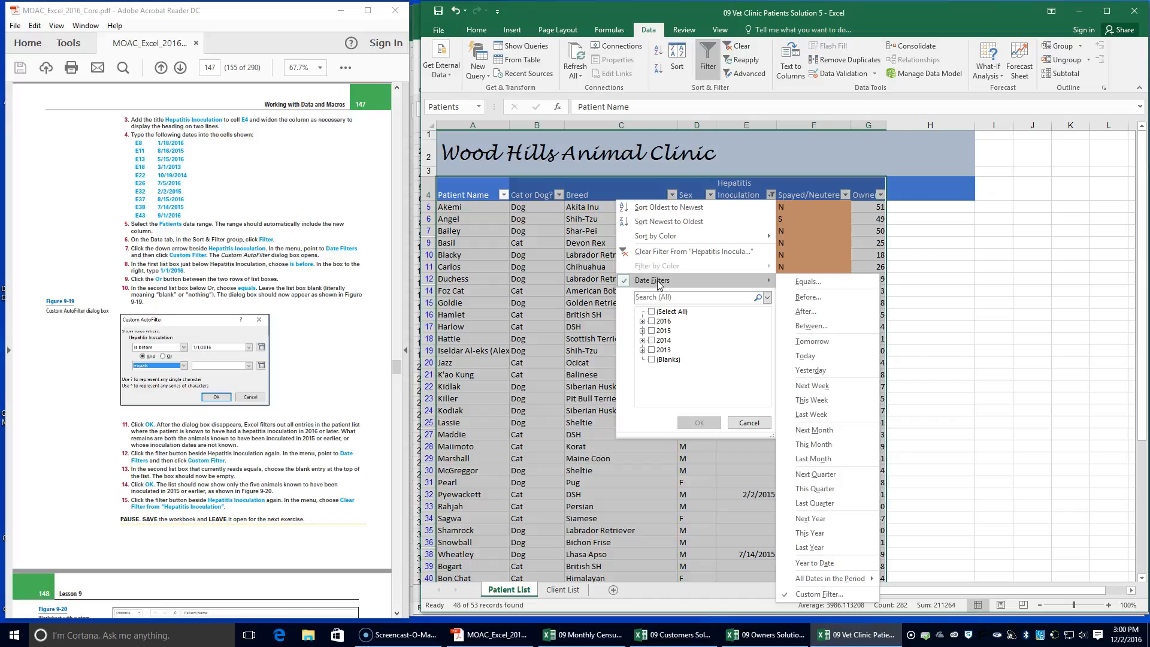
pyautogui.click(825, 593)
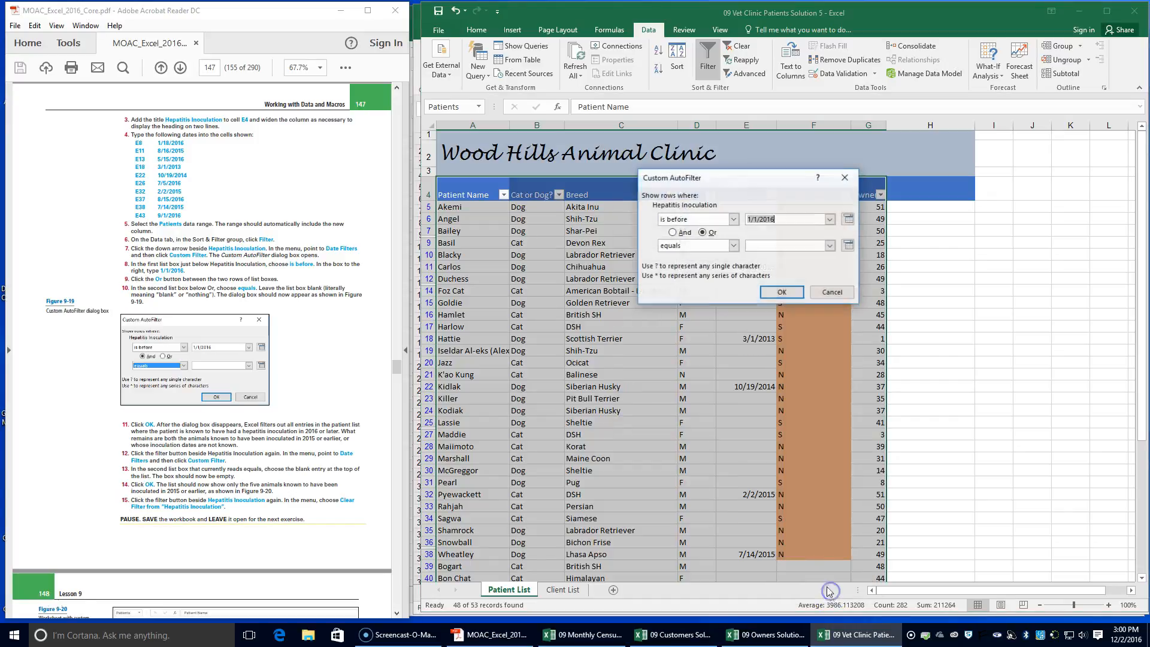
pyautogui.click(733, 246)
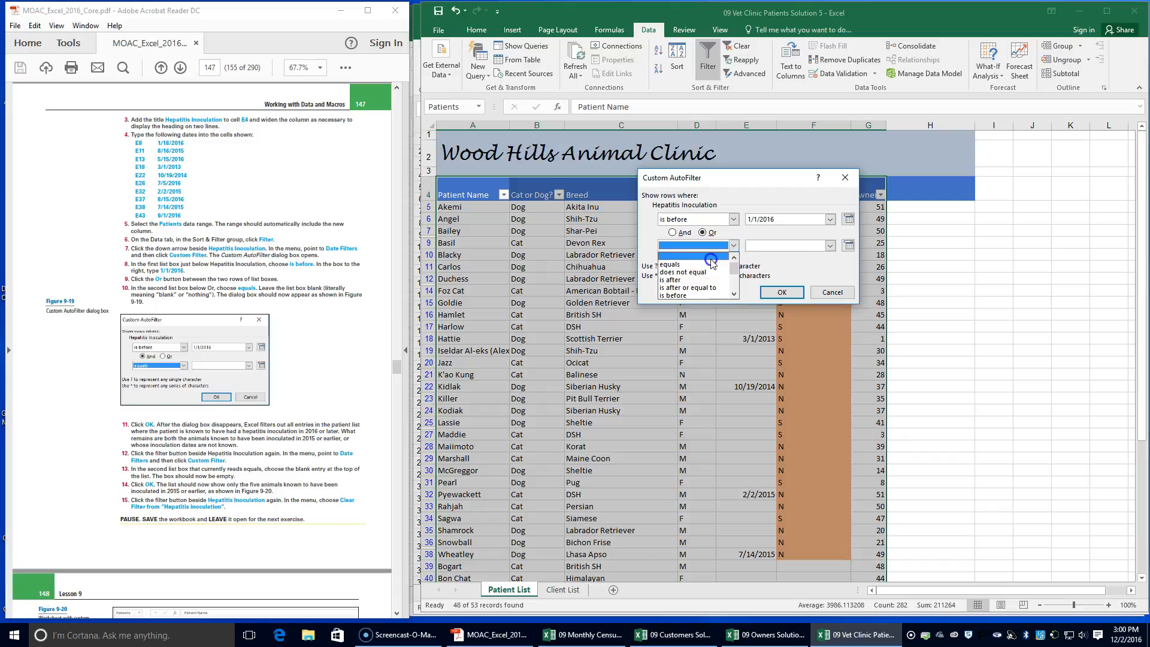
pyautogui.click(711, 257)
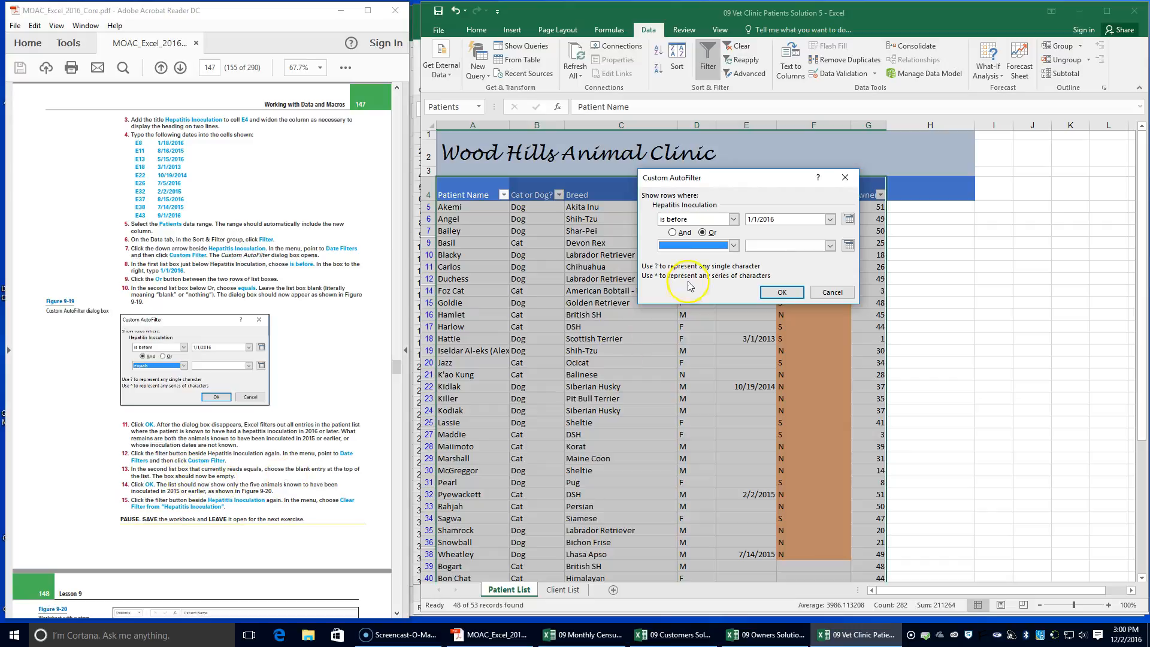
pyautogui.click(781, 291)
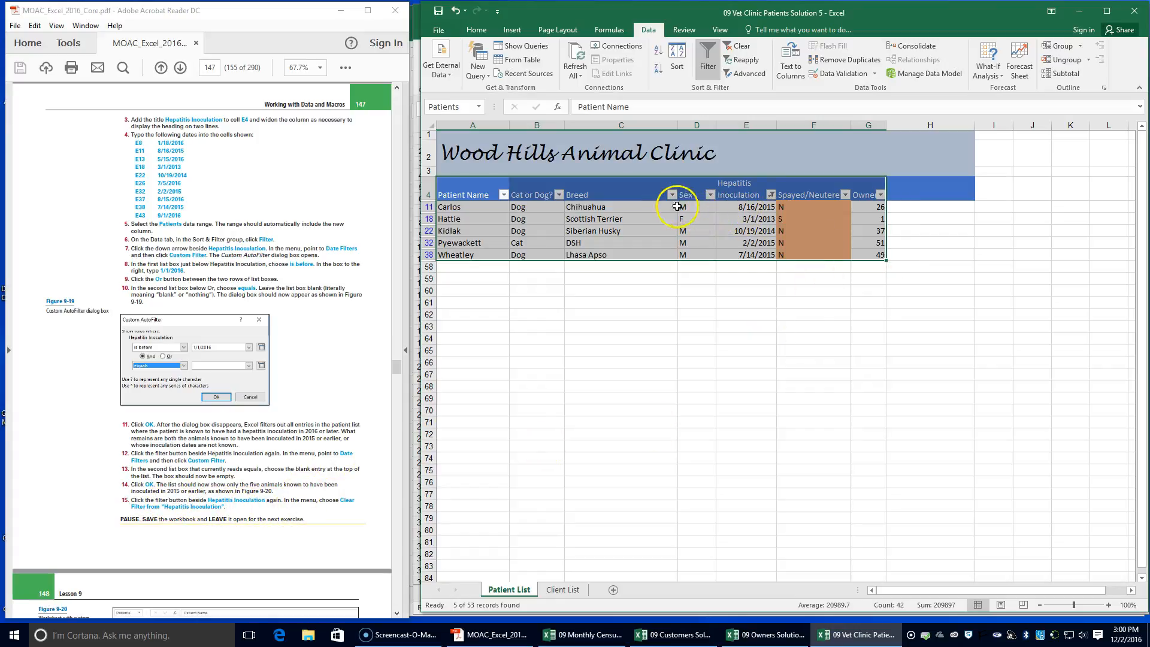
# Clear the filter from the Hepatitis Inoculation column and save the workbook
pyautogui.click(769, 195)
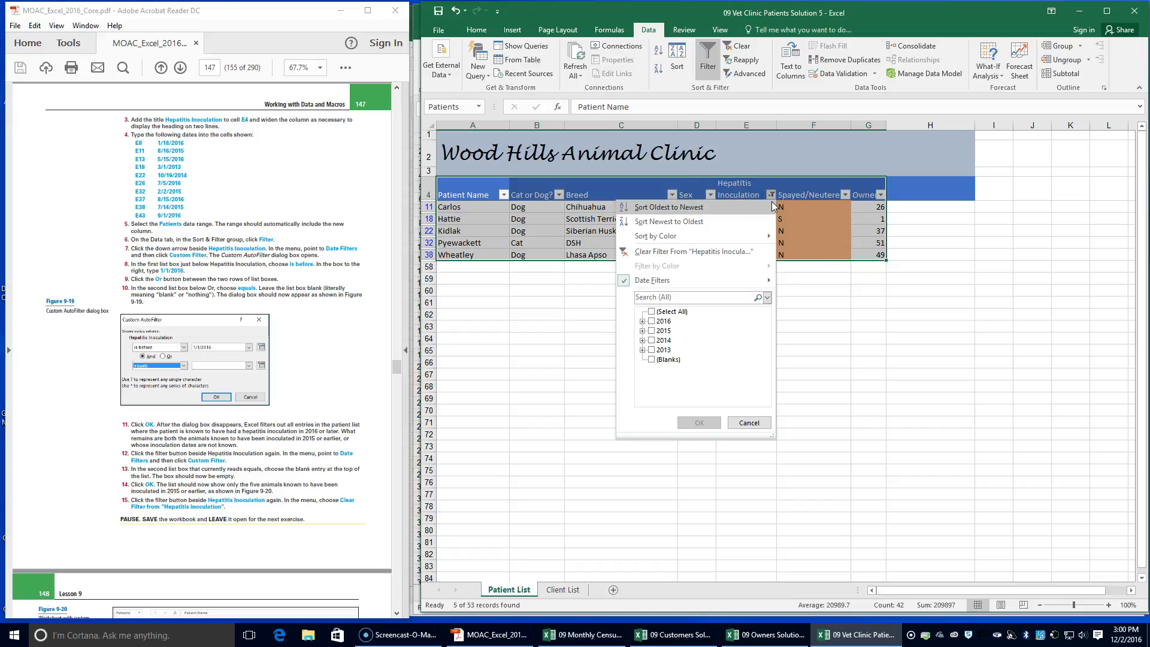
pyautogui.click(671, 253)
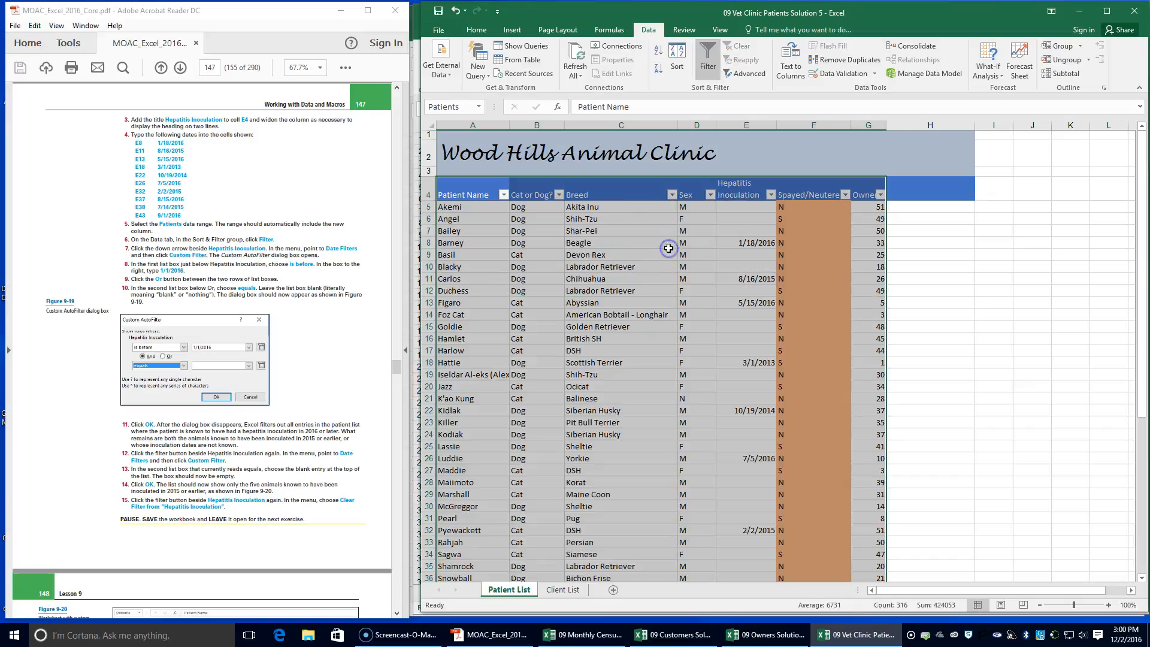
pyautogui.scroll(-3, 287, 500)
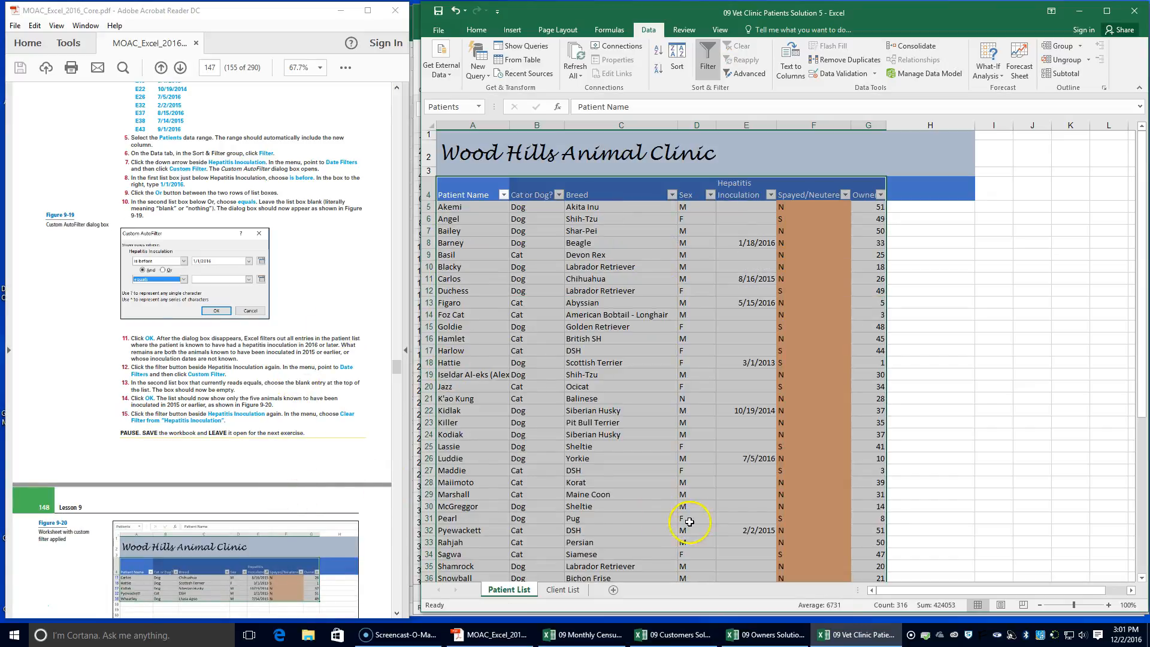
pyautogui.click(438, 11)
# Find the next exercise, Filter Data Using Cell Attributes, in the PDF textbook
pyautogui.scroll(-2, 243, 446)
pyautogui.scroll(-2, 242, 446)
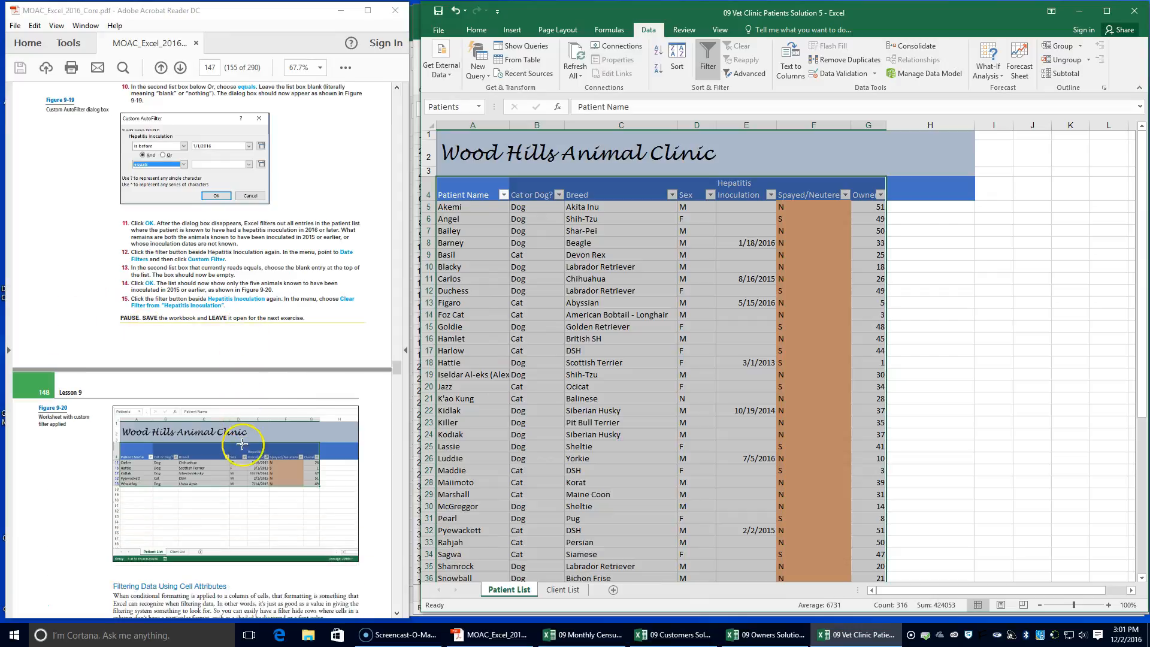
pyautogui.scroll(-3, 242, 443)
pyautogui.scroll(1, 242, 443)
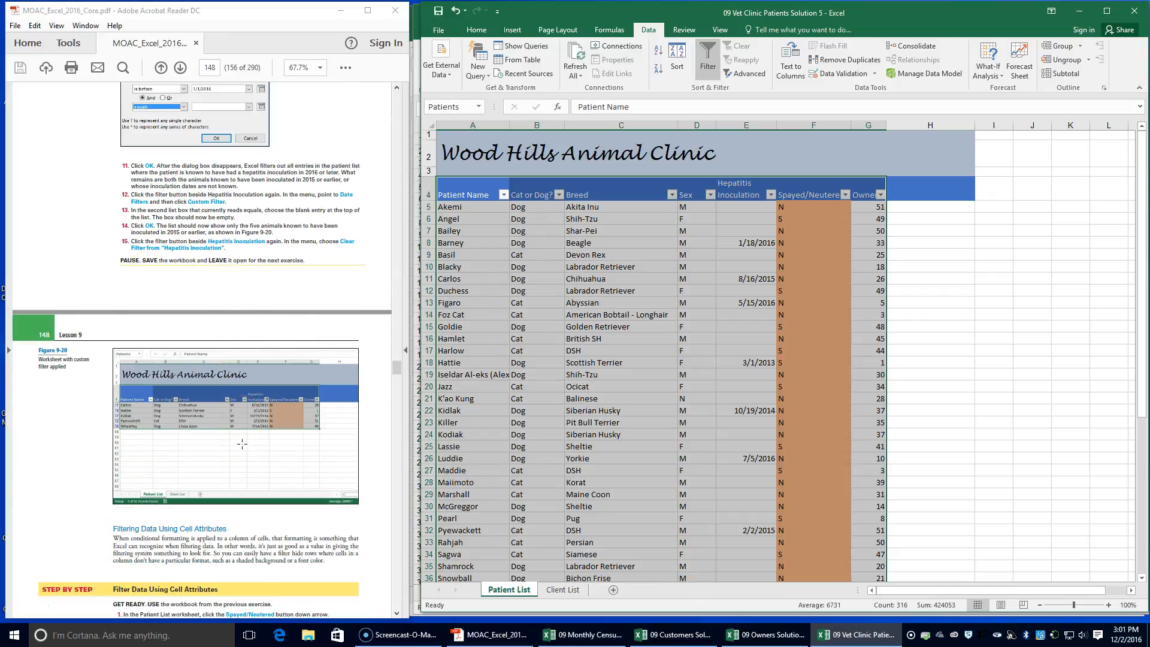
# Filter the Spayed/Neutered column by the orange cell color and save the workbook
pyautogui.scroll(-4, 21, 602)
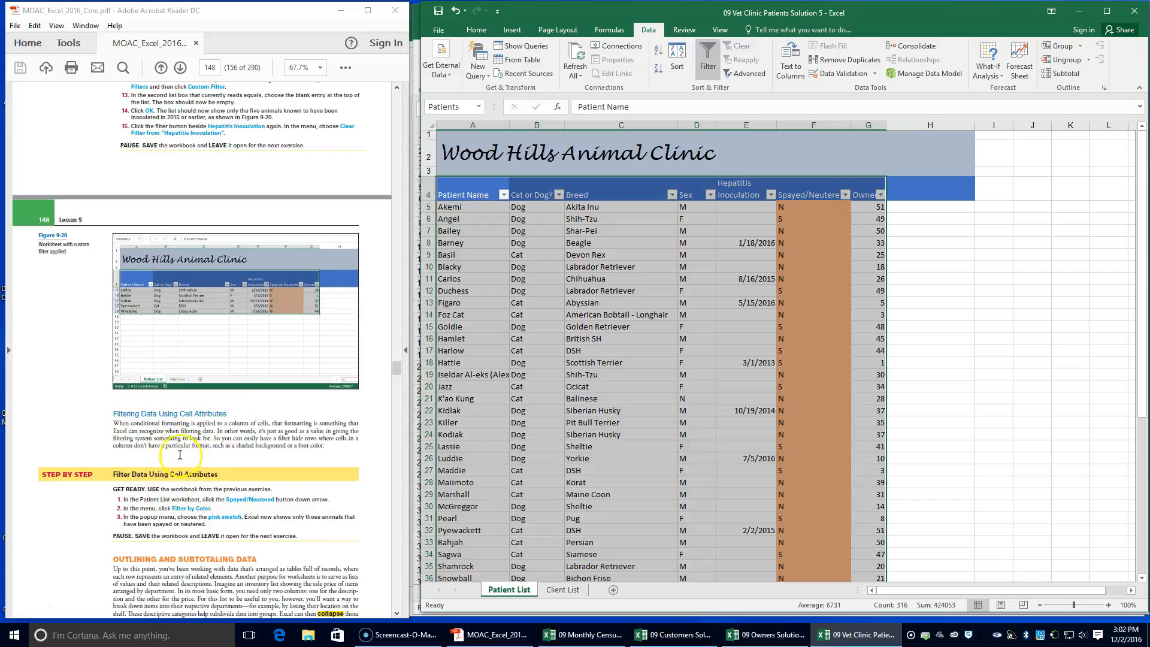
pyautogui.scroll(-2, 147, 455)
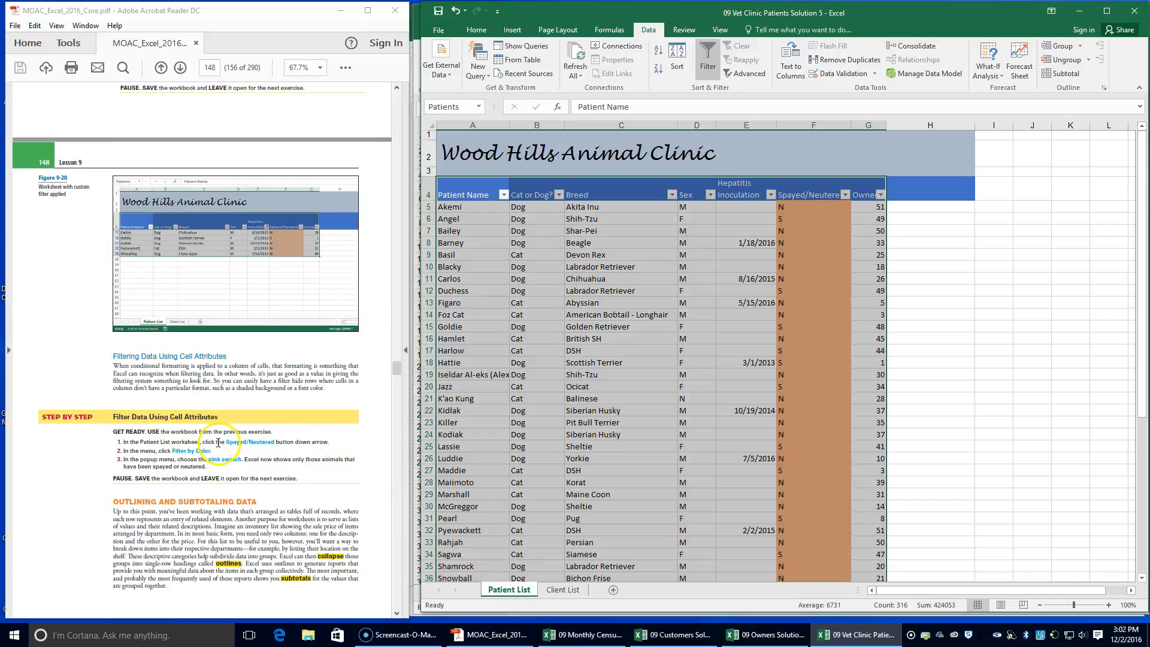
pyautogui.click(844, 195)
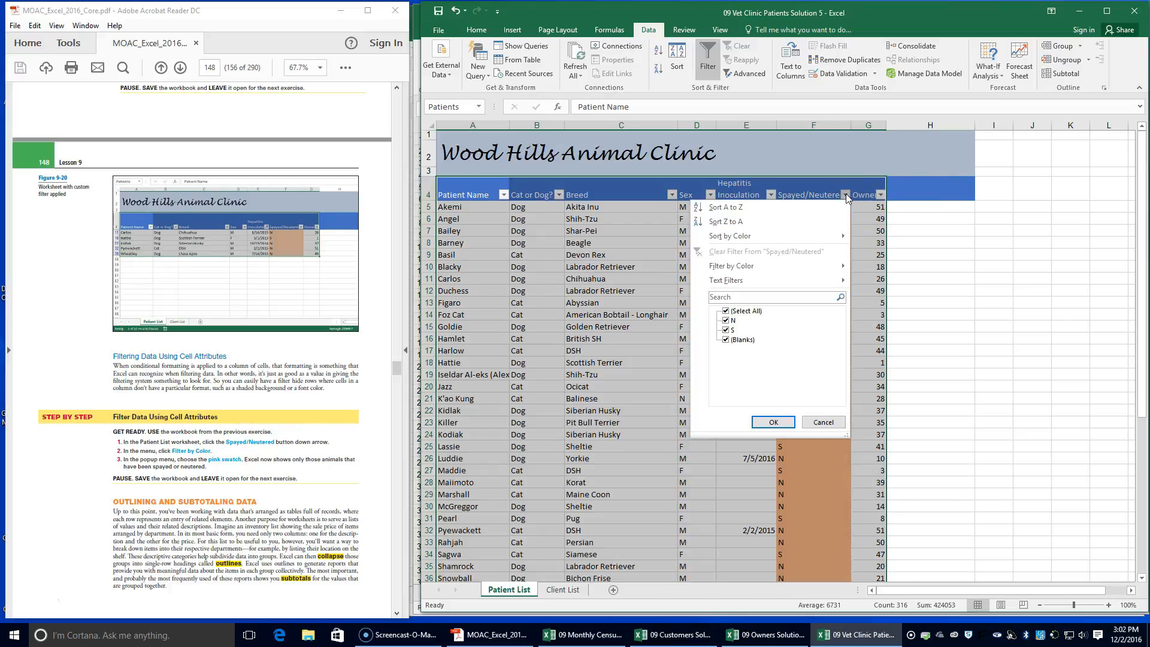
pyautogui.click(796, 274)
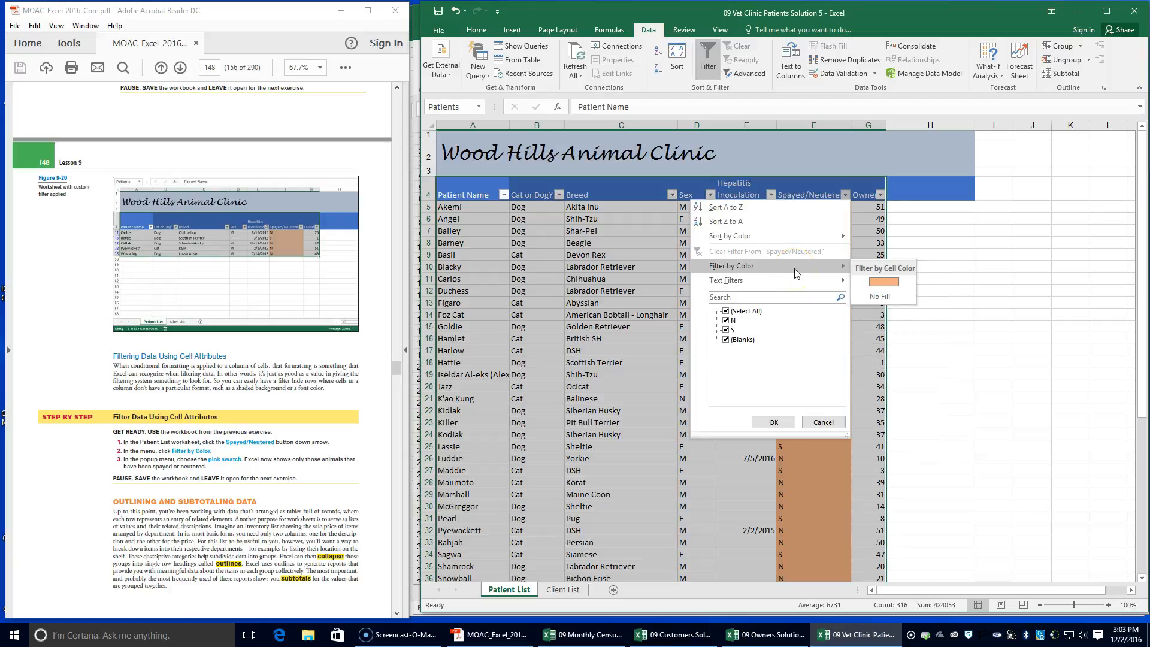
pyautogui.click(887, 282)
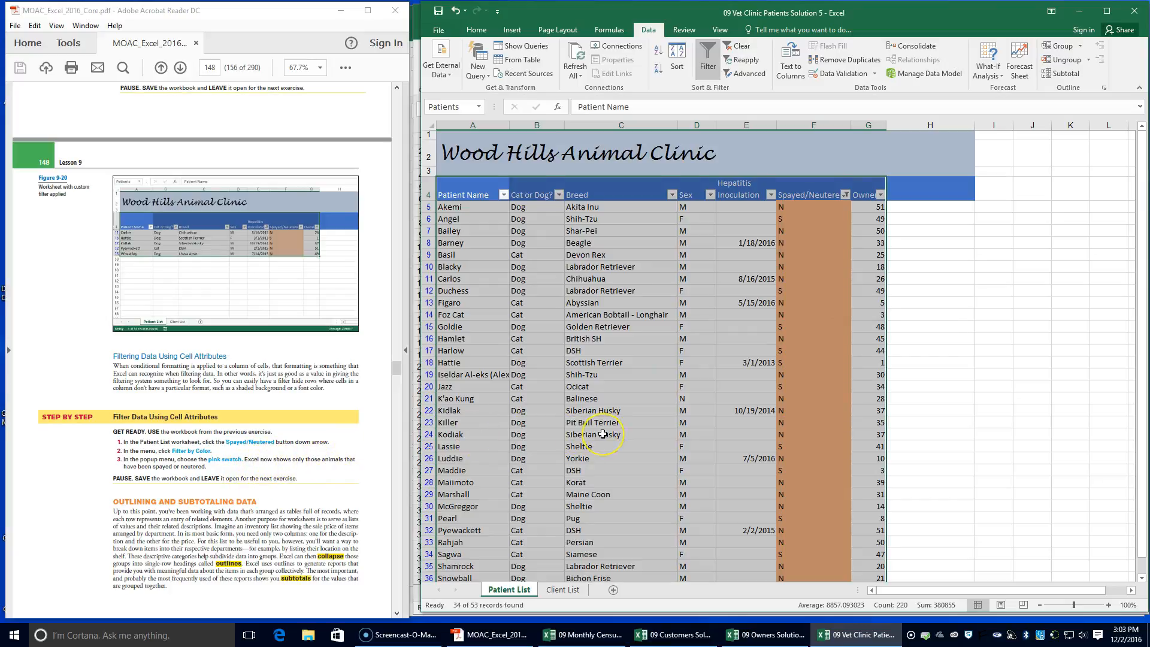
pyautogui.scroll(-5, 603, 433)
pyautogui.scroll(4, 603, 434)
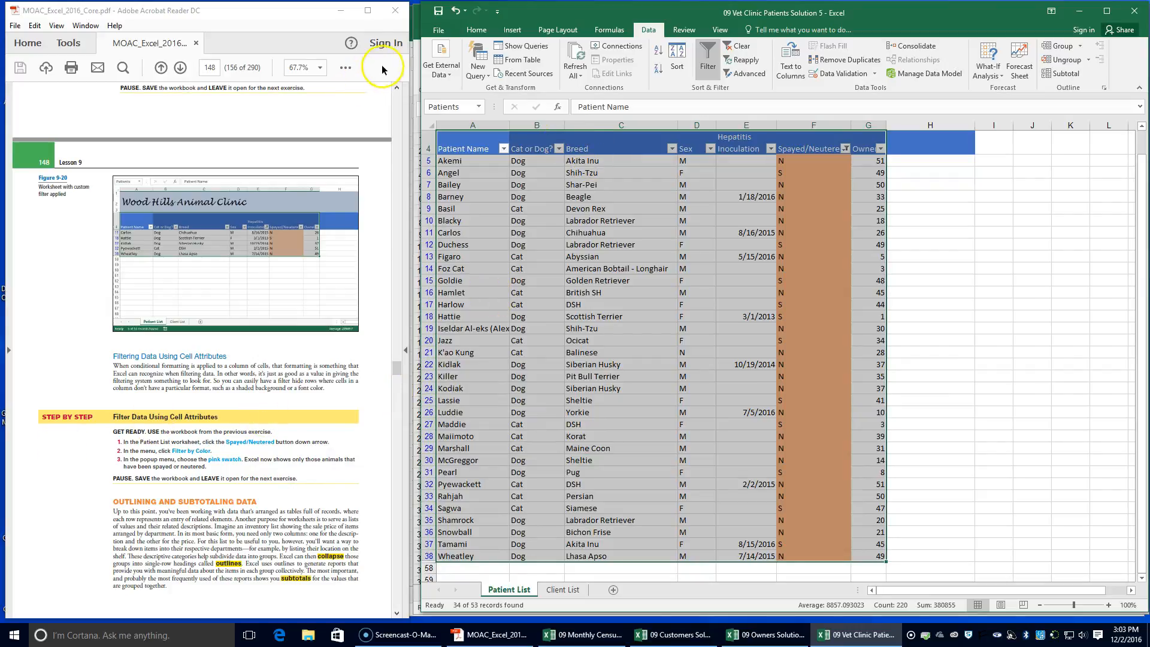
pyautogui.click(438, 11)
# Find the Group and Ungroup Data exercise in the PDF textbook and read its introduction
pyautogui.scroll(-3, 270, 290)
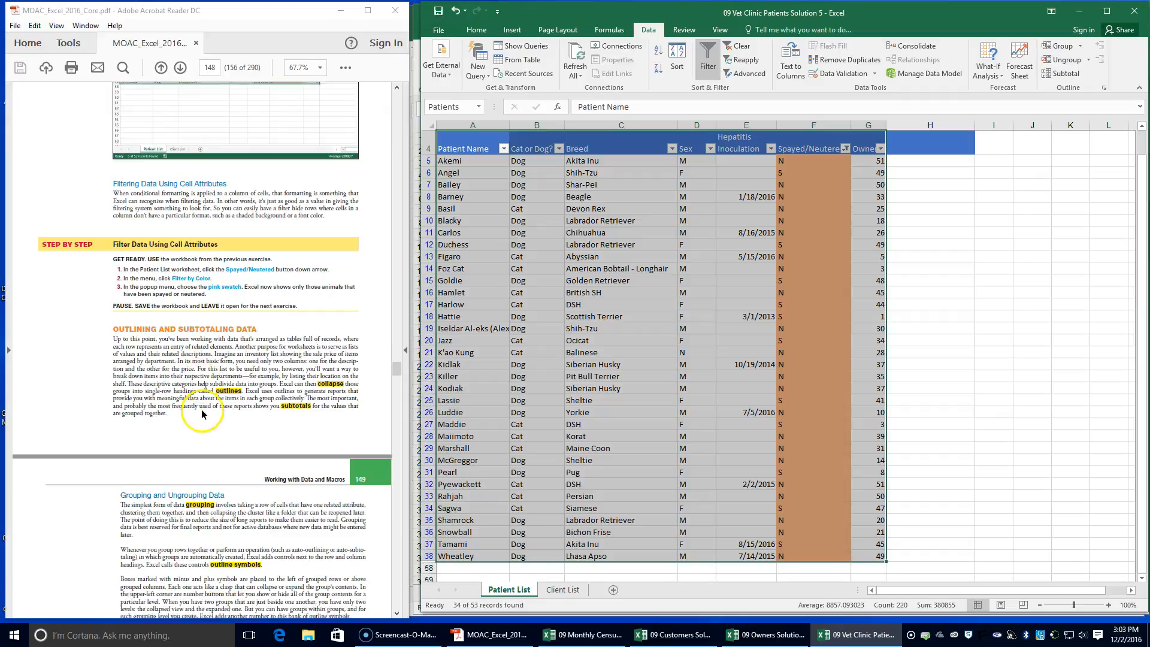
pyautogui.scroll(-3, 204, 410)
pyautogui.scroll(-3, 204, 410)
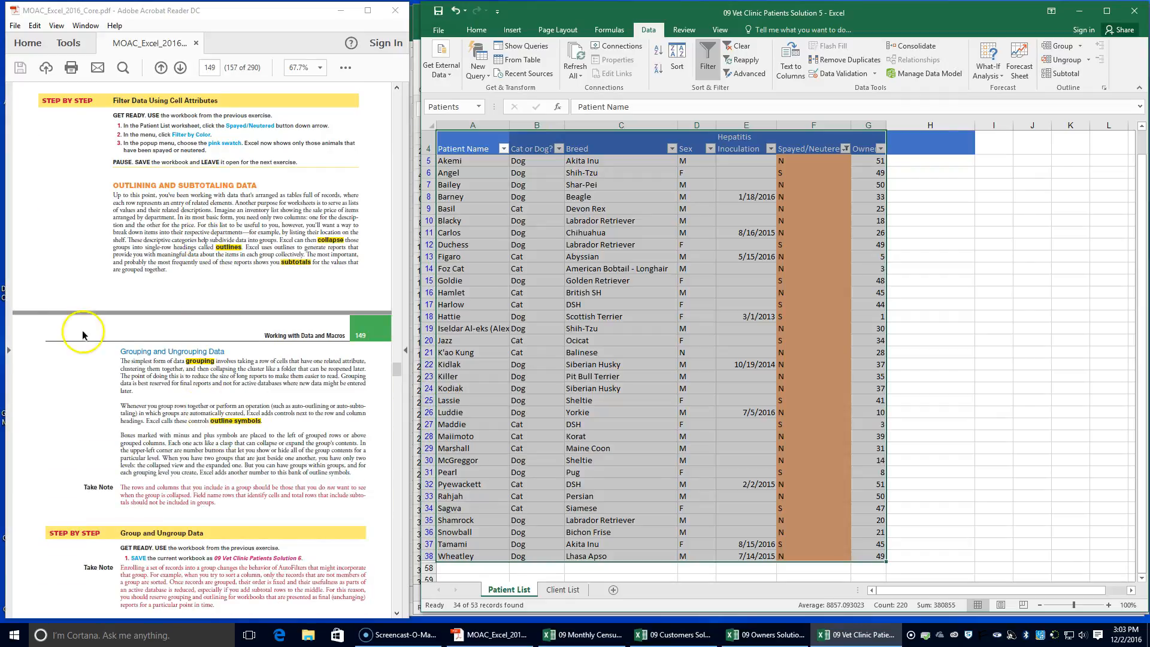
pyautogui.click(136, 197)
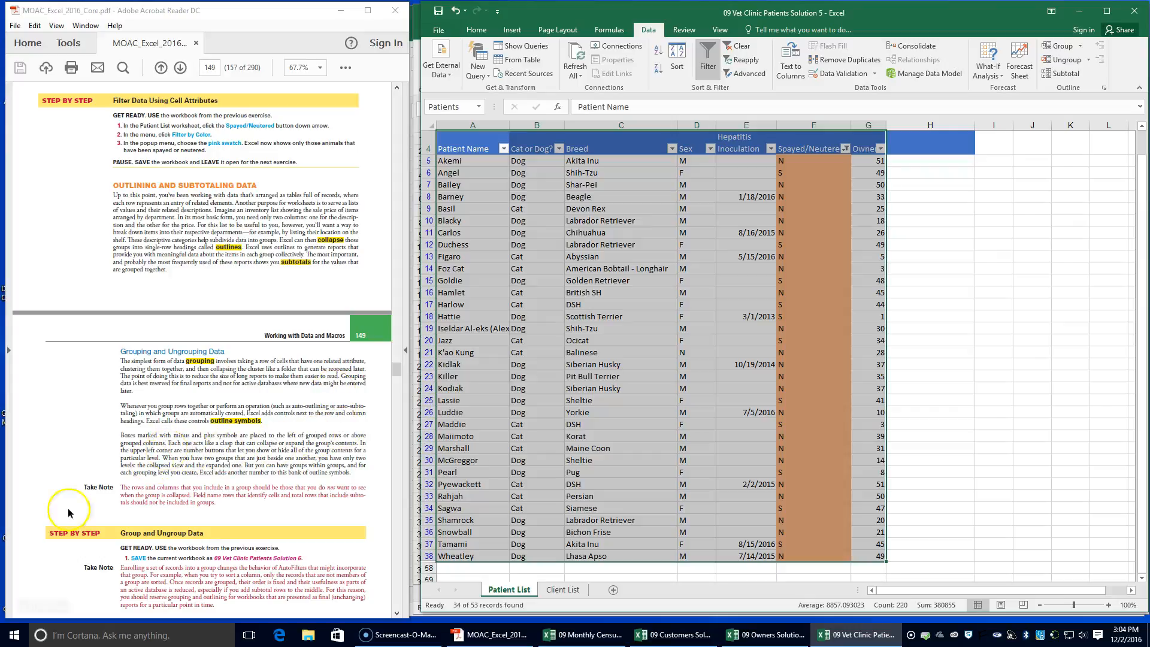
pyautogui.scroll(-1, 288, 406)
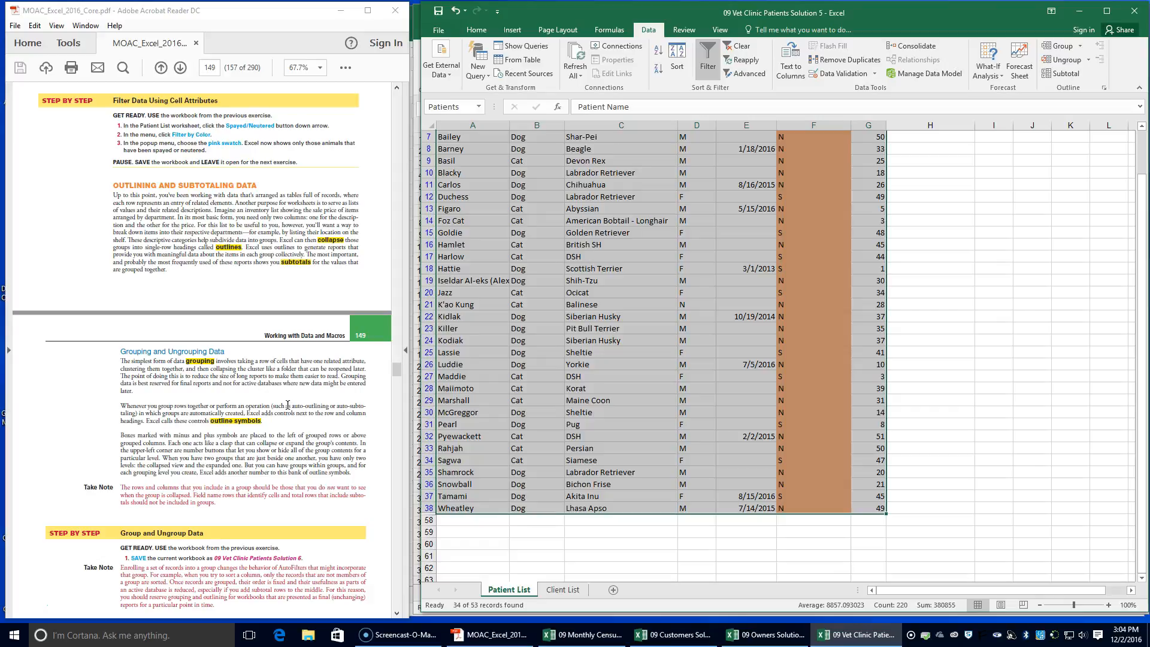
pyautogui.scroll(-3, 287, 406)
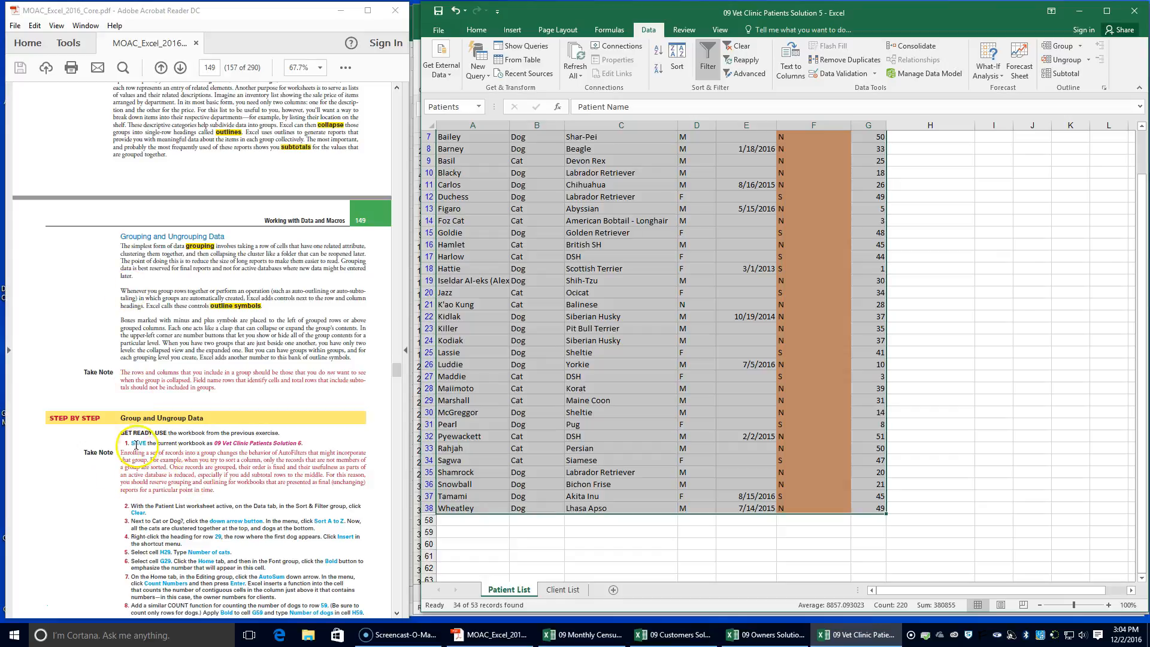
# Save a copy of the workbook in the Lesson 9 folder as 09 Vet Clinic Patients Solution 6
pyautogui.click(439, 30)
pyautogui.click(465, 151)
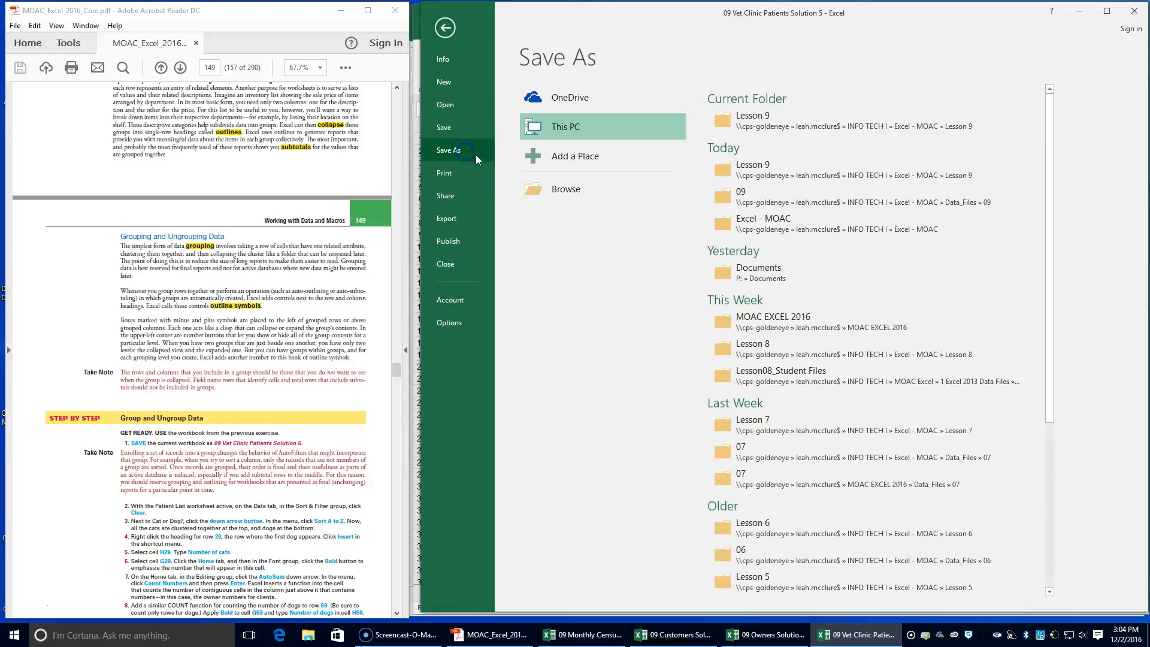
pyautogui.click(758, 118)
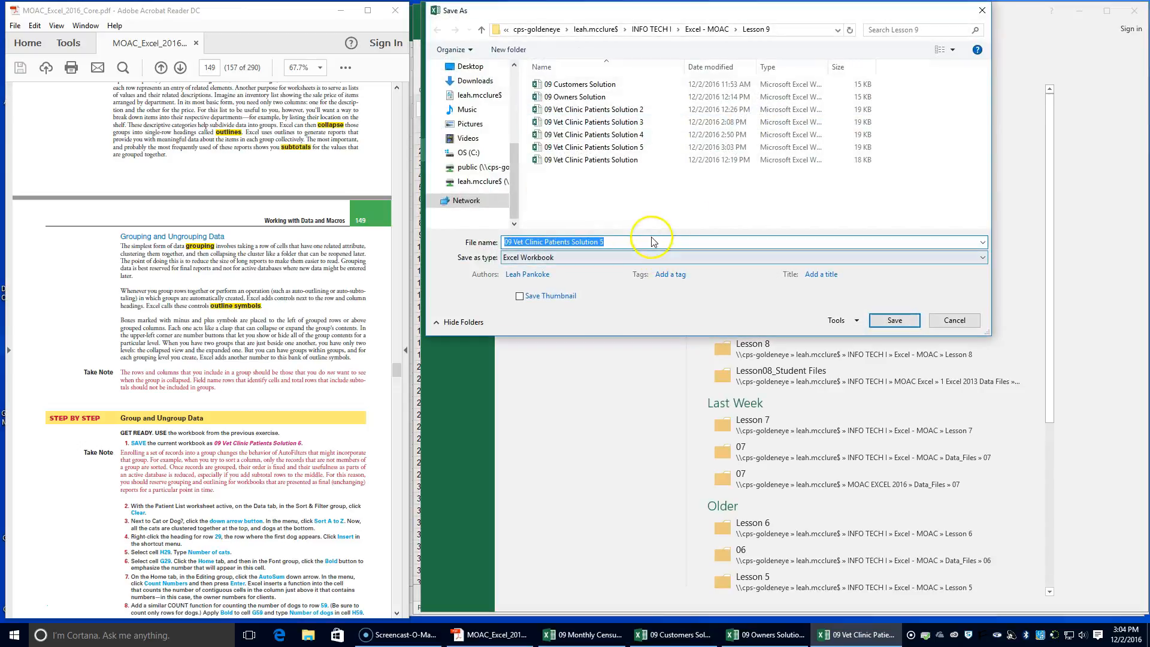
pyautogui.click(634, 241)
pyautogui.press('BackSpace')
pyautogui.write('6')
pyautogui.click(893, 320)
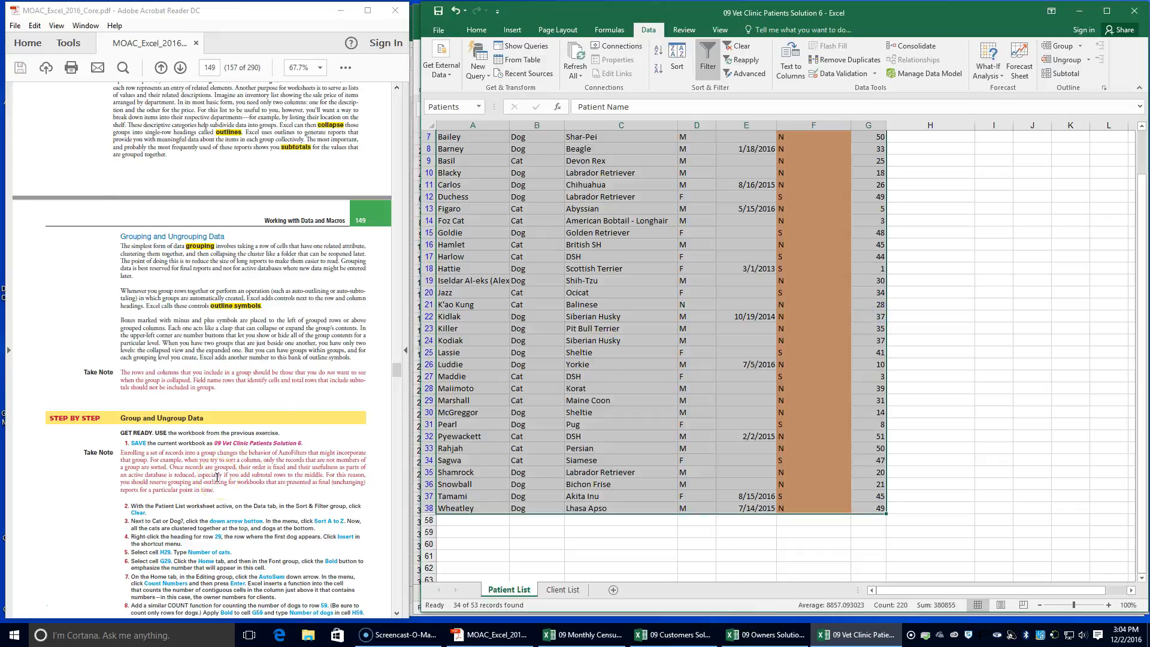
# Clear the color filter from the Patient List data
pyautogui.scroll(-2, 217, 477)
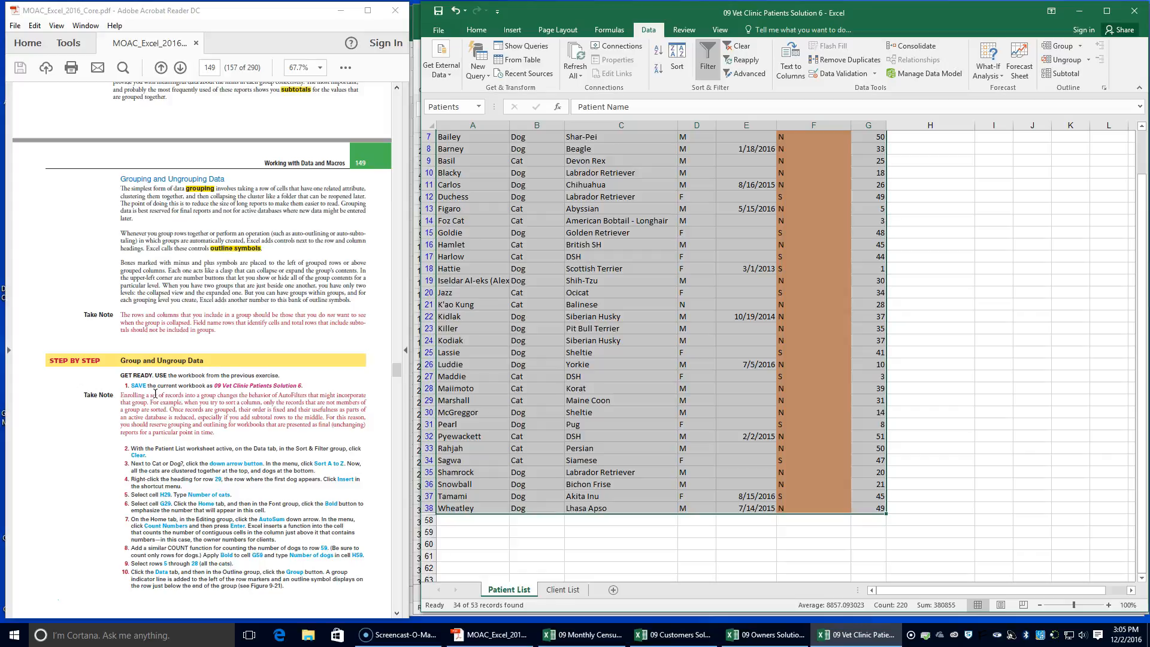
pyautogui.click(150, 409)
pyautogui.click(113, 415)
pyautogui.click(742, 48)
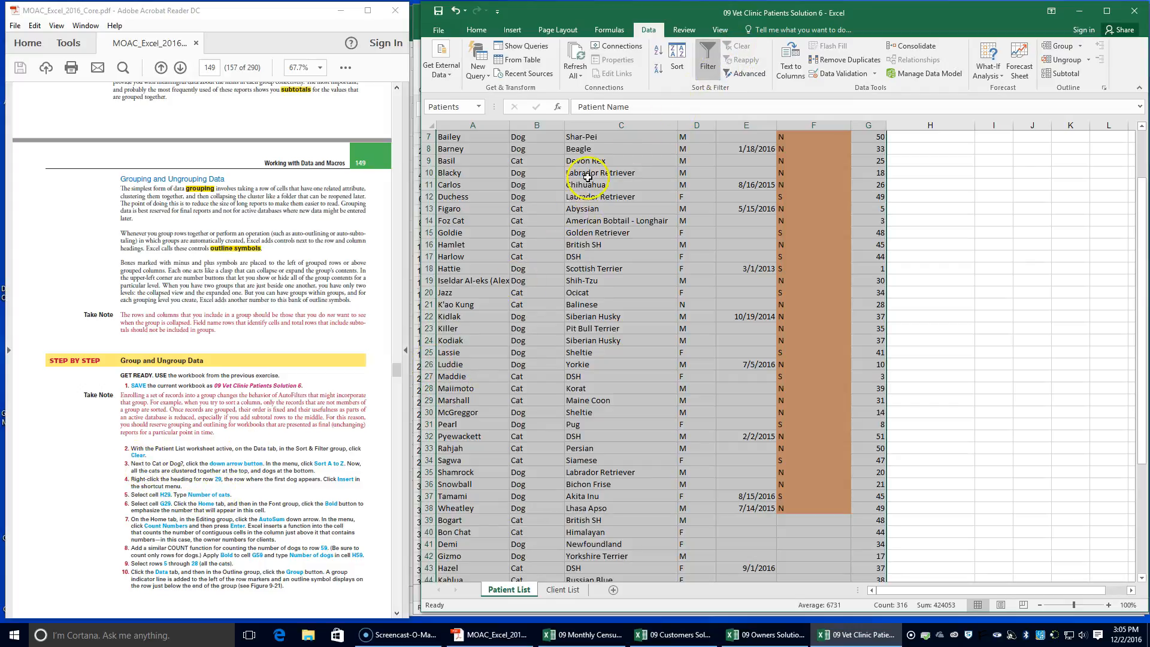
# Sort the patient list by the Cat or Dog? column from A to Z
pyautogui.scroll(2, 580, 231)
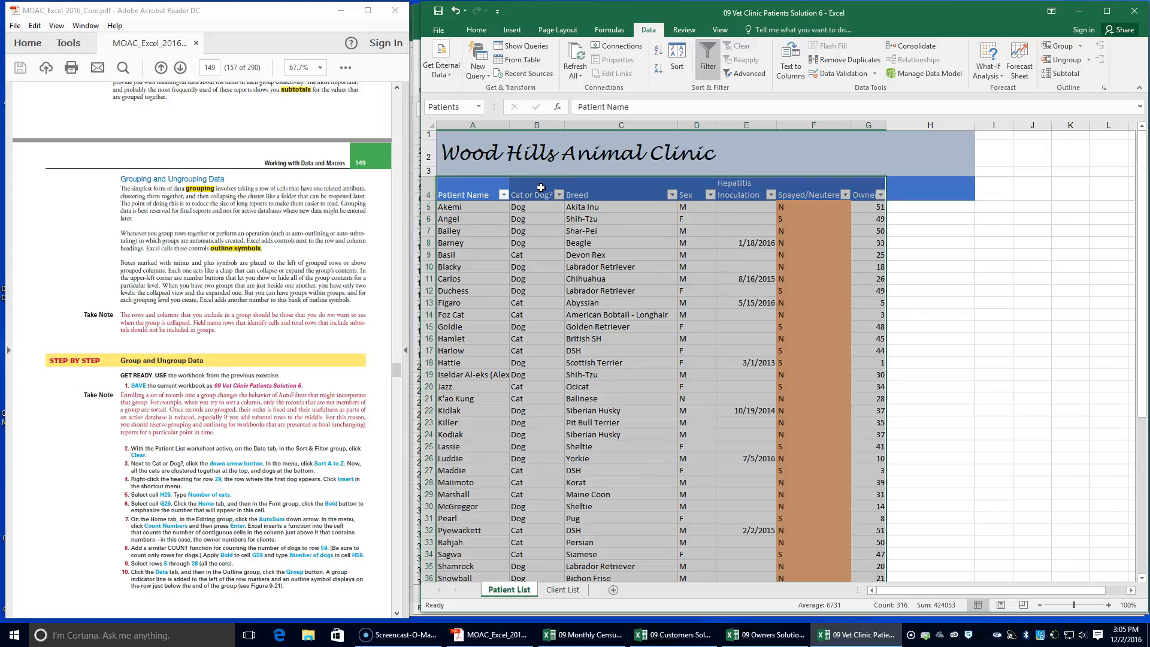
pyautogui.click(559, 194)
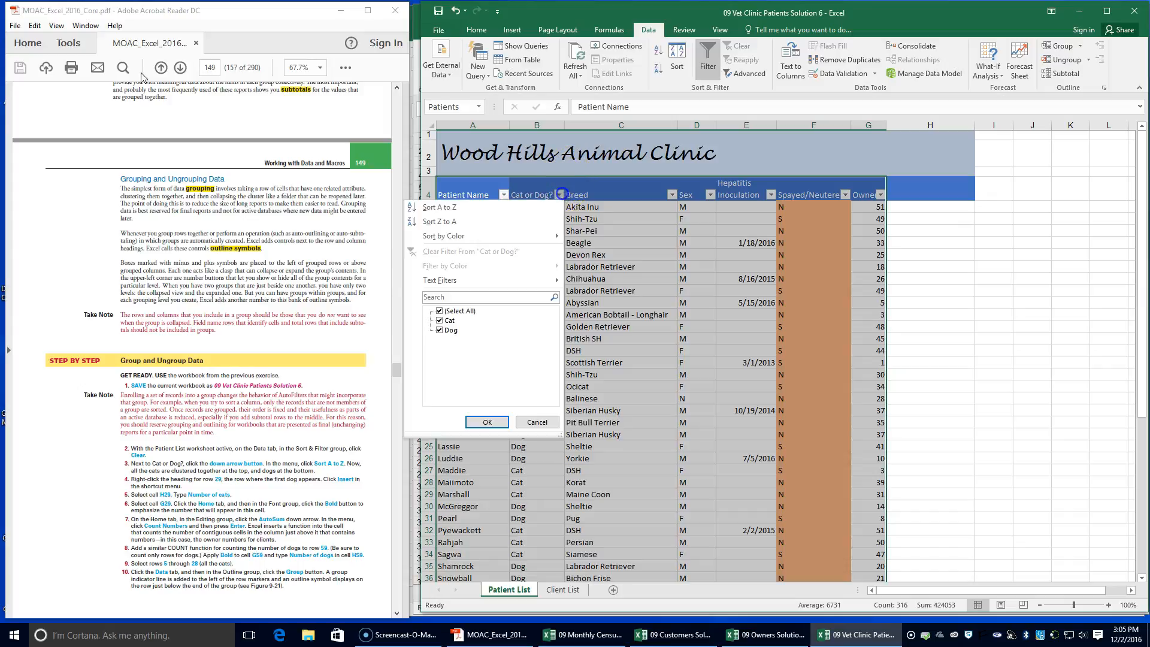
pyautogui.click(507, 220)
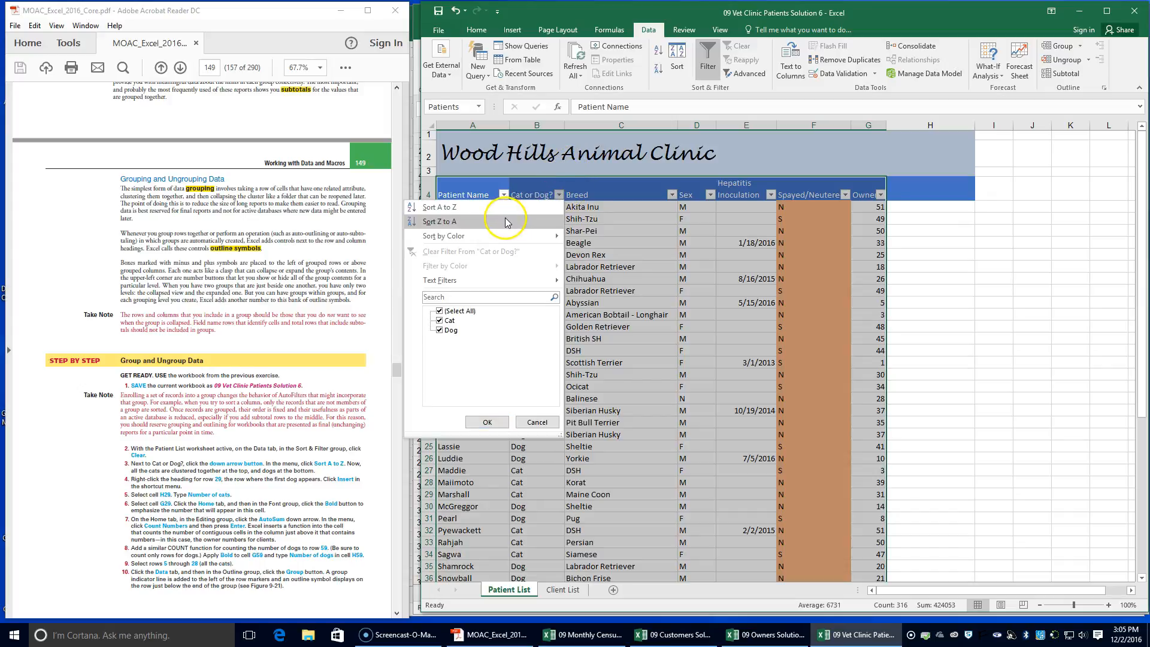
pyautogui.click(505, 205)
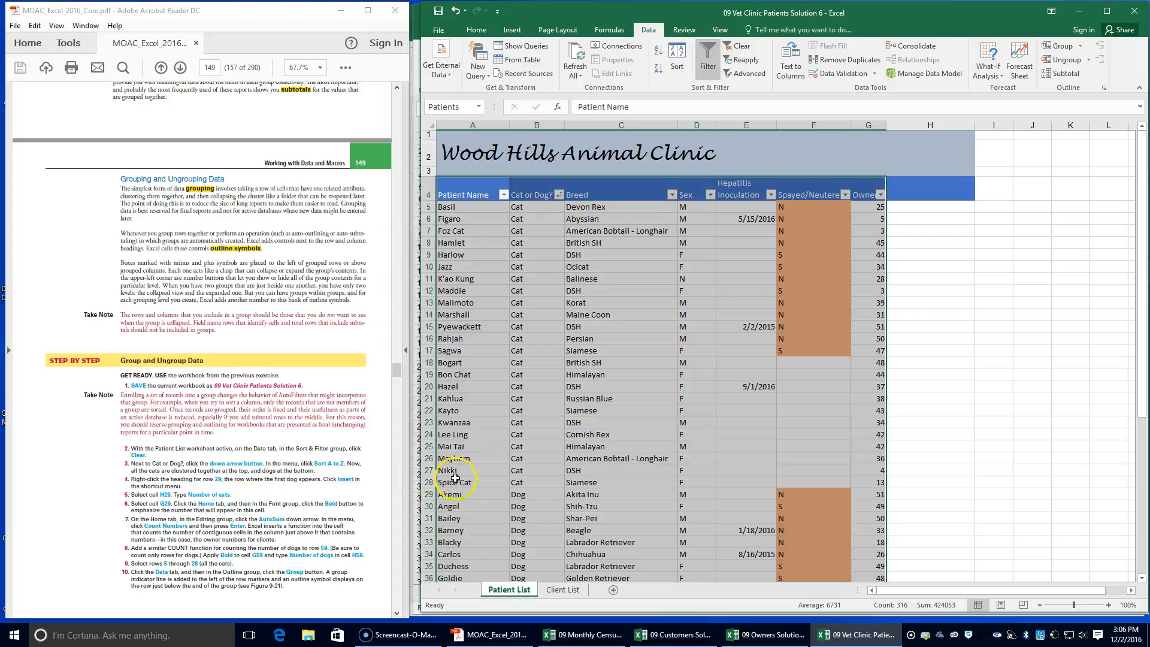
# Insert a blank row at row 29, above the first dog, and enter "Number of Cats" in cell H29
pyautogui.scroll(-5, 521, 476)
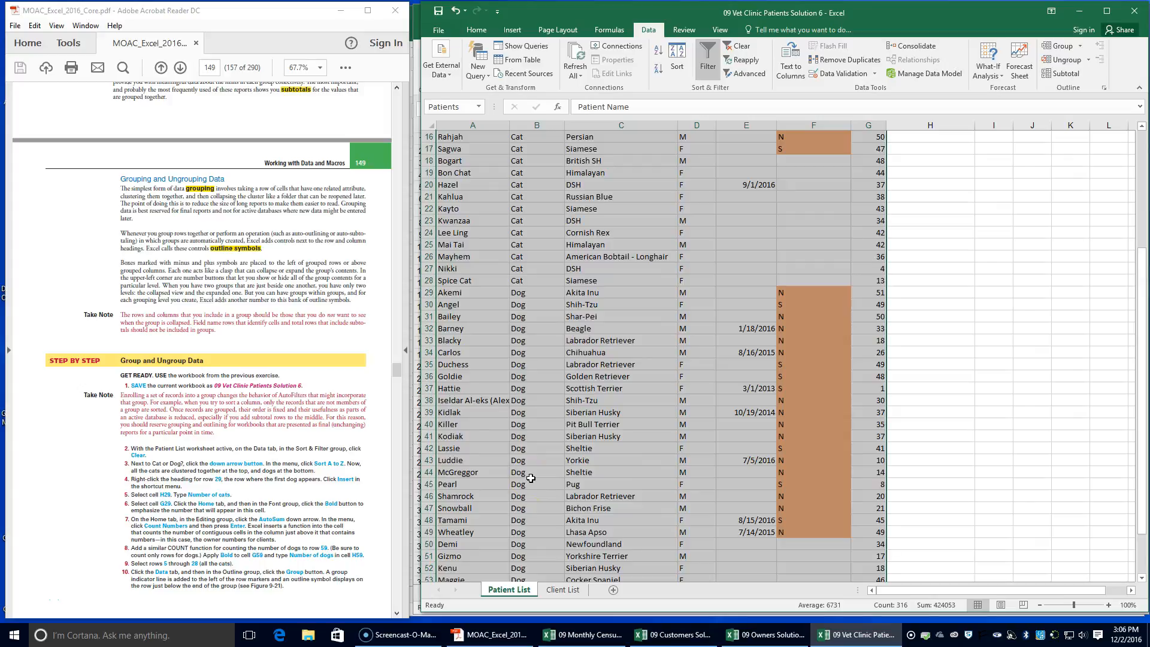
pyautogui.click(429, 292)
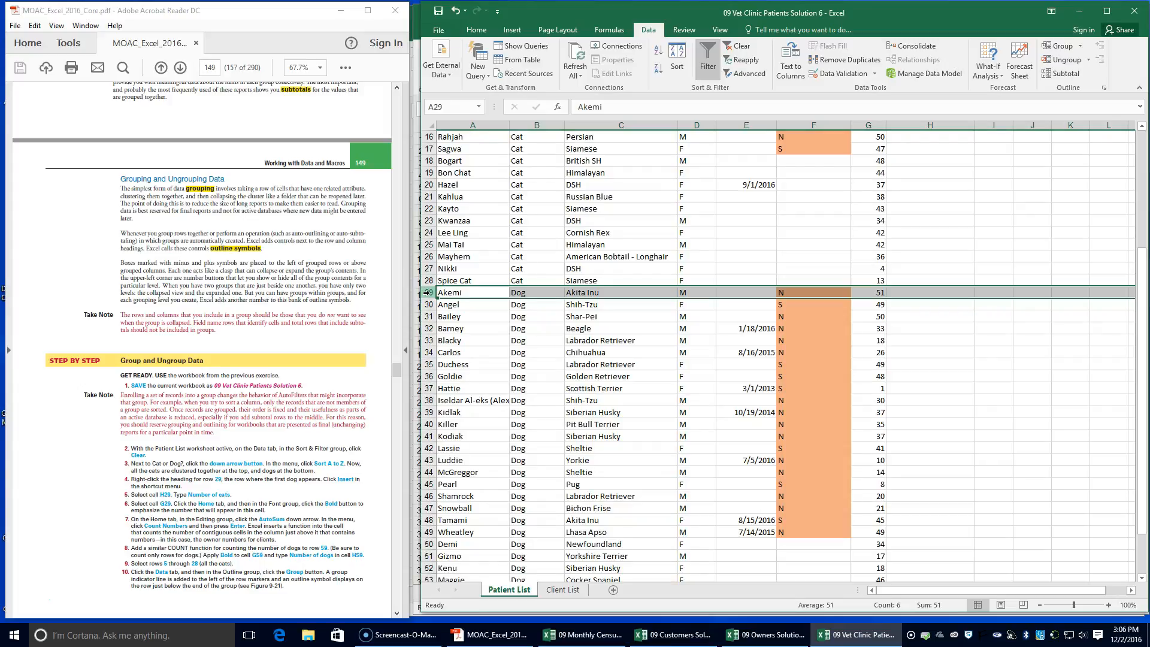
pyautogui.rightClick(427, 292)
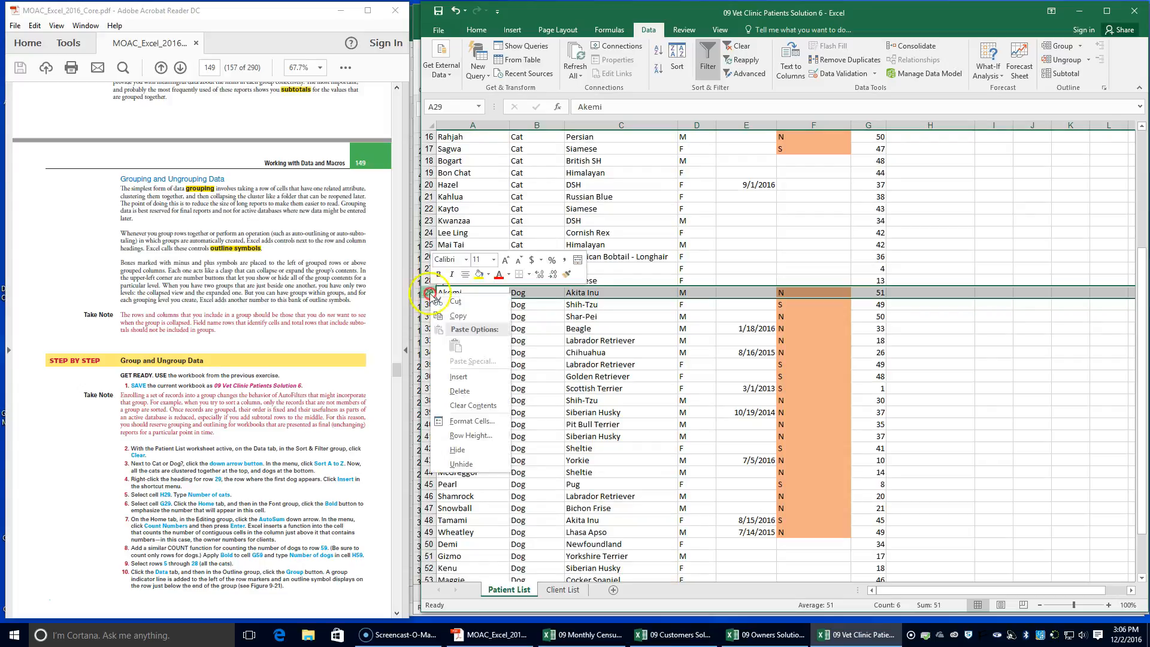
pyautogui.click(458, 377)
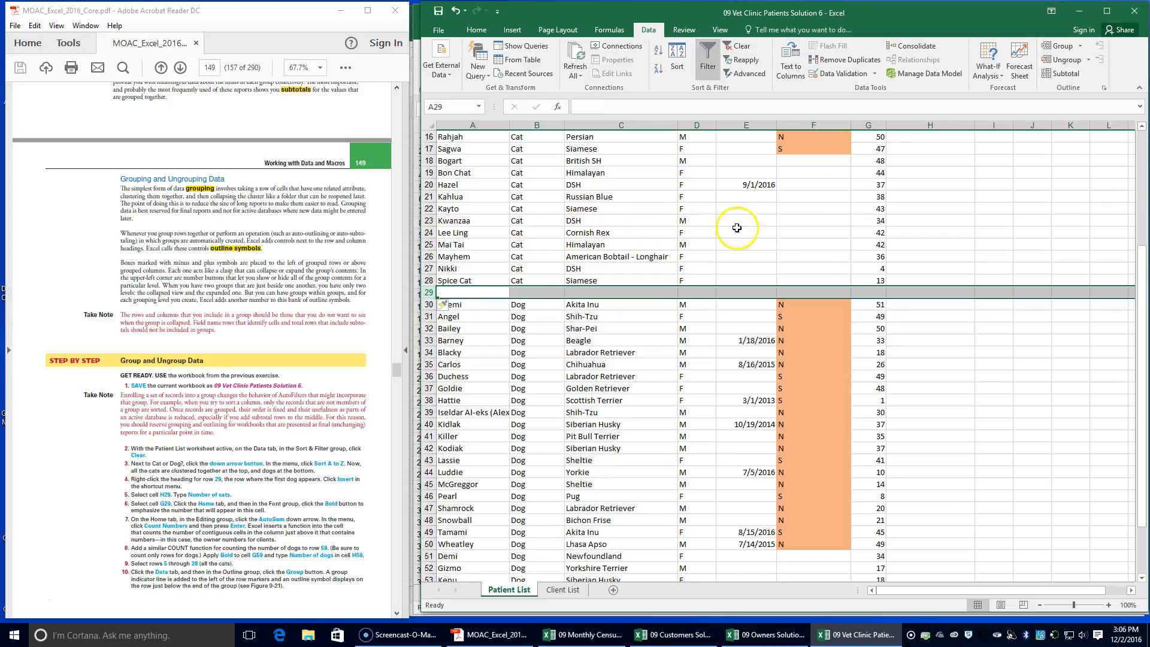
pyautogui.click(908, 292)
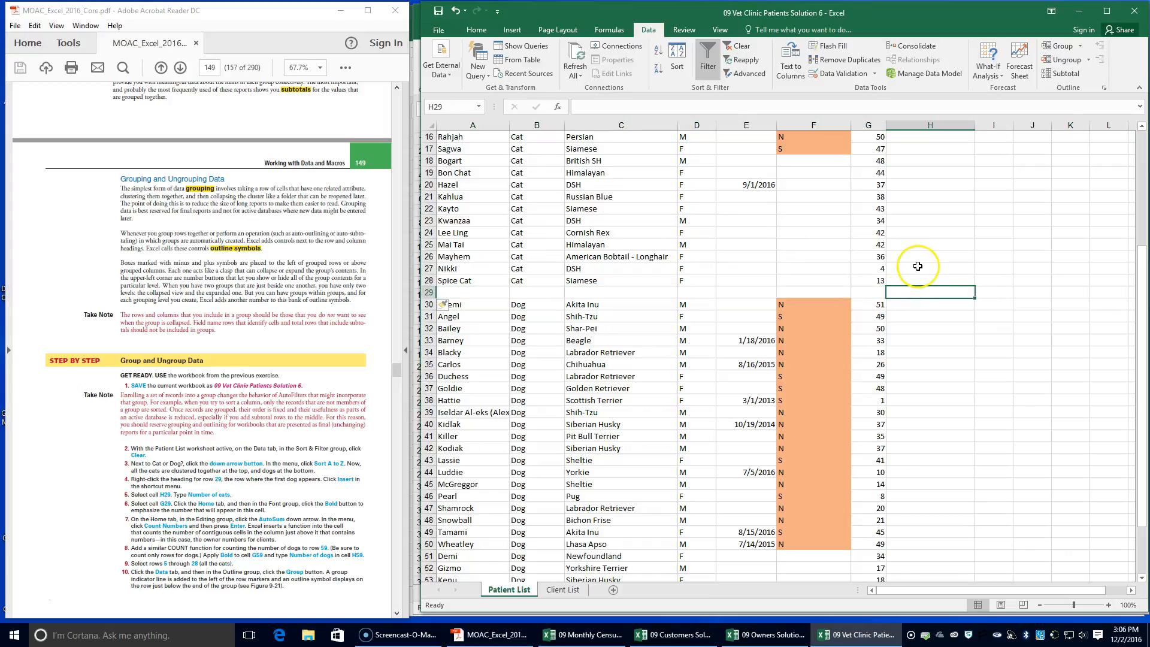
pyautogui.write('Number of Cats')
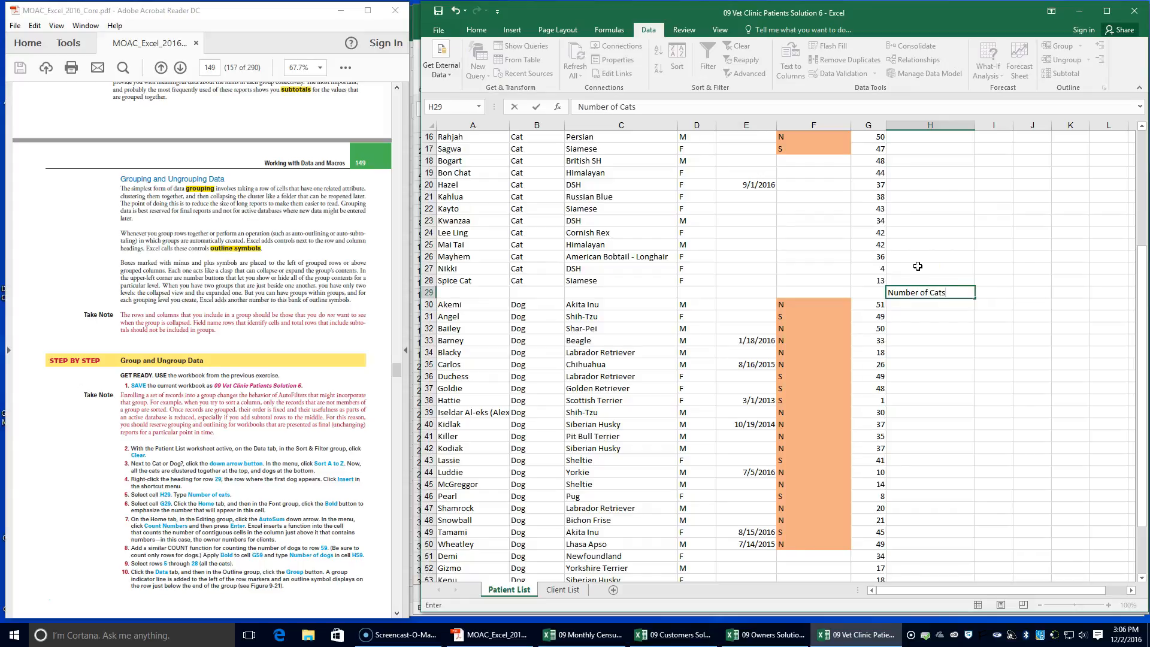
# Apply bold formatting to cell G29 beside the Number of Cats label
pyautogui.click(873, 292)
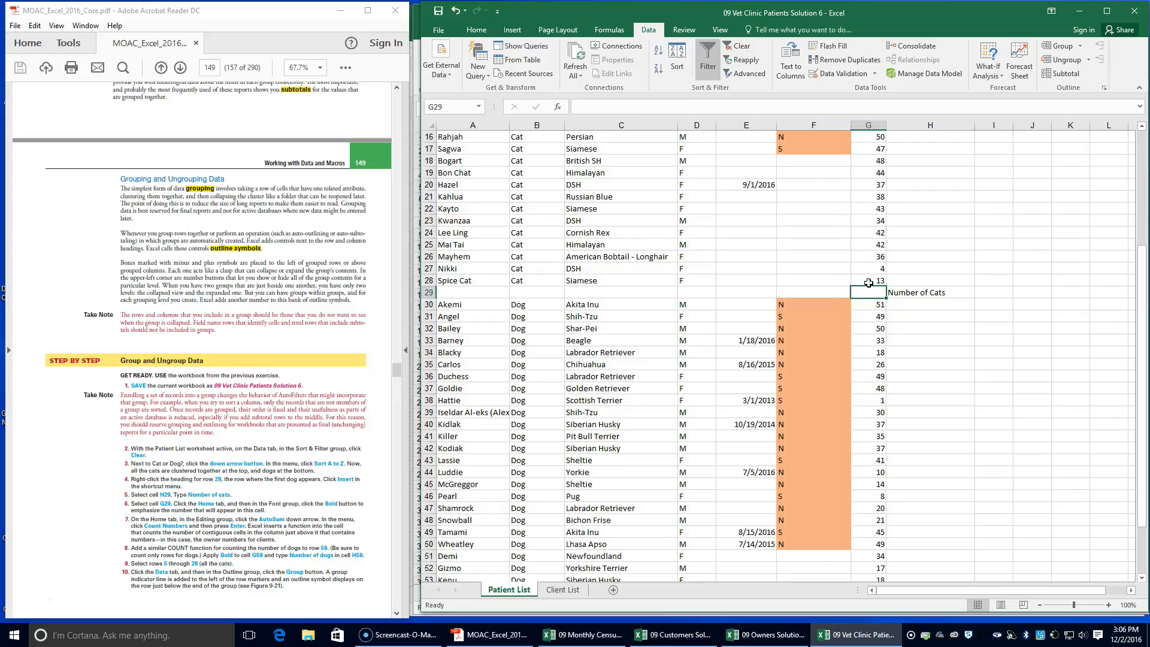
pyautogui.scroll(2, 869, 283)
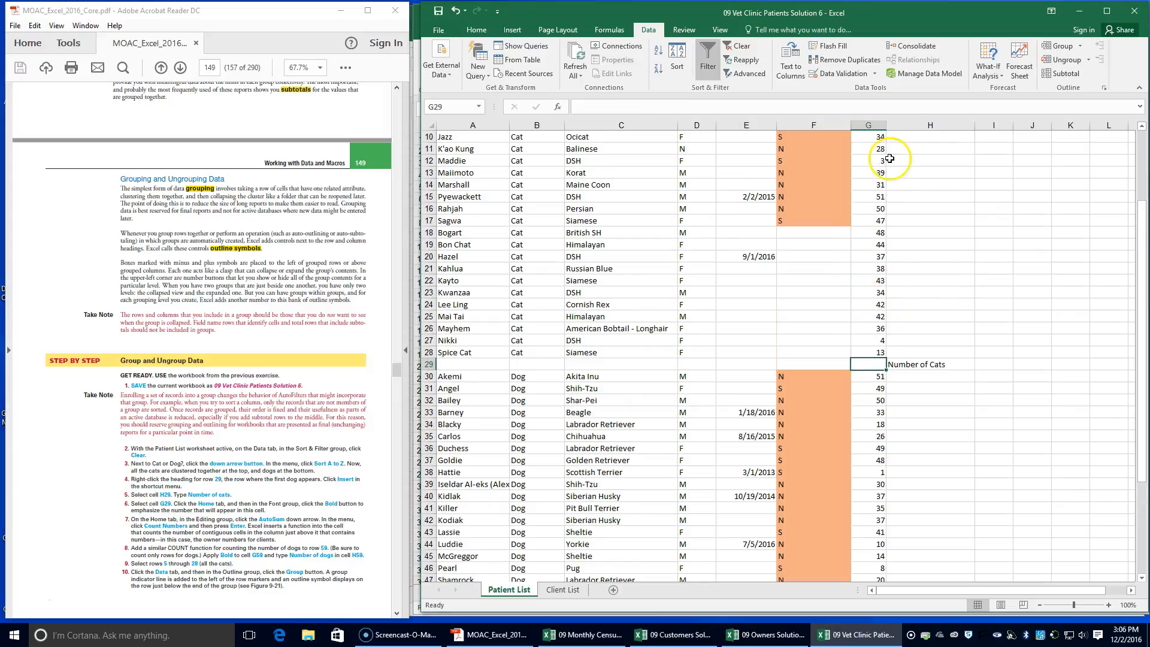
pyautogui.scroll(-2, 877, 298)
pyautogui.scroll(-1, 739, 314)
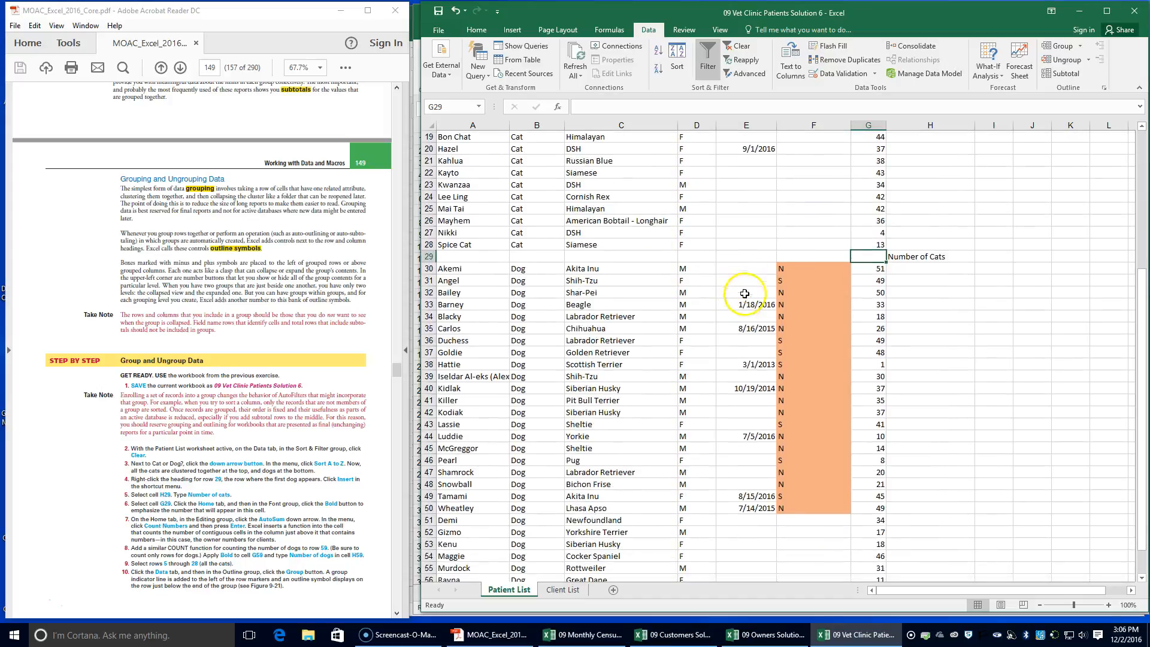
pyautogui.click(475, 30)
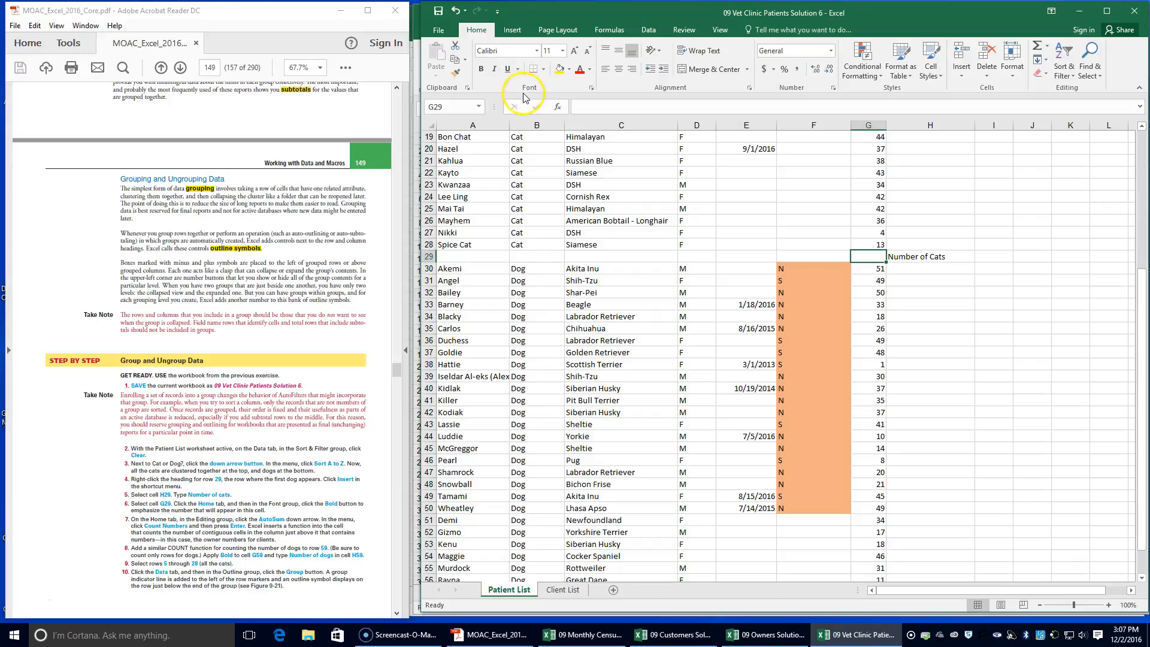
pyautogui.click(481, 68)
pyautogui.click(484, 30)
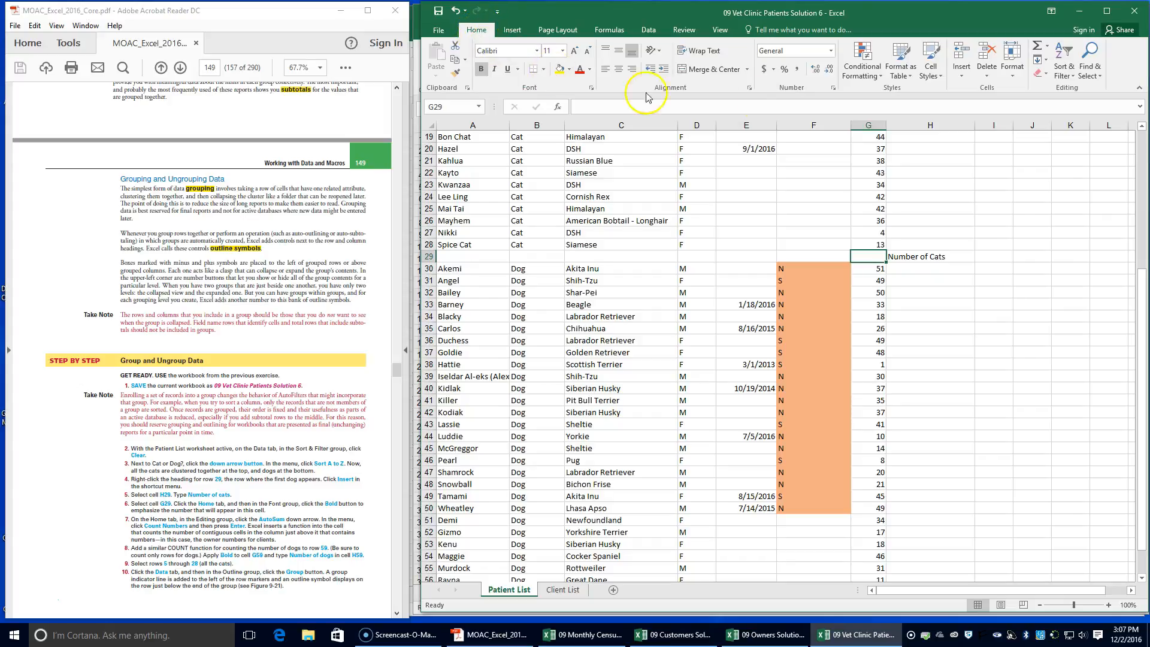
# Insert a Count Numbers formula in cell G29 that counts the cat rows G5:G28
pyautogui.click(1037, 48)
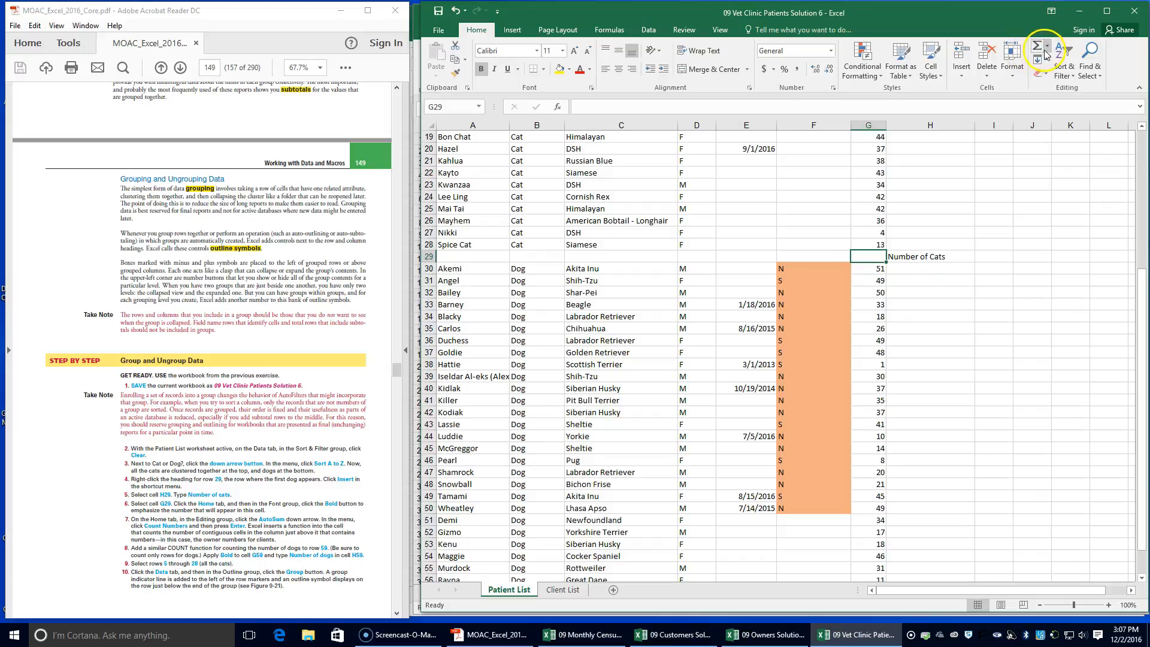
pyautogui.click(1046, 47)
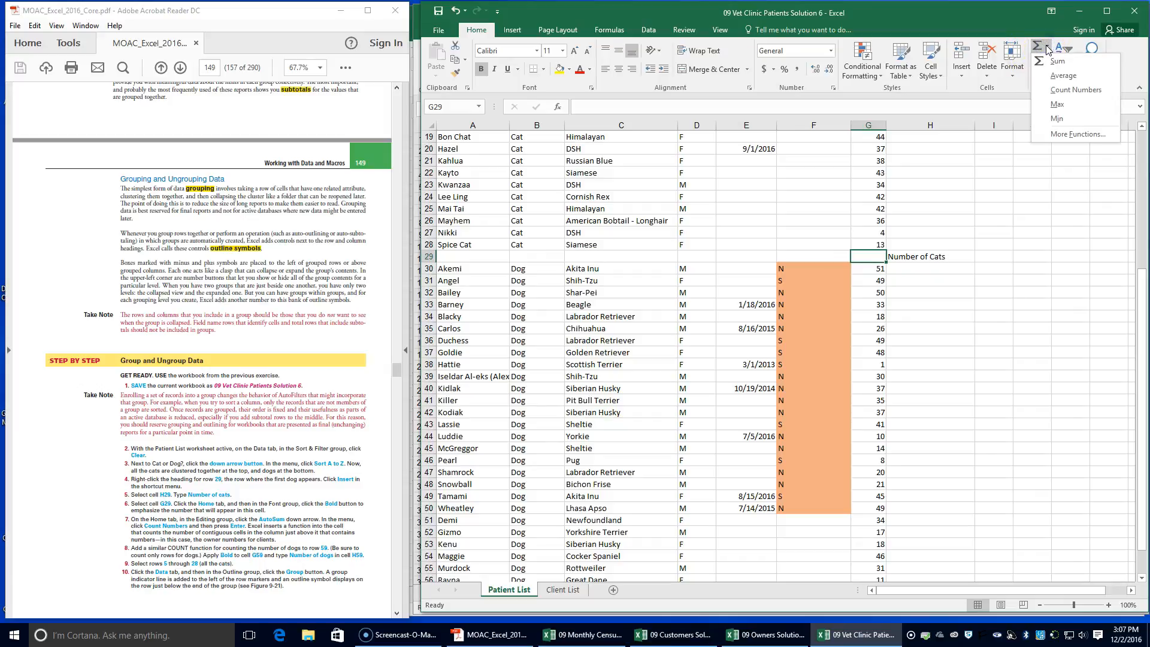
pyautogui.click(1076, 90)
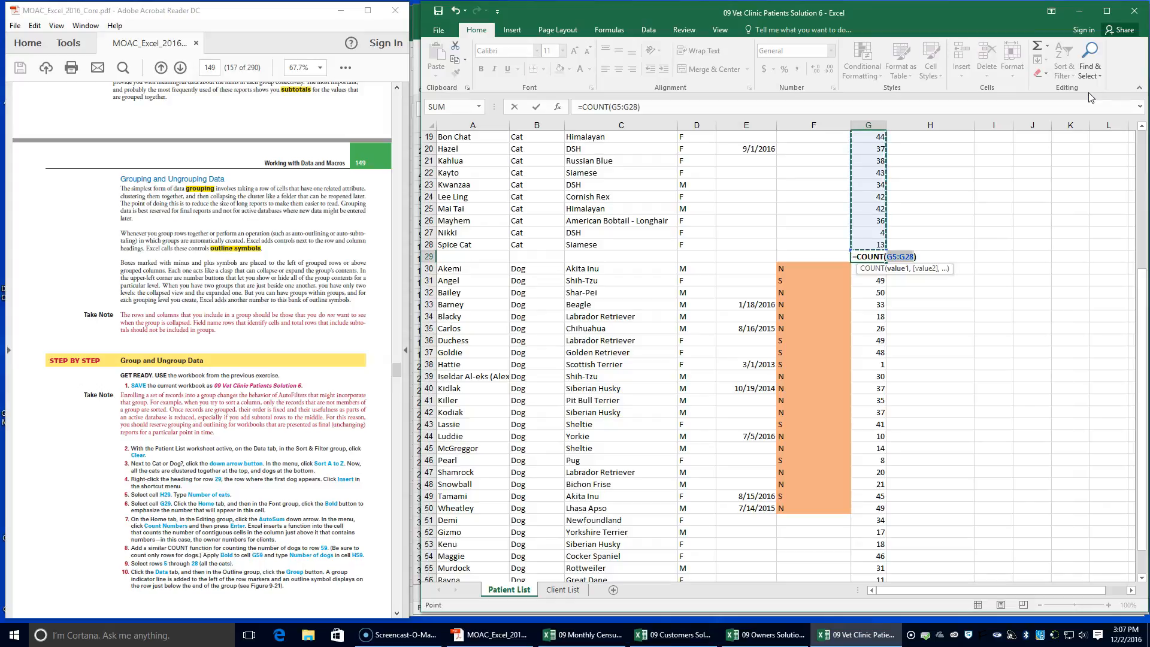
pyautogui.press('Return')
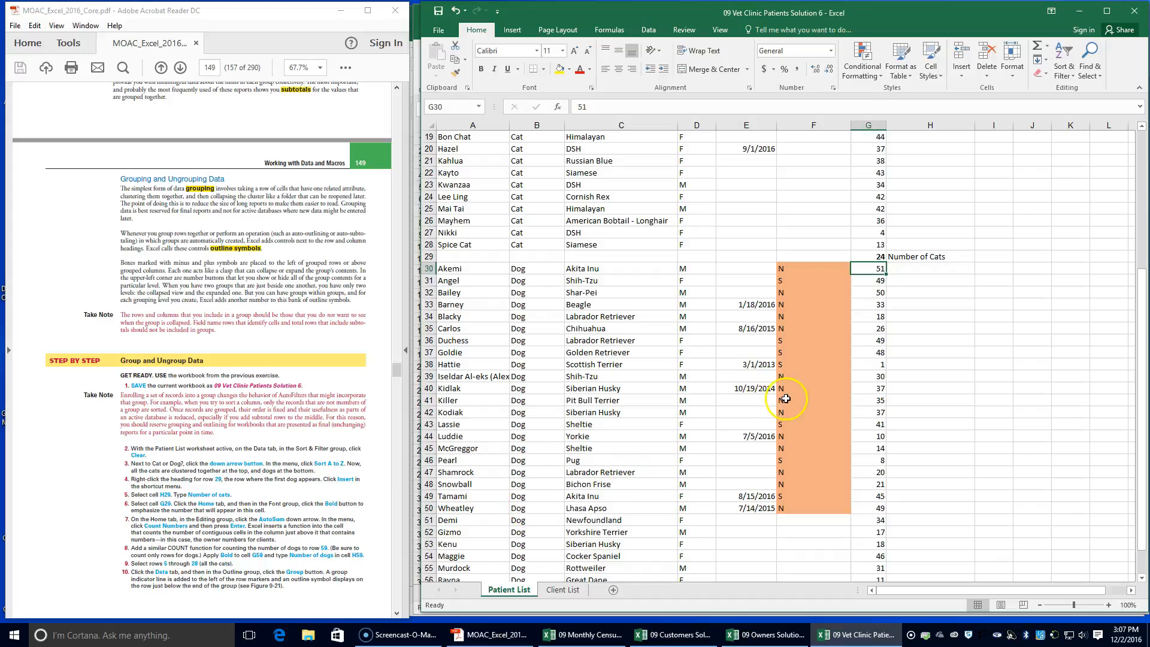
pyautogui.scroll(2, 750, 411)
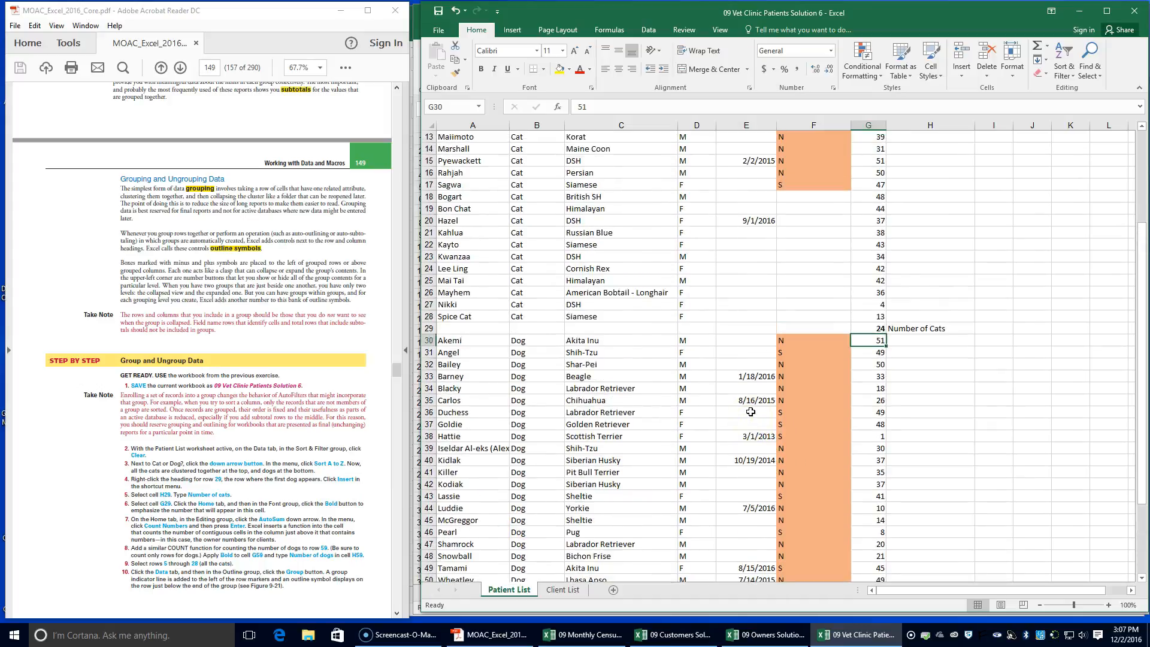
pyautogui.scroll(2, 751, 411)
pyautogui.click(868, 400)
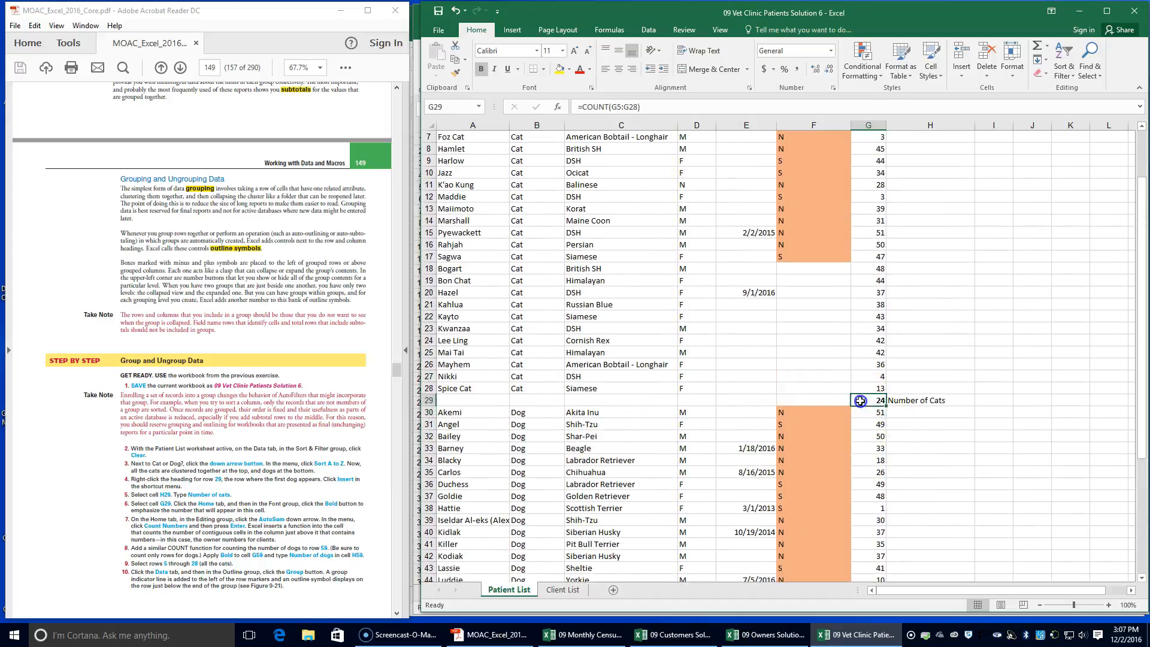
# Enter the label "Number of Dogs" in cell H59, in the row below the last dog record
pyautogui.scroll(-3, 244, 450)
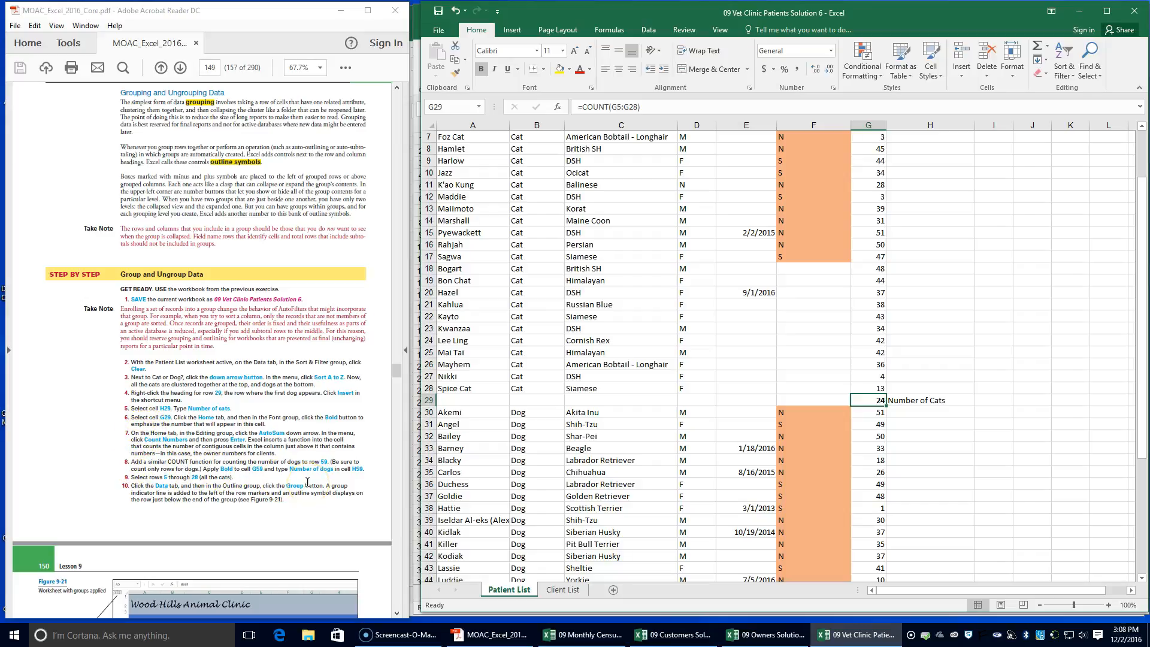
pyautogui.scroll(-5, 307, 482)
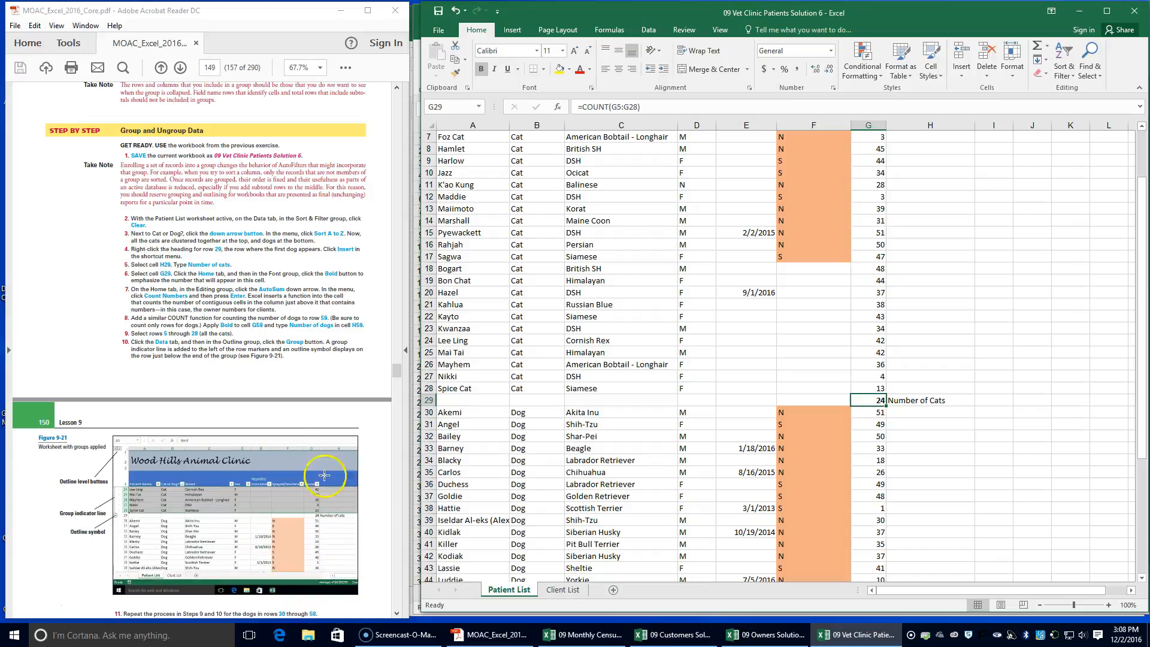
pyautogui.scroll(-6, 816, 487)
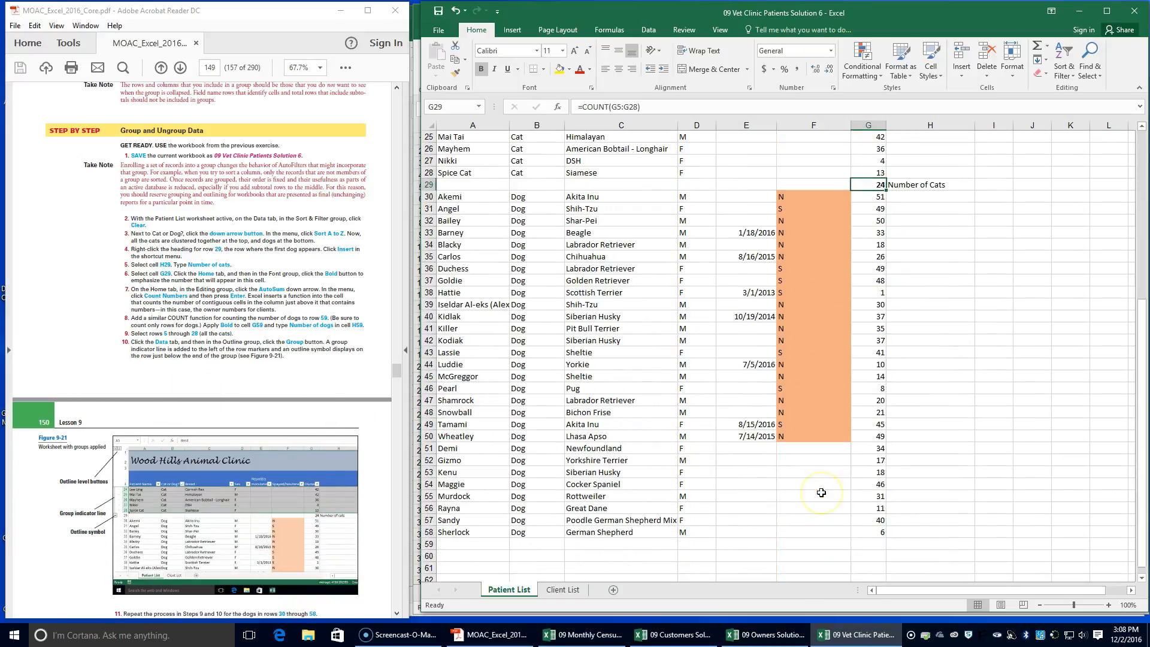
pyautogui.scroll(-3, 815, 490)
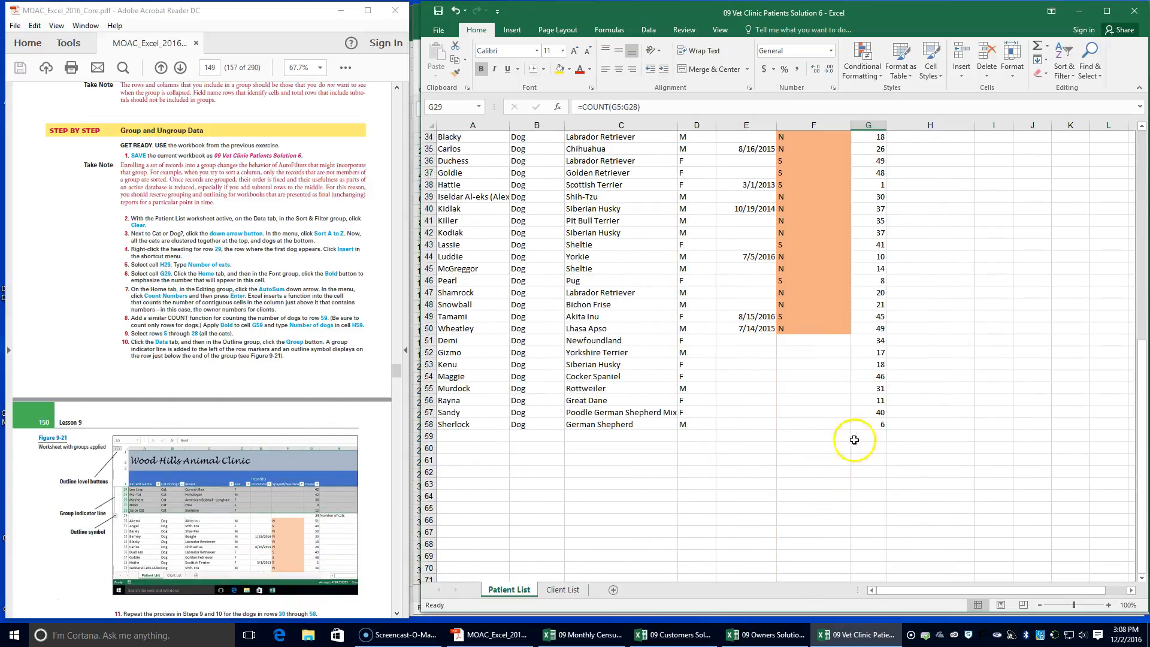
pyautogui.click(881, 439)
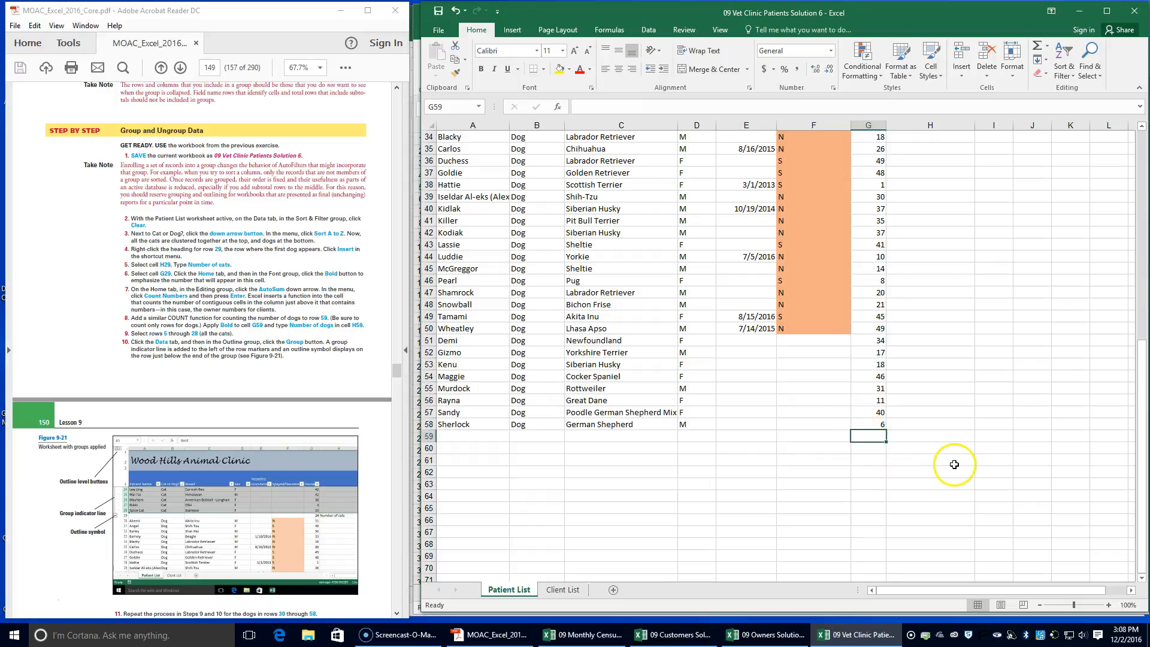
pyautogui.click(925, 441)
pyautogui.write('Number of Cats')
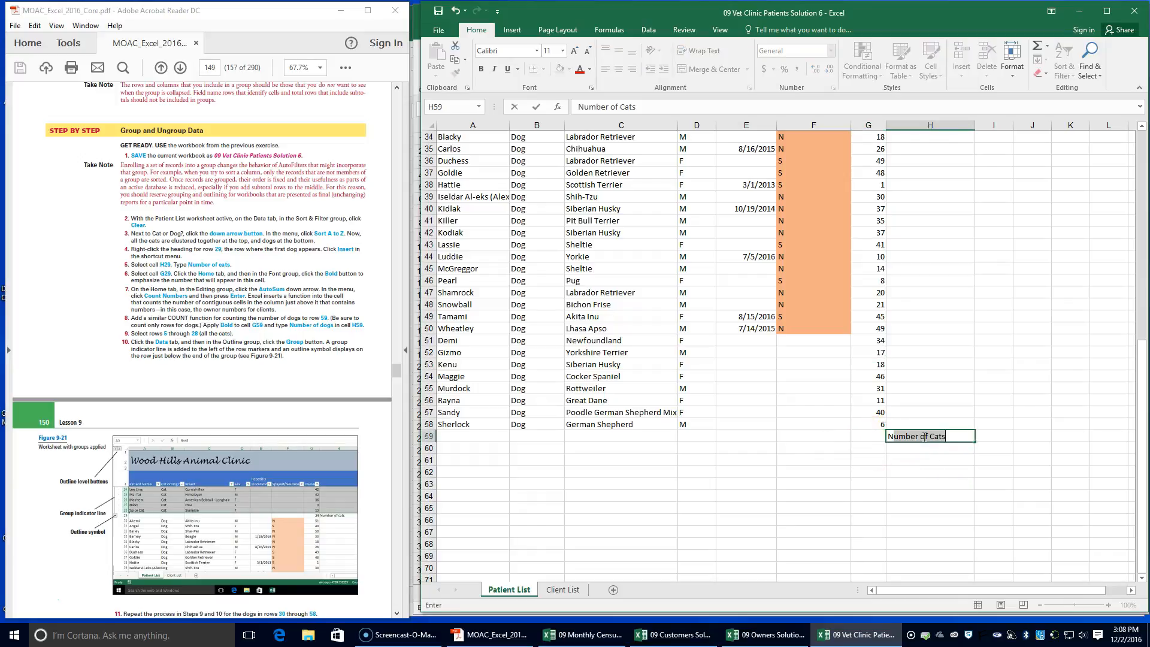
pyautogui.press('BackSpace')
pyautogui.press('BackSpace')
pyautogui.press('BackSpace')
pyautogui.press('BackSpace')
pyautogui.write('Dogs')
# Insert a Count Numbers formula in cell G59 with its range limited to the dog rows G30:G58
pyautogui.click(876, 440)
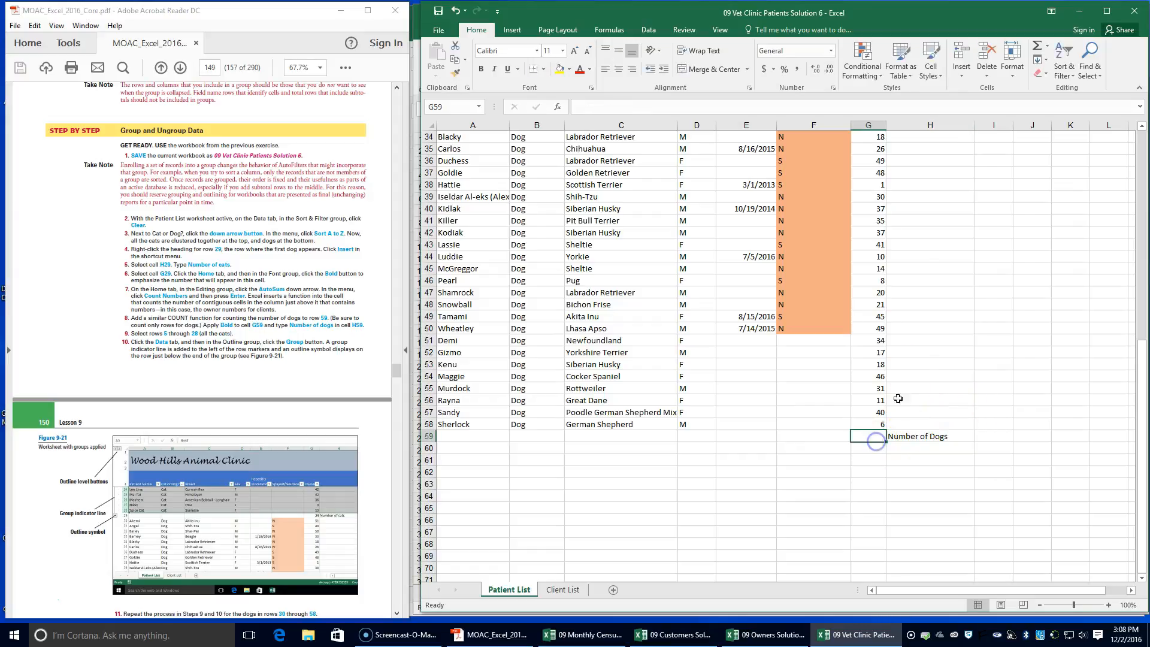
pyautogui.click(1047, 46)
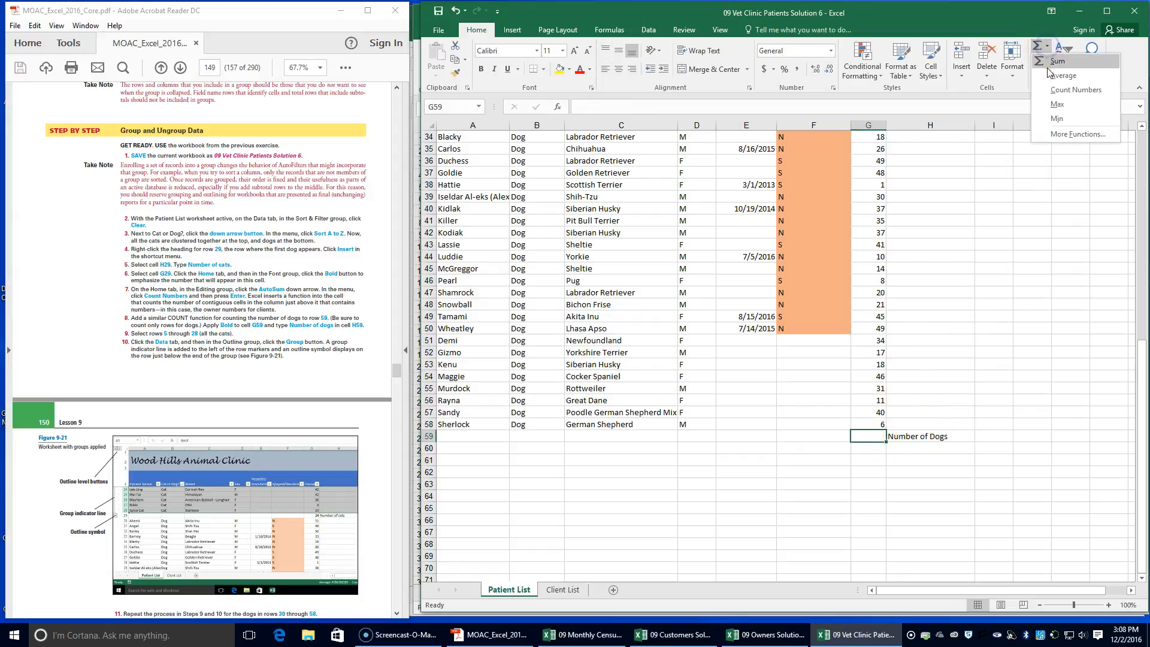
pyautogui.click(1054, 92)
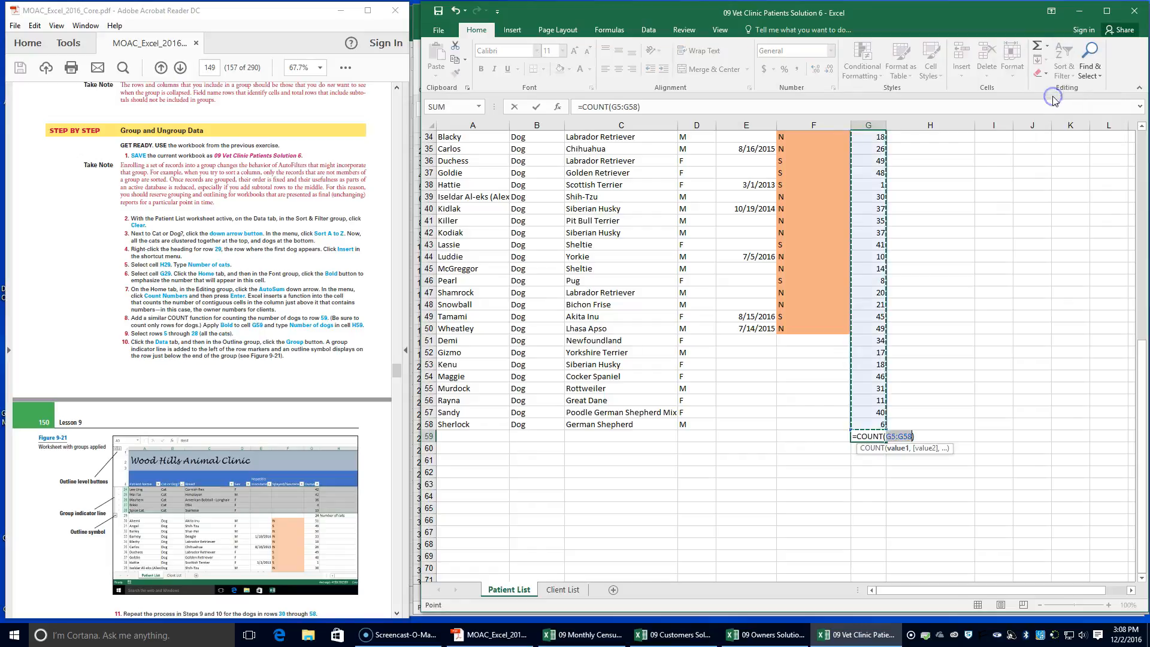
pyautogui.scroll(9, 856, 425)
pyautogui.scroll(-1, 855, 425)
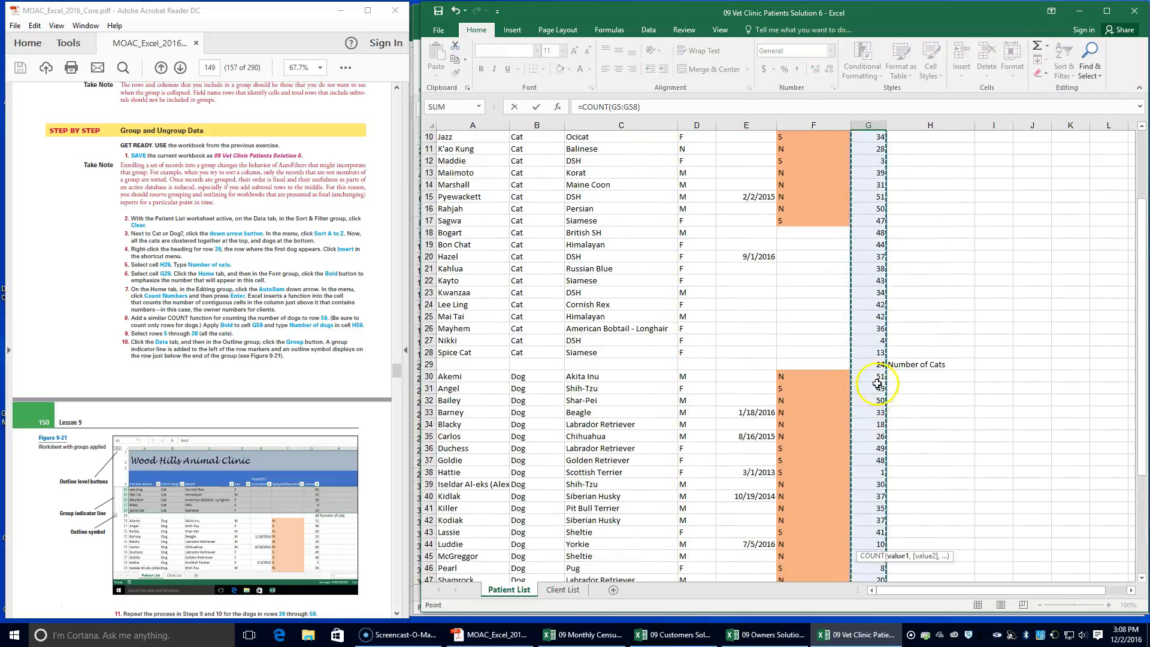
pyautogui.moveTo(872, 376); pyautogui.dragTo(862, 544)
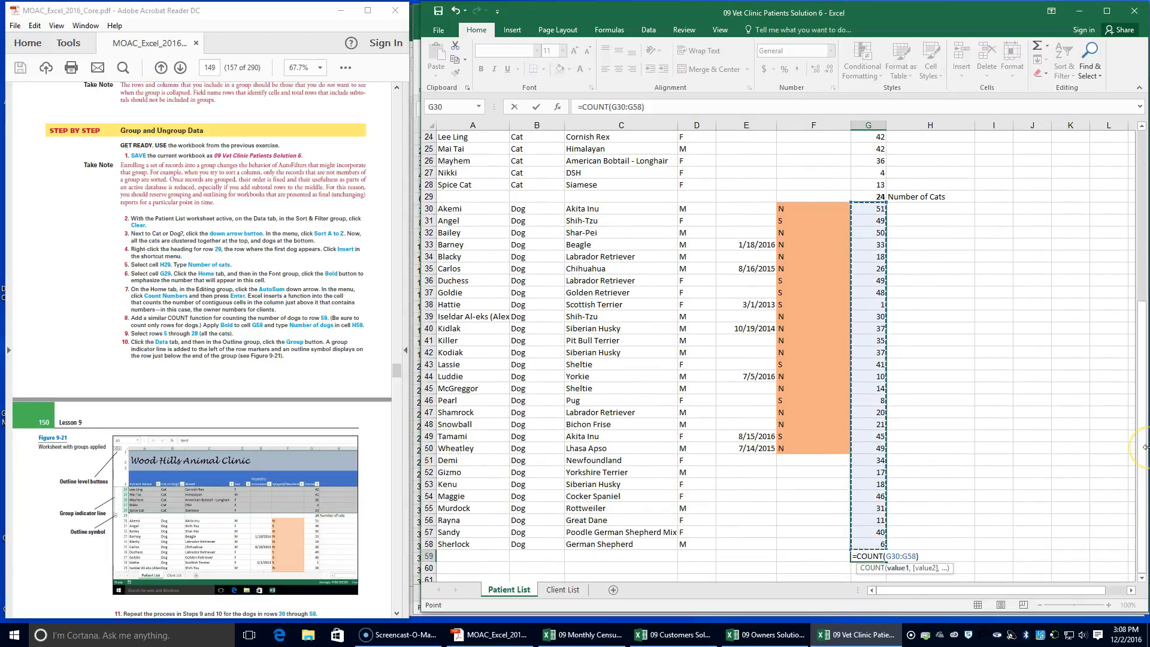
pyautogui.press('Tab')
pyautogui.write('Number of Dogs')
pyautogui.press('Return')
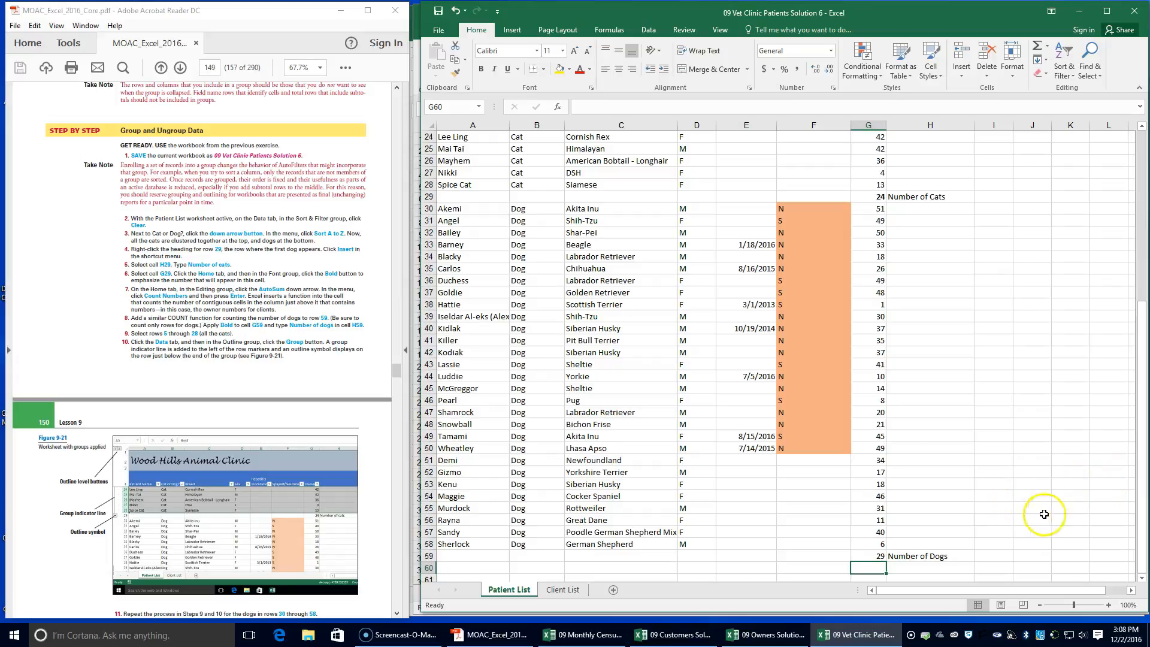
# Group rows 5 through 28, which hold all the cat records
pyautogui.scroll(8, 698, 390)
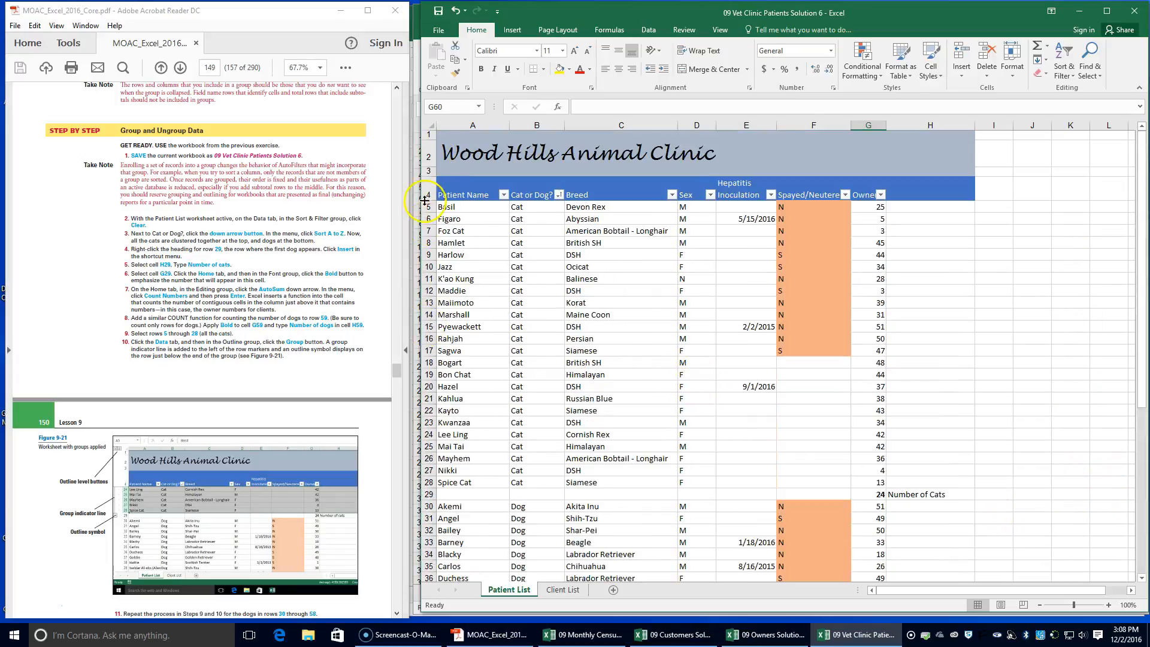
pyautogui.moveTo(425, 209); pyautogui.dragTo(423, 487)
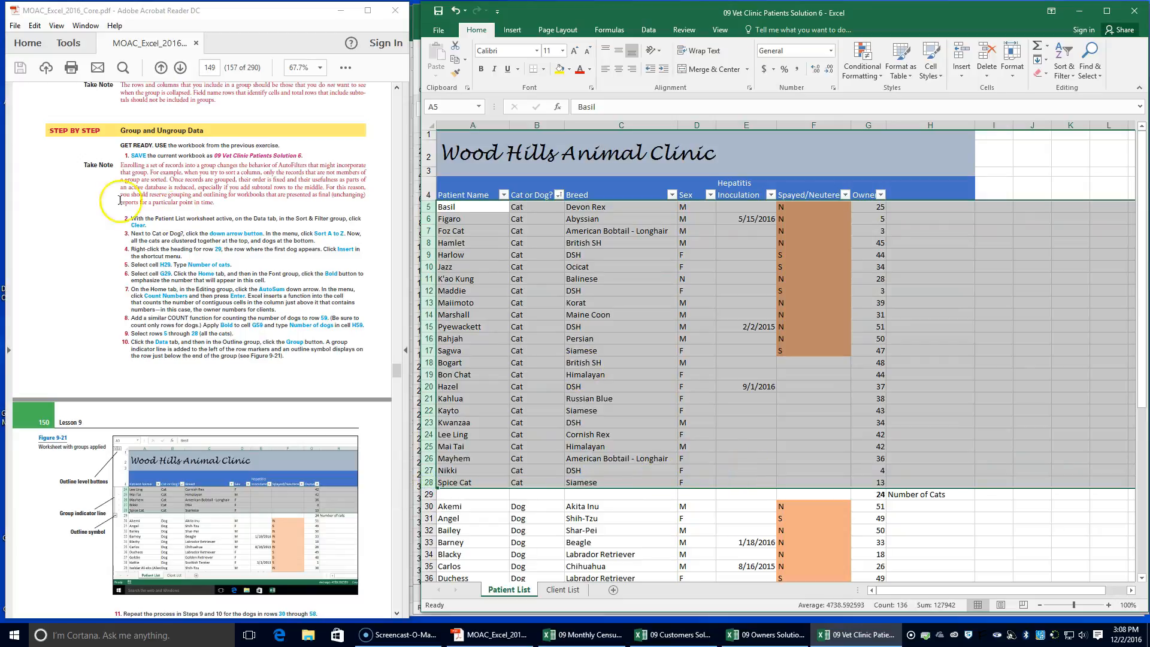
pyautogui.click(648, 30)
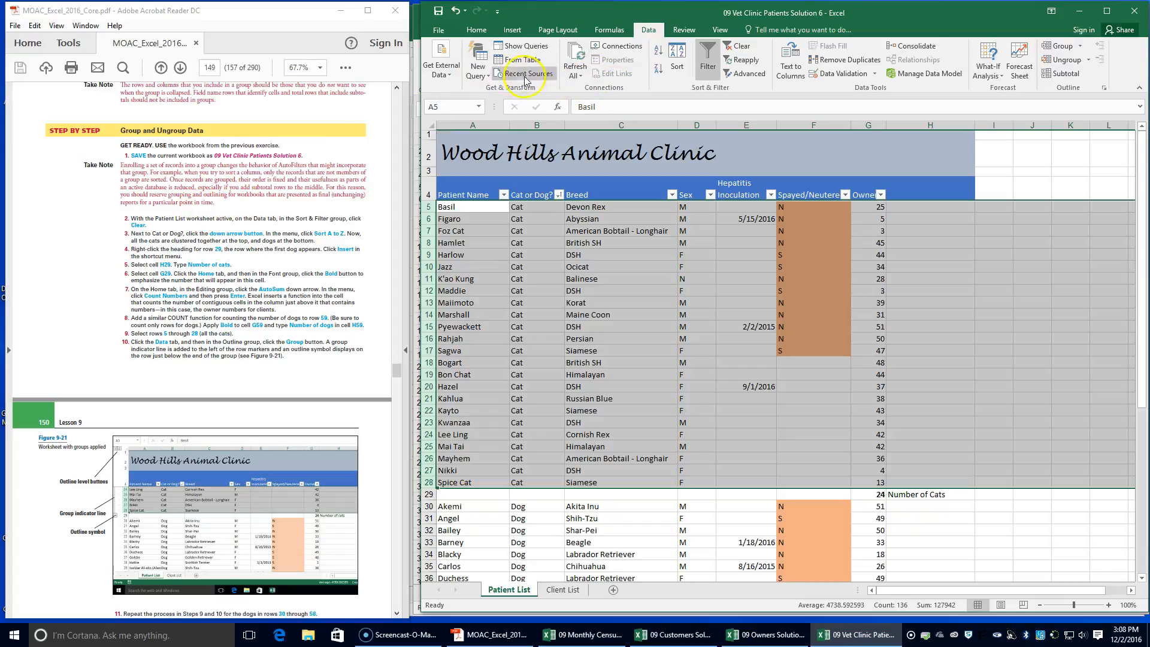
pyautogui.click(1069, 48)
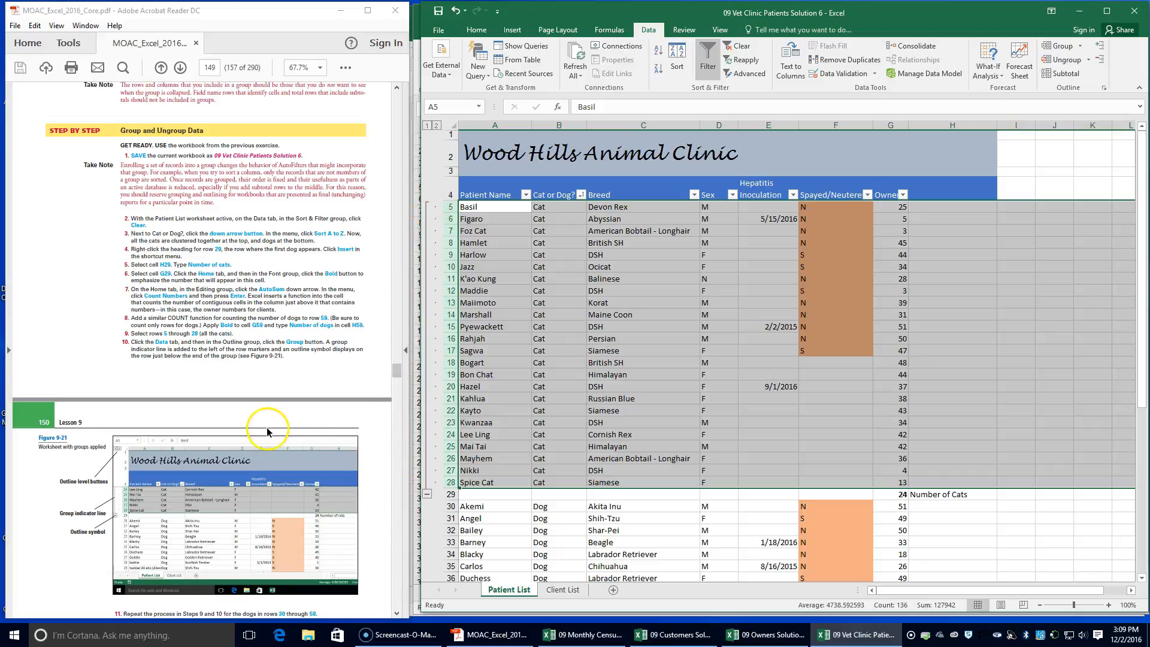
# Group rows 30 through 58, which hold all the dog records
pyautogui.scroll(-3, 264, 433)
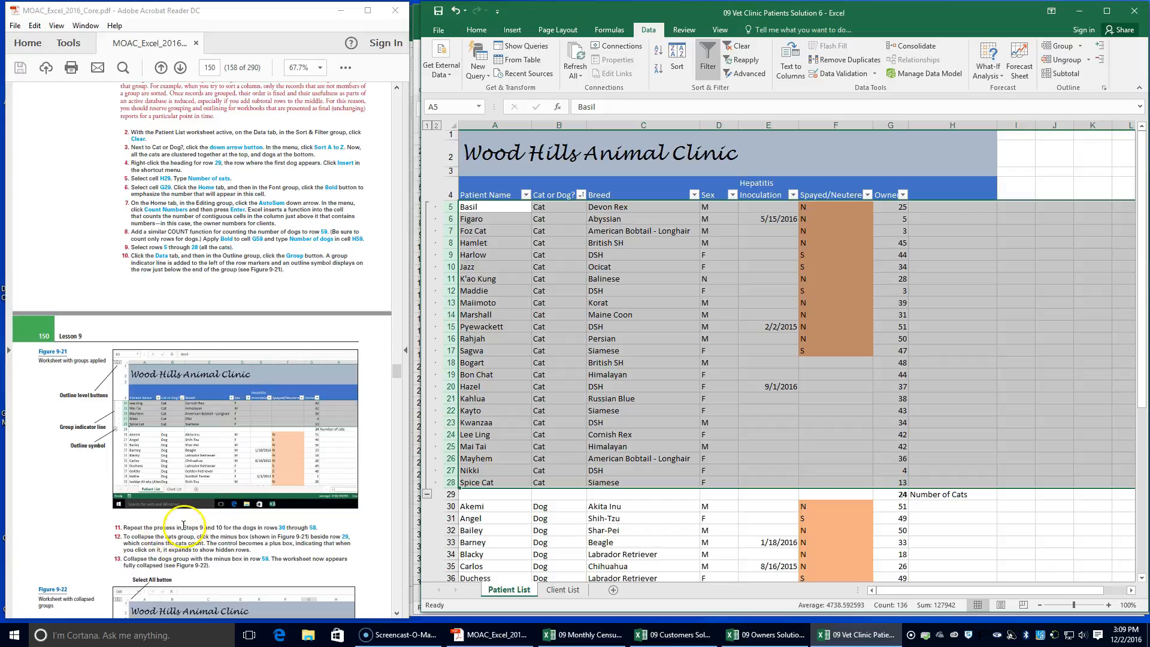
pyautogui.click(448, 507)
pyautogui.moveTo(448, 507); pyautogui.dragTo(449, 543)
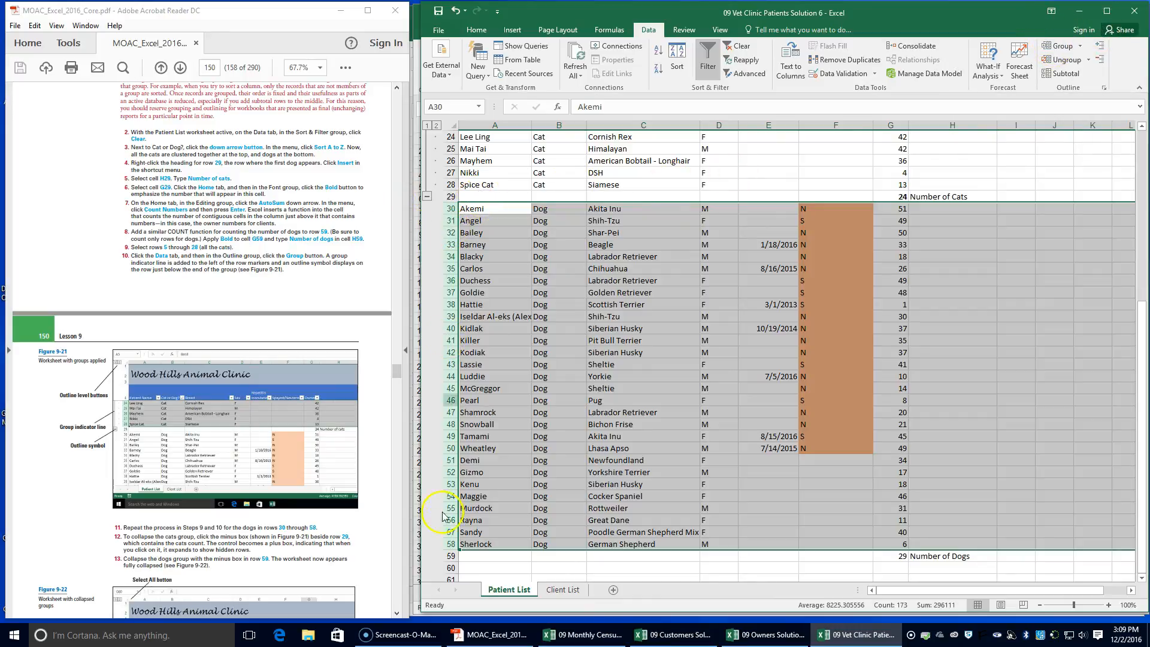
pyautogui.click(1057, 47)
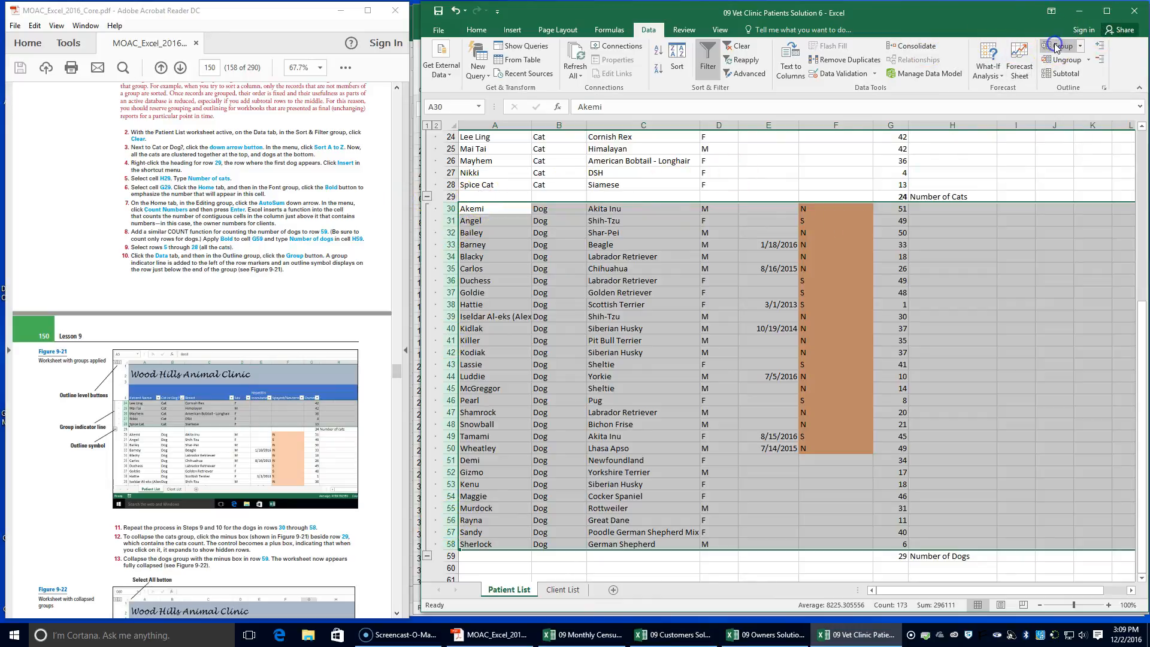
# Collapse the cats group at row 29 and the dogs group at row 59
pyautogui.scroll(8, 758, 318)
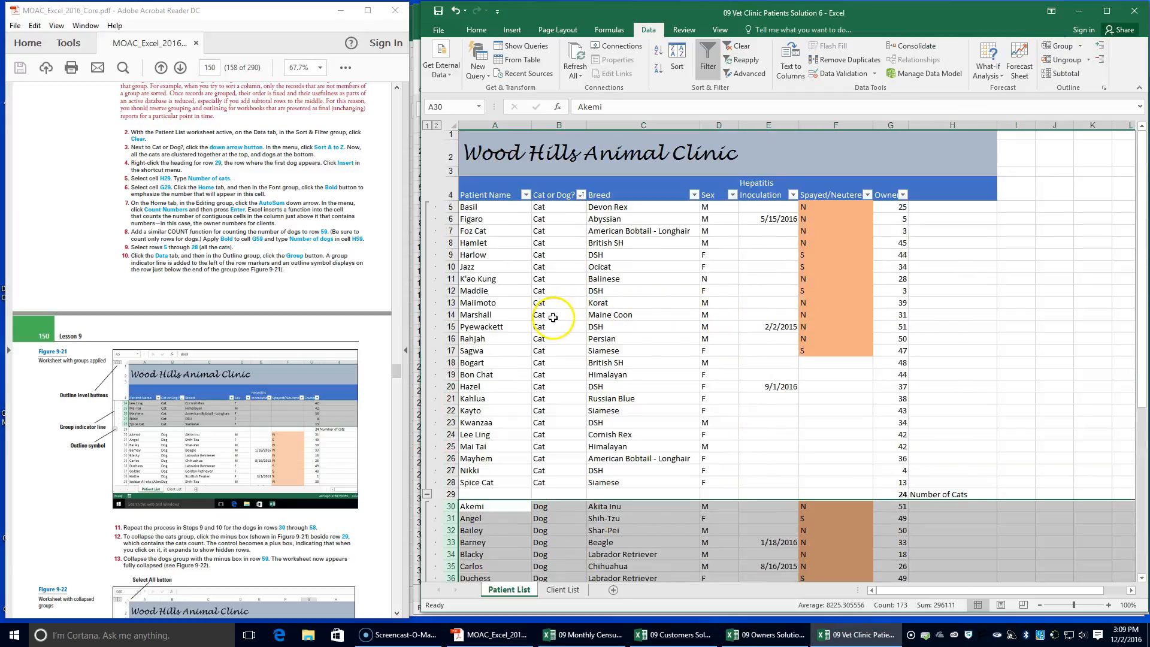
pyautogui.scroll(-4, 548, 318)
pyautogui.scroll(-2, 550, 321)
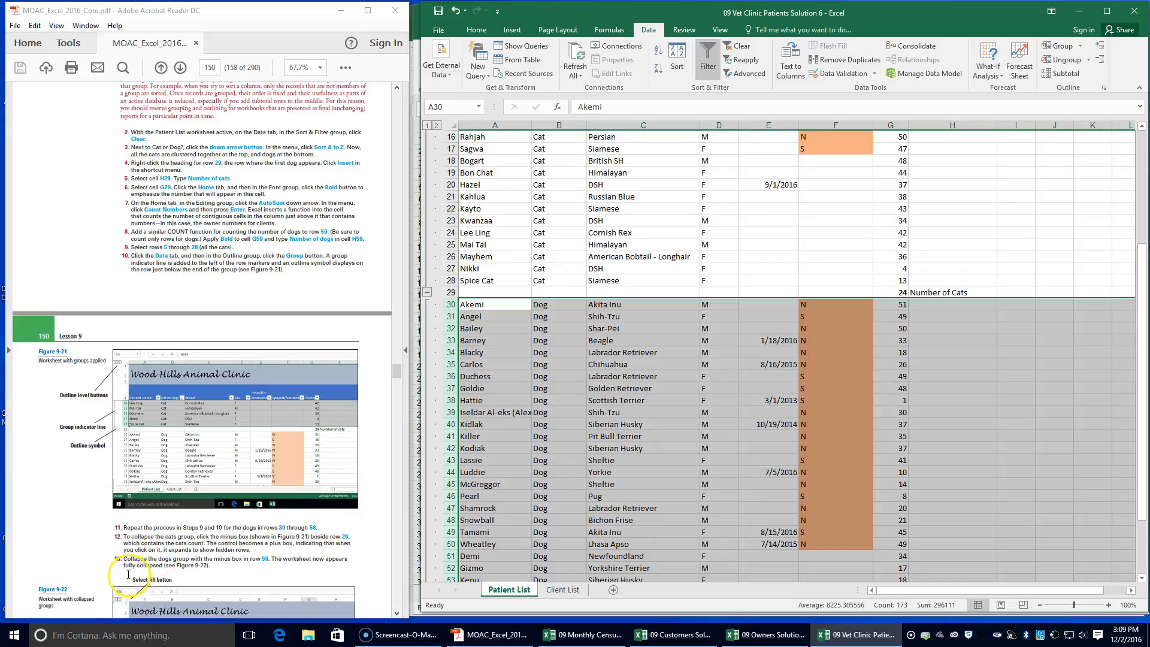
pyautogui.click(426, 292)
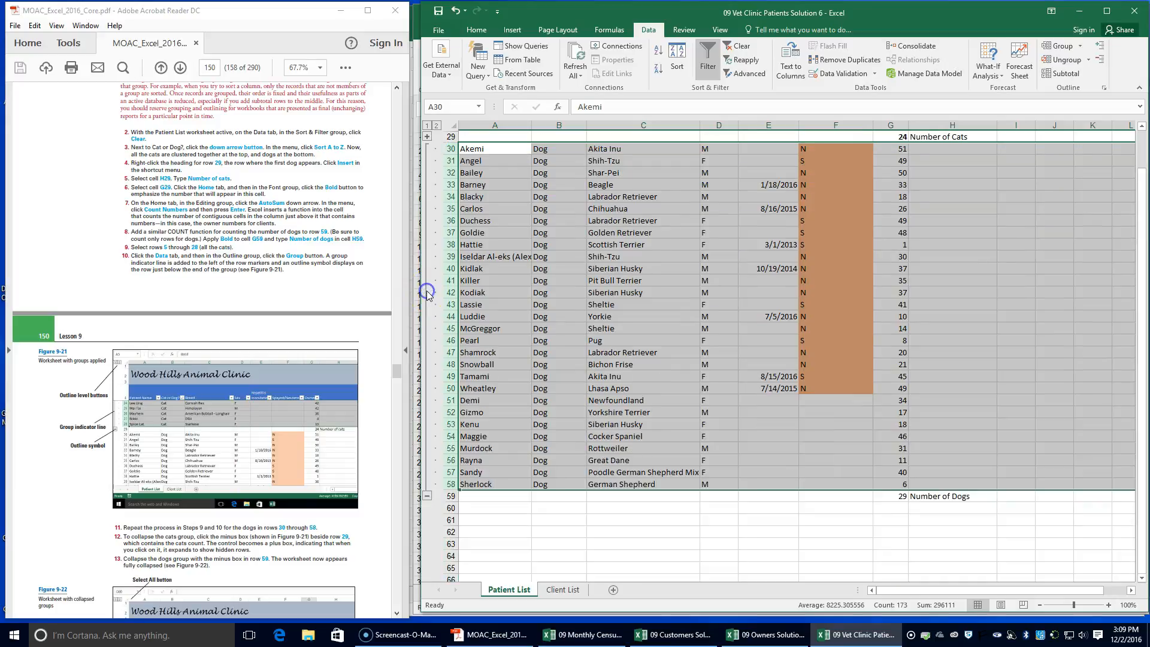
pyautogui.scroll(2, 557, 268)
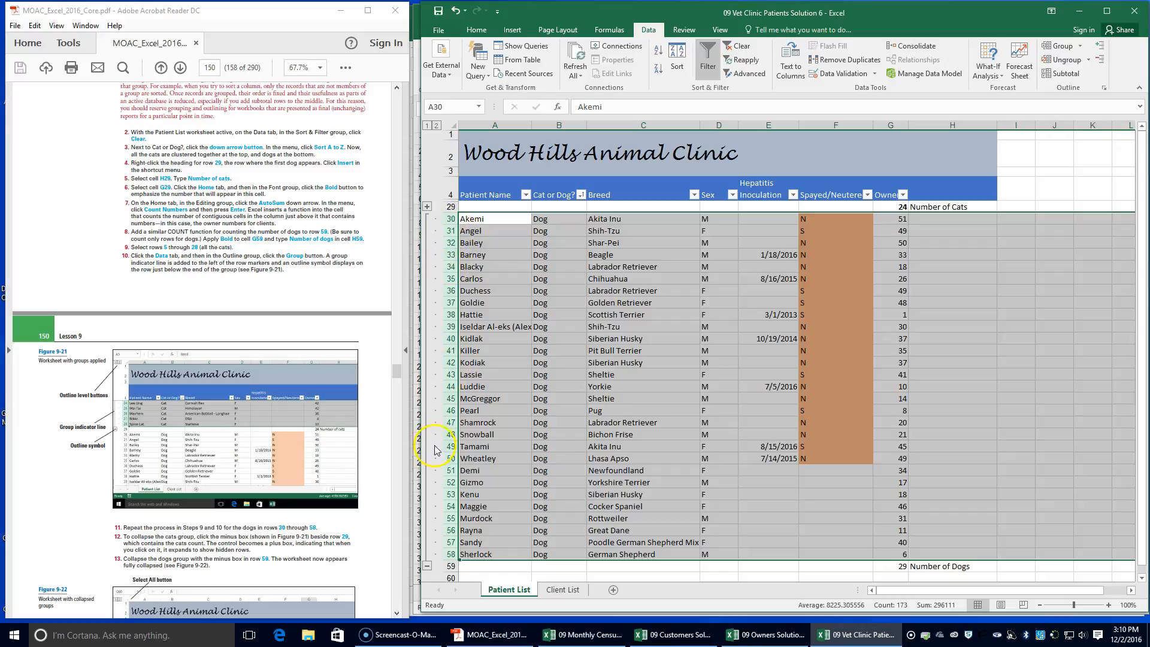
pyautogui.click(427, 566)
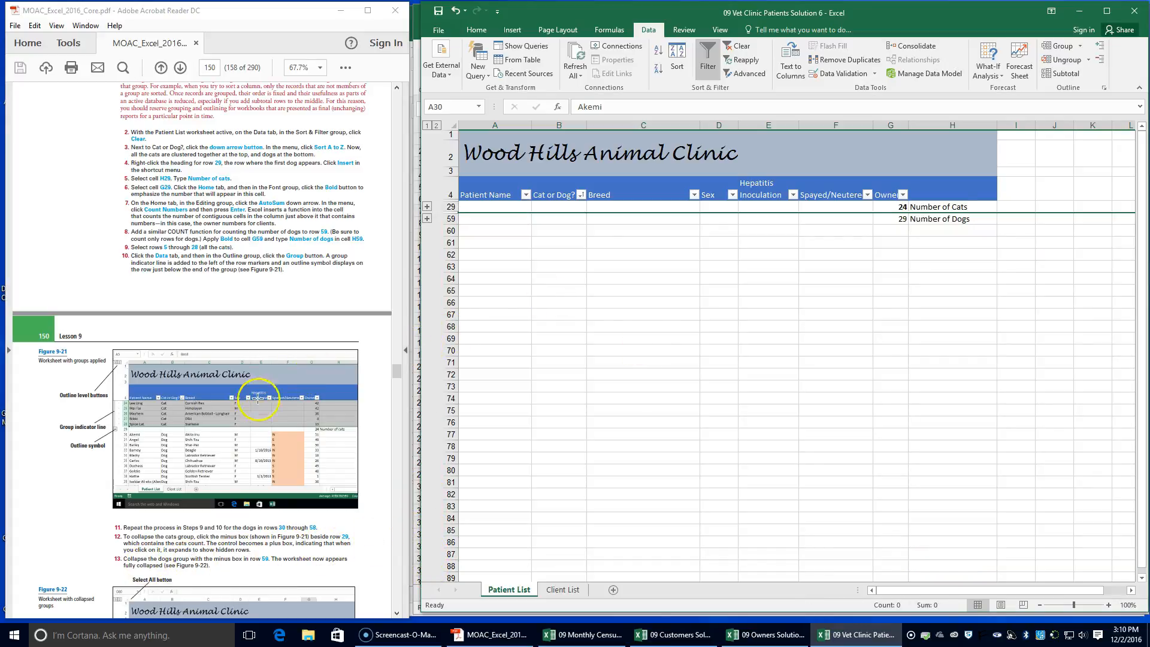
# Select the entire Patient List worksheet and expand all collapsed groups with Show Detail
pyautogui.scroll(-4, 257, 398)
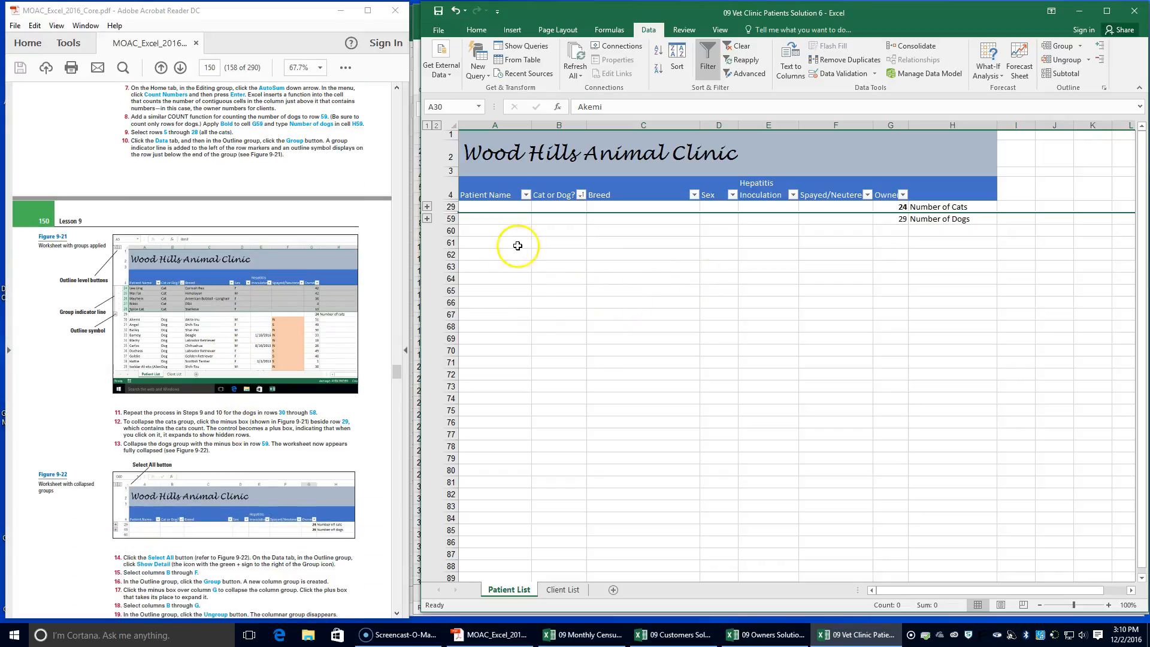
pyautogui.scroll(-3, 238, 467)
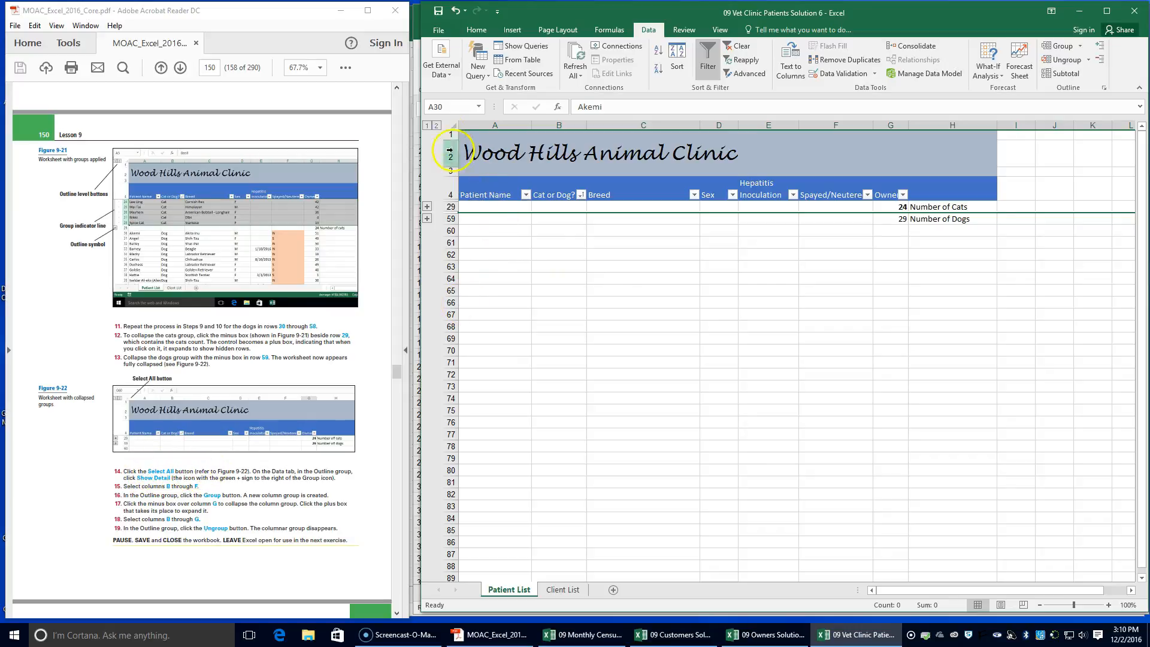
pyautogui.click(454, 124)
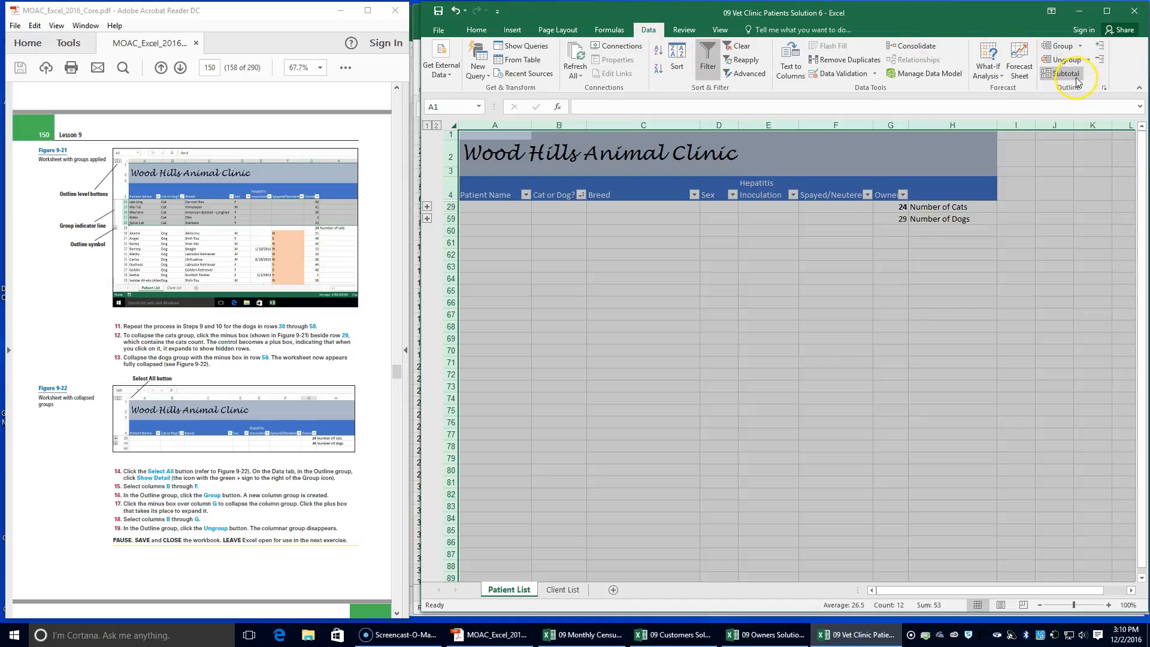
pyautogui.click(1100, 59)
pyautogui.click(1101, 47)
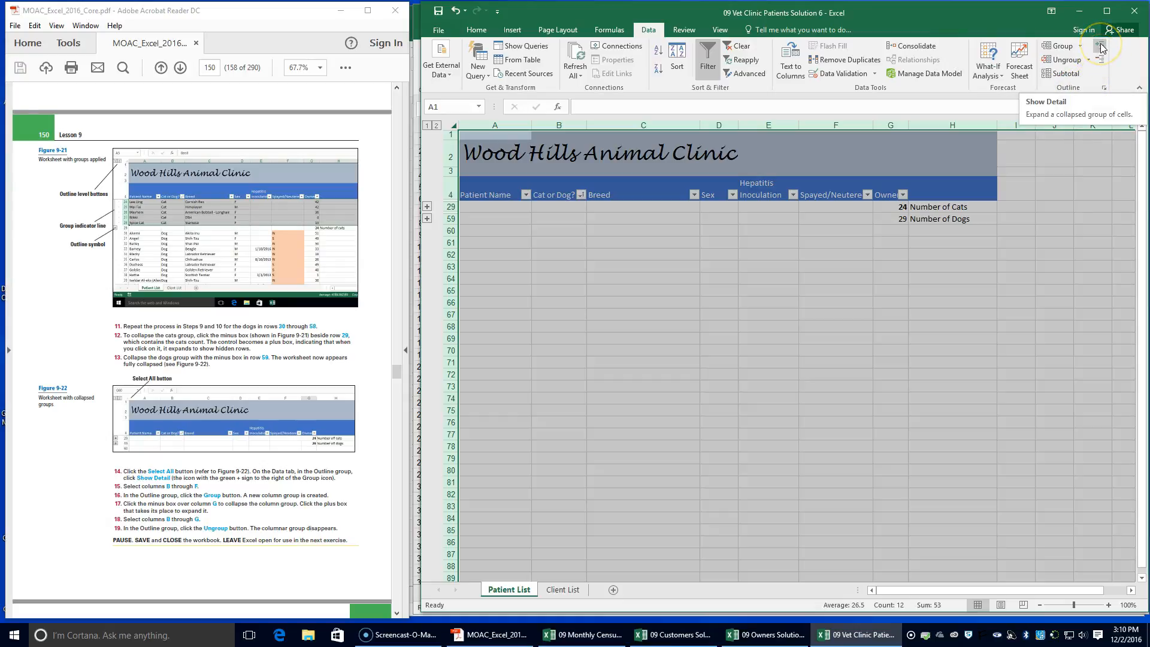
pyautogui.click(1100, 48)
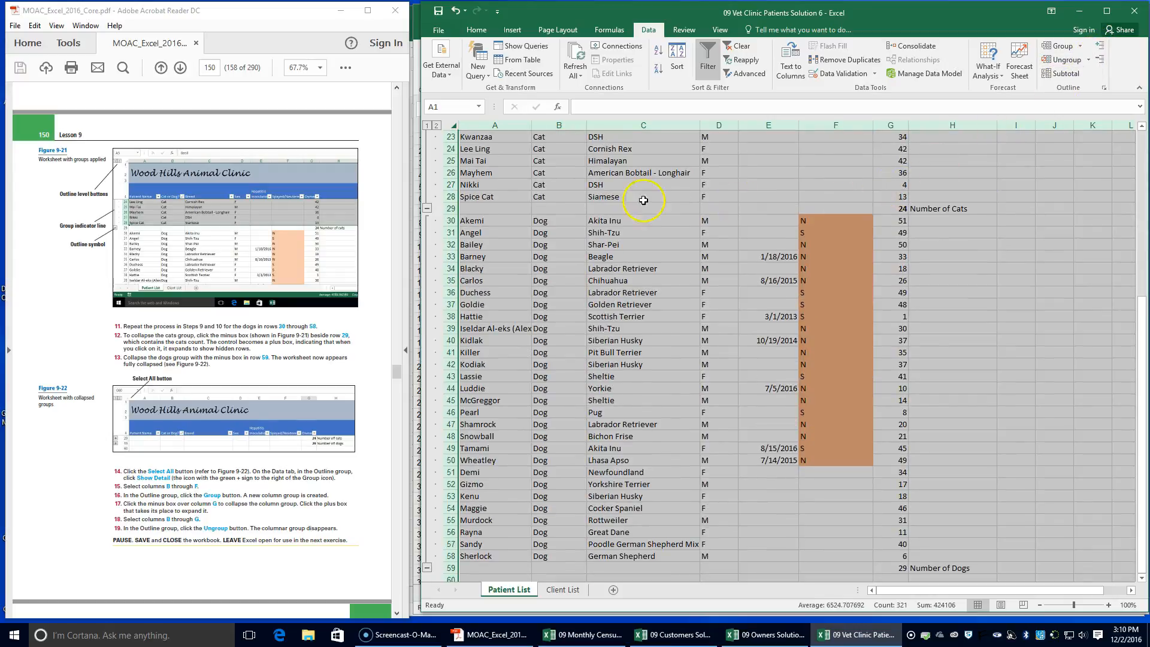
# Select columns B through F on the Patient List worksheet and group them
pyautogui.moveTo(547, 121); pyautogui.dragTo(837, 119)
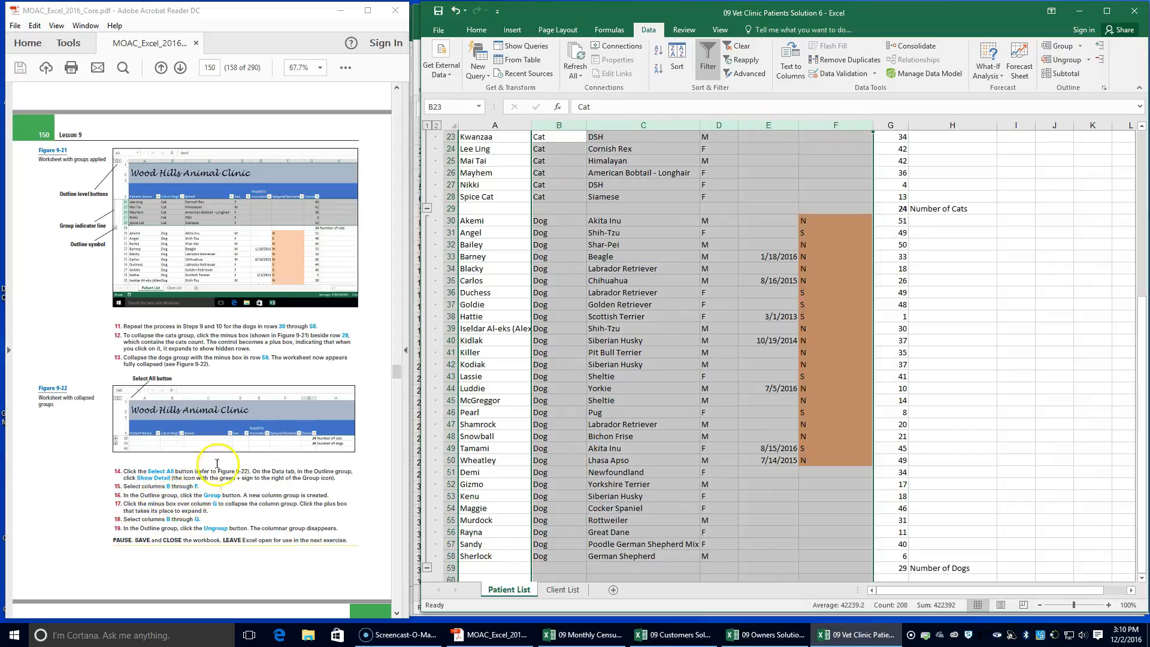
pyautogui.click(1062, 48)
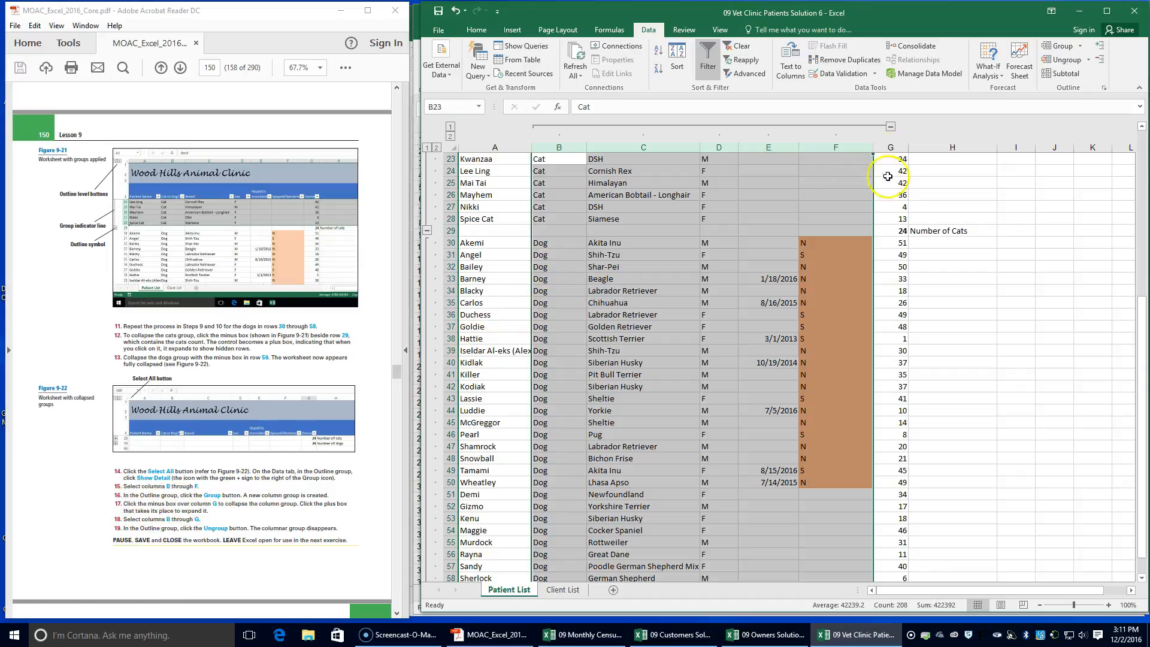
# Try ungrouping columns B through F while they are collapsed, and undo back to the expanded column group
pyautogui.click(890, 128)
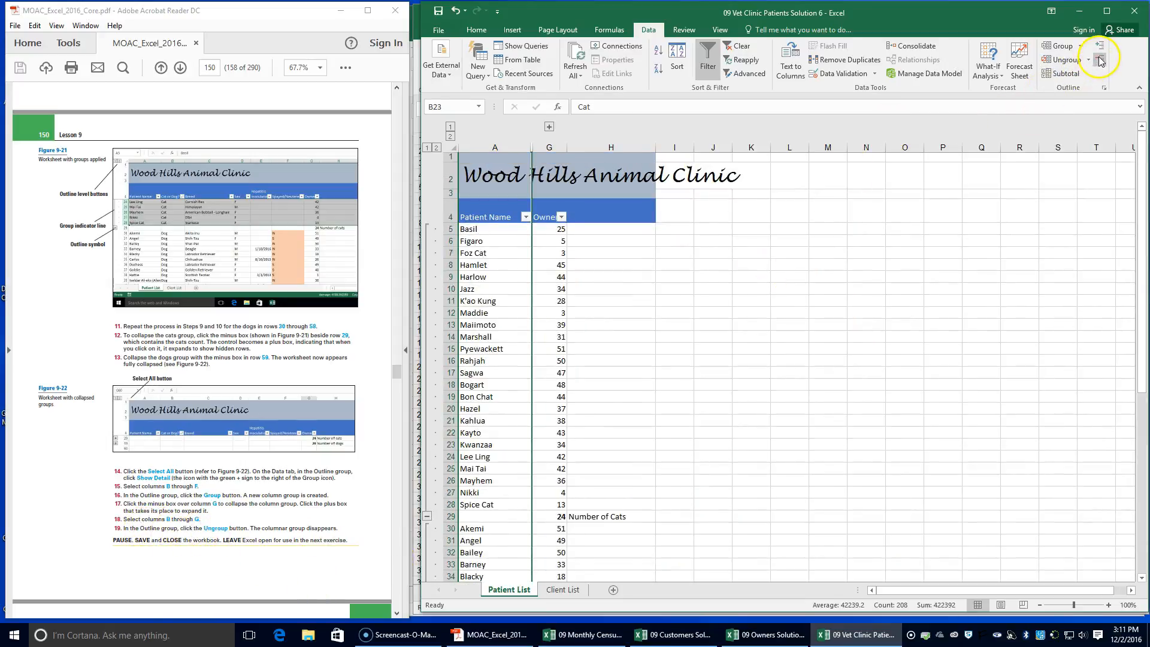
pyautogui.click(1058, 66)
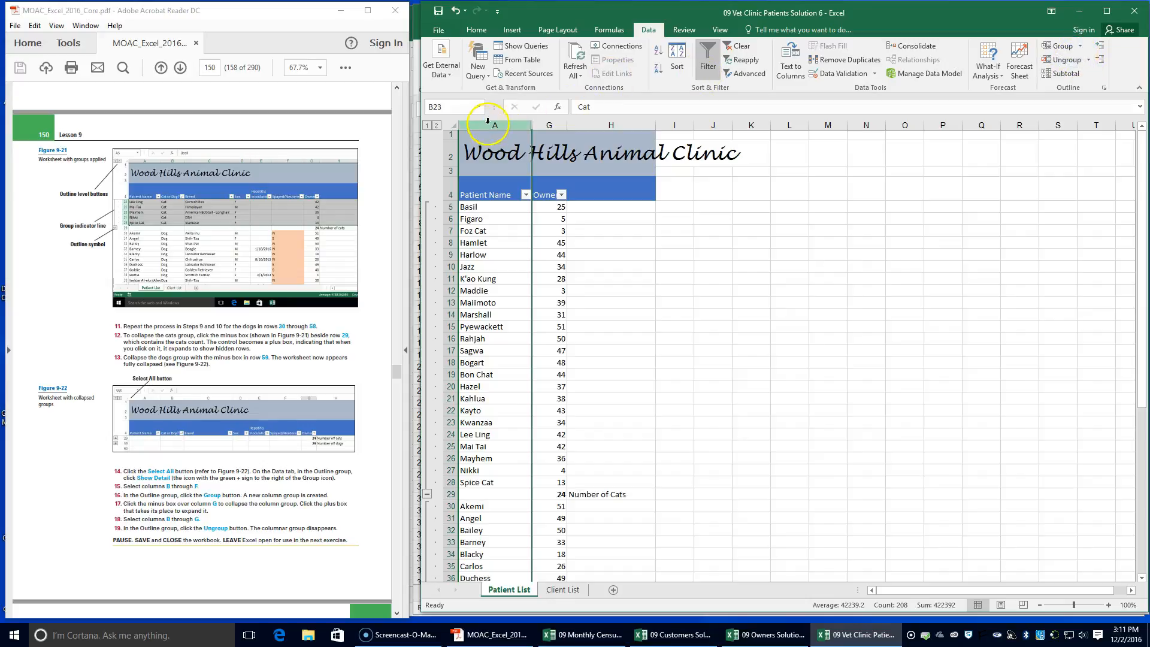
pyautogui.scroll(-3, 487, 120)
pyautogui.click(457, 12)
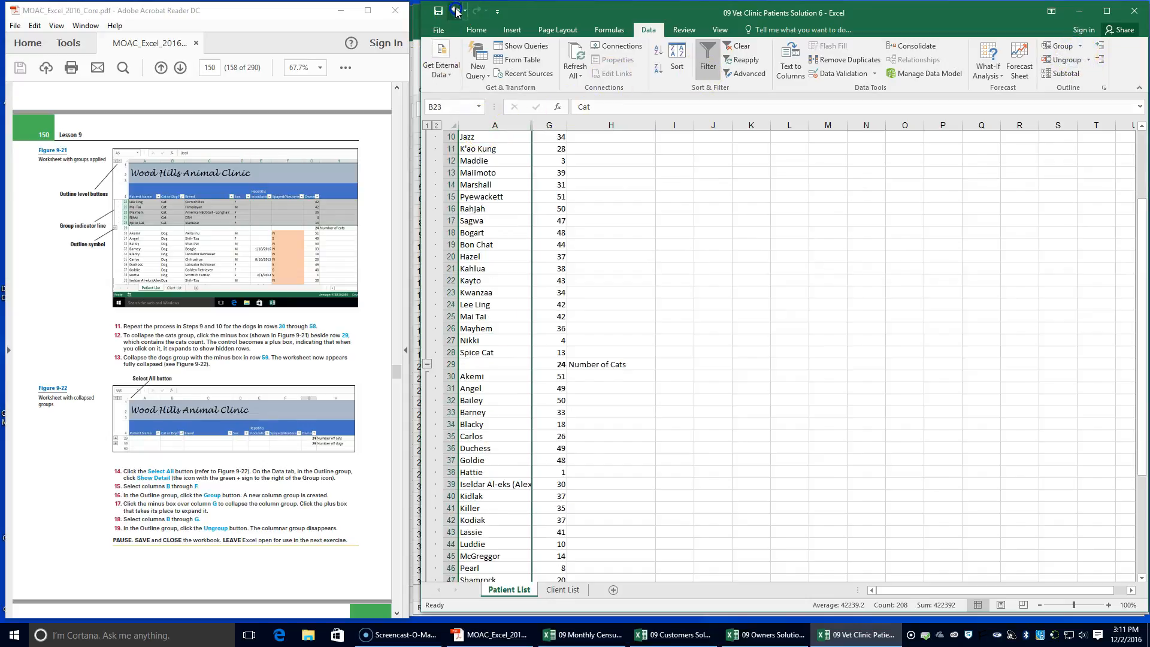
pyautogui.click(456, 12)
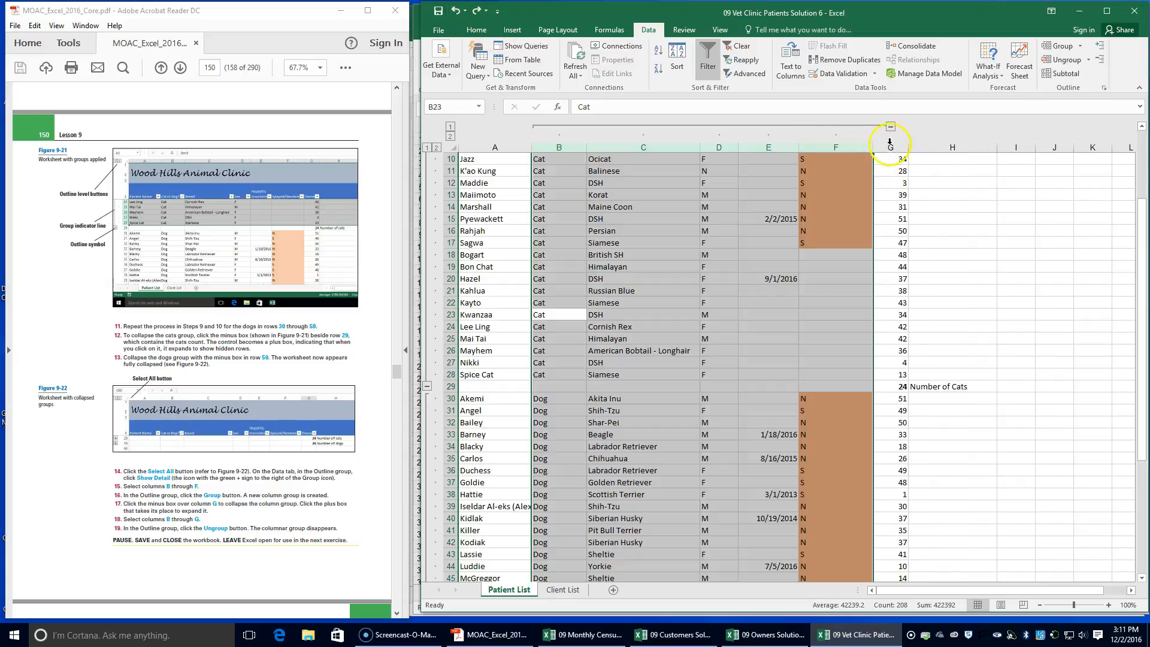
# Ungroup the expanded columns B through F and check the cat and dog rows of the Patient List
pyautogui.click(1060, 60)
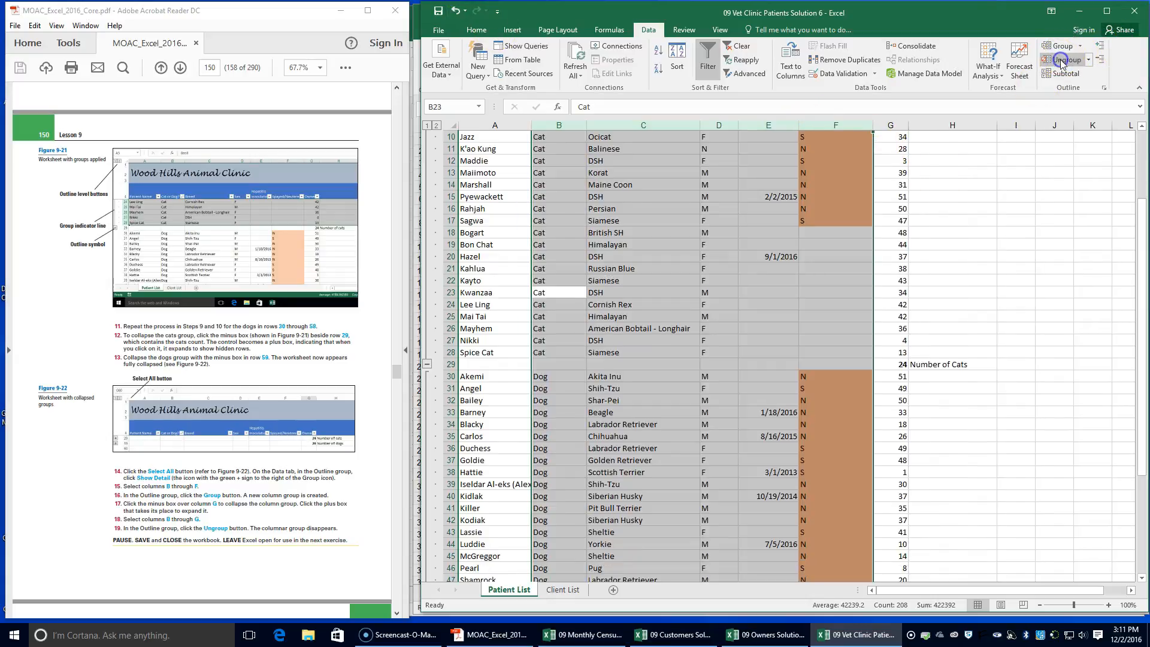
pyautogui.scroll(3, 780, 285)
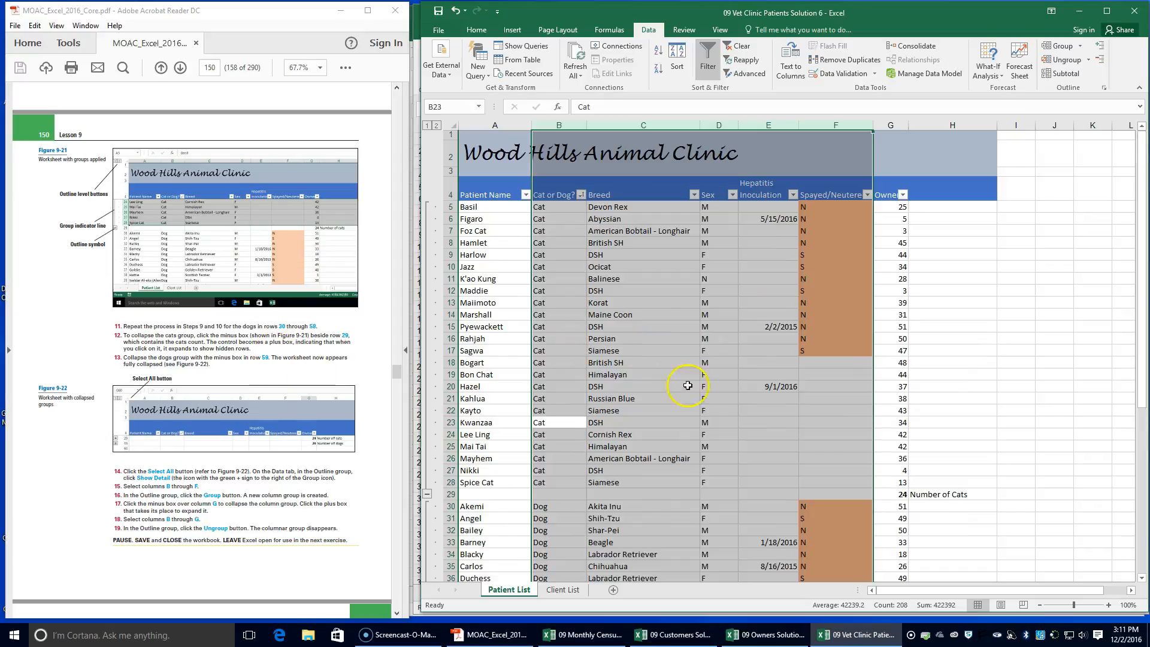
pyautogui.scroll(-7, 563, 383)
pyautogui.scroll(7, 470, 249)
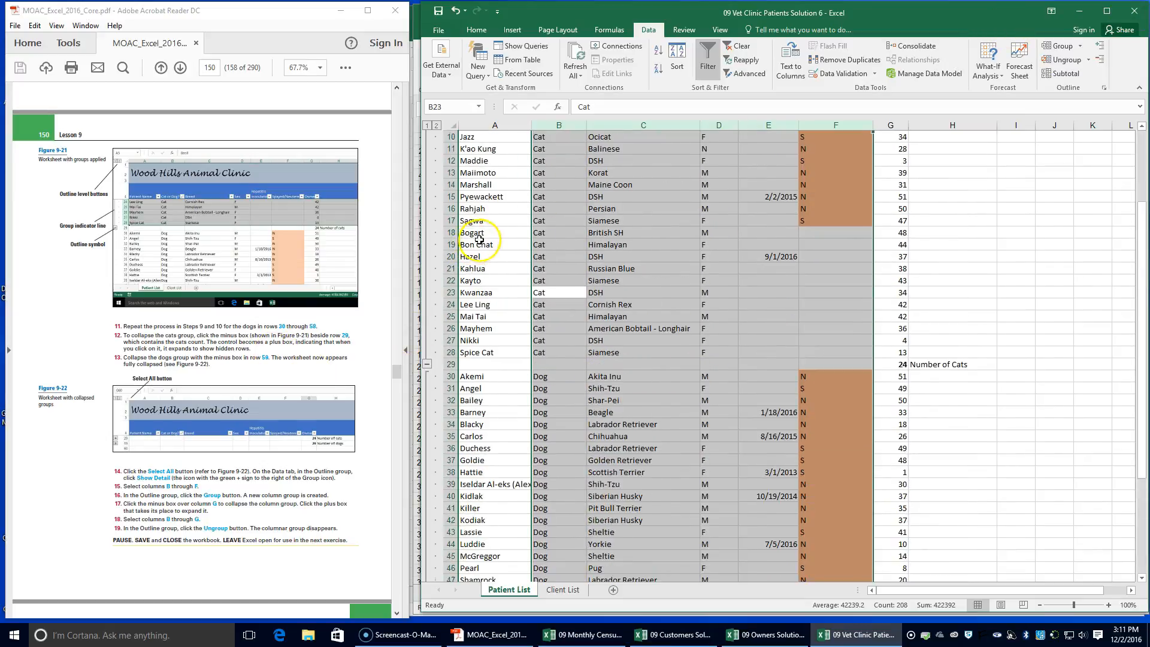
pyautogui.scroll(-11, 440, 474)
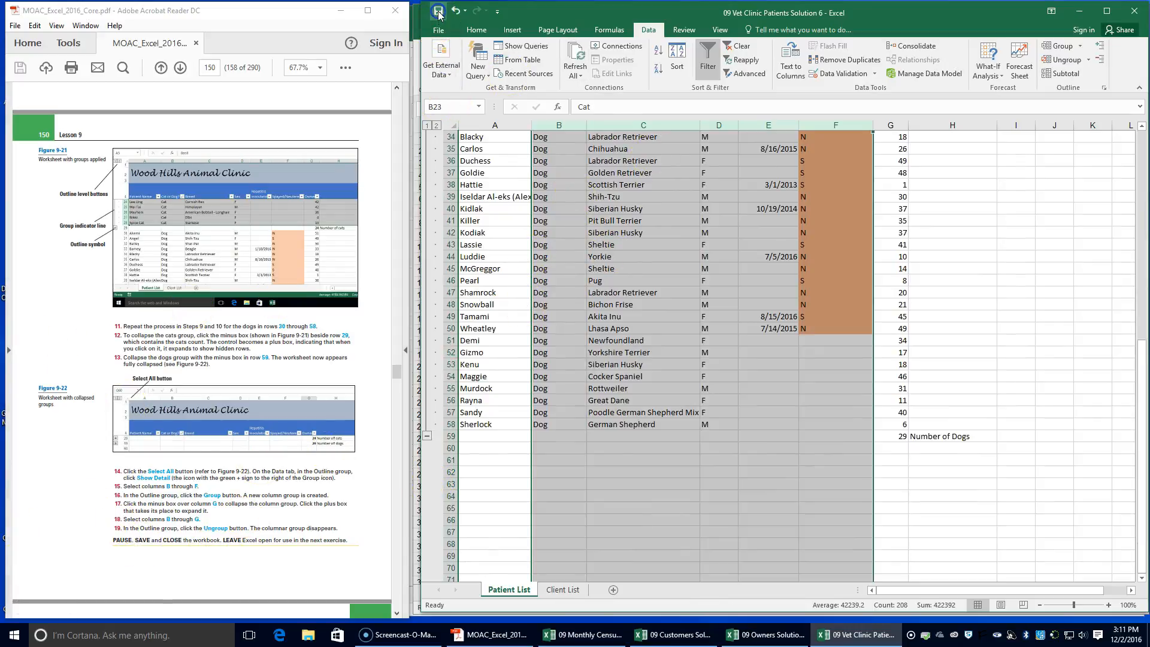
# Read ahead in the textbook PDF to the Auto-Outlining Data section on page 151
pyautogui.scroll(-3, 300, 509)
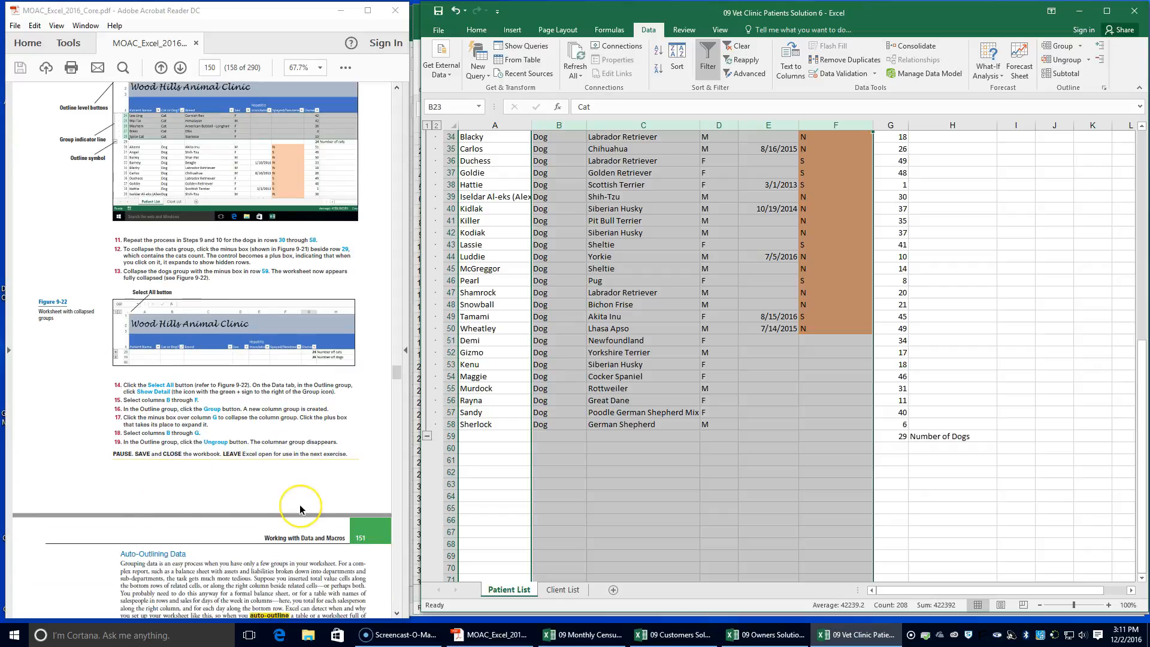
pyautogui.scroll(-2, 301, 509)
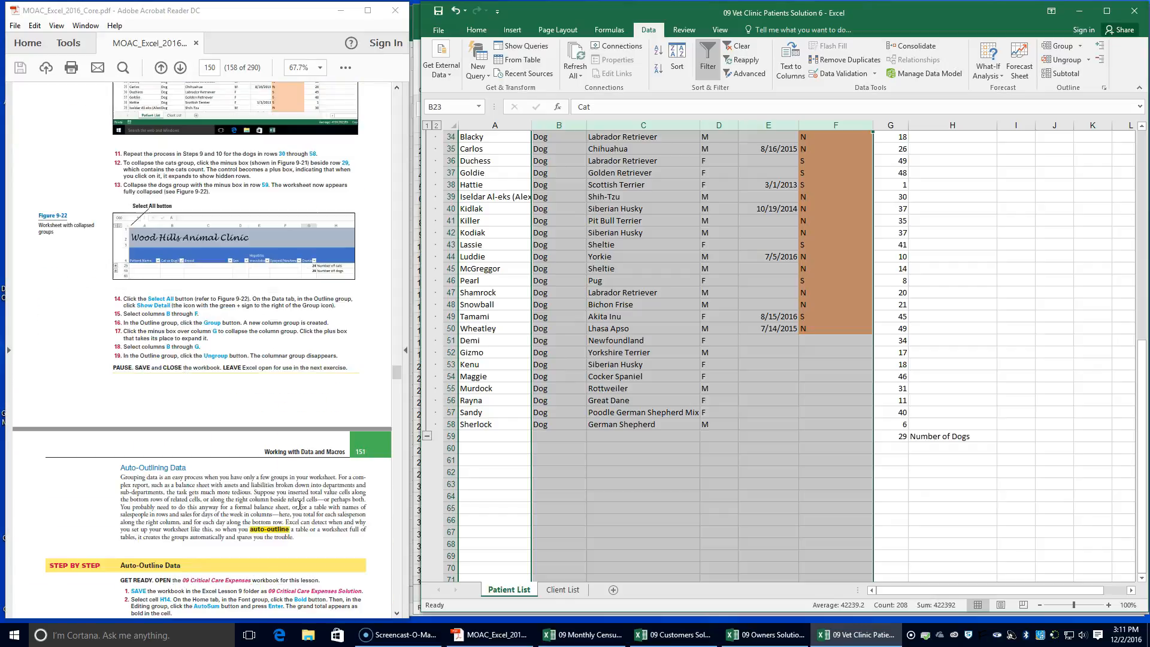
pyautogui.click(331, 467)
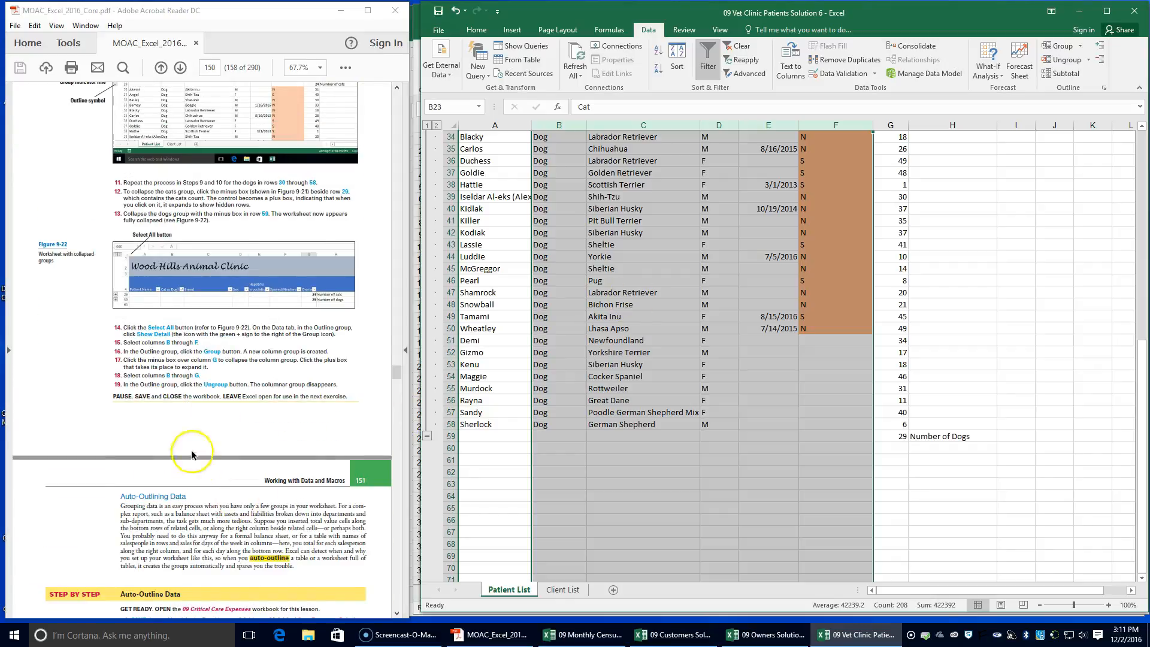
pyautogui.scroll(2, 327, 393)
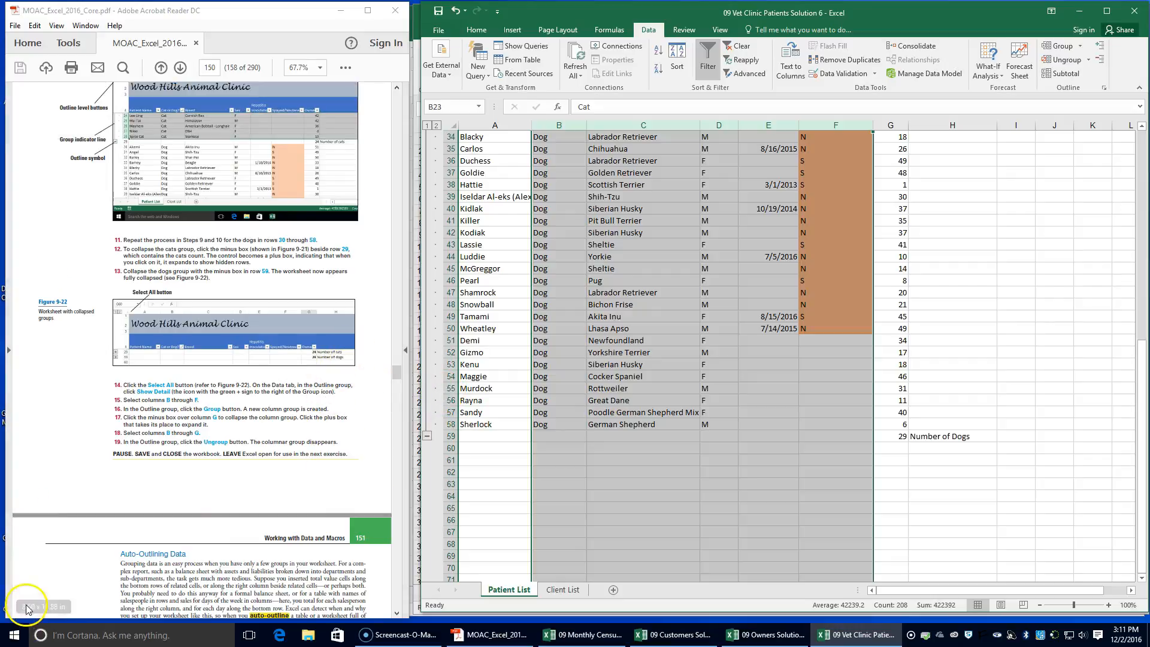